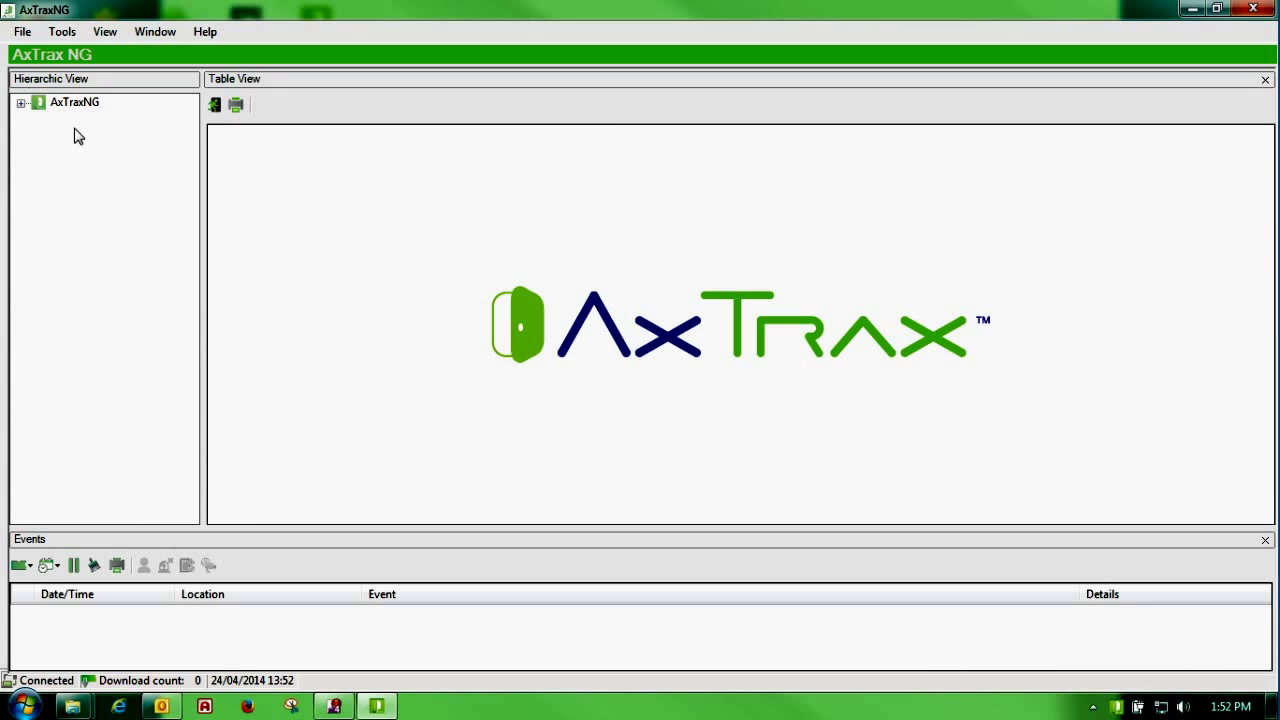
Step: Set the Options language to English (USA) and expand the AxTraxNG node to list AC Networks, Users and Reports
{"action": "left_click", "coordinate": [63, 33]}
{"action": "left_click", "coordinate": [64, 71]}
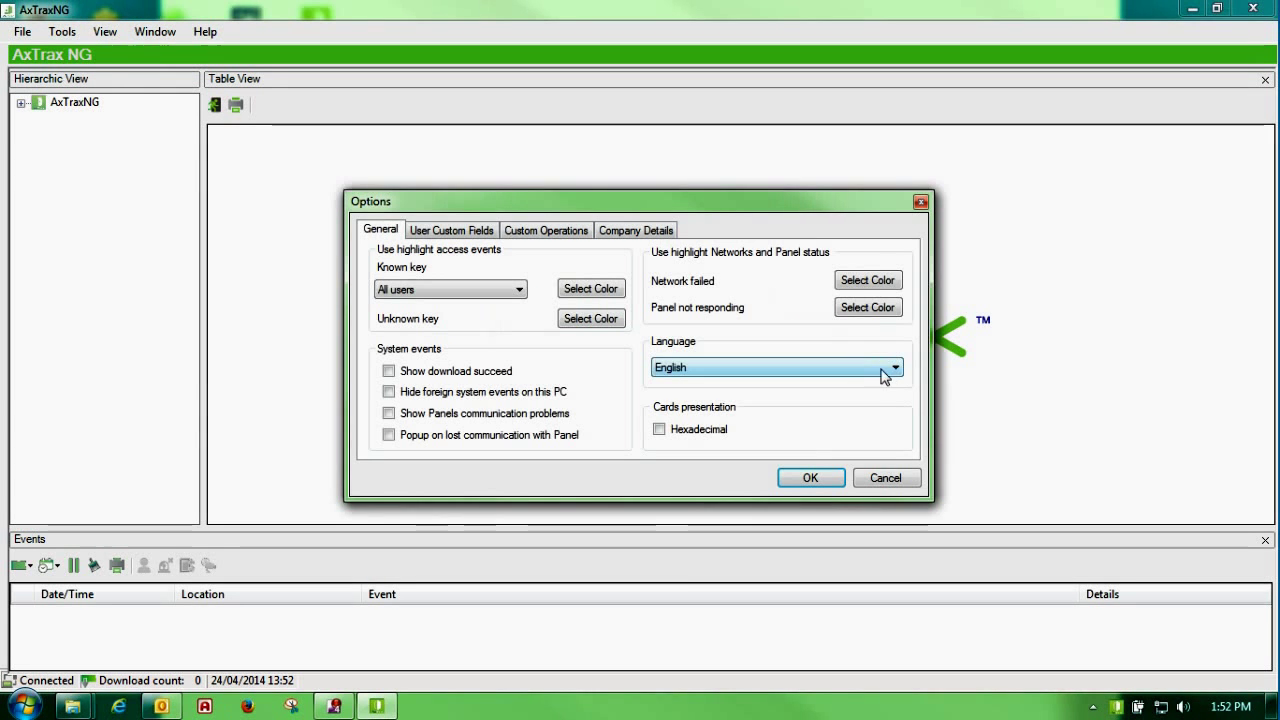
{"action": "left_click", "coordinate": [884, 370]}
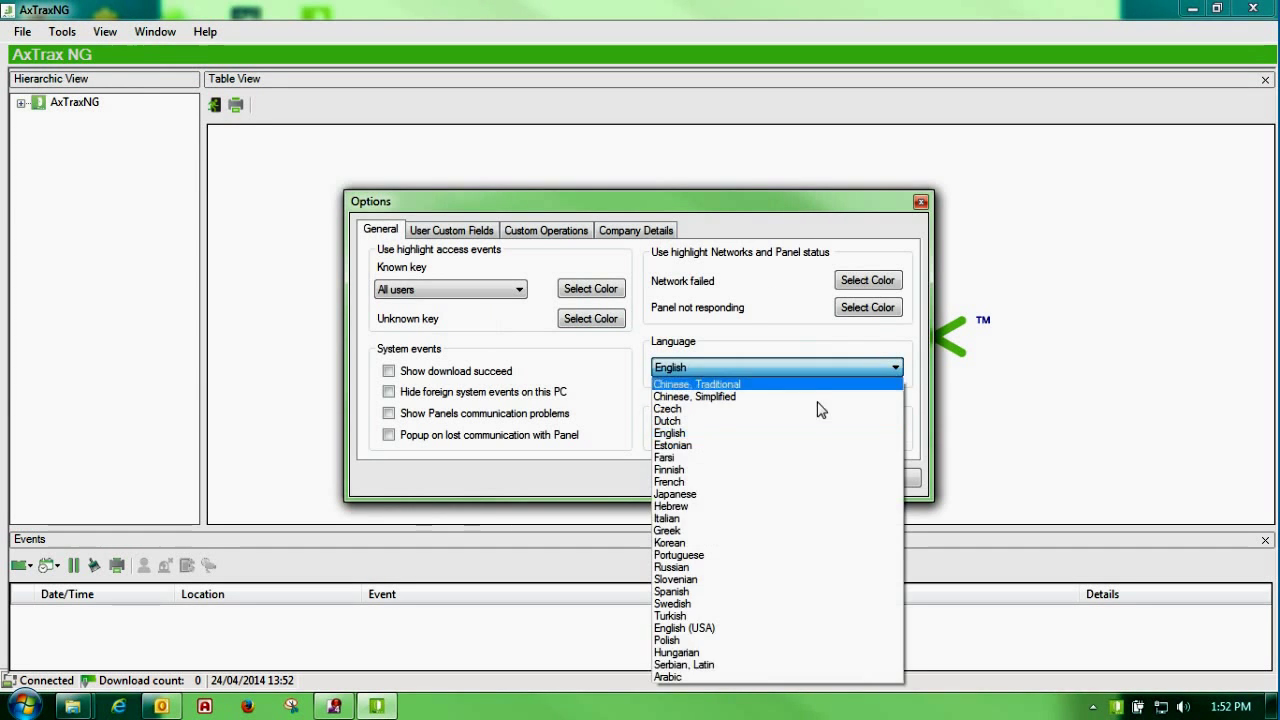
{"action": "left_click", "coordinate": [707, 630]}
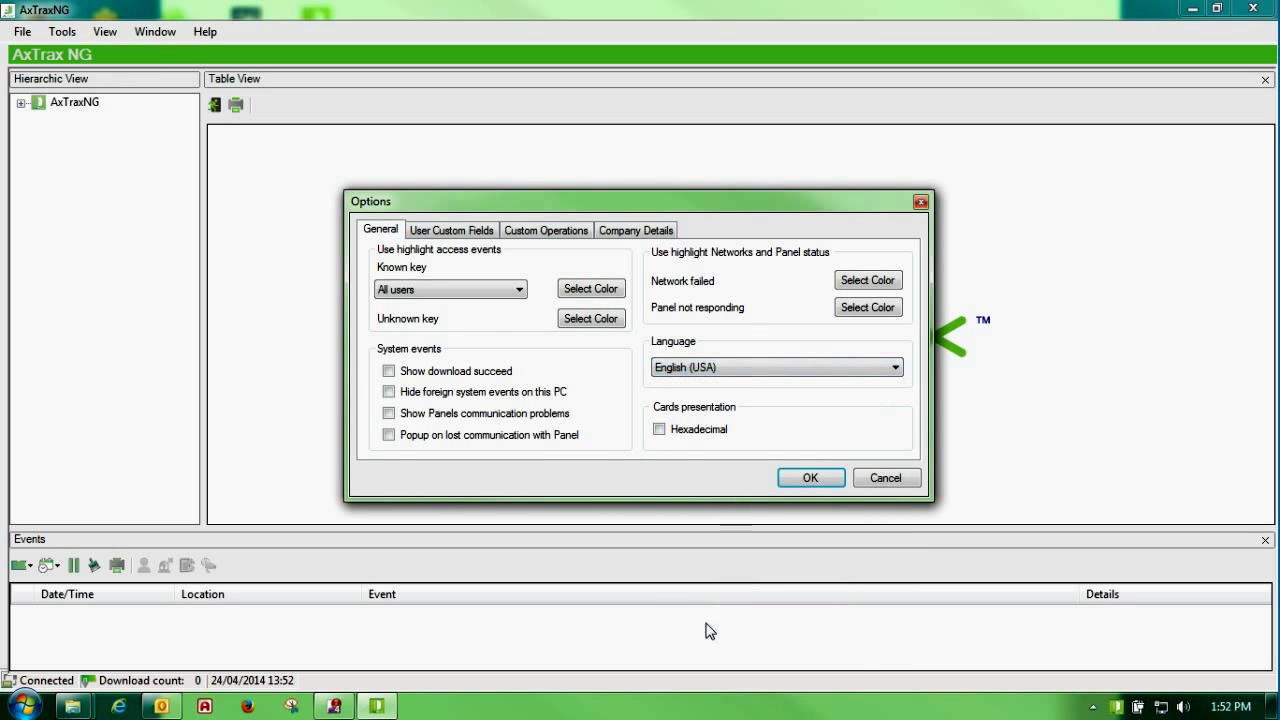
{"action": "left_click", "coordinate": [807, 478]}
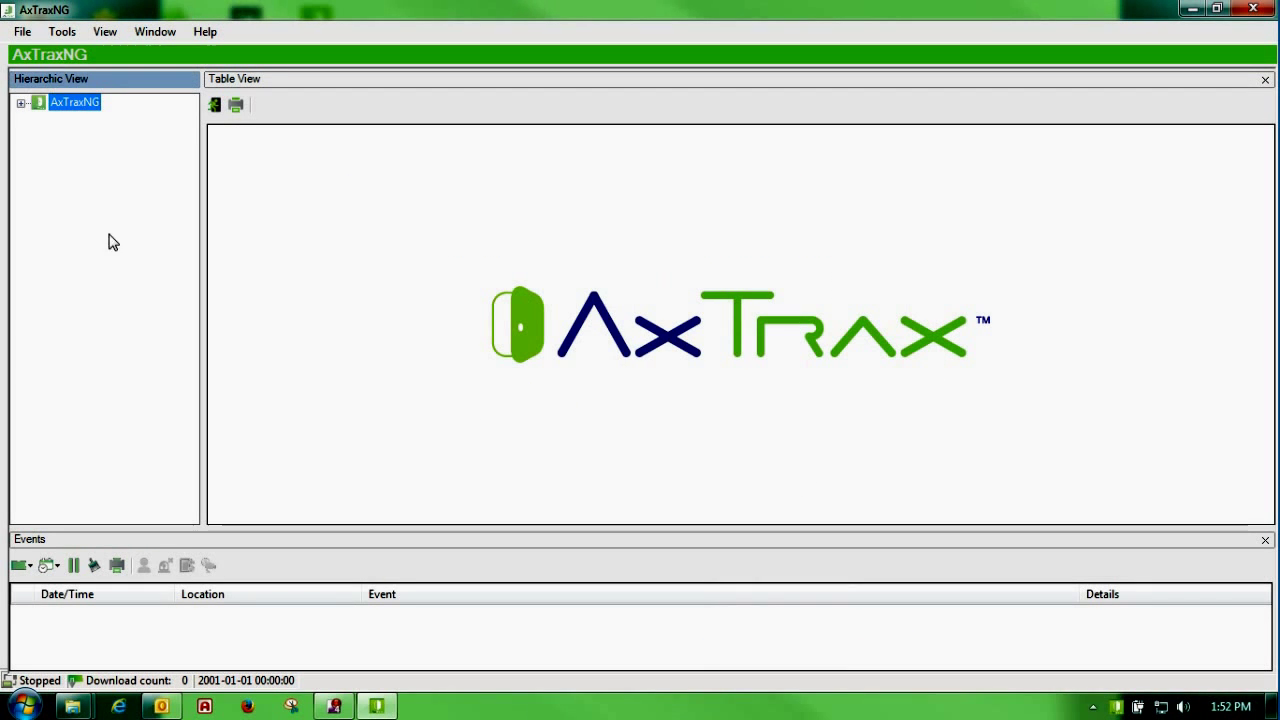
{"action": "left_click", "coordinate": [21, 102]}
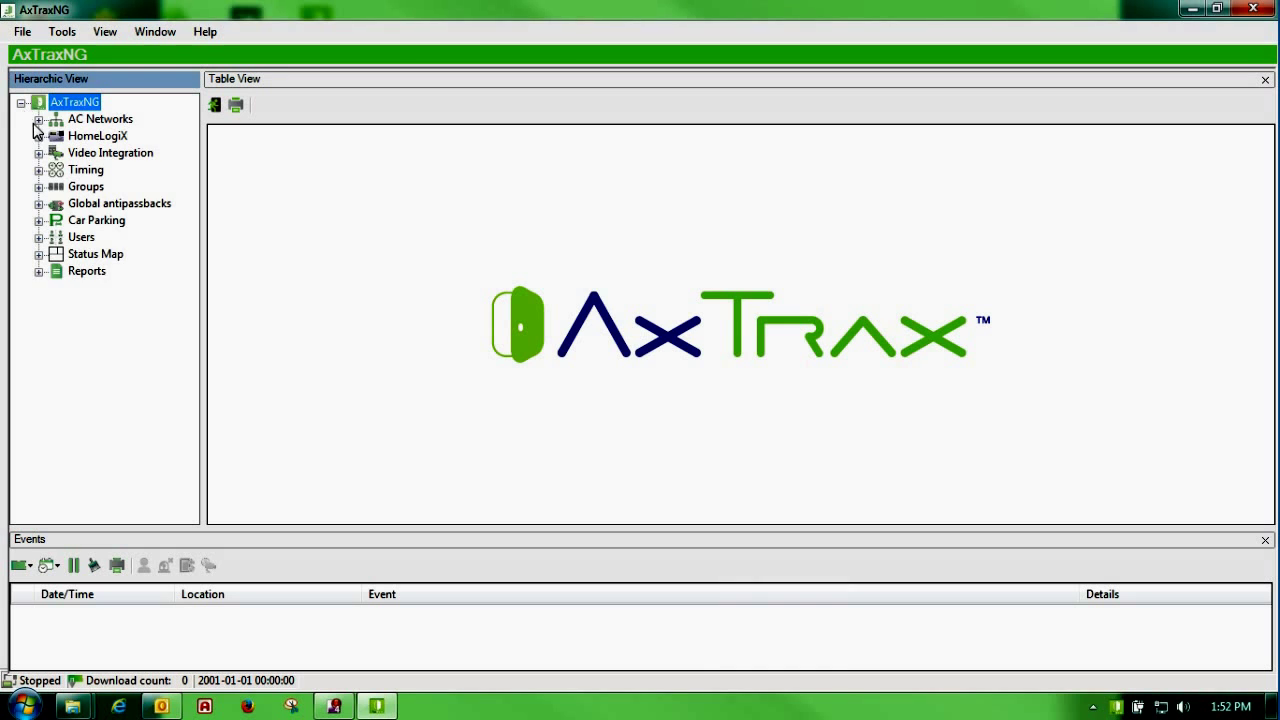
Step: Insert a new AC Network of type TCP/IP and launch its device search from Configuration
{"action": "left_click", "coordinate": [95, 119]}
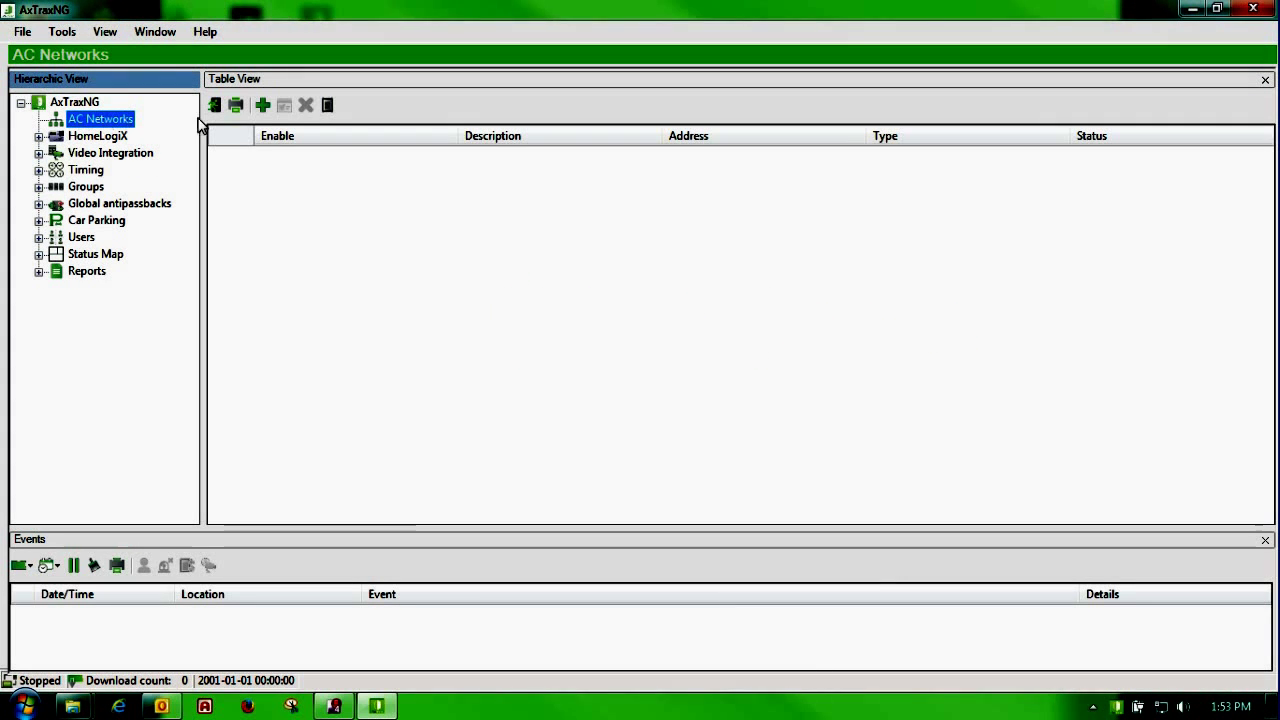
{"action": "left_click", "coordinate": [263, 112]}
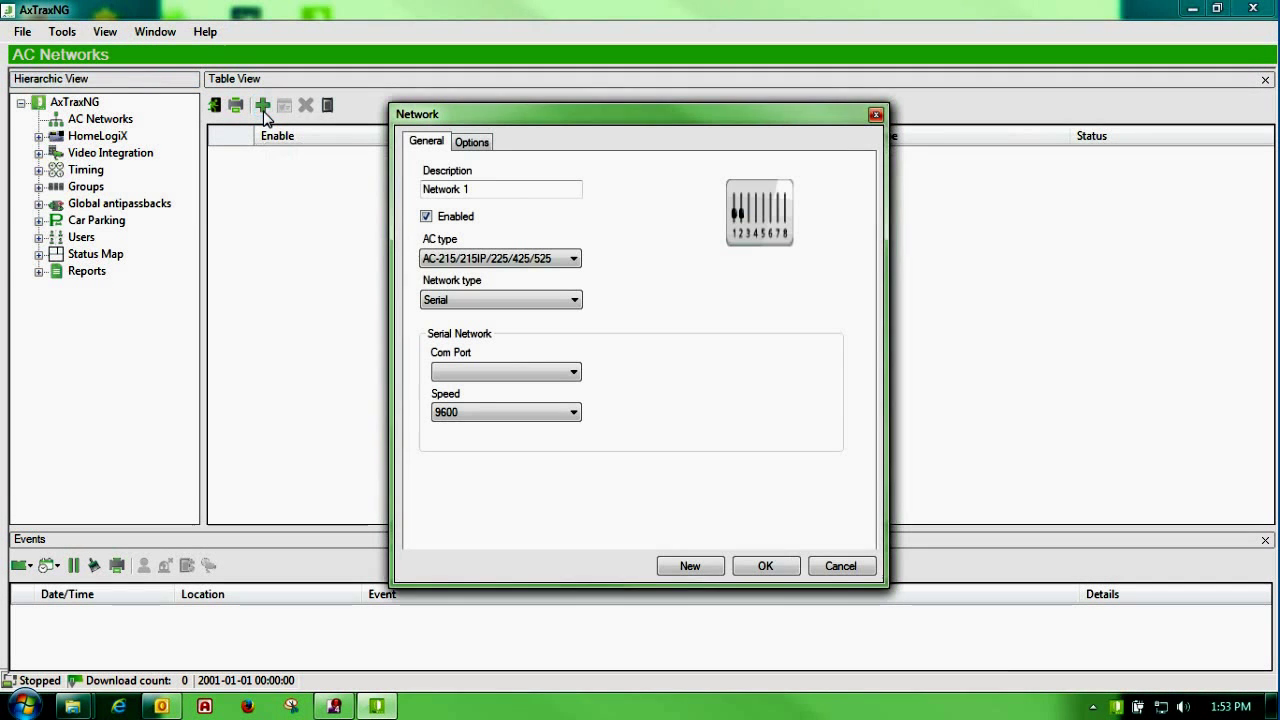
{"action": "left_click", "coordinate": [574, 301]}
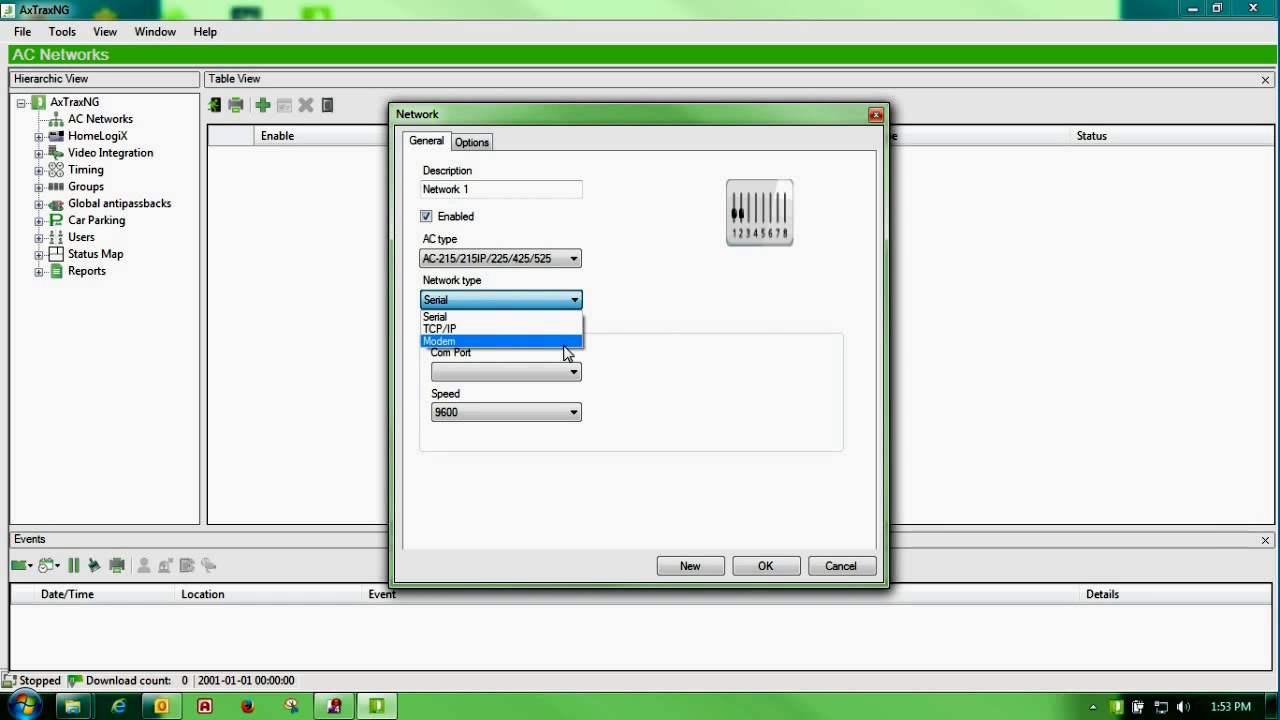
{"action": "left_click", "coordinate": [563, 329]}
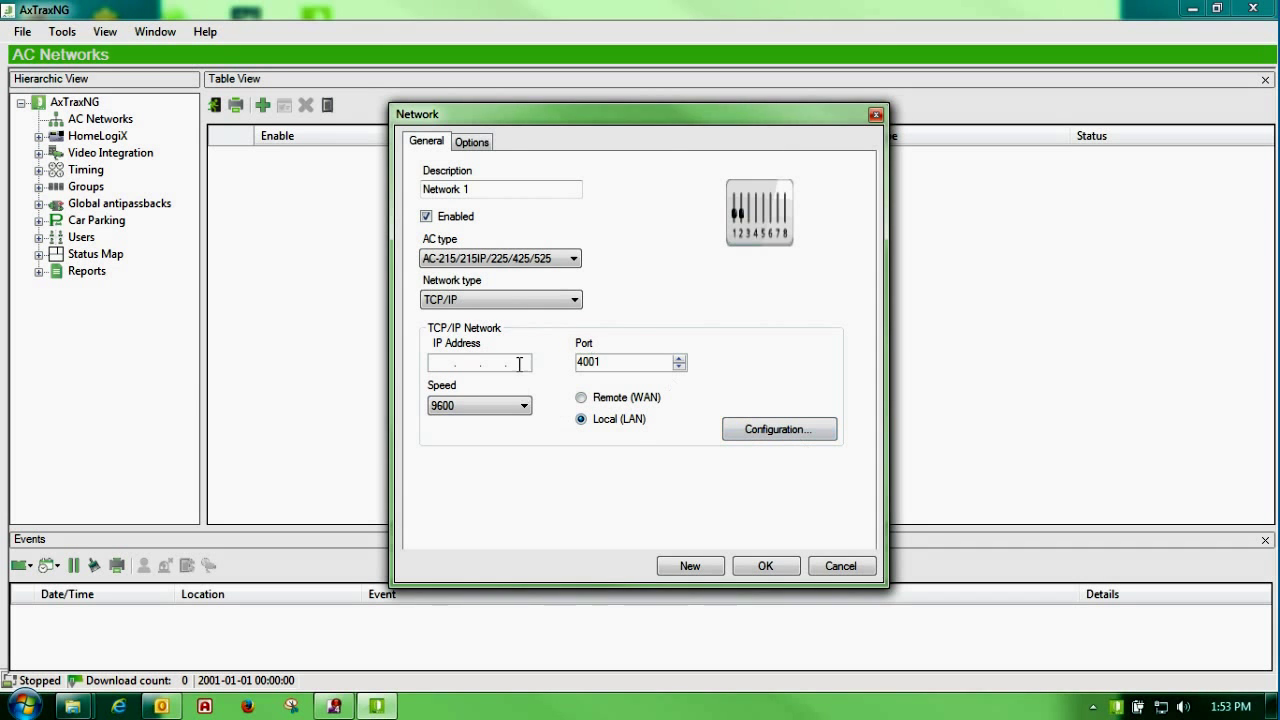
{"action": "left_click", "coordinate": [766, 430]}
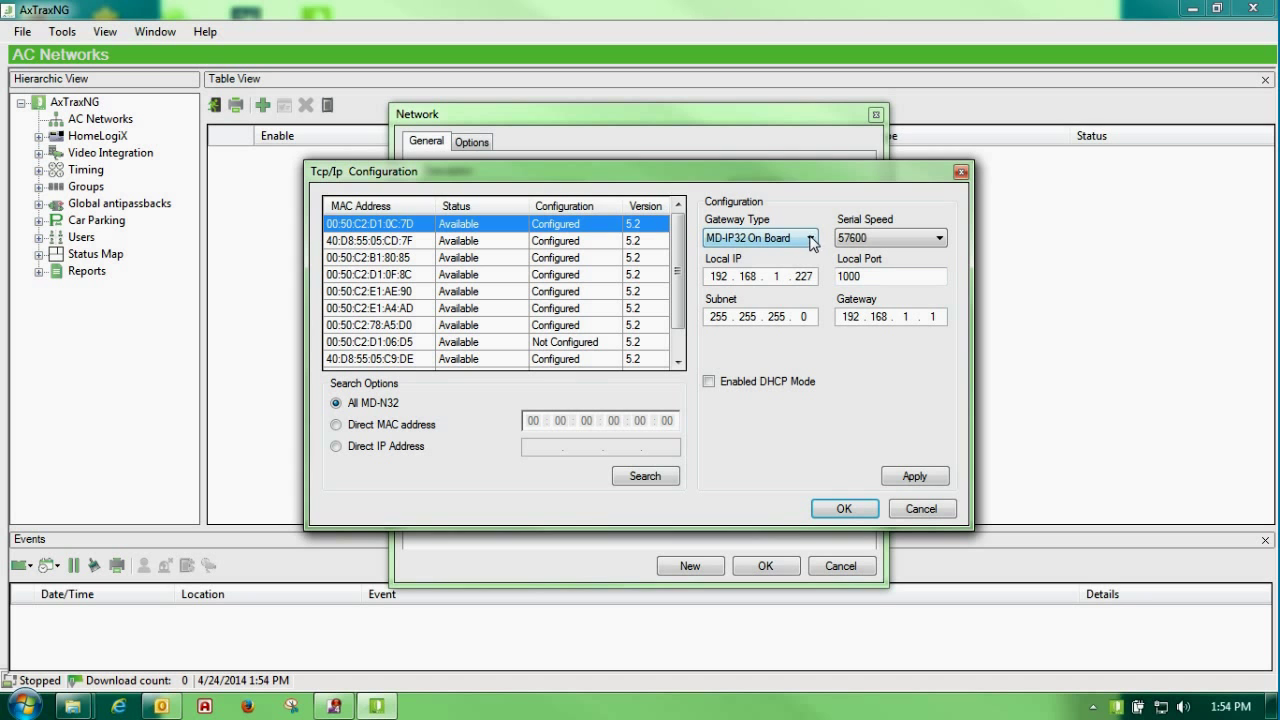
Step: Keep MD-IP32 On Board as the first discovered device's gateway type
{"action": "left_click", "coordinate": [811, 240]}
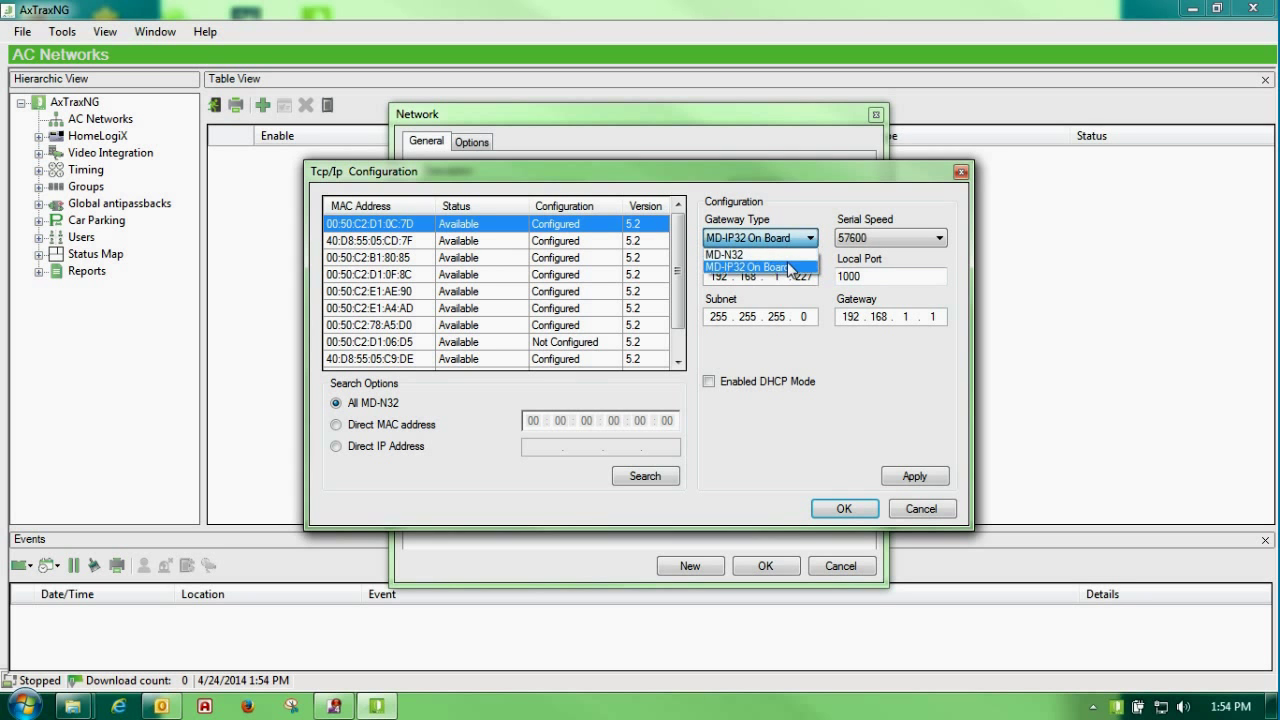
{"action": "left_click", "coordinate": [790, 270]}
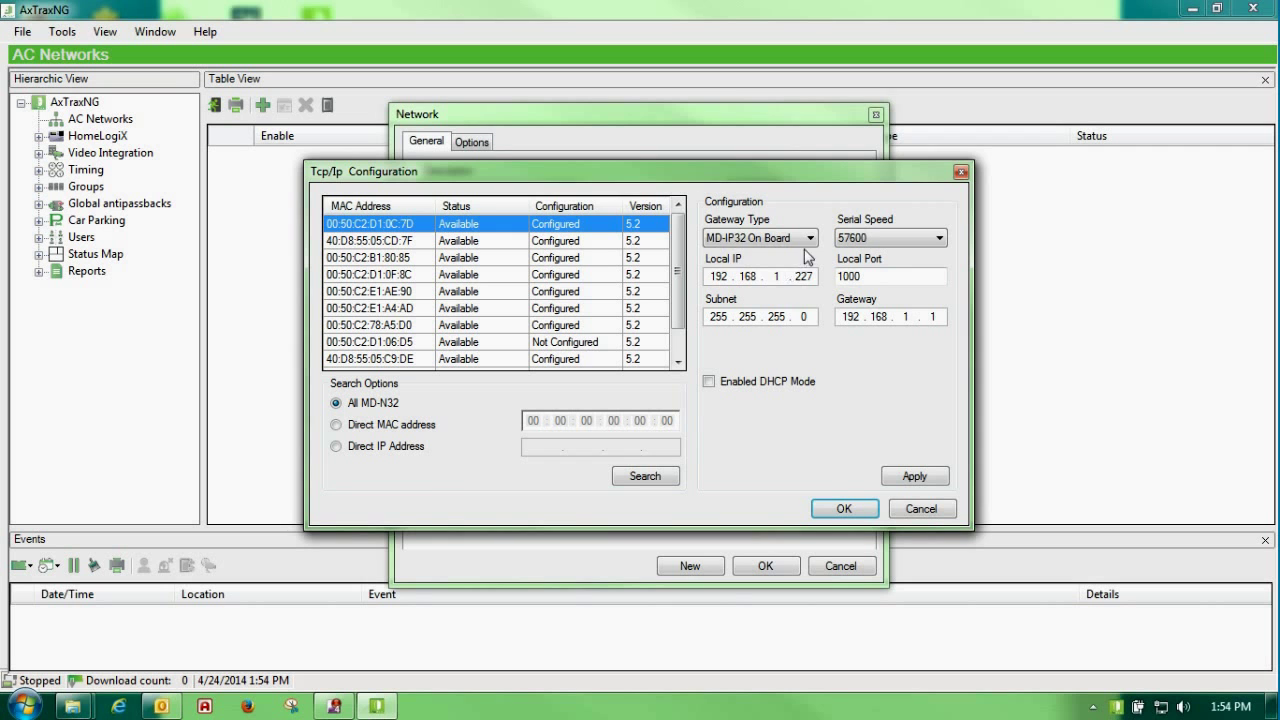
{"action": "left_click", "coordinate": [811, 240]}
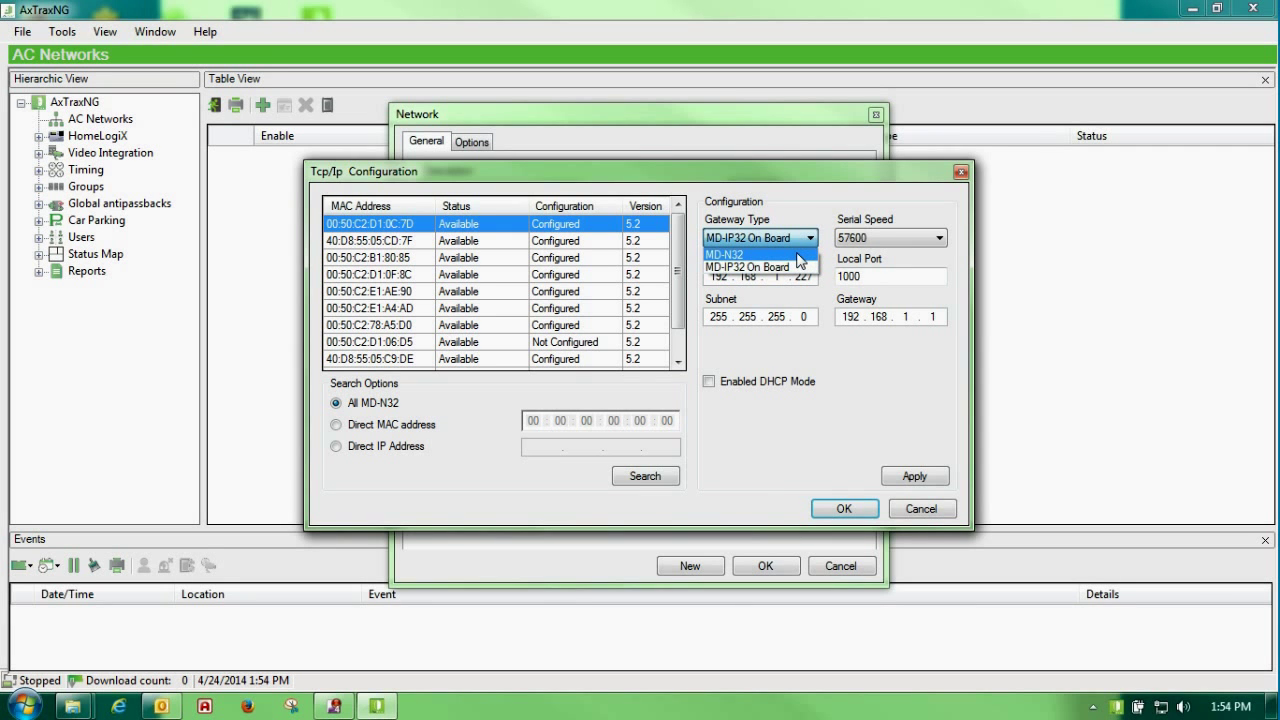
{"action": "left_click", "coordinate": [795, 267]}
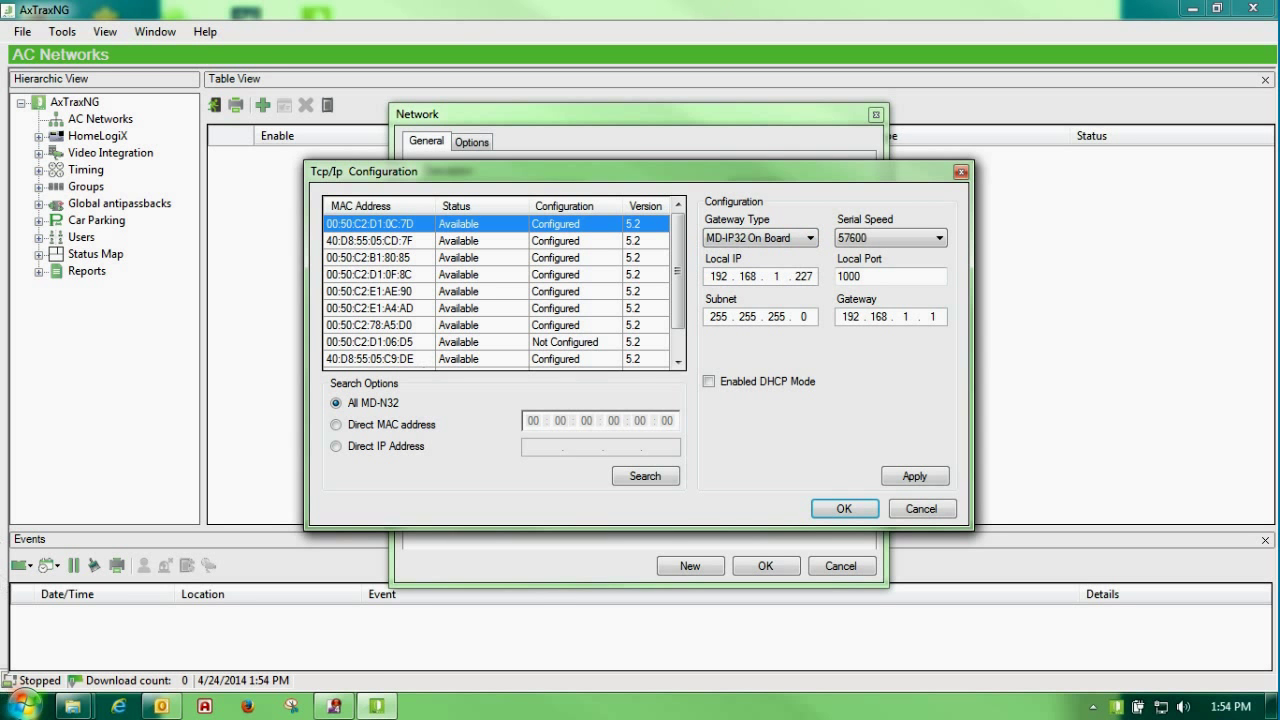
{"action": "left_click", "coordinate": [24, 705]}
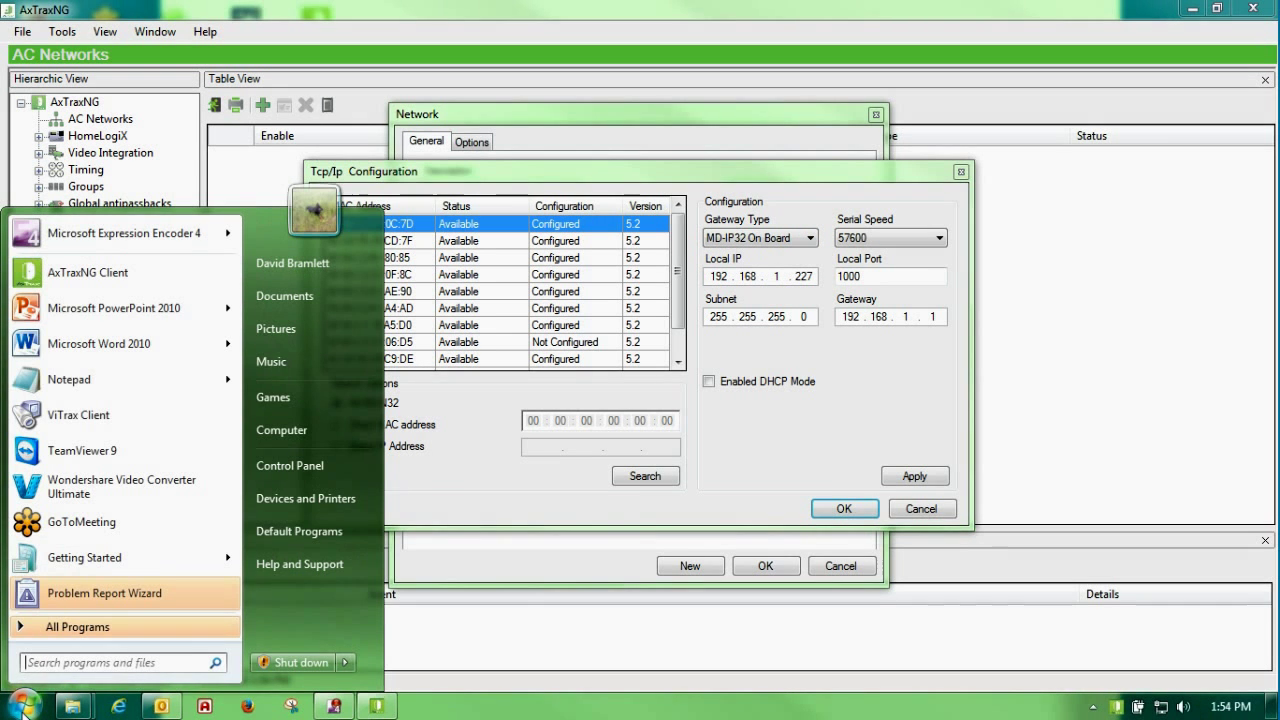
Step: Run ipconfig in cmd to read the PC's IPv4 192.168.1.2 and gateway 192.168.1.1, then close it
{"action": "type", "text": "cmd"}
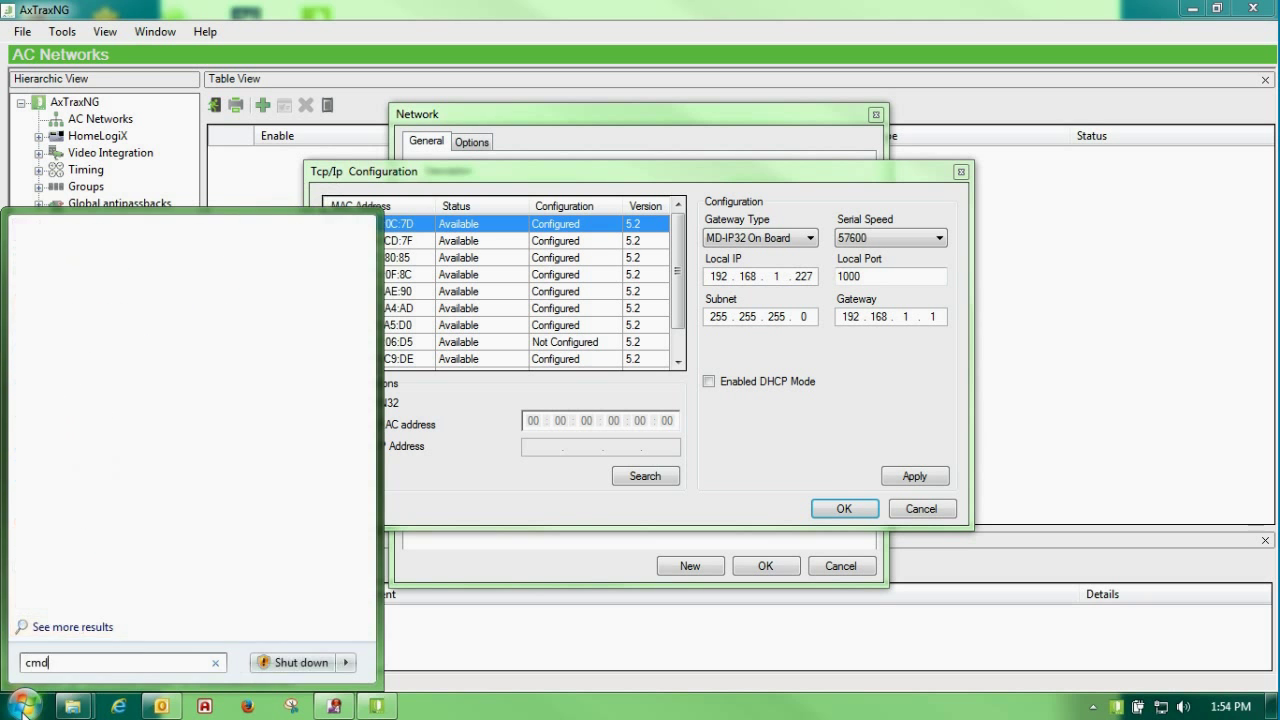
{"action": "key", "text": "Return"}
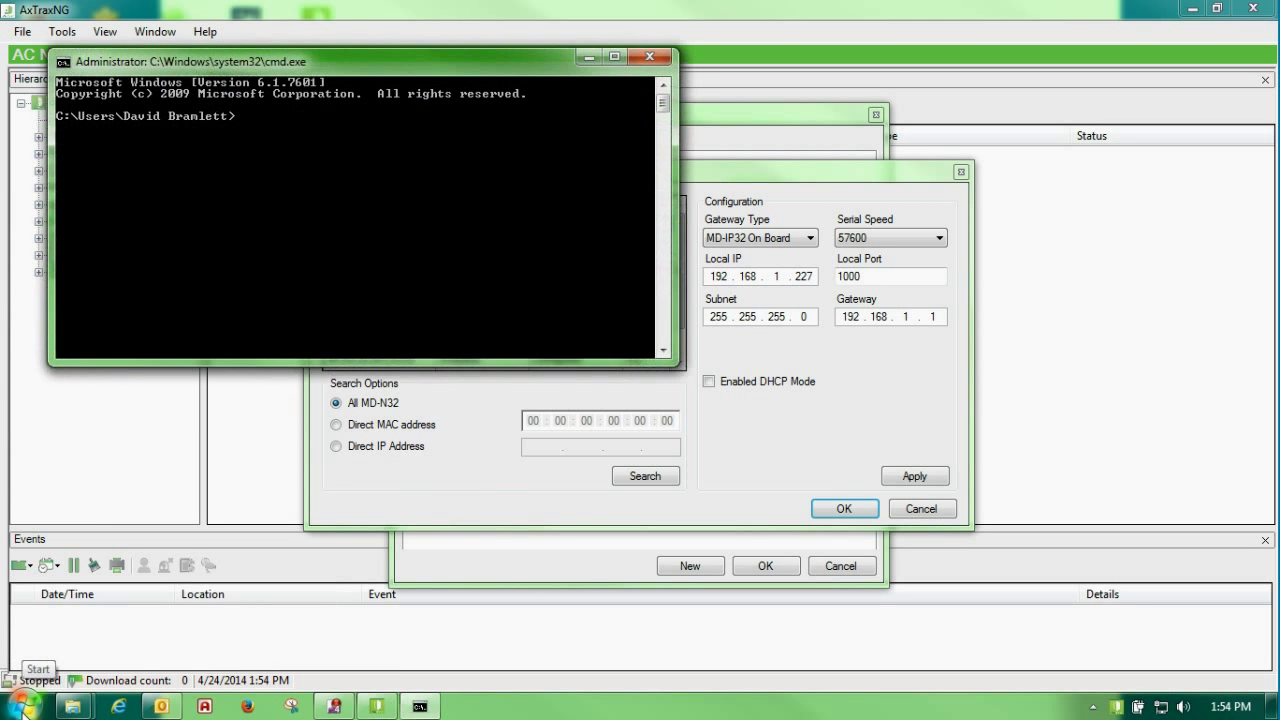
{"action": "type", "text": "ipconfig"}
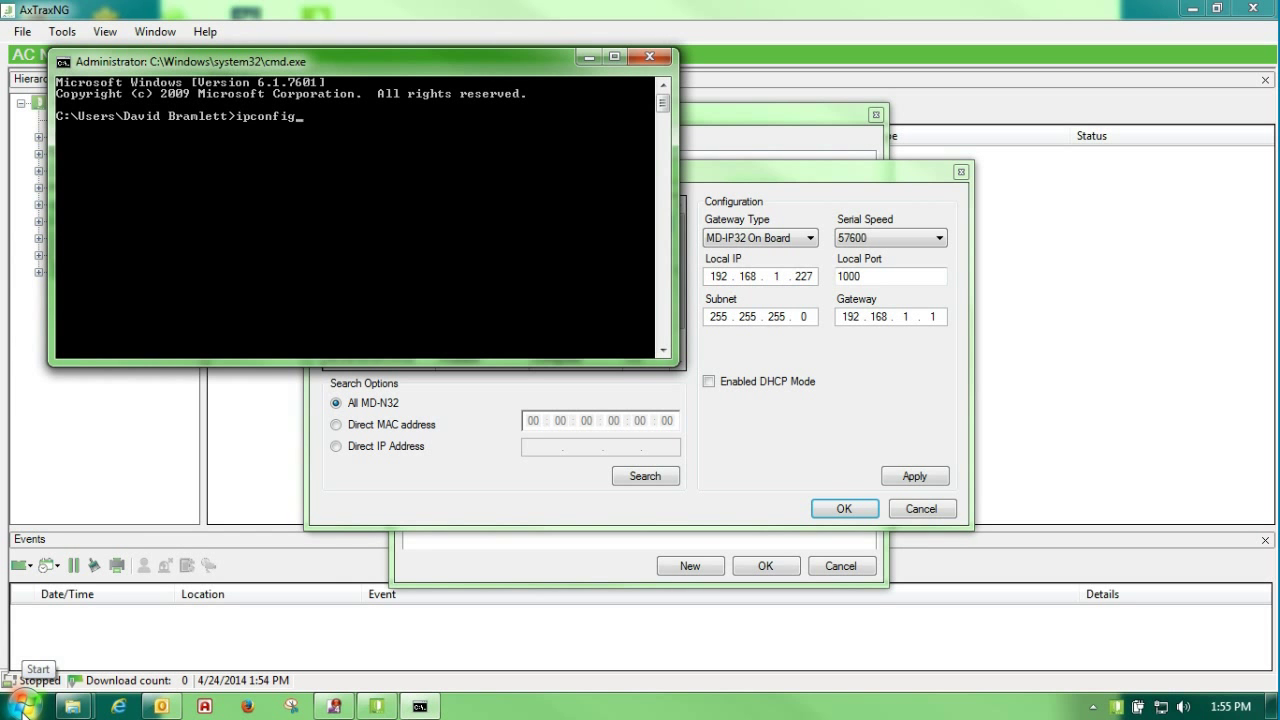
{"action": "key", "text": "Return"}
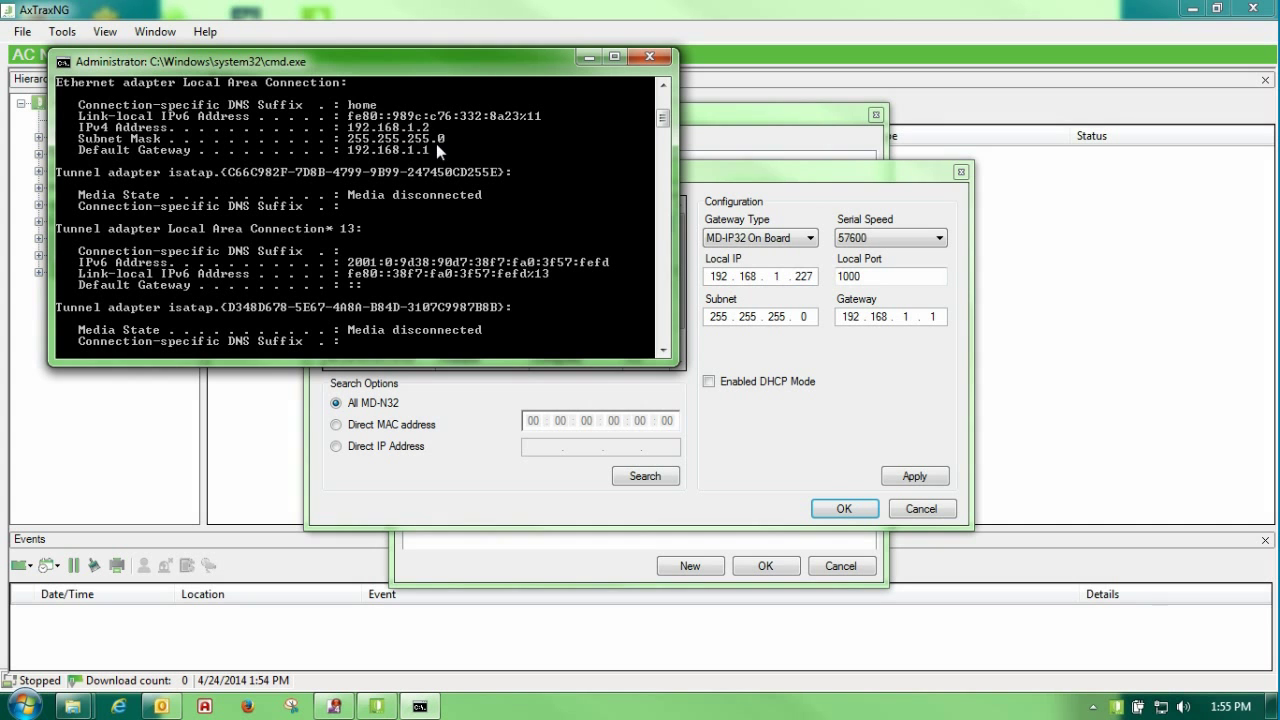
{"action": "left_click", "coordinate": [648, 58]}
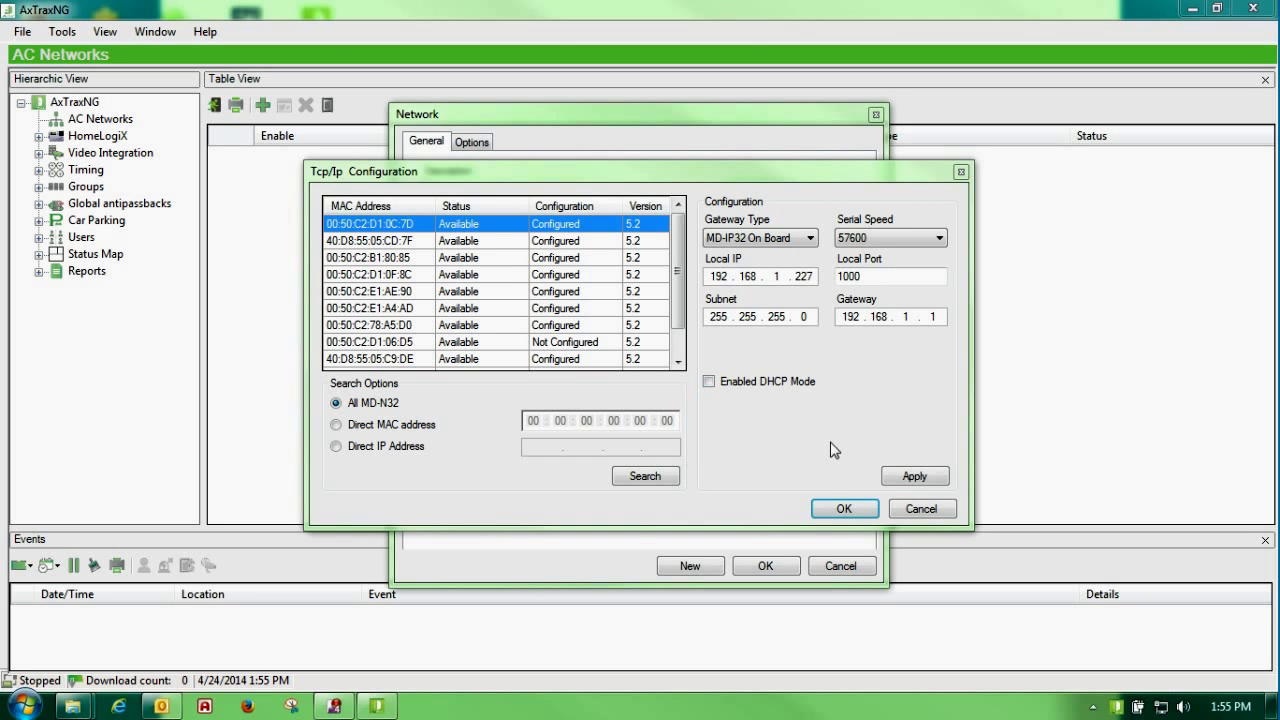
Step: Apply the gateway configuration and load device 192.168.1.227 (port 1000, speed 57600) into Network 1
{"action": "left_click", "coordinate": [913, 476]}
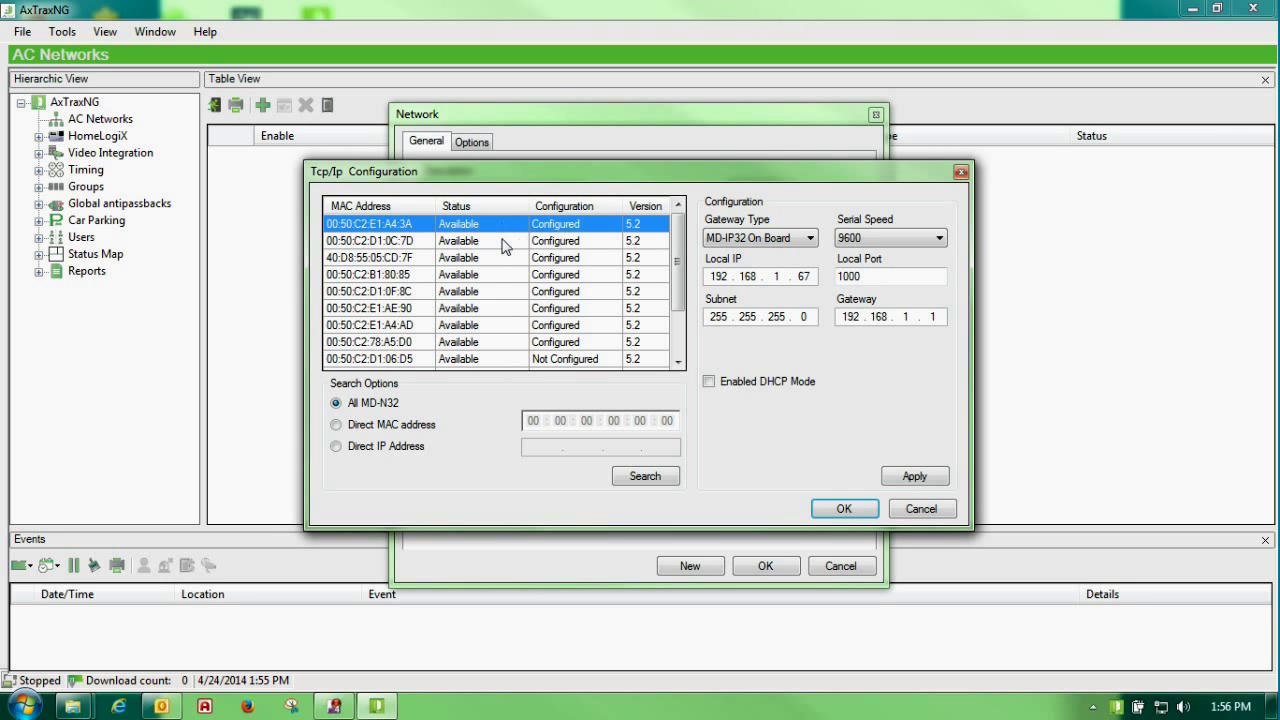
{"action": "left_click", "coordinate": [505, 243]}
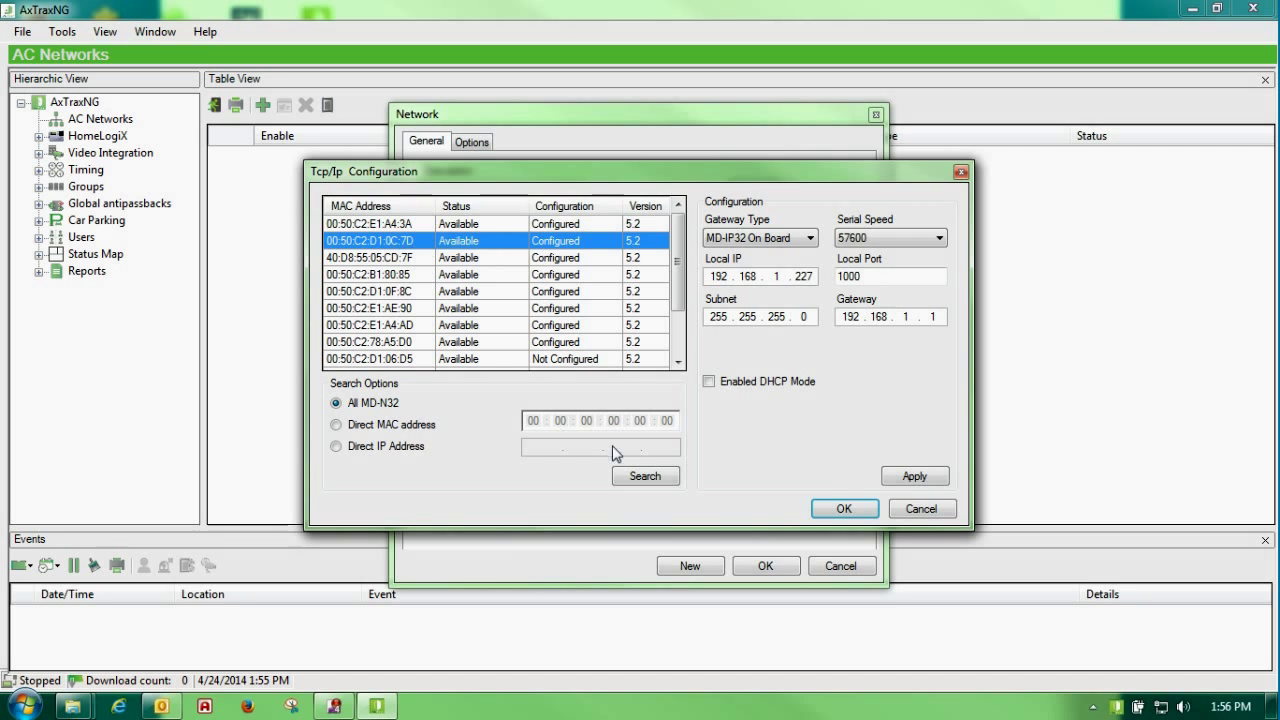
{"action": "left_click", "coordinate": [840, 510]}
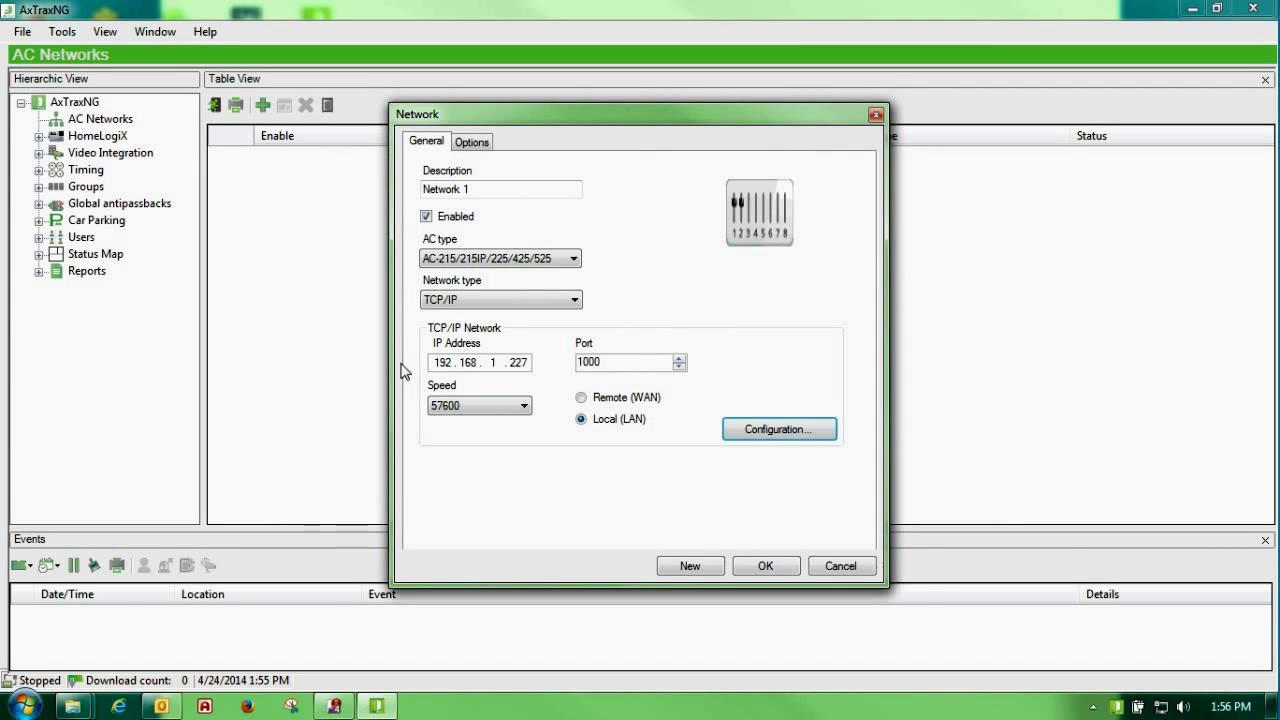
Step: Rename Network 1 to Test, save it, and bring up Find Panels for its empty panel list
{"action": "left_click_drag", "start_coordinate": [491, 186], "coordinate": [377, 191]}
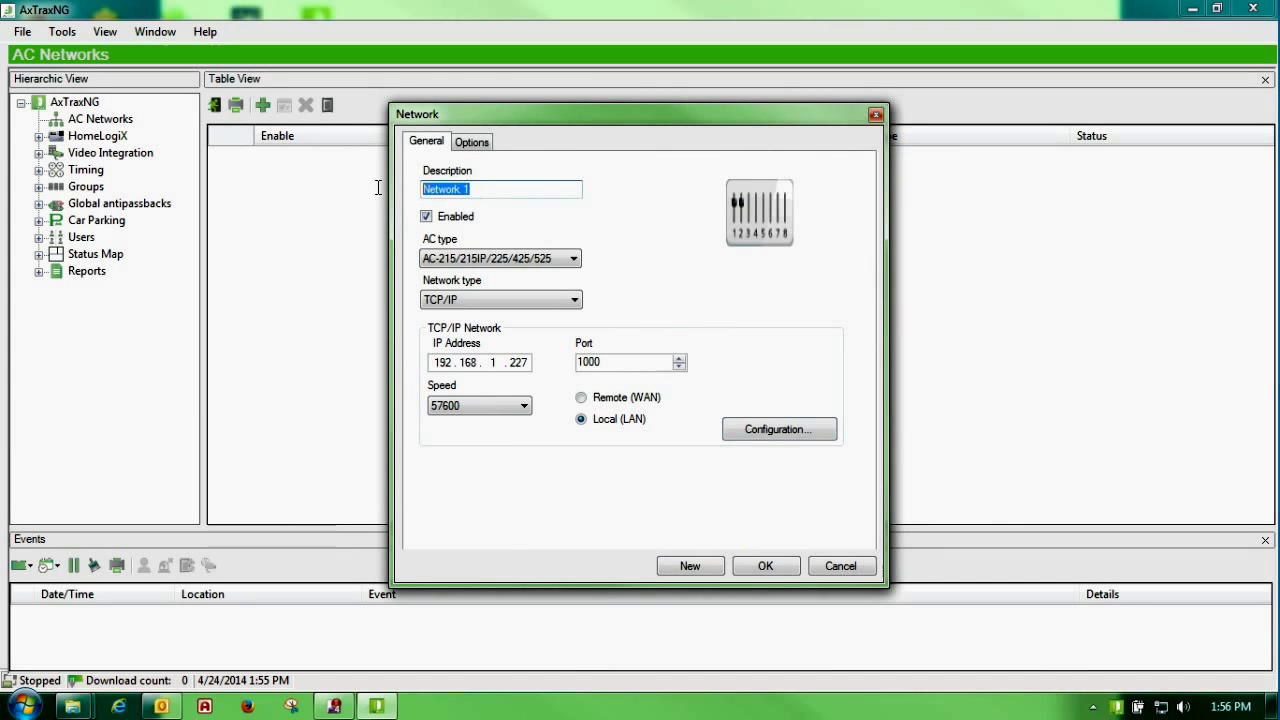
{"action": "type", "text": "Test"}
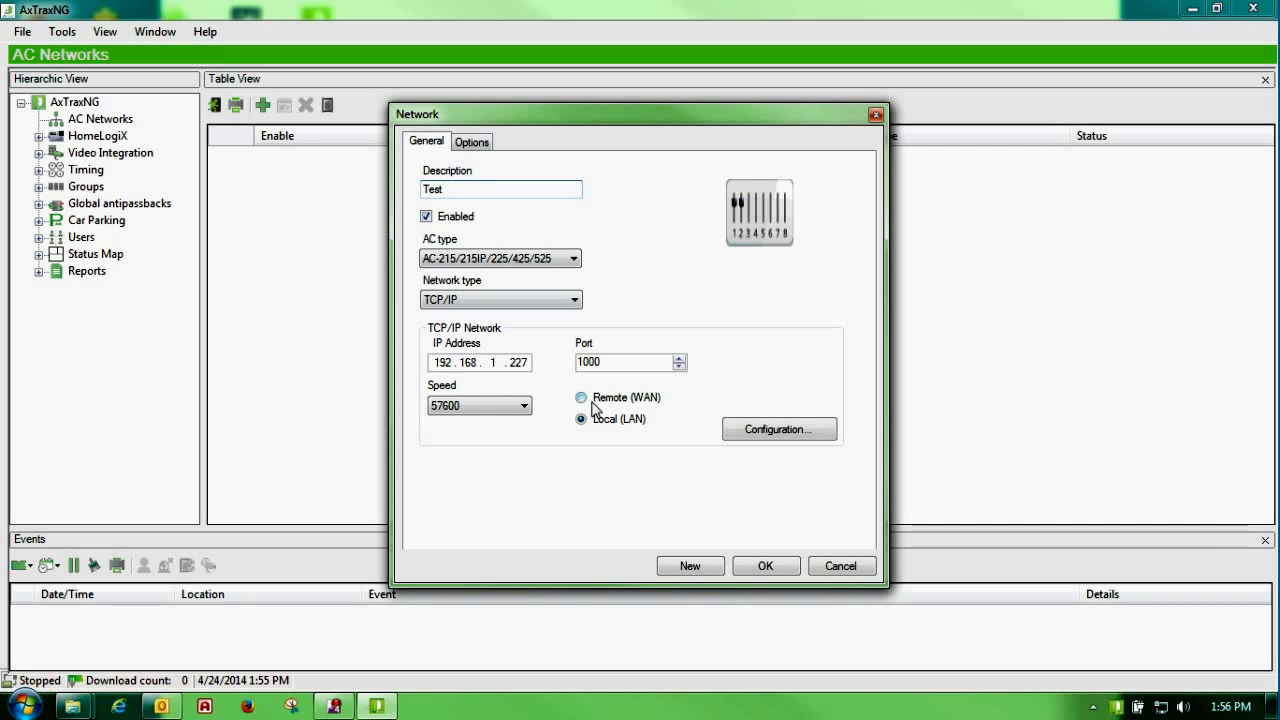
{"action": "left_click", "coordinate": [754, 574]}
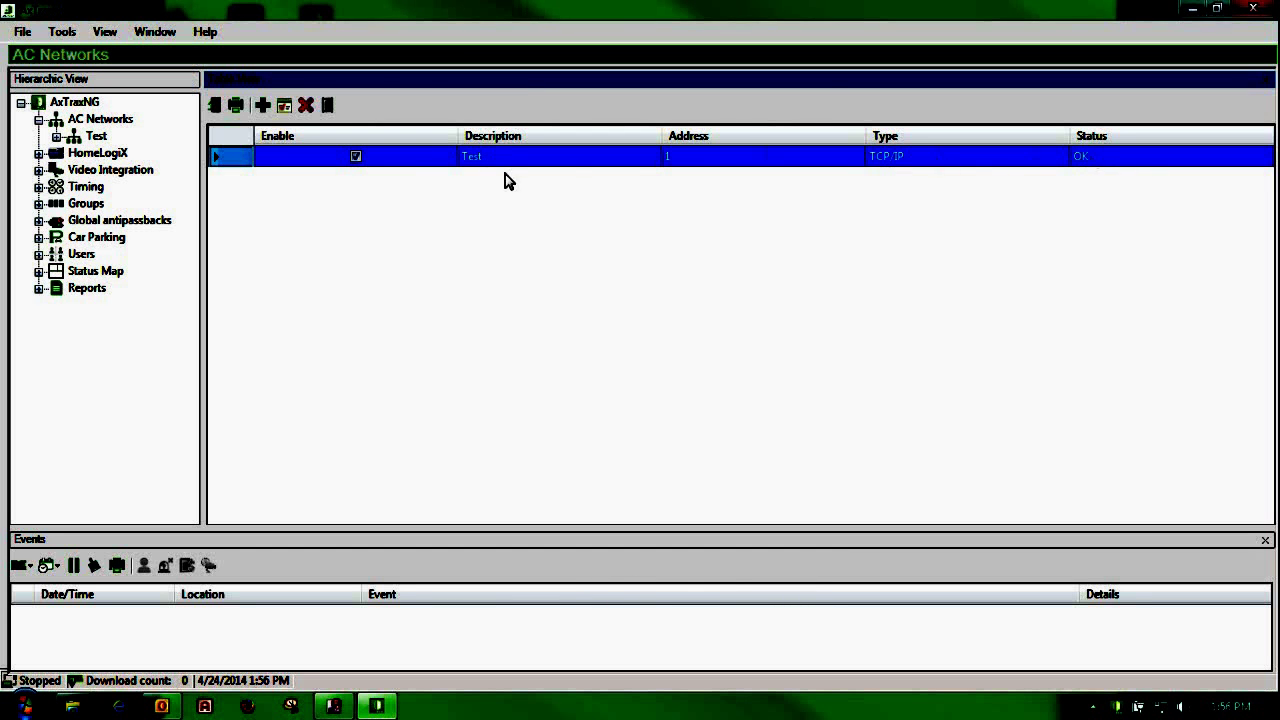
{"action": "left_click", "coordinate": [56, 138]}
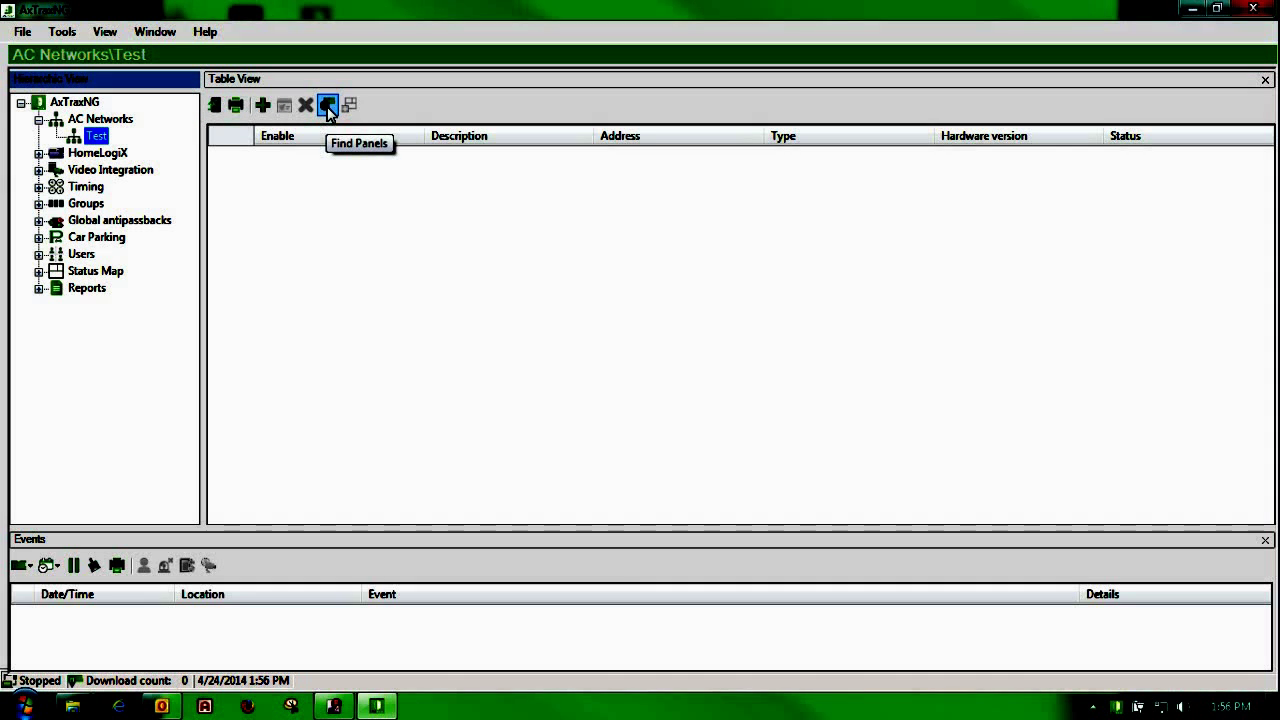
{"action": "left_click", "coordinate": [328, 107]}
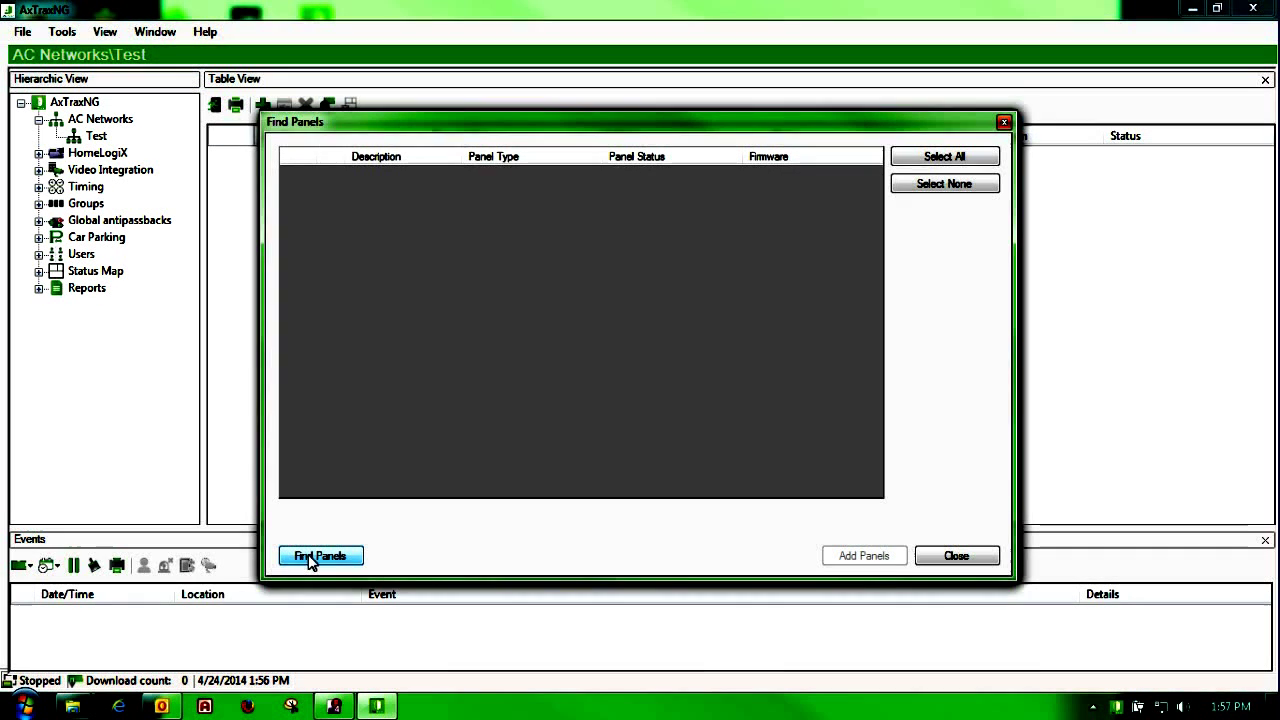
Step: Find and add AC-225 Panel 1 to Test, then select 1\Panel 1 to see its doors, readers and I/O
{"action": "left_click", "coordinate": [311, 557]}
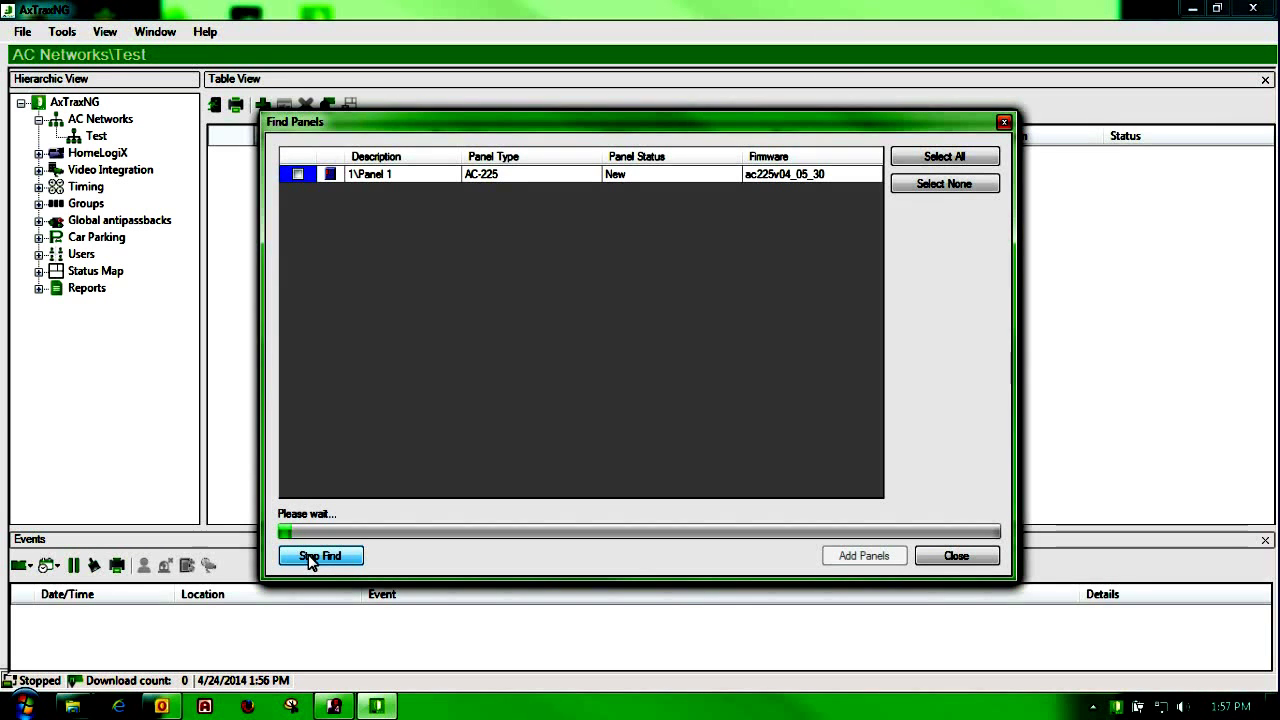
{"action": "left_click", "coordinate": [309, 557]}
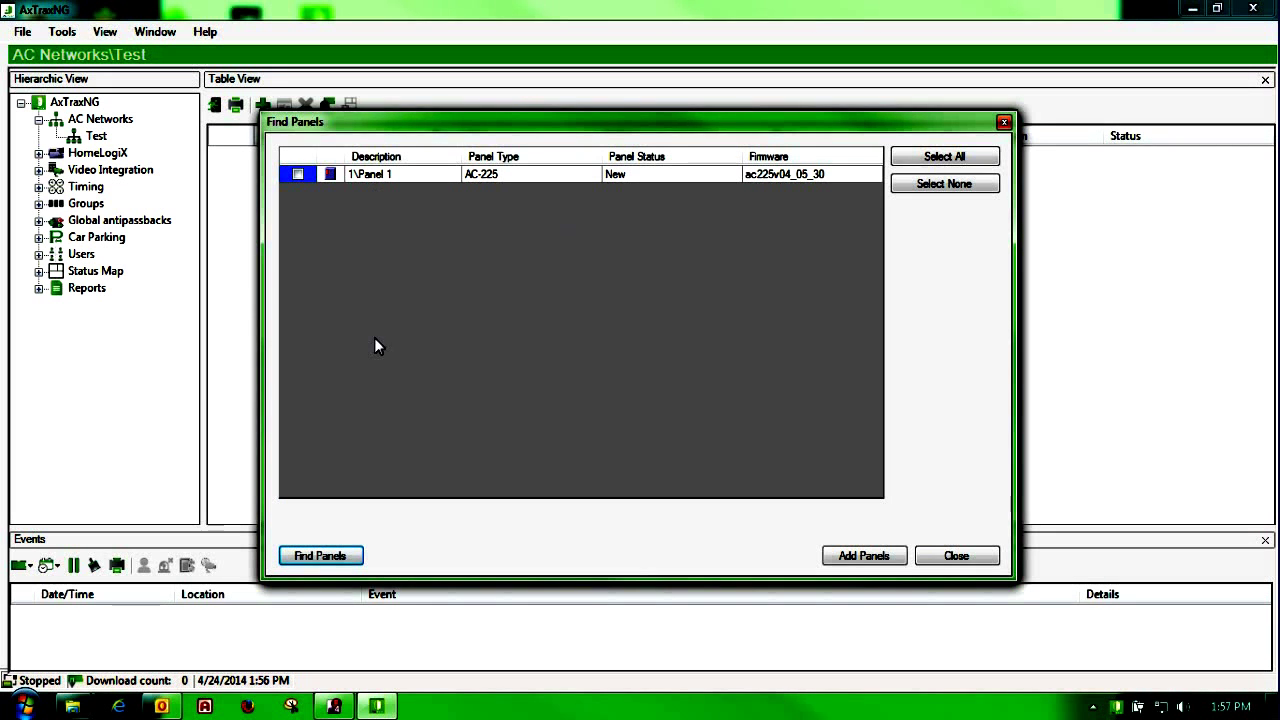
{"action": "left_click", "coordinate": [297, 174]}
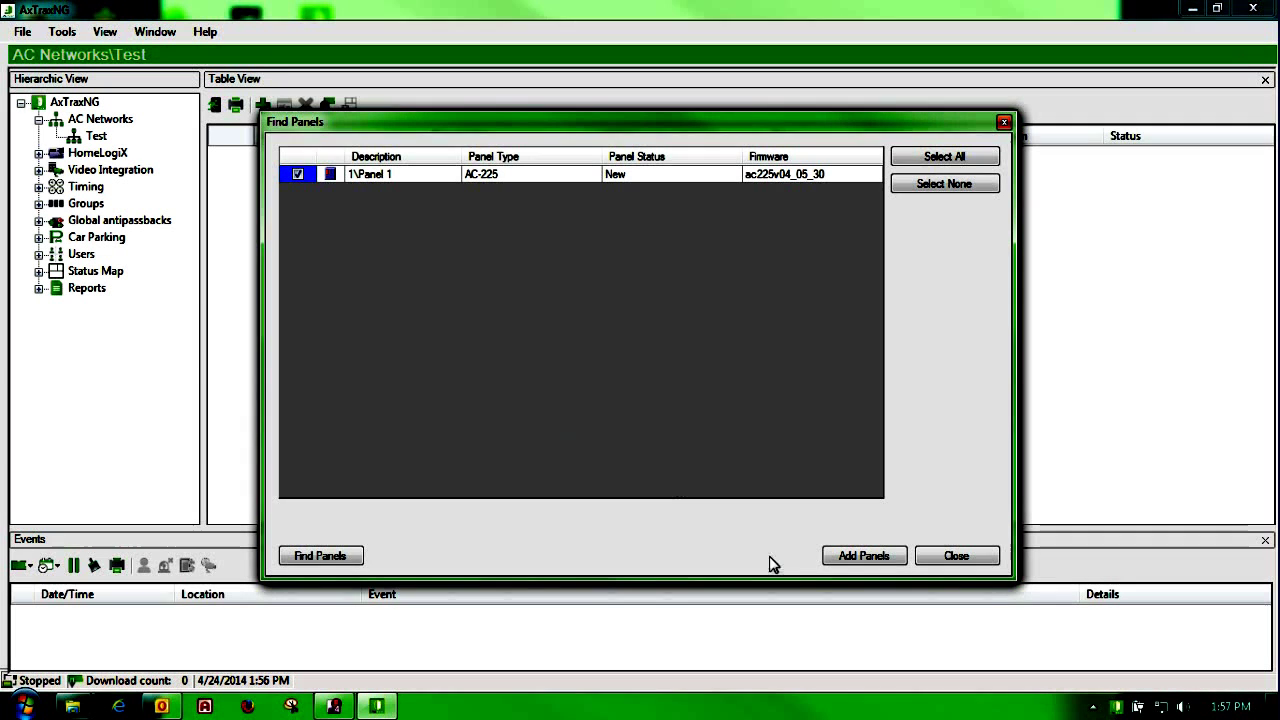
{"action": "left_click", "coordinate": [862, 556]}
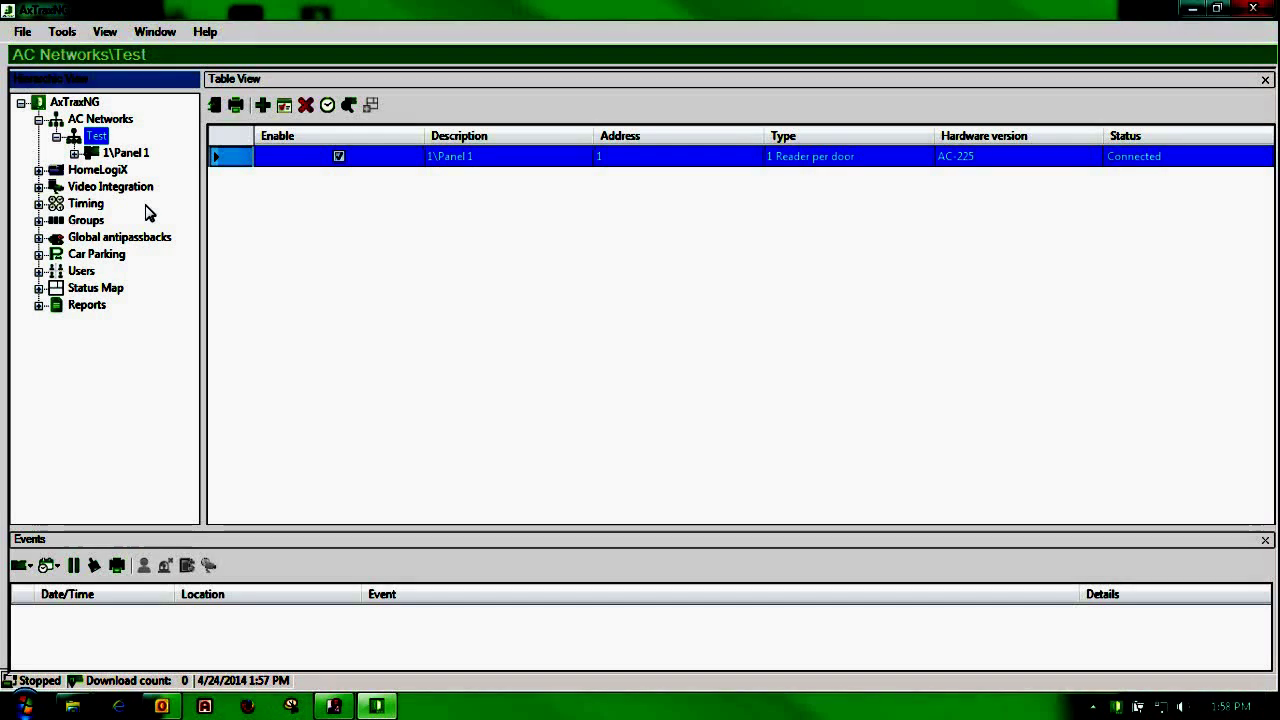
{"action": "left_click", "coordinate": [114, 150]}
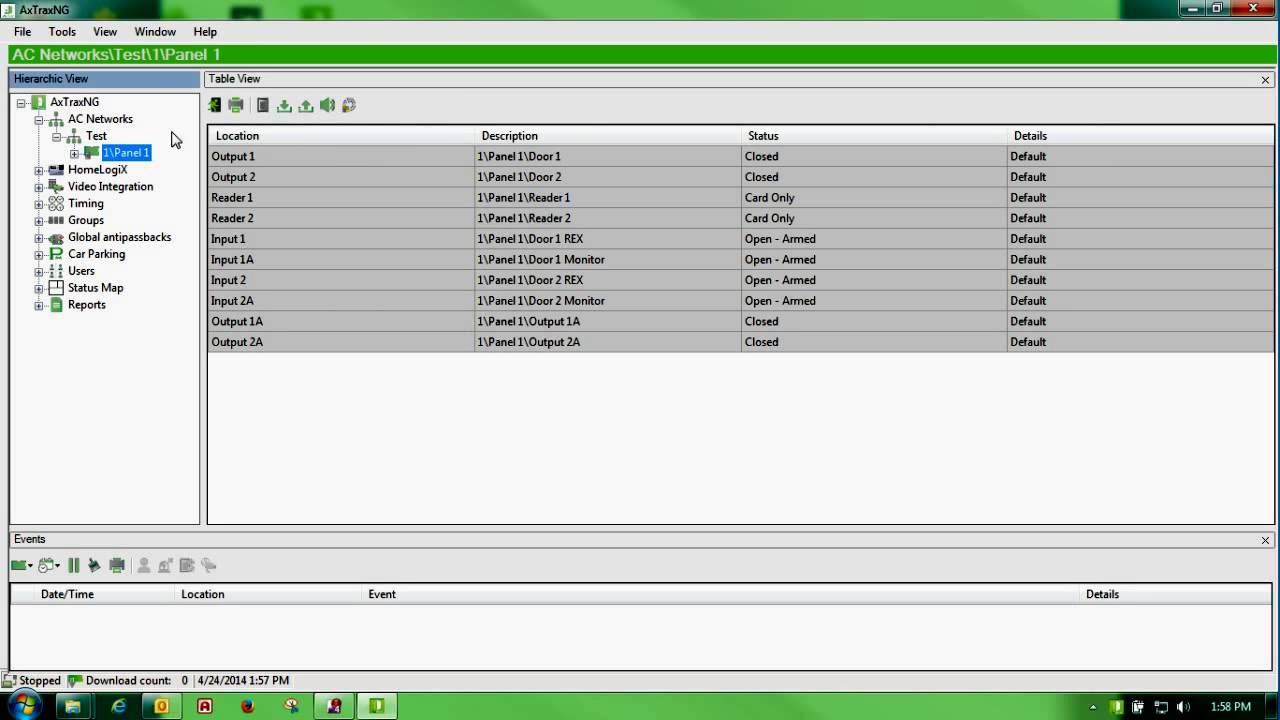
Step: Flash Panel 1 with the ac225v04_05_30.hex firmware, accepting the compatibility prompt
{"action": "left_click", "coordinate": [349, 106]}
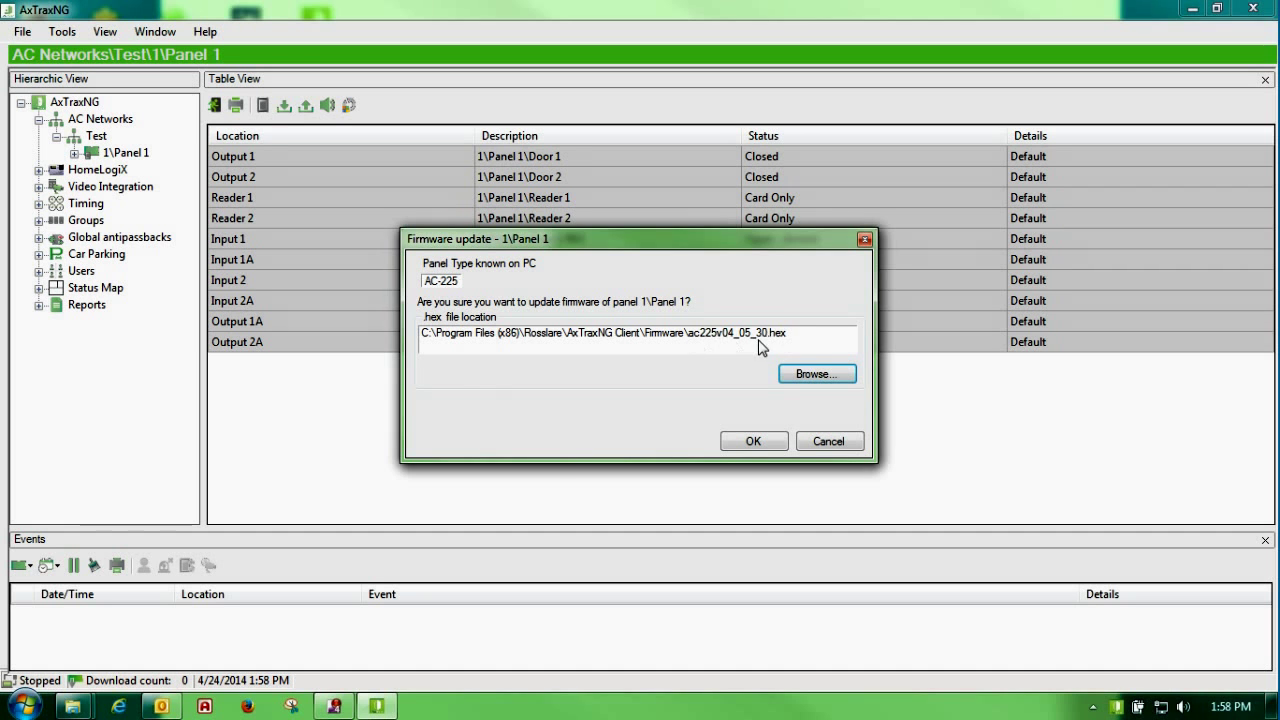
{"action": "left_click", "coordinate": [757, 442]}
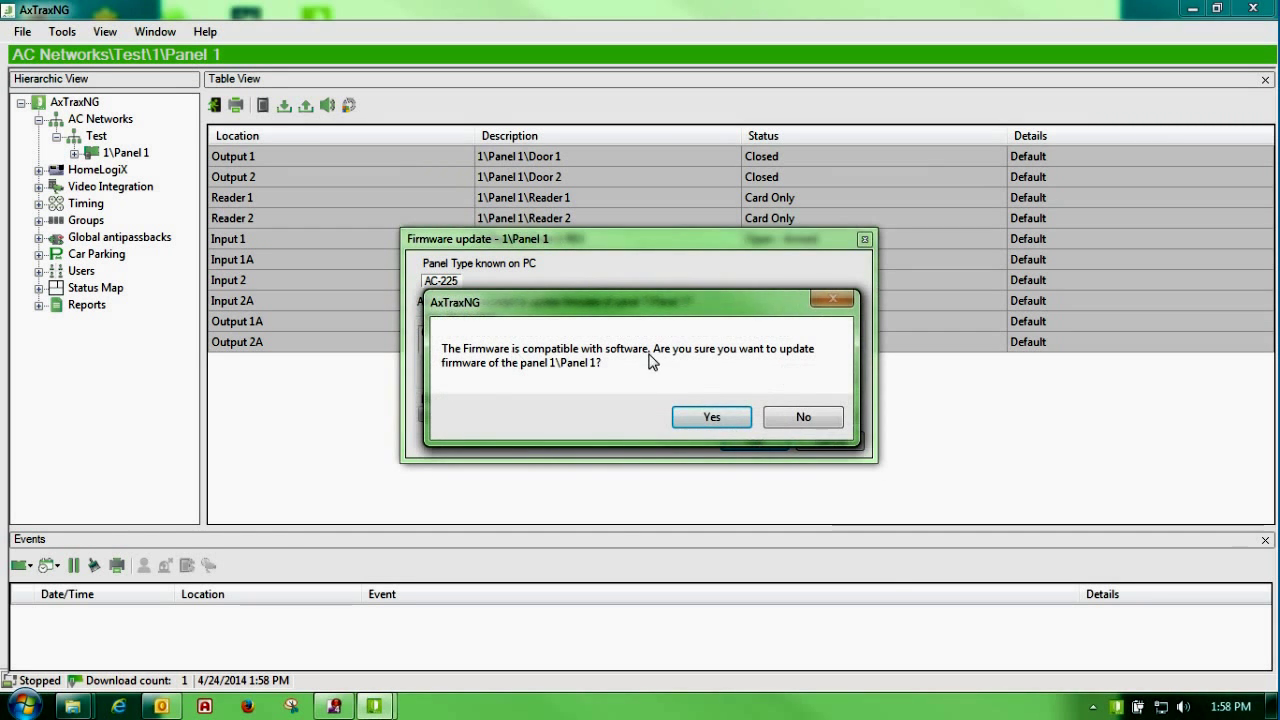
{"action": "left_click", "coordinate": [700, 420]}
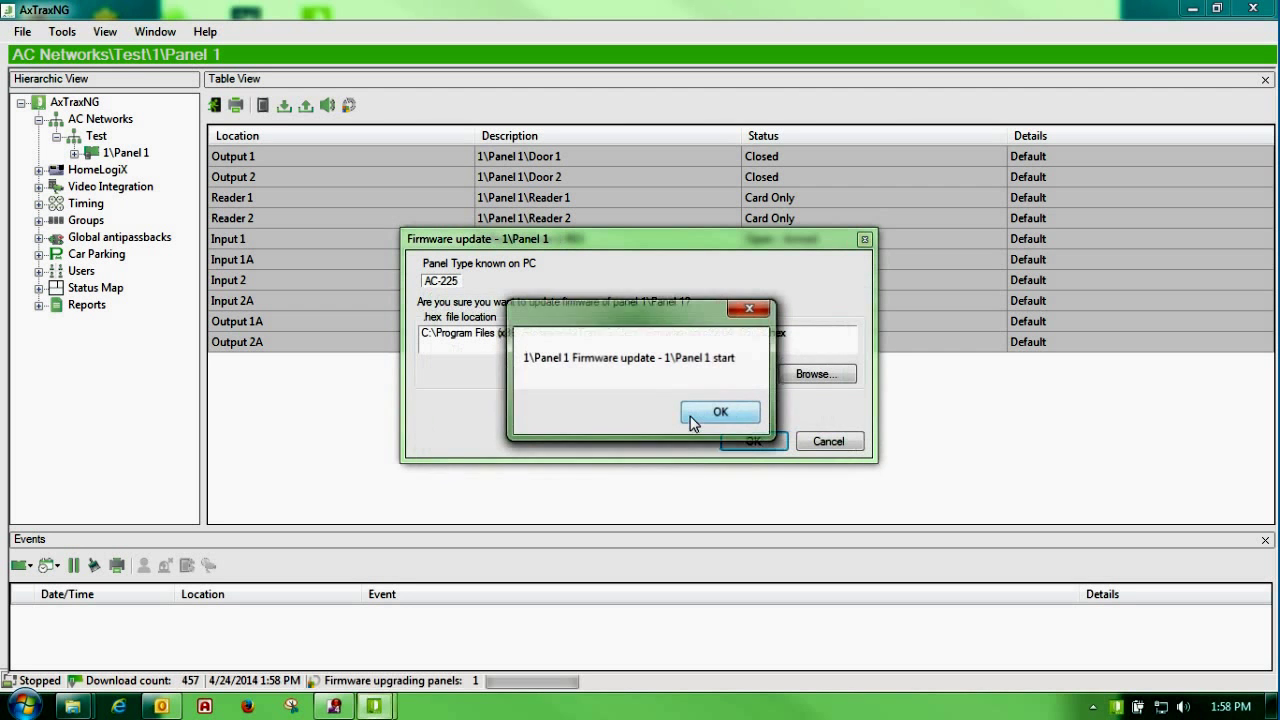
{"action": "left_click", "coordinate": [697, 420]}
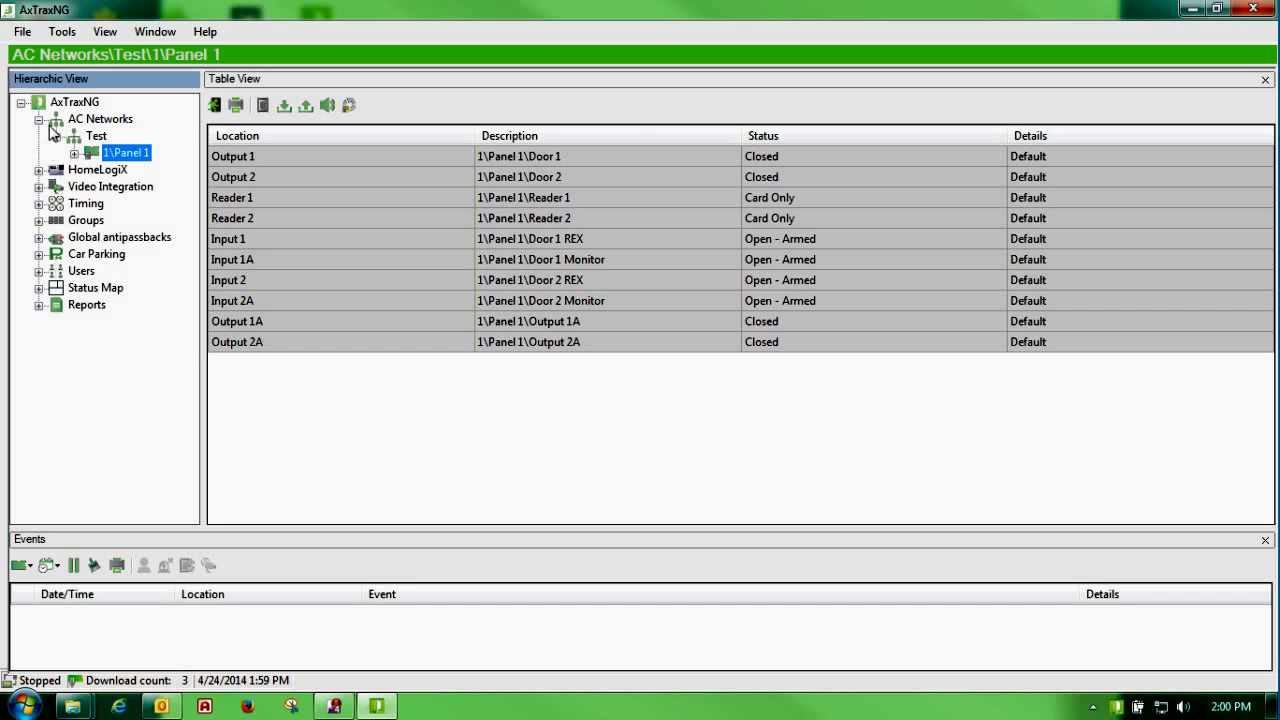
{"action": "left_click", "coordinate": [64, 36]}
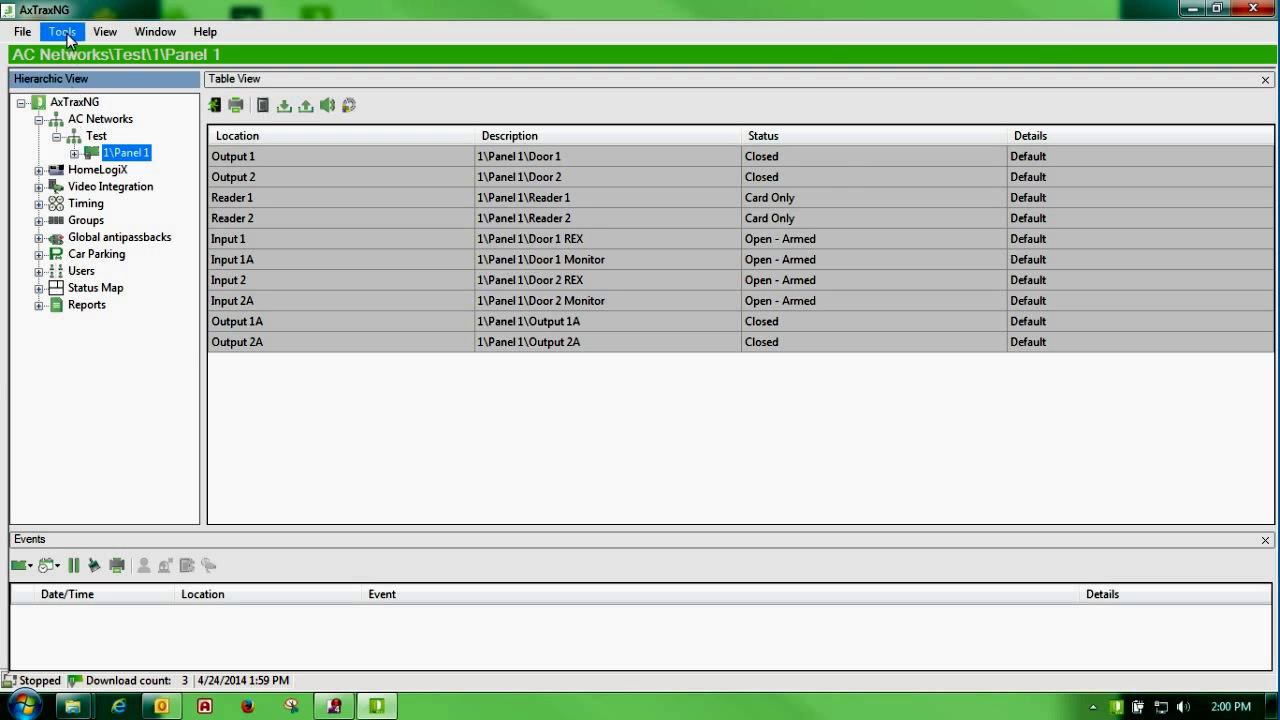
{"action": "left_click", "coordinate": [82, 56]}
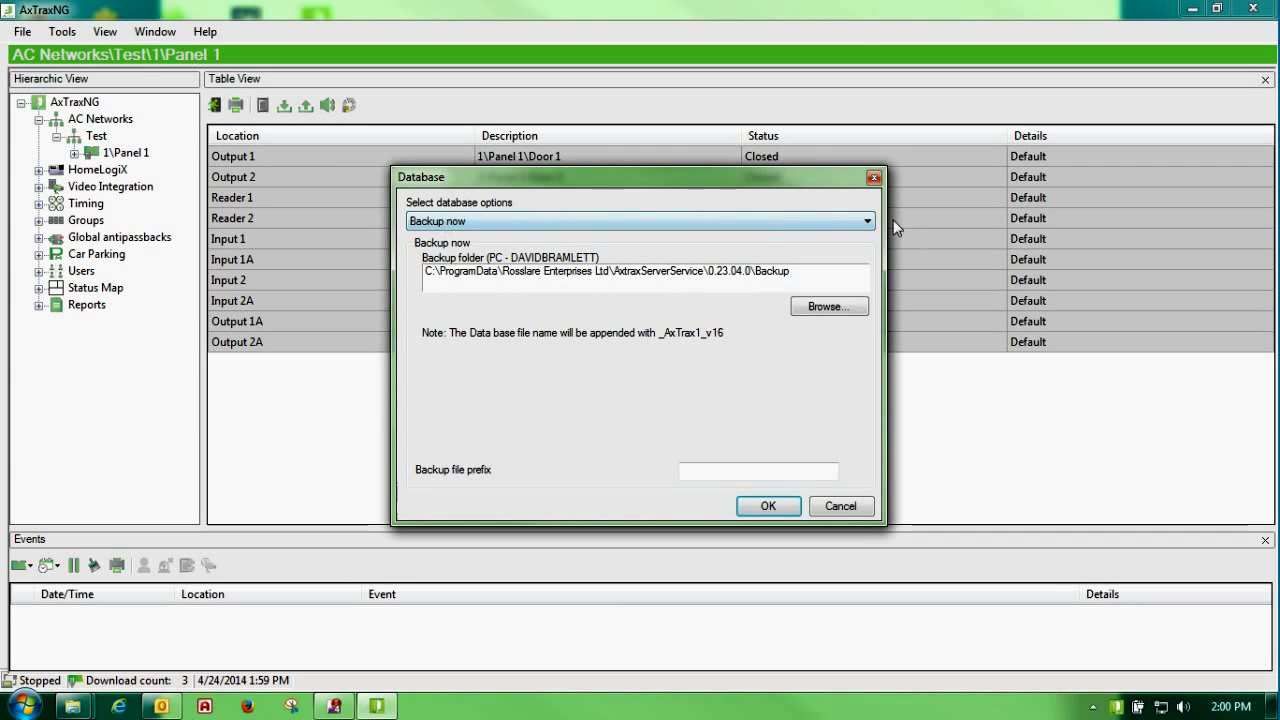
{"action": "left_click", "coordinate": [450, 222]}
{"action": "left_click", "coordinate": [545, 263]}
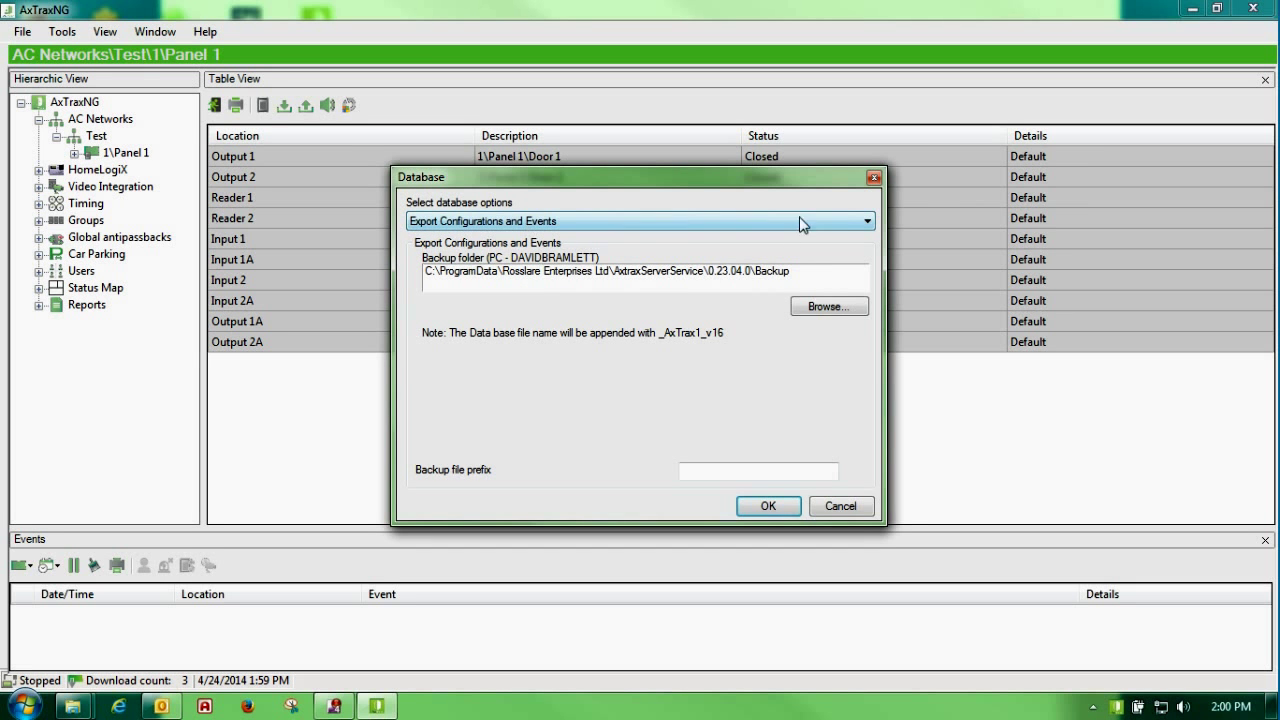
{"action": "left_click", "coordinate": [828, 307]}
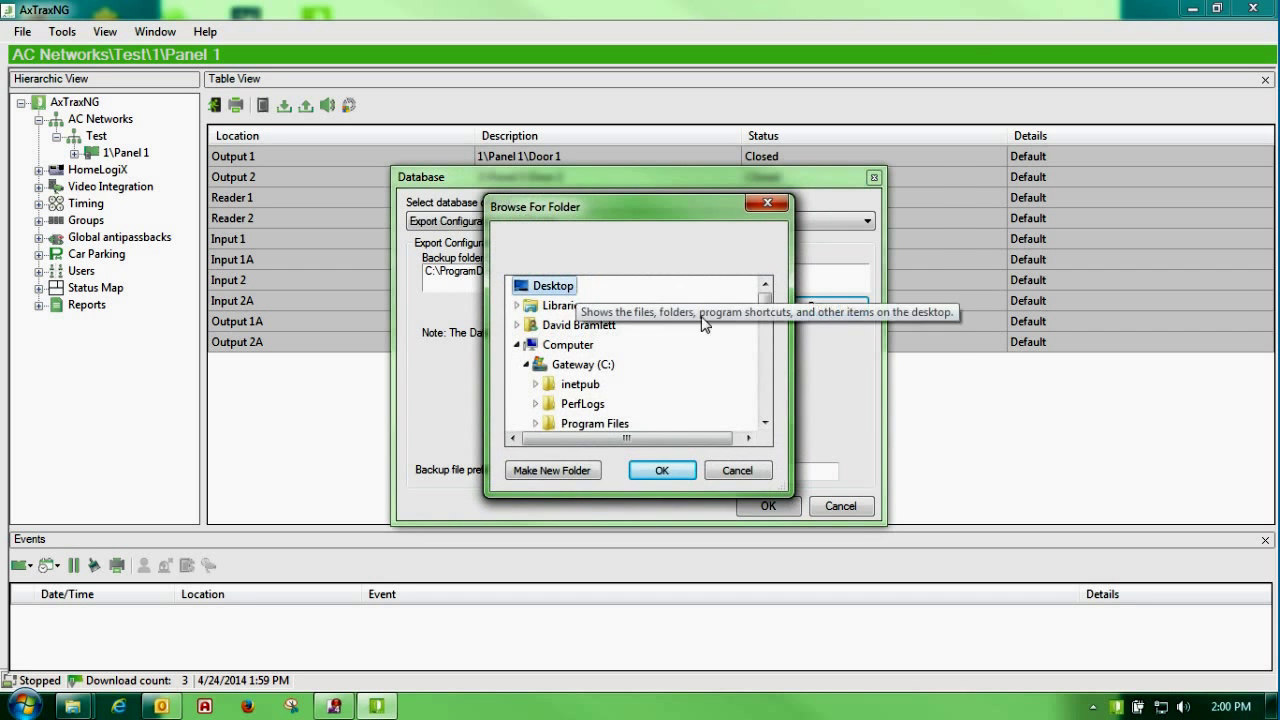
{"action": "left_click", "coordinate": [650, 471]}
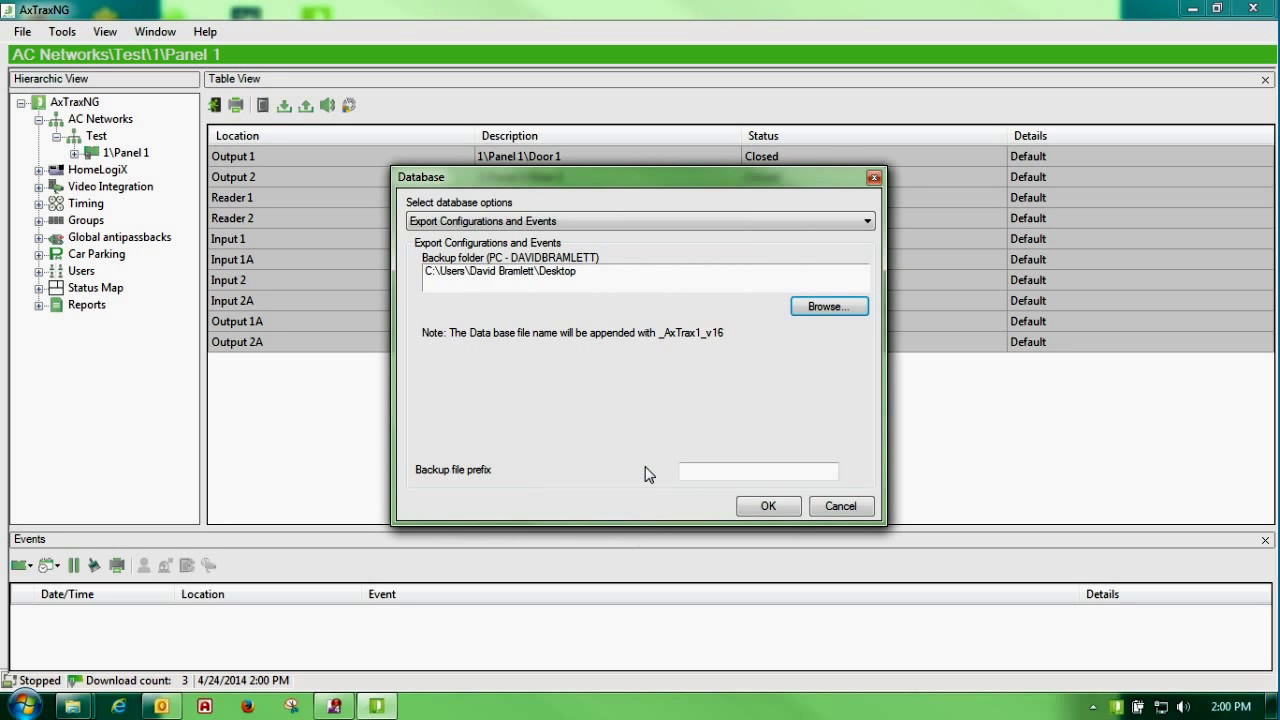
{"action": "left_click", "coordinate": [840, 507]}
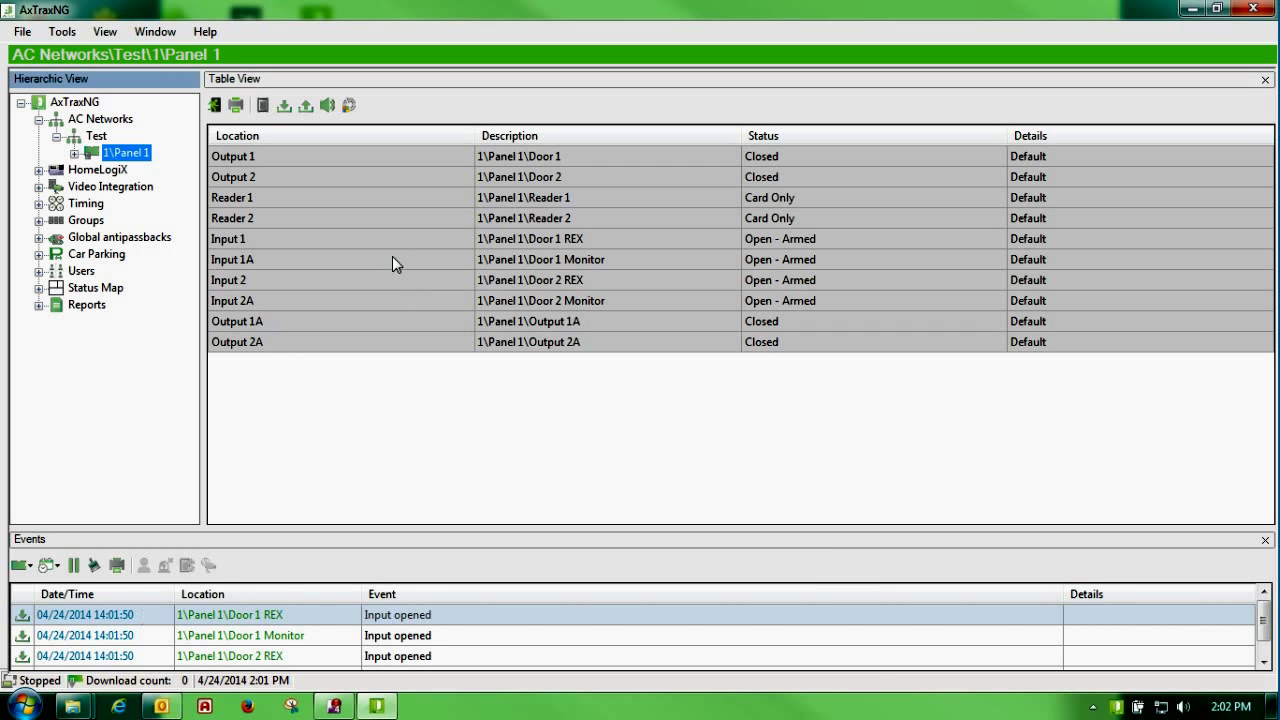
Step: Open Door 1 and Door 2 momentarily through Door manual operation and acknowledge the success message
{"action": "left_click", "coordinate": [216, 106]}
{"action": "left_click", "coordinate": [319, 186]}
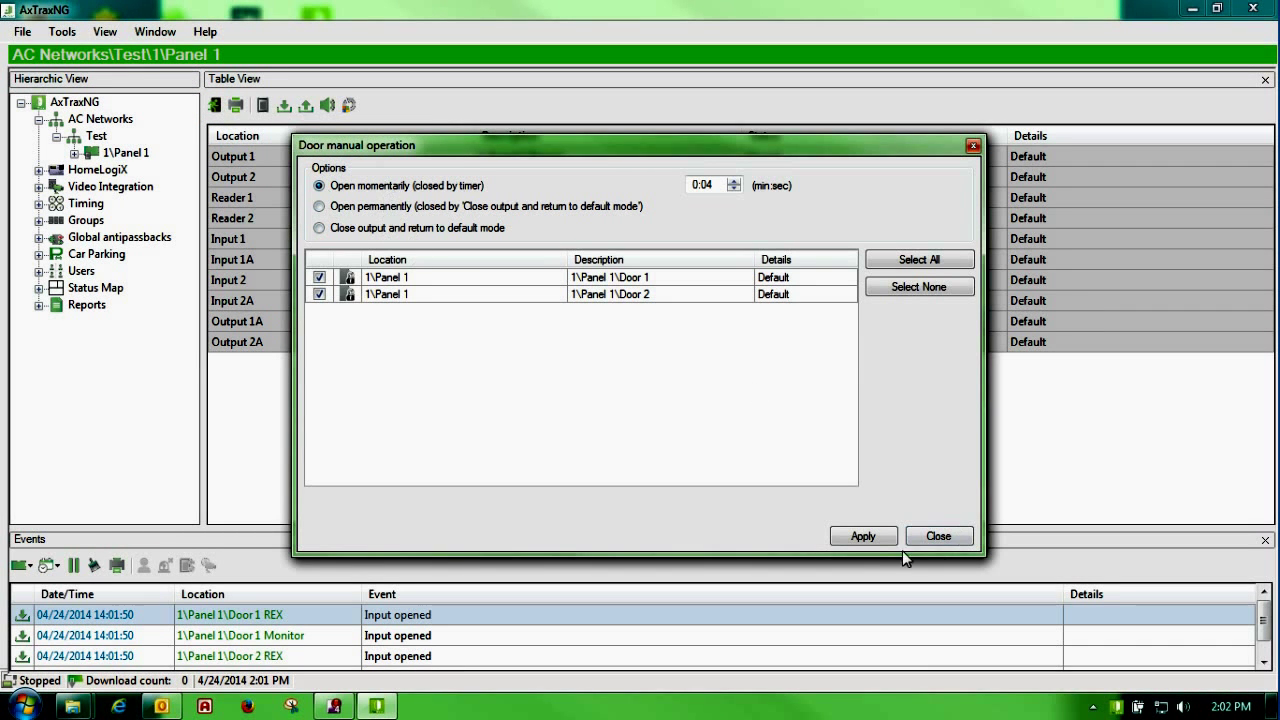
{"action": "left_click", "coordinate": [856, 539]}
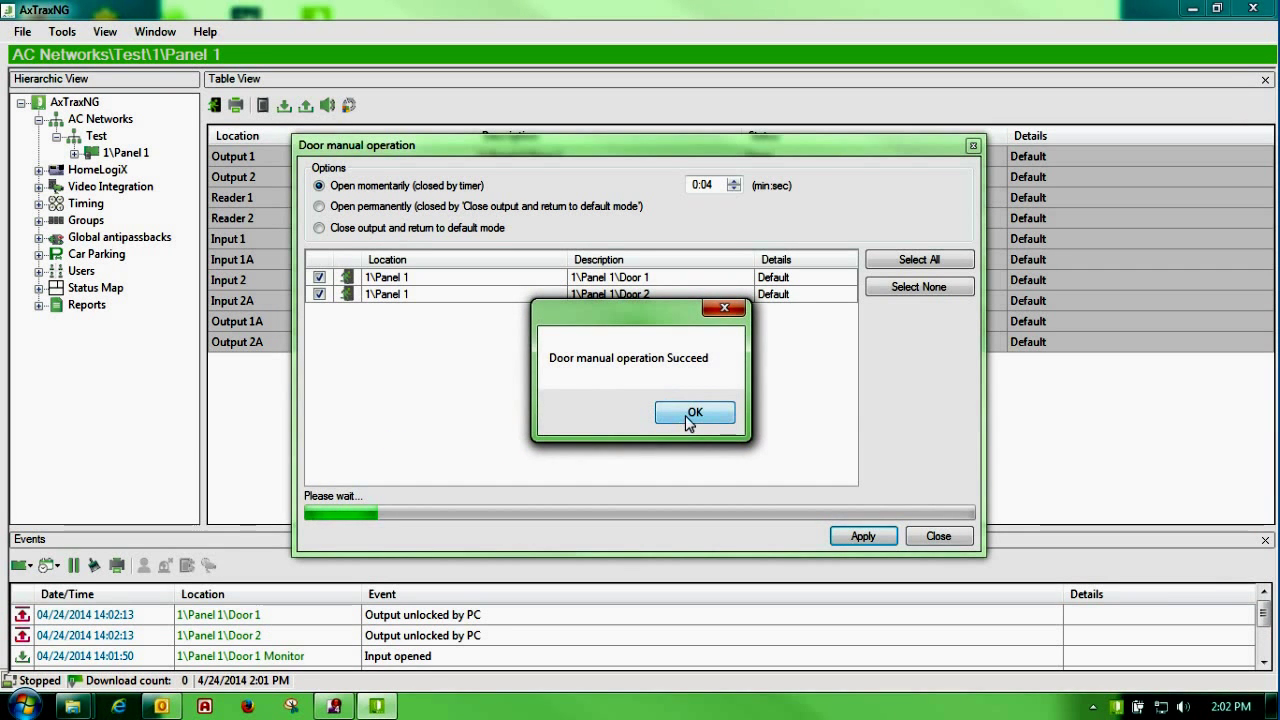
{"action": "left_click", "coordinate": [692, 414]}
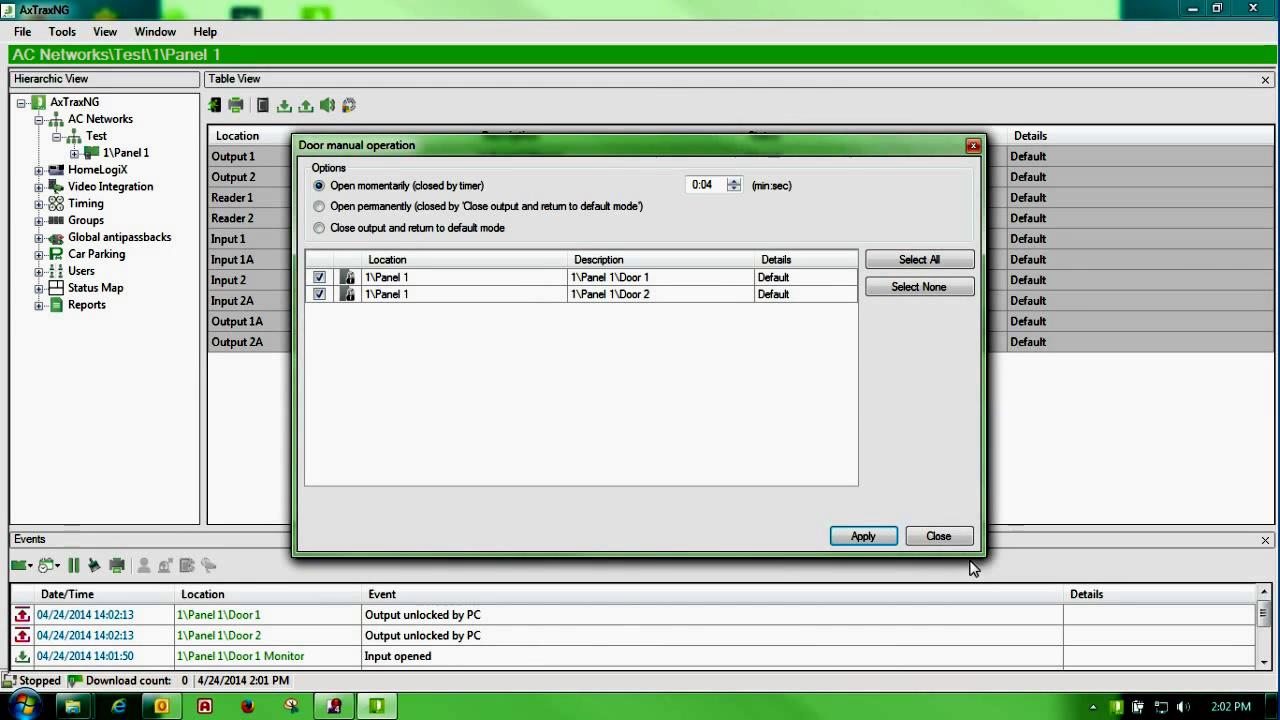
{"action": "left_click", "coordinate": [919, 539]}
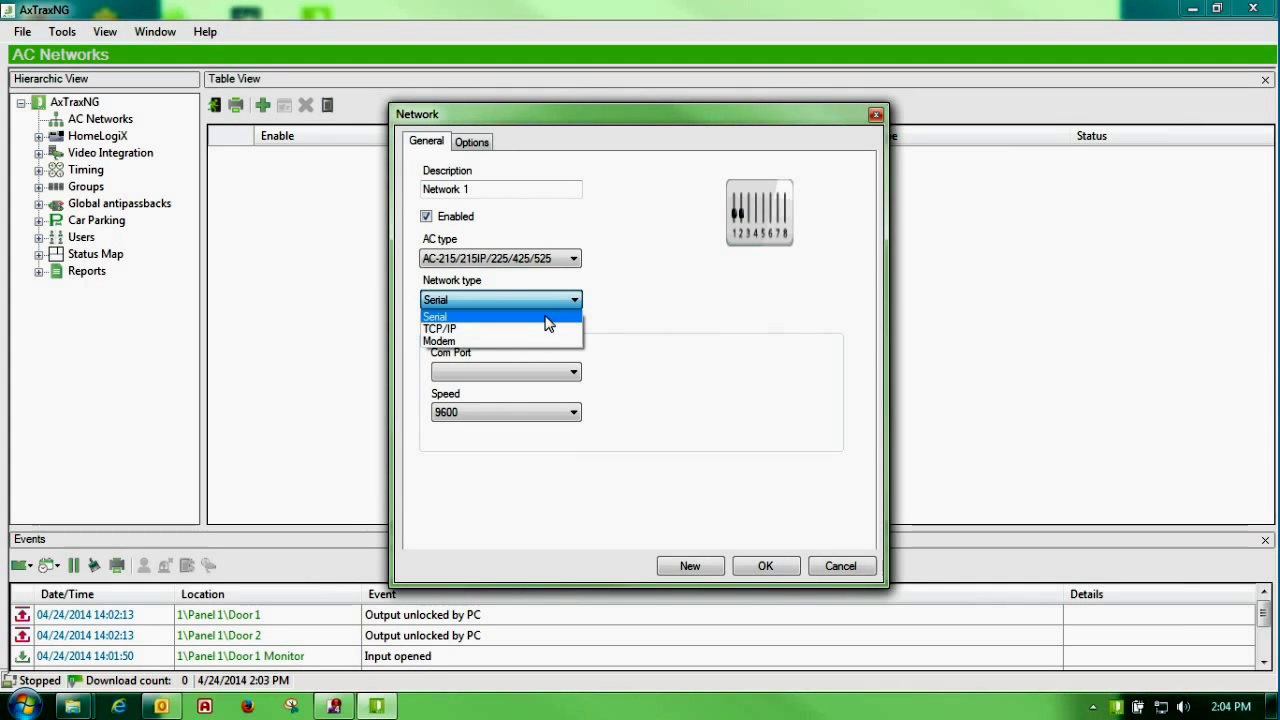
Step: Keep Network 1 on Serial and change its speed to 57600
{"action": "left_click", "coordinate": [546, 318]}
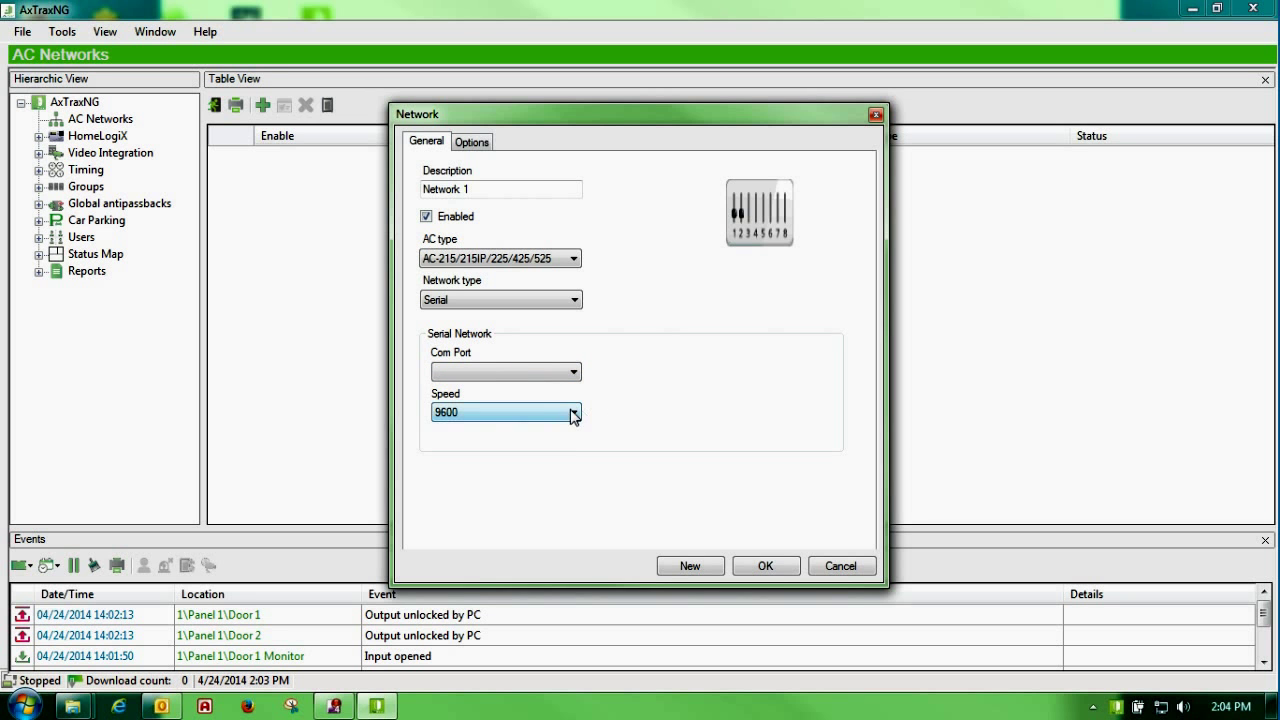
{"action": "left_click", "coordinate": [574, 415]}
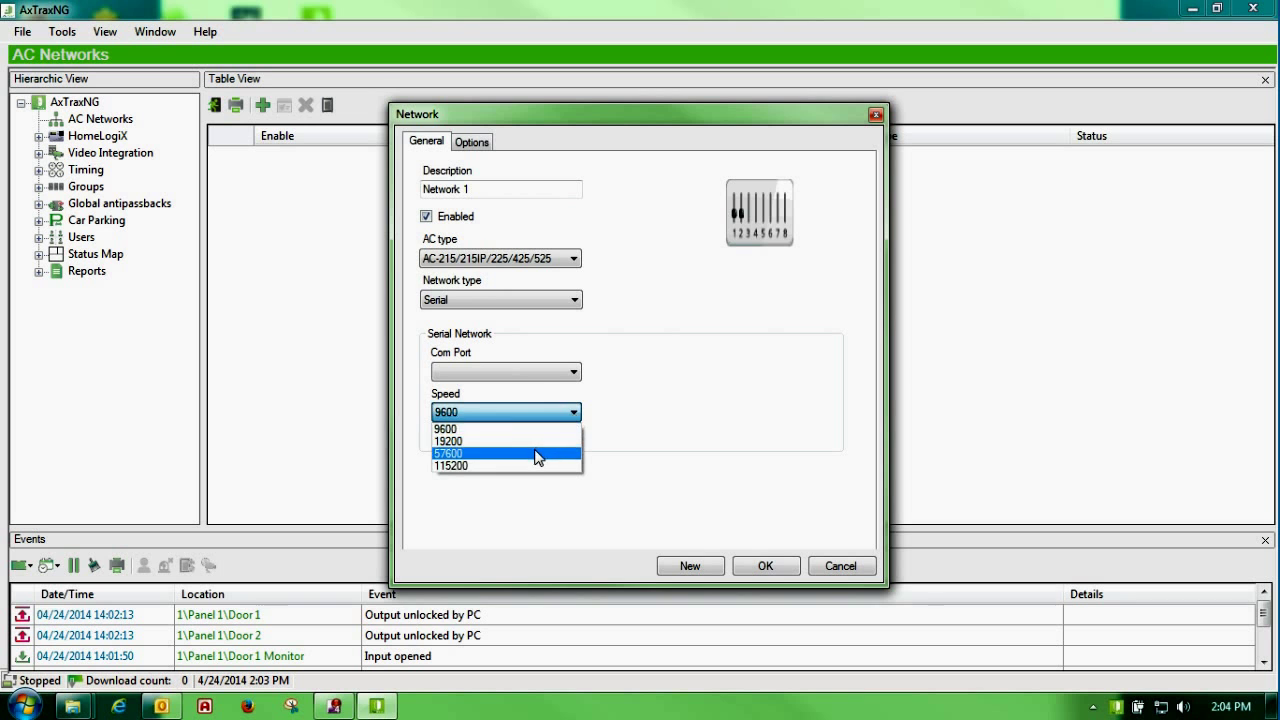
{"action": "left_click", "coordinate": [534, 453]}
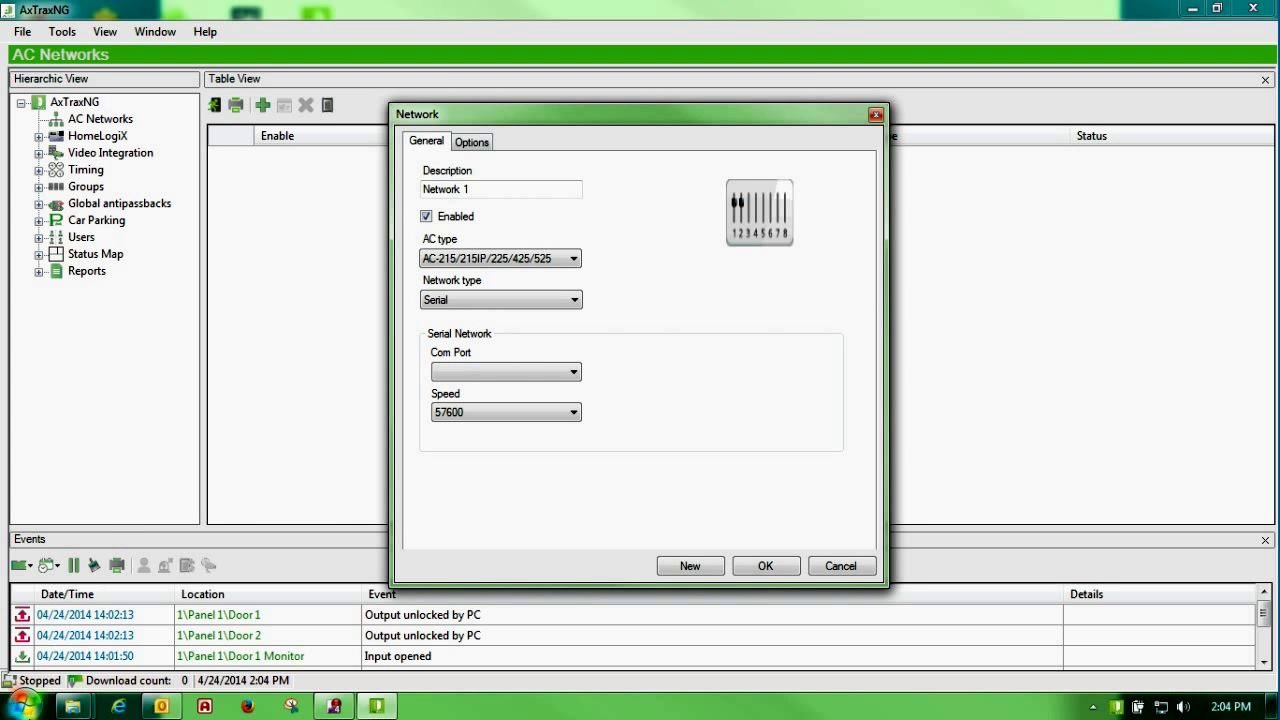
{"action": "left_click", "coordinate": [24, 708]}
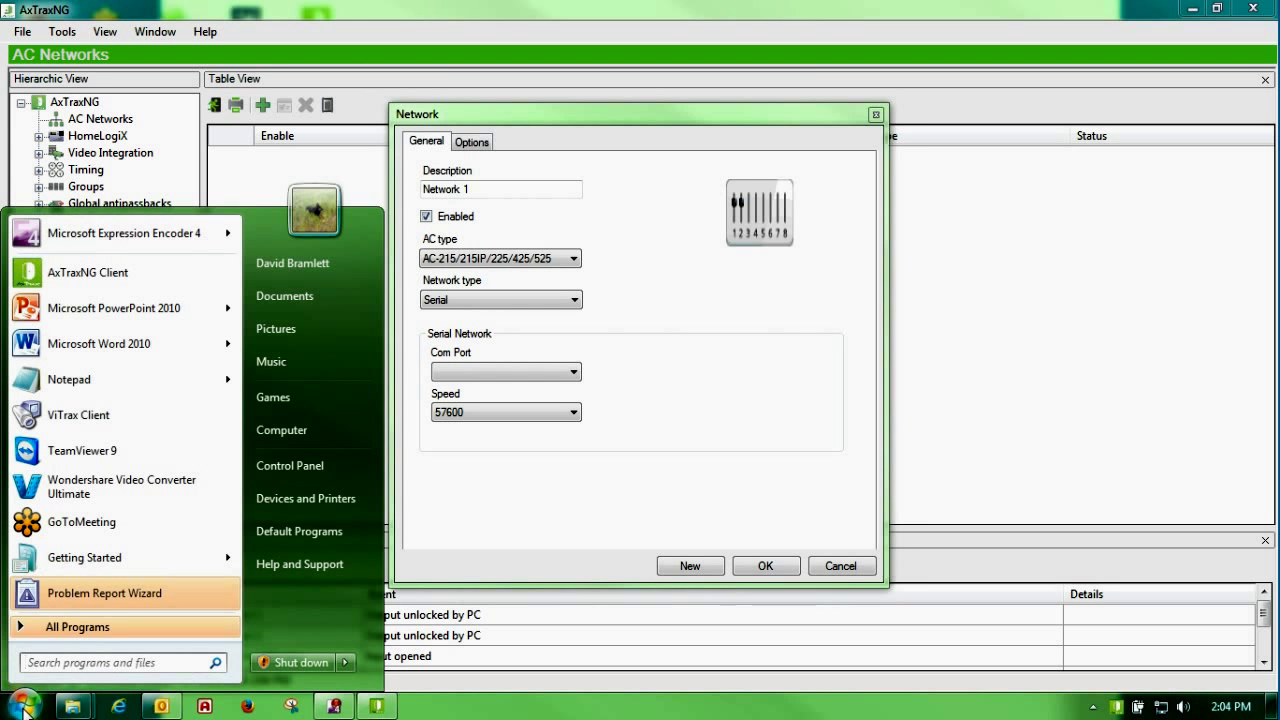
Step: Check in Device Manager's Ports (COM & LPT) that the USB Serial Port is on COM6, then close it
{"action": "right_click", "coordinate": [296, 440]}
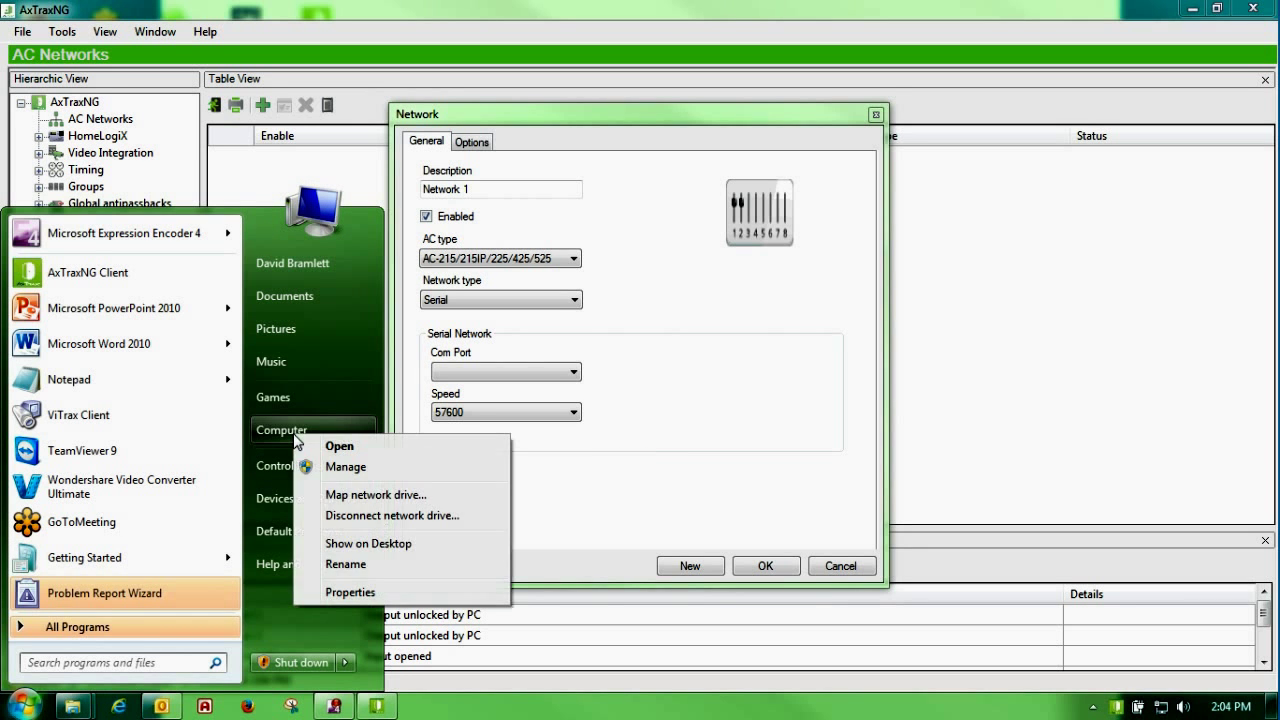
{"action": "left_click", "coordinate": [328, 594]}
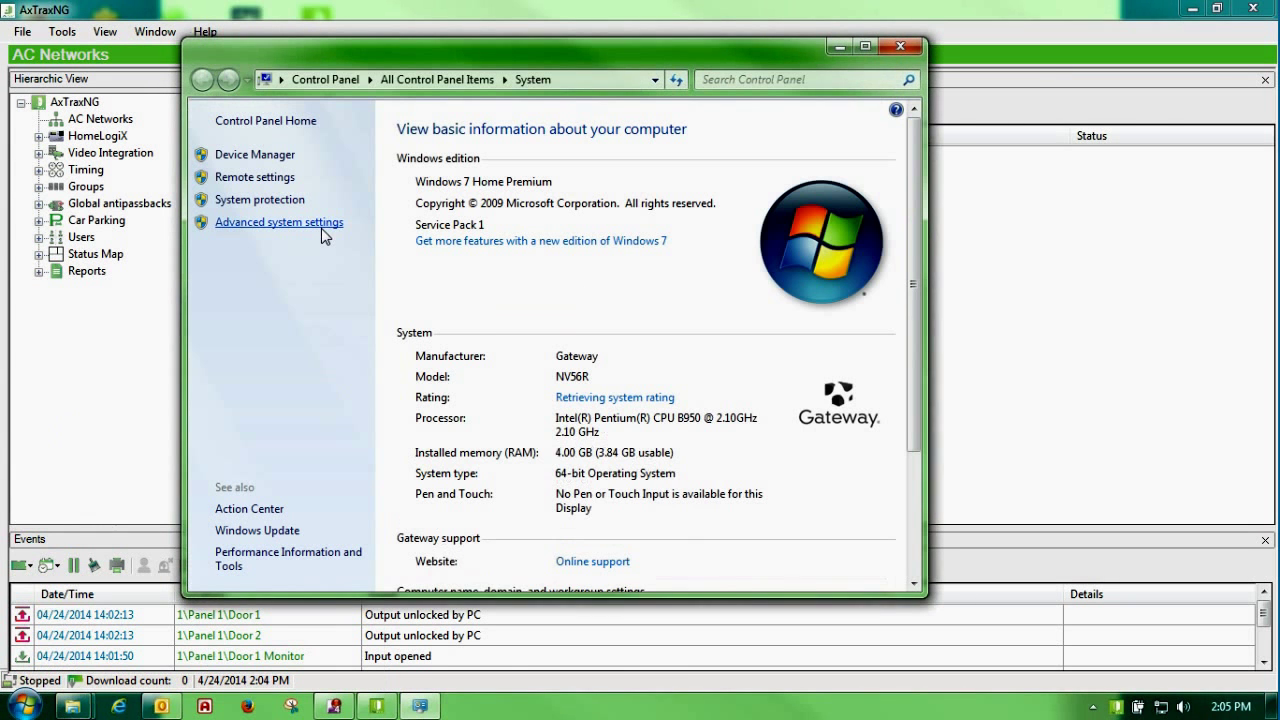
{"action": "left_click", "coordinate": [246, 156]}
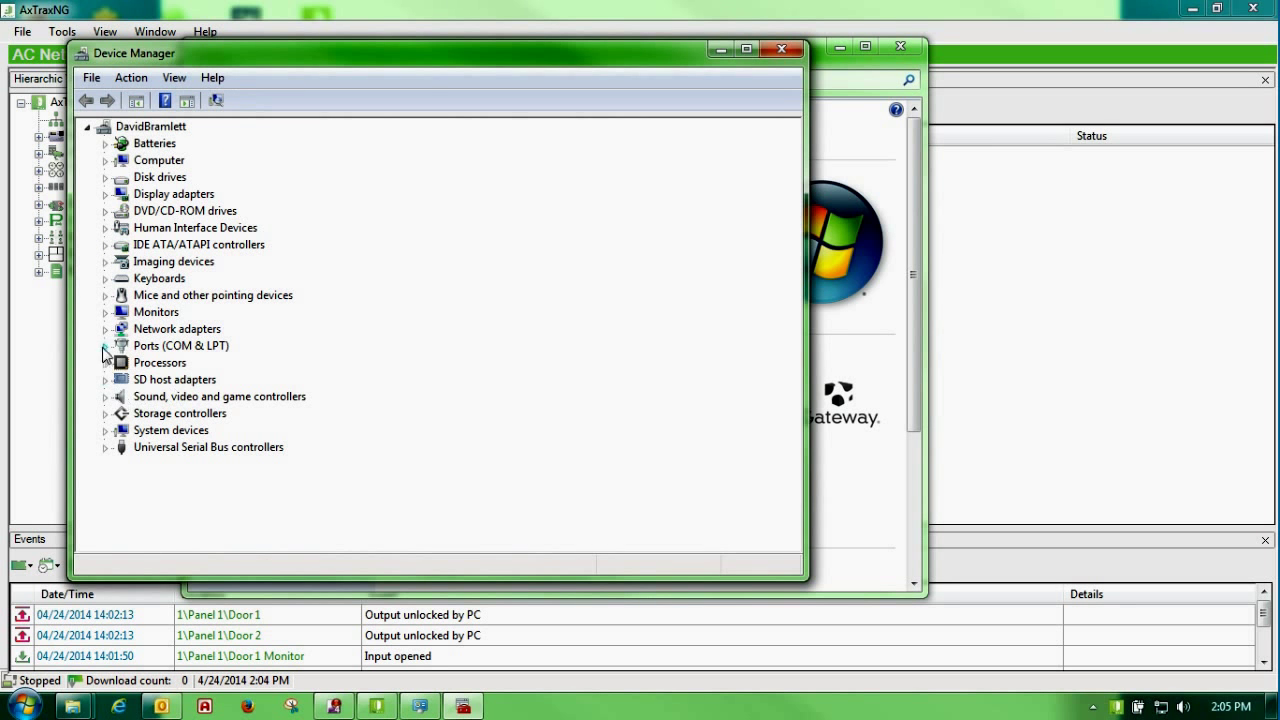
{"action": "left_click", "coordinate": [105, 346]}
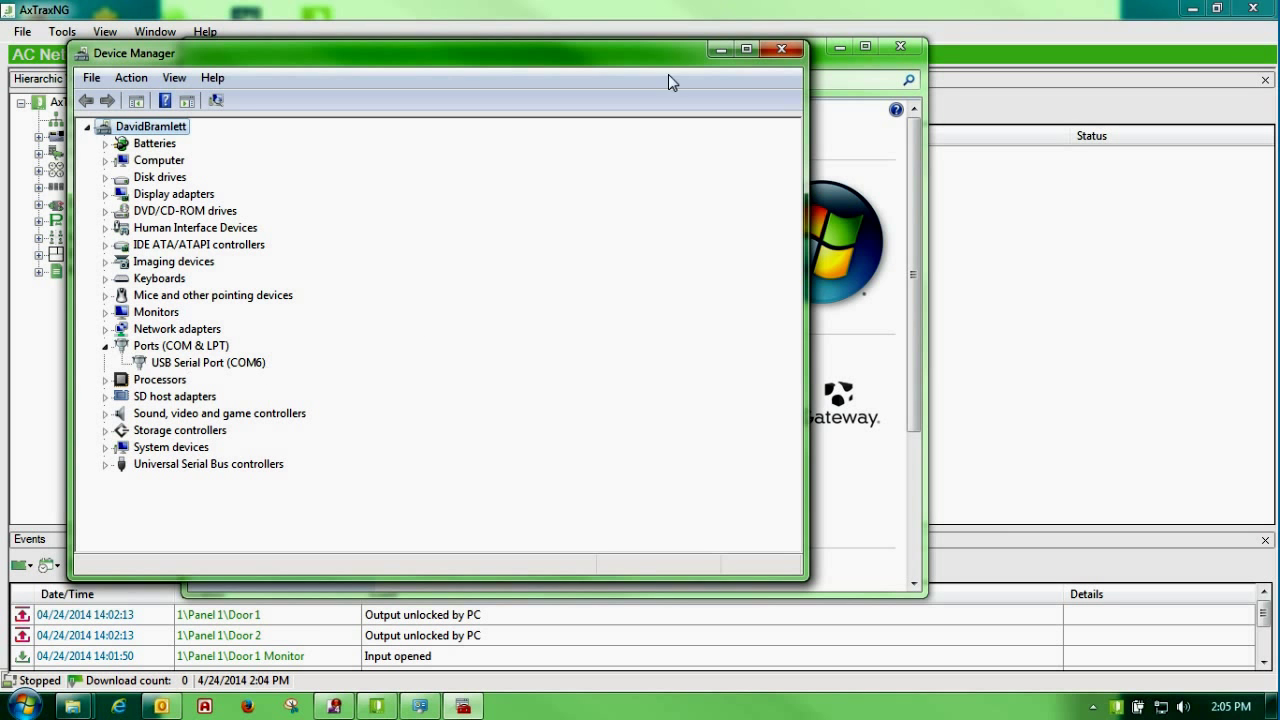
{"action": "left_click", "coordinate": [784, 51]}
Step: Create the serial network on COM port 6 at 57600
{"action": "left_click", "coordinate": [893, 49]}
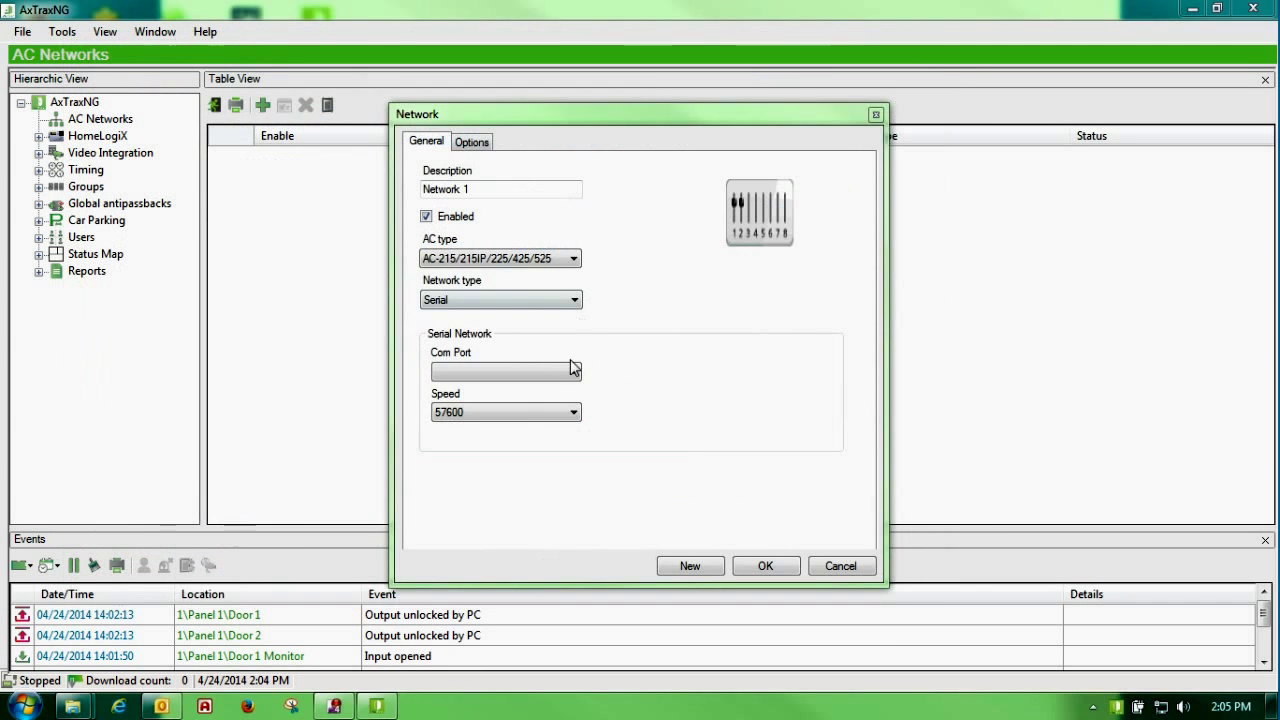
{"action": "left_click", "coordinate": [573, 372]}
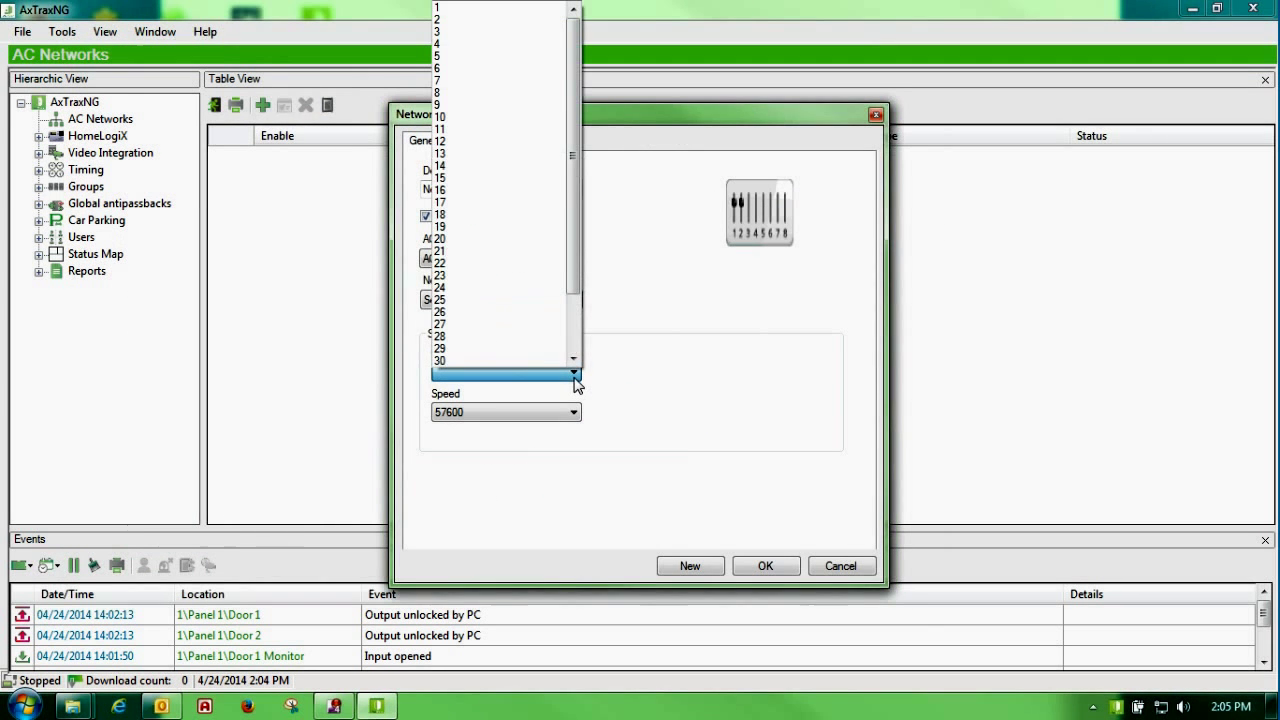
{"action": "left_click", "coordinate": [483, 70]}
{"action": "left_click", "coordinate": [755, 566]}
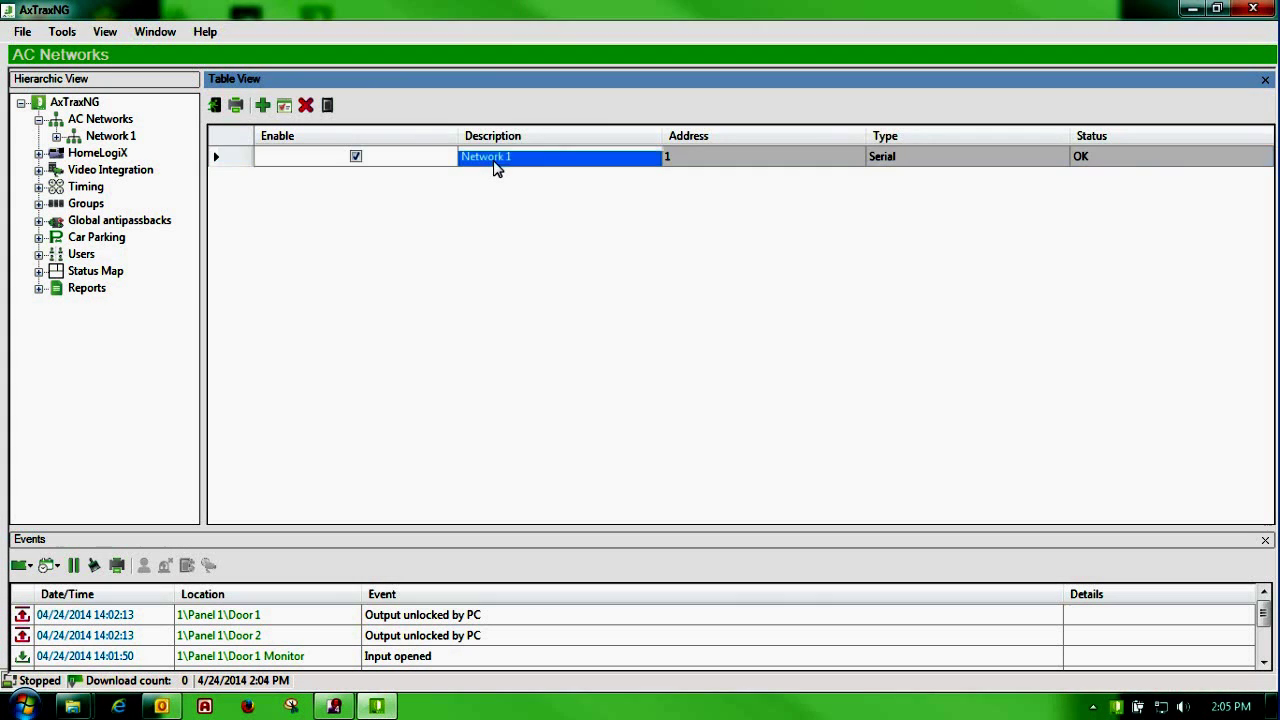
Step: Rename Network 1's description to 'test' and show its panel list
{"action": "double_click", "coordinate": [492, 164]}
{"action": "triple_click", "coordinate": [480, 189]}
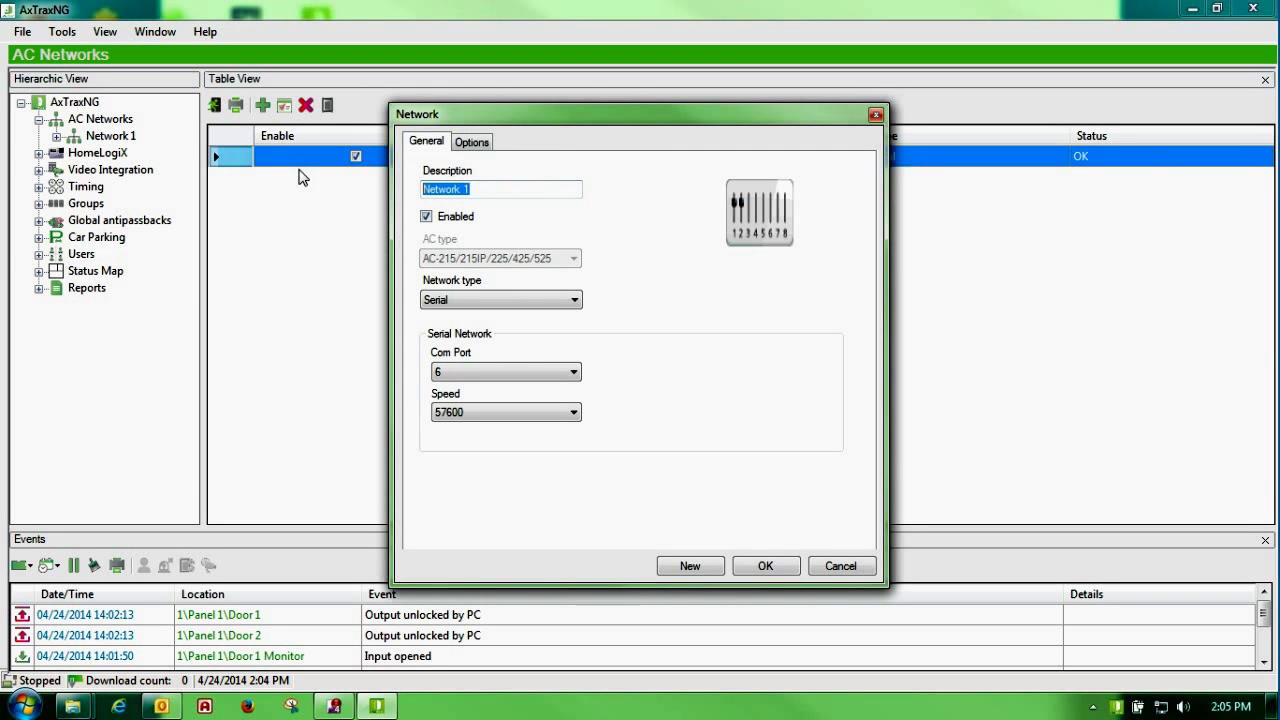
{"action": "type", "text": "test"}
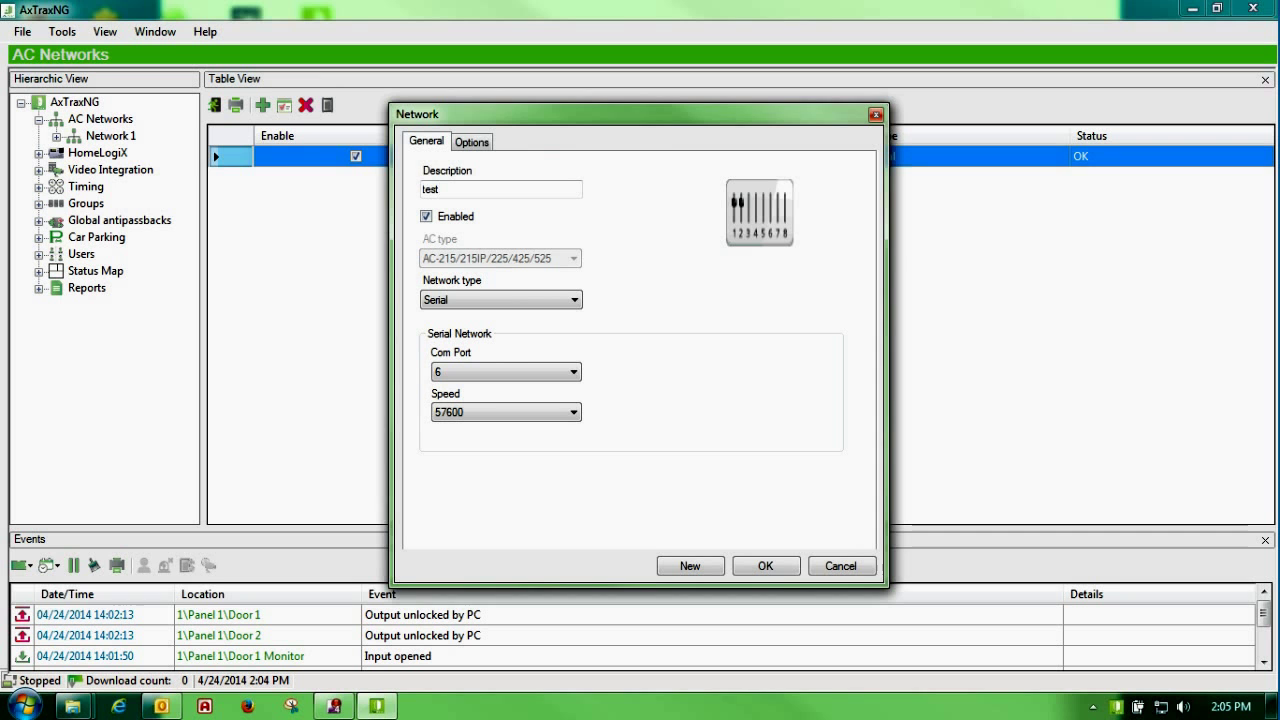
{"action": "left_click", "coordinate": [766, 567]}
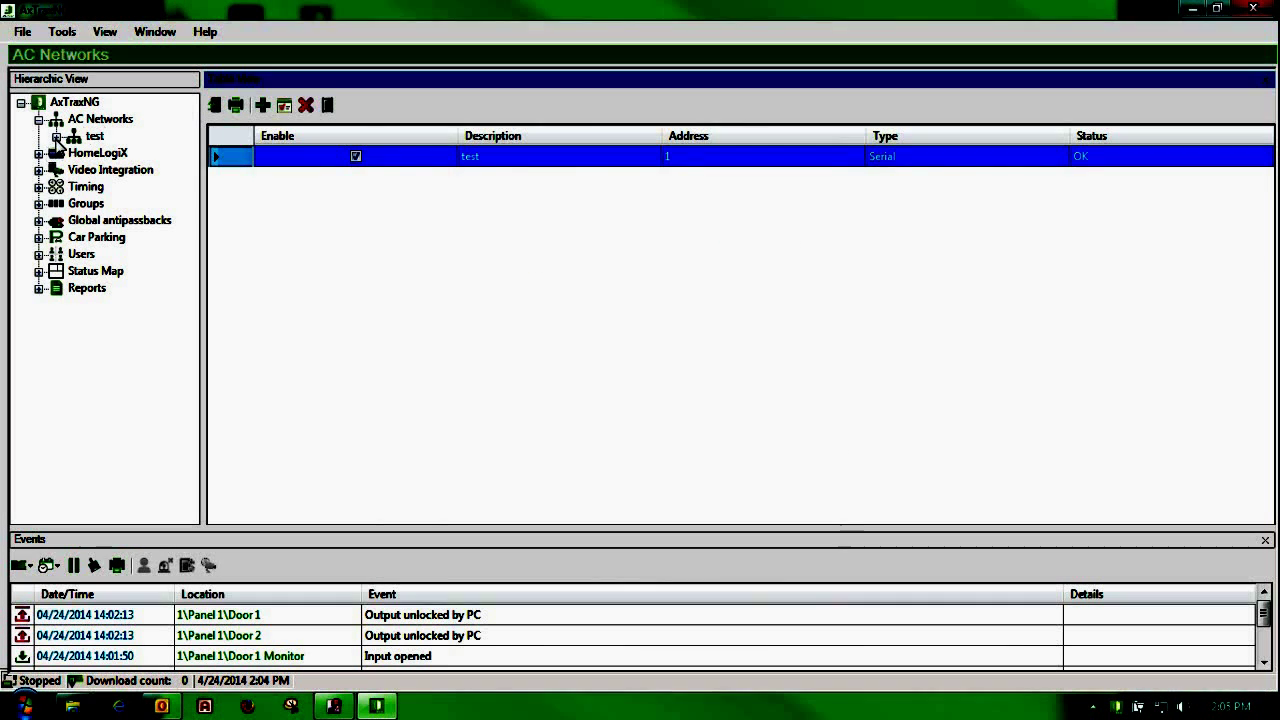
{"action": "left_click", "coordinate": [94, 136]}
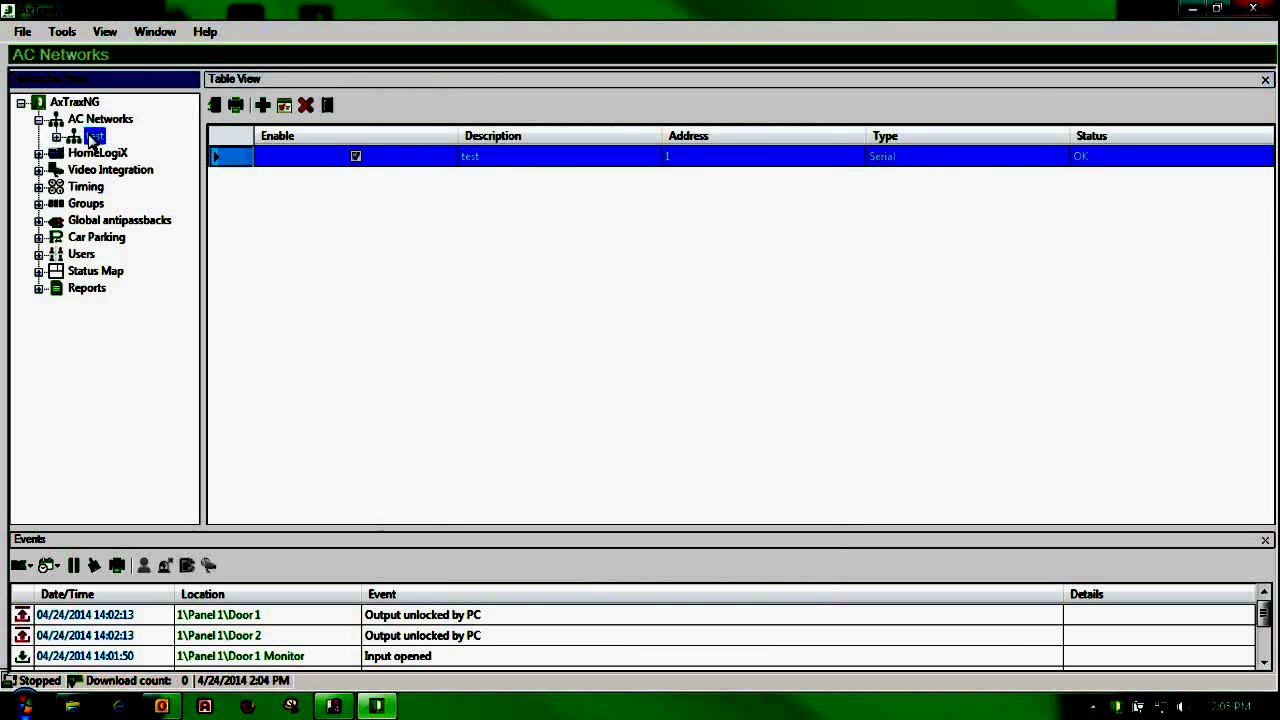
Step: Scan the test network for panels and add the discovered AC-225 1\Panel 1
{"action": "left_click", "coordinate": [328, 105]}
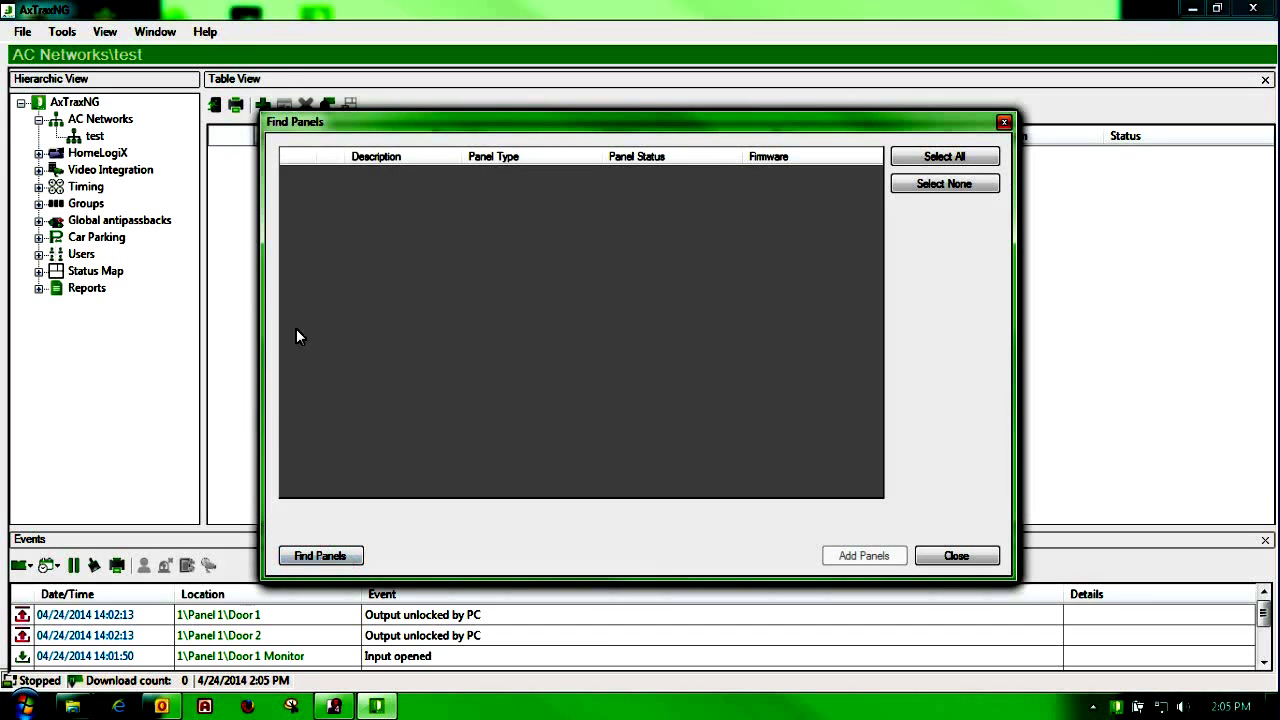
{"action": "left_click_drag", "start_coordinate": [340, 118], "coordinate": [328, 147]}
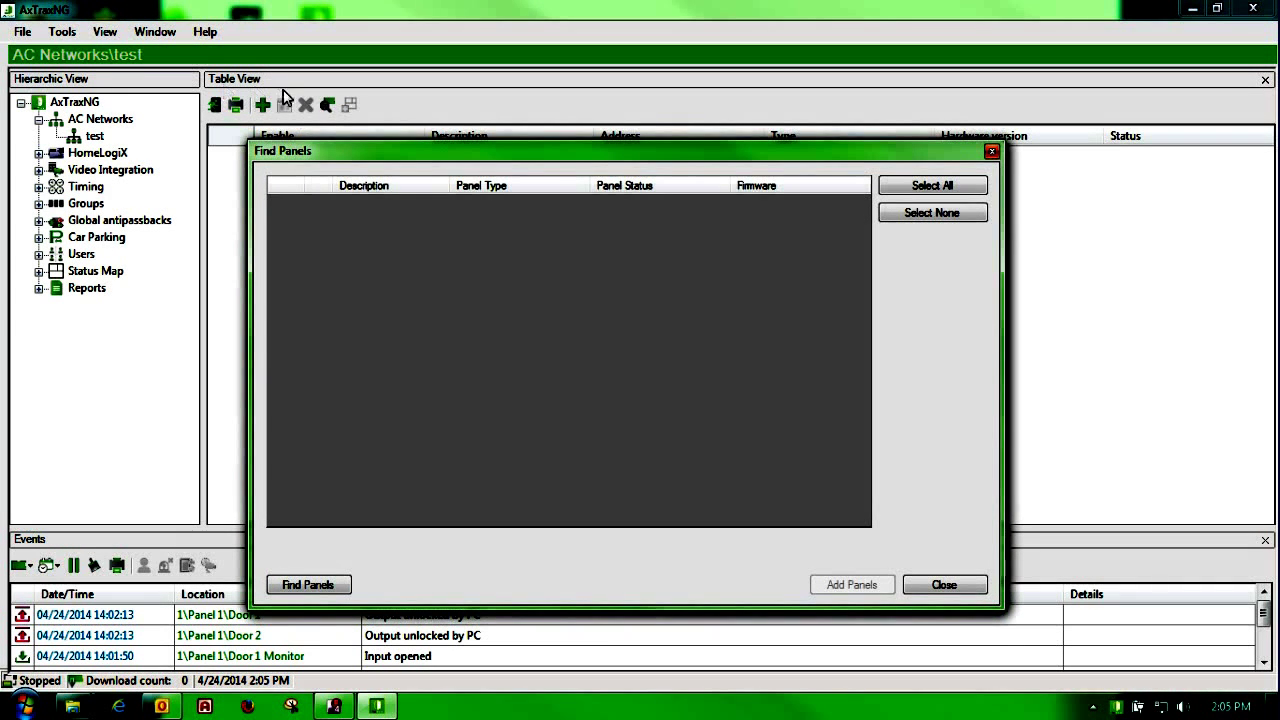
{"action": "left_click", "coordinate": [314, 590]}
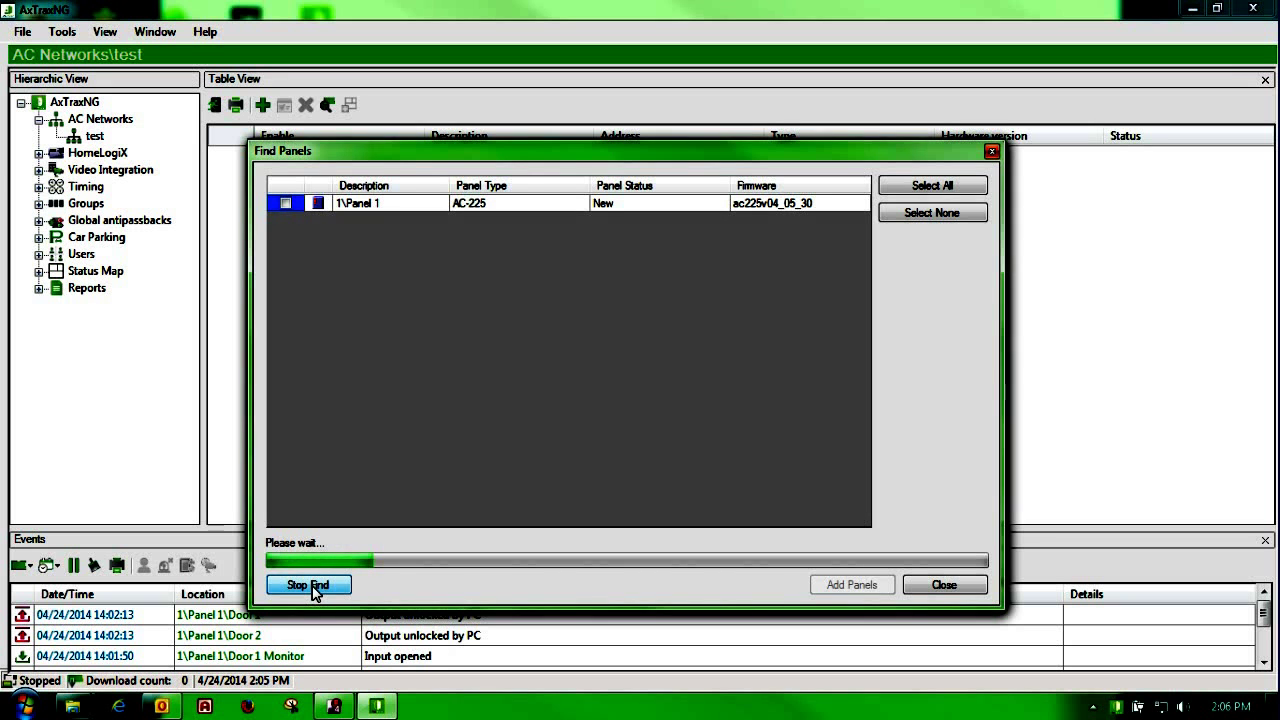
{"action": "left_click", "coordinate": [310, 586]}
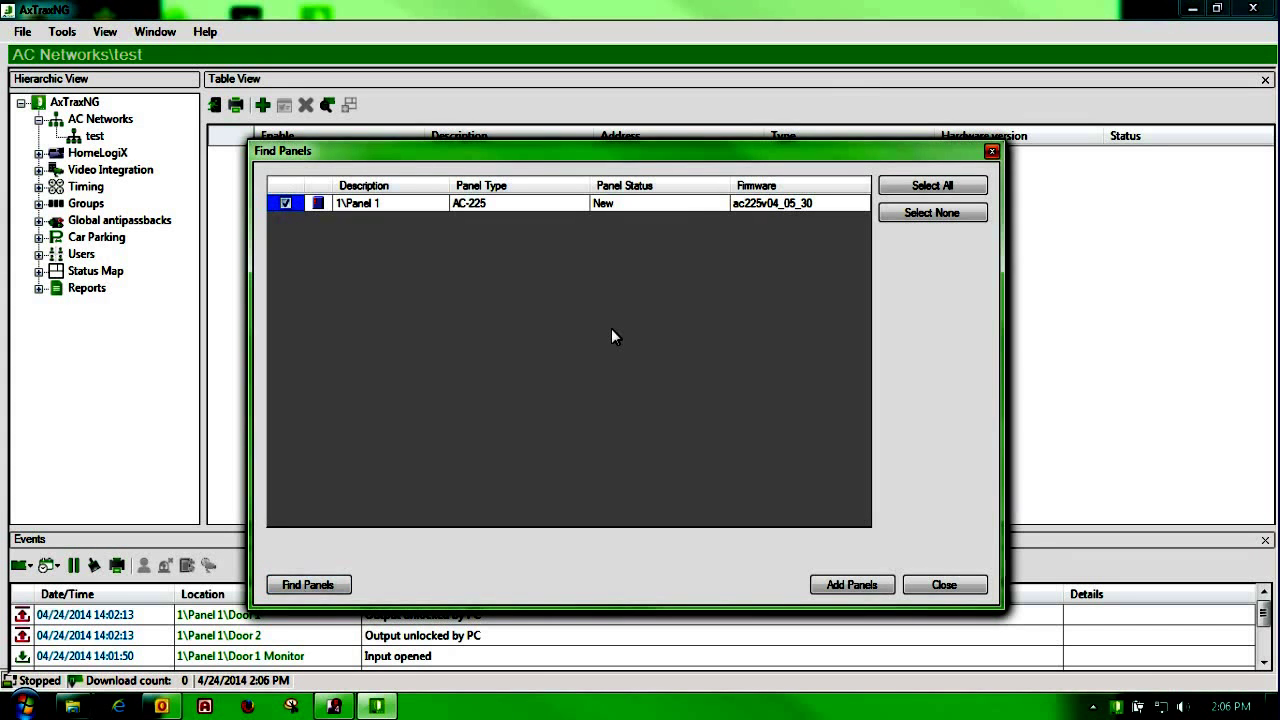
{"action": "left_click", "coordinate": [851, 584]}
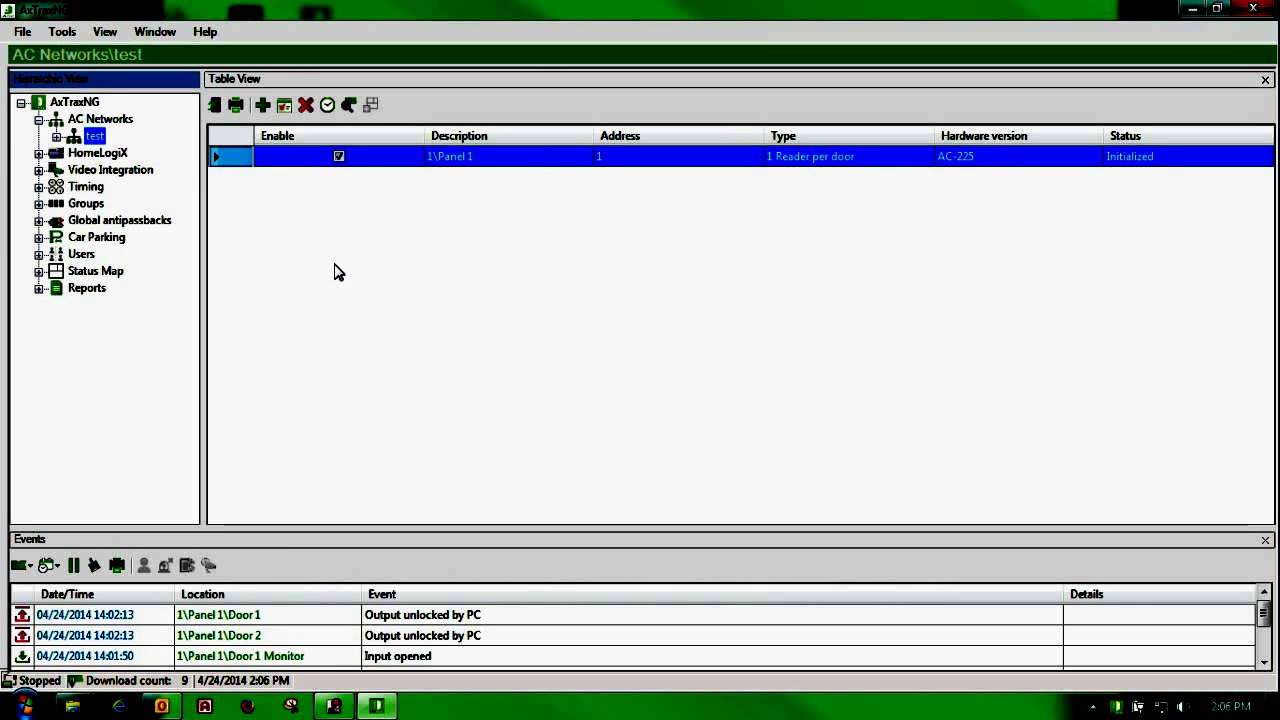
Step: Expand the test network node in the Hierarchic View to reveal Panel 1
{"action": "left_click", "coordinate": [57, 137]}
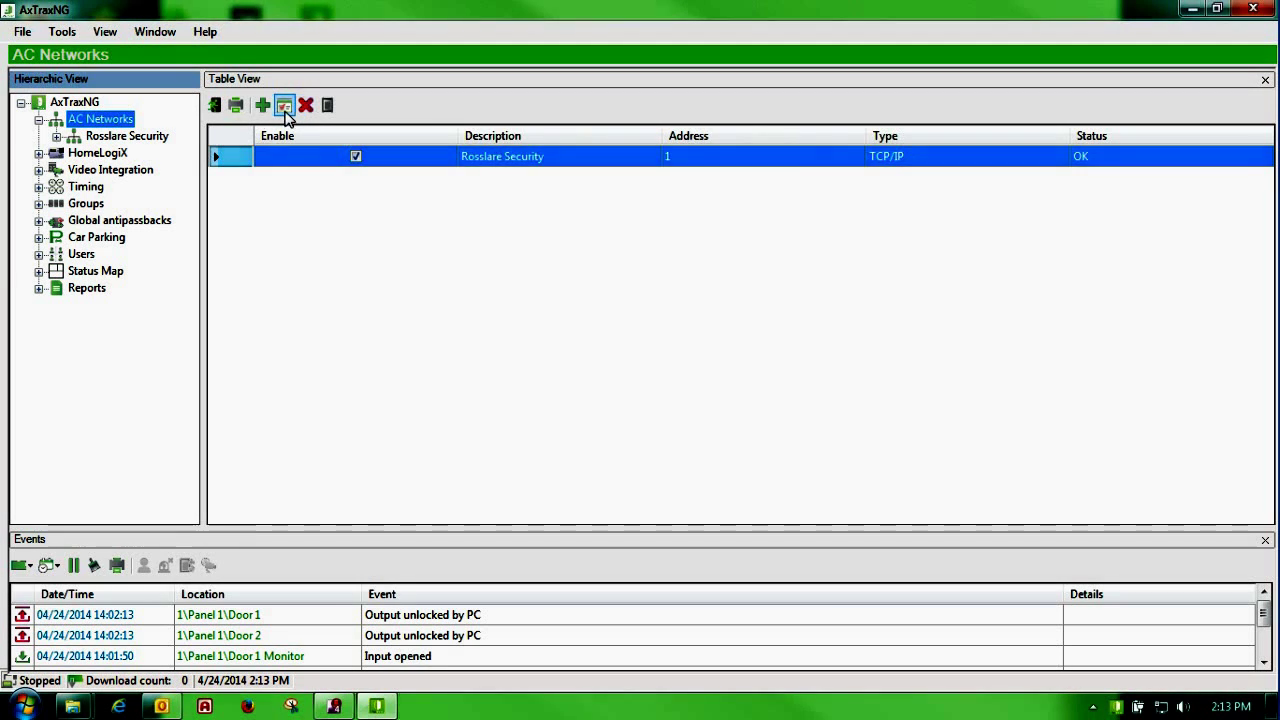
Step: Open Rosslare Security's TCP/IP configuration and select its gateway at 192.168.1.227, port 1000
{"action": "left_click", "coordinate": [285, 106]}
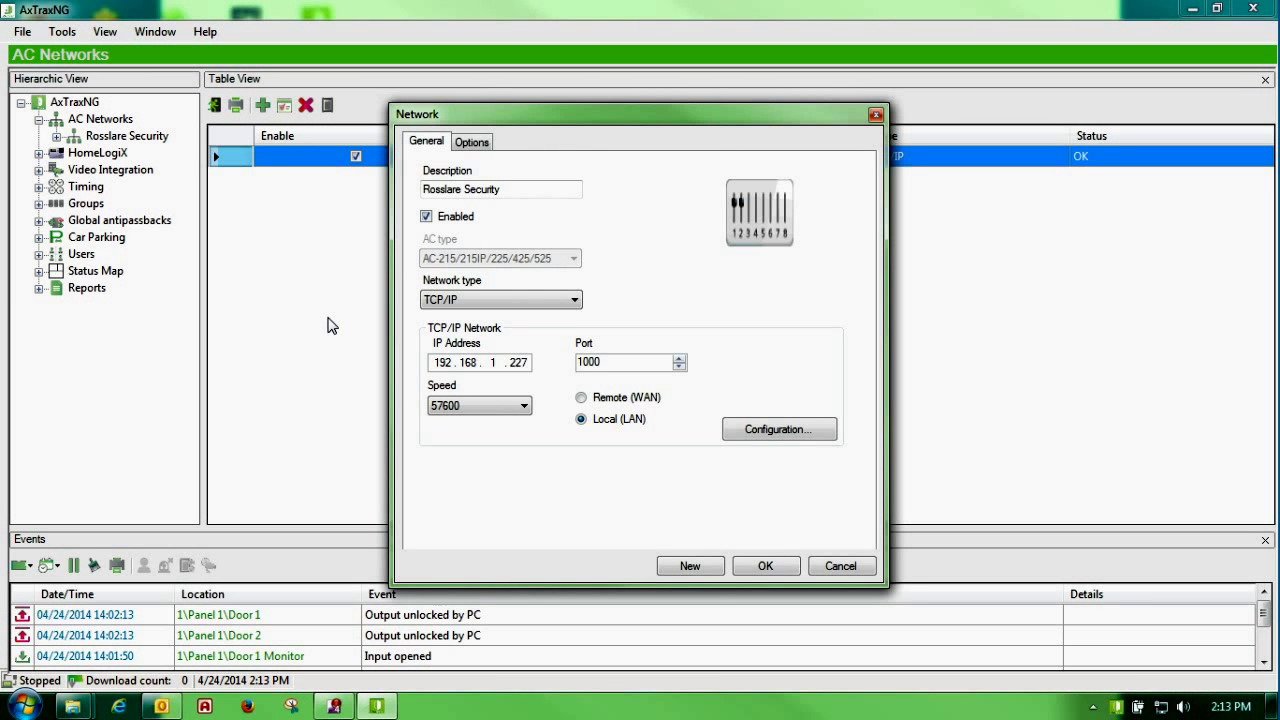
{"action": "left_click_drag", "start_coordinate": [612, 116], "coordinate": [502, 110]}
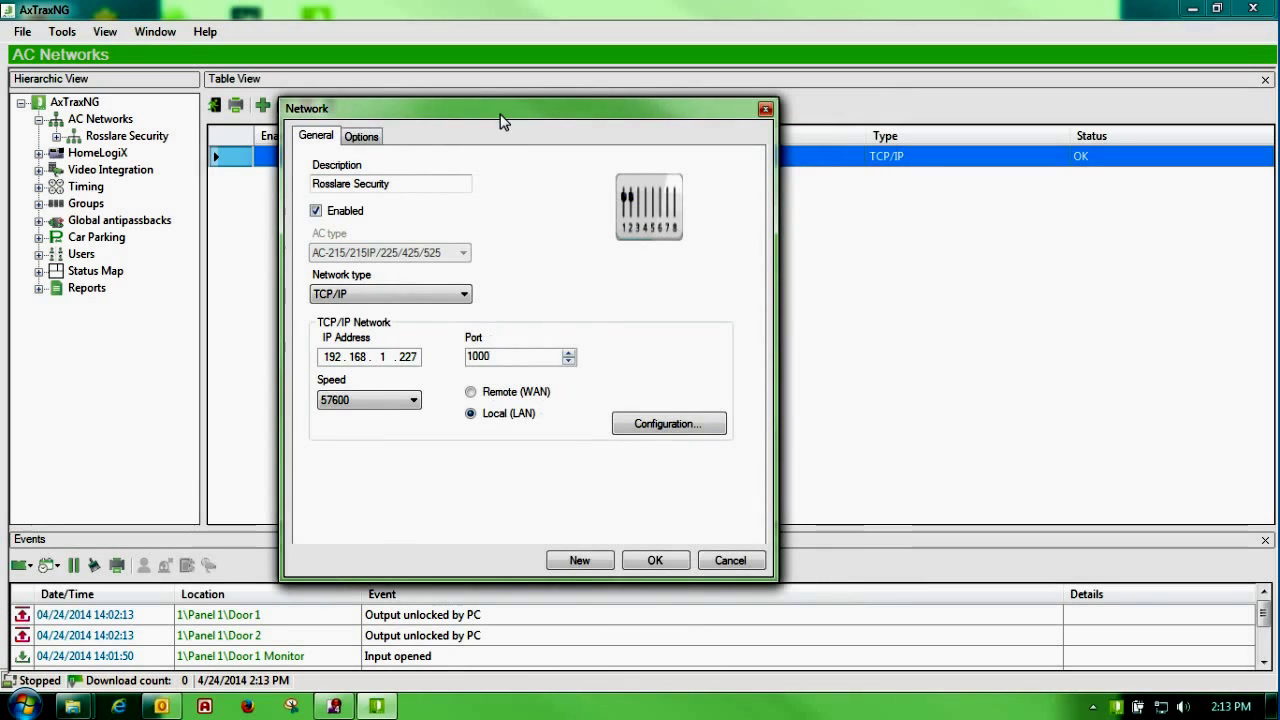
{"action": "left_click", "coordinate": [630, 426]}
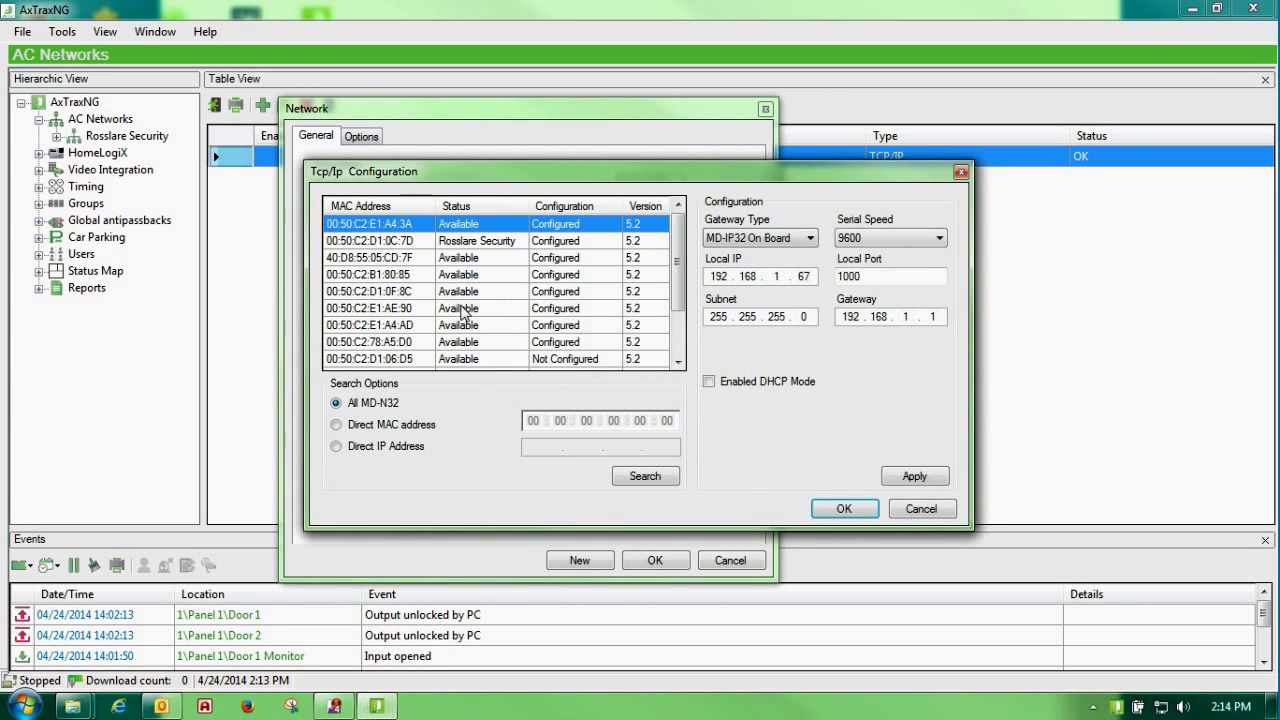
{"action": "left_click", "coordinate": [474, 241]}
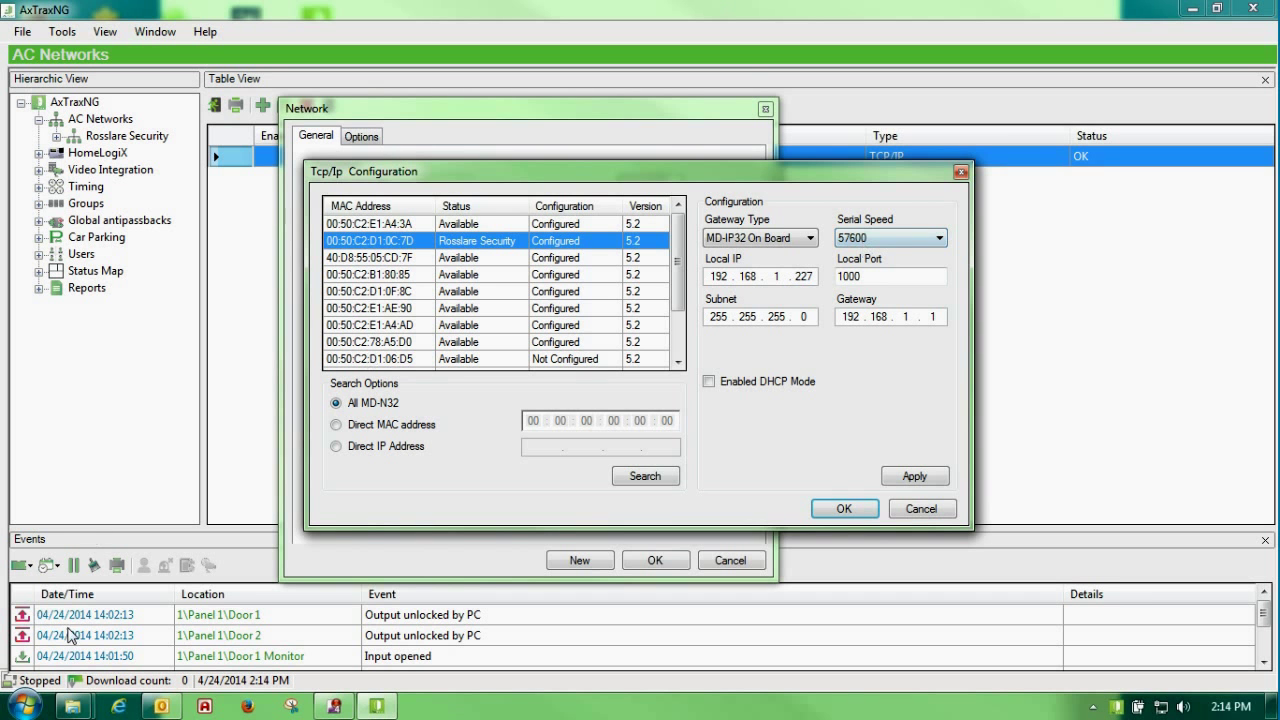
{"action": "left_click", "coordinate": [24, 706]}
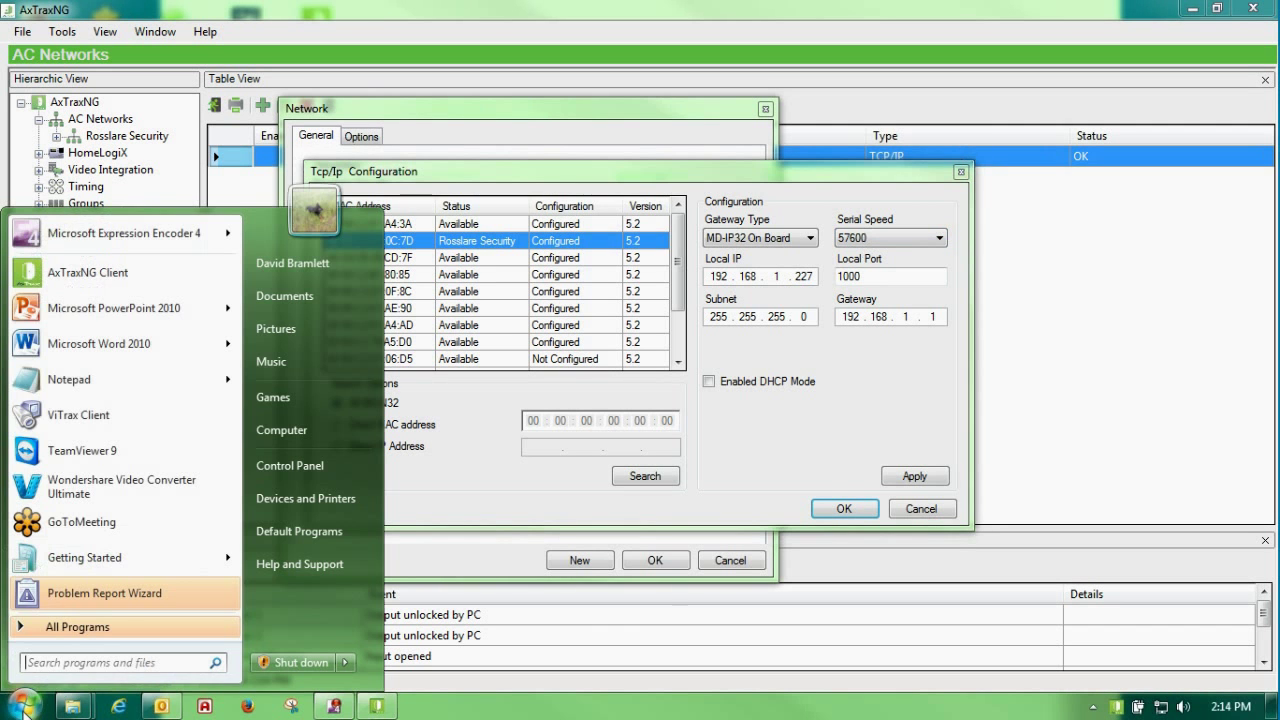
Step: Run ipconfig in Command Prompt, showing IPv4 192.168.1.2, mask 255.255.255.0, gateway 192.168.1.1
{"action": "type", "text": "cmd"}
{"action": "key", "text": "Return"}
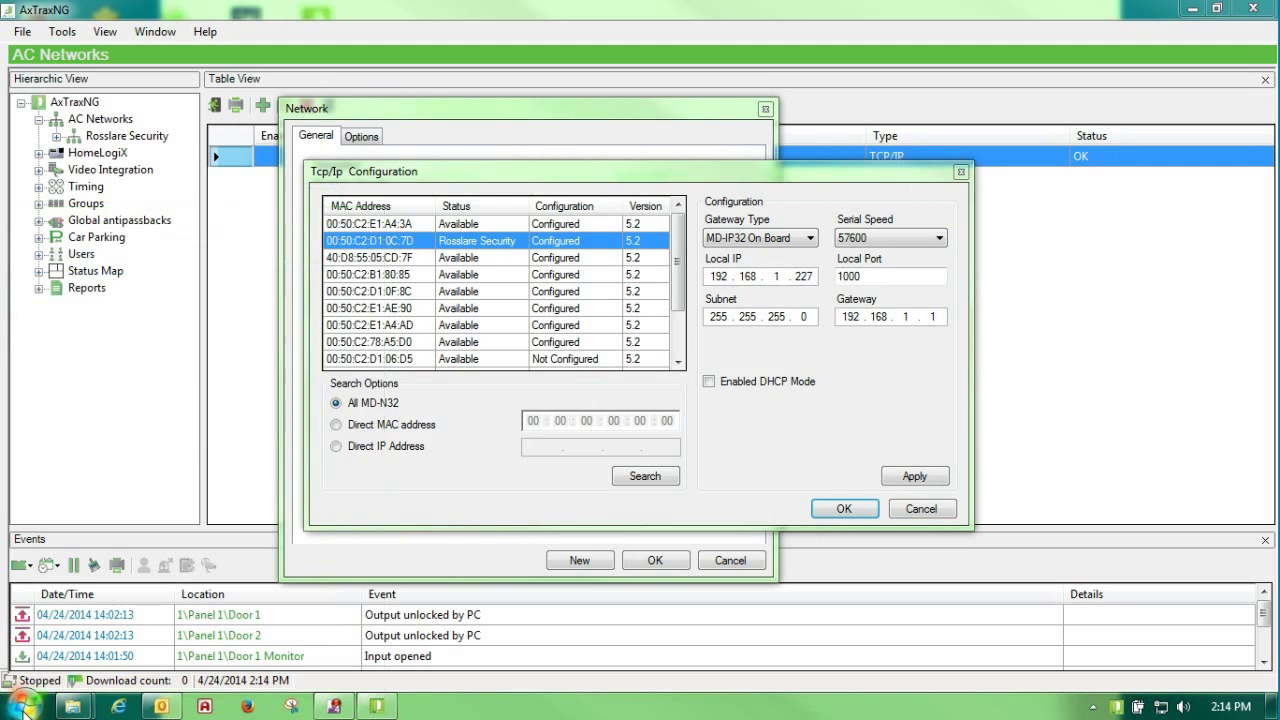
{"action": "type", "text": "ipconig"}
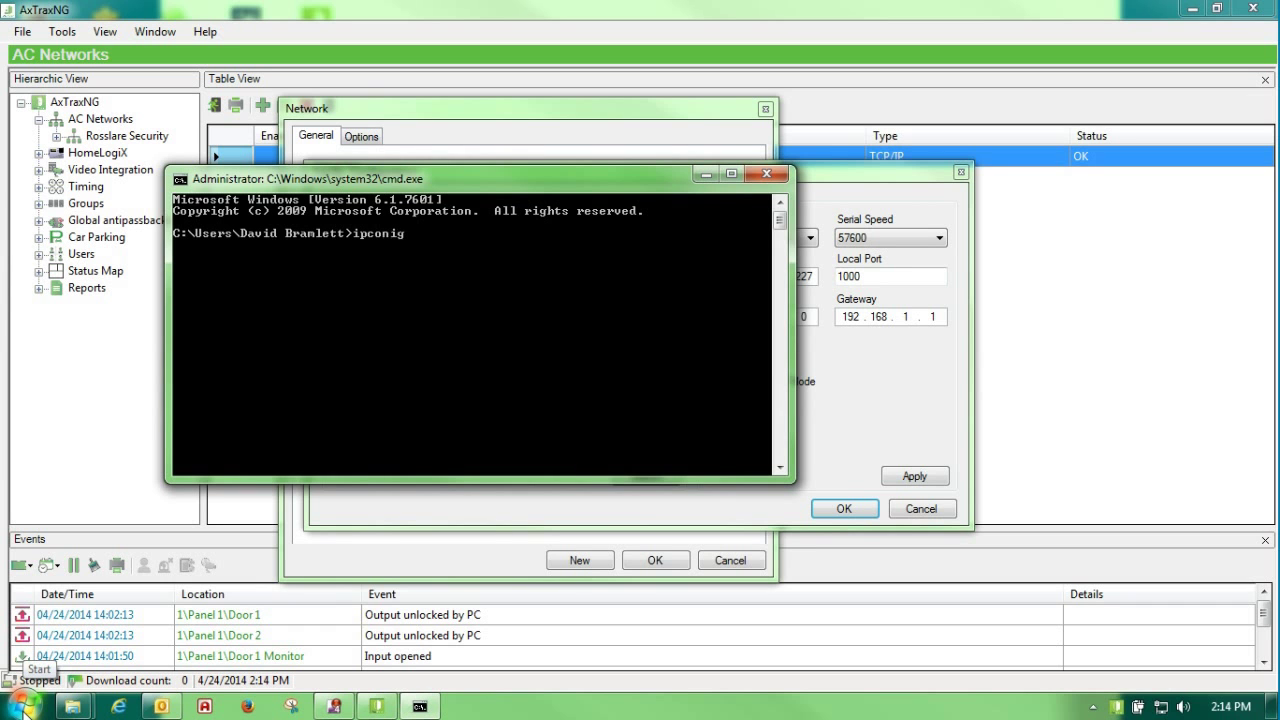
{"action": "key", "text": "Return"}
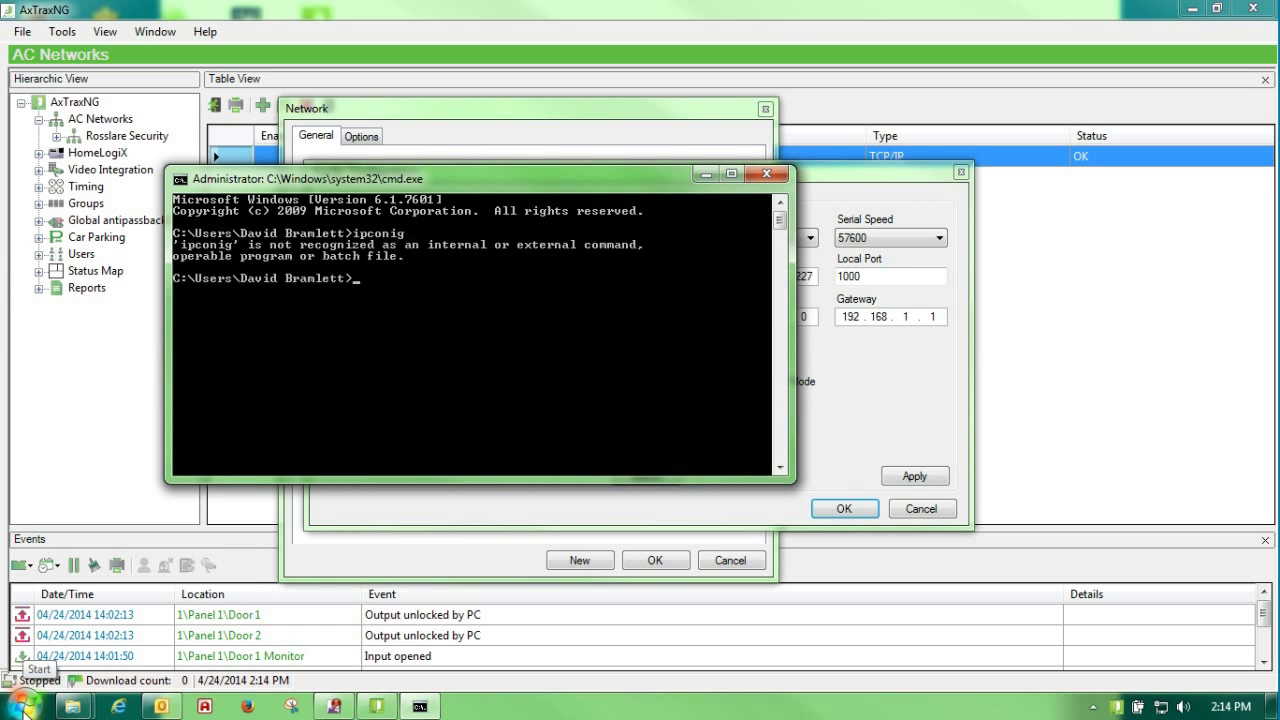
{"action": "type", "text": "ipconfig"}
{"action": "key", "text": "Return"}
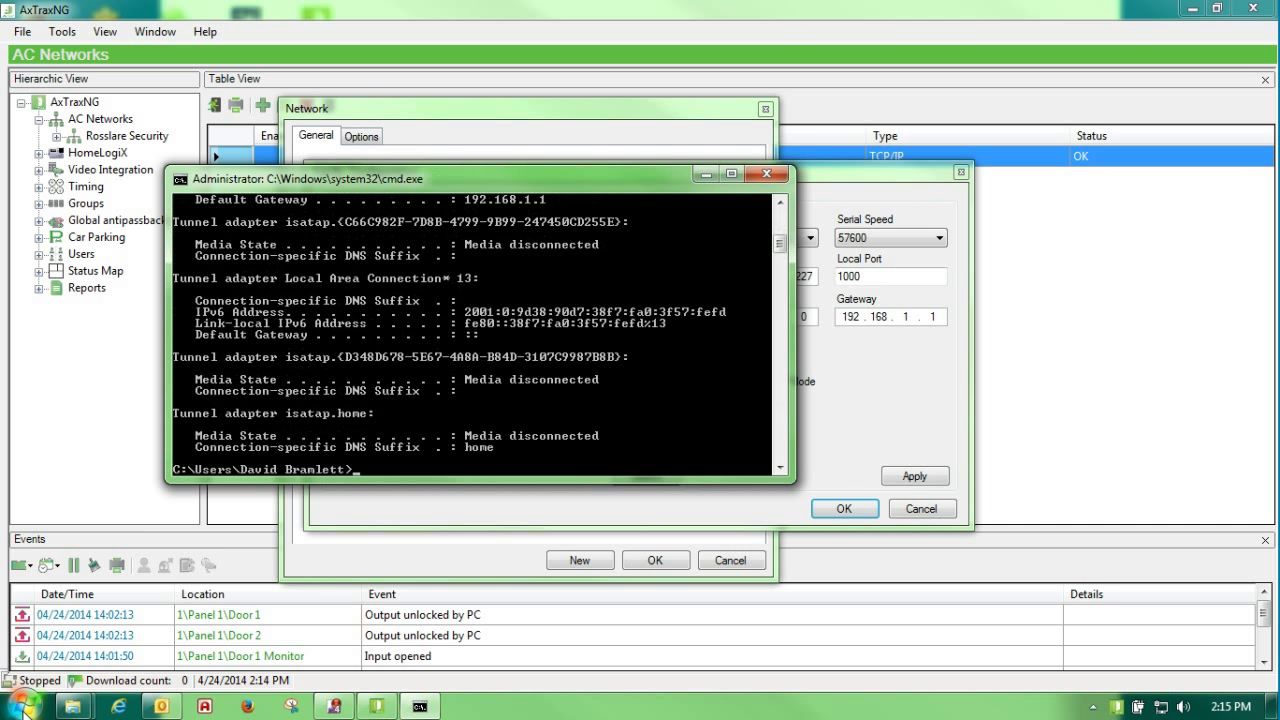
{"action": "left_click_drag", "start_coordinate": [517, 186], "coordinate": [390, 75]}
{"action": "mouse_move", "coordinate": [595, 117]}
{"action": "left_mouse_down"}
{"action": "mouse_move", "coordinate": [595, 88]}
{"action": "mouse_move", "coordinate": [595, 117]}
{"action": "mouse_move", "coordinate": [596, 100]}
{"action": "left_mouse_up"}
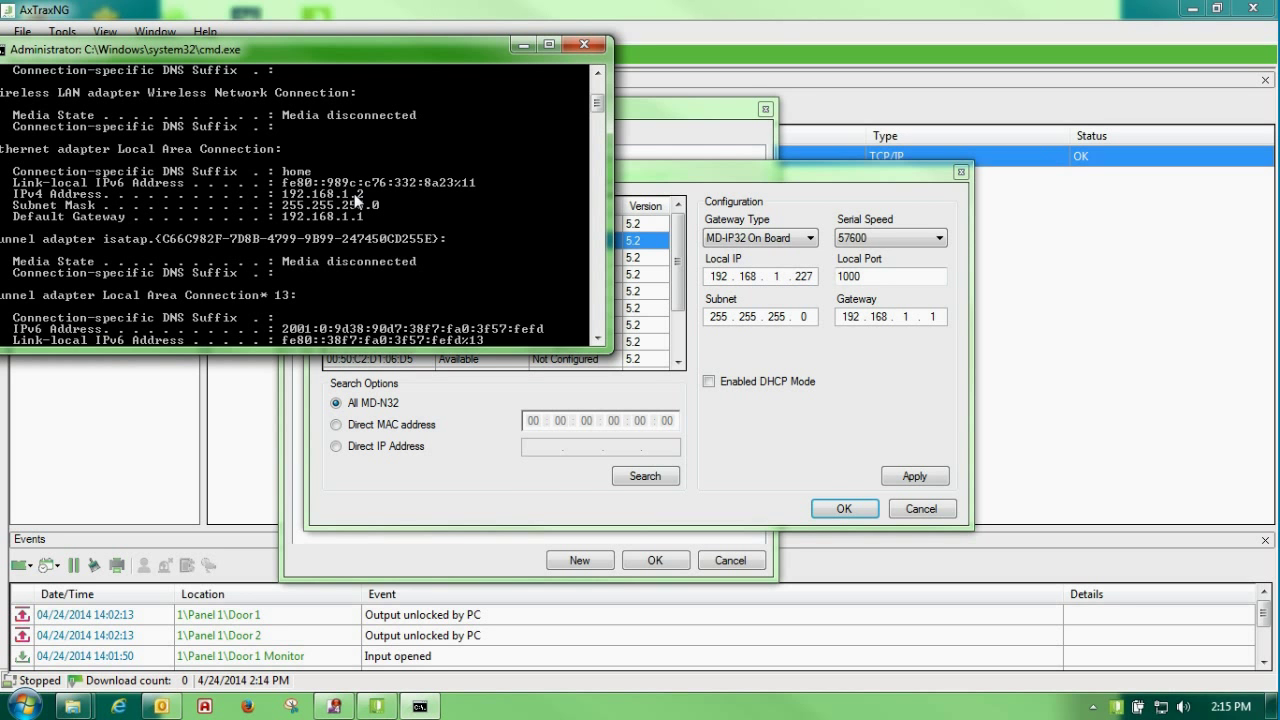
Step: Try MD-IP32 On Board and MD-N32 gateway types, then cancel the Tcp/Ip configuration unchanged
{"action": "left_click", "coordinate": [580, 46]}
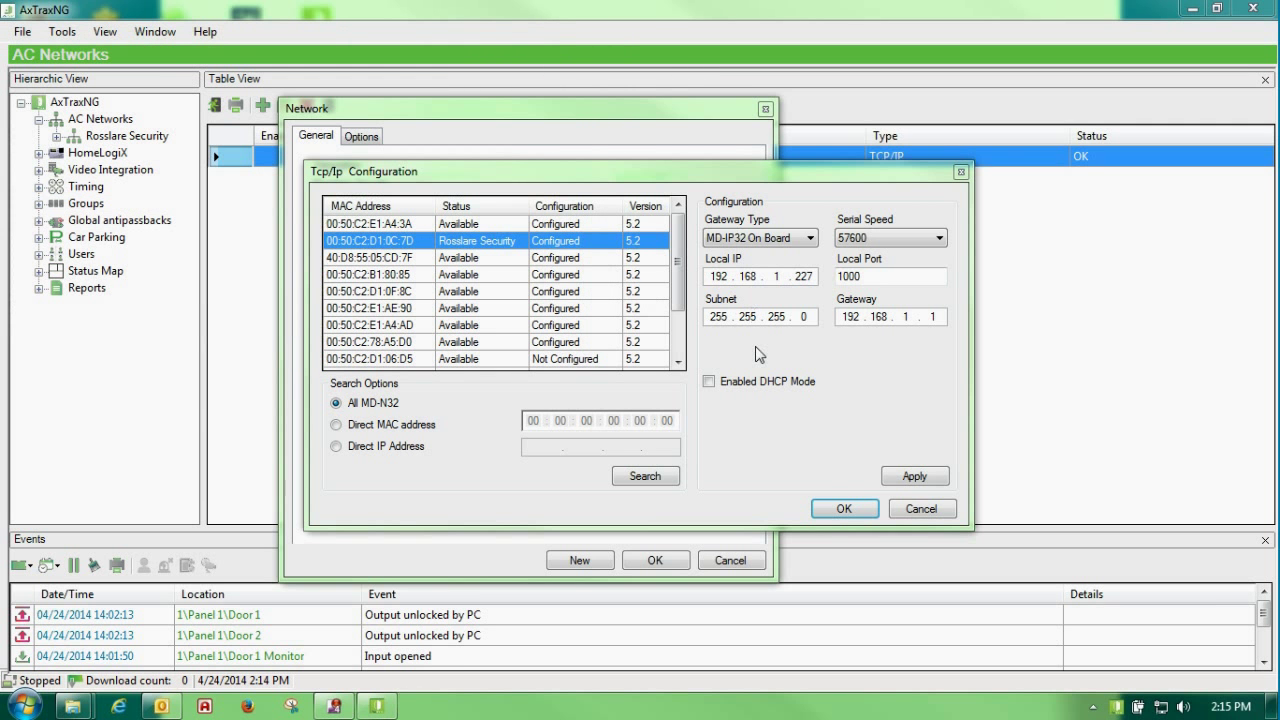
{"action": "left_click", "coordinate": [810, 238]}
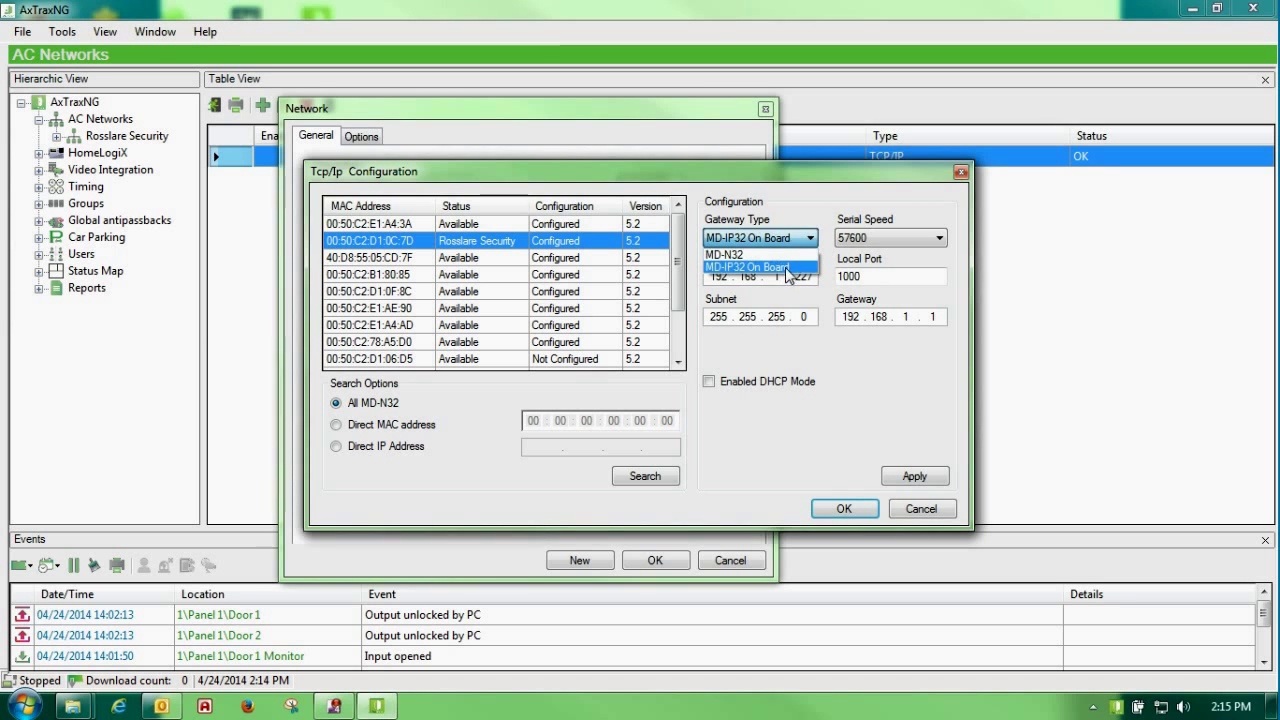
{"action": "left_click", "coordinate": [789, 268]}
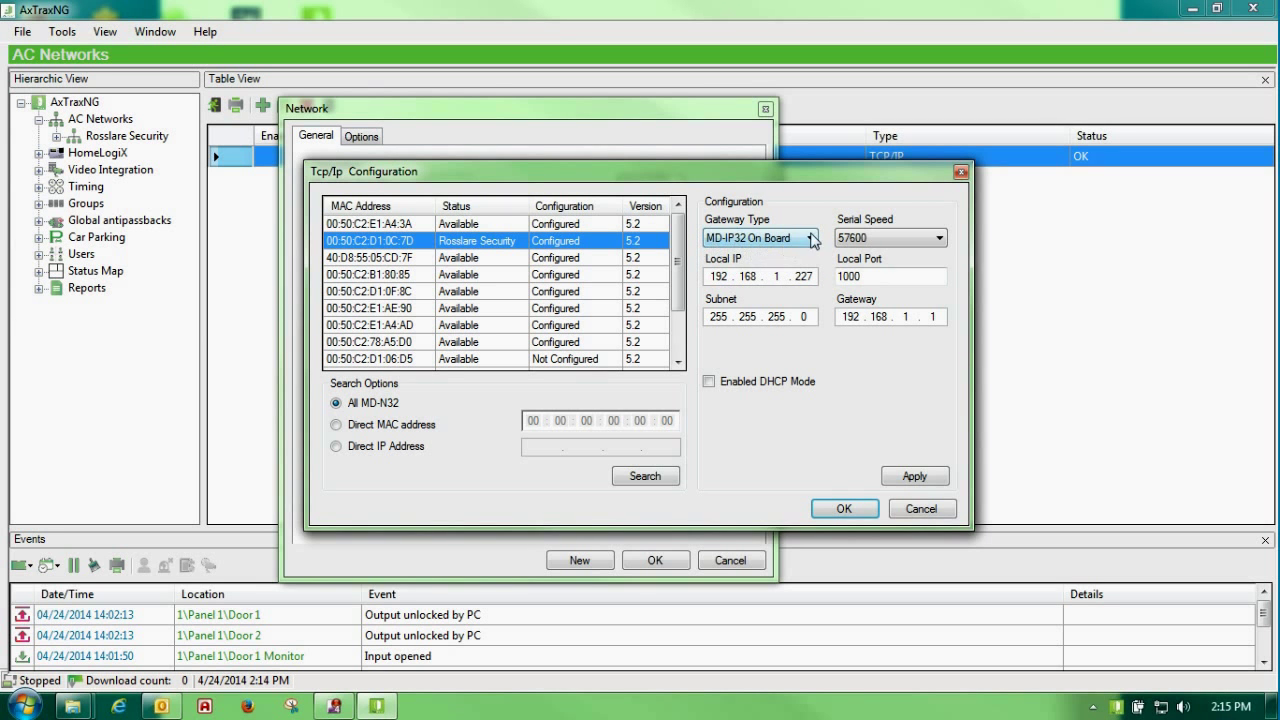
{"action": "left_click", "coordinate": [812, 240]}
{"action": "left_click", "coordinate": [778, 250]}
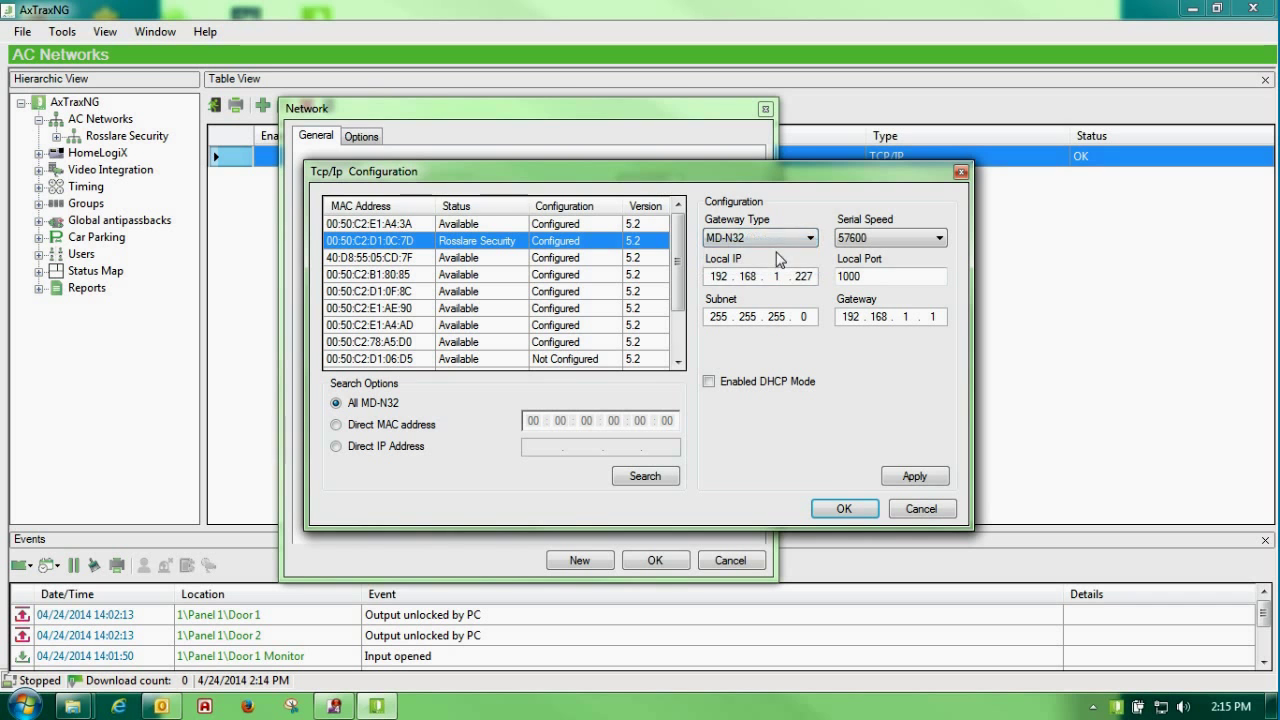
{"action": "left_click", "coordinate": [810, 240]}
{"action": "left_click", "coordinate": [778, 255]}
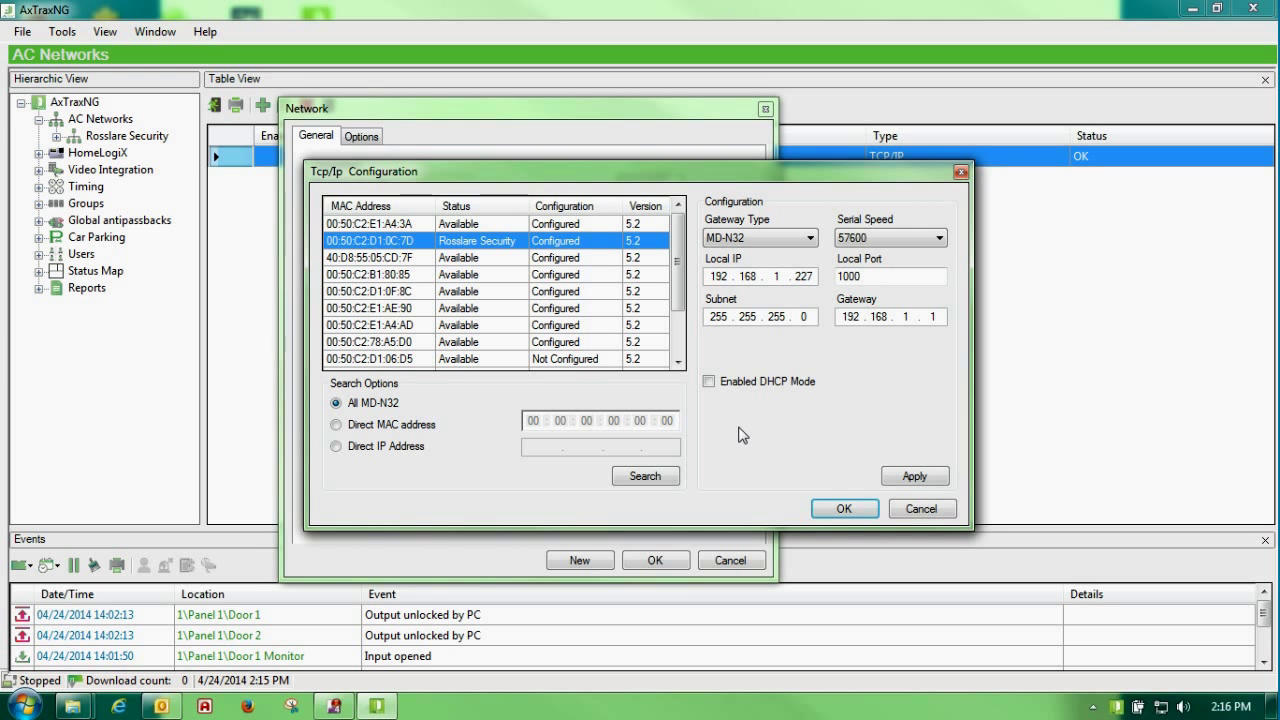
{"action": "left_click", "coordinate": [921, 508]}
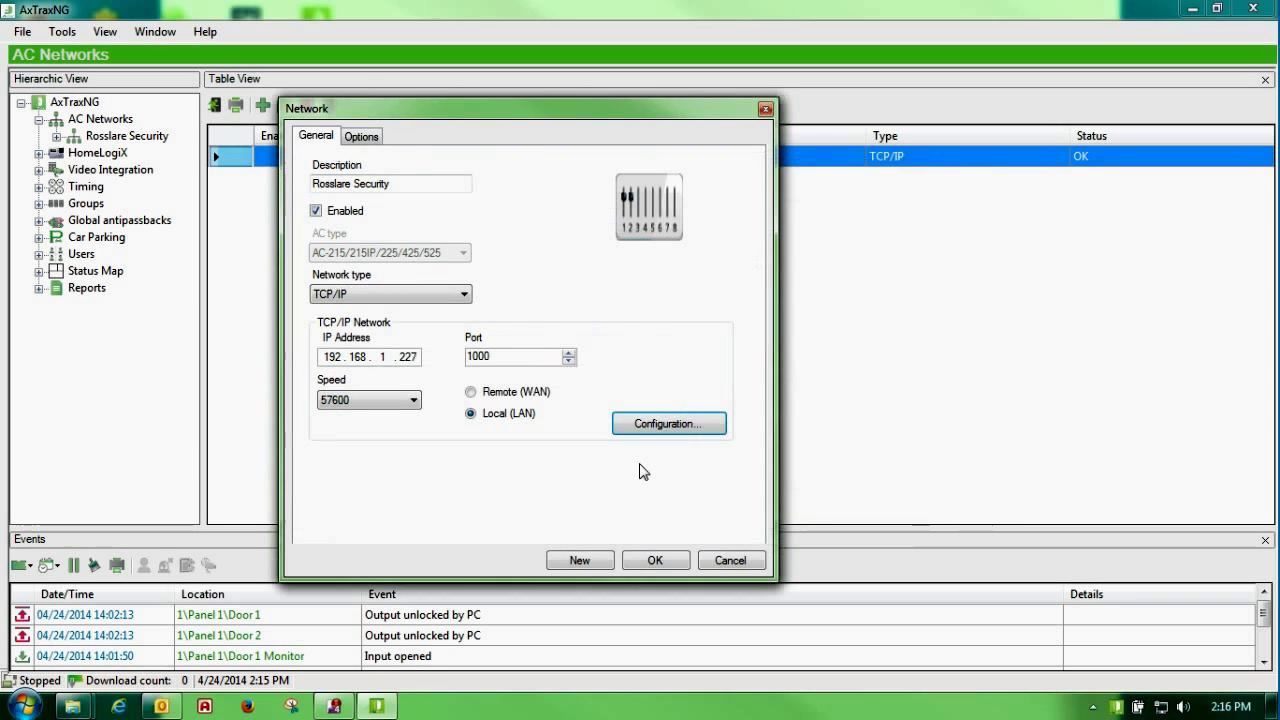
Step: Cancel the Network dialog, view Rosslare Security's empty panel list, and start Task Manager
{"action": "left_click", "coordinate": [731, 560]}
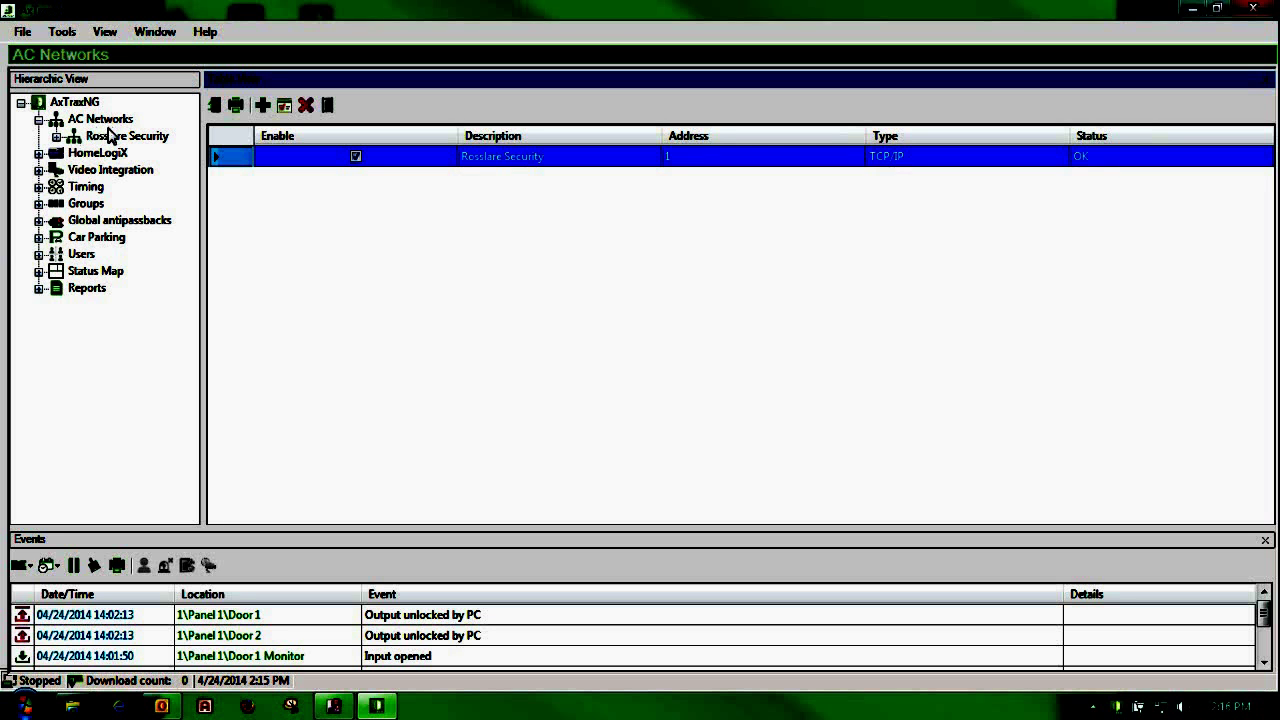
{"action": "left_click", "coordinate": [98, 138]}
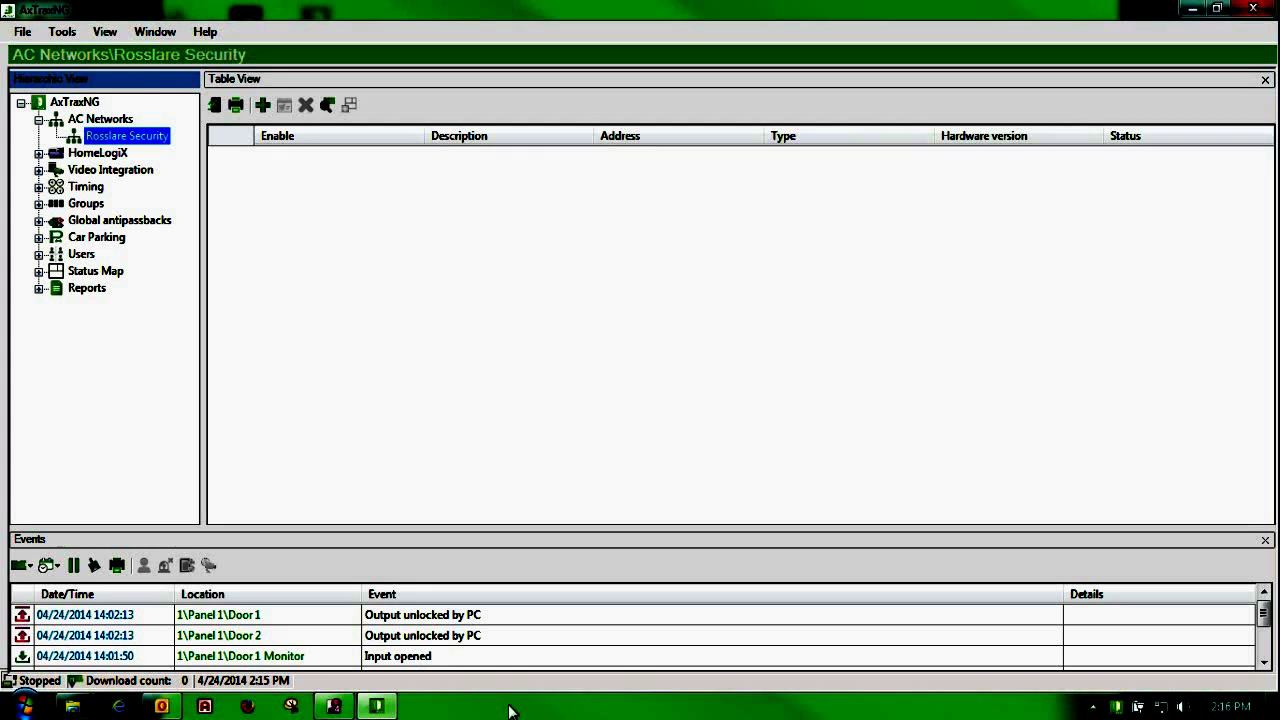
{"action": "right_click", "coordinate": [509, 710]}
{"action": "left_click", "coordinate": [584, 642]}
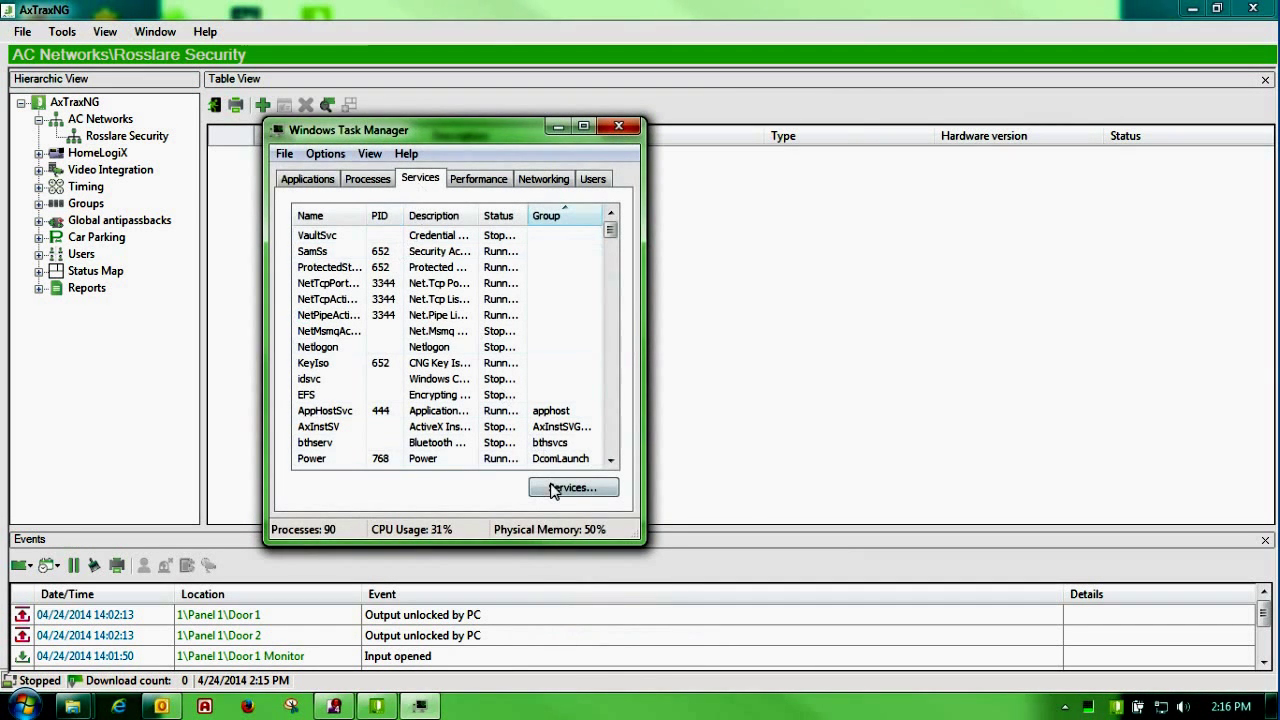
Step: Confirm the AxTraxNG Server service is Started in Services, then close Services and Task Manager
{"action": "left_click", "coordinate": [556, 489]}
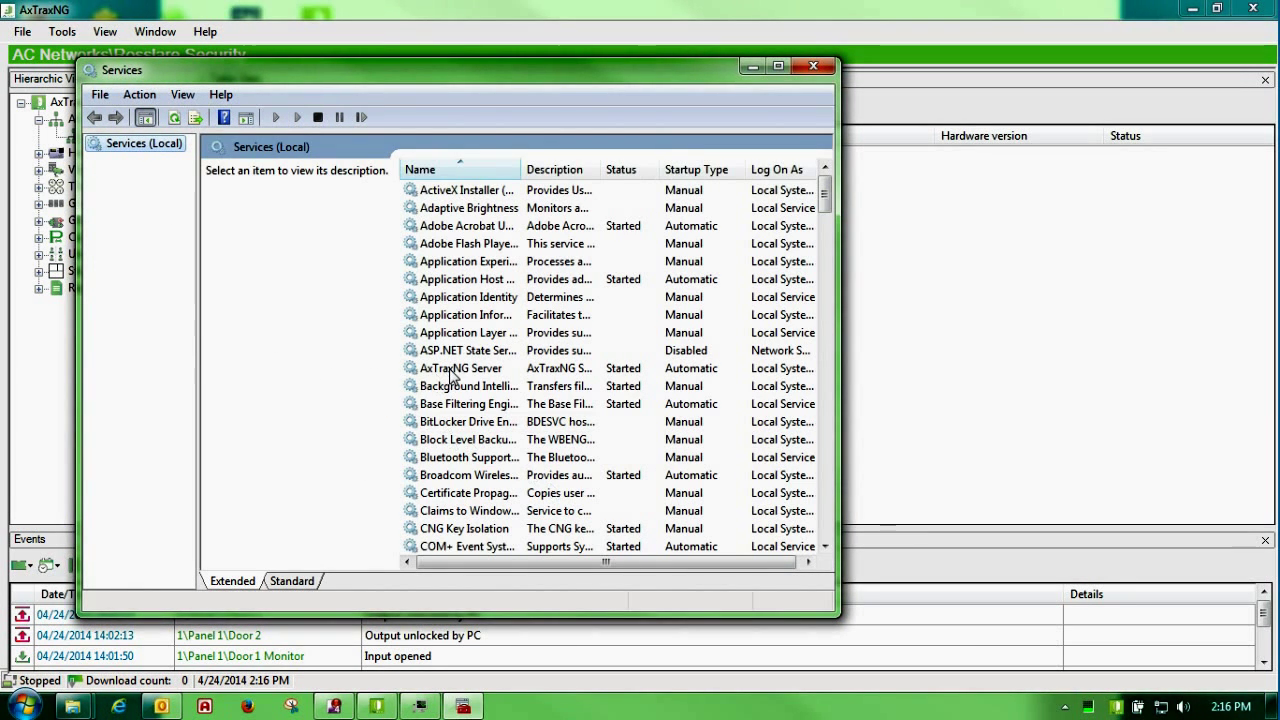
{"action": "left_click", "coordinate": [463, 370]}
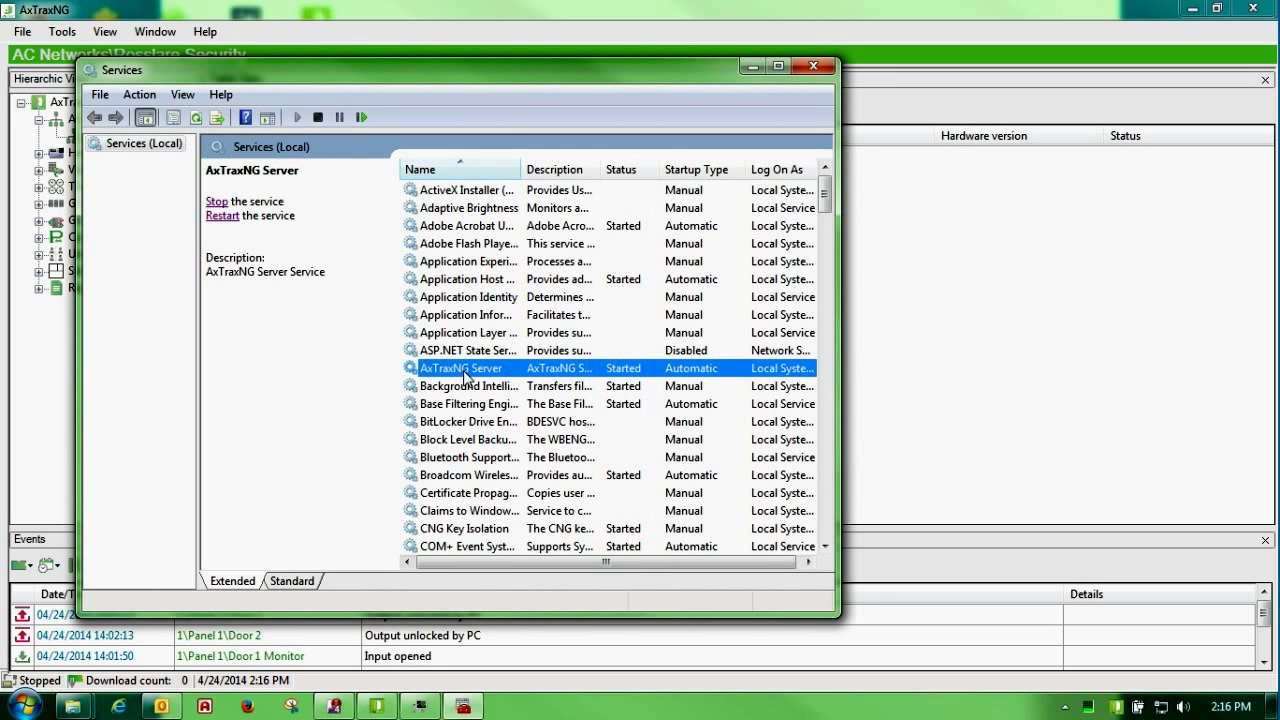
{"action": "left_click_drag", "start_coordinate": [824, 198], "coordinate": [826, 430]}
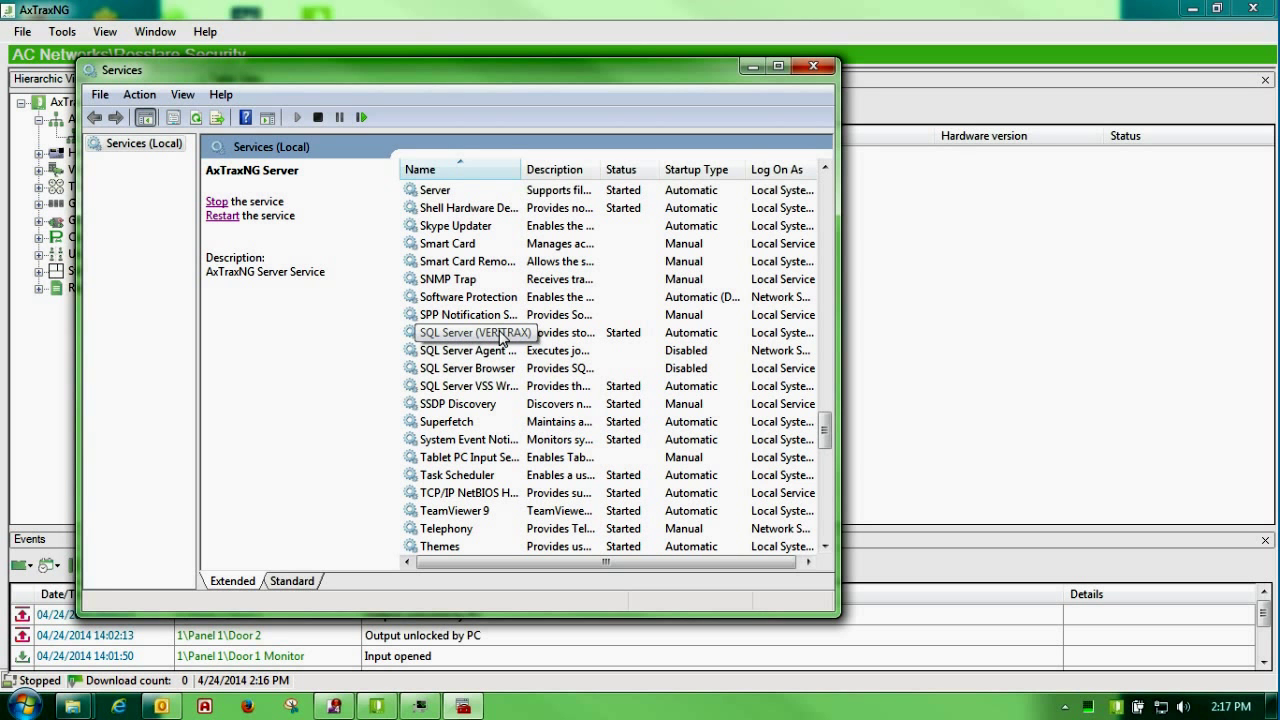
{"action": "left_click_drag", "start_coordinate": [826, 430], "coordinate": [826, 195]}
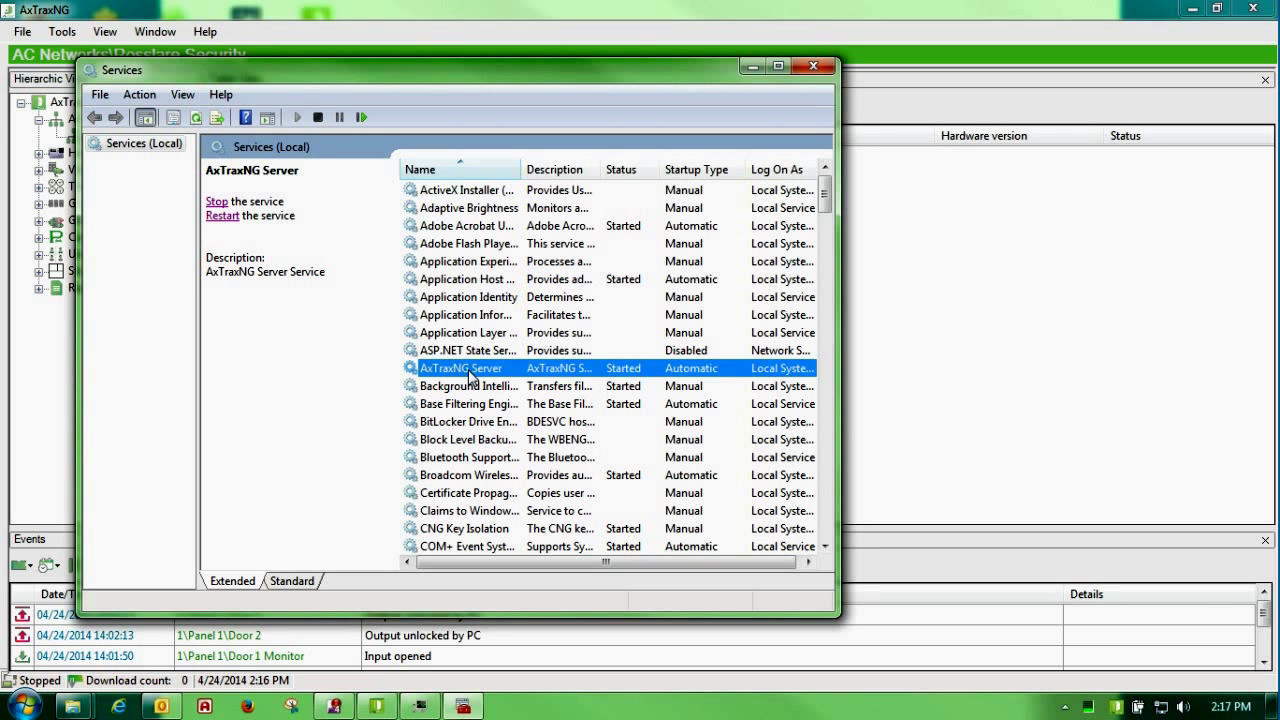
{"action": "left_click", "coordinate": [815, 70]}
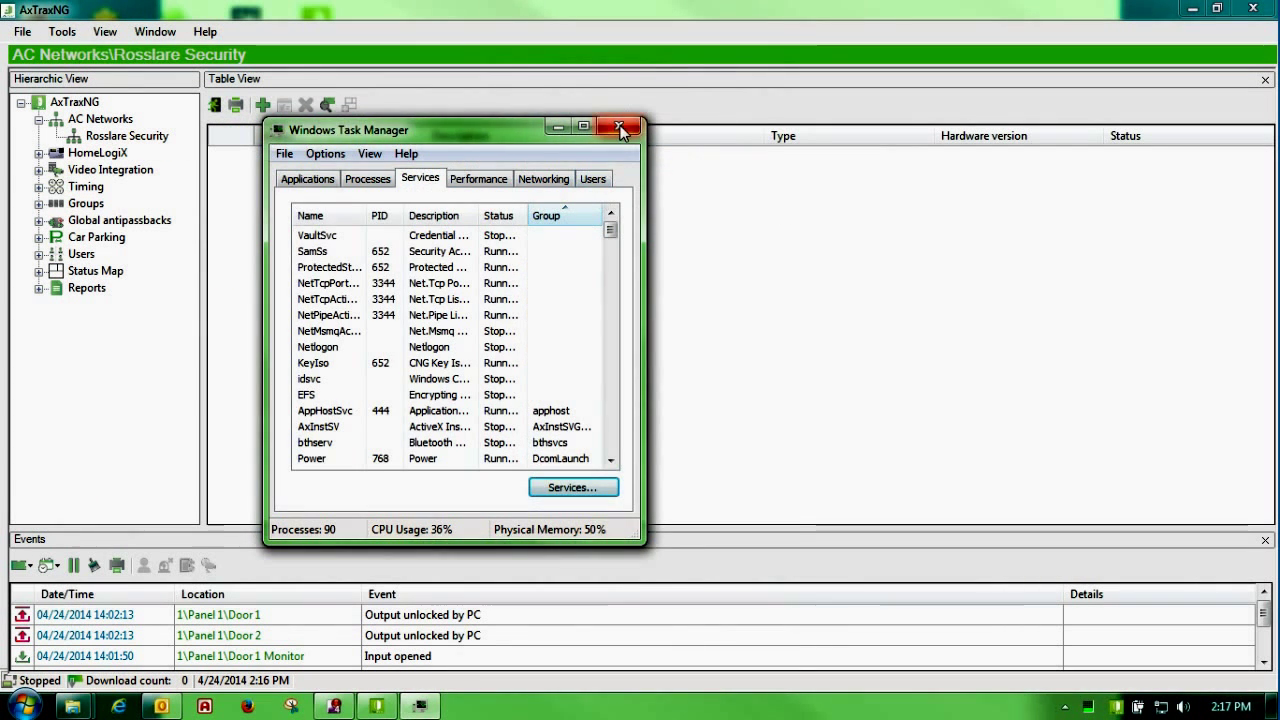
{"action": "left_click", "coordinate": [621, 130]}
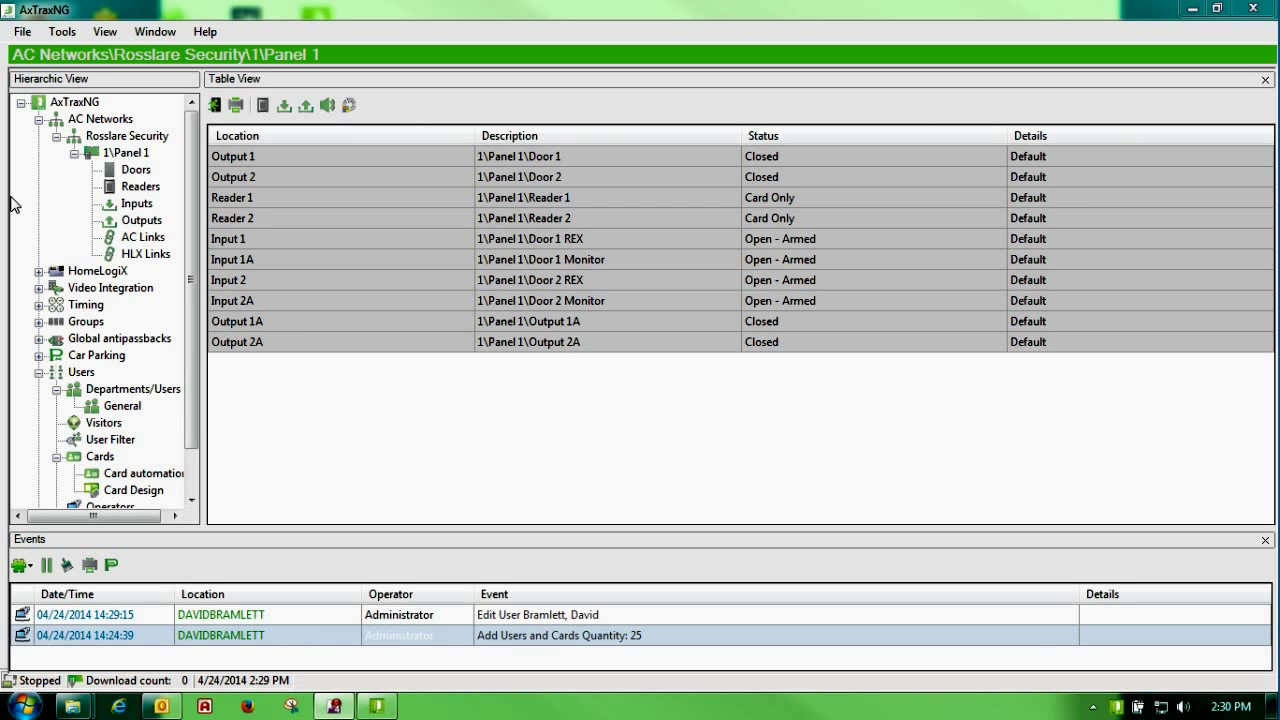
Step: Expand 1\Panel 1 under Rosslare Security and view its Doors list
{"action": "left_click", "coordinate": [127, 155]}
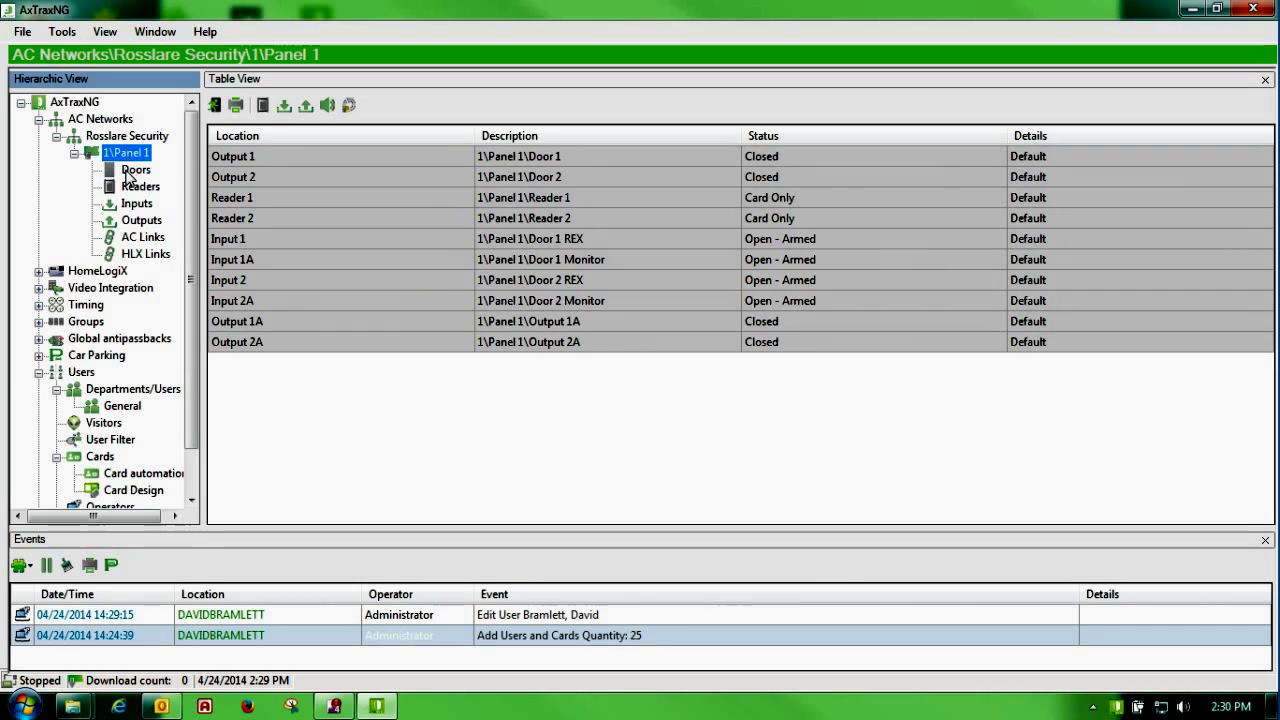
{"action": "left_click", "coordinate": [128, 172]}
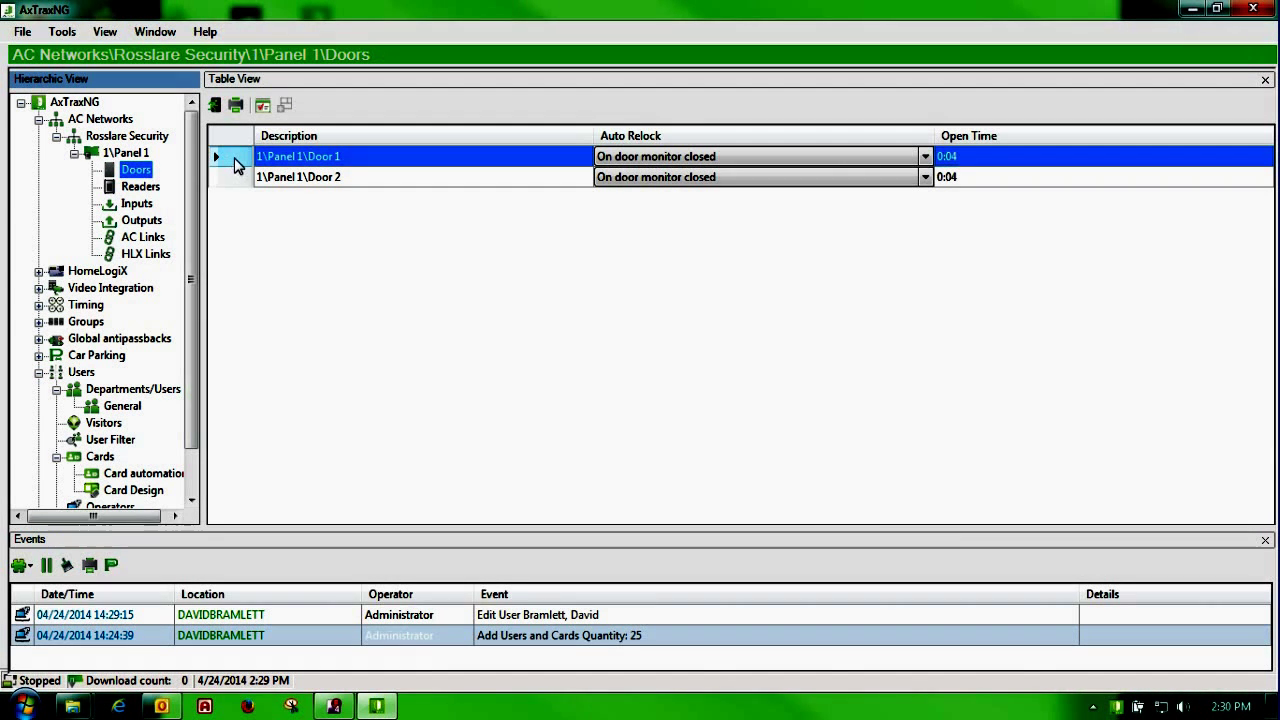
Step: Open Door 1's properties, change its description to Test, and keep REX enabled
{"action": "double_click", "coordinate": [237, 163]}
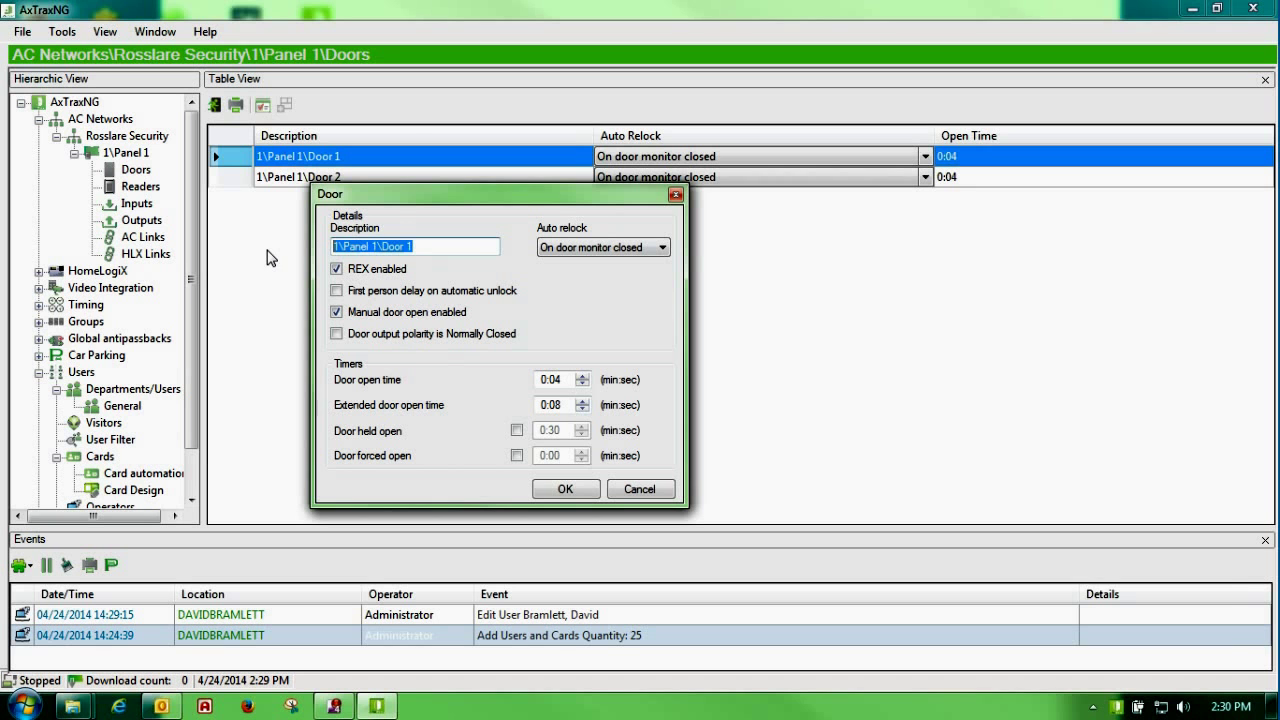
{"action": "type", "text": "Test"}
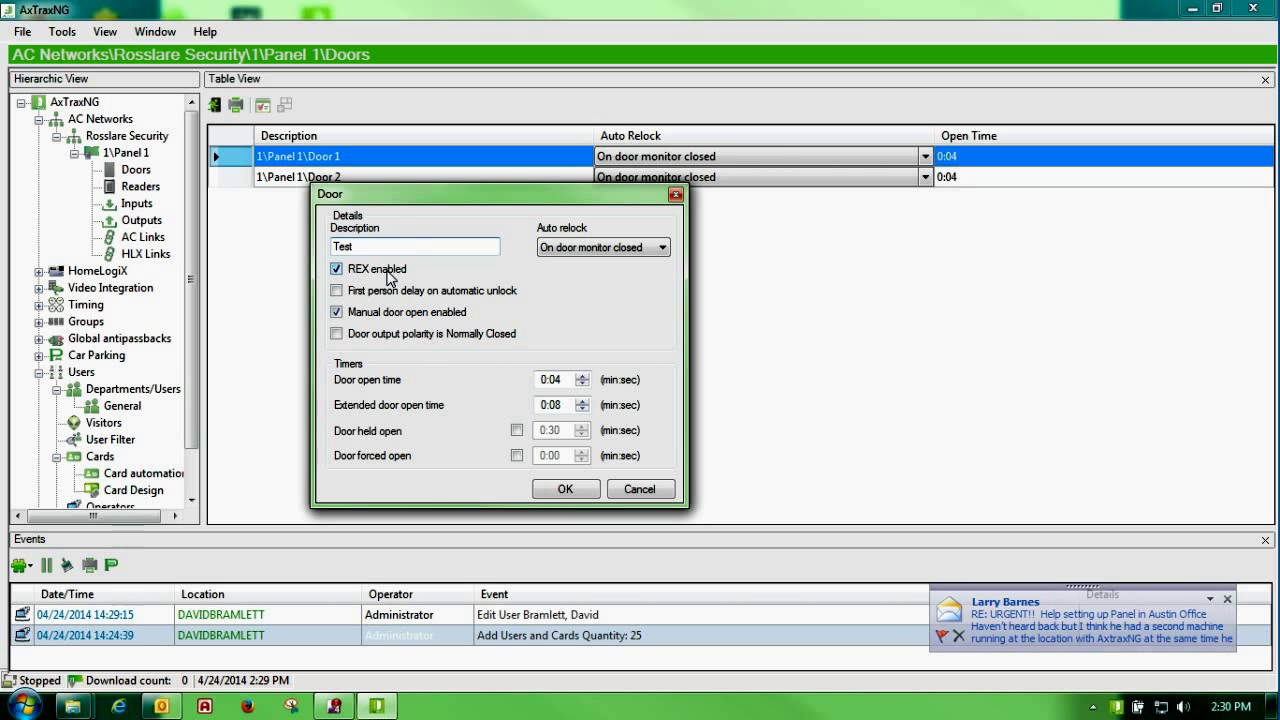
{"action": "left_click", "coordinate": [337, 269]}
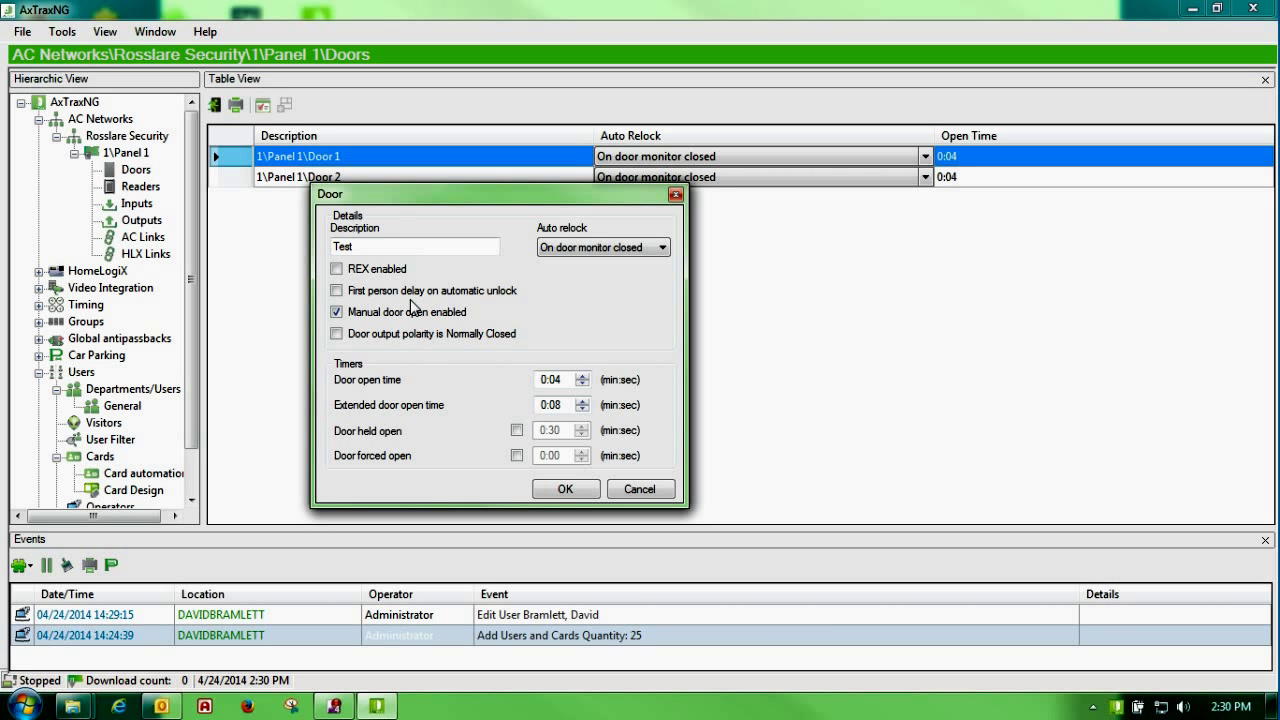
{"action": "left_click", "coordinate": [337, 268]}
Step: Try first person delay on automatic unlock, then leave it disabled
{"action": "left_click", "coordinate": [337, 291]}
{"action": "left_click", "coordinate": [337, 291]}
{"action": "left_click", "coordinate": [339, 292]}
{"action": "left_click", "coordinate": [389, 299]}
Step: Test manual door open and output polarity, leaving manual door open on and polarity unchanged
{"action": "left_click", "coordinate": [393, 320]}
{"action": "left_click", "coordinate": [393, 320]}
{"action": "left_click", "coordinate": [393, 320]}
{"action": "left_click", "coordinate": [337, 312]}
{"action": "left_click", "coordinate": [386, 334]}
{"action": "left_click", "coordinate": [437, 340]}
Step: Try the door held open and door forced open timers, then turn both off
{"action": "left_click", "coordinate": [516, 430]}
{"action": "left_click", "coordinate": [516, 456]}
{"action": "left_click", "coordinate": [516, 456]}
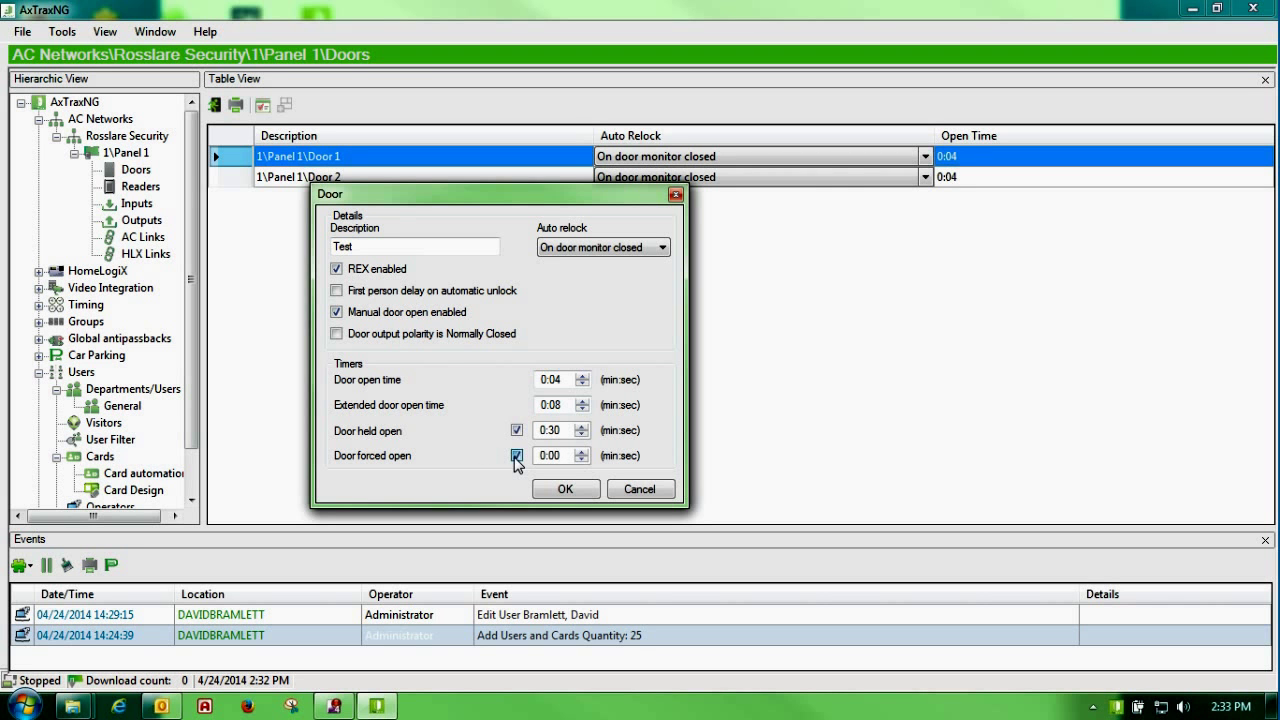
{"action": "left_click", "coordinate": [516, 430]}
Step: Set auto relock to None, then cancel the Door 1 dialog without saving
{"action": "left_click", "coordinate": [660, 250]}
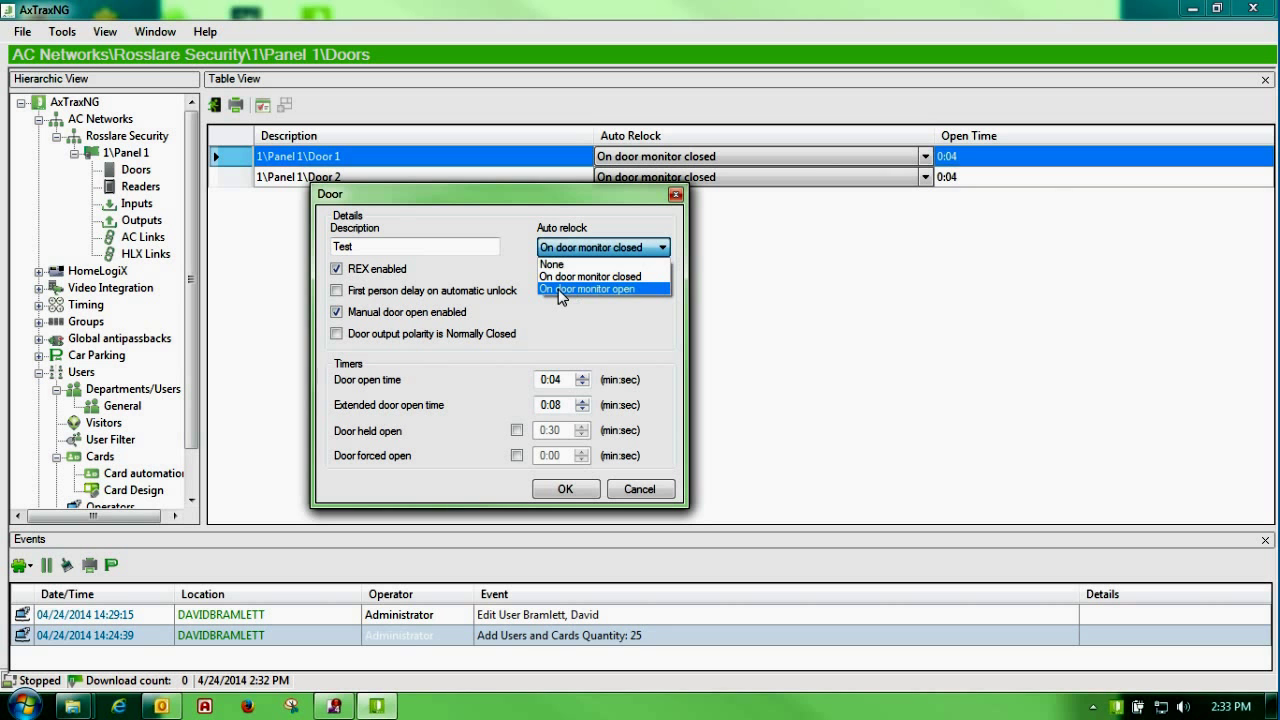
{"action": "left_click", "coordinate": [620, 266]}
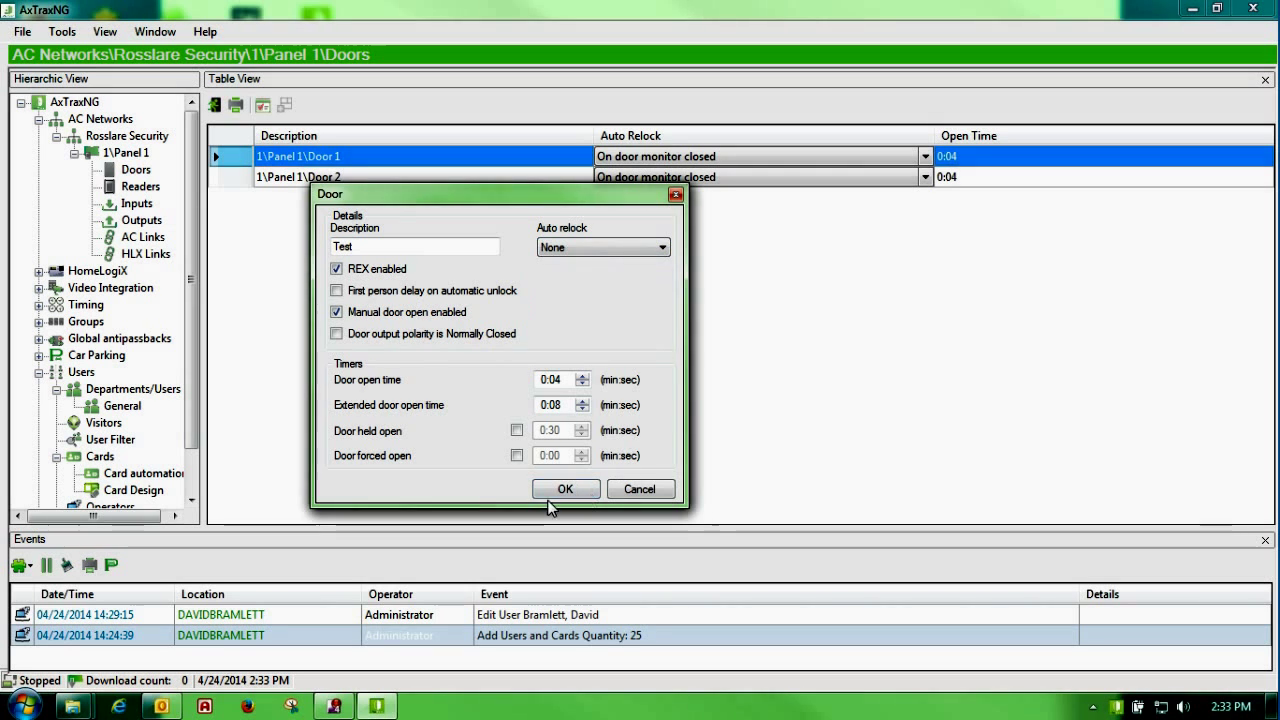
{"action": "left_click", "coordinate": [620, 490]}
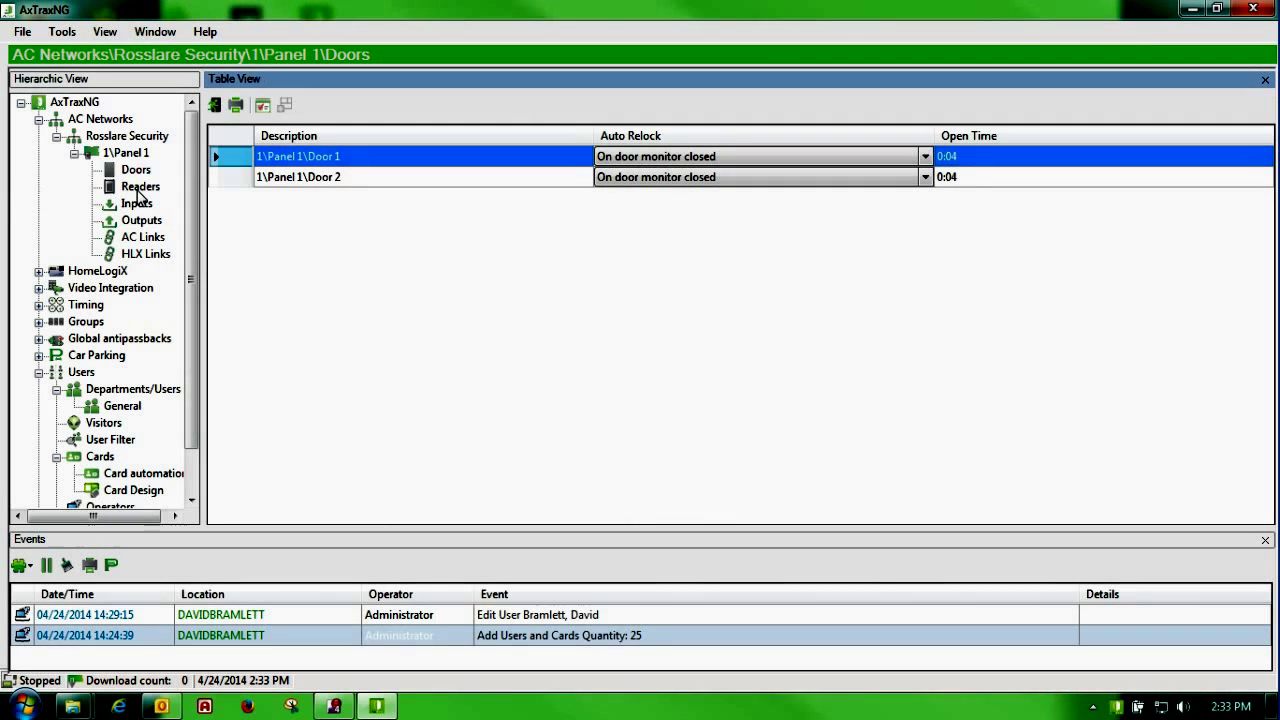
Step: Open Reader 1's properties from Panel 1's Readers list and change its description to Test
{"action": "left_click", "coordinate": [140, 187]}
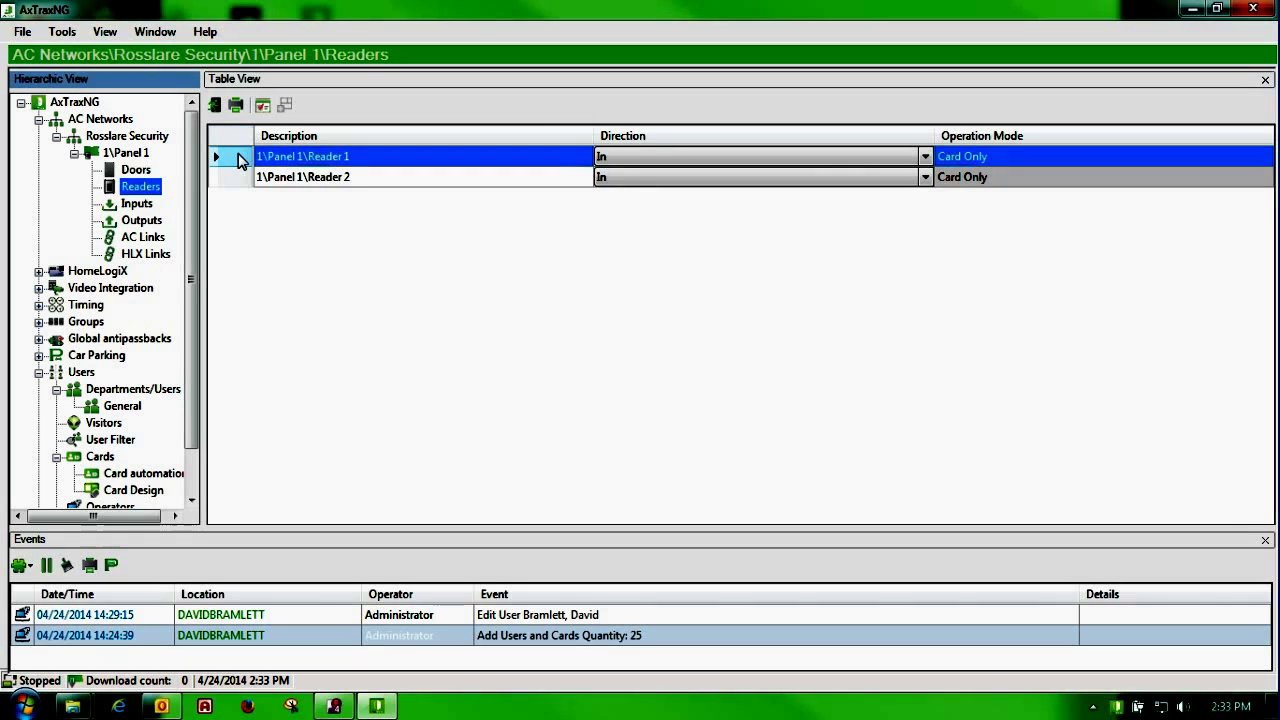
{"action": "left_click", "coordinate": [238, 160]}
{"action": "double_click", "coordinate": [238, 160]}
{"action": "left_click_drag", "start_coordinate": [476, 148], "coordinate": [376, 173]}
{"action": "left_click_drag", "start_coordinate": [386, 256], "coordinate": [282, 256]}
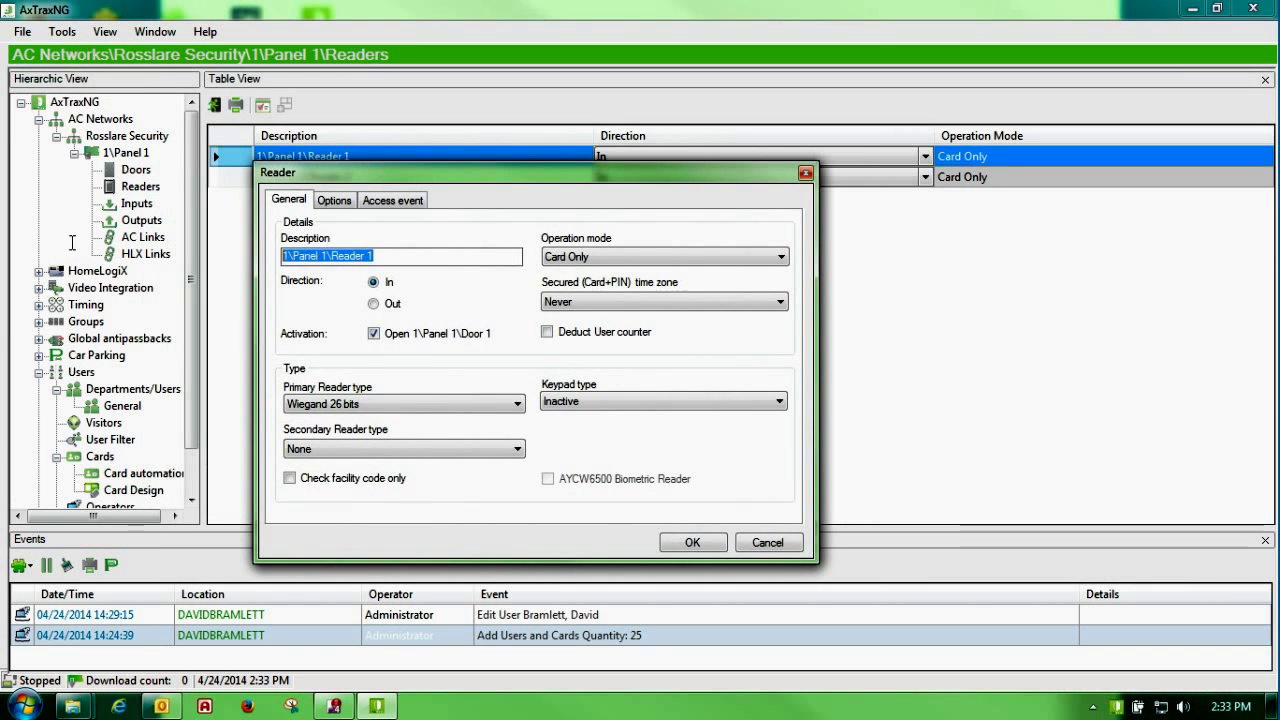
{"action": "type", "text": "Test"}
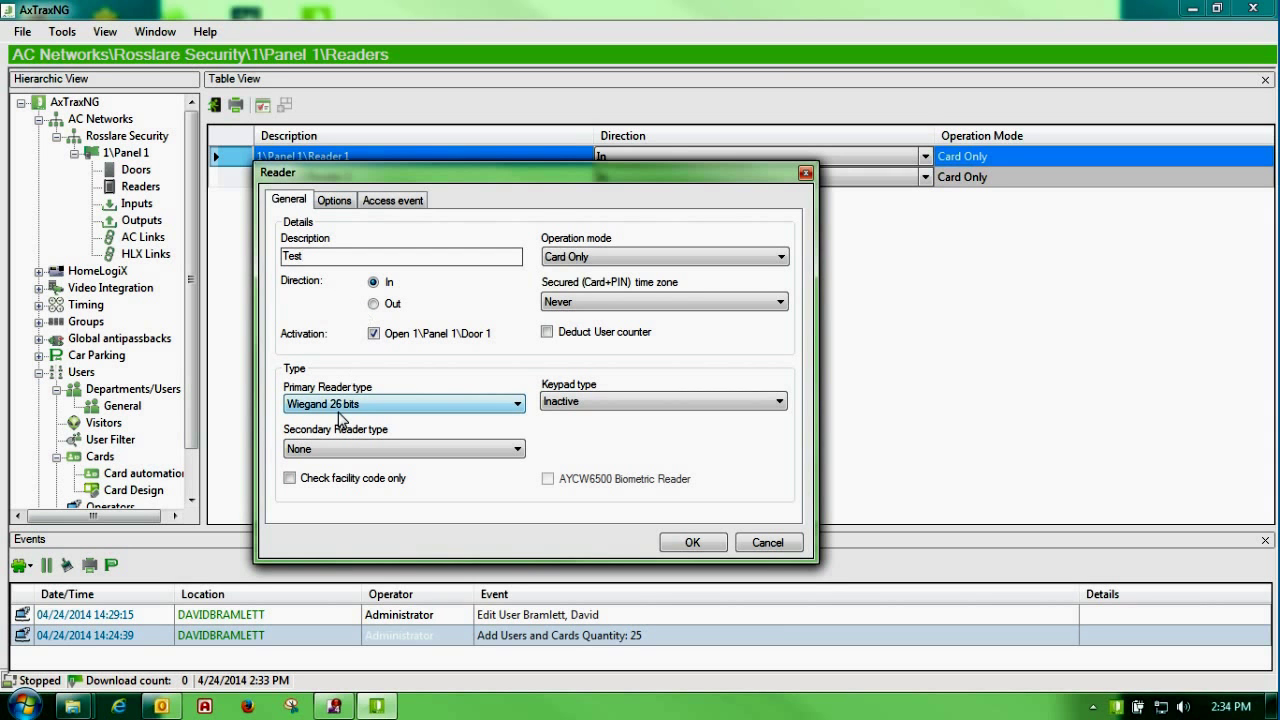
{"action": "left_click", "coordinate": [374, 333]}
{"action": "left_click", "coordinate": [375, 334]}
{"action": "left_click", "coordinate": [374, 334]}
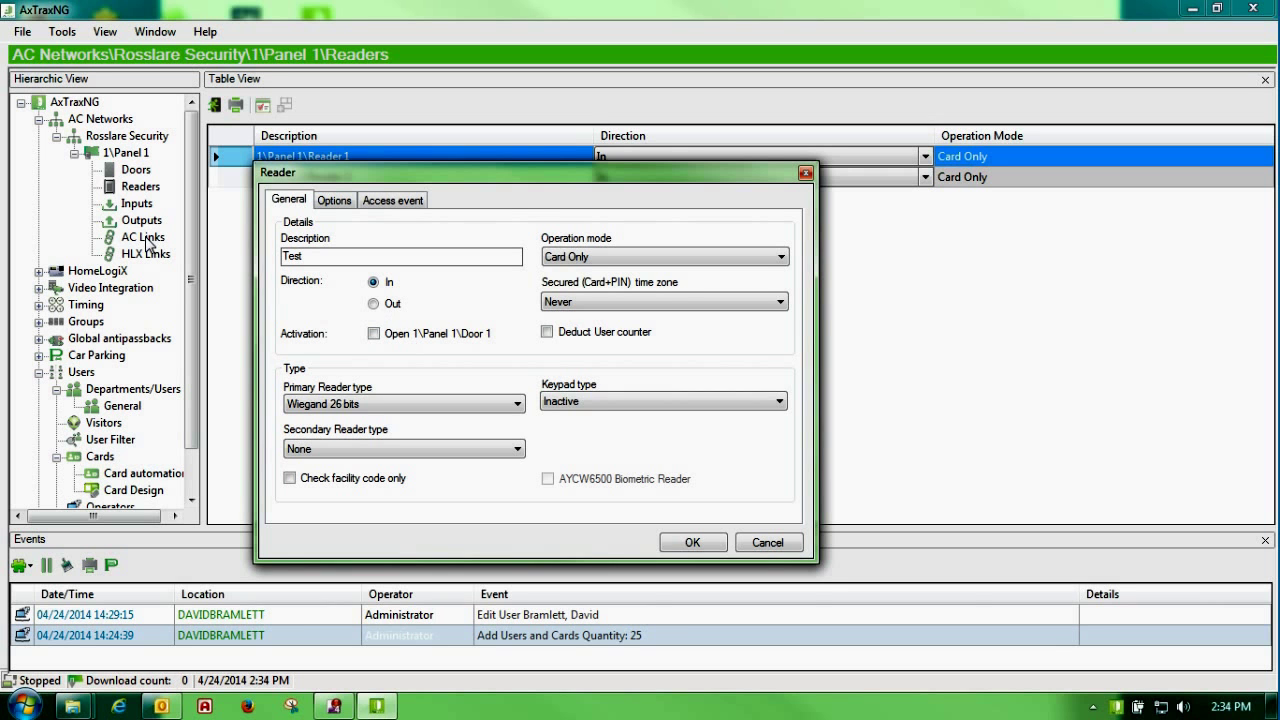
{"action": "left_click", "coordinate": [374, 334]}
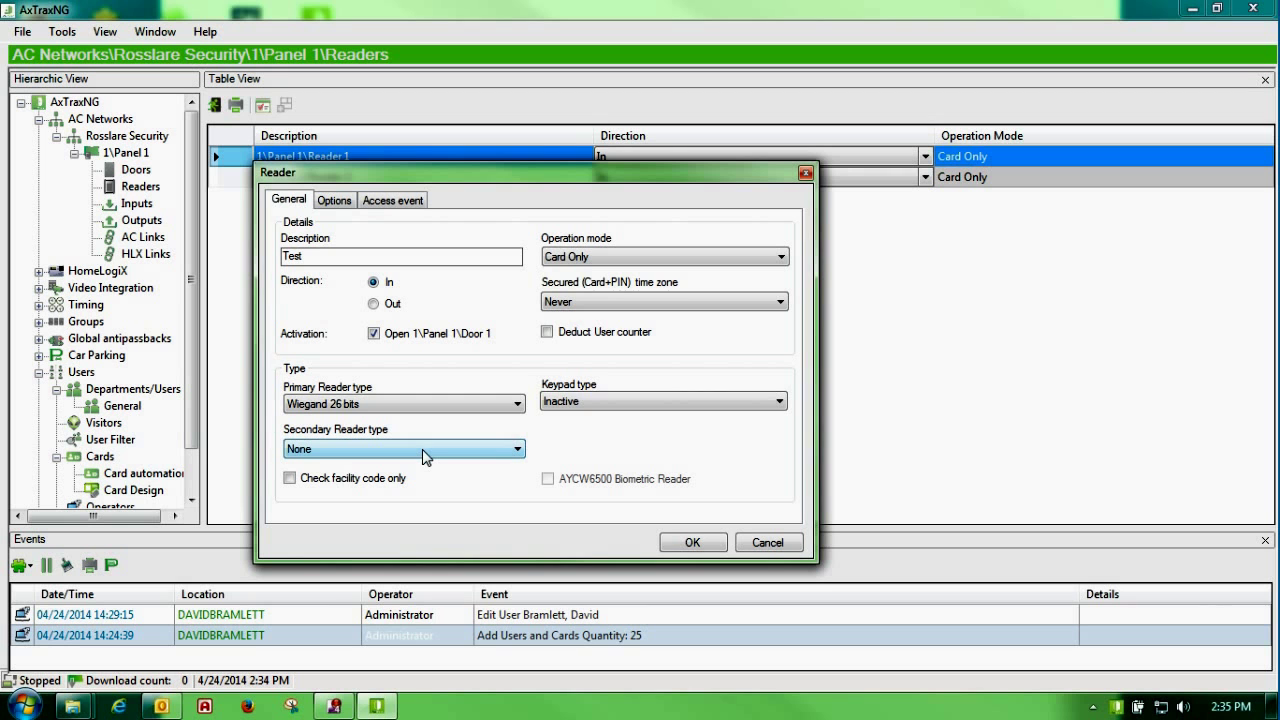
{"action": "left_click", "coordinate": [319, 484]}
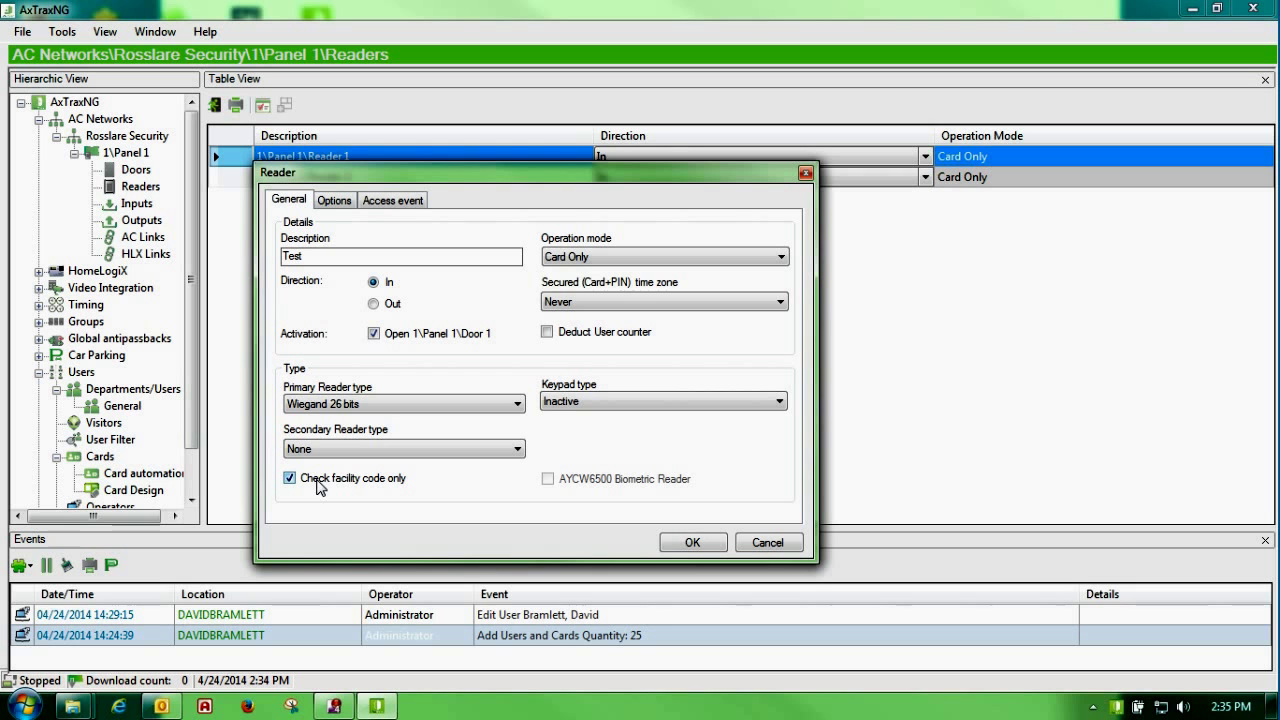
{"action": "left_click", "coordinate": [343, 202]}
{"action": "left_click", "coordinate": [320, 348]}
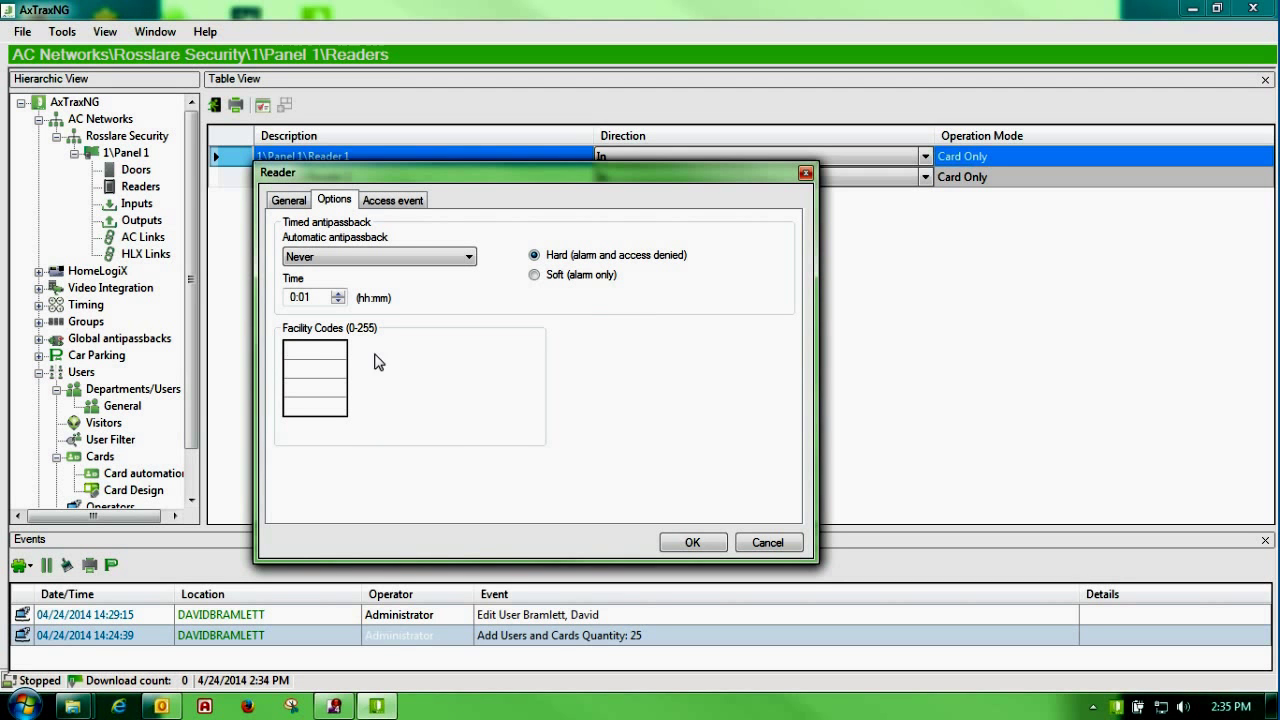
{"action": "left_click", "coordinate": [287, 203]}
{"action": "left_click", "coordinate": [291, 478]}
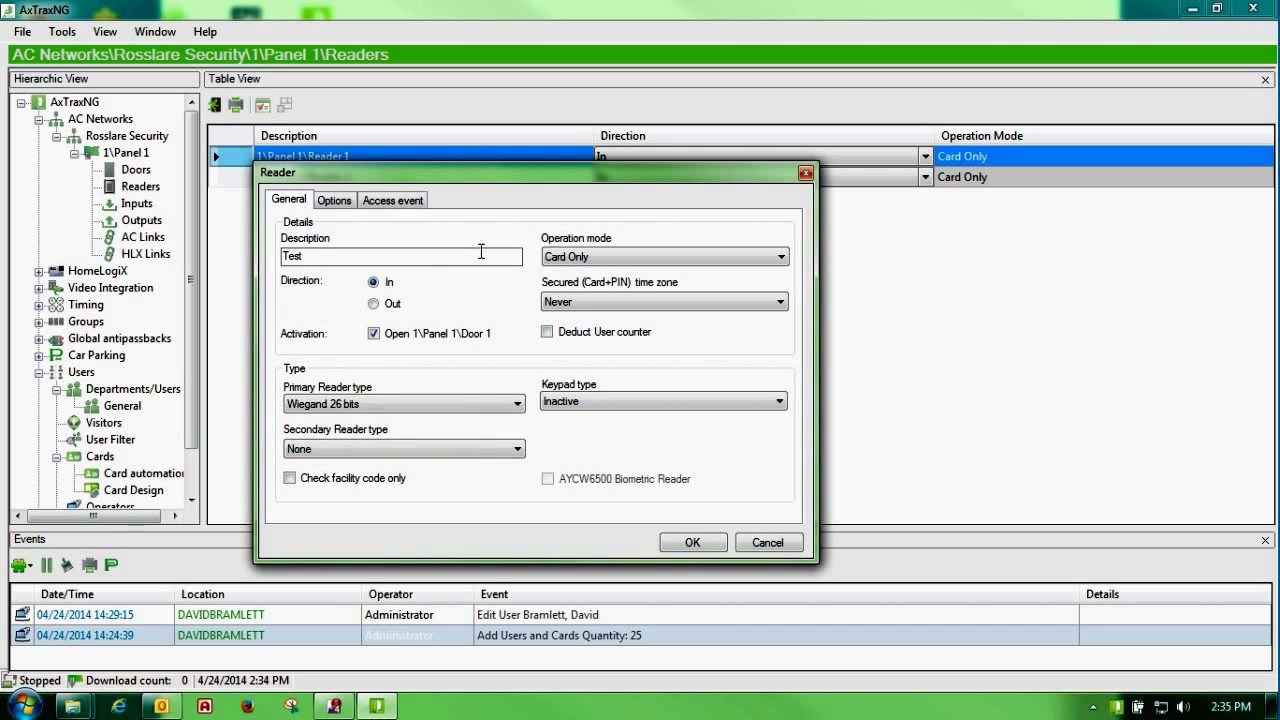
Step: Try the Inactive and Desktop operation modes, then settle on No Access
{"action": "left_click", "coordinate": [781, 259]}
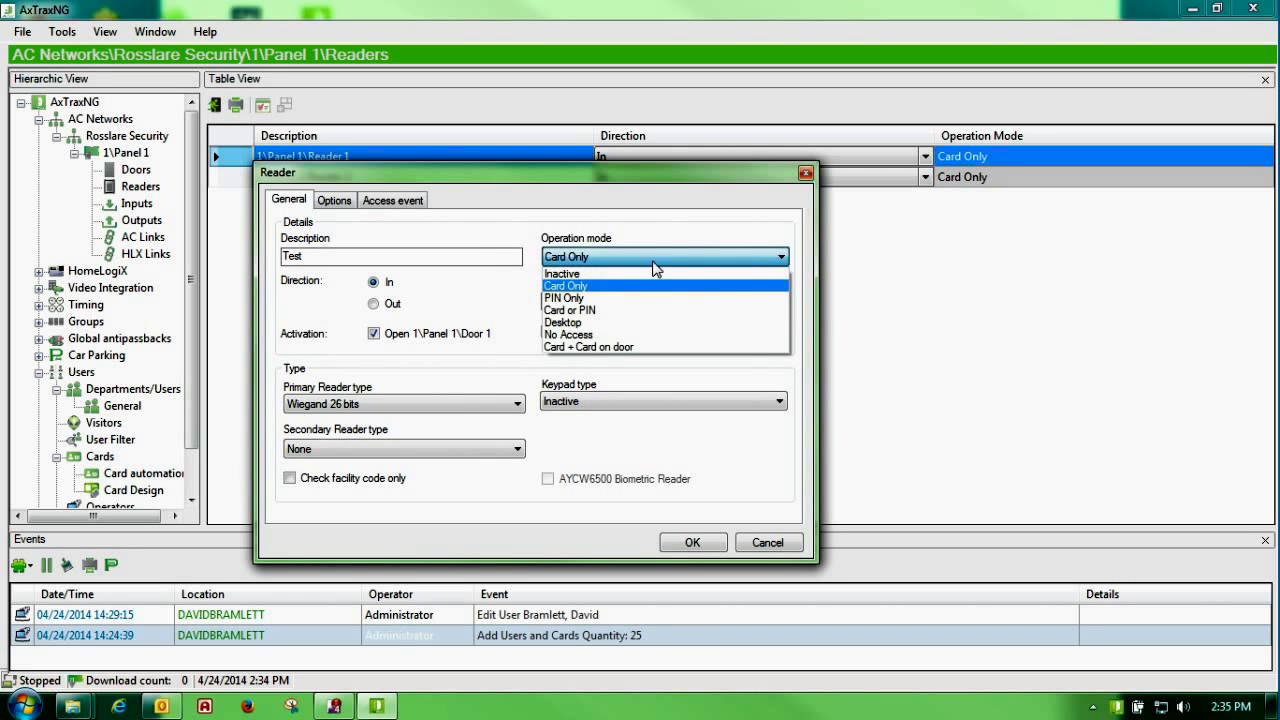
{"action": "left_click", "coordinate": [603, 274]}
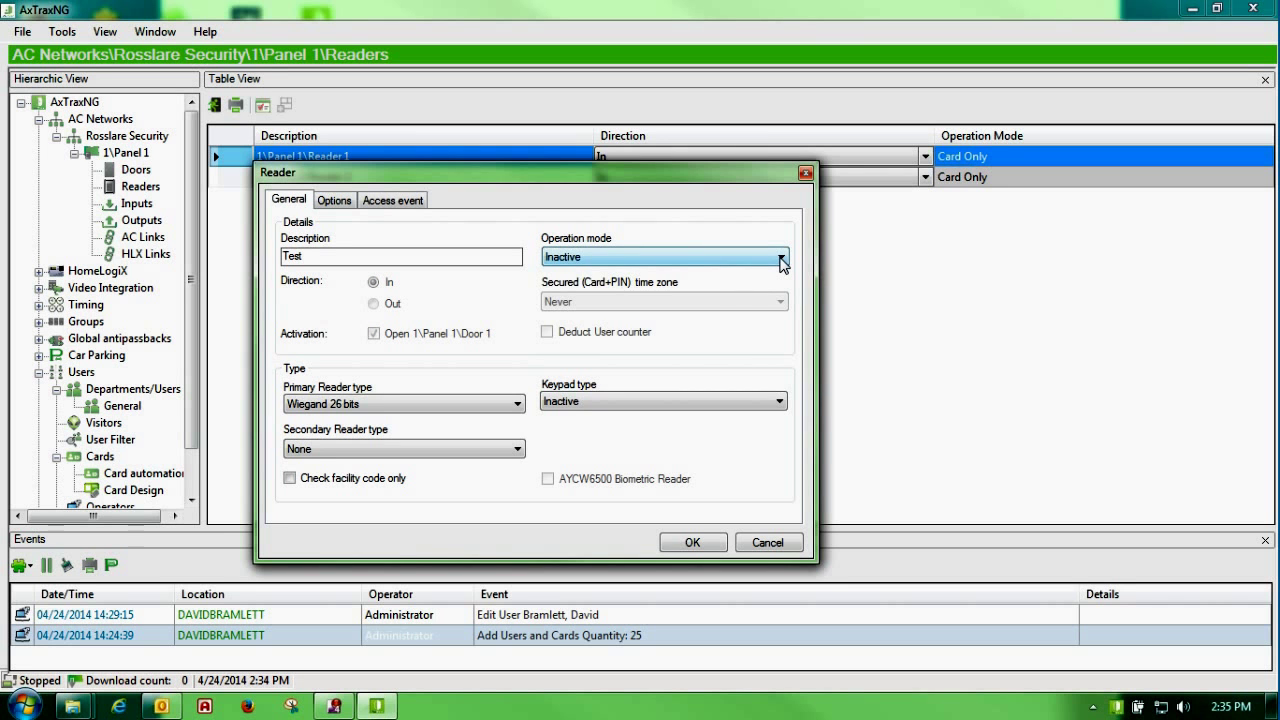
{"action": "left_click", "coordinate": [781, 259]}
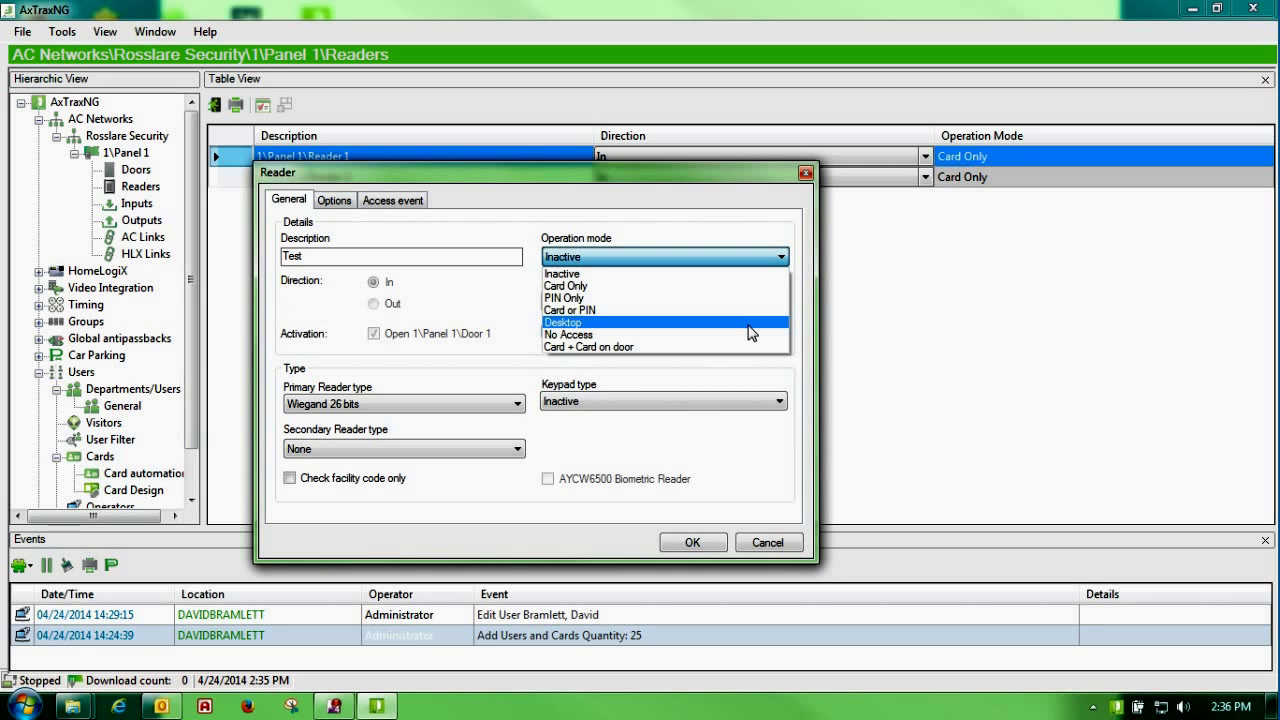
{"action": "left_click", "coordinate": [750, 323]}
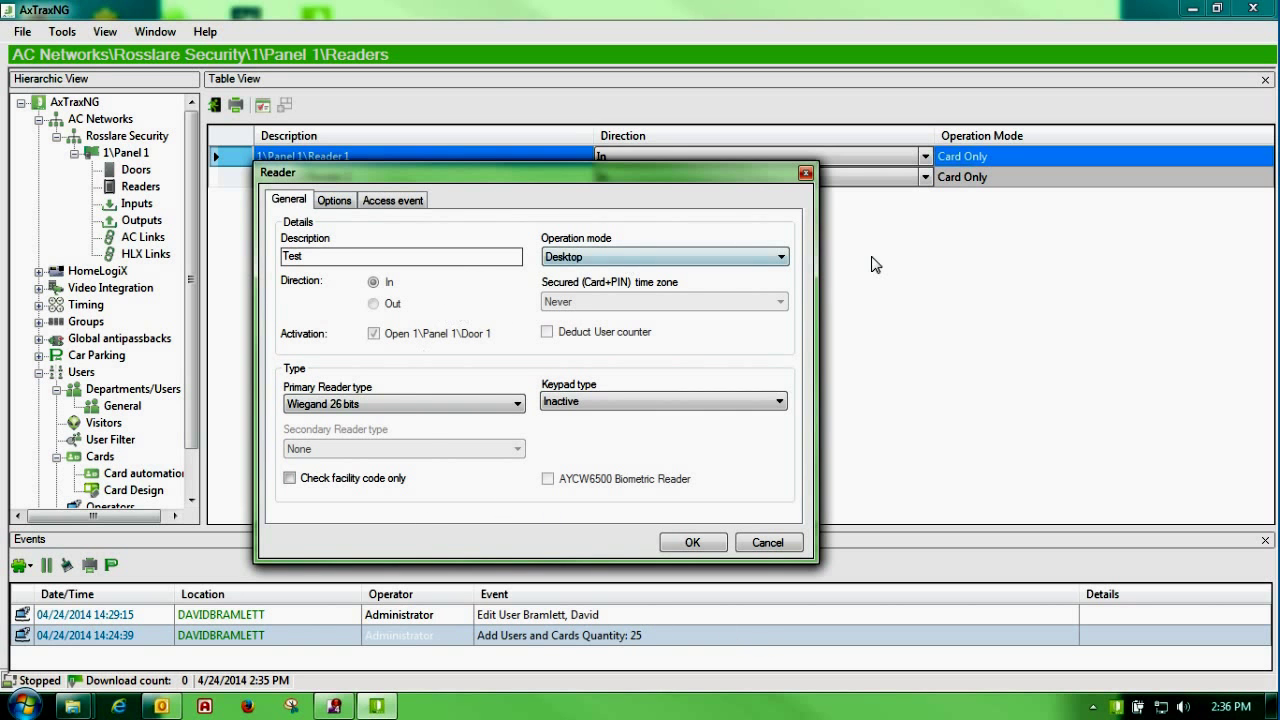
{"action": "left_click", "coordinate": [782, 257]}
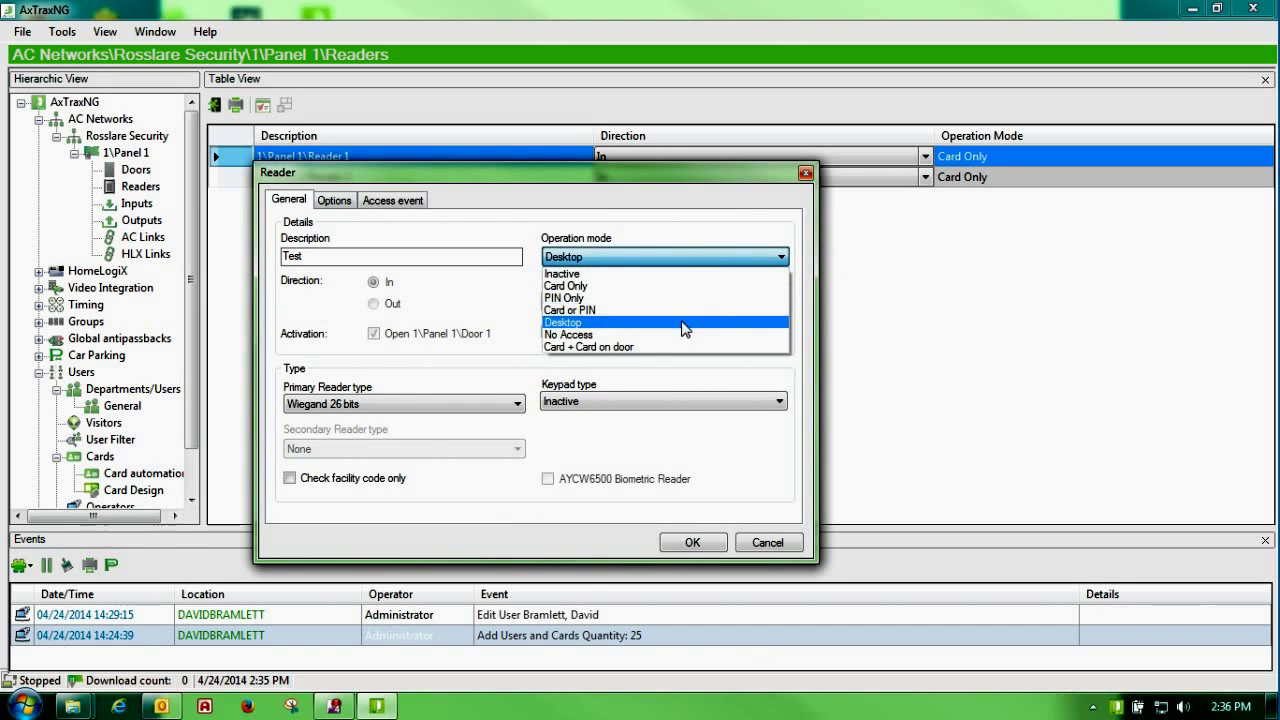
{"action": "left_click", "coordinate": [673, 335]}
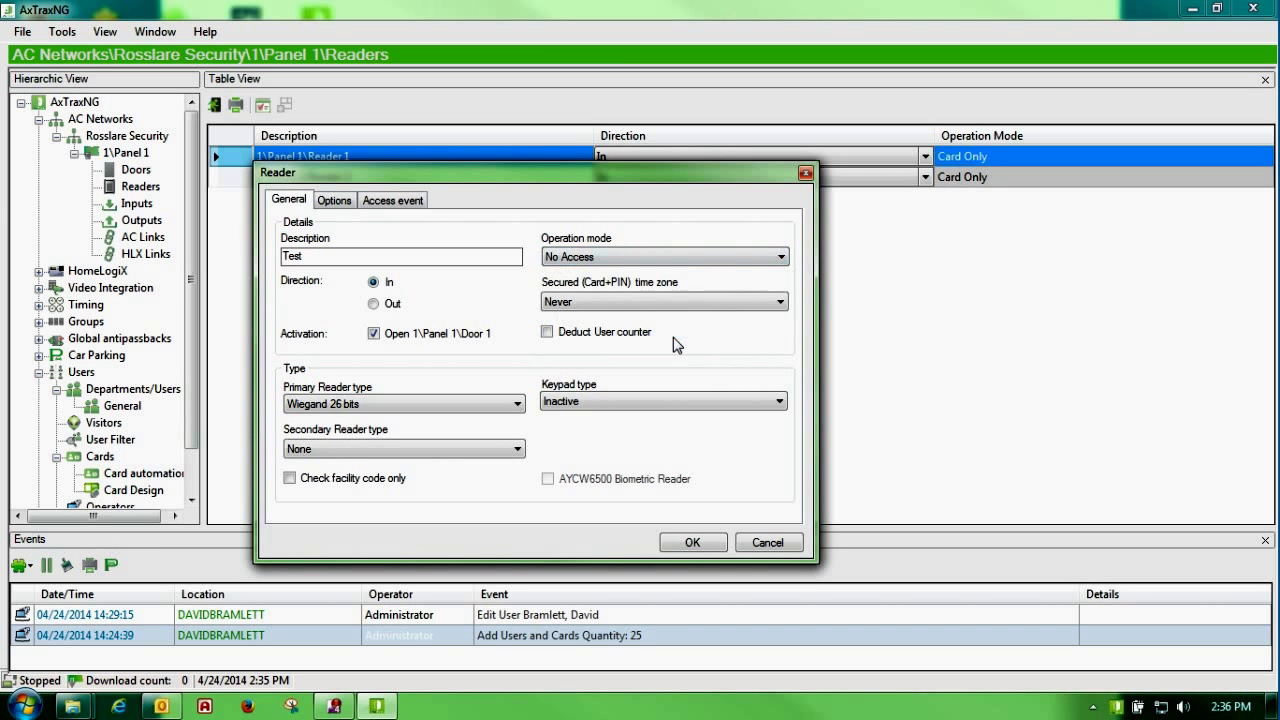
Step: Switch Reader 1's operation mode from No Access to Card + Card on door
{"action": "left_click", "coordinate": [780, 258]}
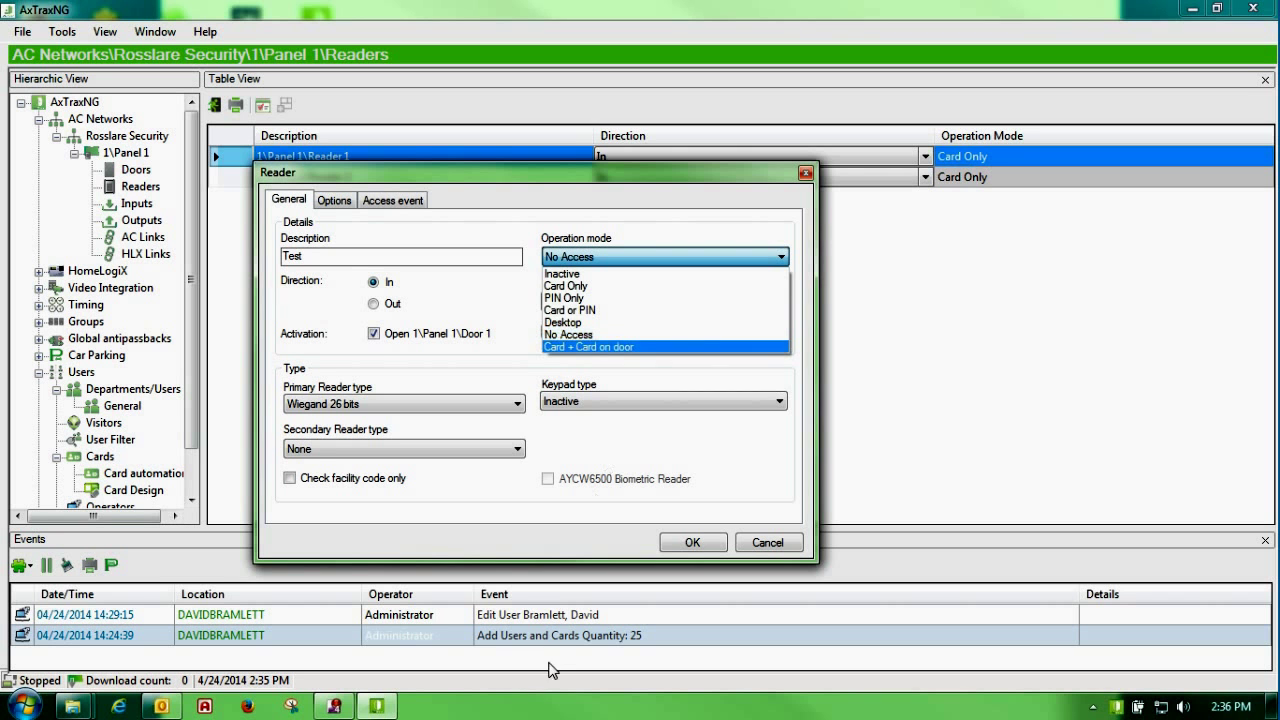
{"action": "left_click", "coordinate": [570, 337]}
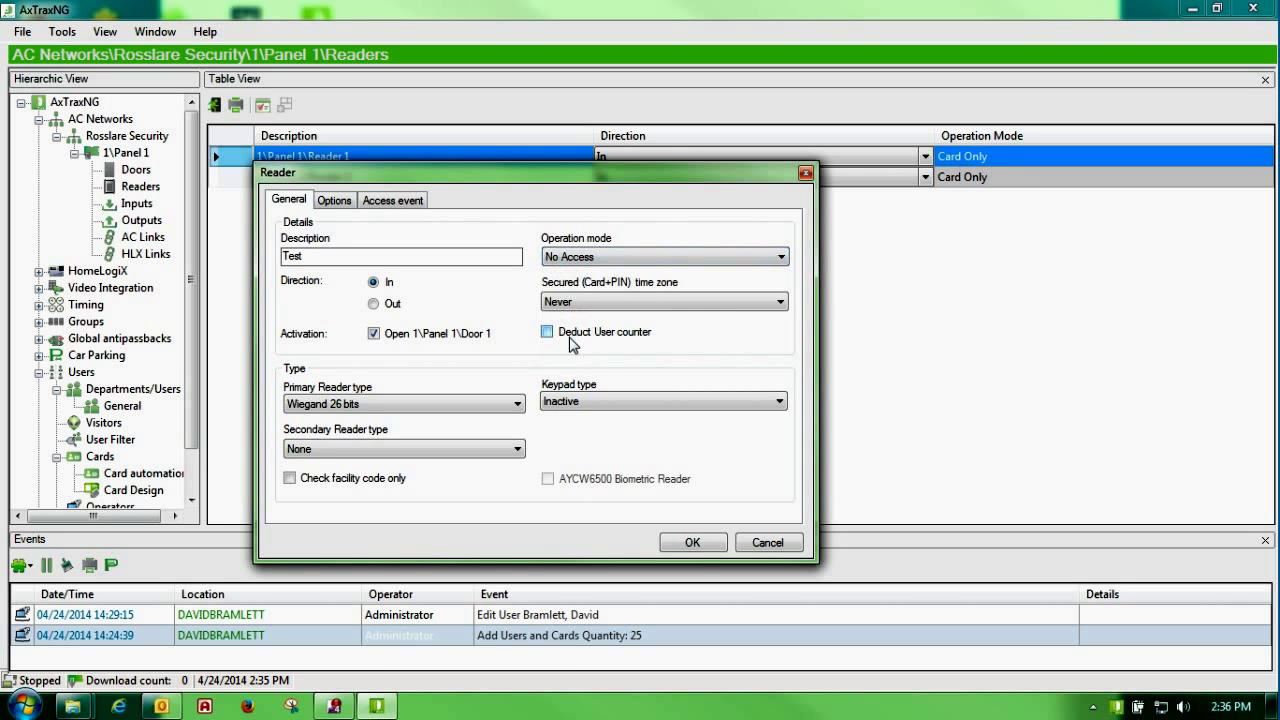
{"action": "left_click", "coordinate": [784, 258]}
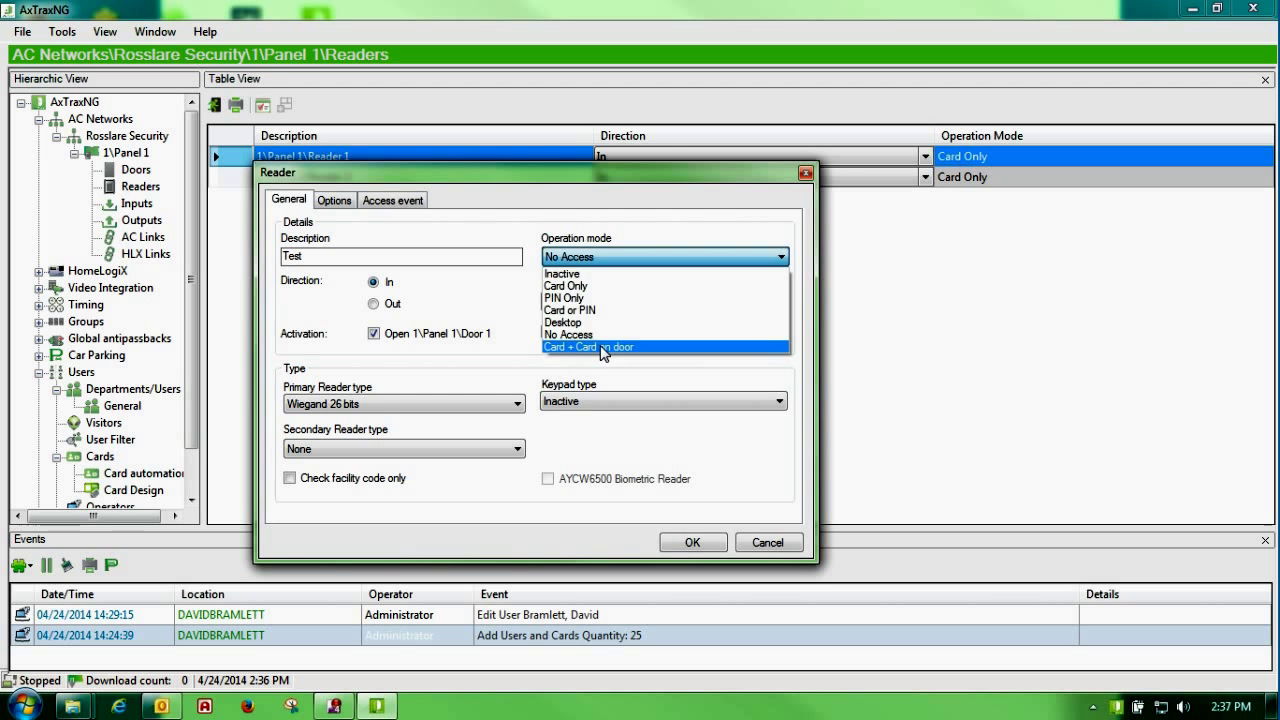
{"action": "left_click", "coordinate": [602, 347]}
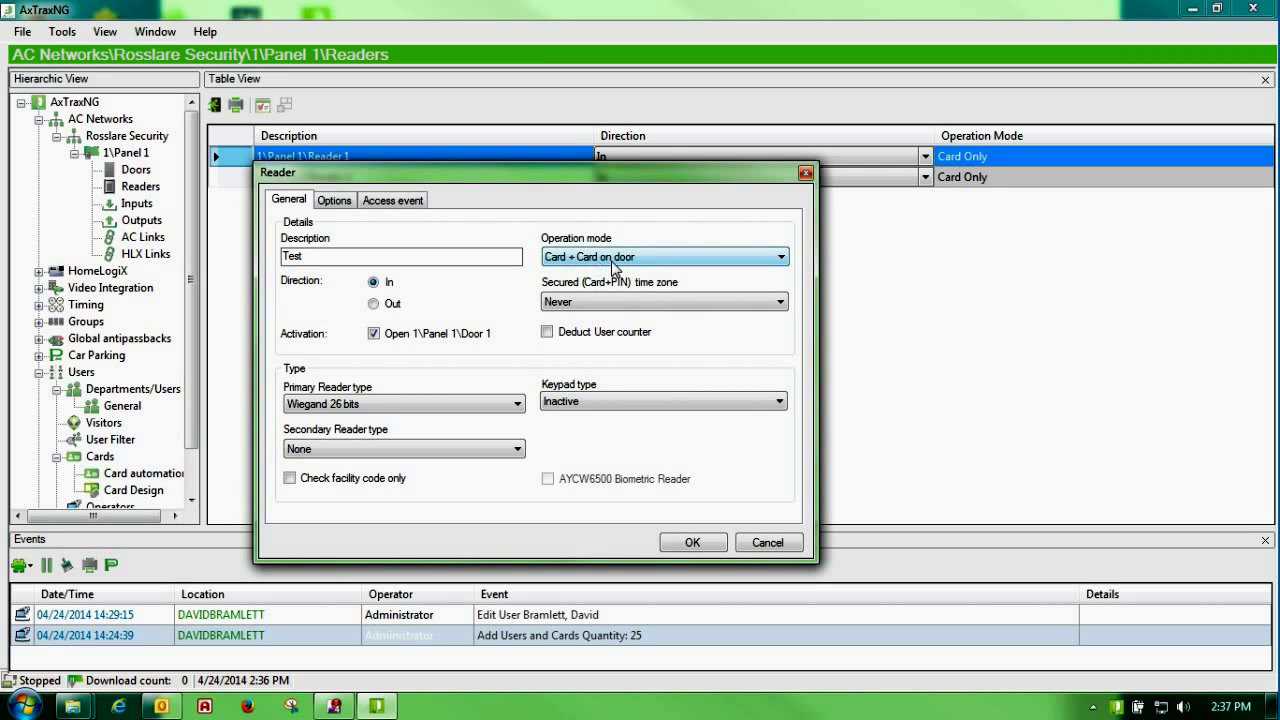
{"action": "left_click", "coordinate": [781, 262]}
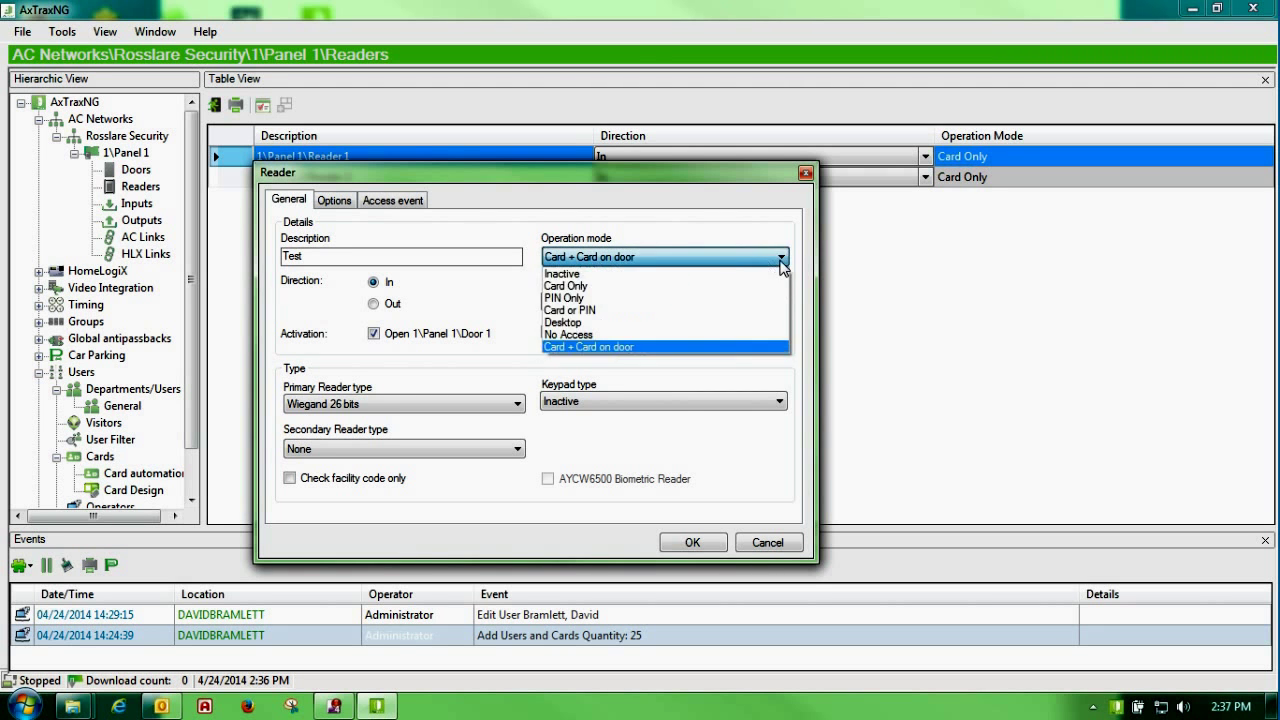
Step: Choose Card or PIN mode, keeping secured time zone Never and user counter deduction off
{"action": "left_click", "coordinate": [618, 310]}
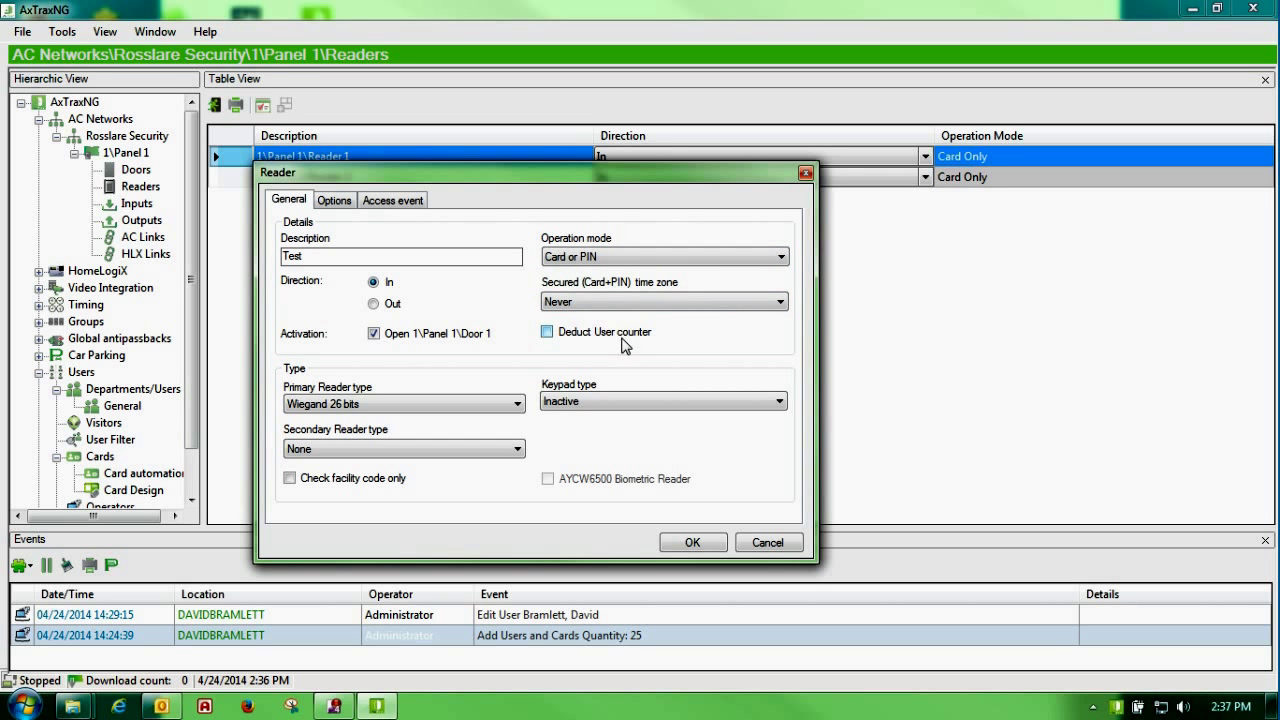
{"action": "left_click", "coordinate": [781, 304]}
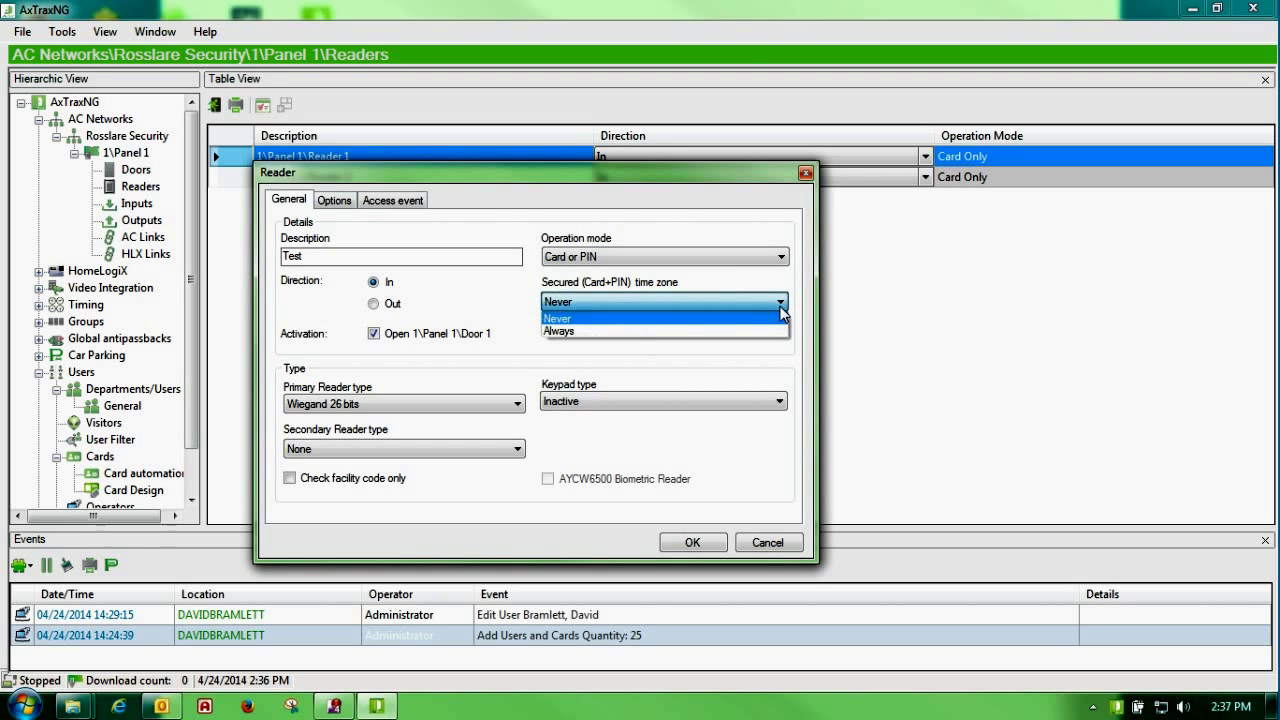
{"action": "left_click", "coordinate": [723, 302]}
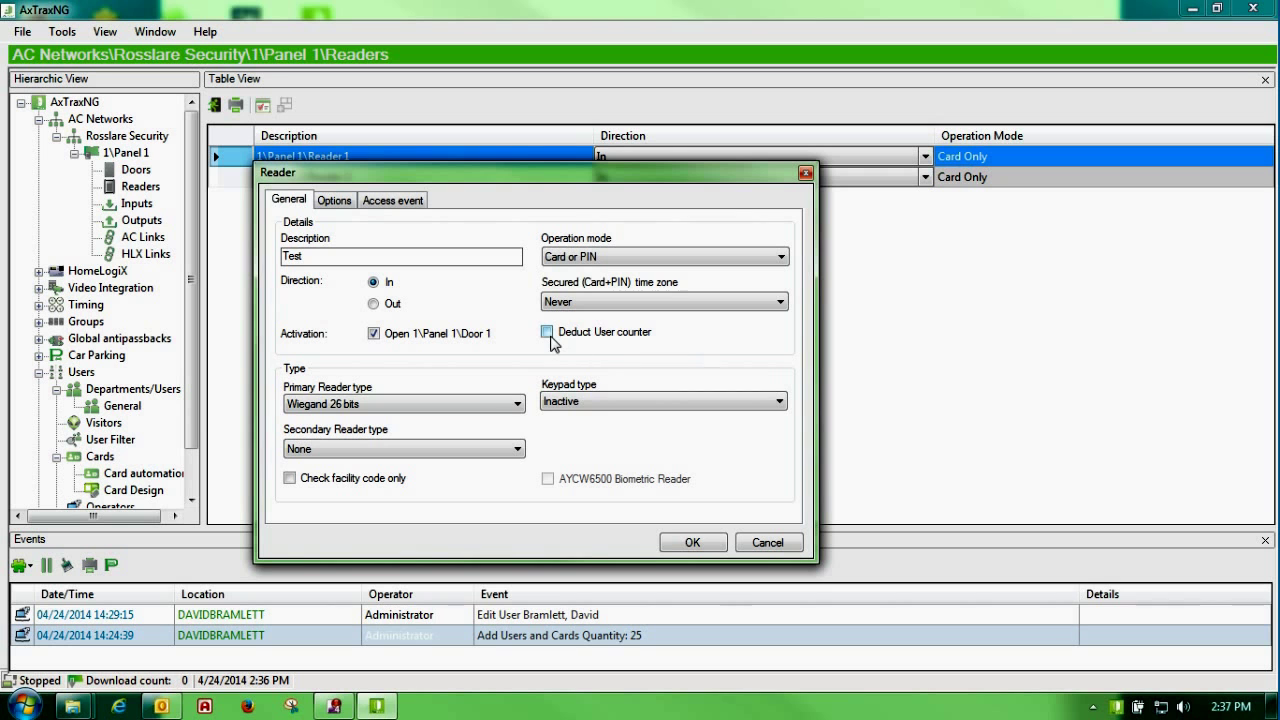
{"action": "left_click", "coordinate": [549, 334]}
{"action": "left_click", "coordinate": [547, 334]}
{"action": "left_click", "coordinate": [779, 404]}
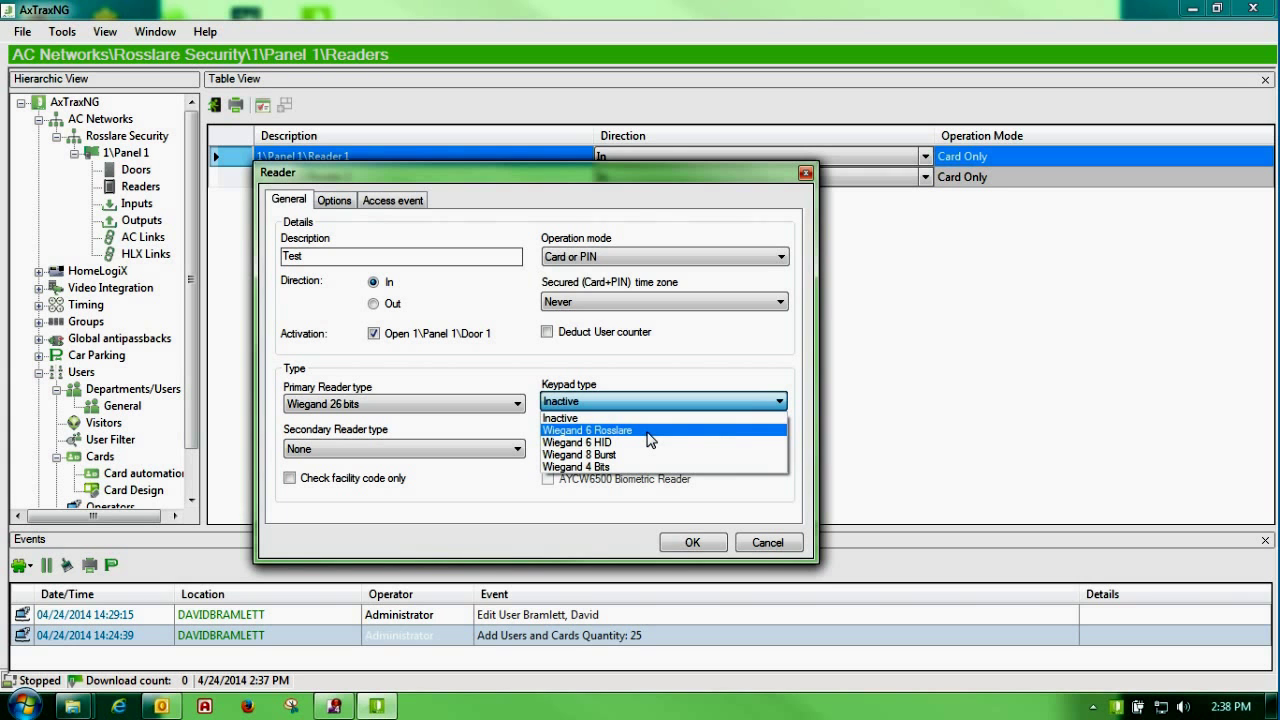
Step: Try Clock and Data reader type and AYCW6500 biometric, reverting to Wiegand 26 bits, non-biometric
{"action": "left_click", "coordinate": [649, 439]}
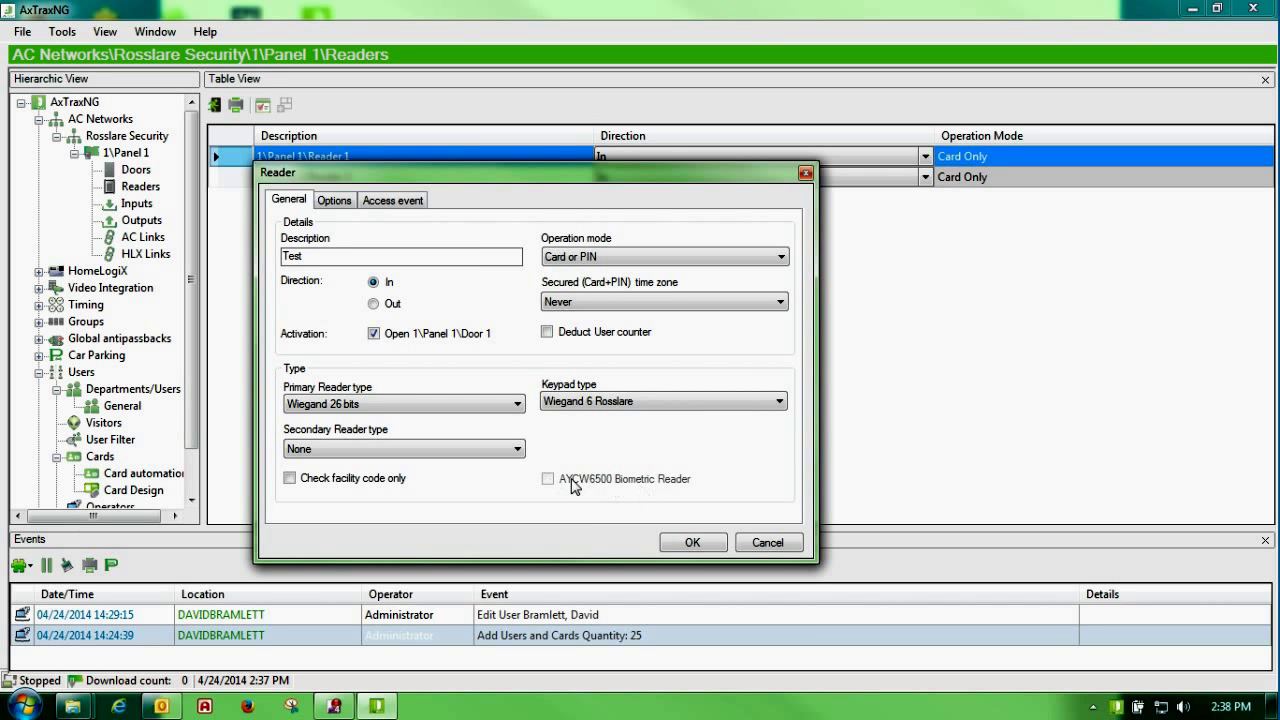
{"action": "left_click", "coordinate": [519, 403]}
{"action": "left_click", "coordinate": [421, 441]}
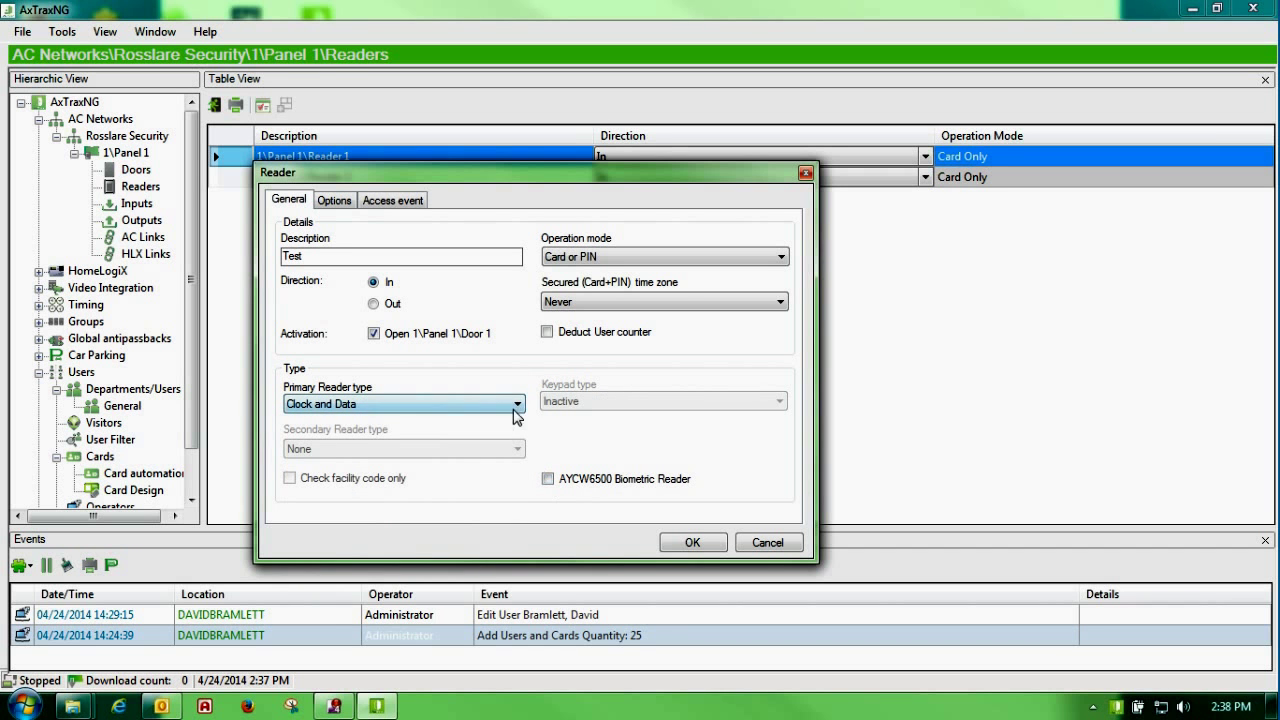
{"action": "left_click", "coordinate": [519, 403]}
{"action": "left_click", "coordinate": [409, 429]}
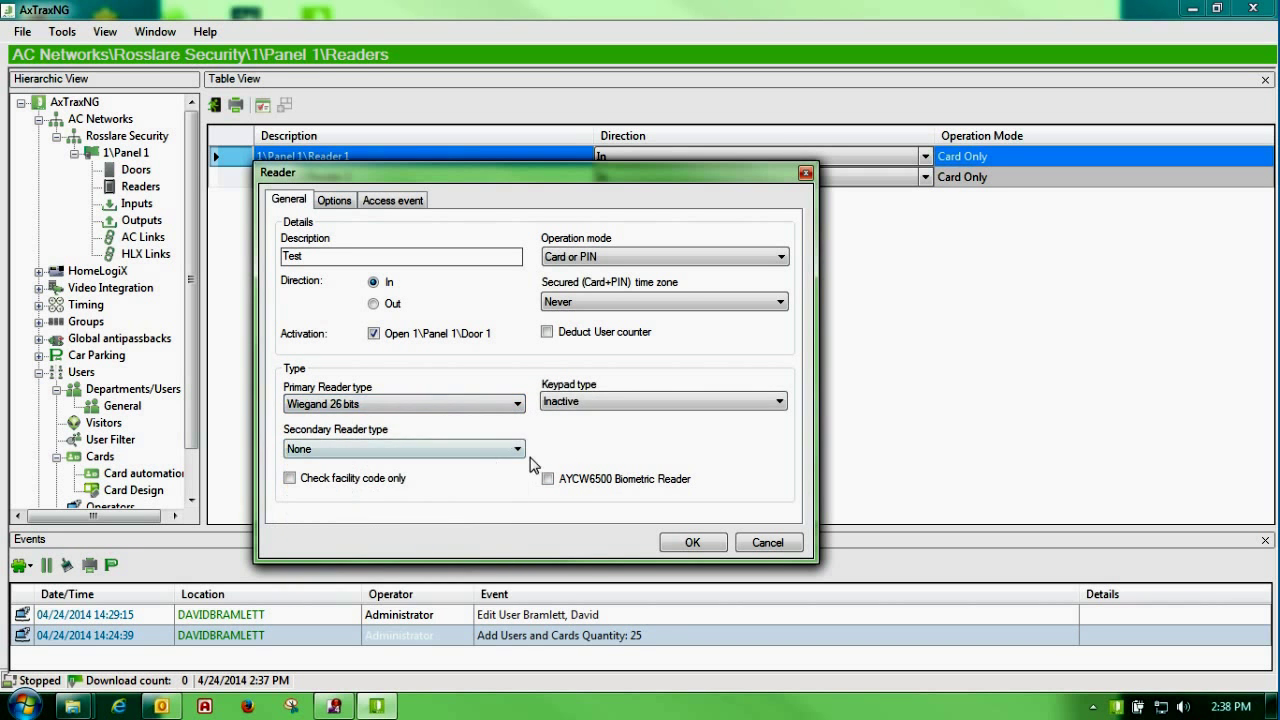
{"action": "left_click", "coordinate": [547, 479]}
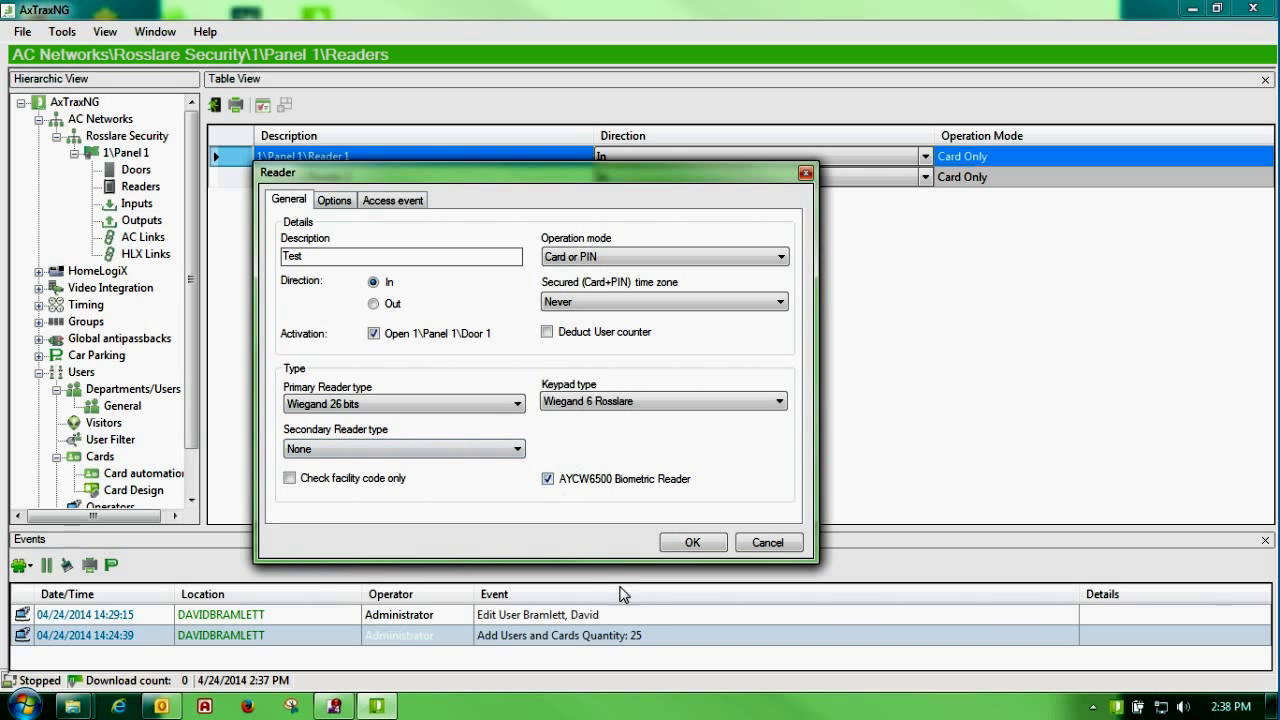
{"action": "left_click", "coordinate": [549, 480]}
Step: Show the reader's Options tab and keep automatic antipassback at Never
{"action": "left_click", "coordinate": [333, 201]}
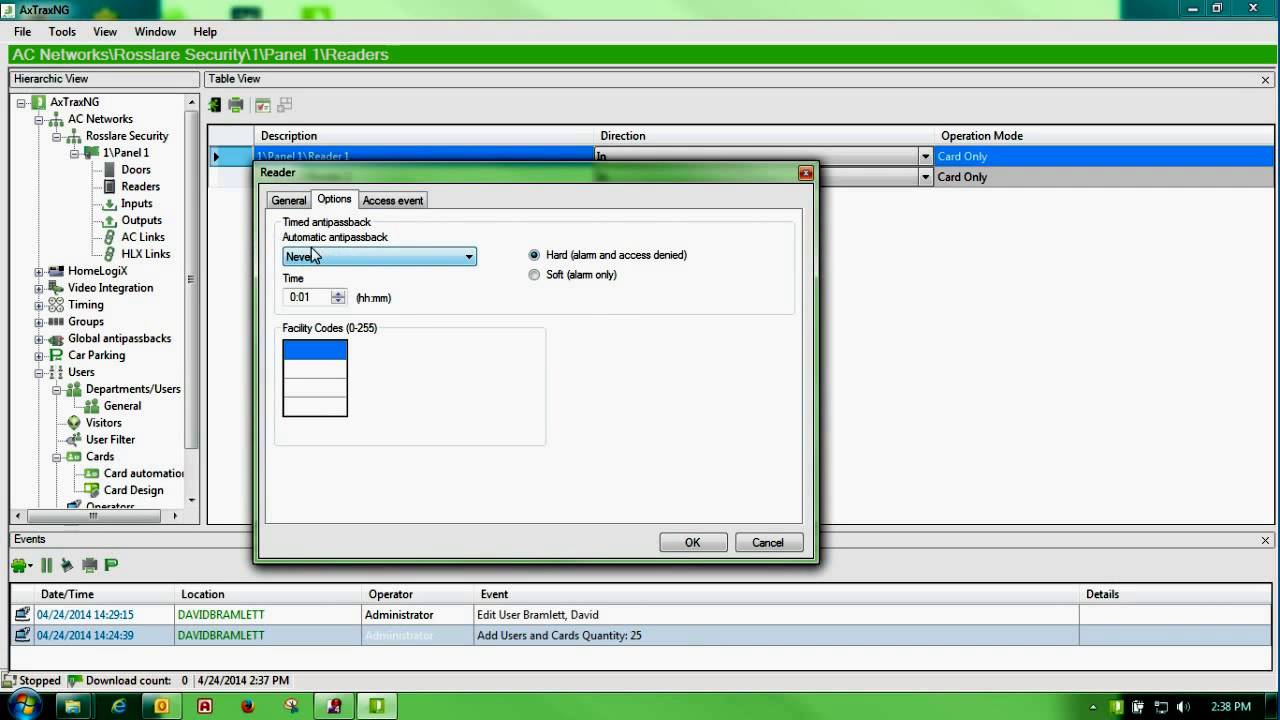
{"action": "left_click", "coordinate": [467, 258]}
{"action": "left_click", "coordinate": [468, 273]}
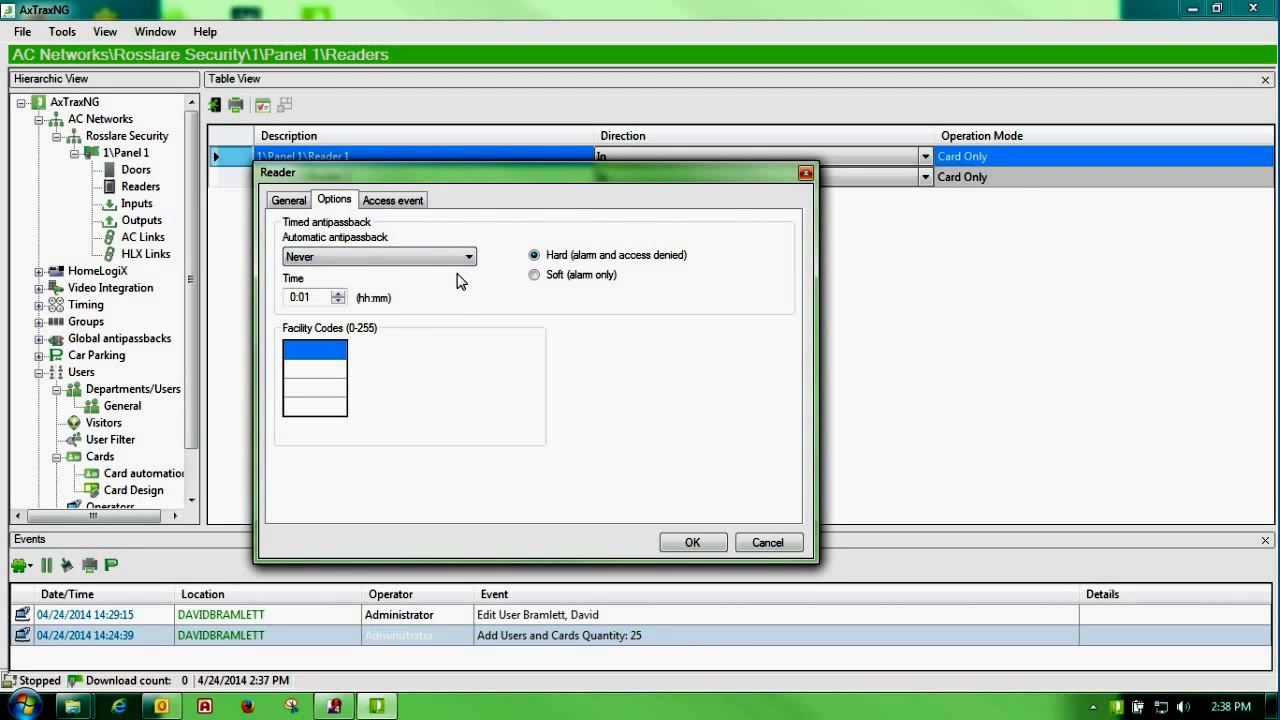
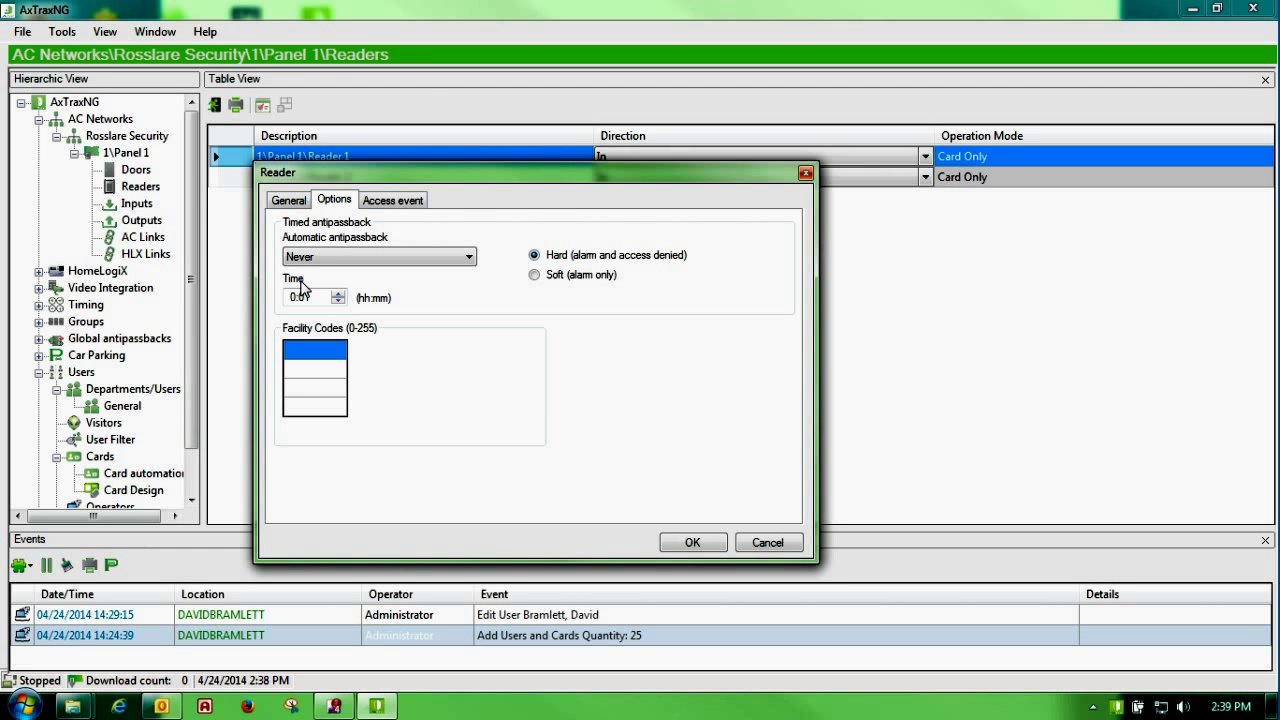
Step: Turn on the Access Granted pop-up and switch its closing between Manually and By timer
{"action": "left_click", "coordinate": [371, 206]}
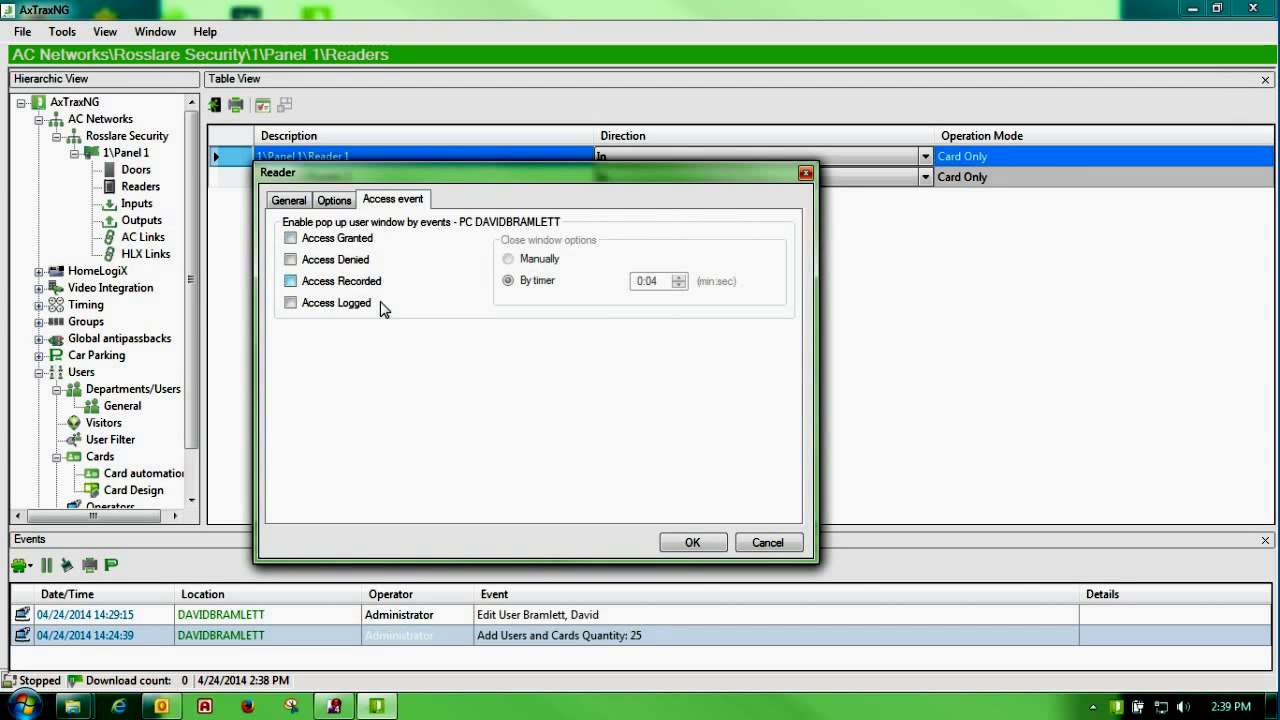
{"action": "left_click", "coordinate": [290, 239]}
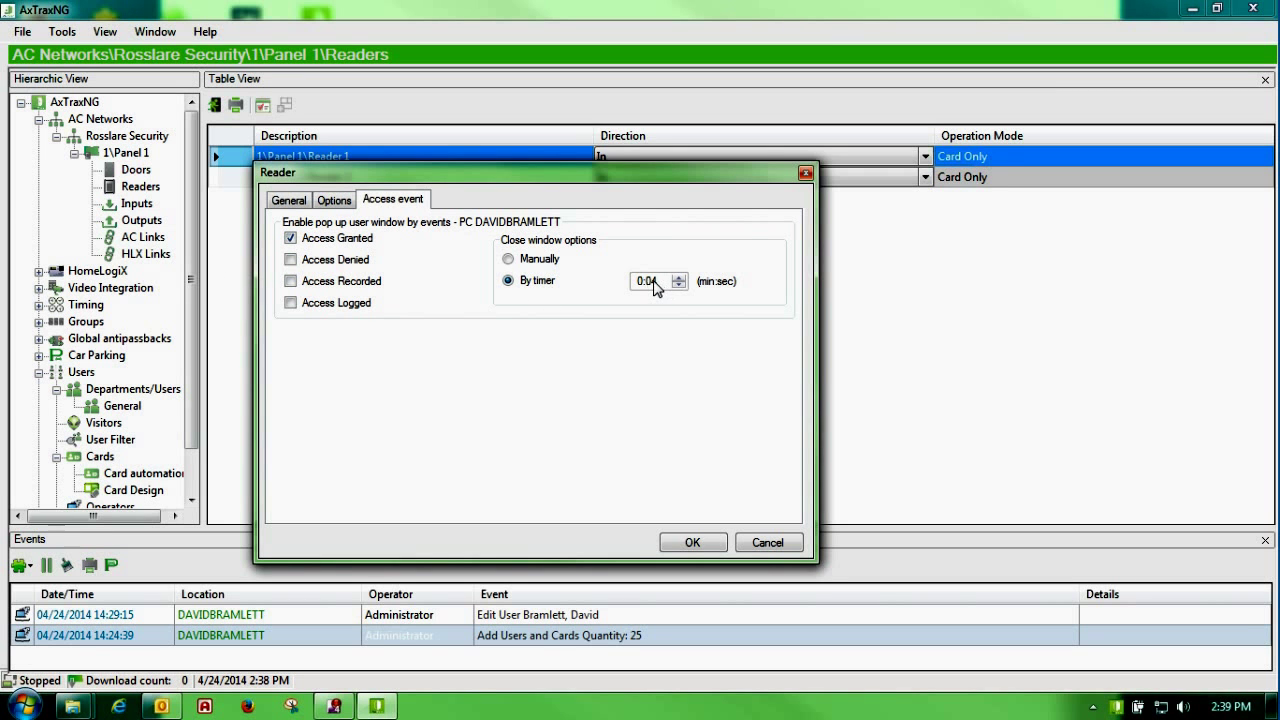
{"action": "left_click", "coordinate": [530, 262]}
{"action": "left_click", "coordinate": [524, 280]}
Step: Try to confirm, dismiss the keypad-type error, and cancel the Reader dialog without saving
{"action": "left_click", "coordinate": [686, 542]}
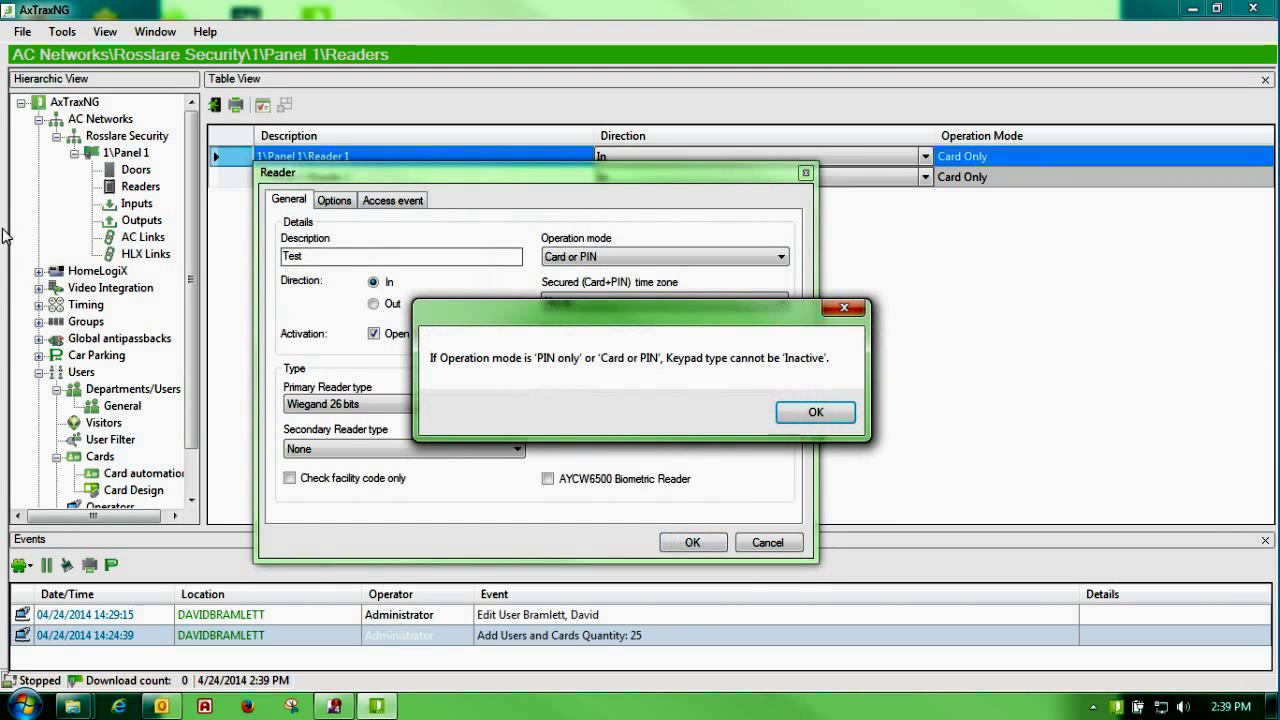
{"action": "left_click", "coordinate": [815, 412]}
{"action": "left_click", "coordinate": [749, 543]}
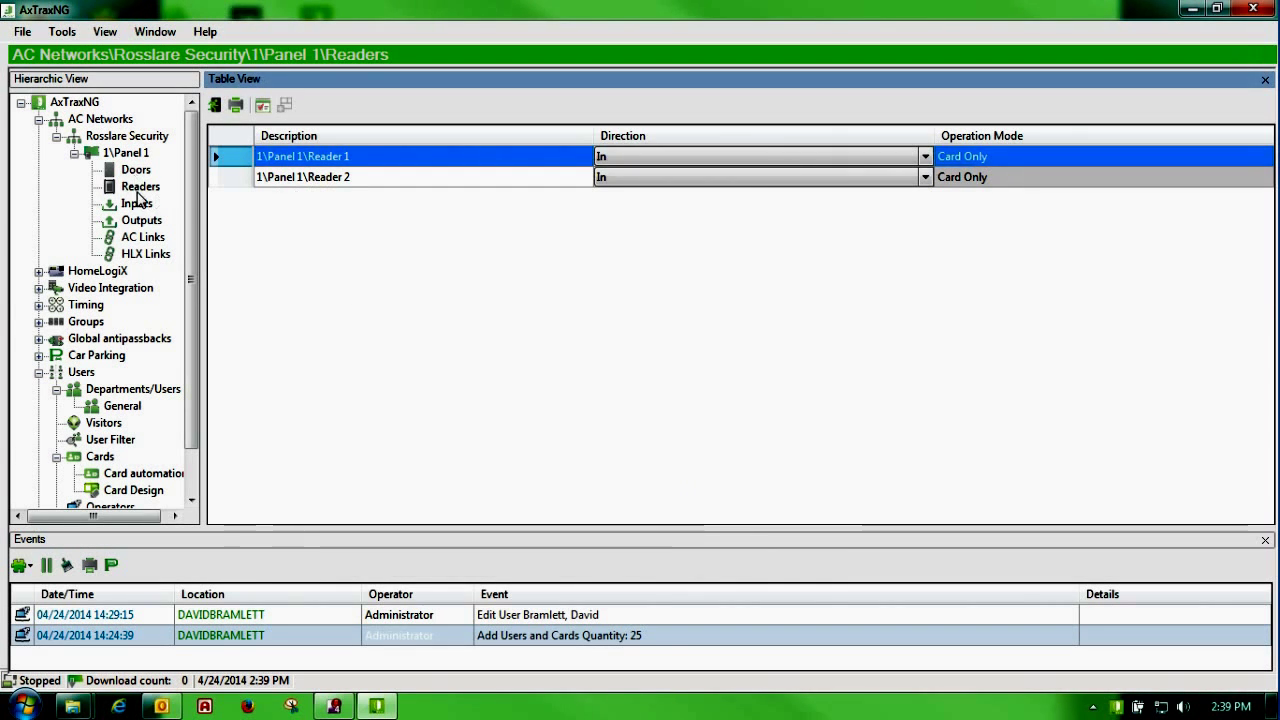
{"action": "left_click", "coordinate": [141, 206]}
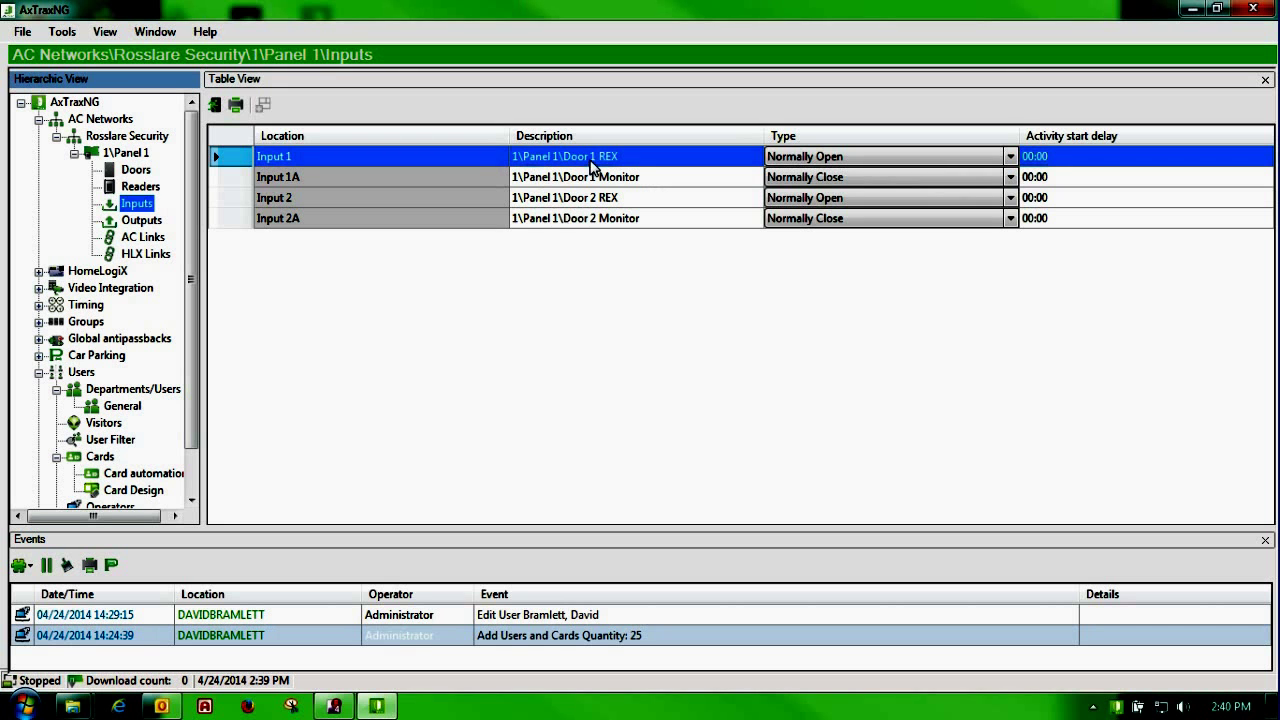
Step: Review Input 1's type and keep it Normally Open
{"action": "left_click", "coordinate": [1010, 157]}
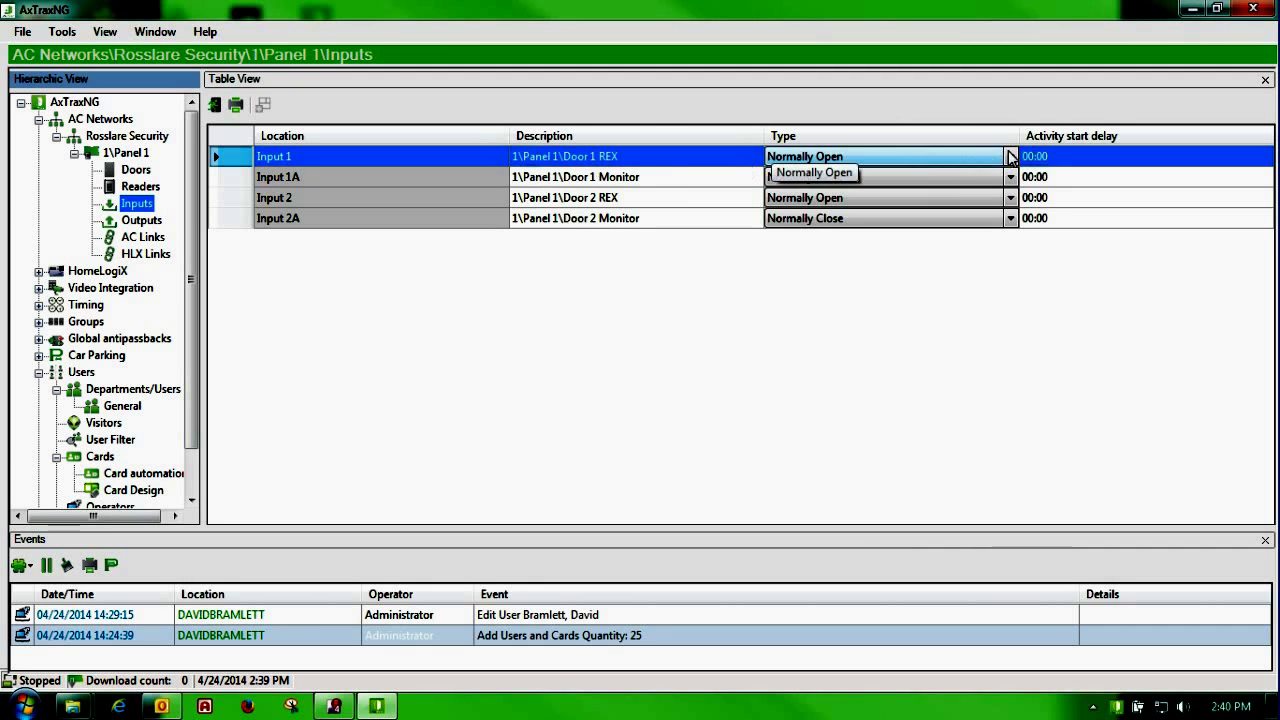
{"action": "left_click", "coordinate": [1010, 157]}
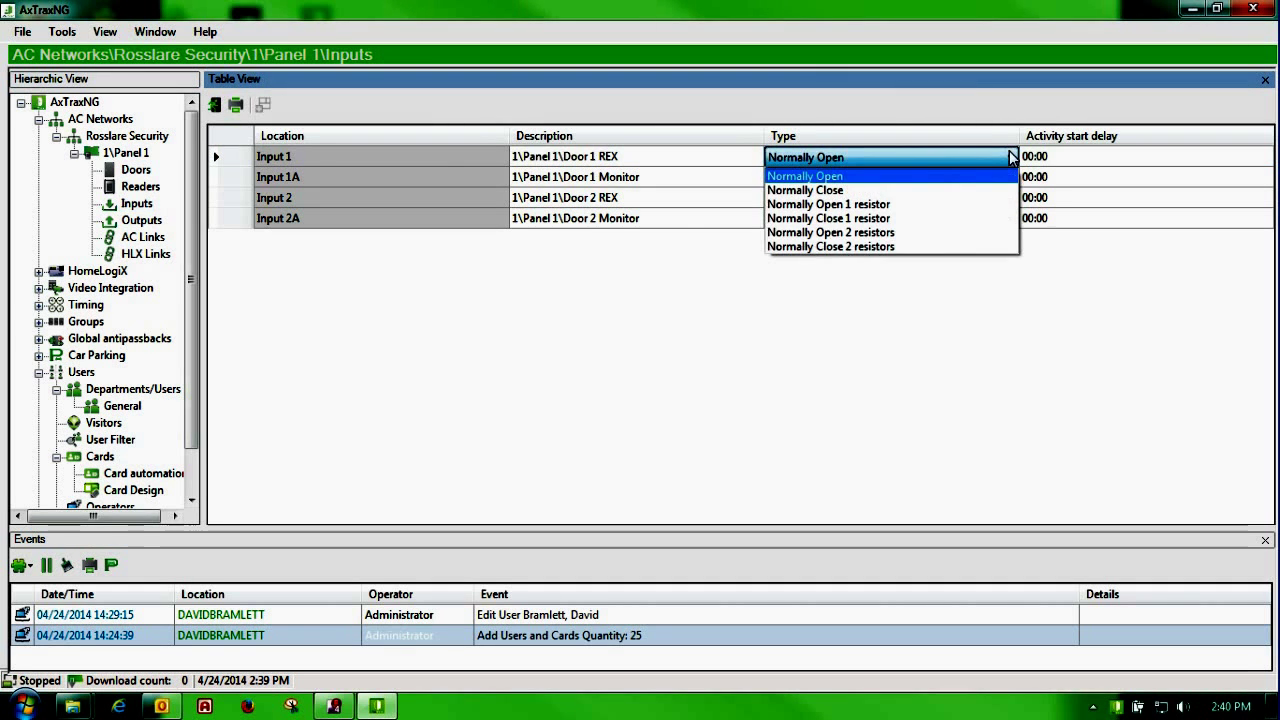
{"action": "left_click", "coordinate": [900, 183]}
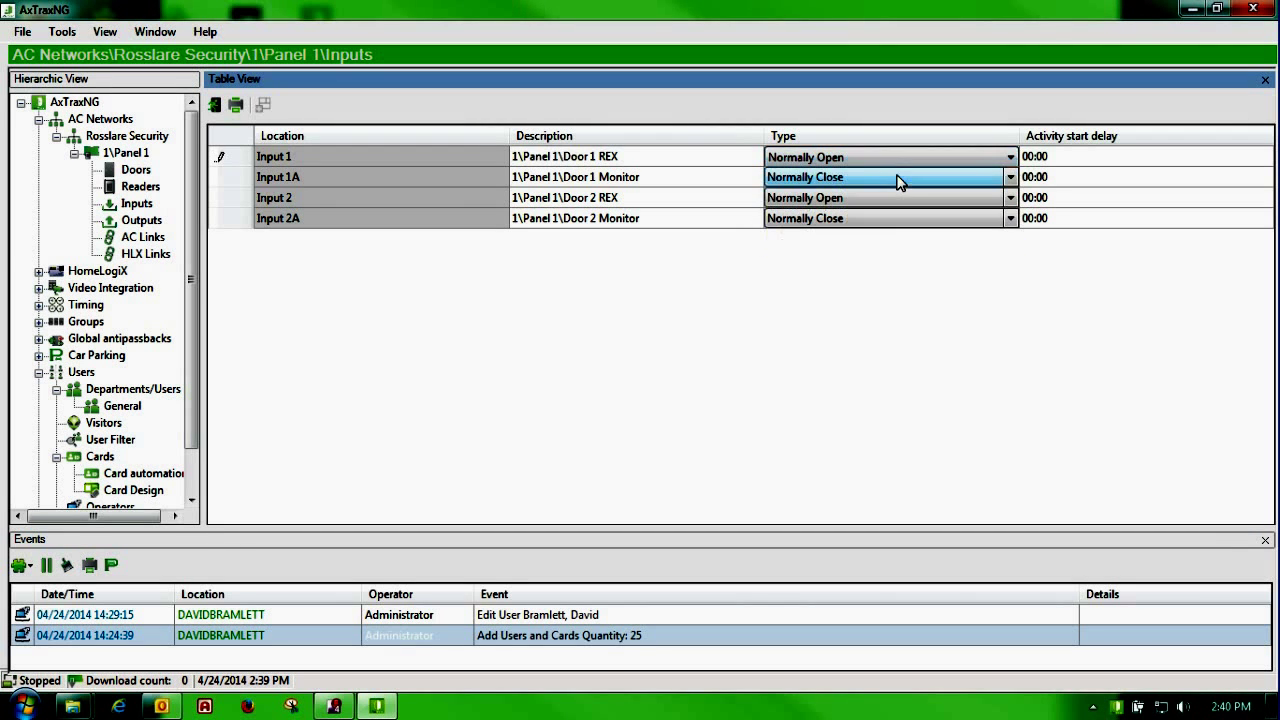
{"action": "left_click", "coordinate": [1053, 163]}
{"action": "left_click", "coordinate": [1053, 163]}
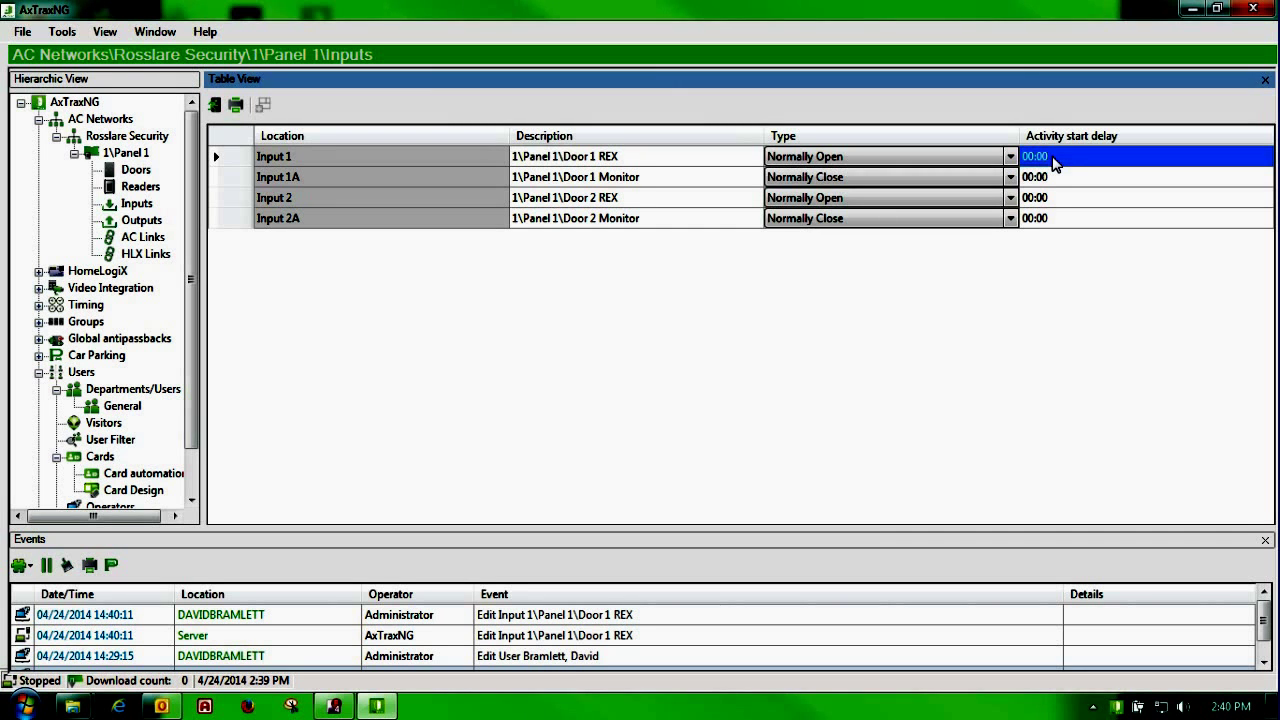
Step: Look over Panel 1's outputs, selecting Output 1A, then show the empty AC Links table
{"action": "left_click", "coordinate": [135, 222]}
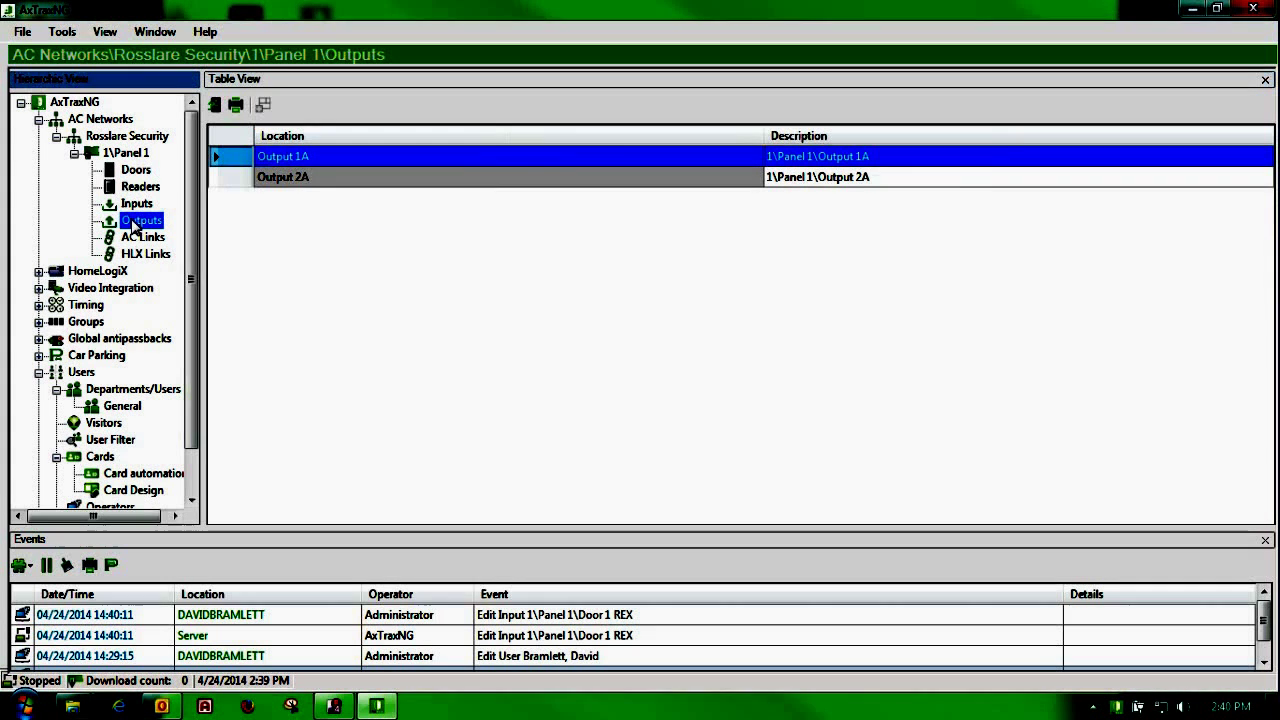
{"action": "left_click", "coordinate": [328, 157]}
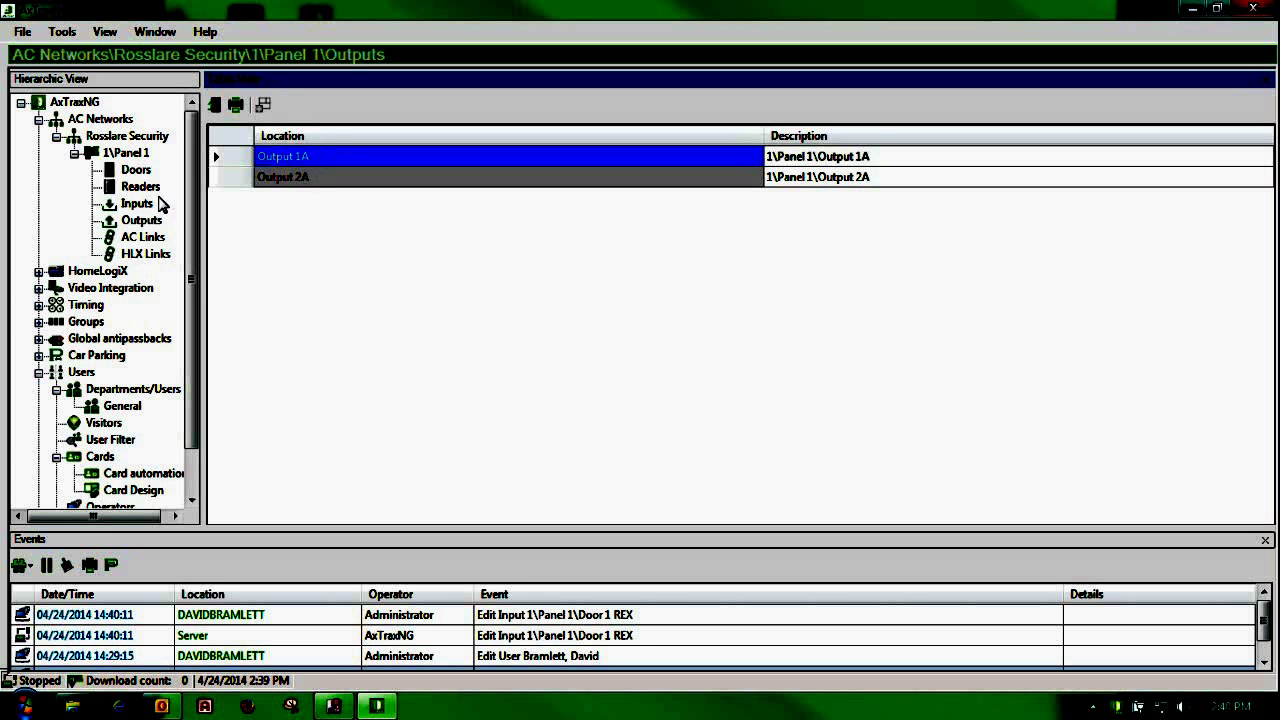
{"action": "left_click", "coordinate": [157, 243]}
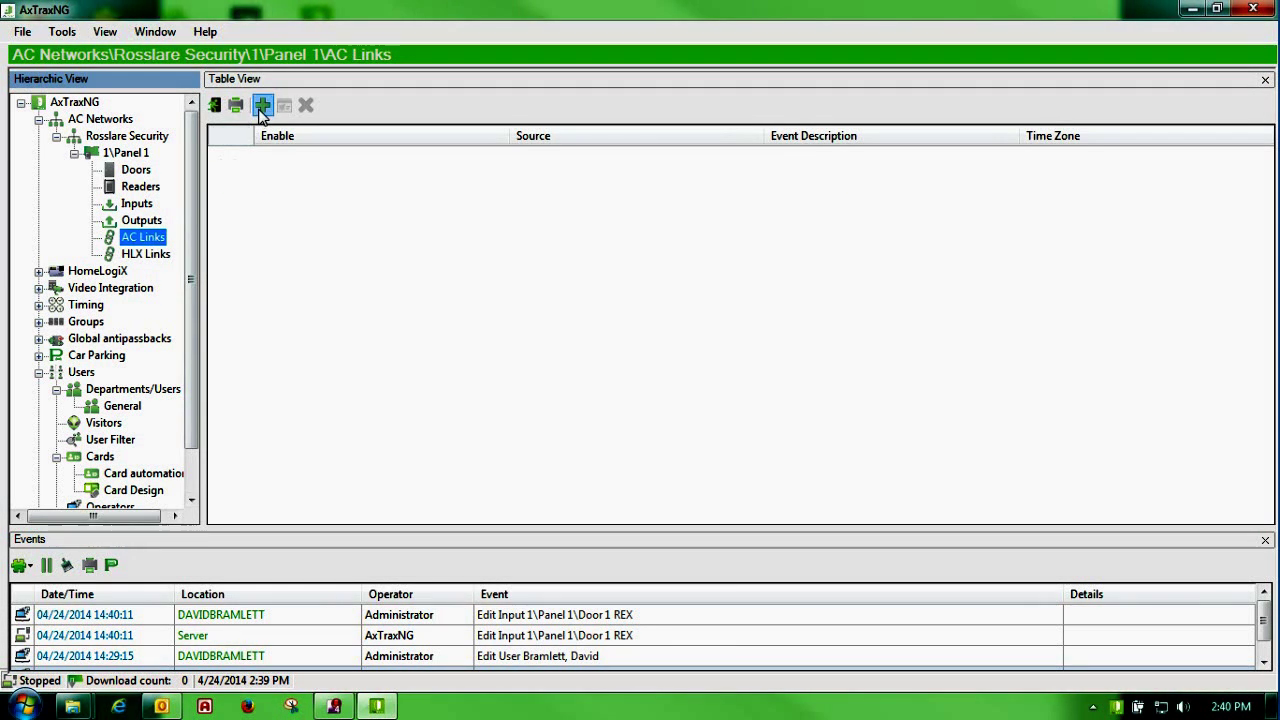
{"action": "left_click", "coordinate": [292, 288]}
Step: Start a new AC link with a door as its source type
{"action": "double_click", "coordinate": [292, 288]}
{"action": "left_click_drag", "start_coordinate": [502, 212], "coordinate": [460, 182]}
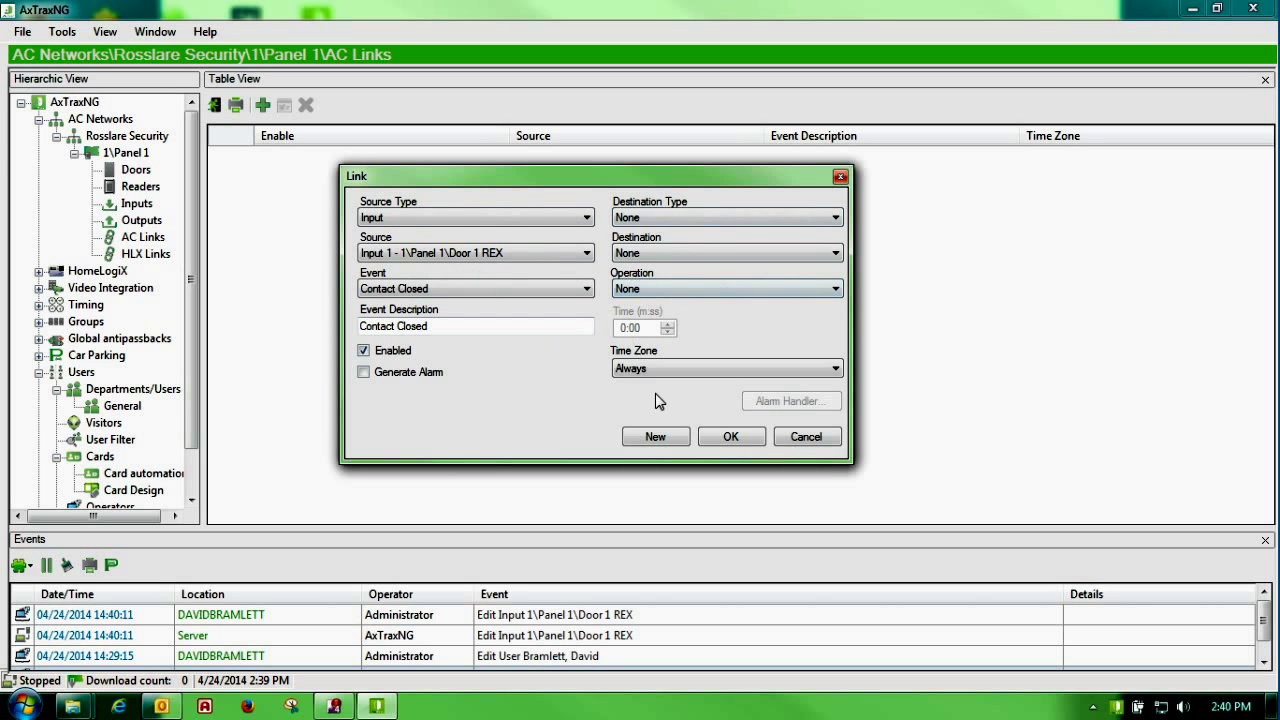
{"action": "left_click", "coordinate": [585, 219]}
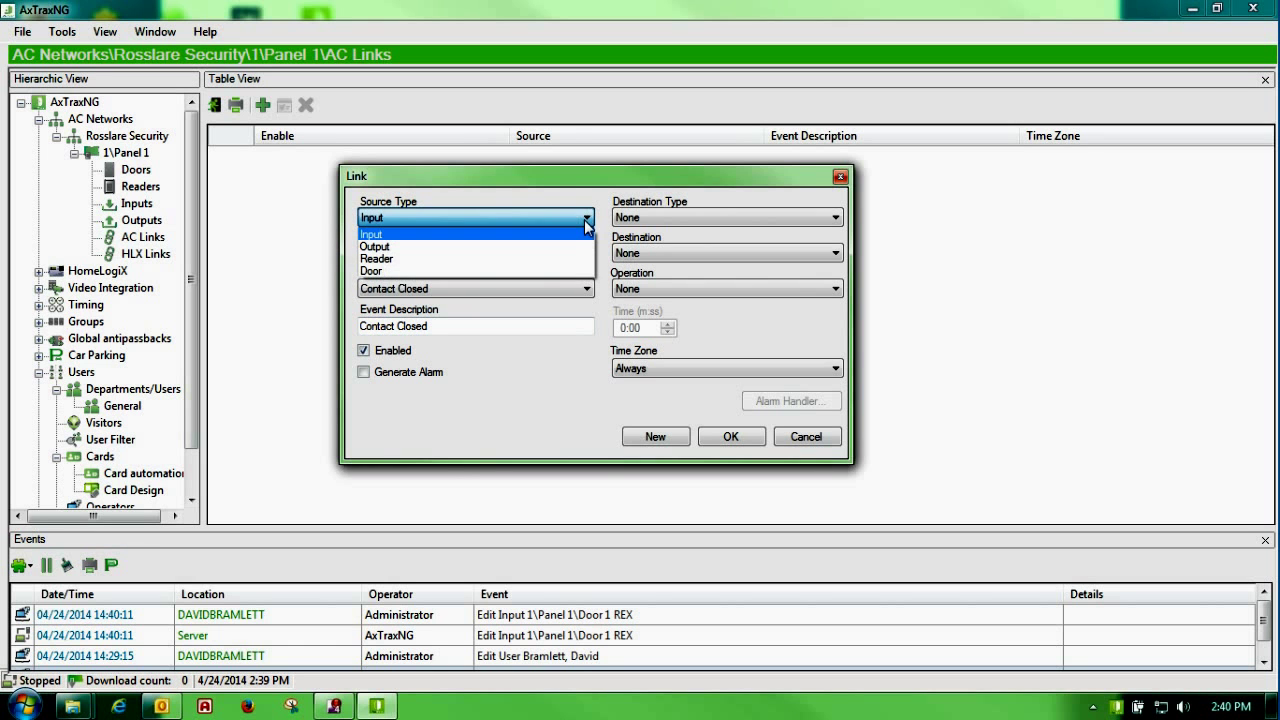
{"action": "left_click", "coordinate": [526, 270]}
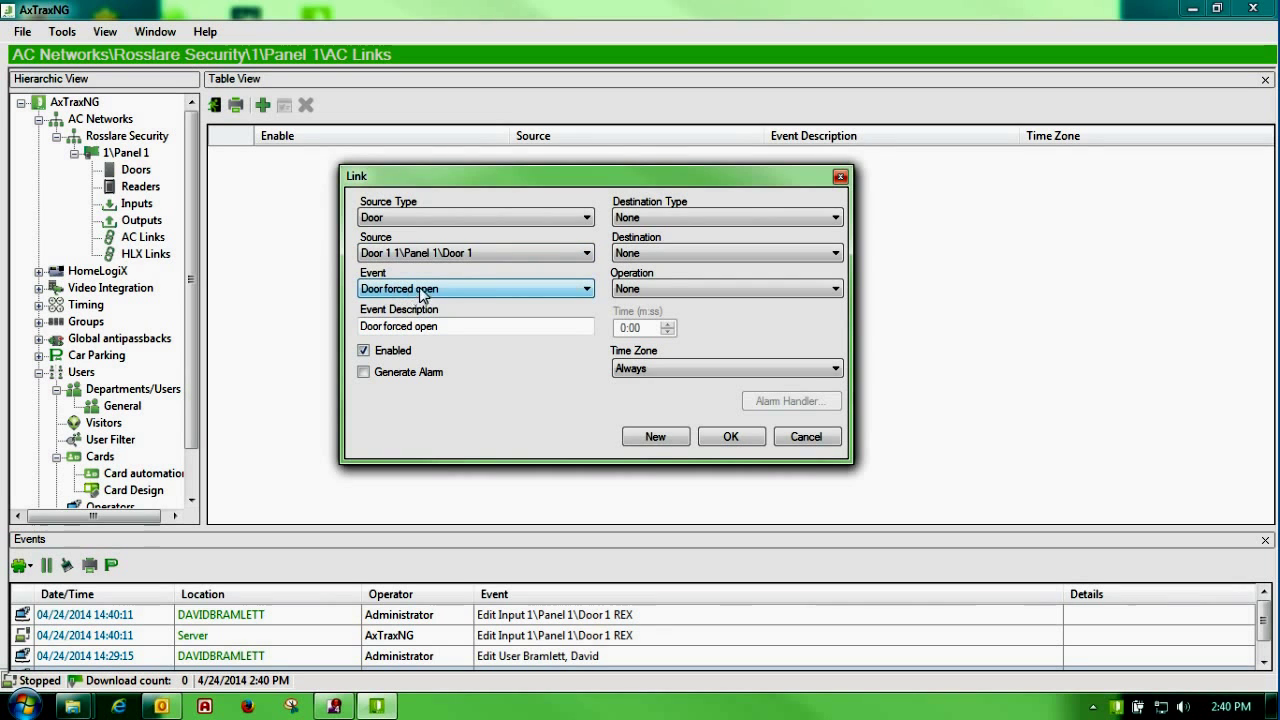
Step: Make the destination the Bell sounder with operation Sounder On, and save the link
{"action": "left_click", "coordinate": [832, 218]}
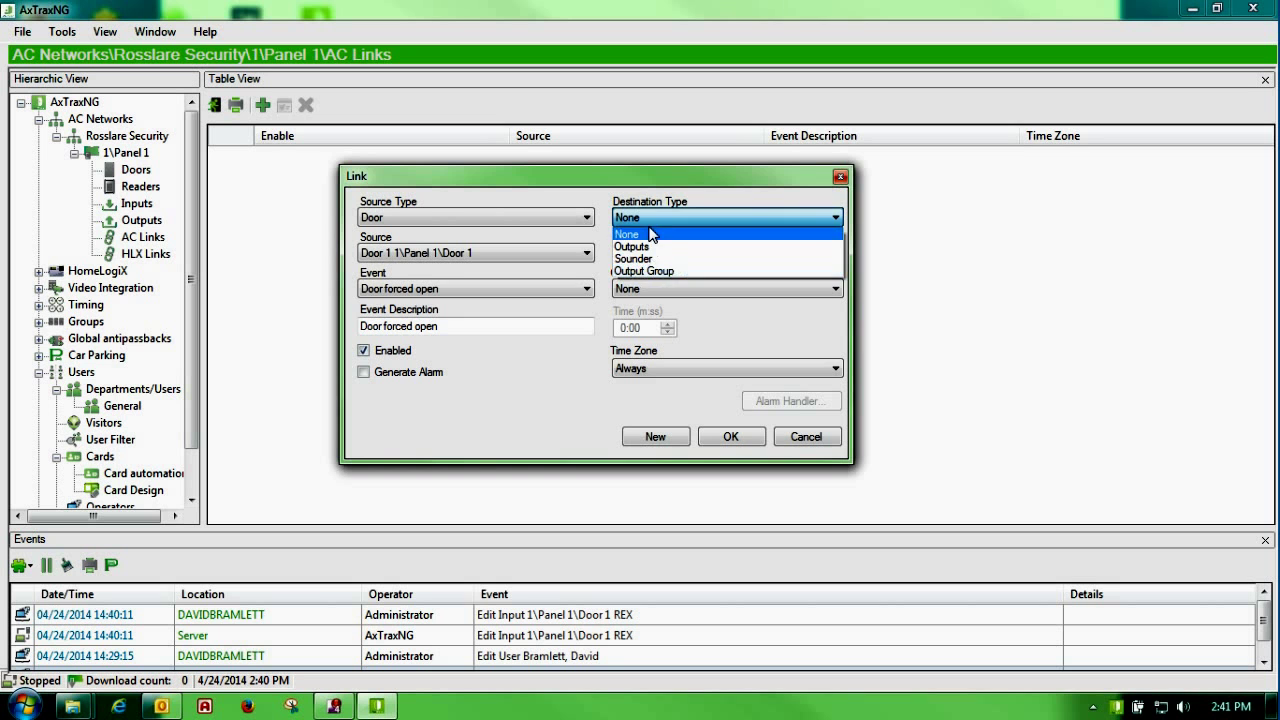
{"action": "left_click", "coordinate": [648, 259]}
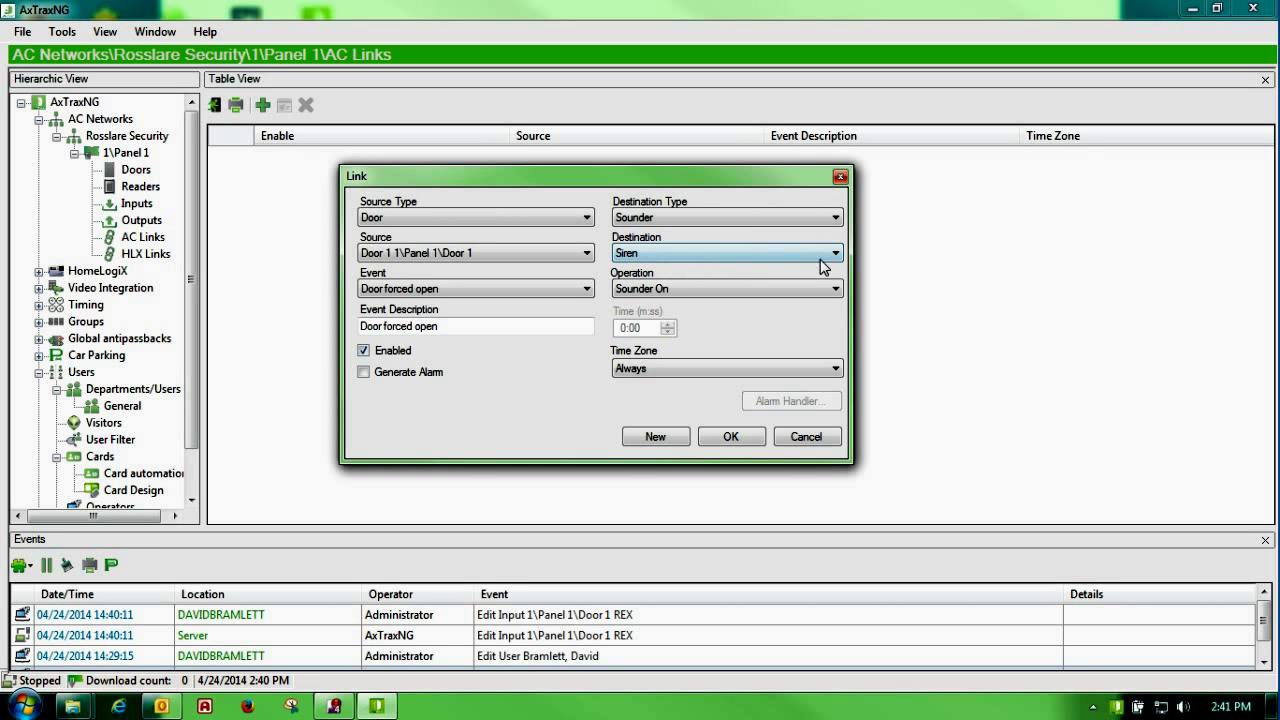
{"action": "left_click", "coordinate": [834, 254]}
{"action": "left_click", "coordinate": [663, 283]}
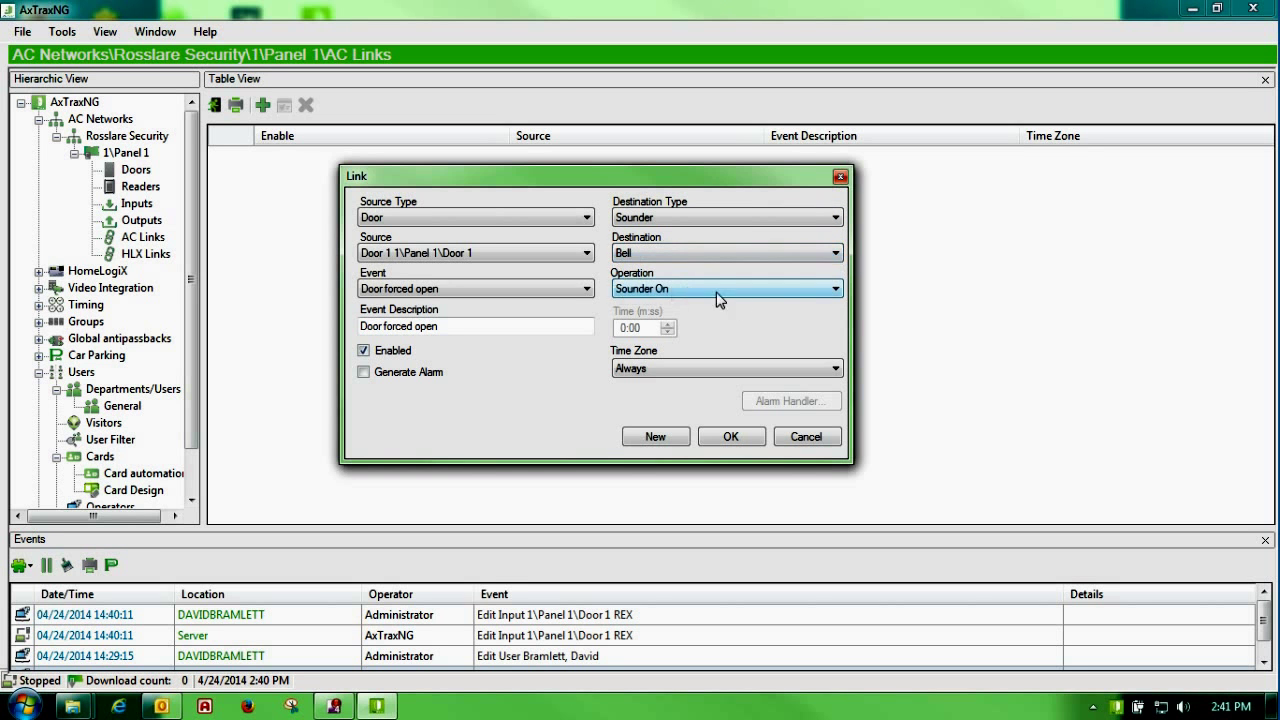
{"action": "left_click", "coordinate": [835, 289]}
{"action": "left_click", "coordinate": [672, 303]}
{"action": "left_click", "coordinate": [727, 438]}
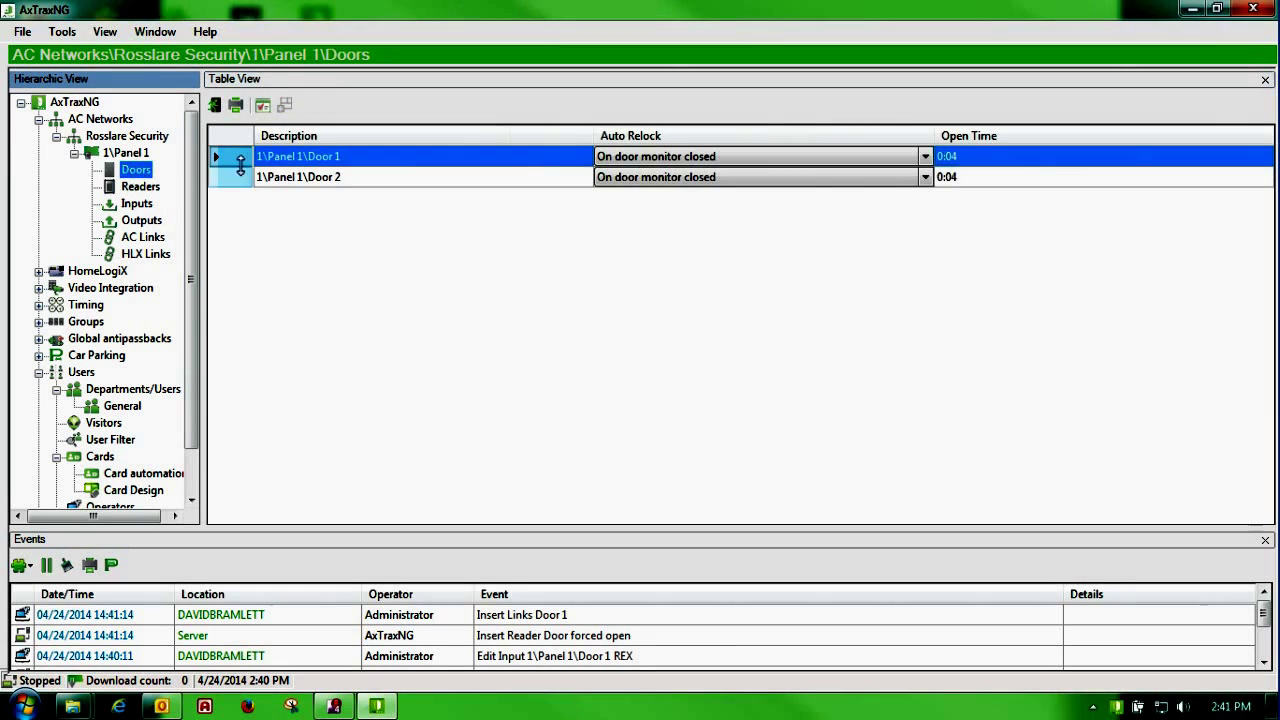
Step: Tick Door 1's Door forced open timer (0:00) and save the door
{"action": "double_click", "coordinate": [240, 165]}
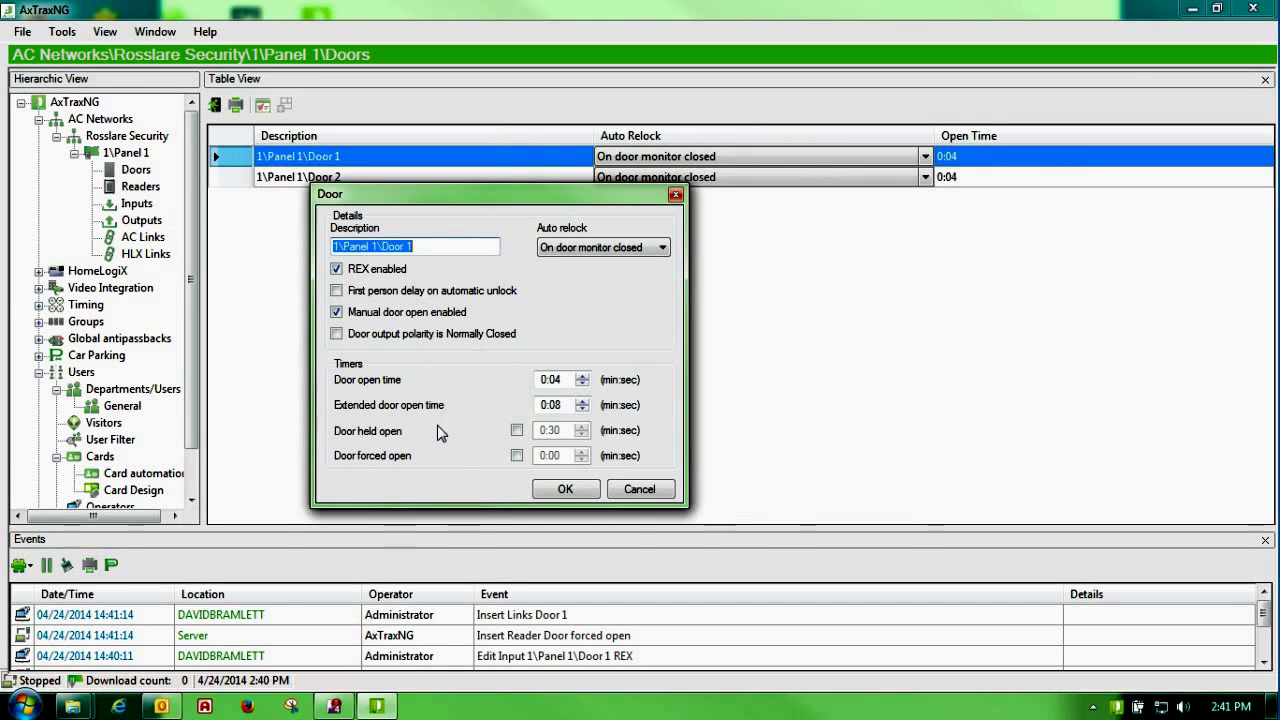
{"action": "left_click", "coordinate": [516, 455]}
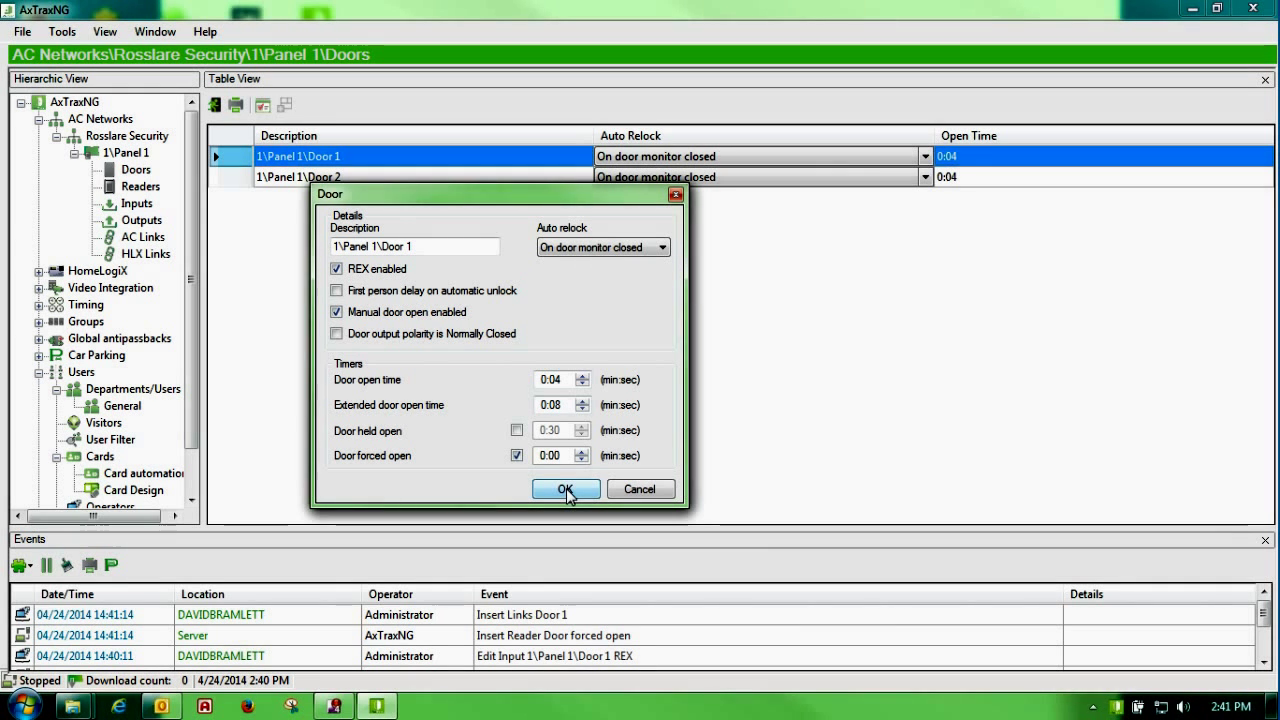
{"action": "left_click", "coordinate": [566, 488]}
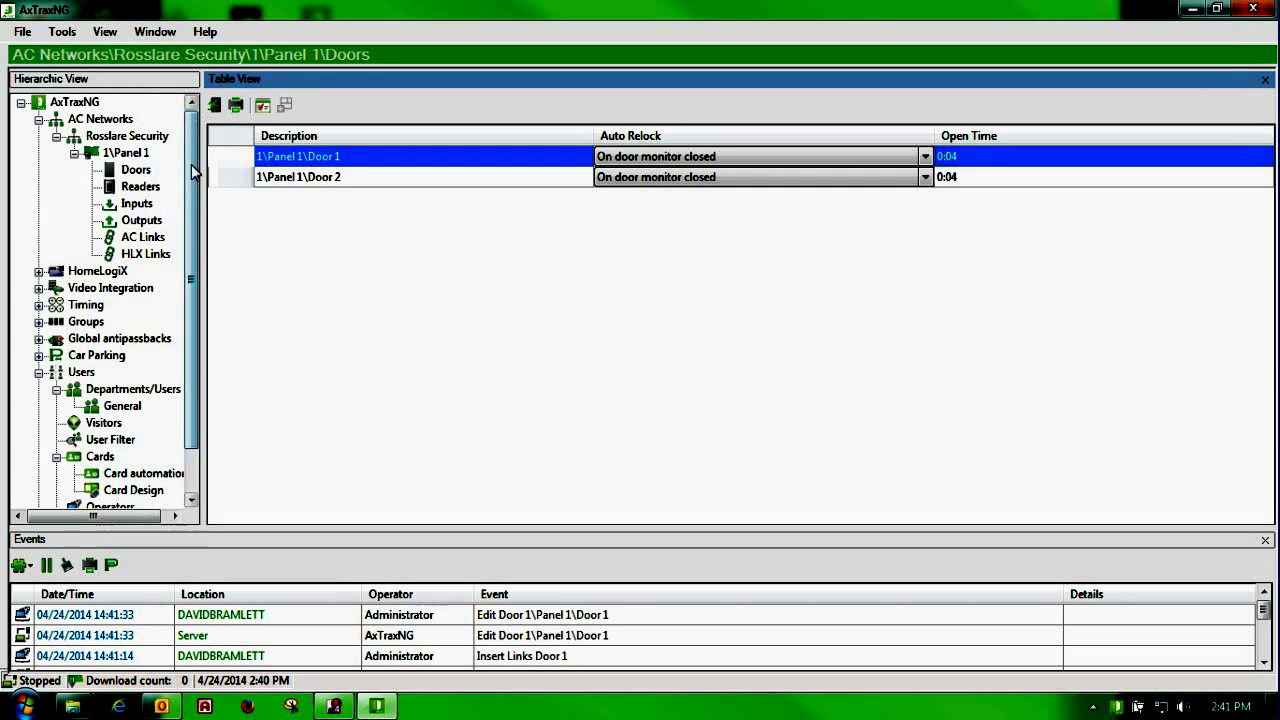
Step: Start another AC link with an output as its source type
{"action": "left_click", "coordinate": [143, 237]}
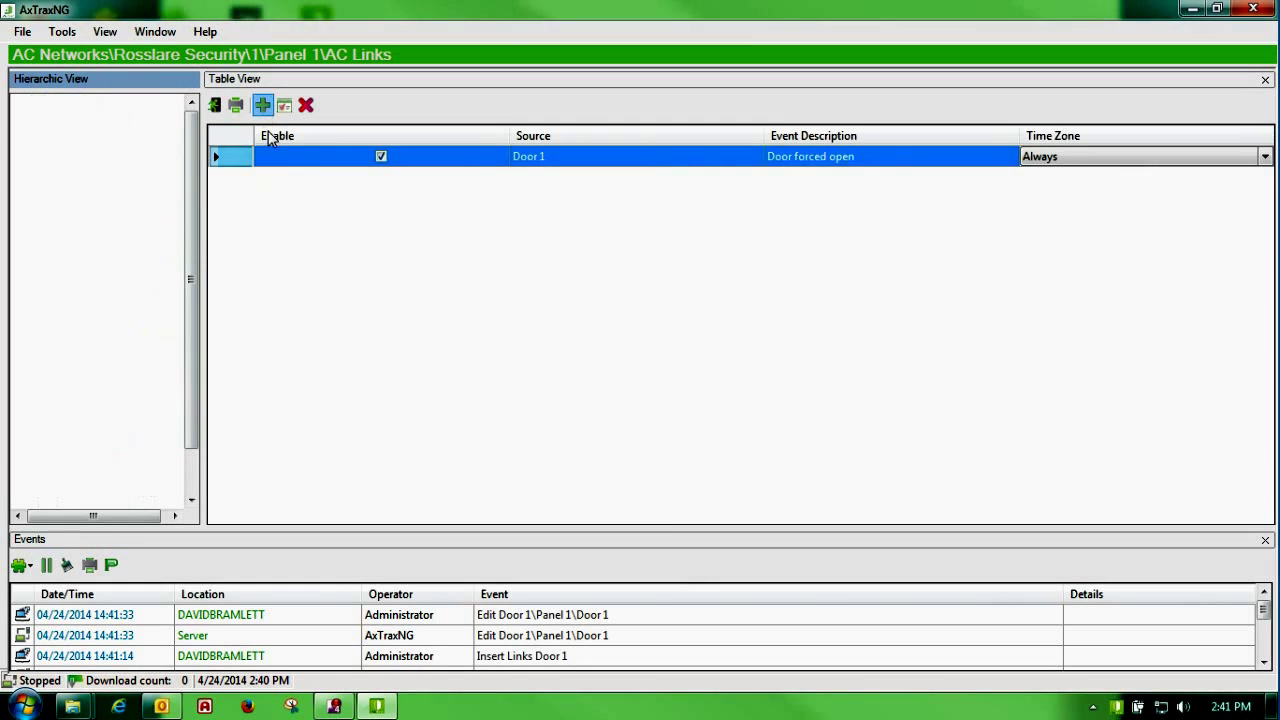
{"action": "left_click", "coordinate": [262, 105]}
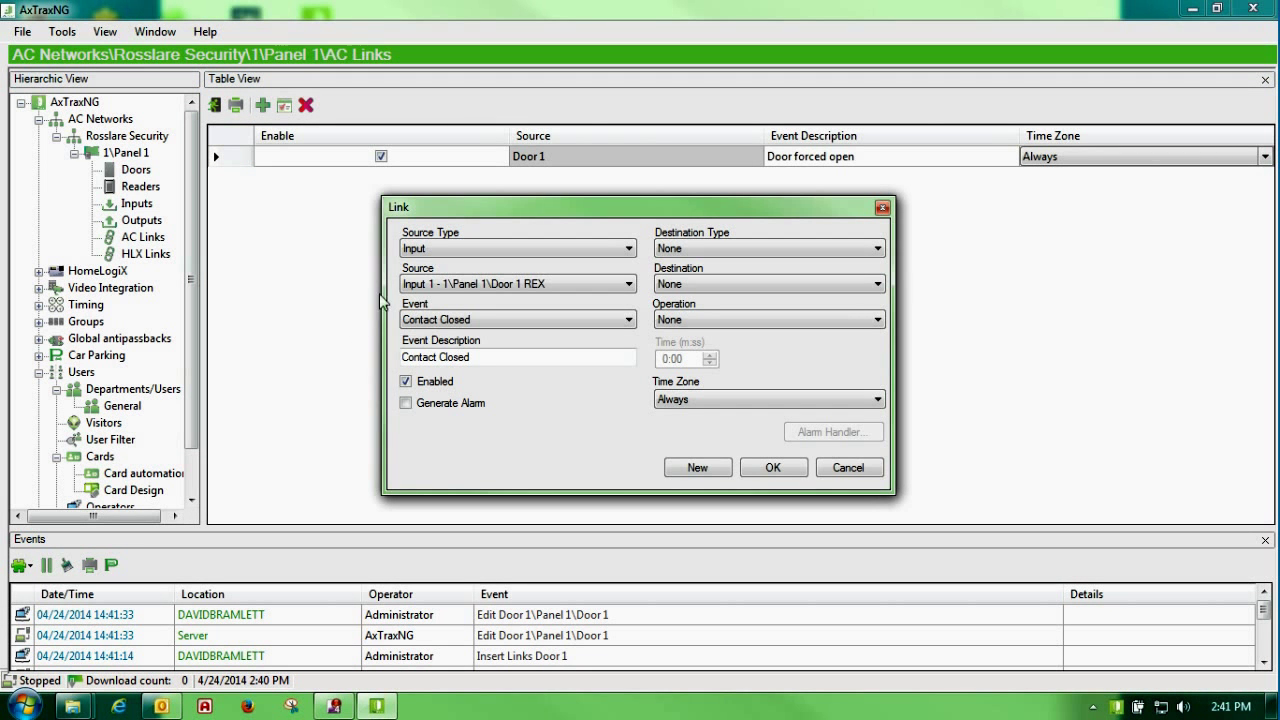
{"action": "left_click", "coordinate": [628, 252]}
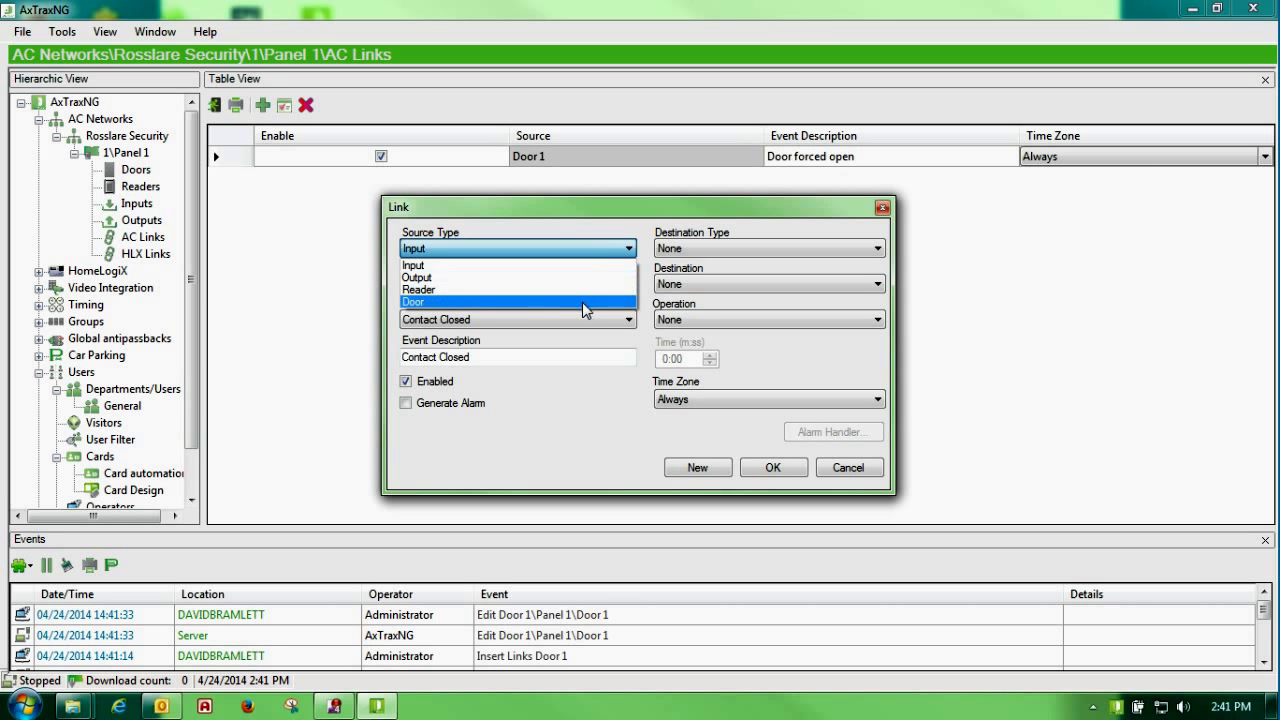
{"action": "left_click", "coordinate": [458, 277]}
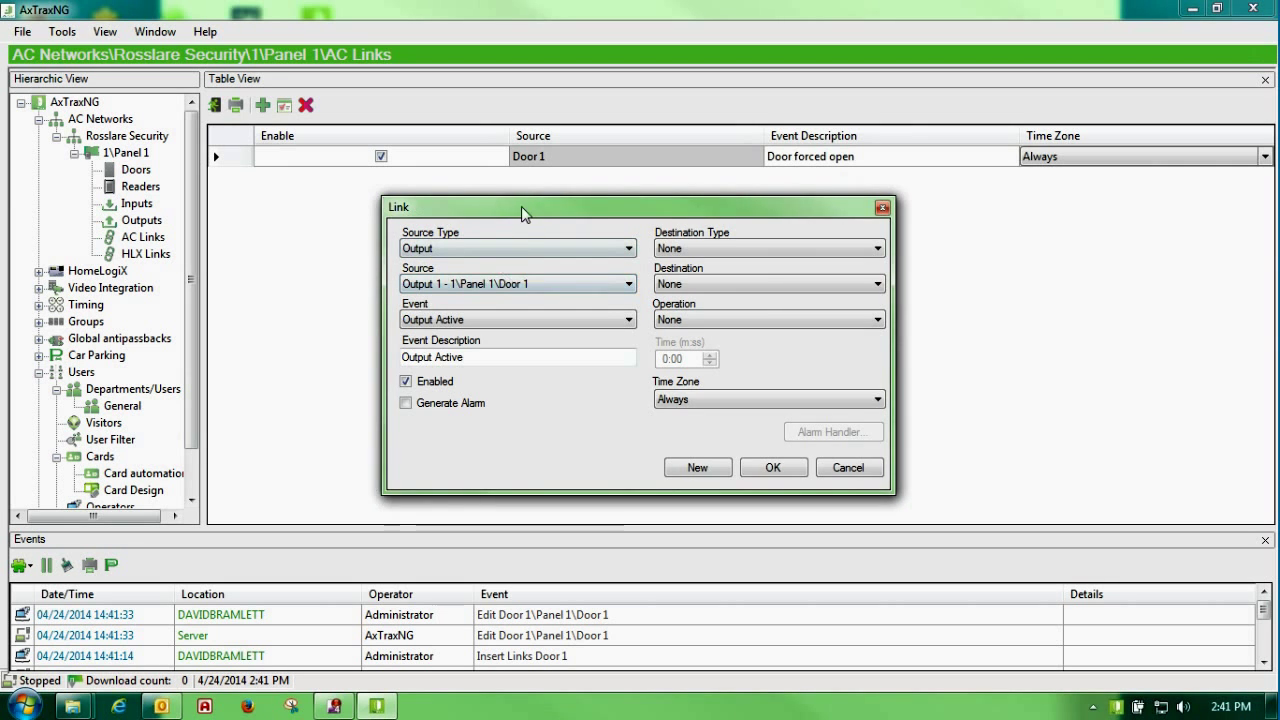
{"action": "left_click_drag", "start_coordinate": [521, 206], "coordinate": [424, 197]}
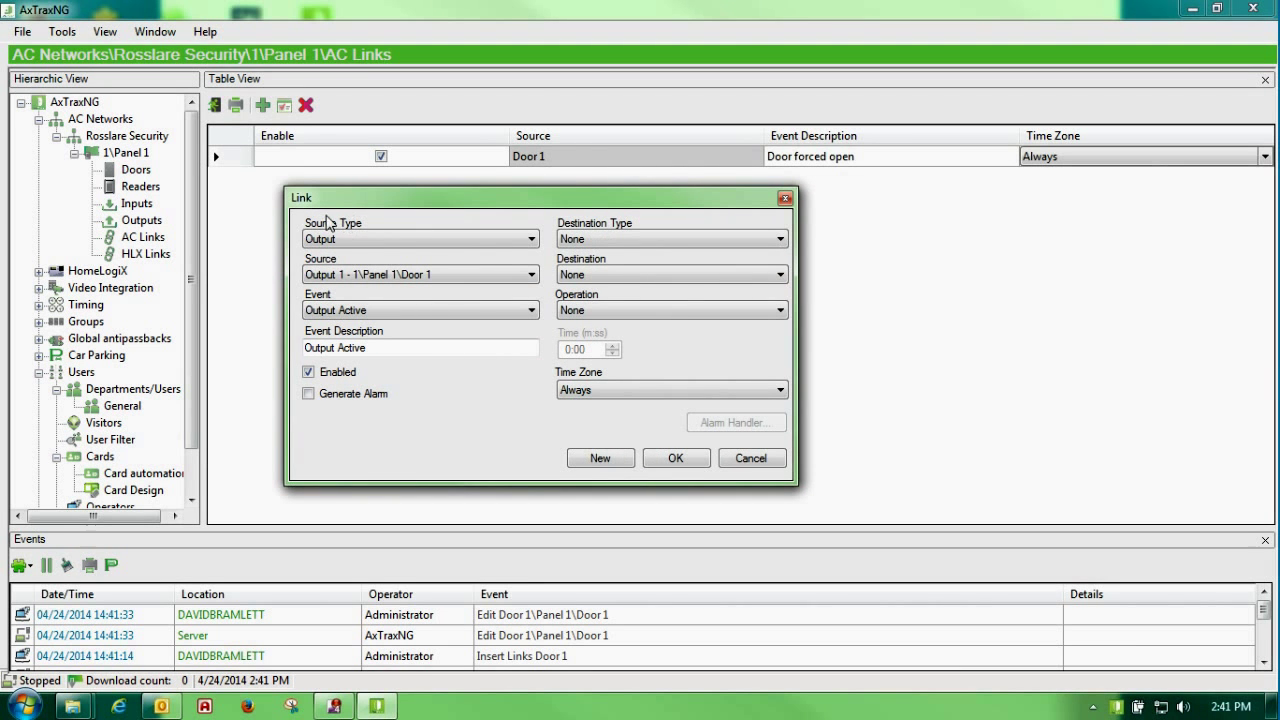
{"action": "left_click", "coordinate": [334, 350]}
Step: Try Output 1A as the source output, then settle back on Output 1
{"action": "left_click", "coordinate": [533, 276]}
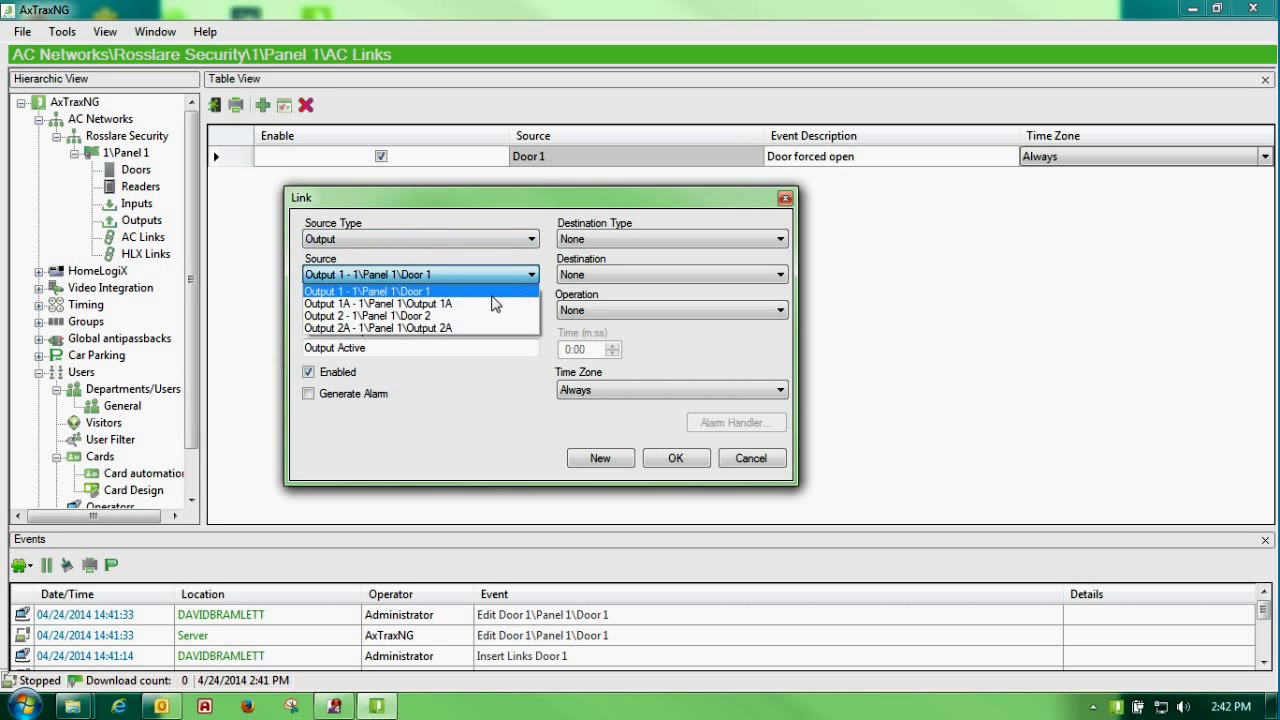
{"action": "left_click", "coordinate": [491, 296]}
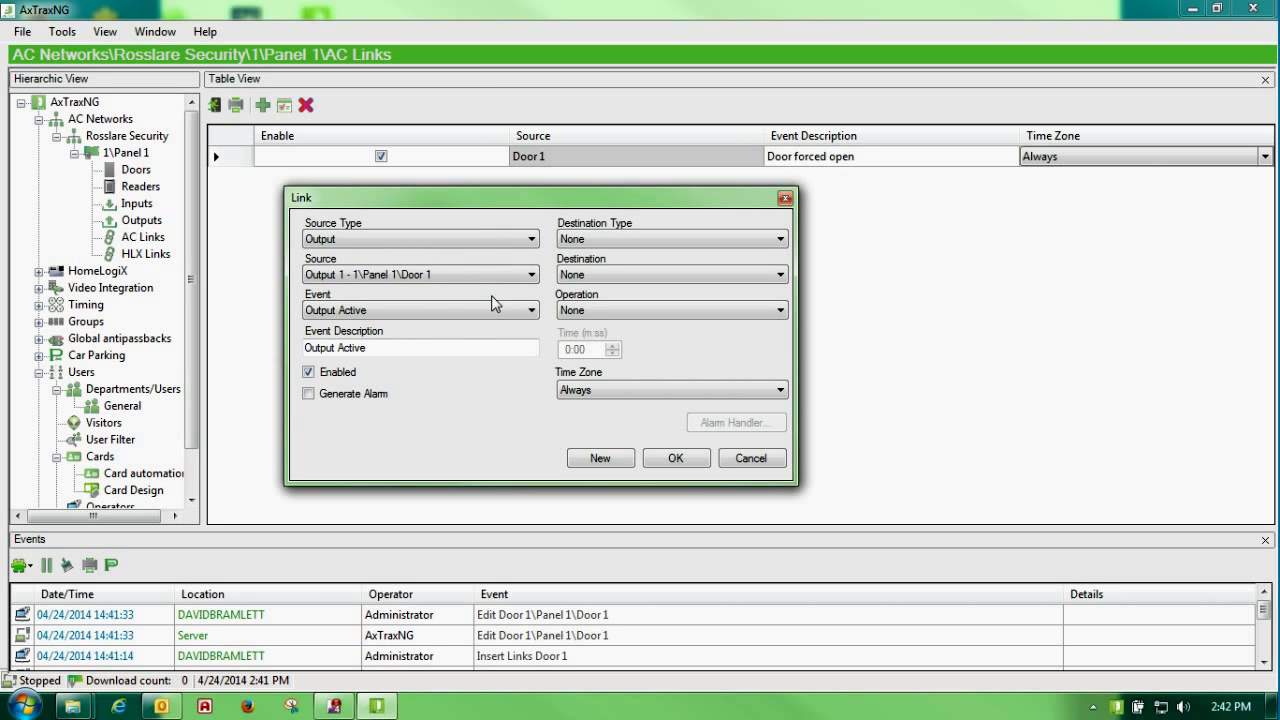
{"action": "left_click", "coordinate": [531, 275]}
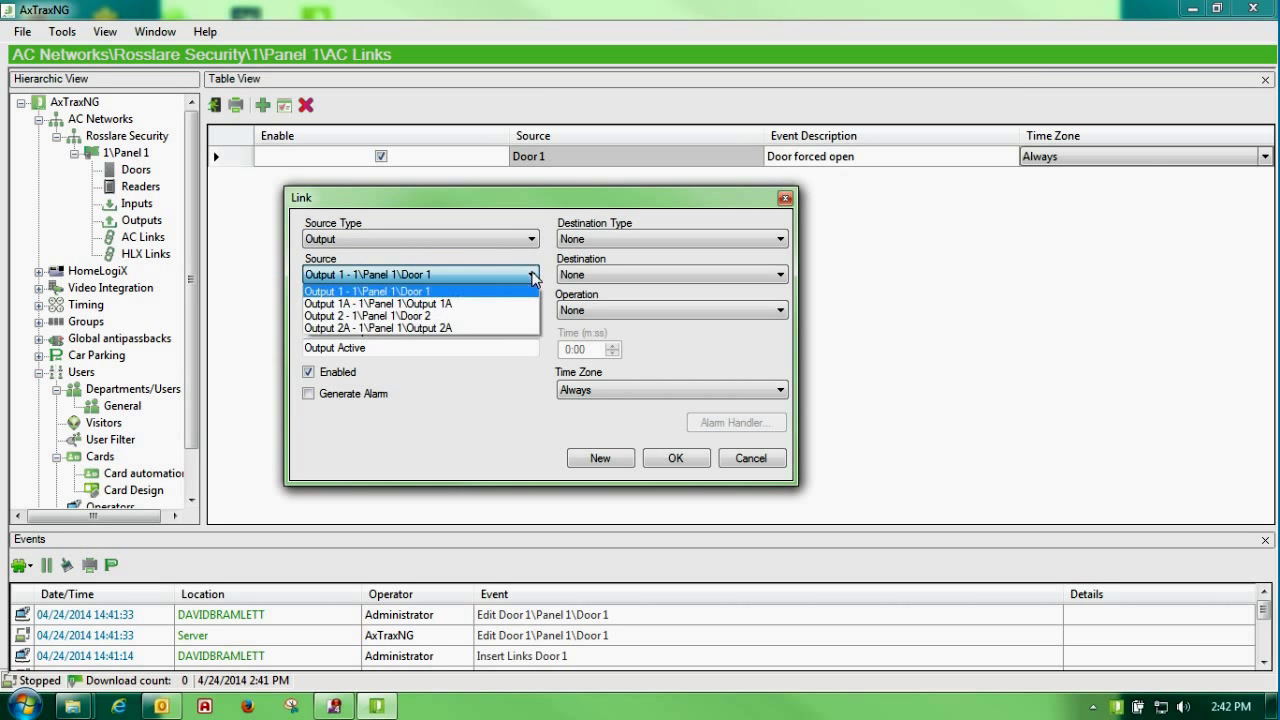
{"action": "left_click", "coordinate": [486, 304]}
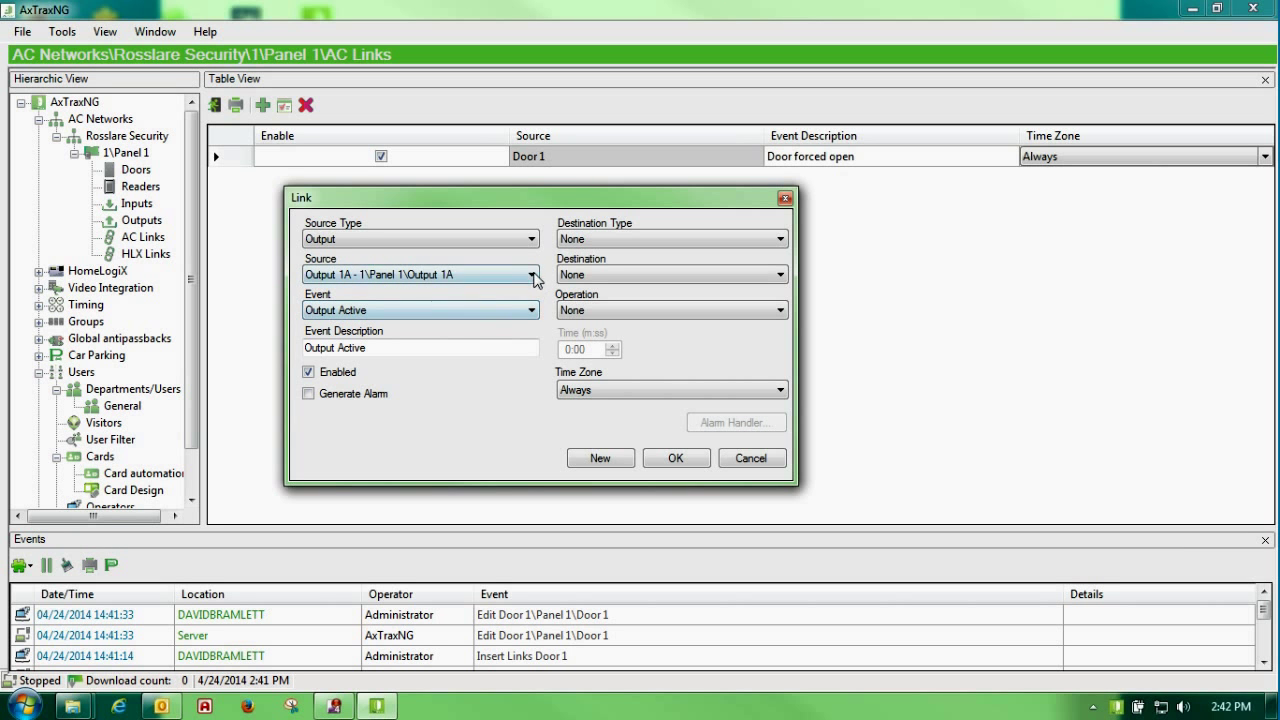
{"action": "left_click", "coordinate": [530, 278]}
{"action": "left_click", "coordinate": [527, 291]}
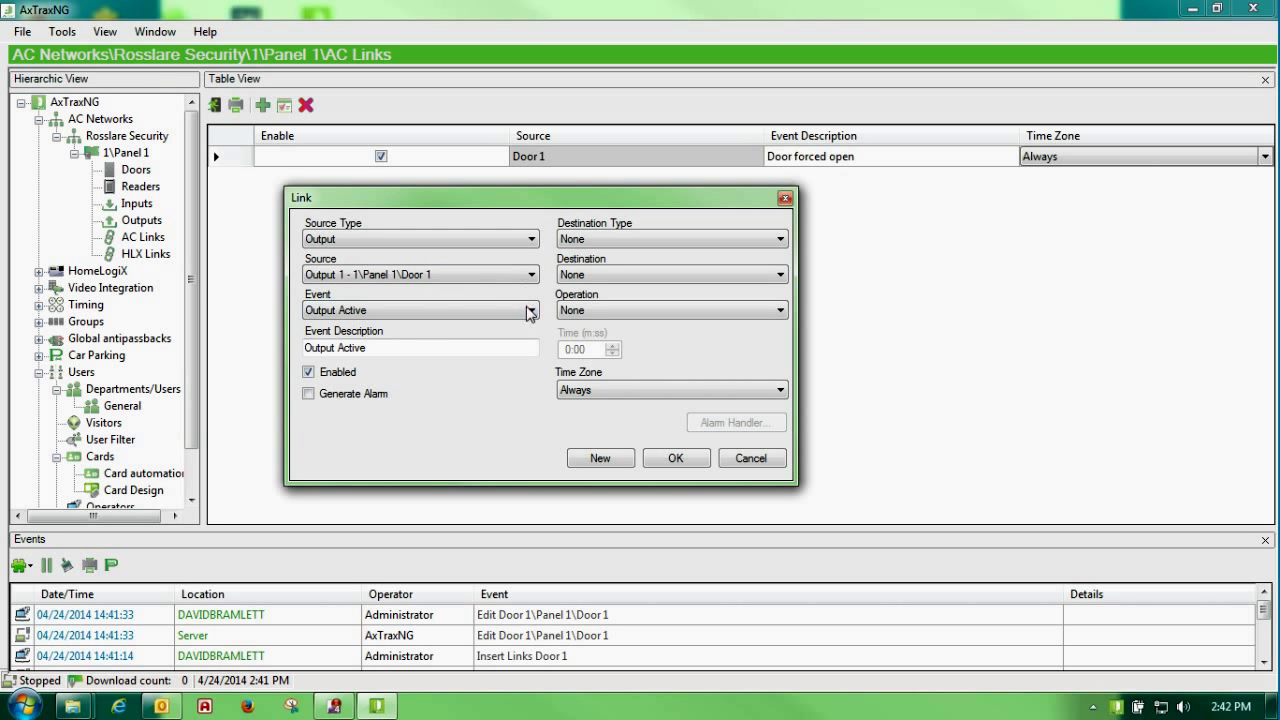
Step: Set the event to Automatic operation, operation Follow, time zone Always, and save the link
{"action": "left_click", "coordinate": [530, 312]}
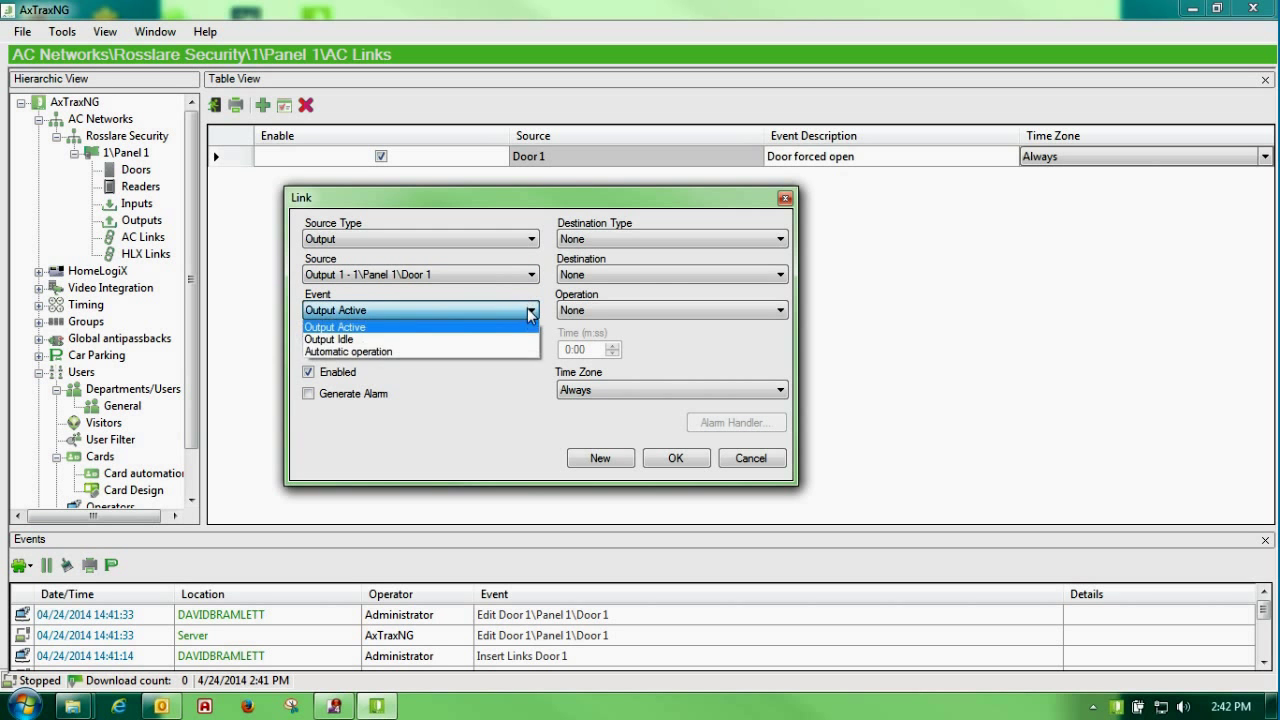
{"action": "left_click", "coordinate": [447, 351]}
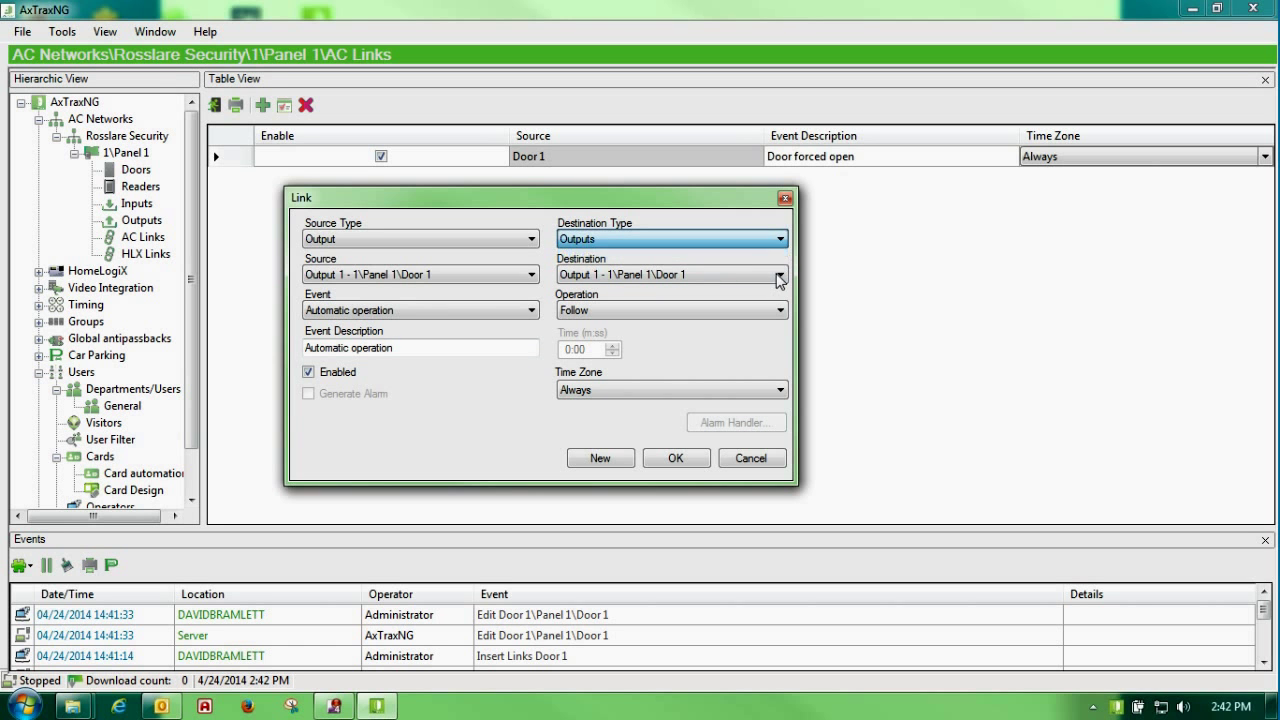
{"action": "left_click", "coordinate": [778, 312]}
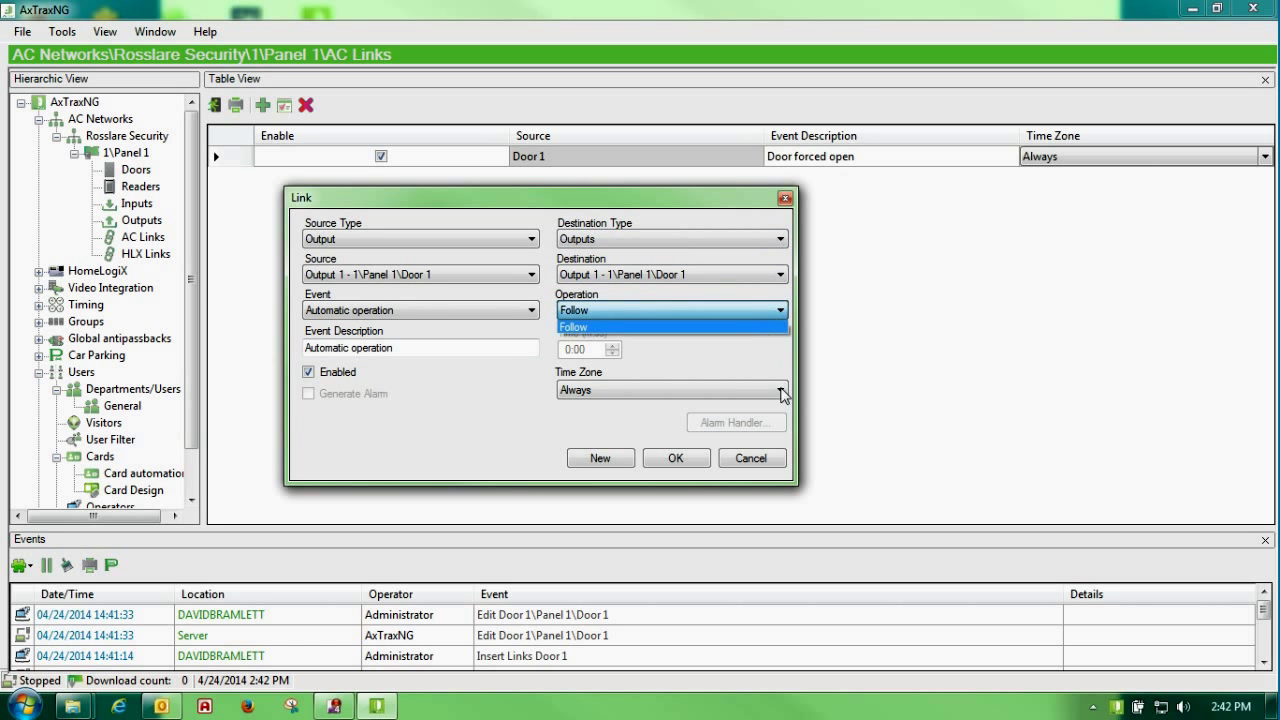
{"action": "left_click", "coordinate": [782, 391]}
{"action": "left_click", "coordinate": [782, 391]}
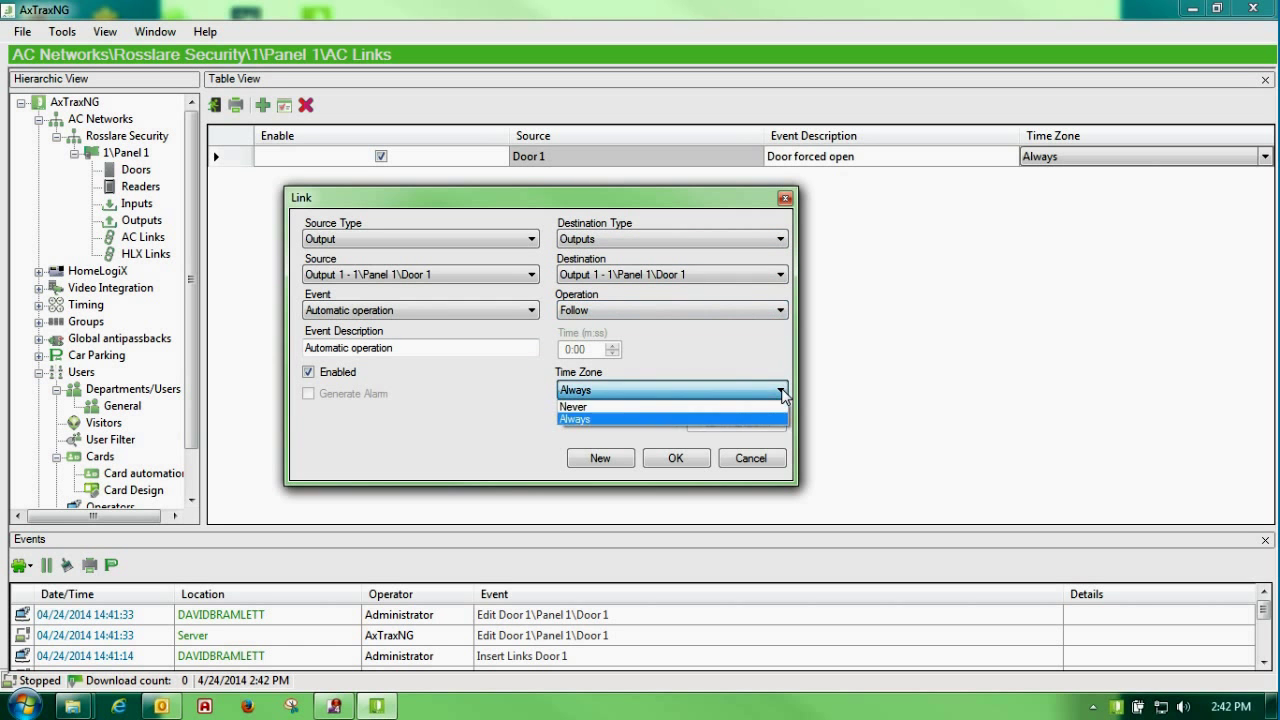
{"action": "left_click", "coordinate": [642, 421]}
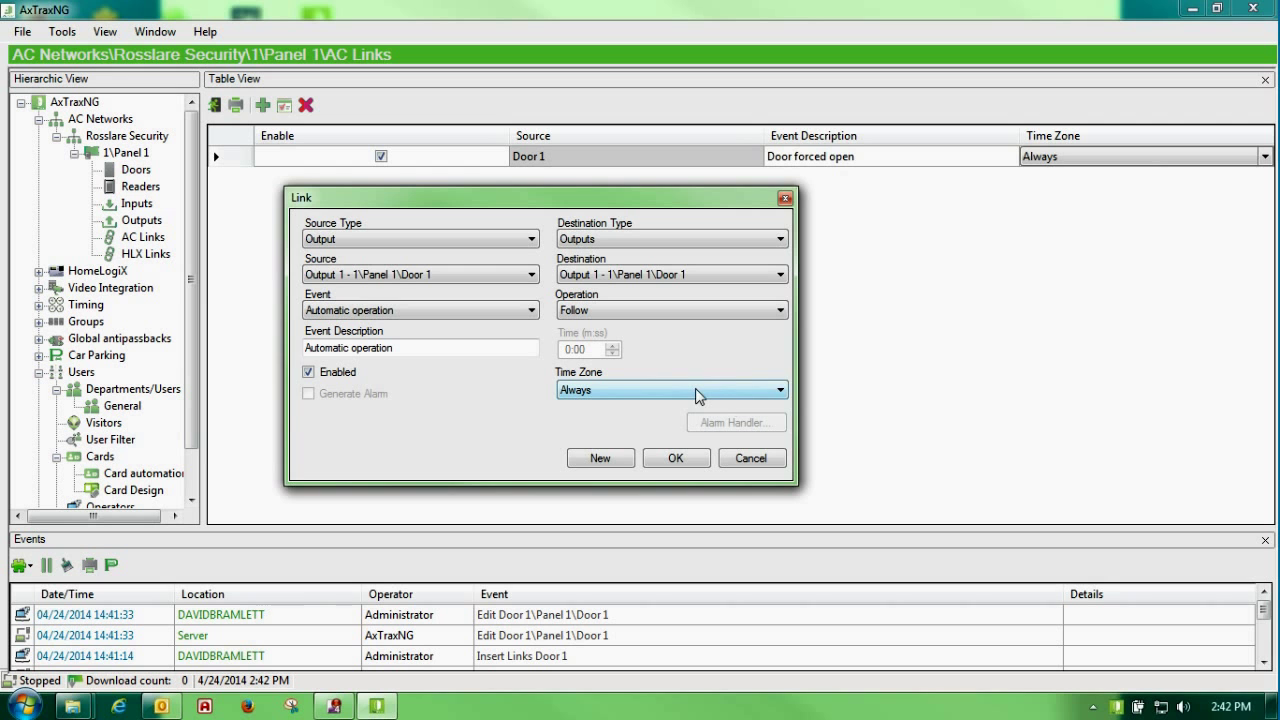
{"action": "left_click", "coordinate": [676, 458]}
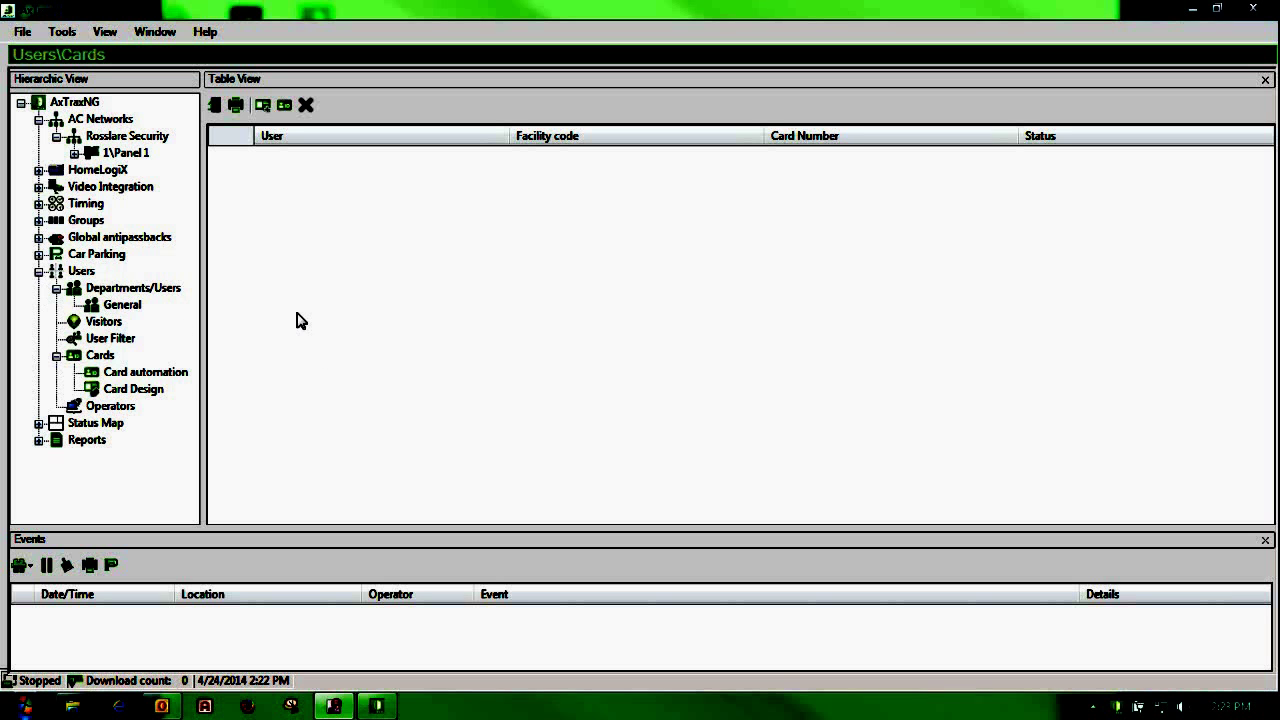
Step: Open Insert Users and Cards from the Users section and set Quantity to 25
{"action": "left_click", "coordinate": [80, 271]}
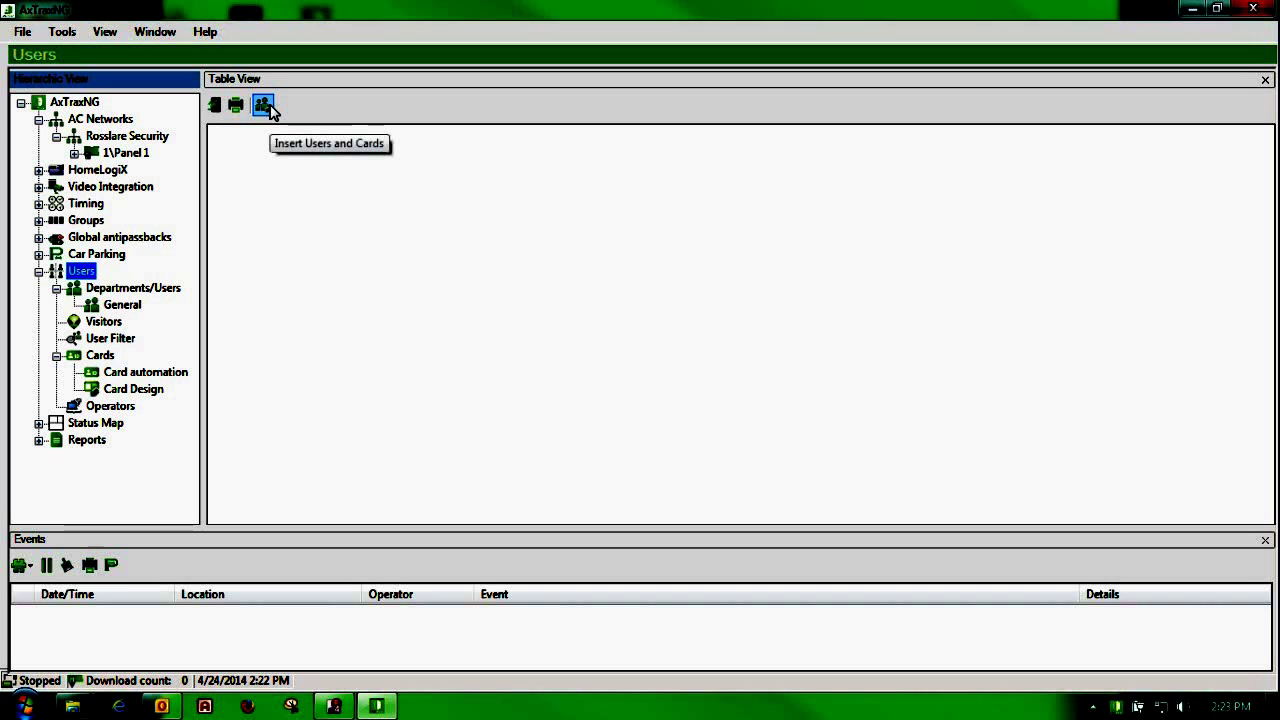
{"action": "left_click", "coordinate": [265, 106]}
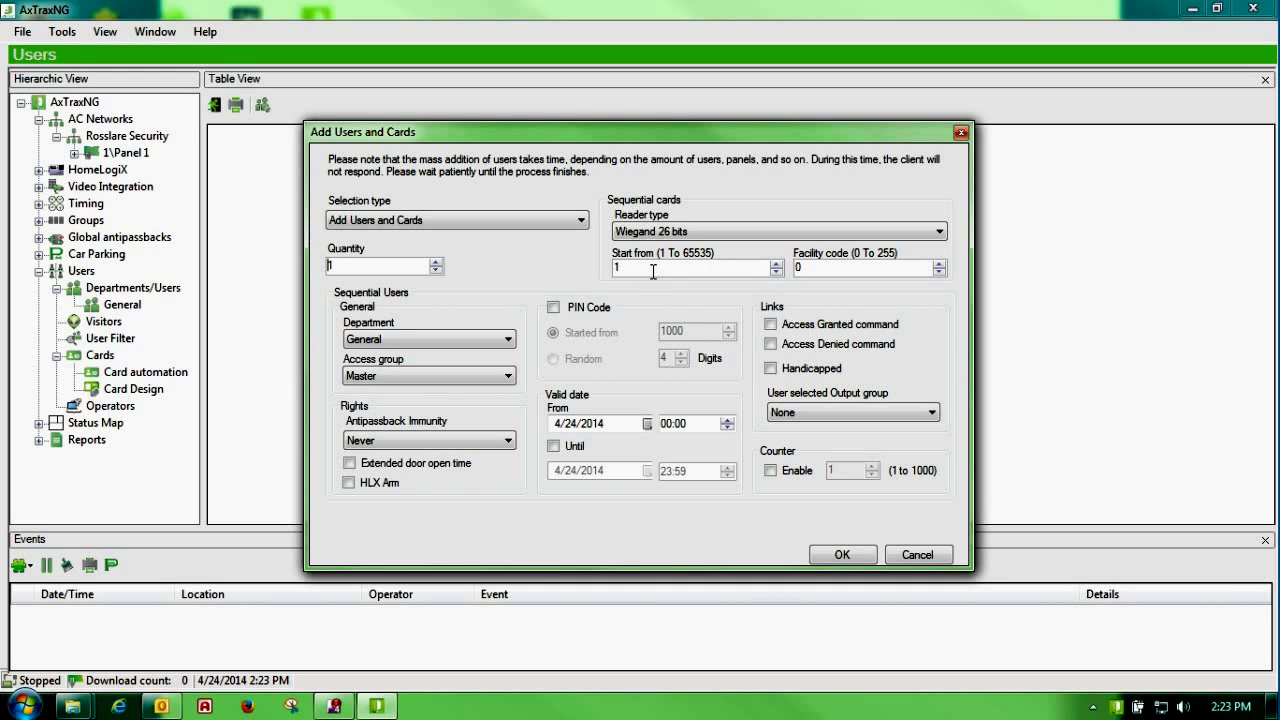
{"action": "double_click", "coordinate": [797, 268]}
{"action": "double_click", "coordinate": [632, 269]}
{"action": "left_click", "coordinate": [351, 267]}
{"action": "type", "text": "25"}
Step: Start cards at 55859 with facility code 26 in General department, and create them
{"action": "left_click", "coordinate": [640, 268]}
{"action": "key", "text": "Tab"}
{"action": "type", "text": "2"}
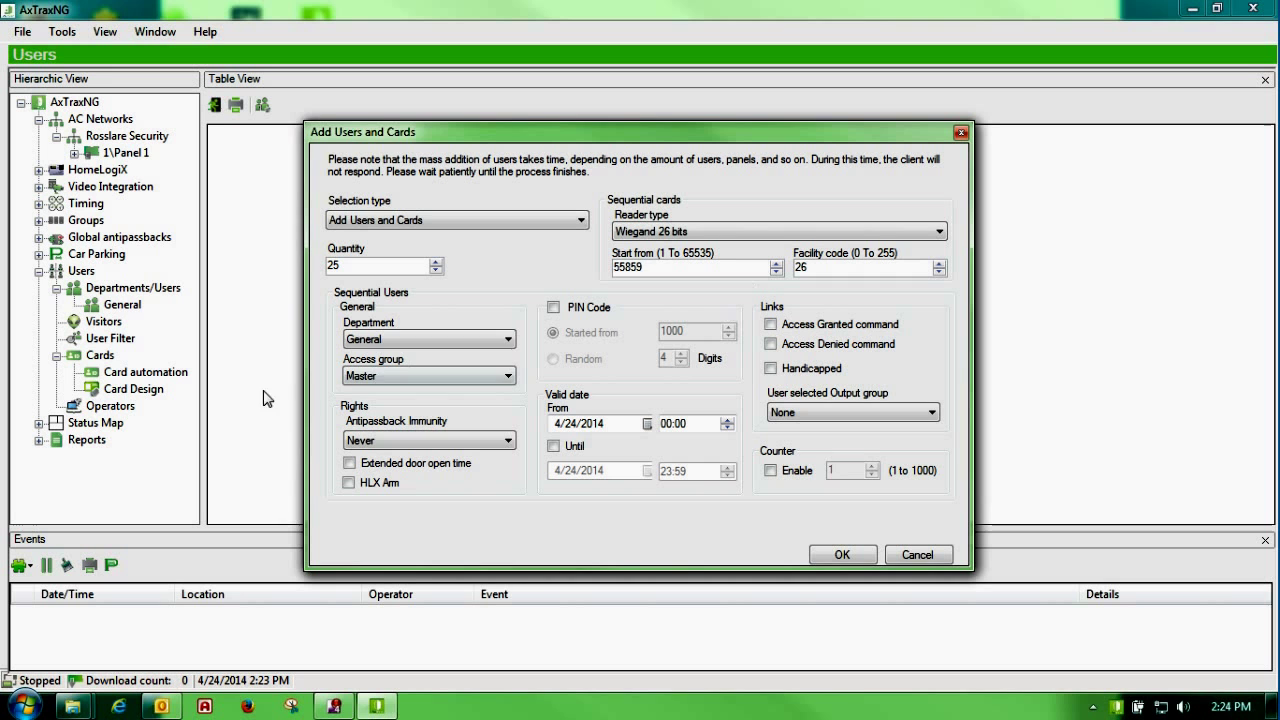
{"action": "left_click", "coordinate": [520, 339]}
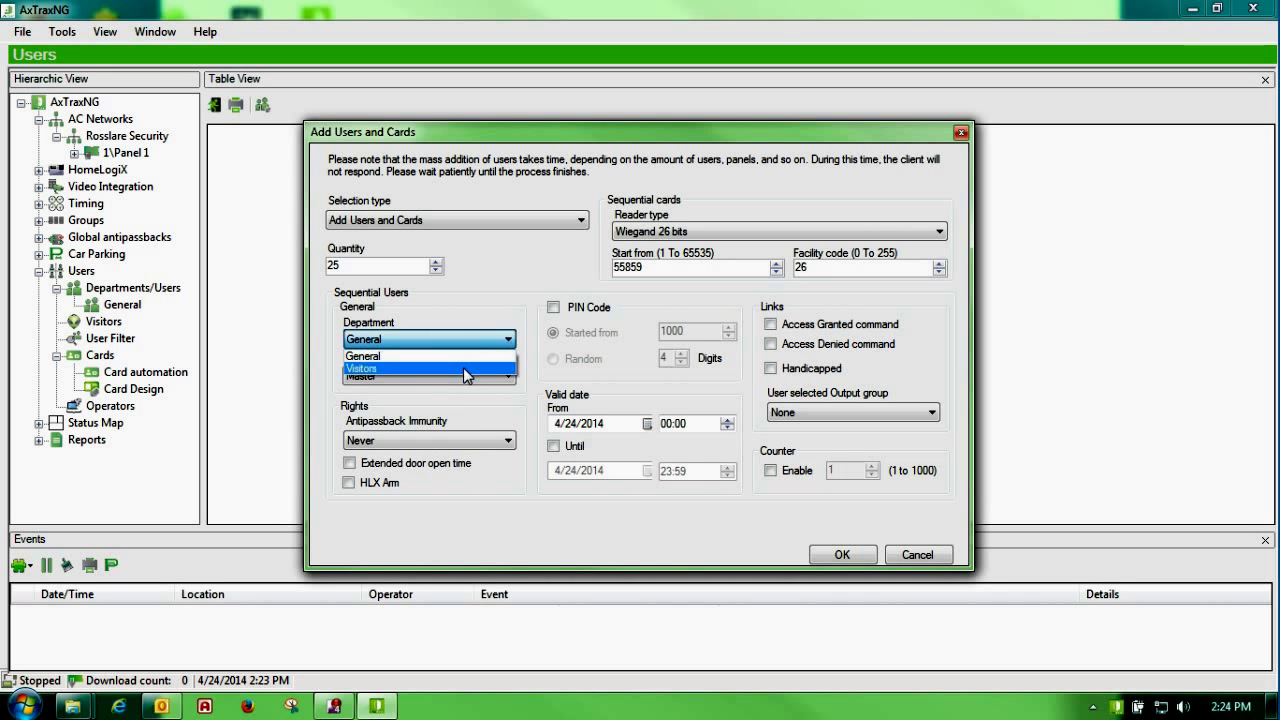
{"action": "left_click", "coordinate": [463, 357]}
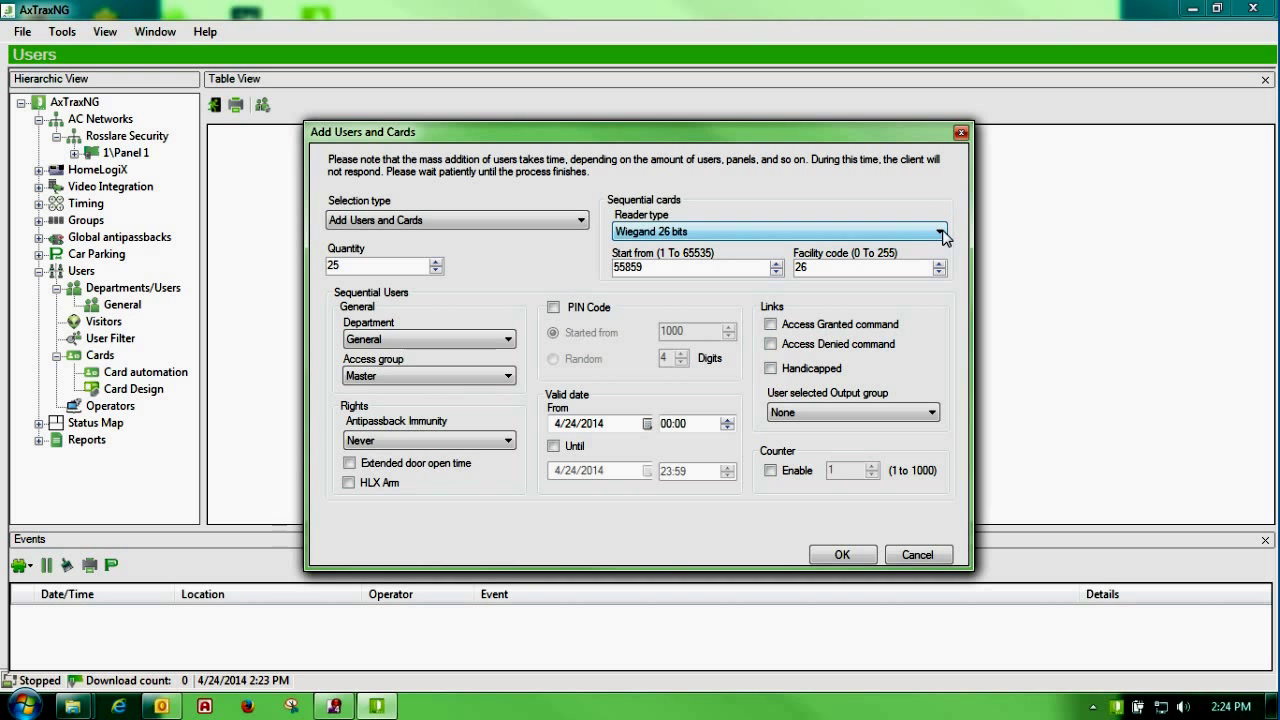
{"action": "left_click", "coordinate": [843, 556]}
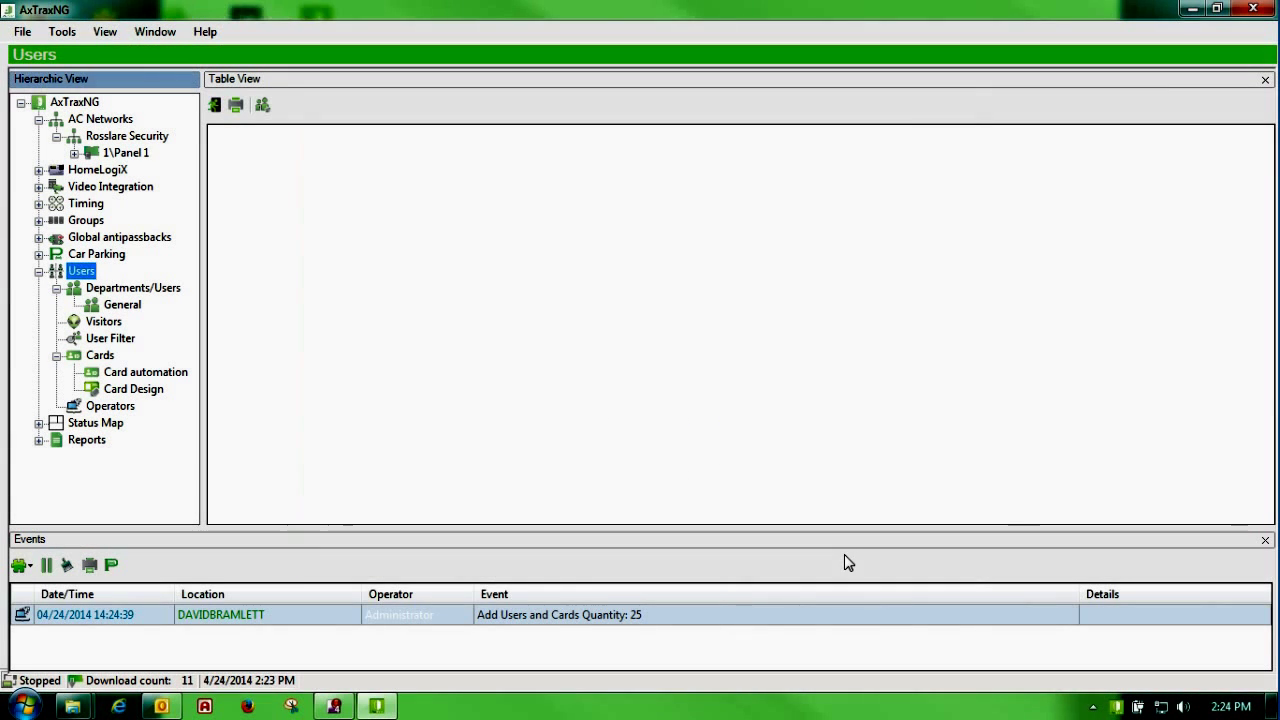
Step: Check the new Cards list, then show General department's users starting with User # 1
{"action": "left_click", "coordinate": [100, 357]}
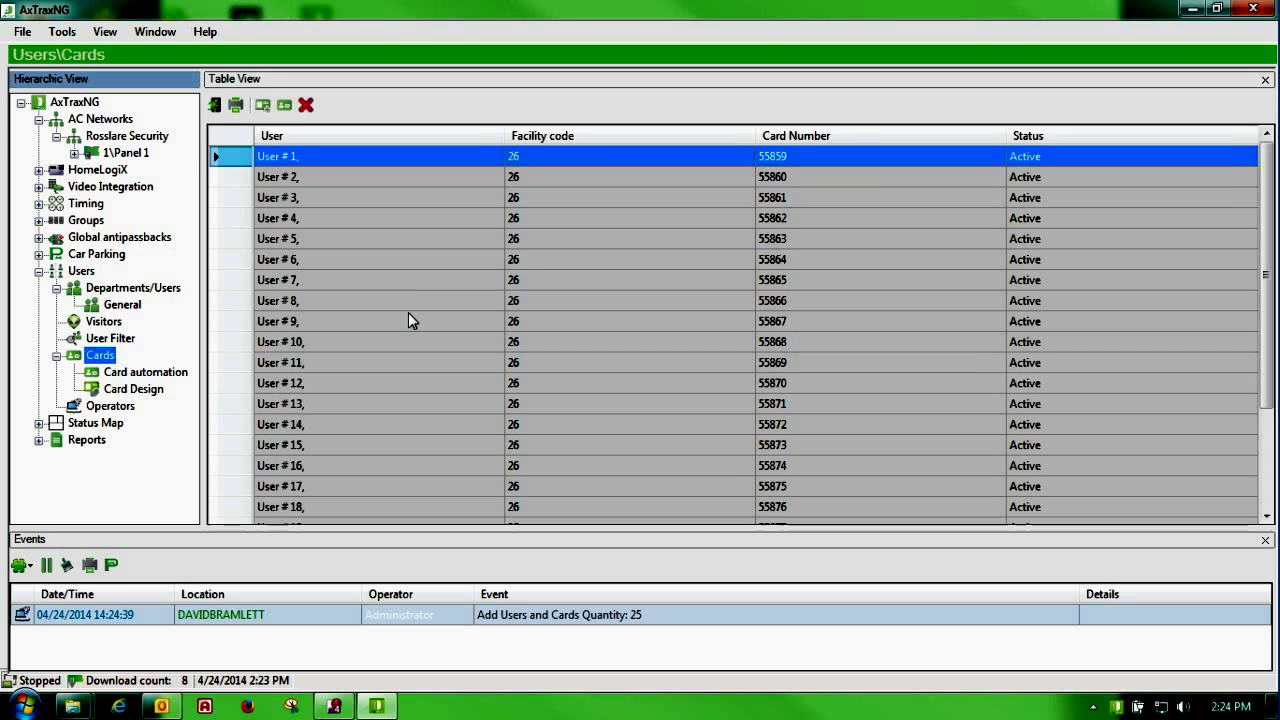
{"action": "left_click", "coordinate": [122, 304]}
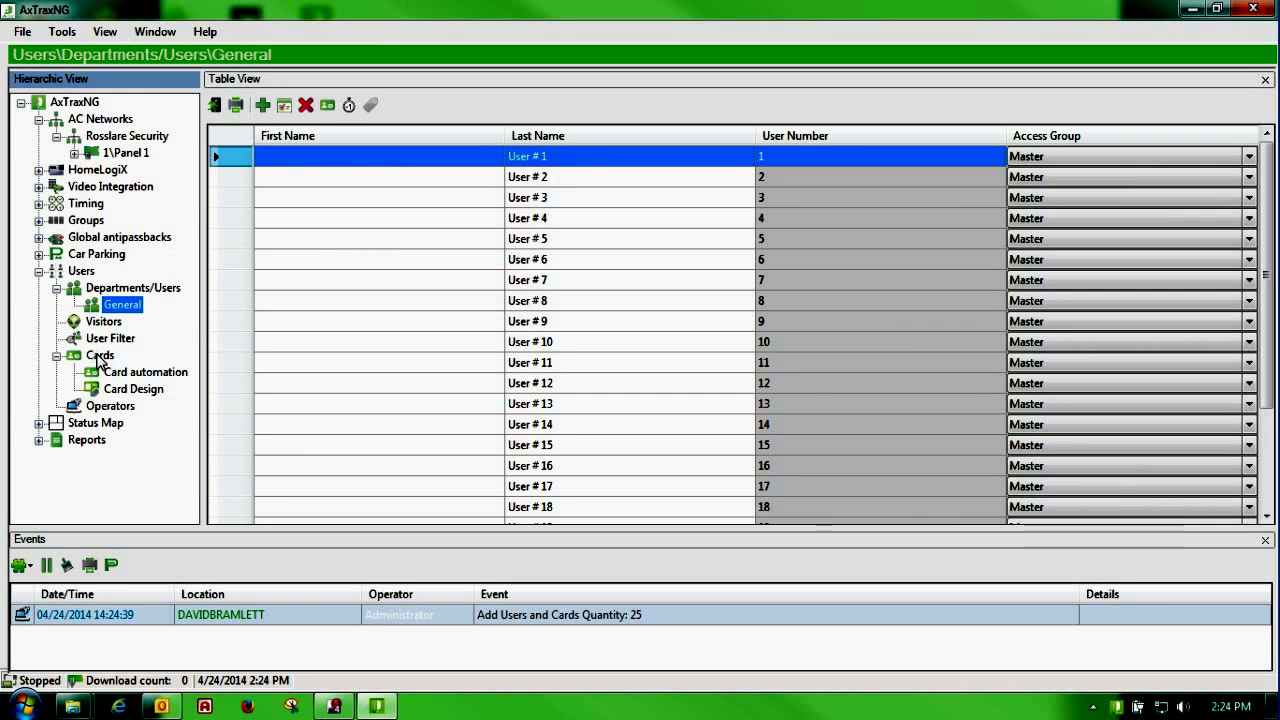
{"action": "left_click", "coordinate": [119, 308]}
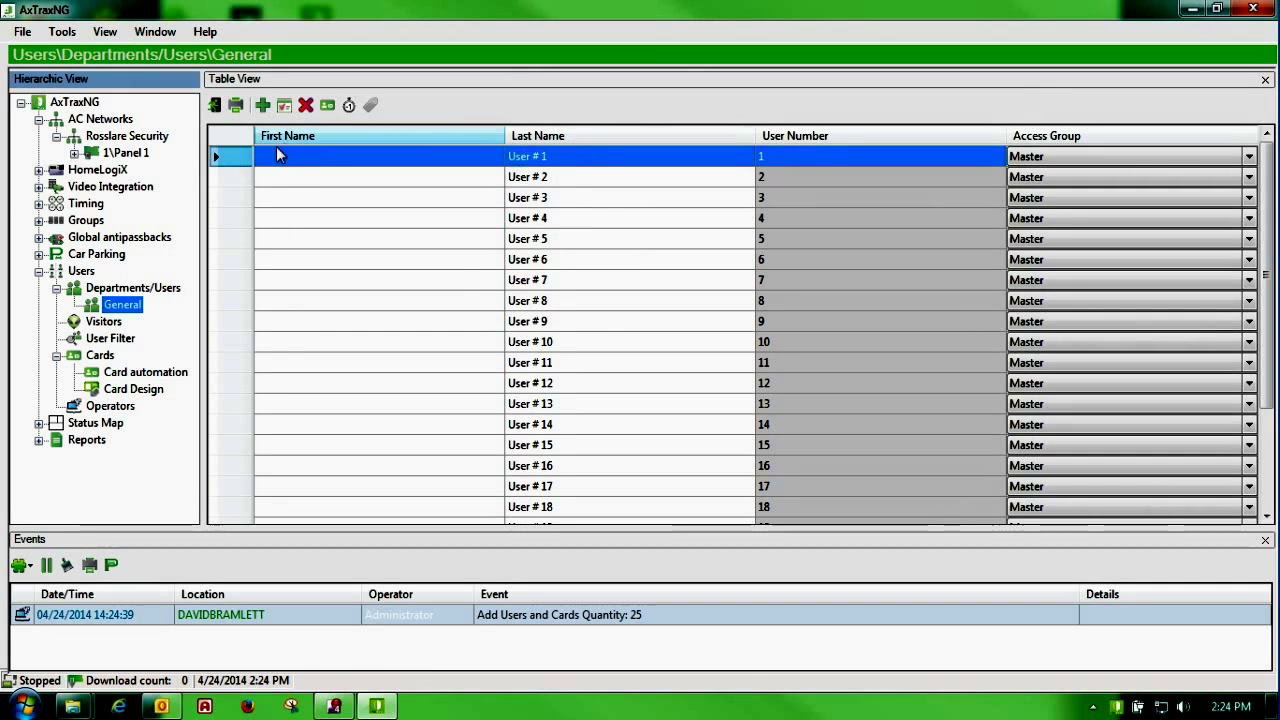
Step: Open User # 1's properties and enter the user's first and last name
{"action": "left_click", "coordinate": [227, 160]}
{"action": "double_click", "coordinate": [227, 160]}
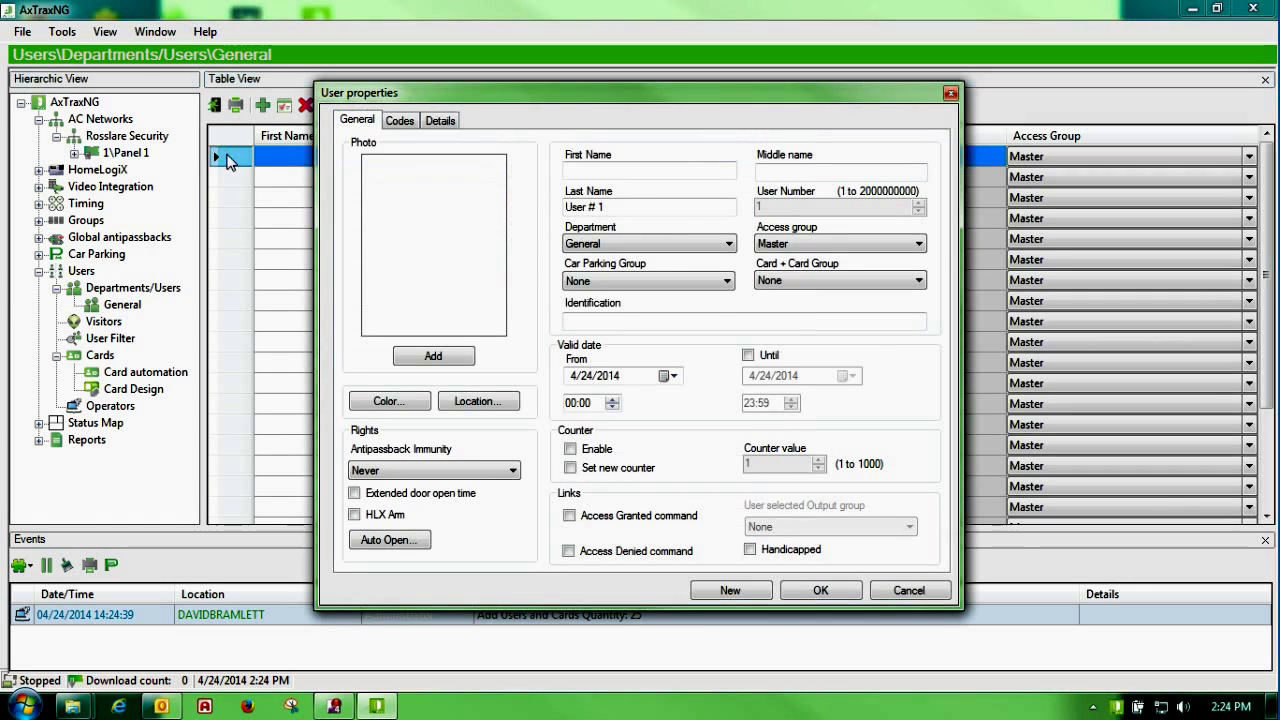
{"action": "left_click_drag", "start_coordinate": [594, 104], "coordinate": [494, 107]}
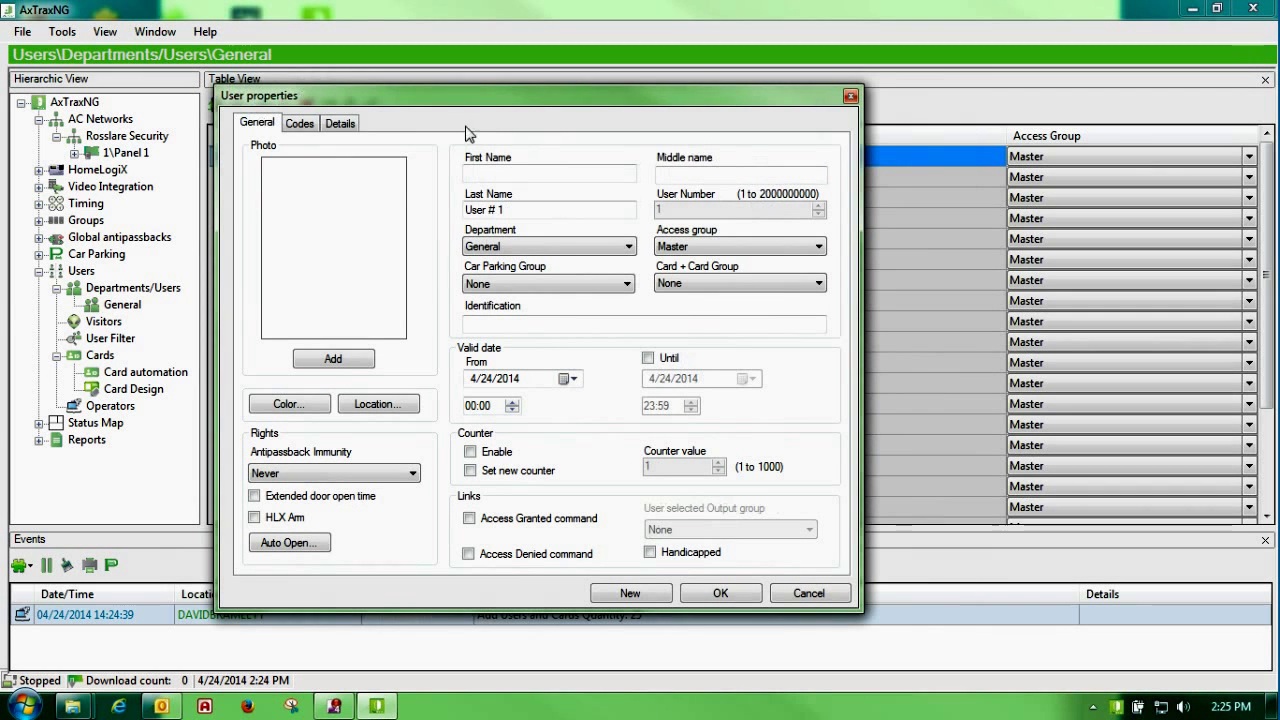
{"action": "left_click", "coordinate": [489, 172]}
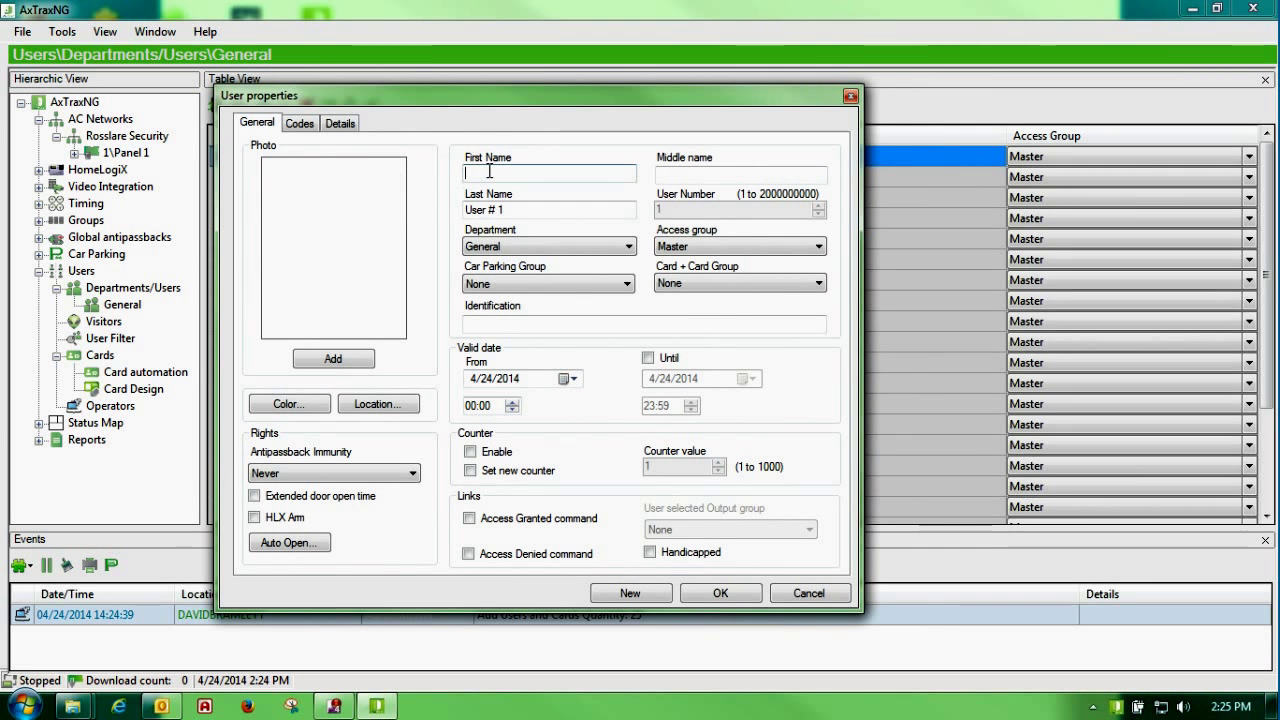
{"action": "key", "text": "Tab"}
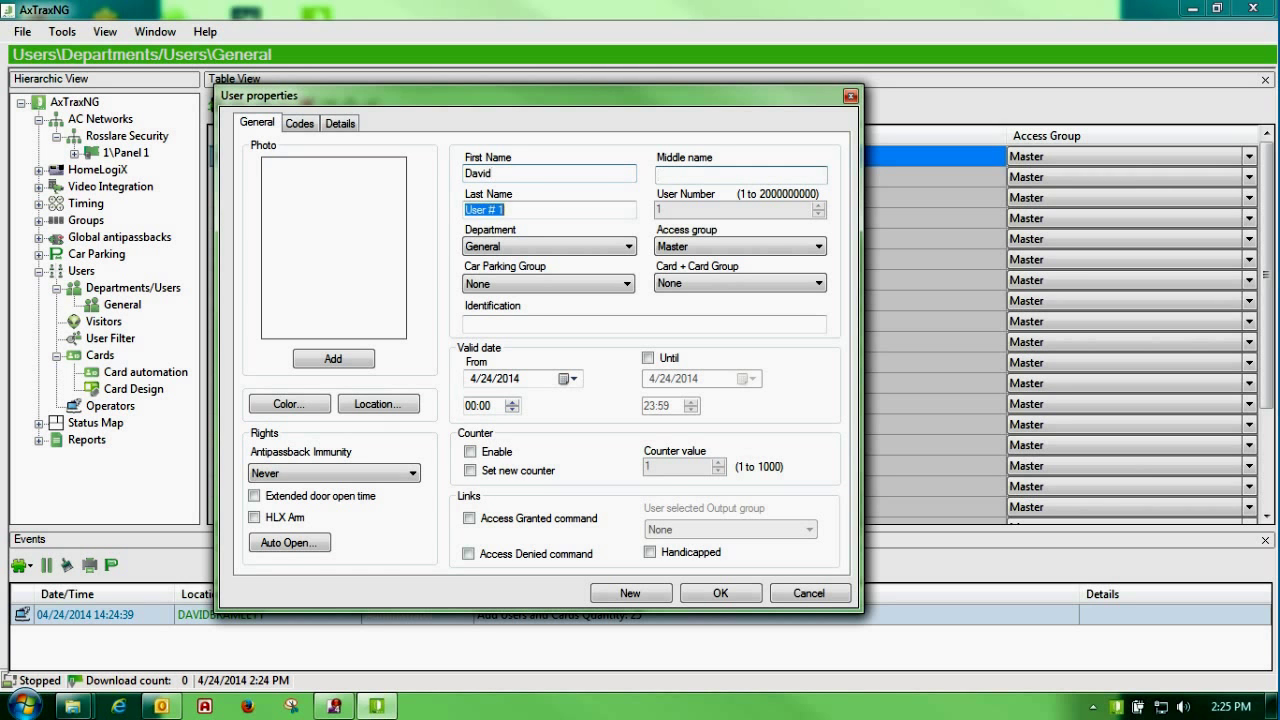
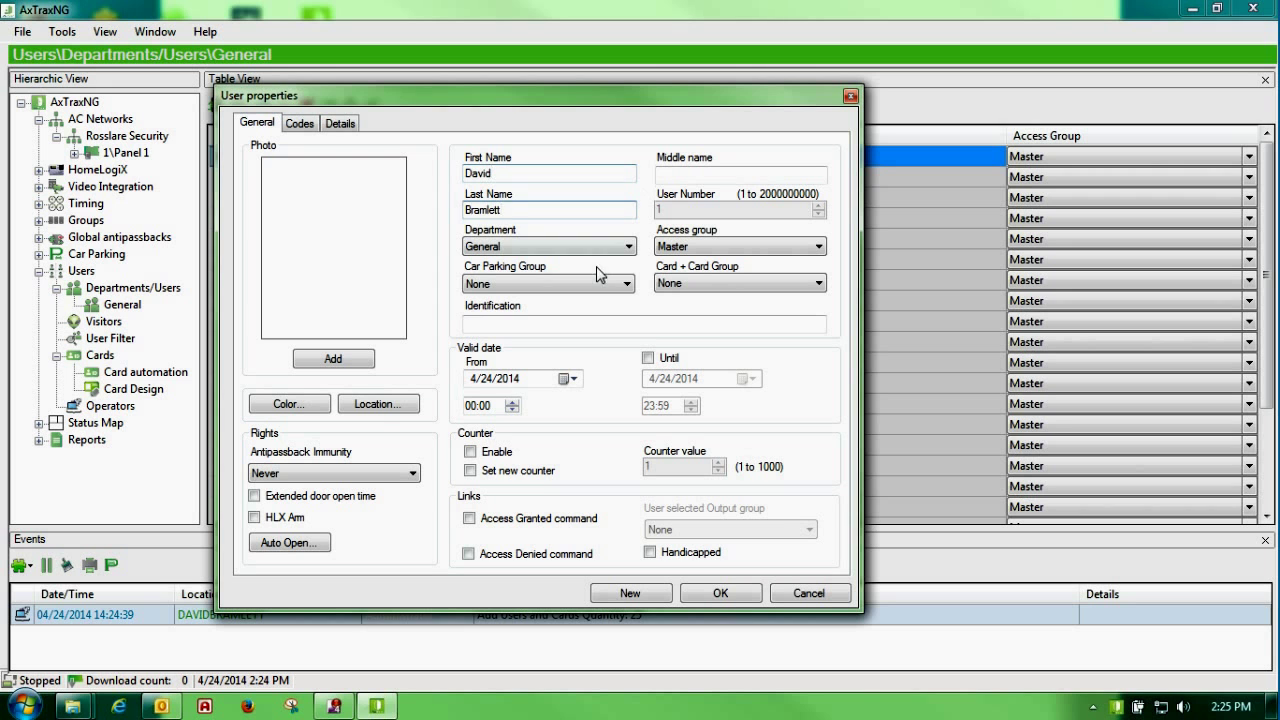
Step: Keep the user in General department with the Master access group
{"action": "left_click", "coordinate": [629, 250]}
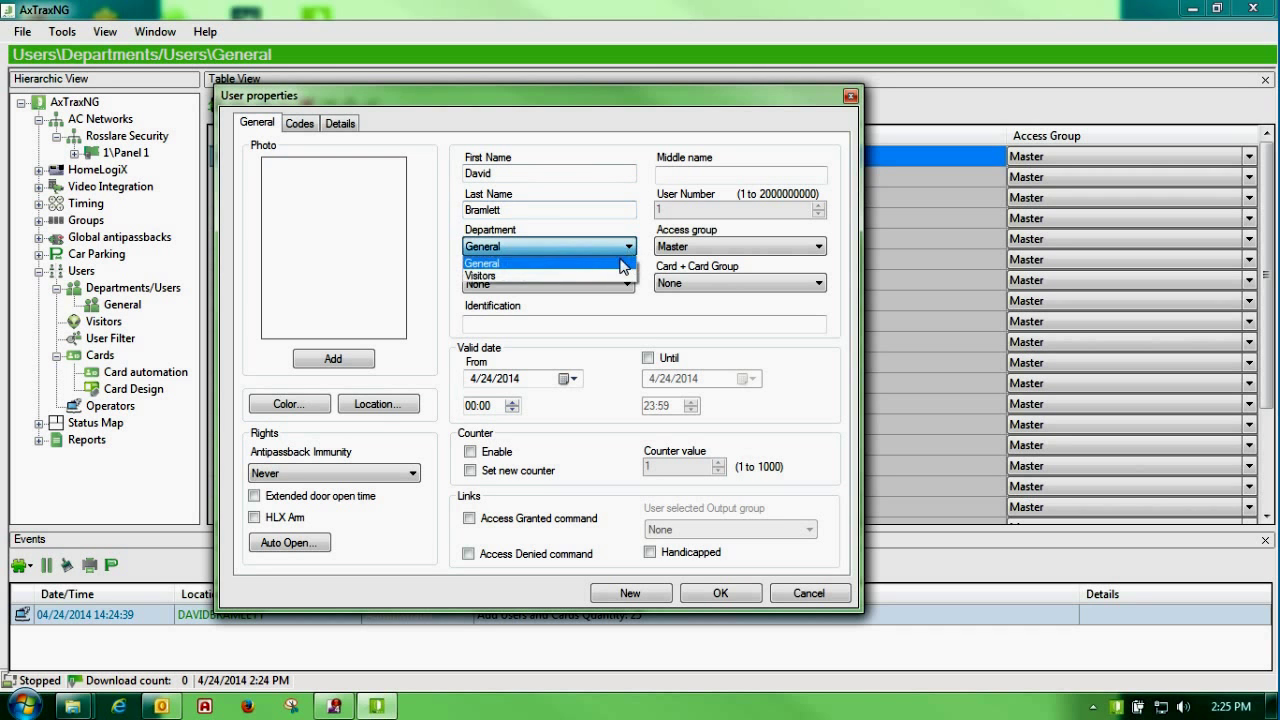
{"action": "left_click", "coordinate": [596, 318]}
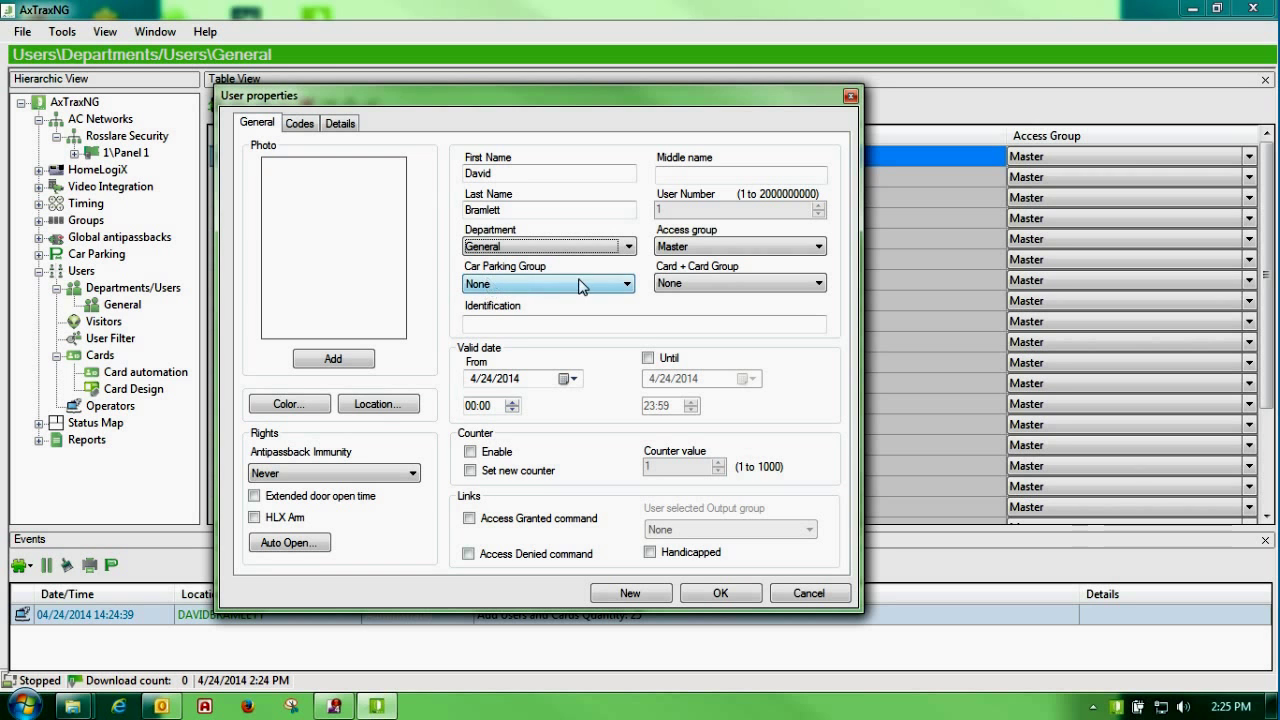
{"action": "left_click", "coordinate": [820, 247]}
{"action": "left_click", "coordinate": [820, 250]}
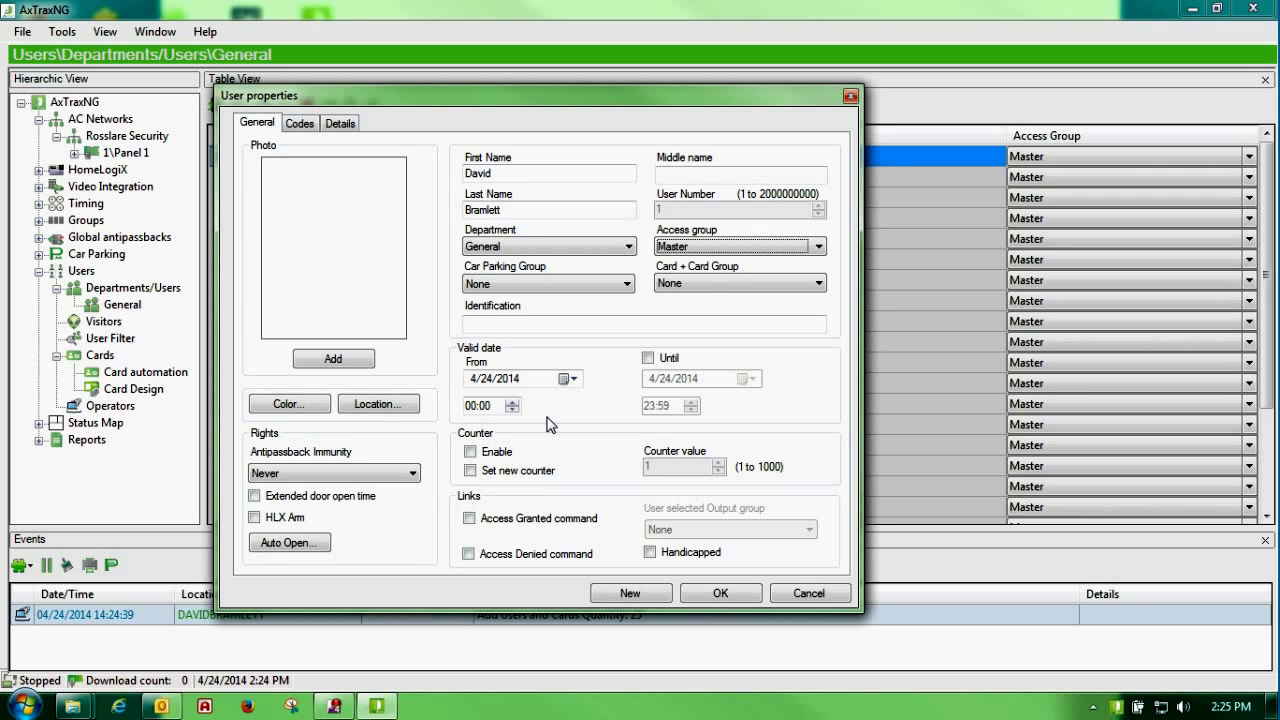
Step: Make the user valid from 4/24/2014 08:00 until 4/25/2014 17:00
{"action": "left_click", "coordinate": [648, 358]}
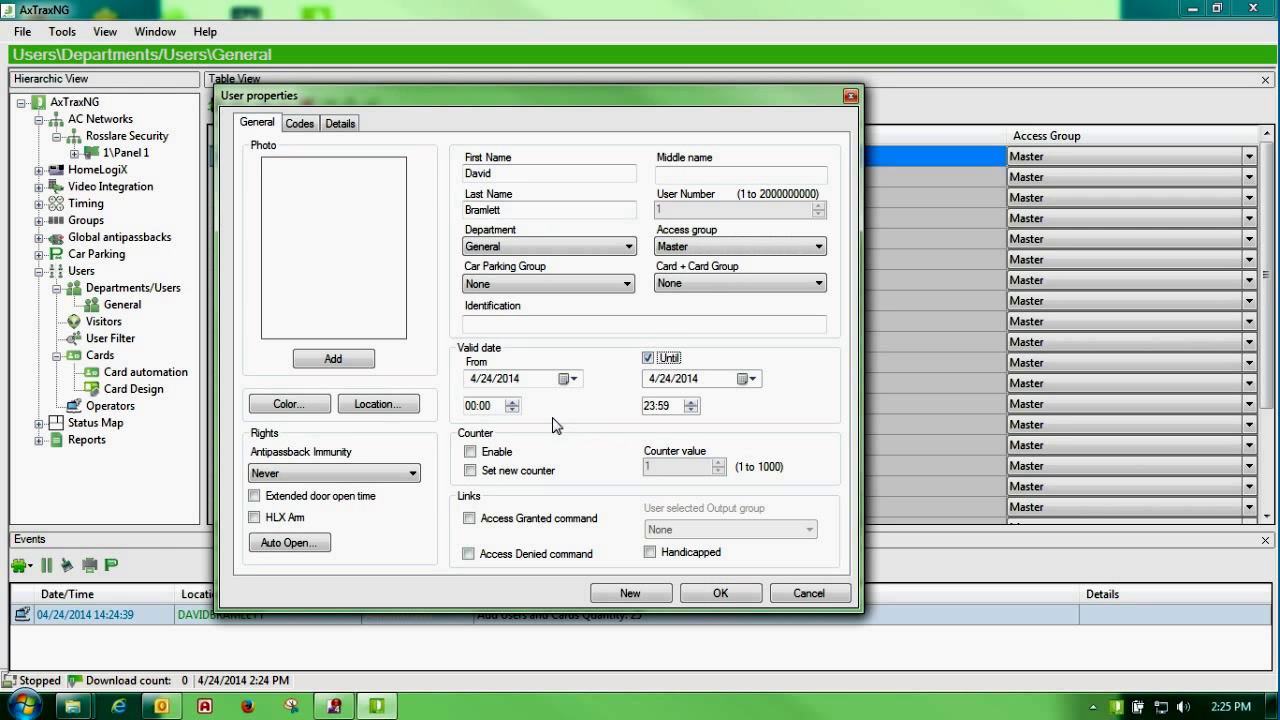
{"action": "left_click", "coordinate": [474, 407]}
{"action": "type", "text": "8"}
{"action": "left_click", "coordinate": [650, 410]}
{"action": "type", "text": "17:00"}
{"action": "left_click", "coordinate": [749, 379]}
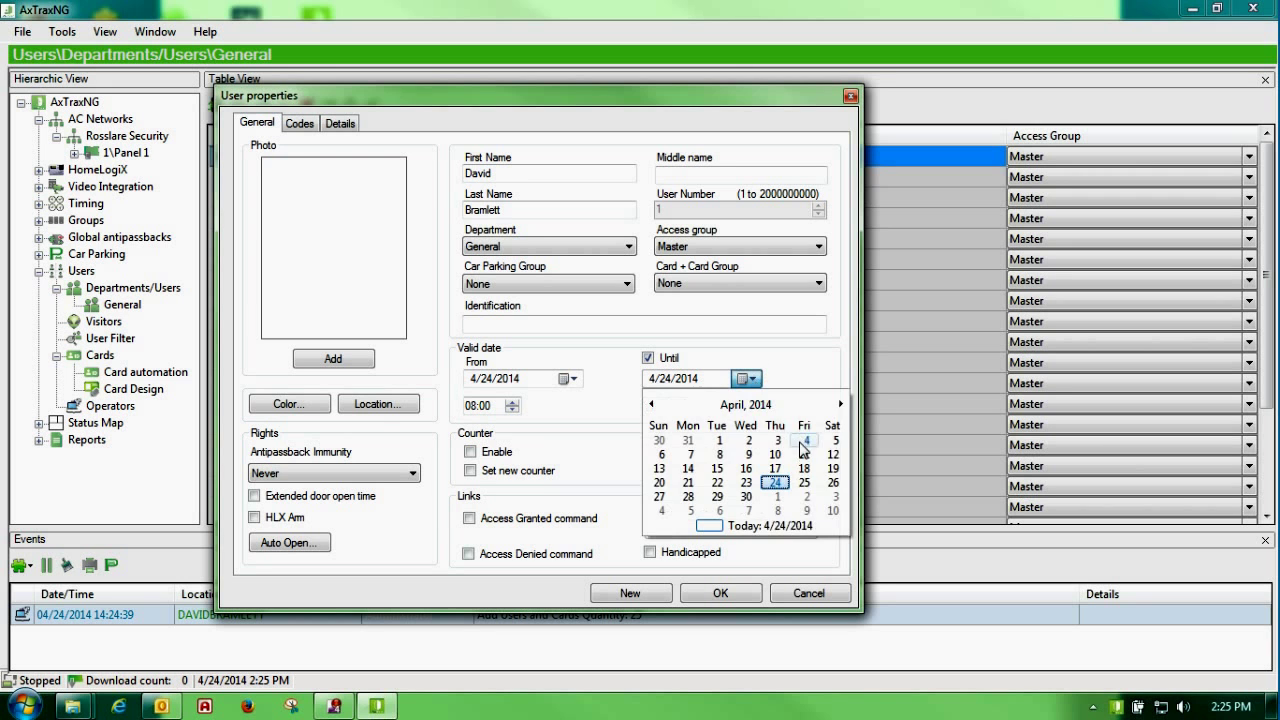
{"action": "left_click", "coordinate": [804, 482]}
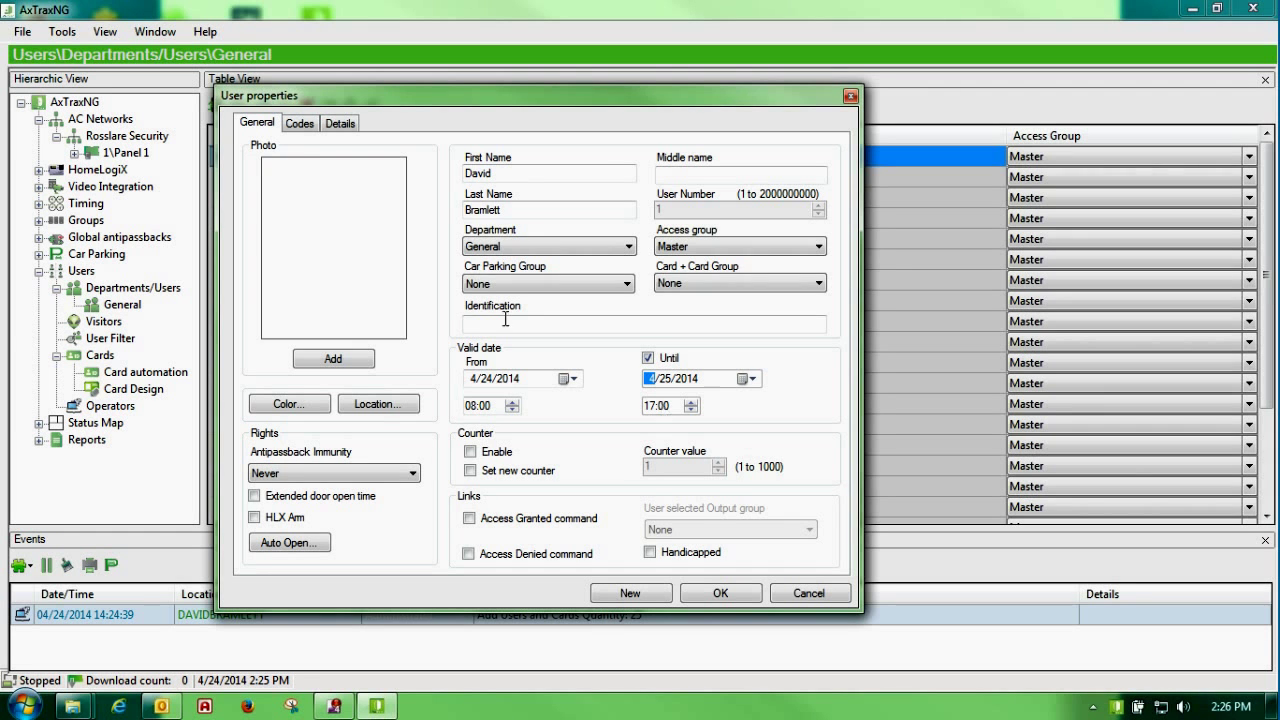
{"action": "left_click", "coordinate": [300, 123]}
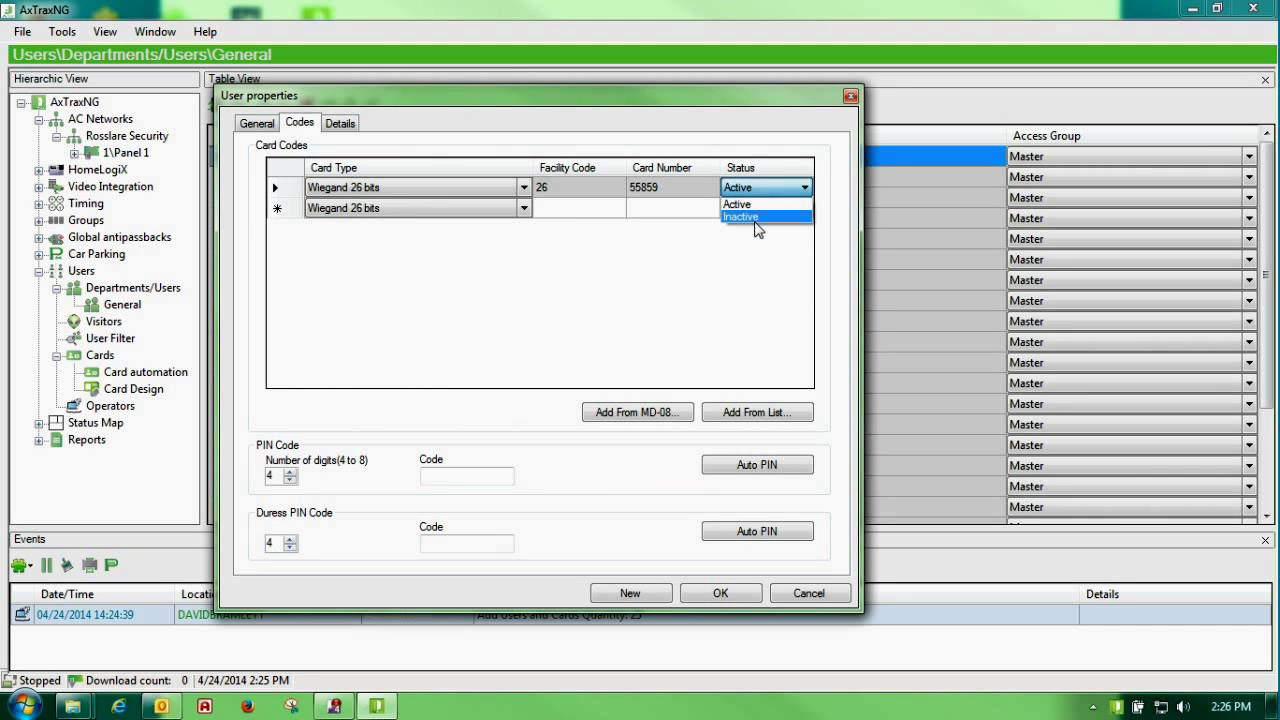
Step: Keep card 55859 Active and leave the user's counter and Set new counter off
{"action": "left_click", "coordinate": [757, 233]}
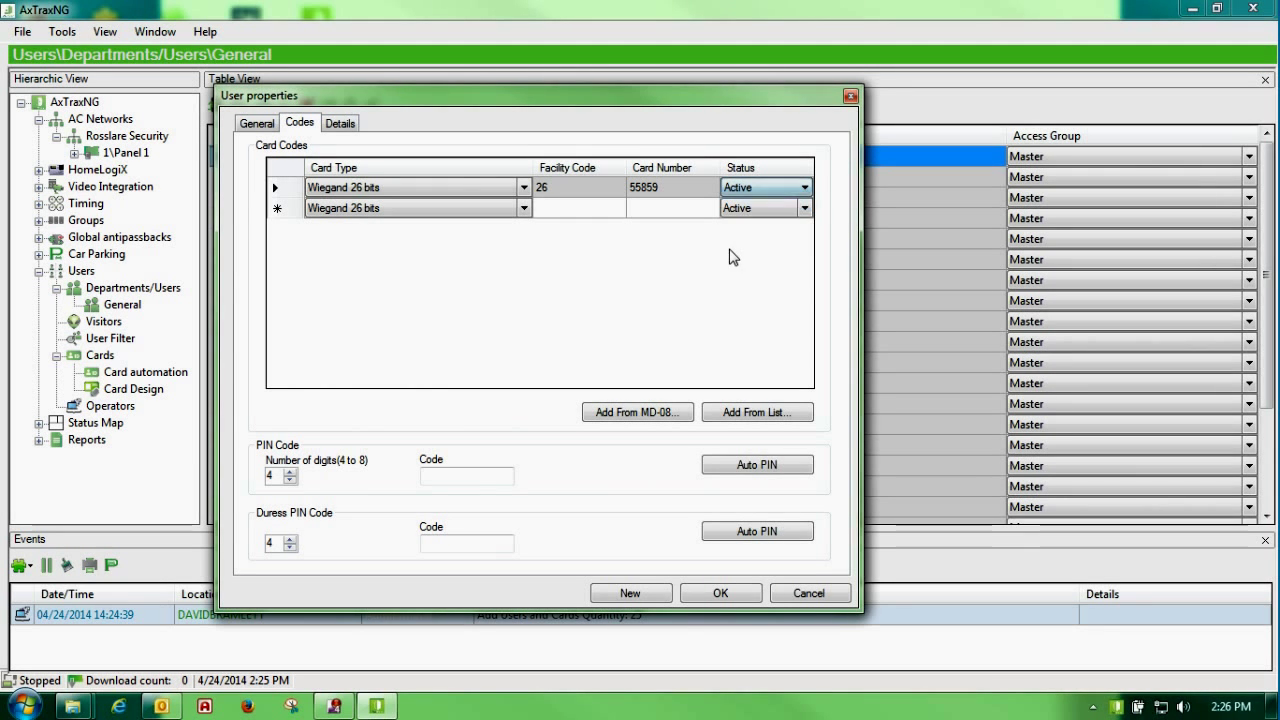
{"action": "left_click", "coordinate": [255, 124]}
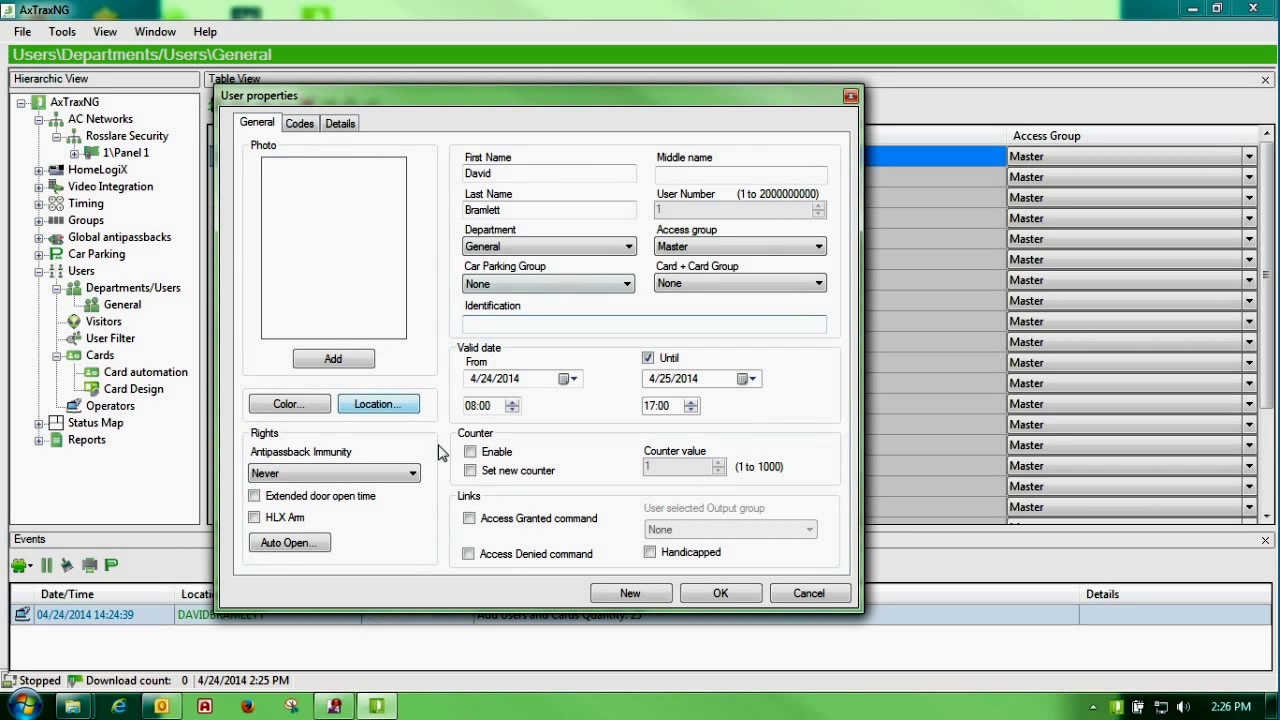
{"action": "left_click", "coordinate": [470, 452]}
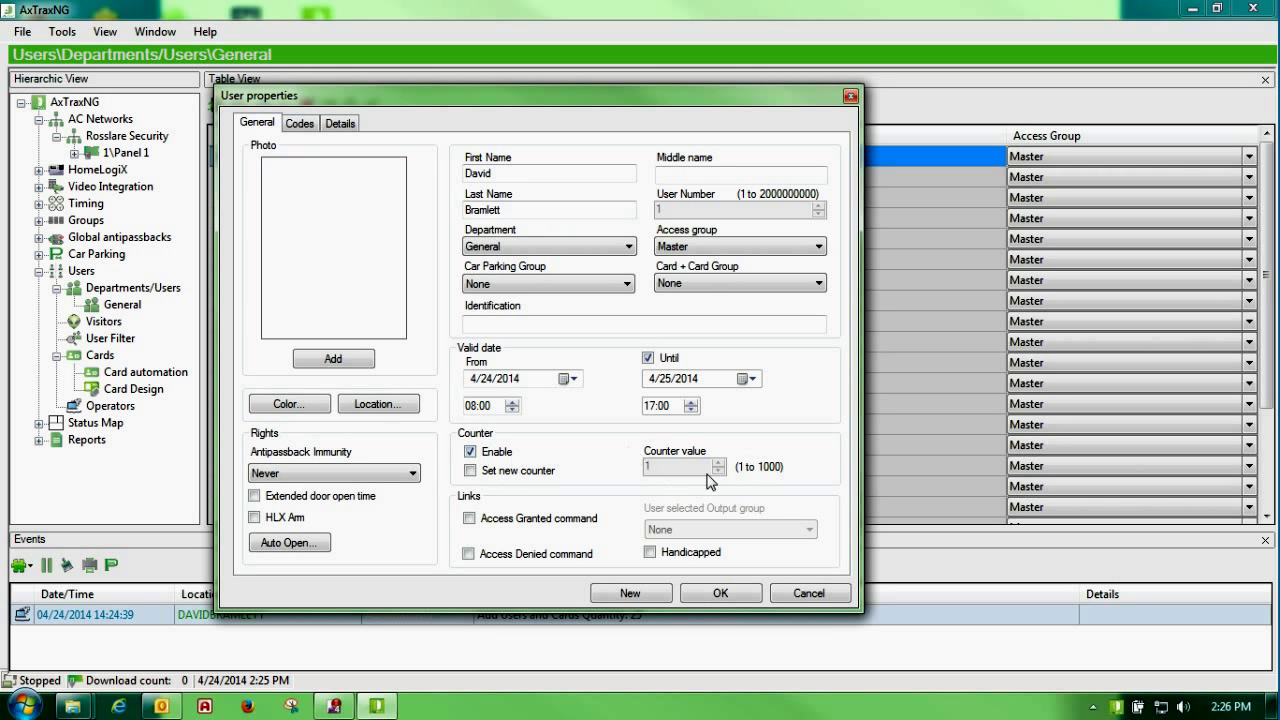
{"action": "left_click", "coordinate": [470, 470]}
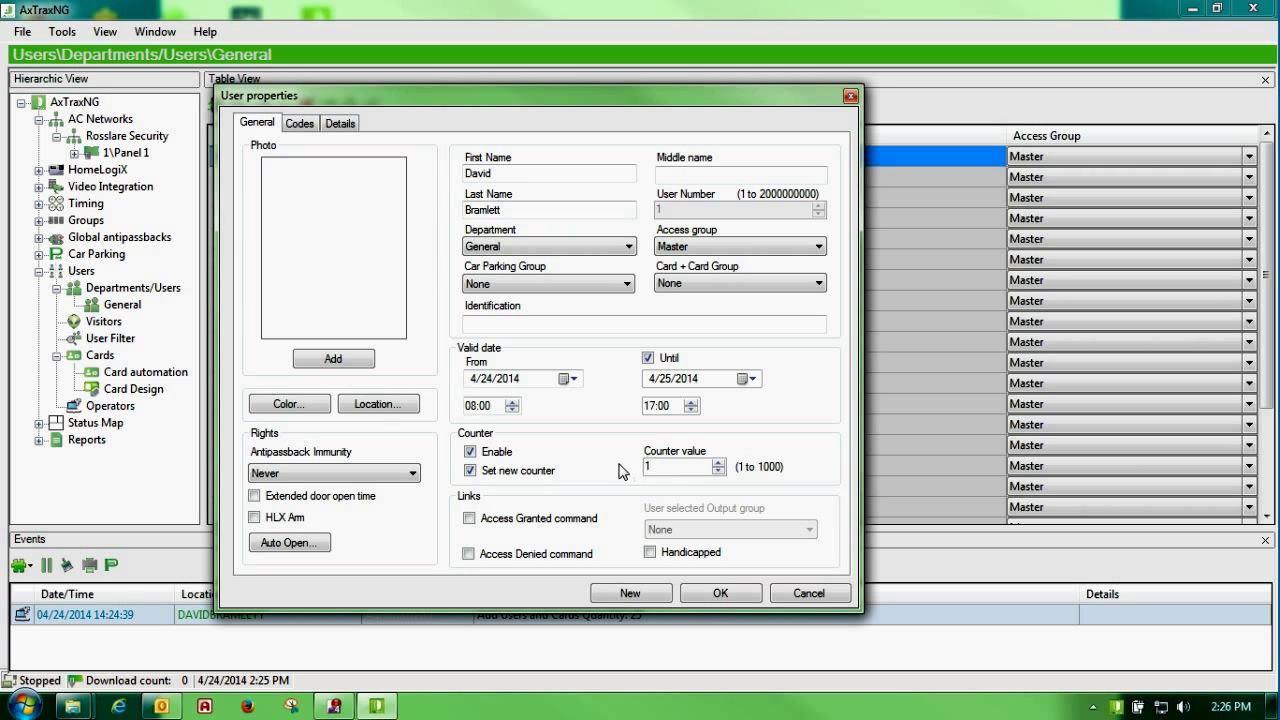
{"action": "left_click", "coordinate": [470, 452]}
{"action": "left_click", "coordinate": [470, 470]}
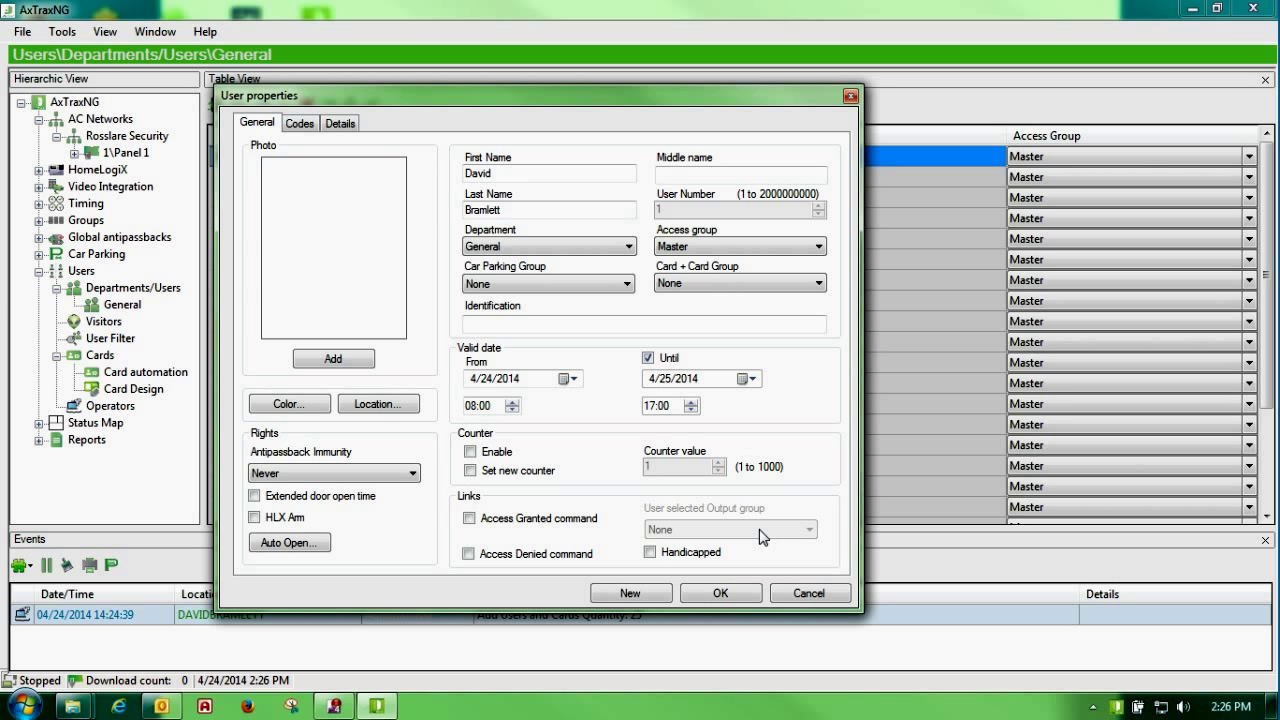
{"action": "left_click", "coordinate": [333, 360]}
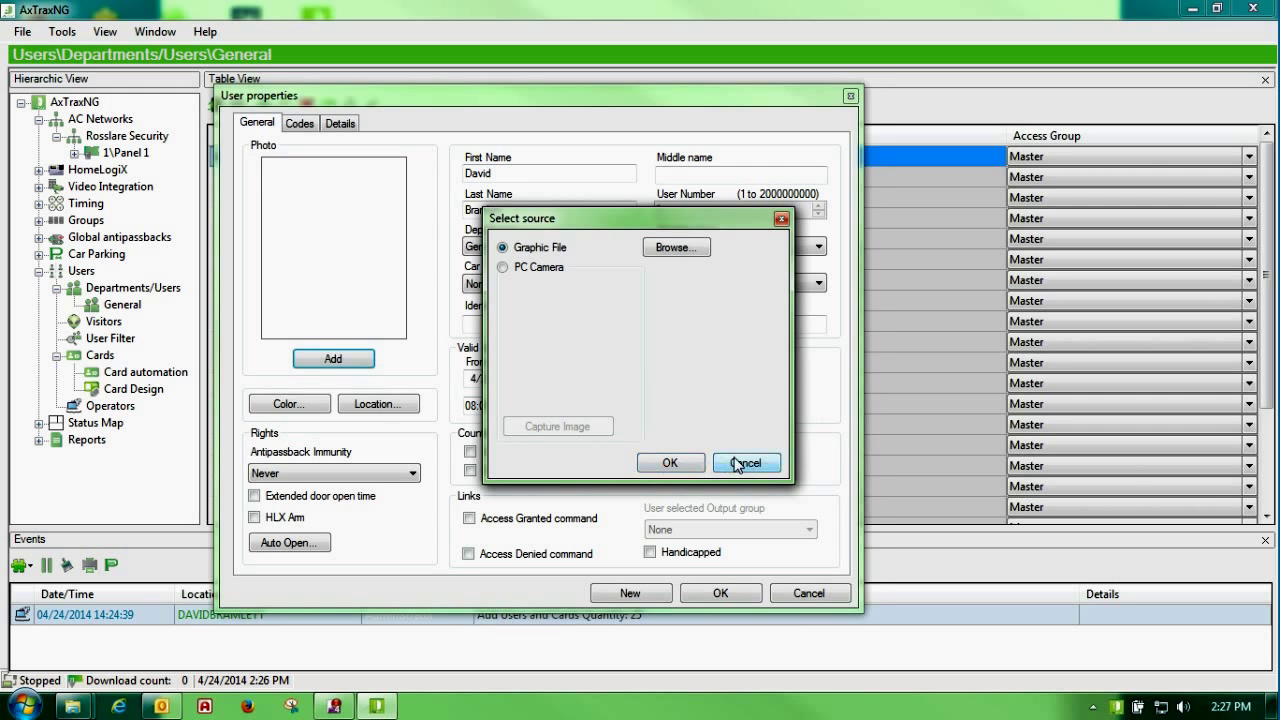
Step: Skip adding a photo and grant the user HLX Arm rights
{"action": "left_click", "coordinate": [742, 463]}
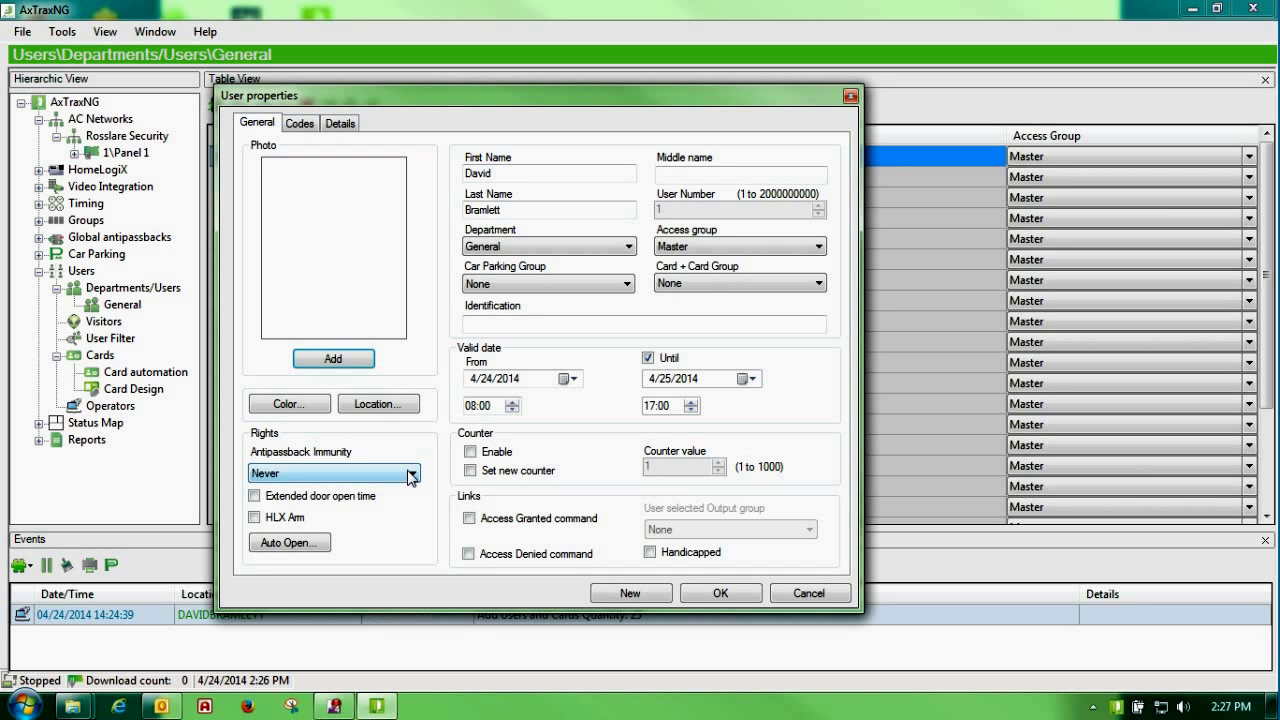
{"action": "left_click", "coordinate": [277, 498]}
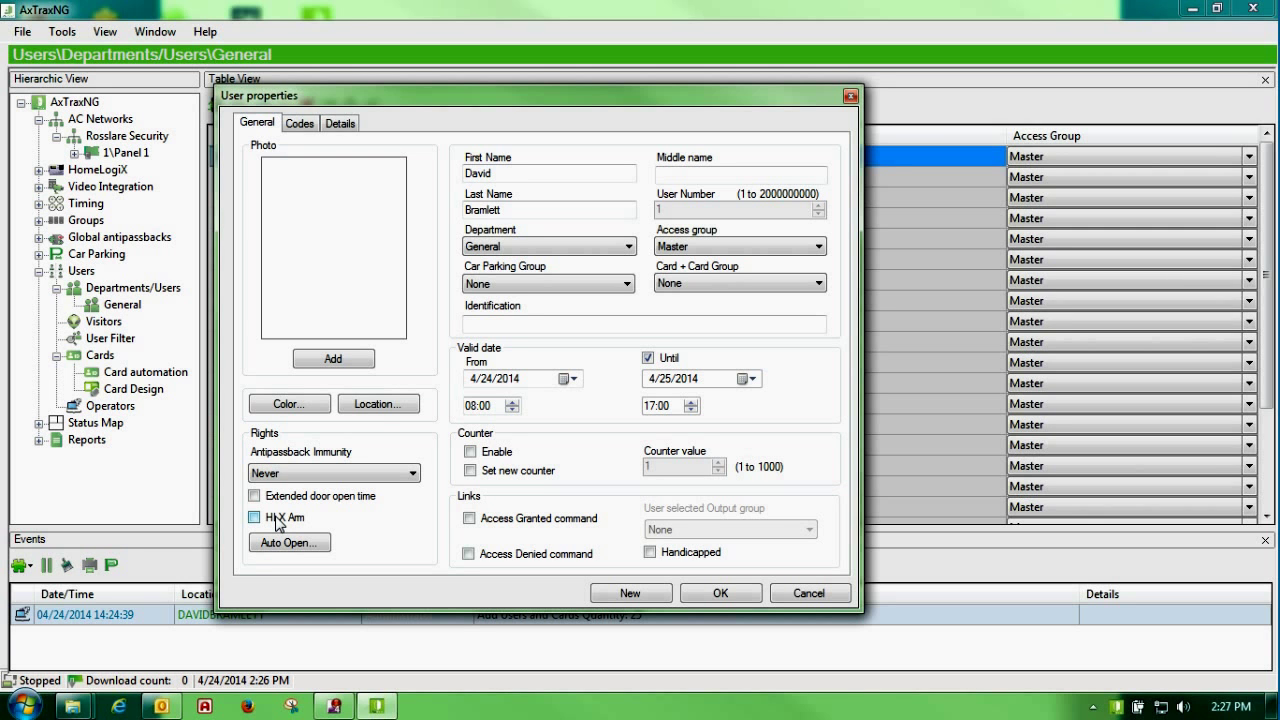
{"action": "left_click", "coordinate": [278, 522]}
Step: Open the user's Auto Open settings and close them without changes
{"action": "left_click", "coordinate": [298, 546]}
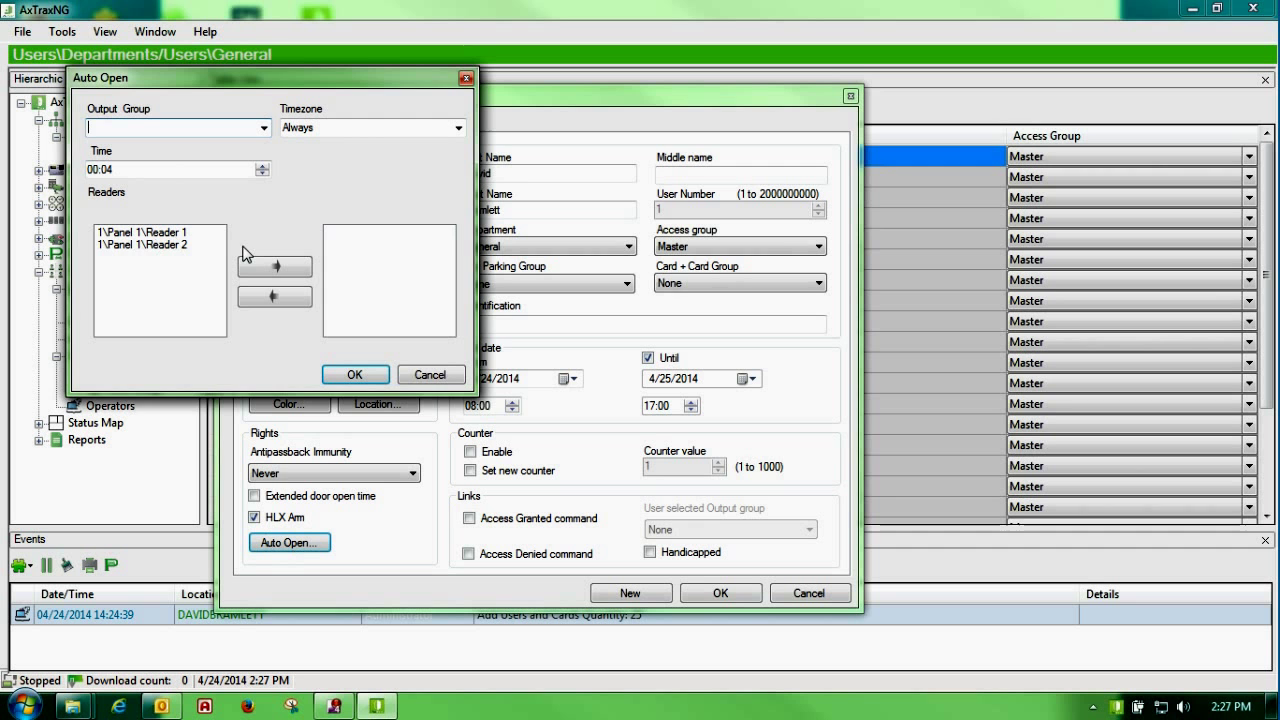
{"action": "left_click_drag", "start_coordinate": [290, 80], "coordinate": [579, 164]}
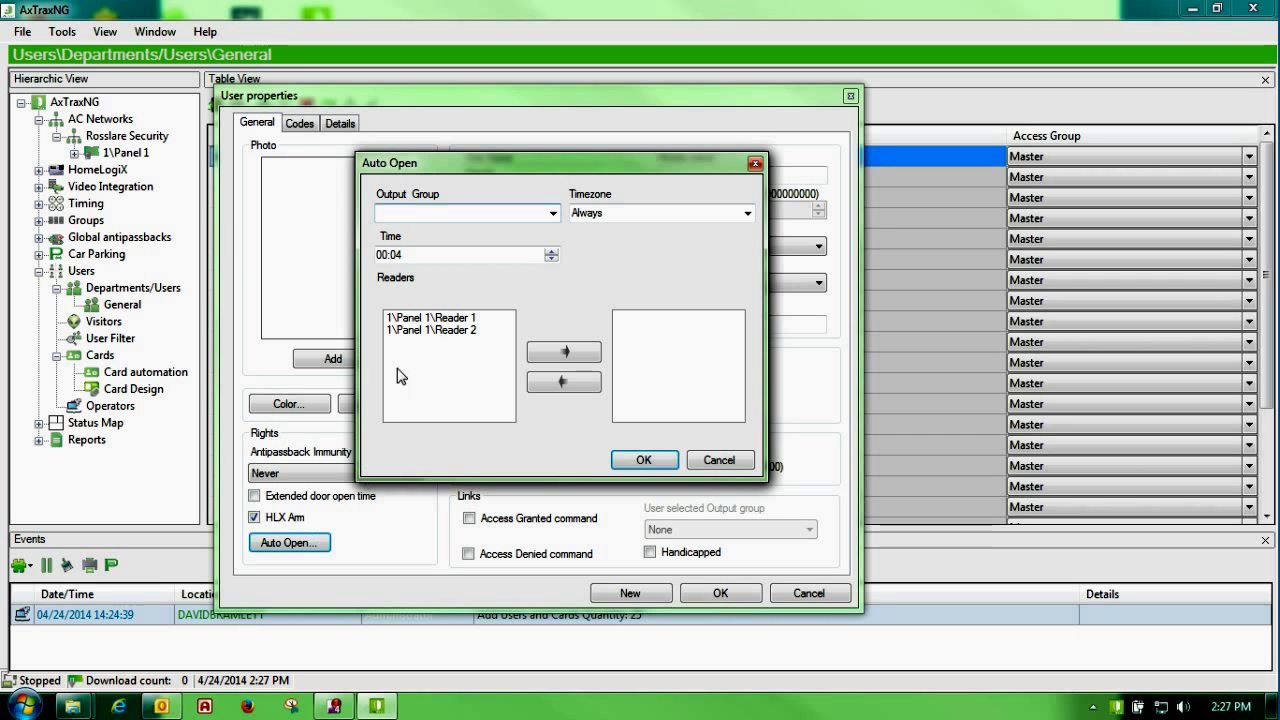
{"action": "left_click", "coordinate": [712, 459]}
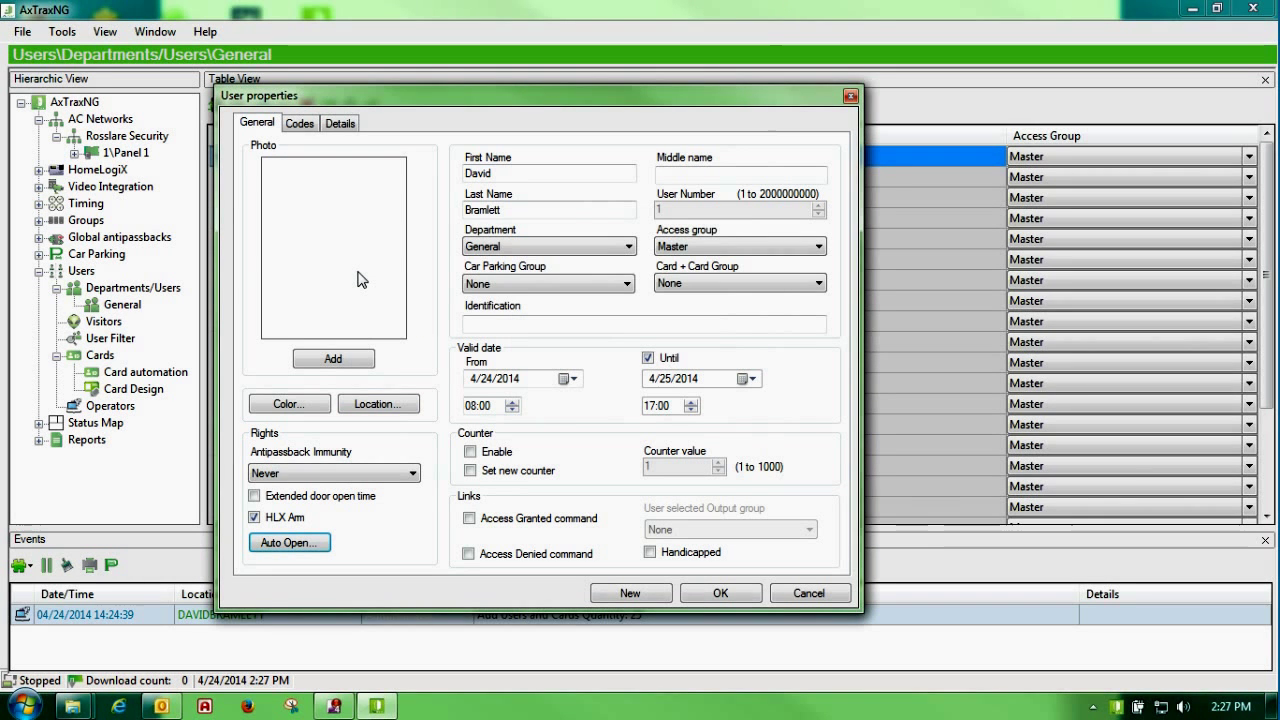
{"action": "left_click", "coordinate": [300, 123]}
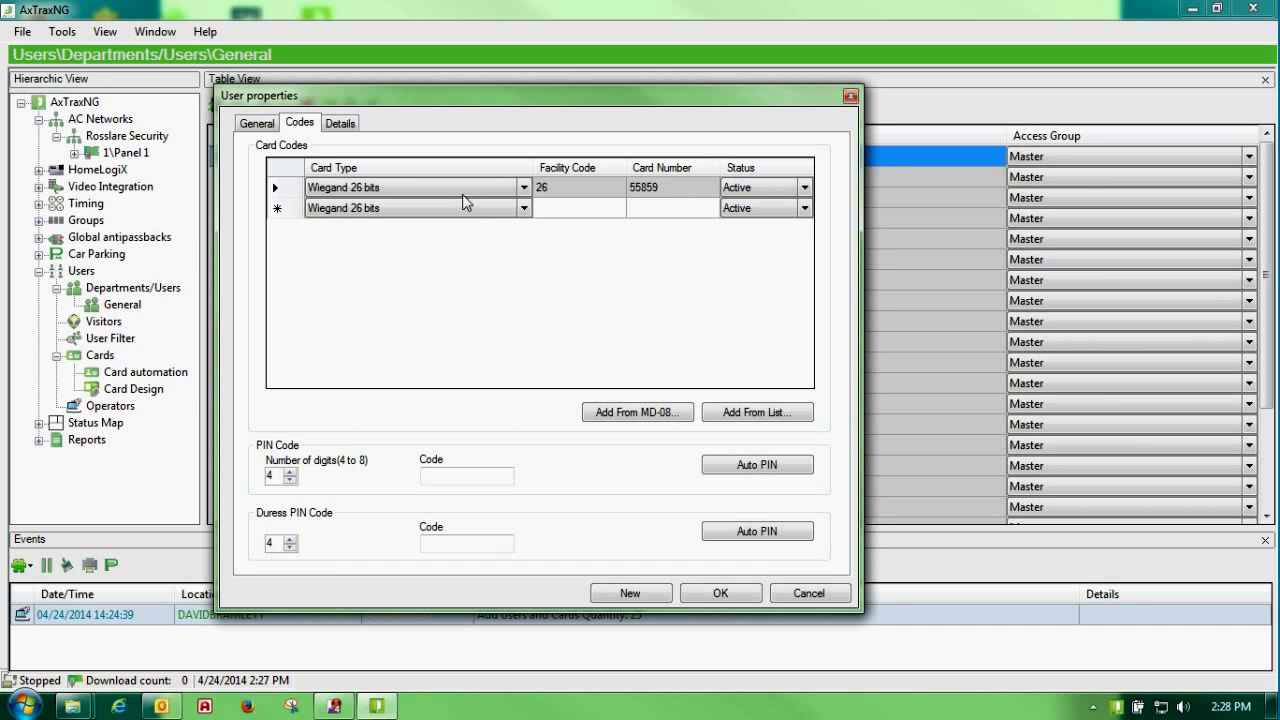
Step: Replace the manually typed PIN with an automatically generated PIN code
{"action": "left_click", "coordinate": [437, 478]}
{"action": "type", "text": "5555"}
{"action": "left_click_drag", "start_coordinate": [477, 476], "coordinate": [157, 479]}
{"action": "key", "text": "Delete"}
{"action": "left_click", "coordinate": [754, 466]}
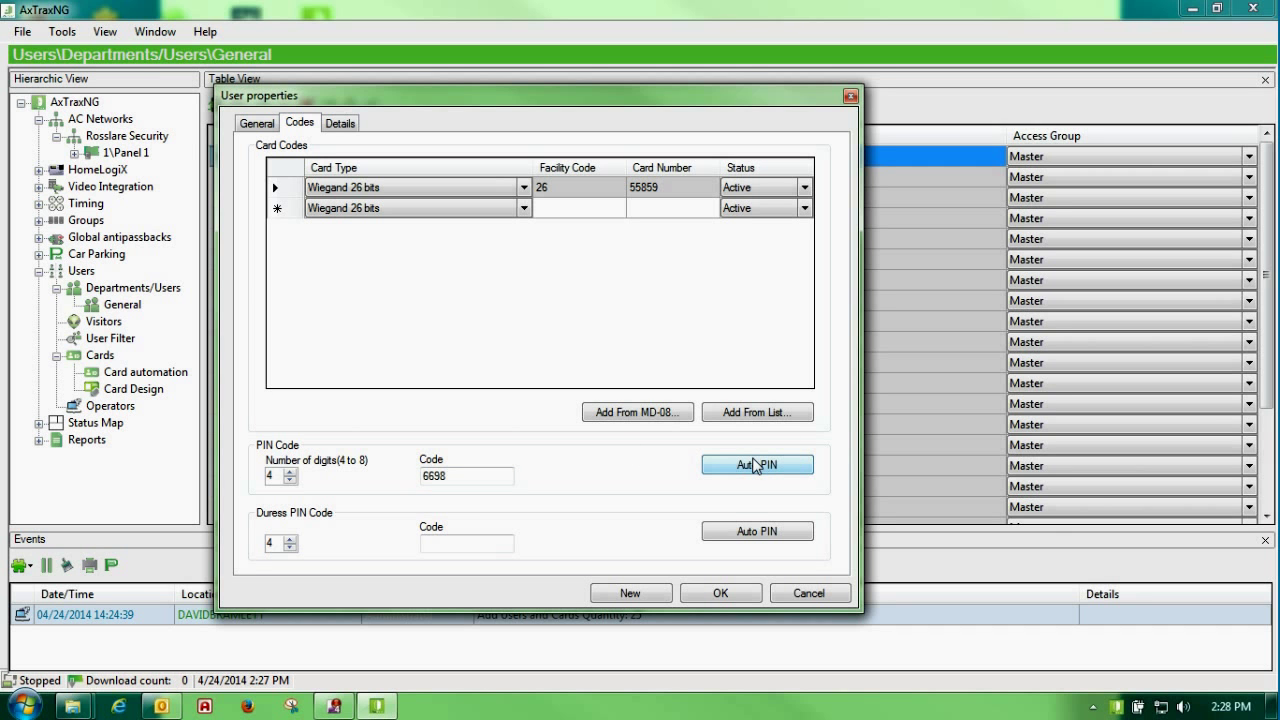
{"action": "left_click_drag", "start_coordinate": [276, 477], "coordinate": [269, 478]}
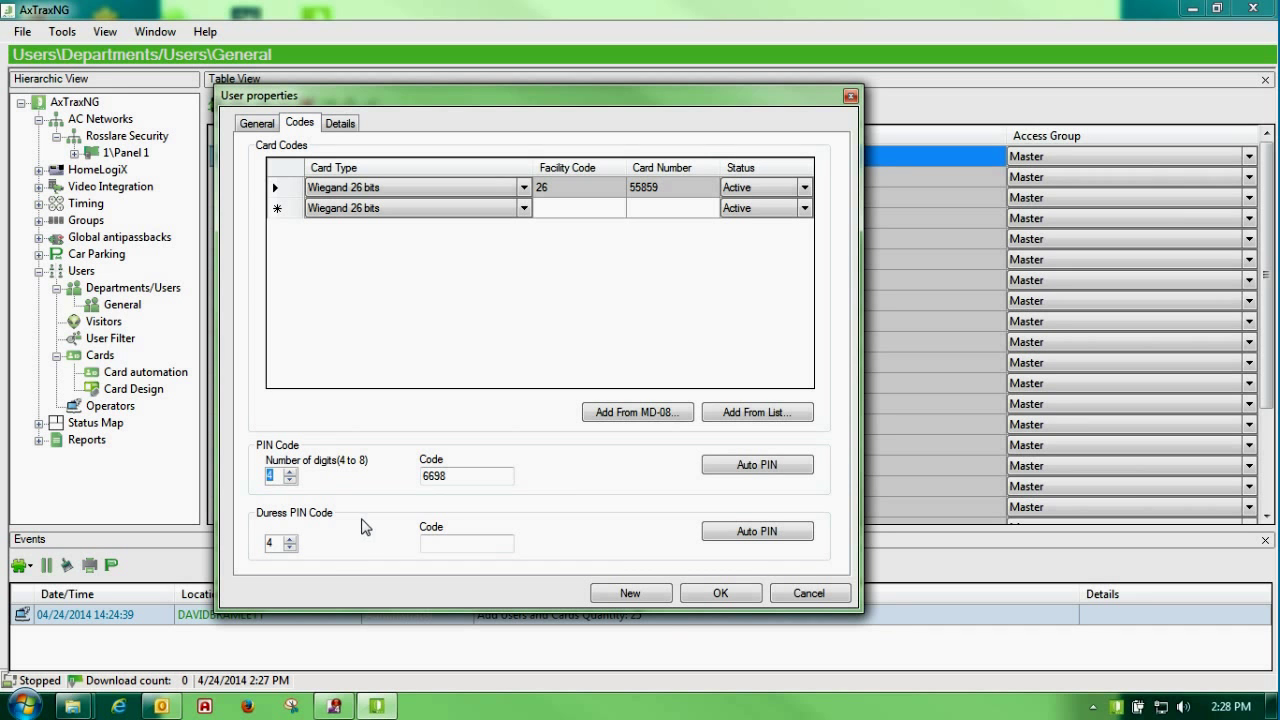
{"action": "left_click", "coordinate": [441, 546]}
Step: Add a second Wiegand 26-bit card with facility code 26 and its card number
{"action": "left_click", "coordinate": [547, 216]}
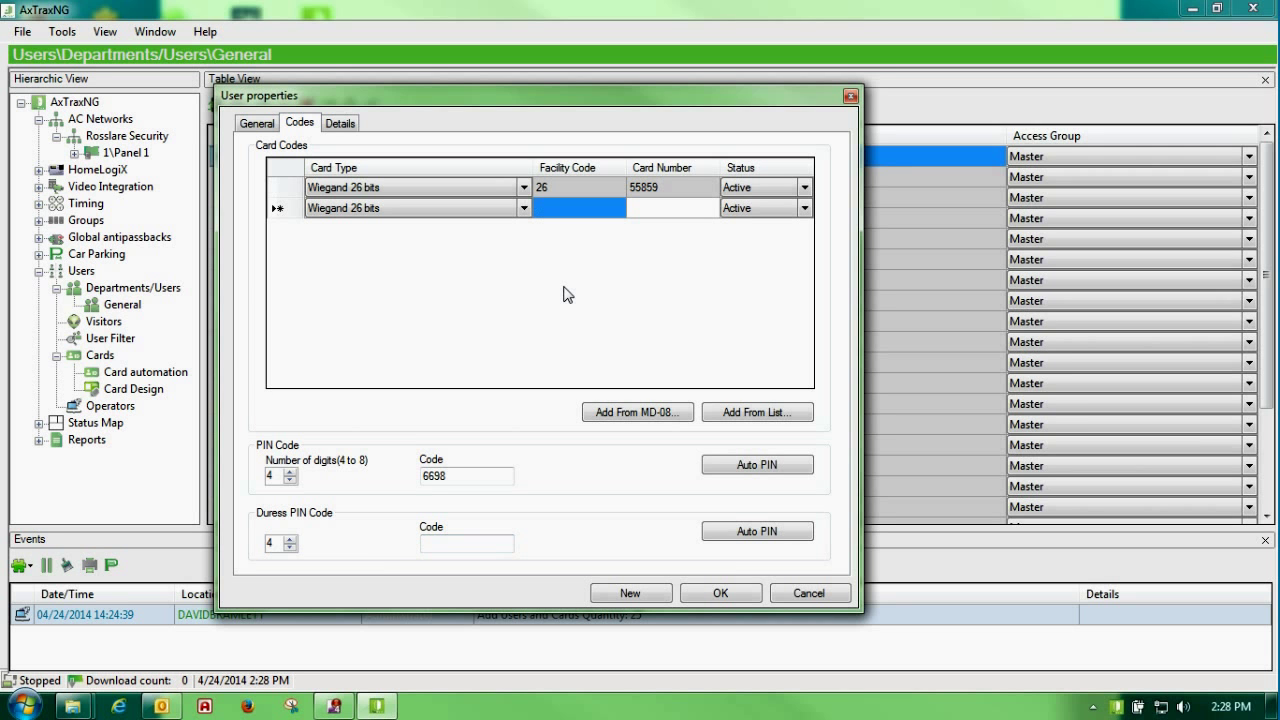
{"action": "type", "text": "26"}
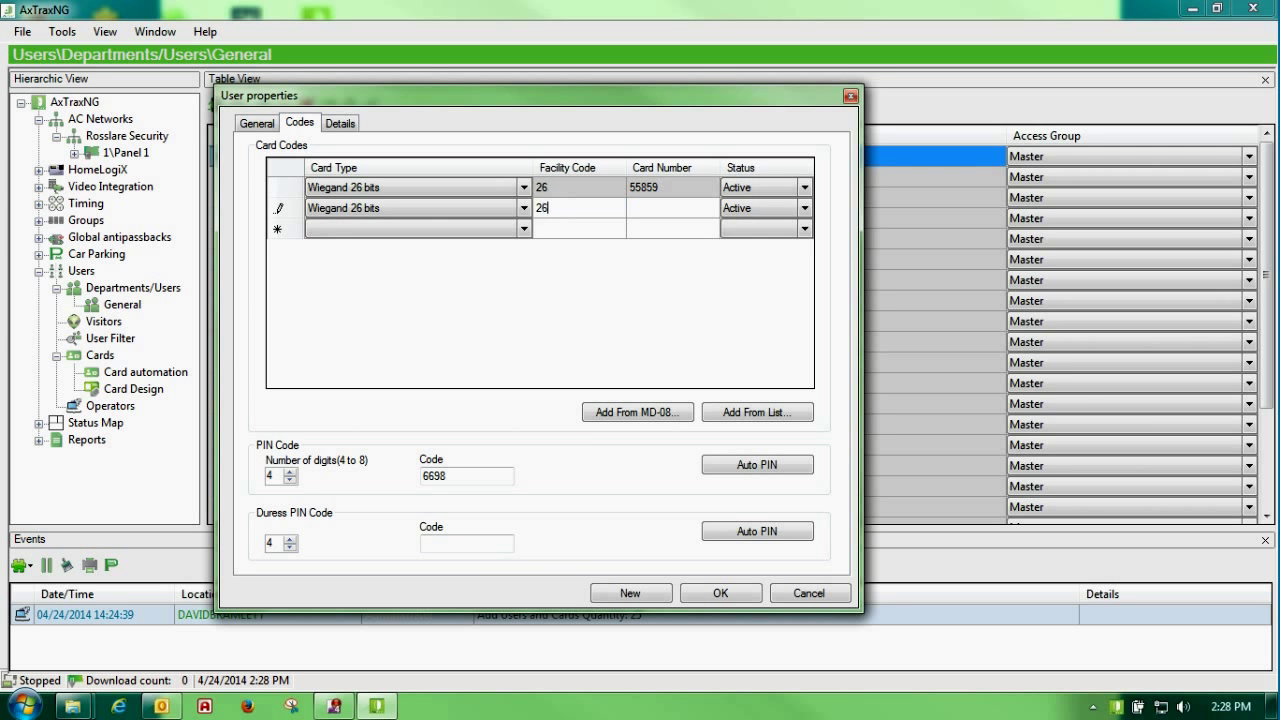
{"action": "left_click", "coordinate": [643, 211]}
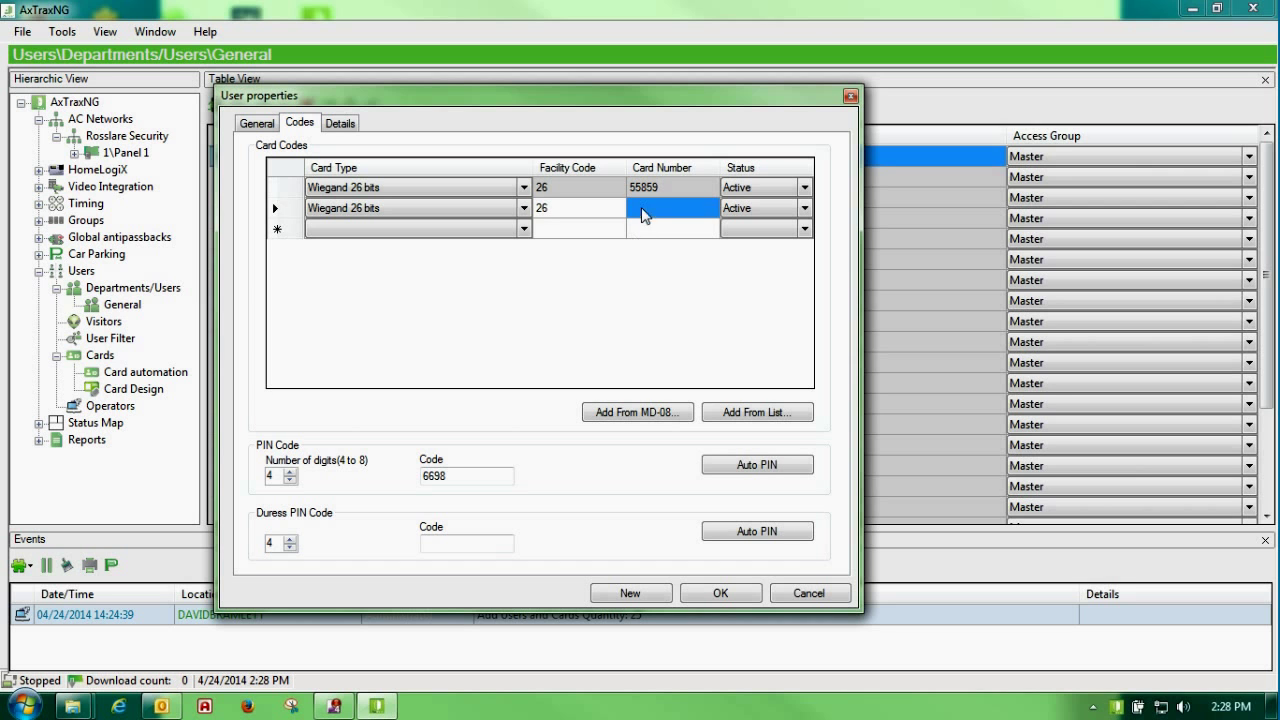
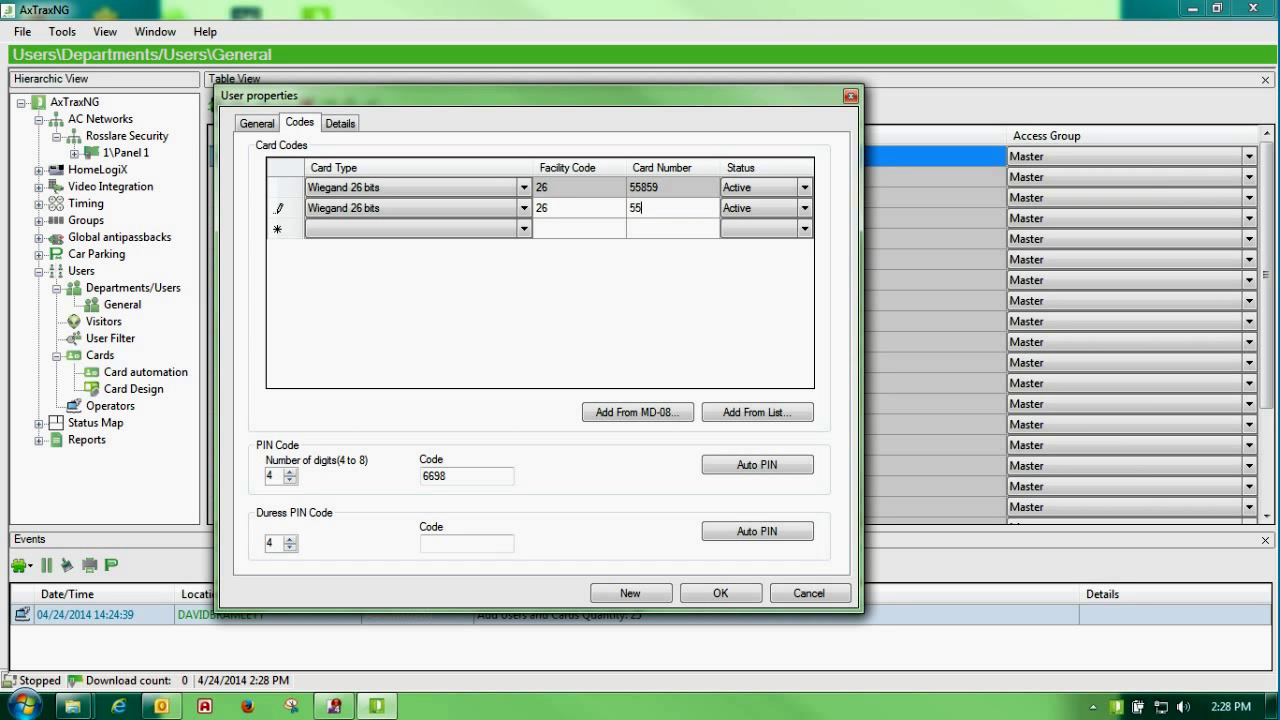
{"action": "left_click", "coordinate": [276, 213]}
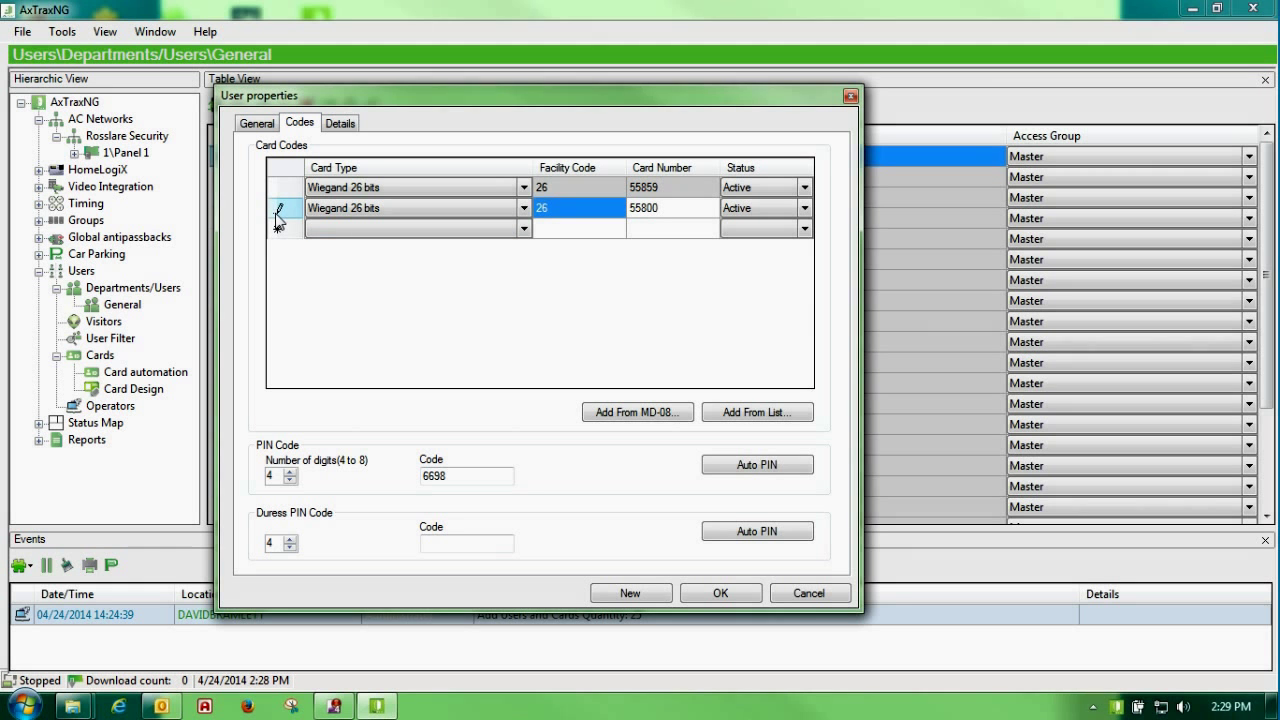
{"action": "left_click", "coordinate": [257, 123]}
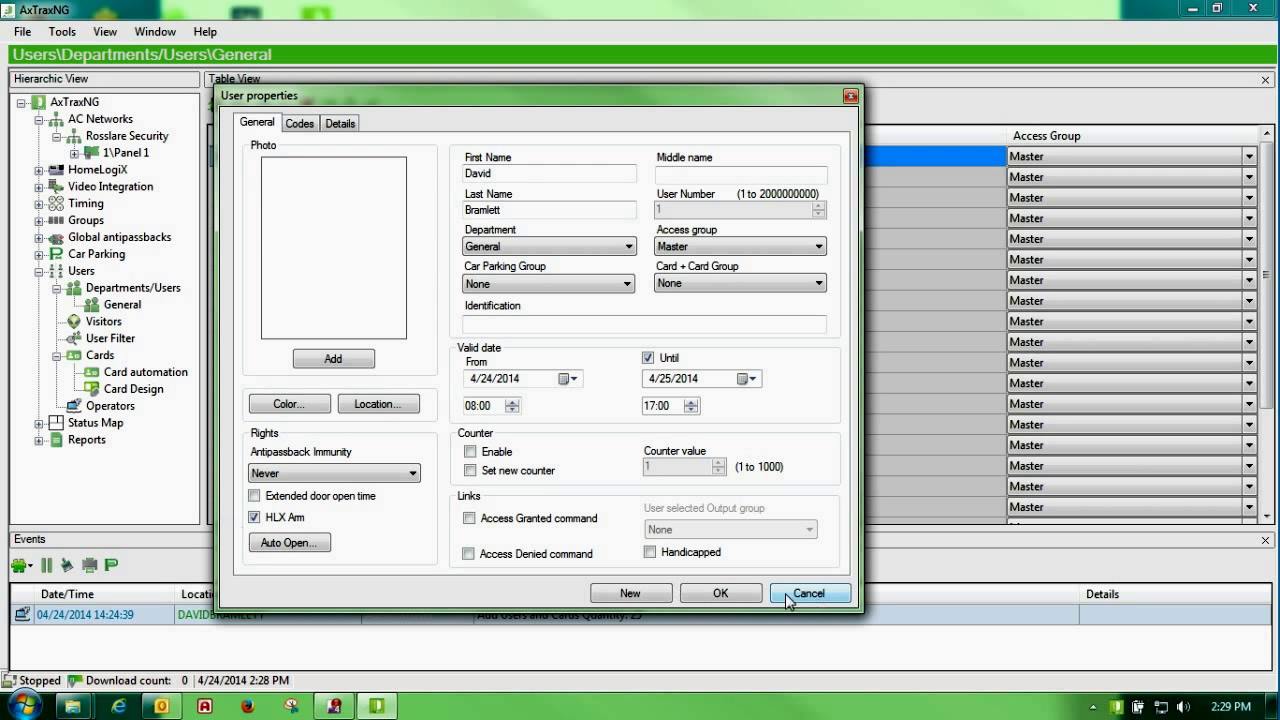
Step: Save User 1's properties and start a new time zone from the Timing > Time Zone list
{"action": "left_click", "coordinate": [734, 598]}
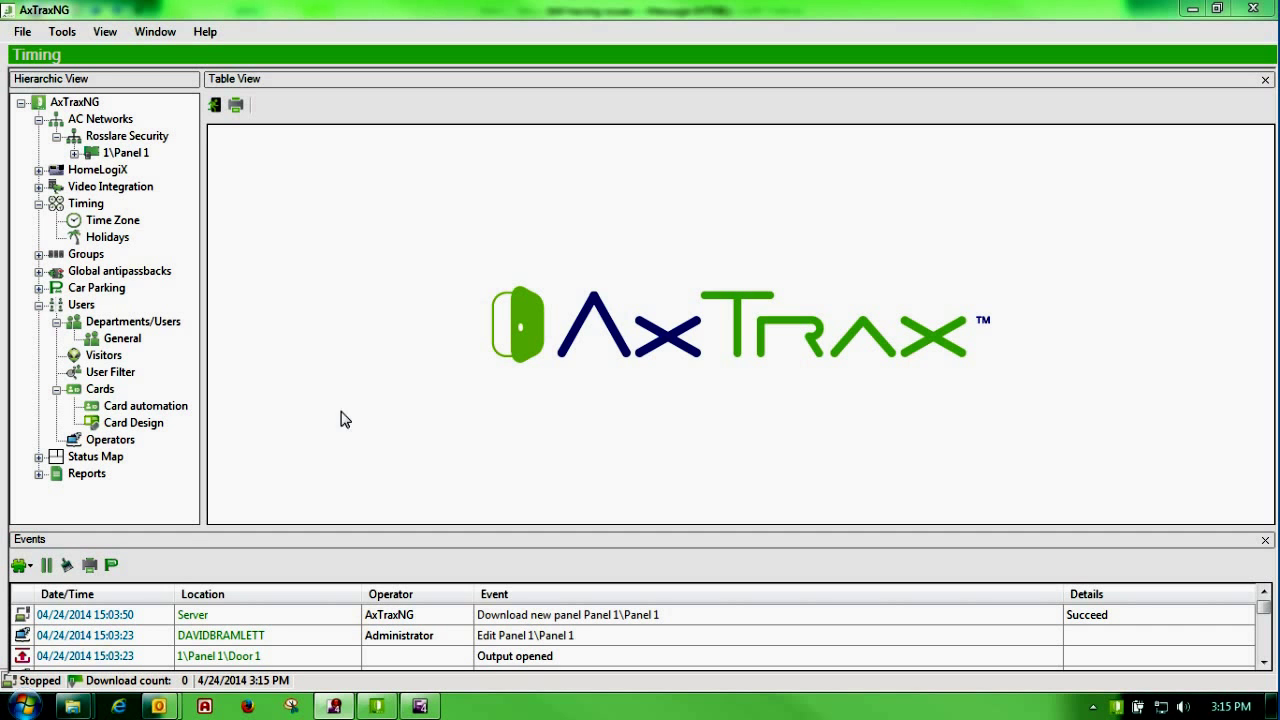
{"action": "left_click", "coordinate": [80, 205]}
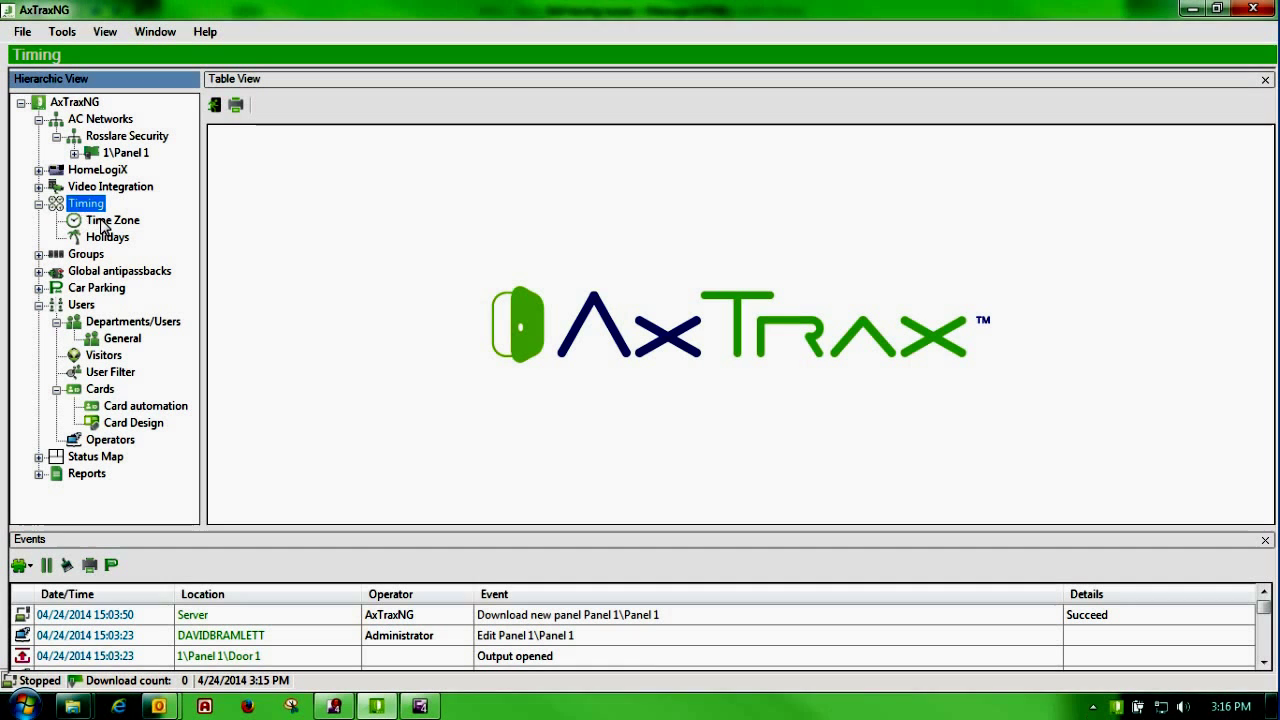
{"action": "left_click", "coordinate": [104, 226]}
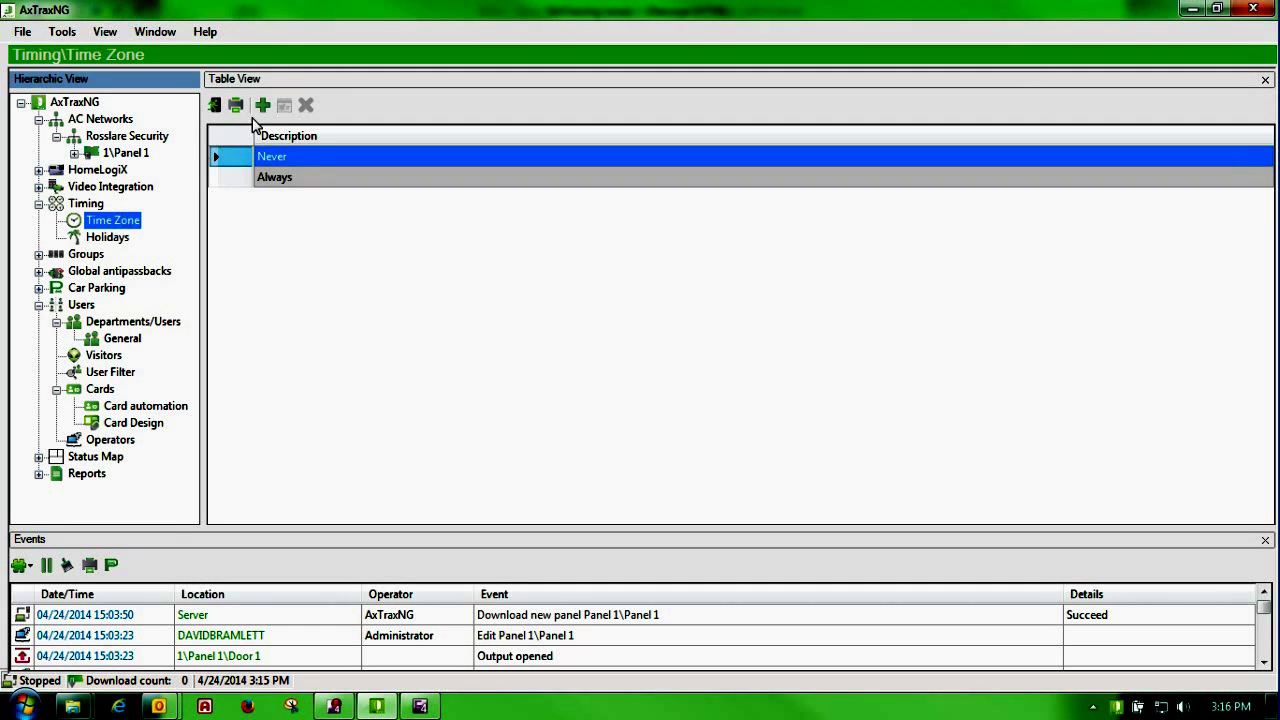
{"action": "left_click", "coordinate": [263, 106]}
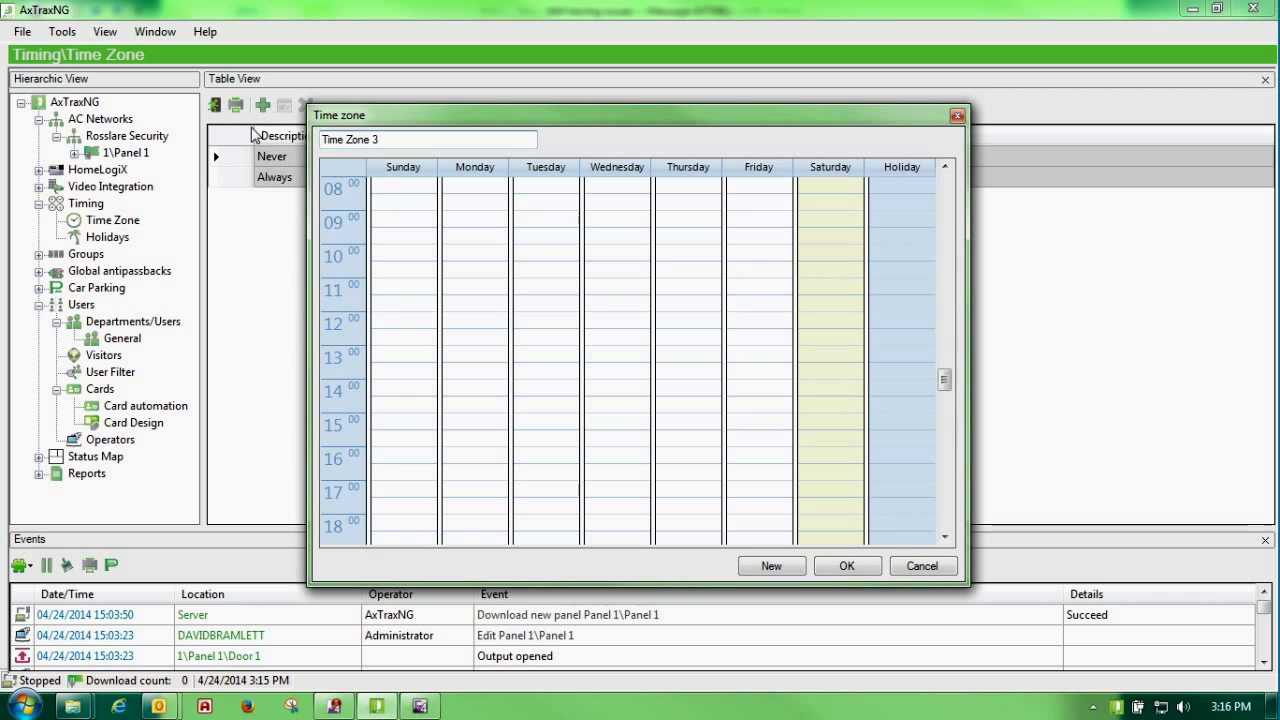
Step: Name the time zone Open Door and add a Monday 08:00–16:00 period
{"action": "type", "text": "Open Door"}
{"action": "left_click", "coordinate": [474, 187]}
{"action": "left_click_drag", "start_coordinate": [474, 191], "coordinate": [447, 487]}
{"action": "right_click", "coordinate": [467, 256]}
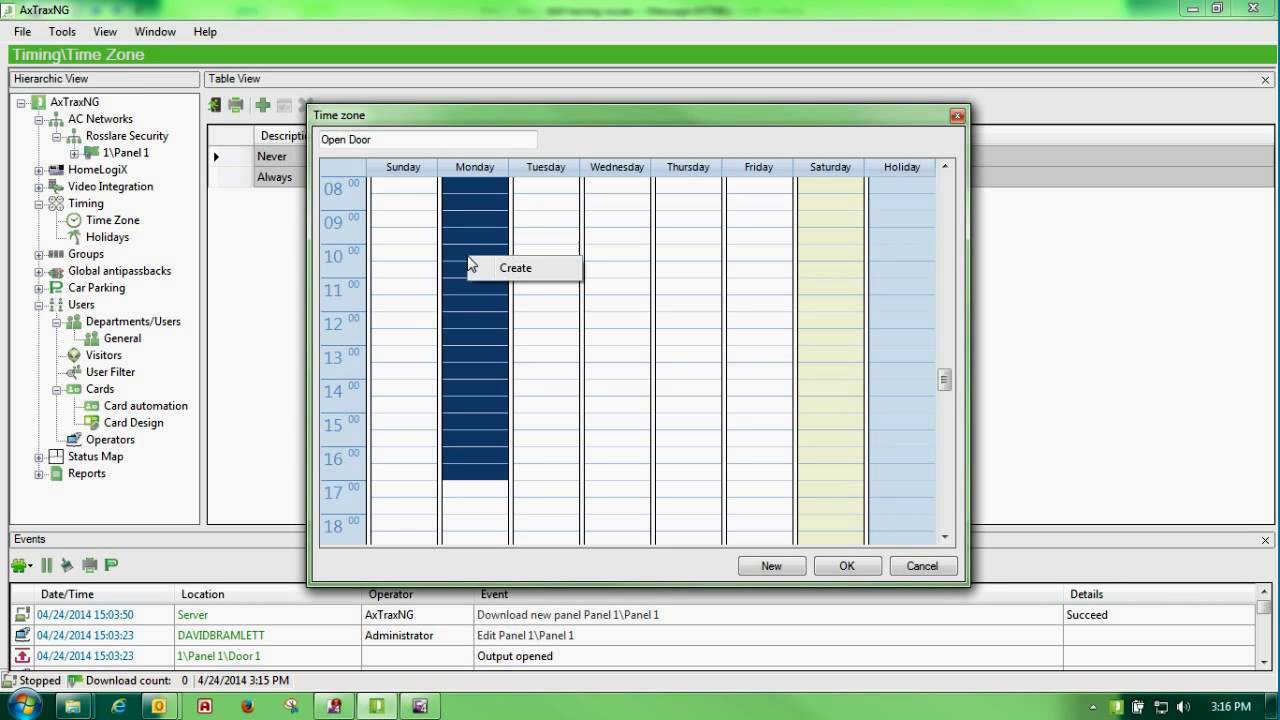
{"action": "left_click", "coordinate": [512, 269]}
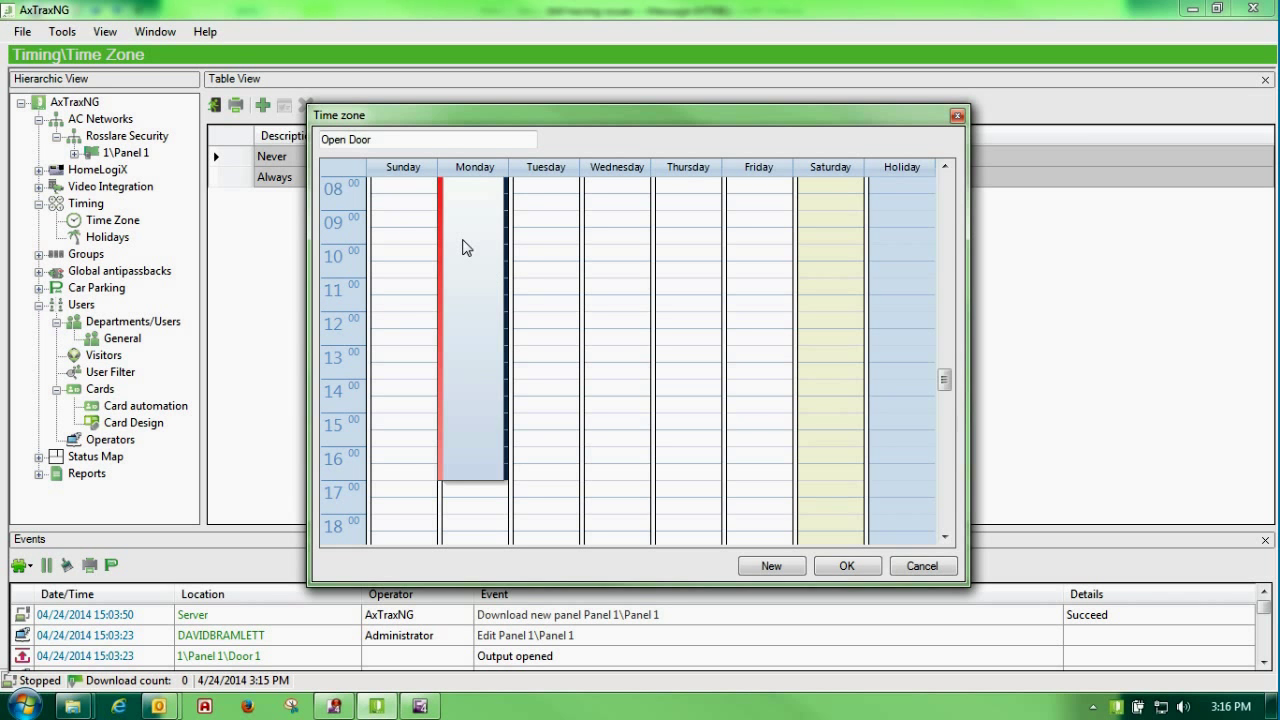
{"action": "right_click", "coordinate": [463, 247]}
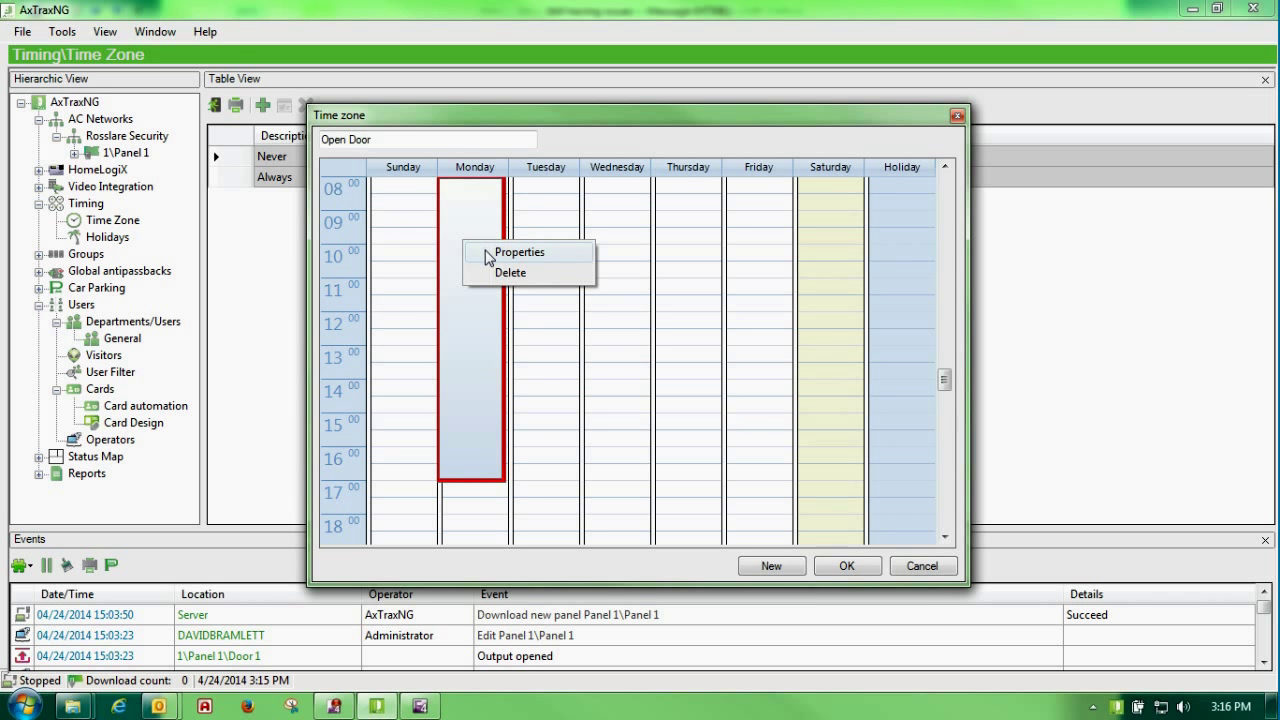
{"action": "left_click", "coordinate": [519, 252]}
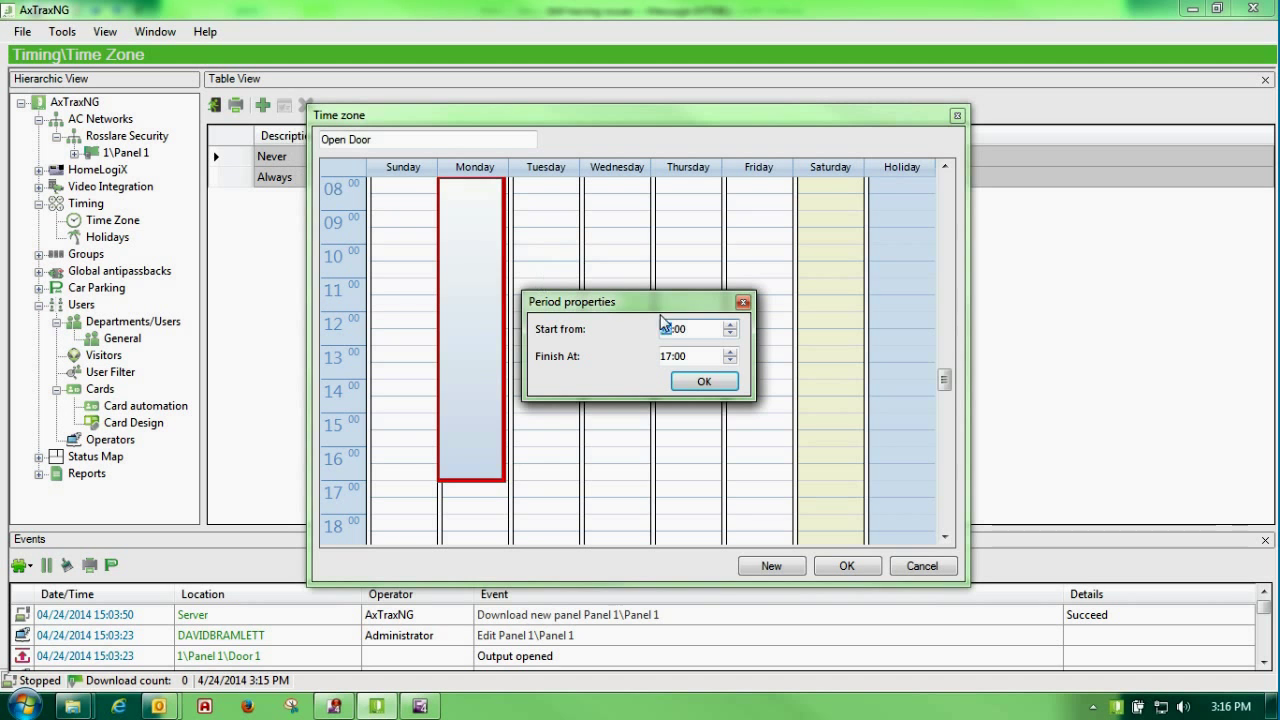
{"action": "left_click", "coordinate": [704, 382]}
Step: Add the same 08:00–16:00 period for Tuesday through Friday
{"action": "left_click_drag", "start_coordinate": [538, 186], "coordinate": [538, 491]}
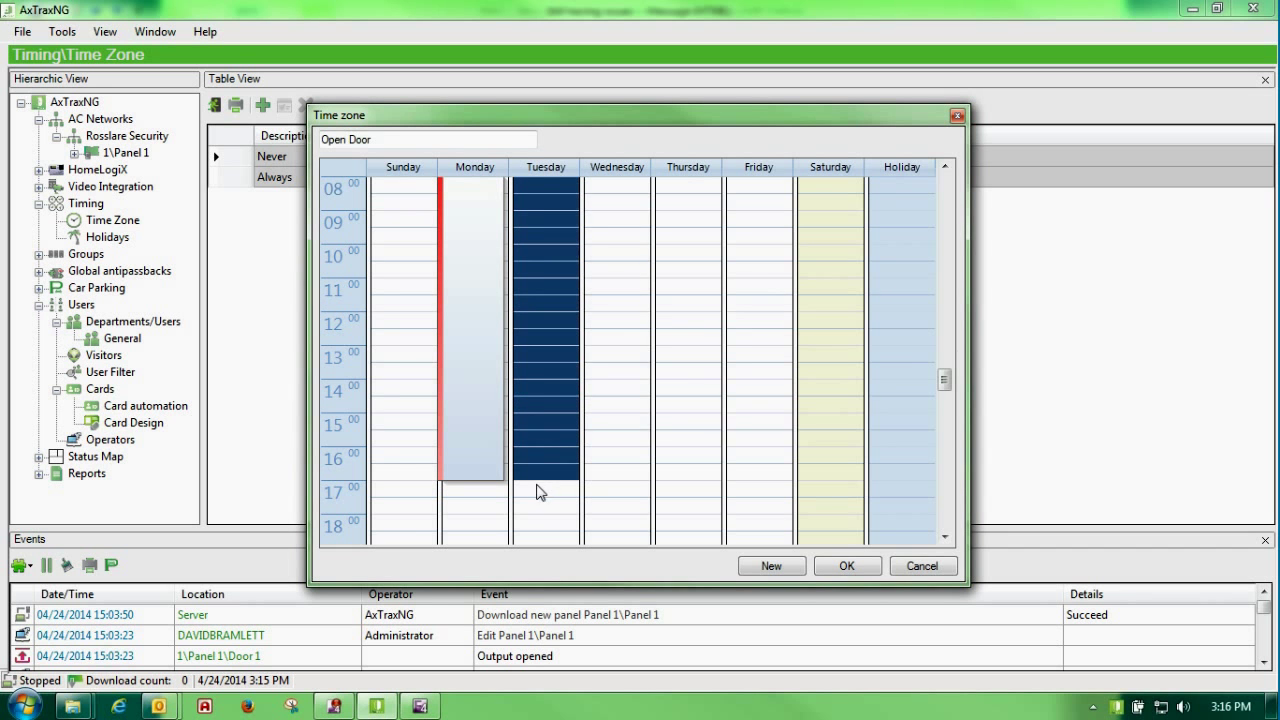
{"action": "right_click", "coordinate": [541, 355]}
{"action": "left_click", "coordinate": [587, 353]}
{"action": "left_click_drag", "start_coordinate": [628, 190], "coordinate": [632, 491]}
{"action": "right_click", "coordinate": [593, 322]}
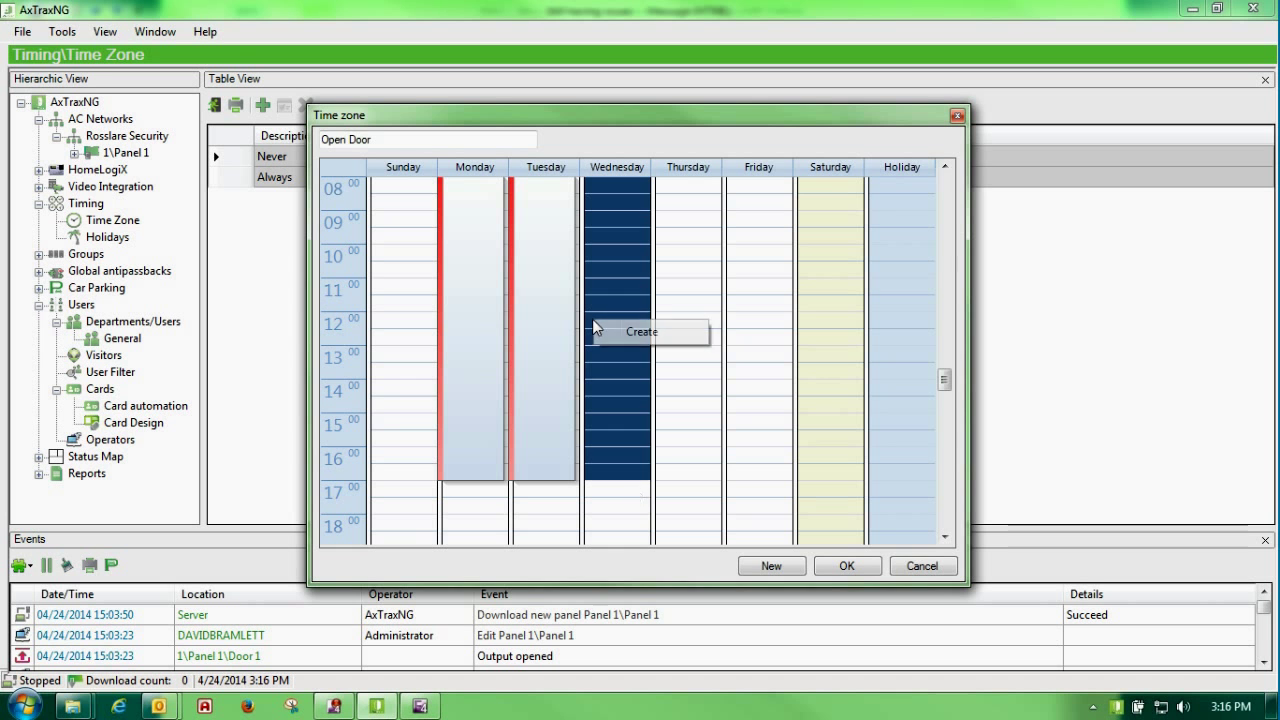
{"action": "left_click", "coordinate": [630, 333]}
{"action": "left_click_drag", "start_coordinate": [690, 192], "coordinate": [689, 491]}
{"action": "right_click", "coordinate": [668, 362]}
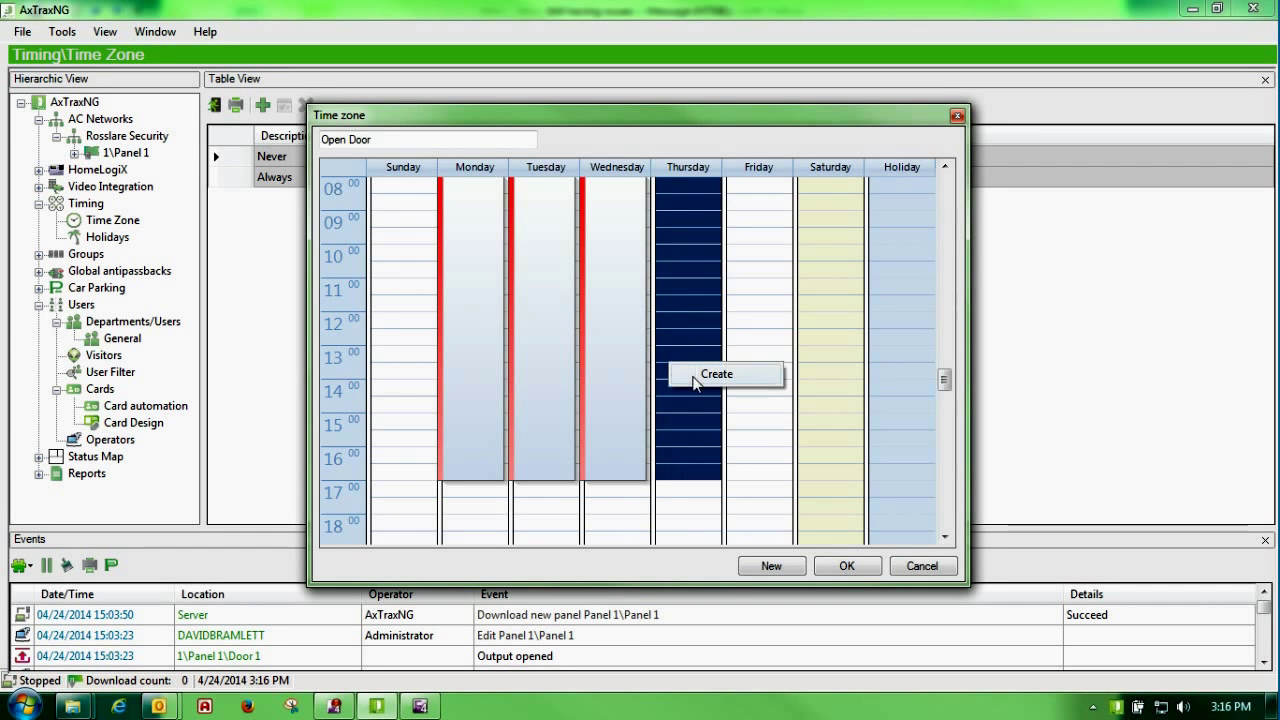
{"action": "left_click", "coordinate": [700, 377]}
{"action": "left_click_drag", "start_coordinate": [752, 192], "coordinate": [748, 491]}
{"action": "right_click", "coordinate": [748, 362]}
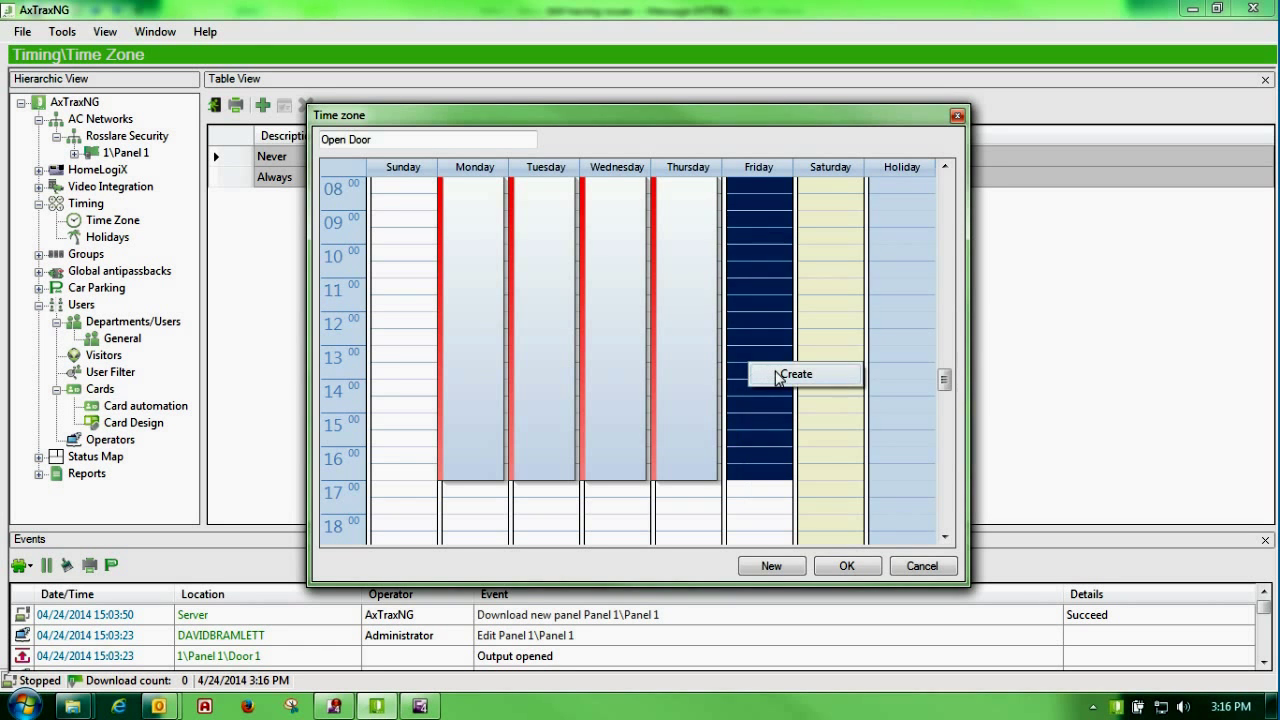
{"action": "left_click", "coordinate": [790, 374]}
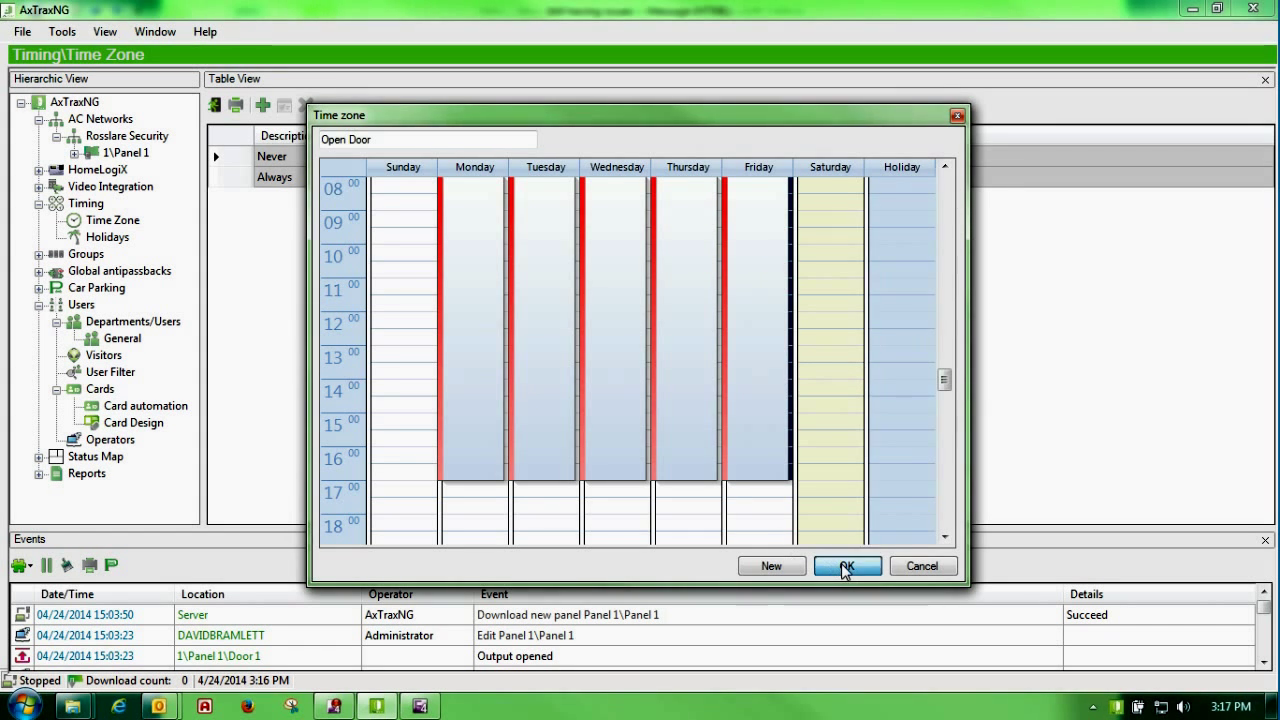
Step: Save the Open Door time zone, recheck its Monday period times, and save again
{"action": "left_click", "coordinate": [845, 566]}
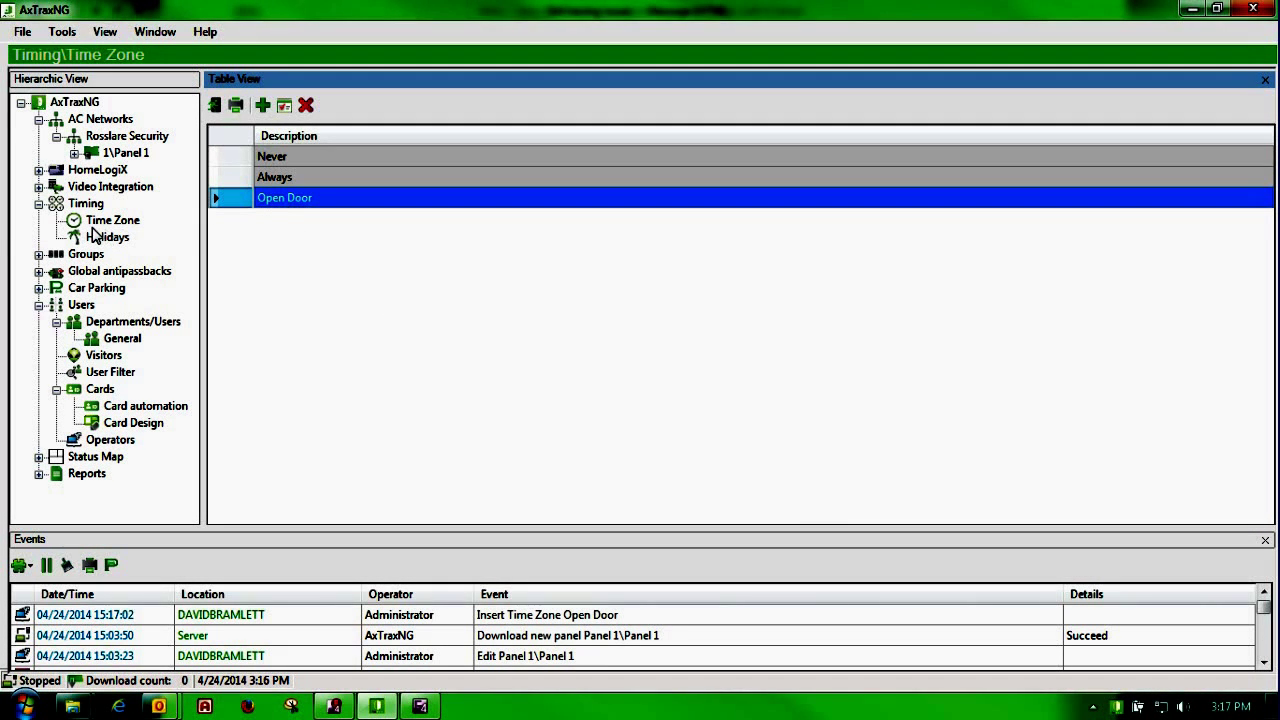
{"action": "double_click", "coordinate": [237, 201]}
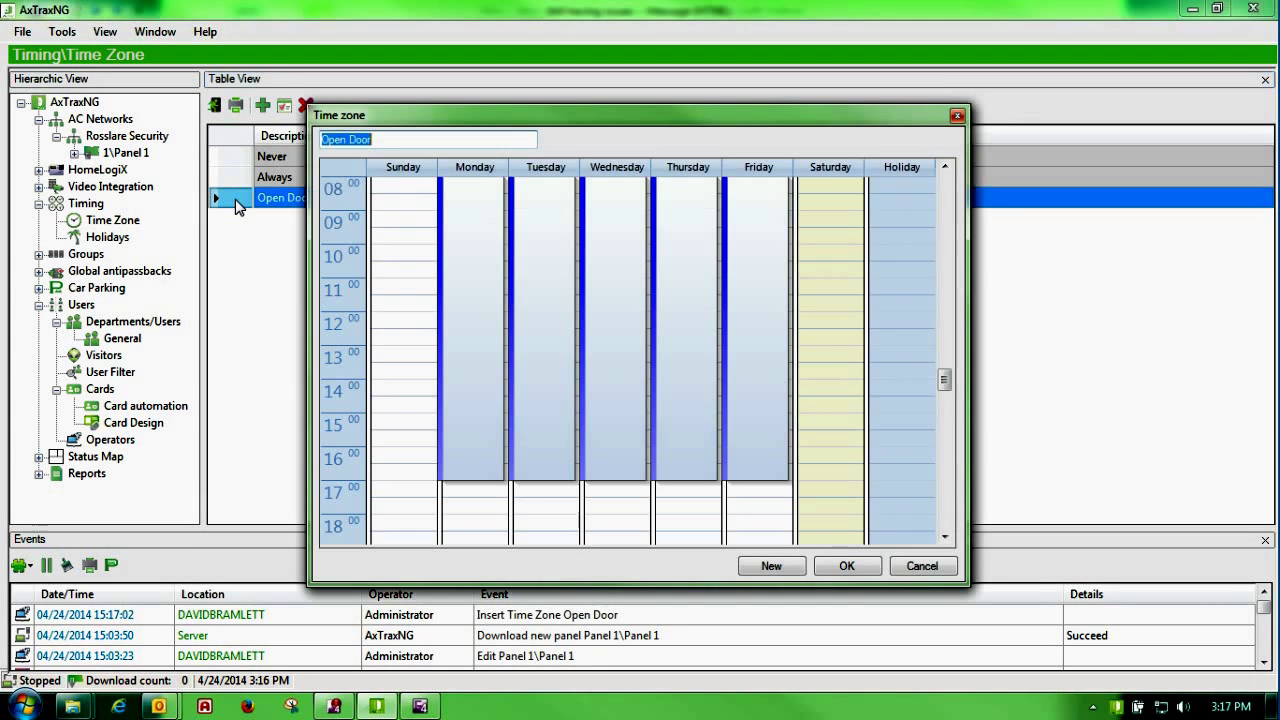
{"action": "right_click", "coordinate": [471, 244]}
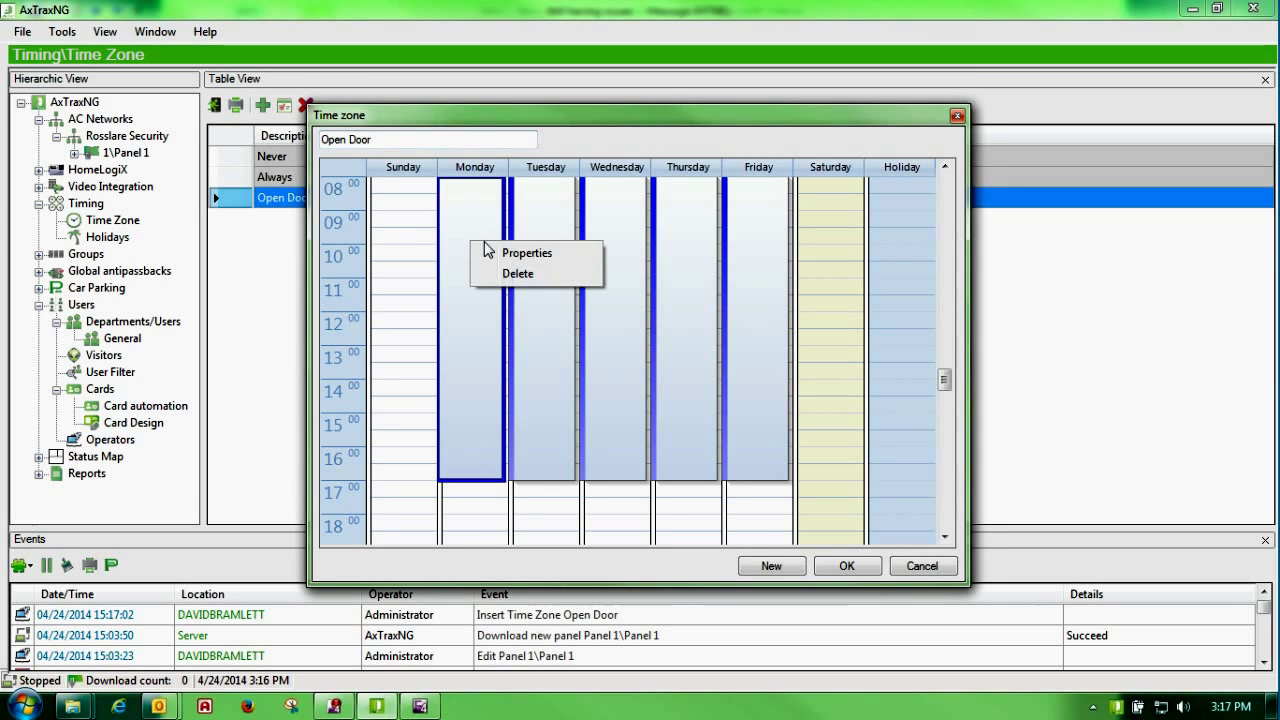
{"action": "left_click", "coordinate": [500, 253]}
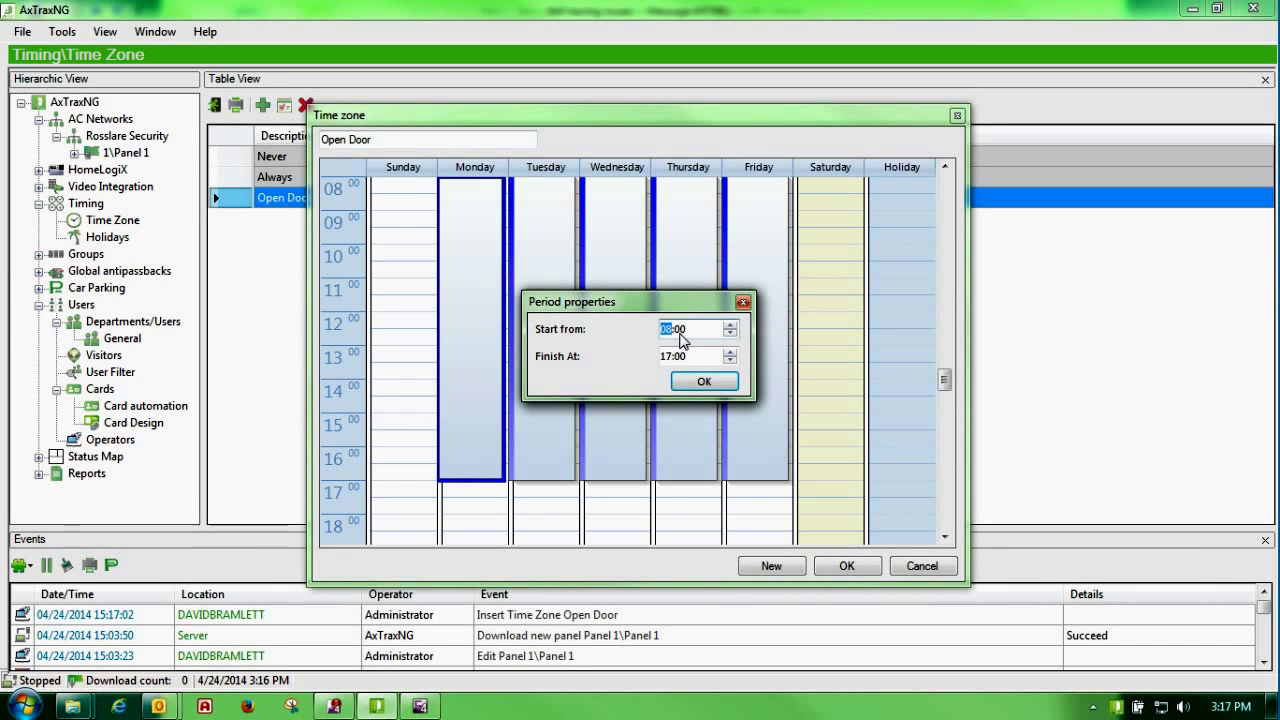
{"action": "left_click", "coordinate": [703, 381]}
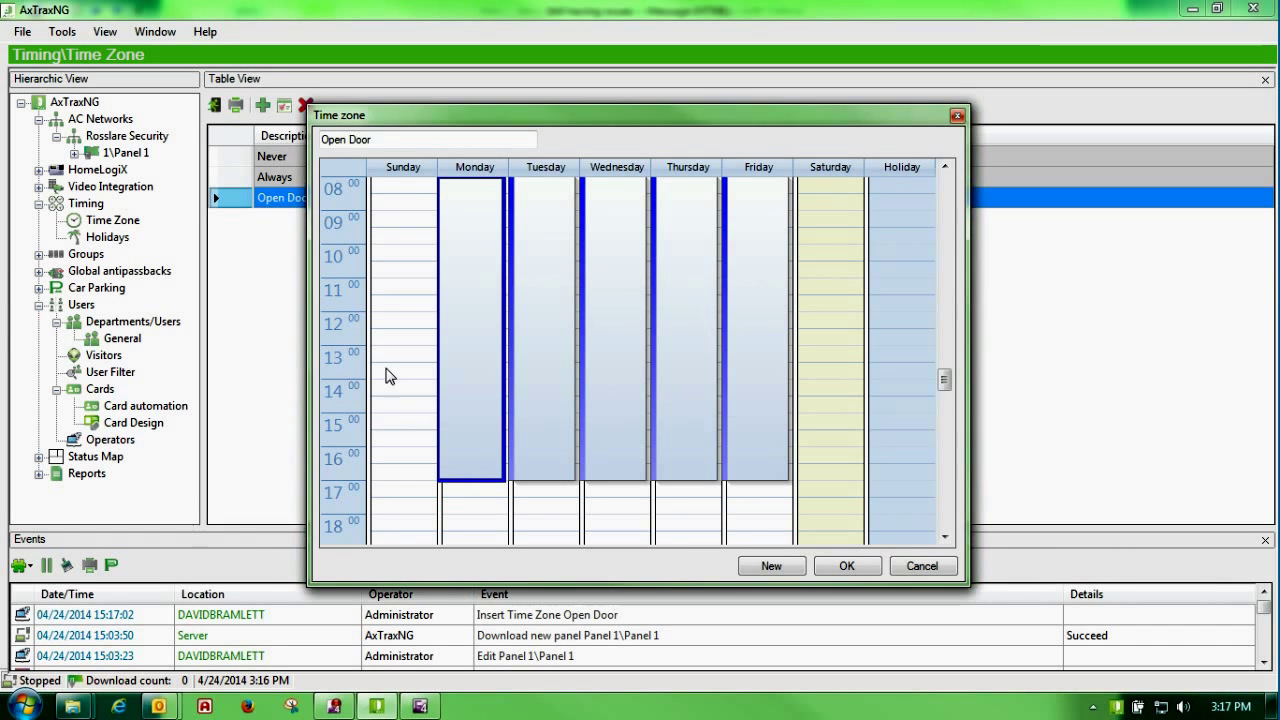
{"action": "left_click", "coordinate": [846, 566]}
{"action": "left_click", "coordinate": [106, 240]}
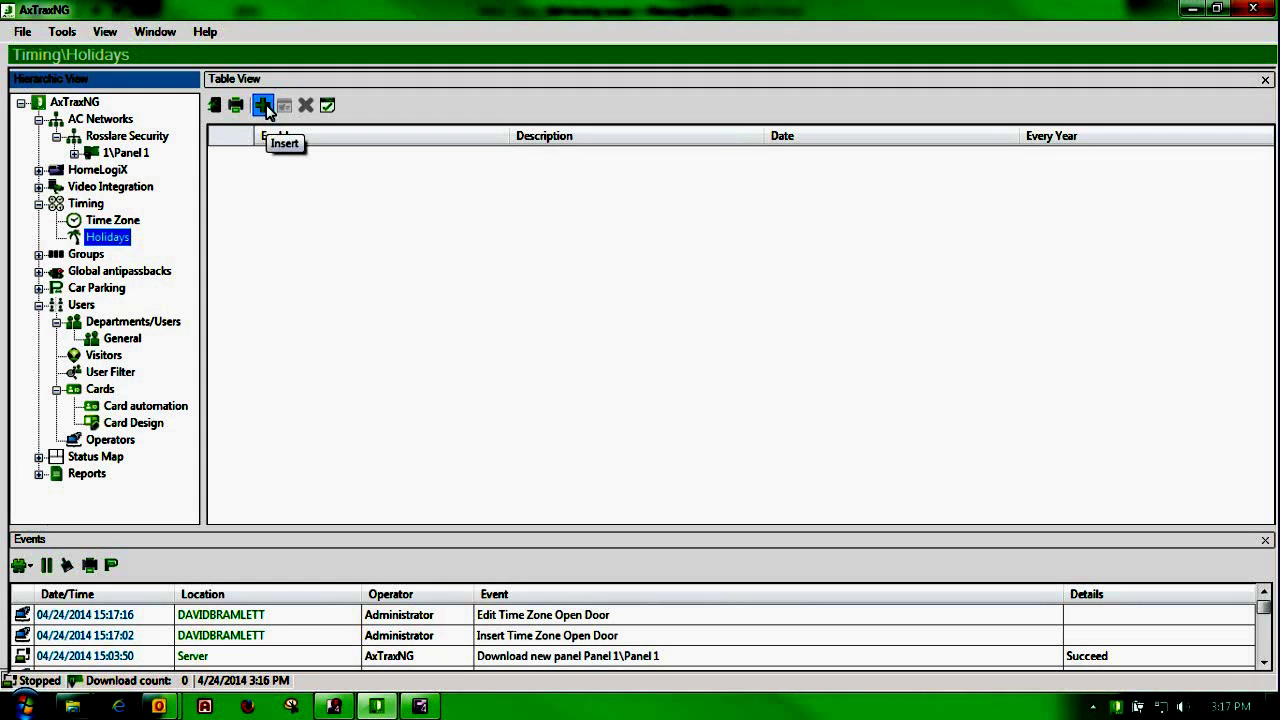
Step: Insert a new holiday with the description Christmas Day 1
{"action": "left_click", "coordinate": [264, 106]}
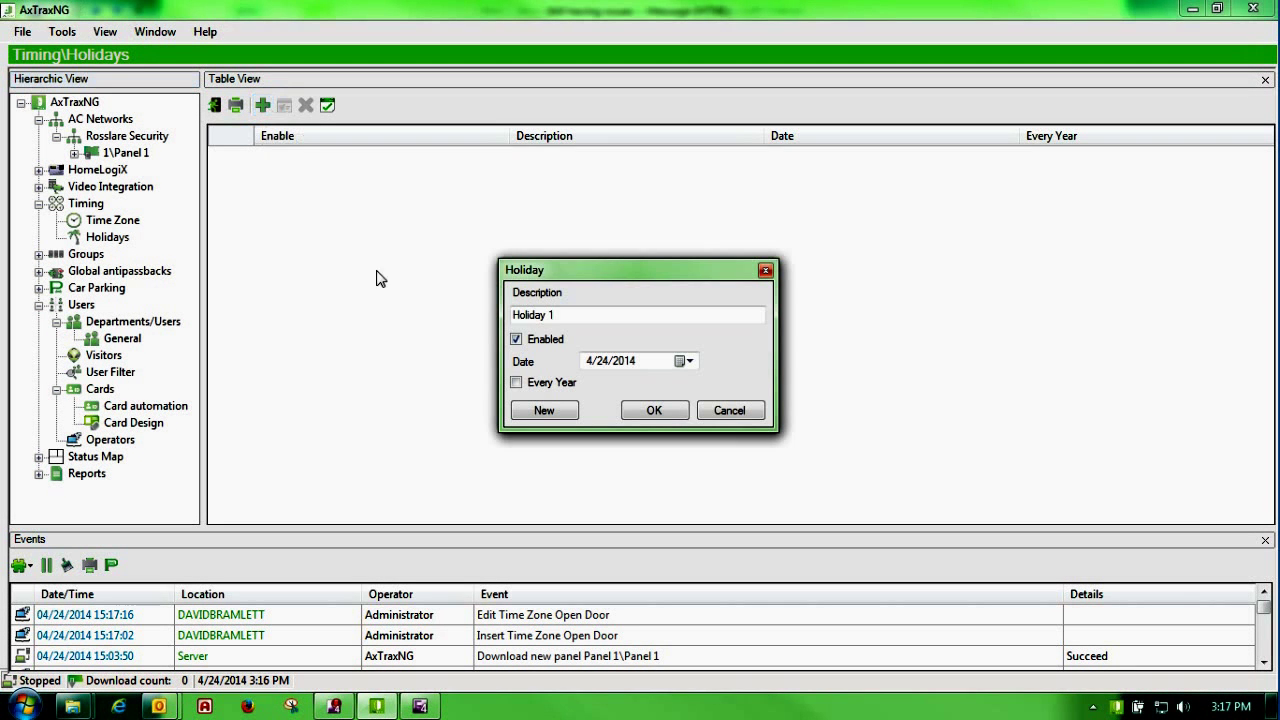
{"action": "left_click_drag", "start_coordinate": [554, 312], "coordinate": [462, 304]}
{"action": "type", "text": "Christmas D"}
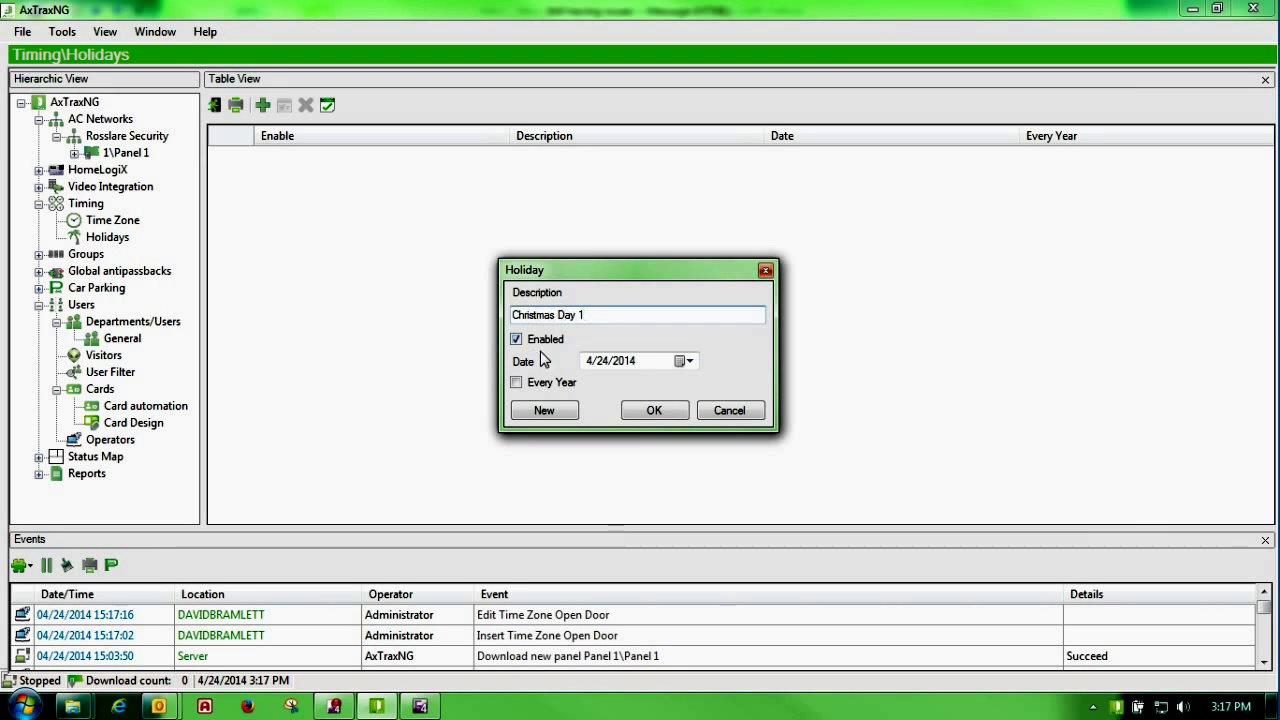
Step: Date the holiday 12/25/2014, set it to repeat every year, and confirm
{"action": "left_click", "coordinate": [690, 361]}
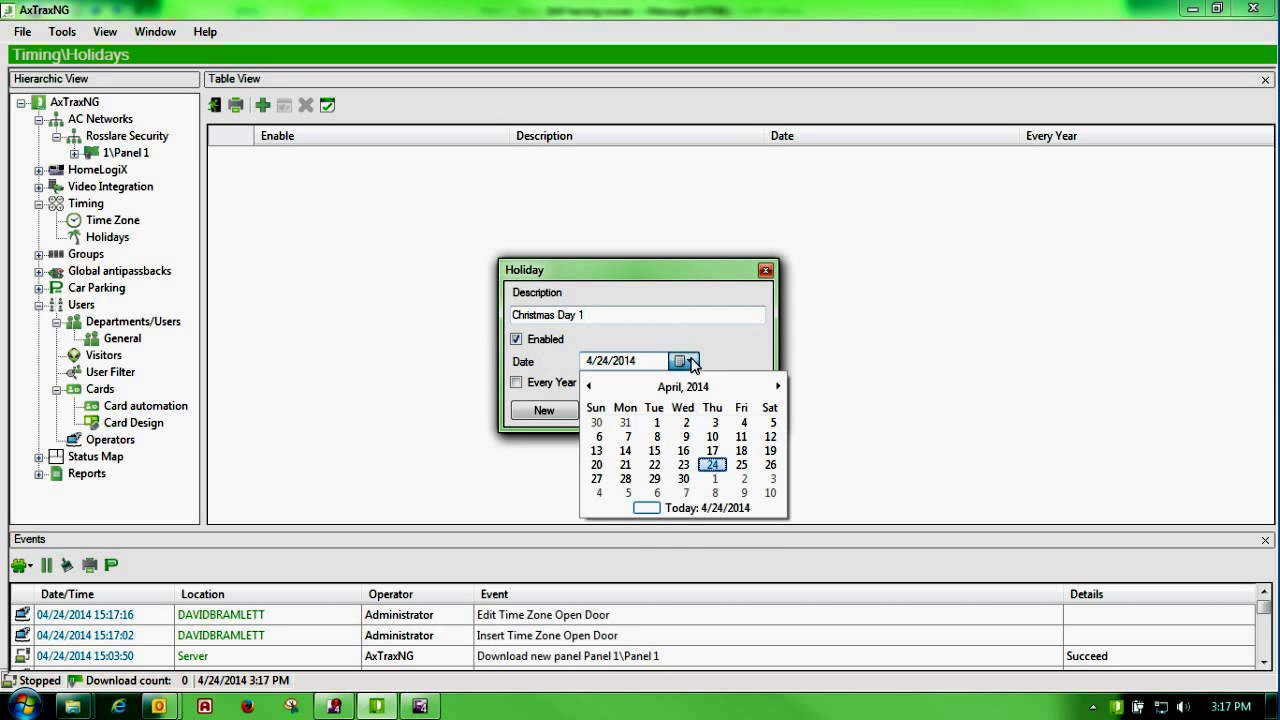
{"action": "left_click", "coordinate": [779, 386]}
{"action": "left_click", "coordinate": [779, 386]}
{"action": "left_click", "coordinate": [779, 386]}
{"action": "left_click", "coordinate": [779, 386]}
{"action": "left_click", "coordinate": [779, 386]}
{"action": "left_click", "coordinate": [779, 386]}
{"action": "left_click", "coordinate": [779, 386]}
{"action": "left_click", "coordinate": [779, 386]}
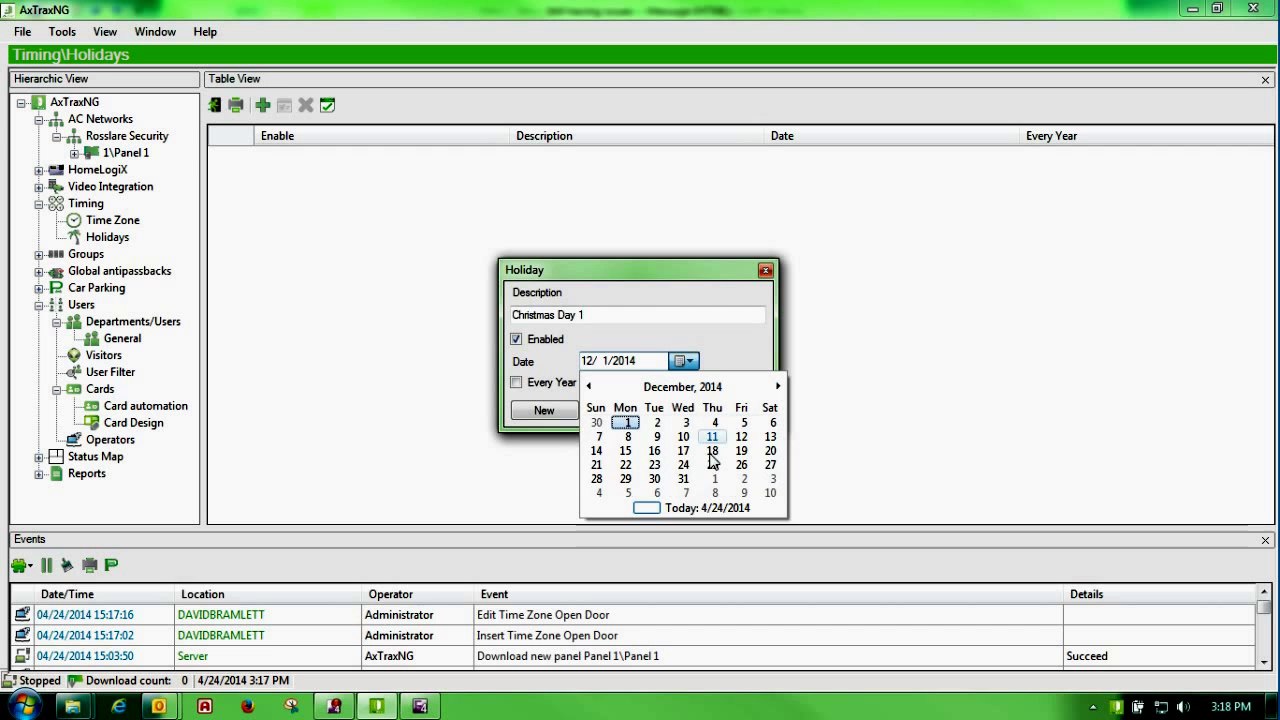
{"action": "left_click", "coordinate": [677, 465]}
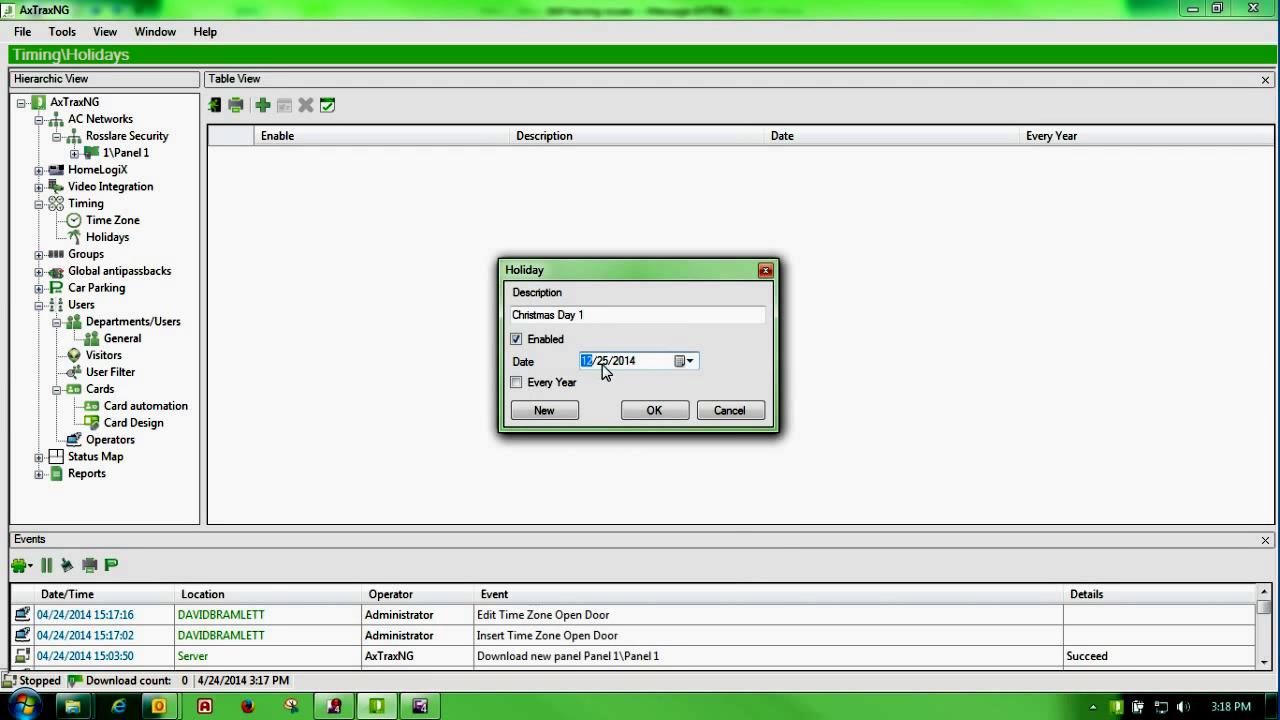
{"action": "left_click", "coordinate": [516, 383]}
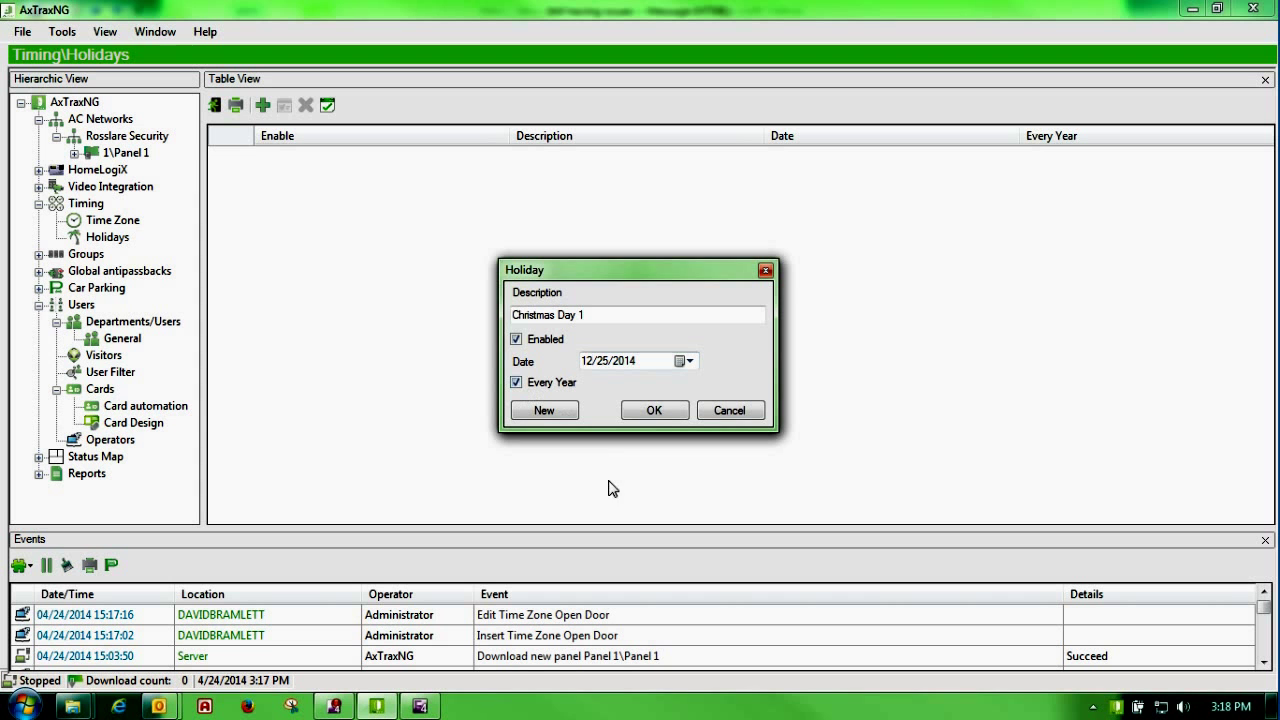
{"action": "left_click", "coordinate": [662, 414]}
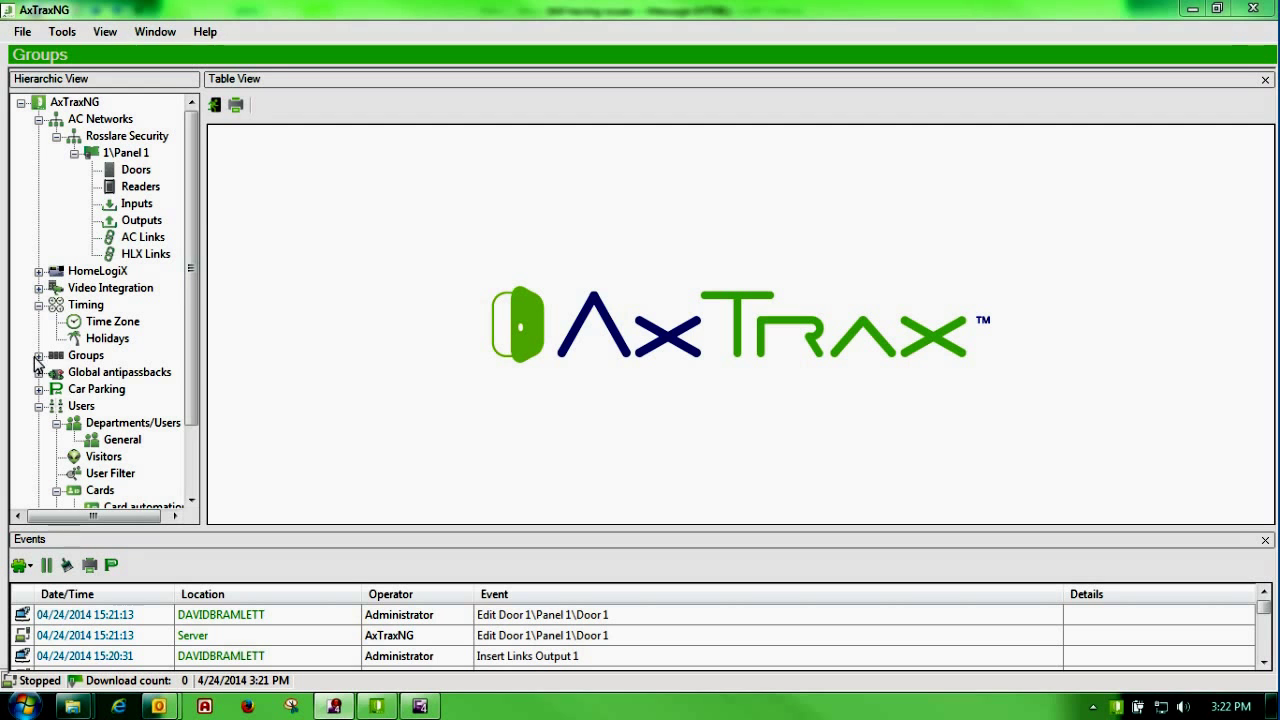
Step: Expand Groups in the Hierarchic View to list the Access Groups
{"action": "left_click", "coordinate": [38, 356]}
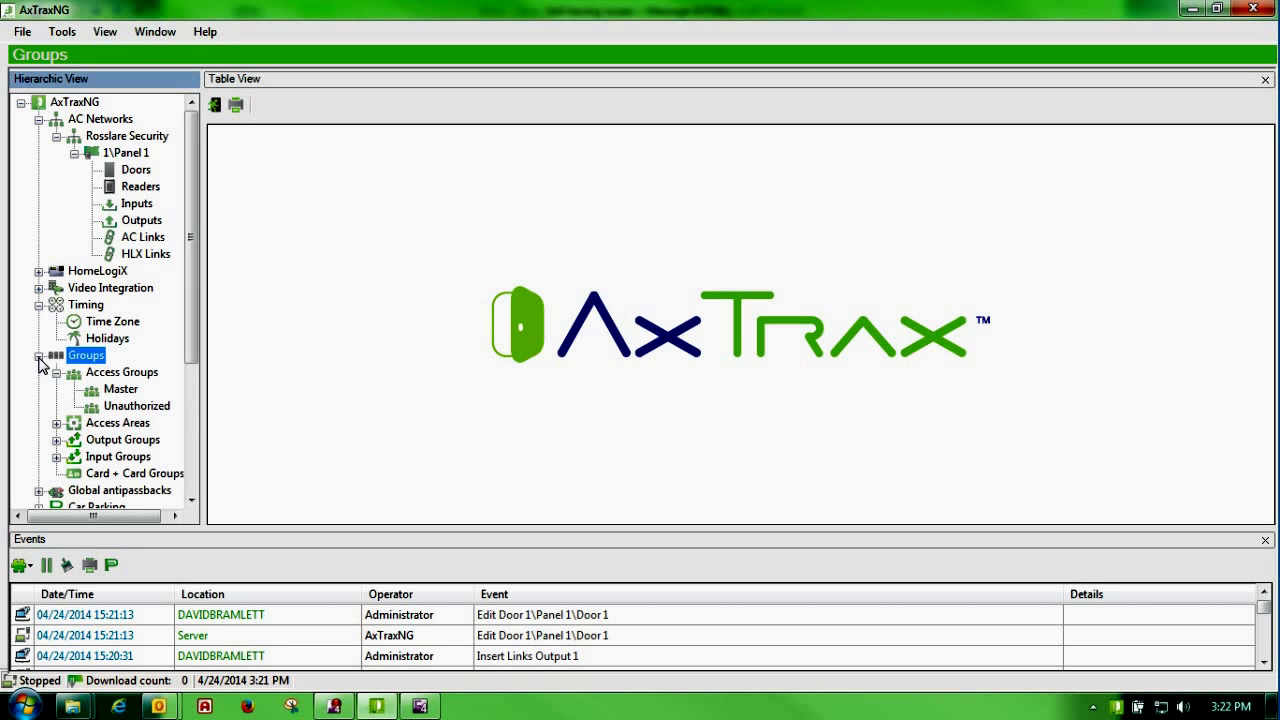
{"action": "left_click", "coordinate": [38, 356]}
{"action": "left_click", "coordinate": [38, 356]}
{"action": "left_click", "coordinate": [58, 373]}
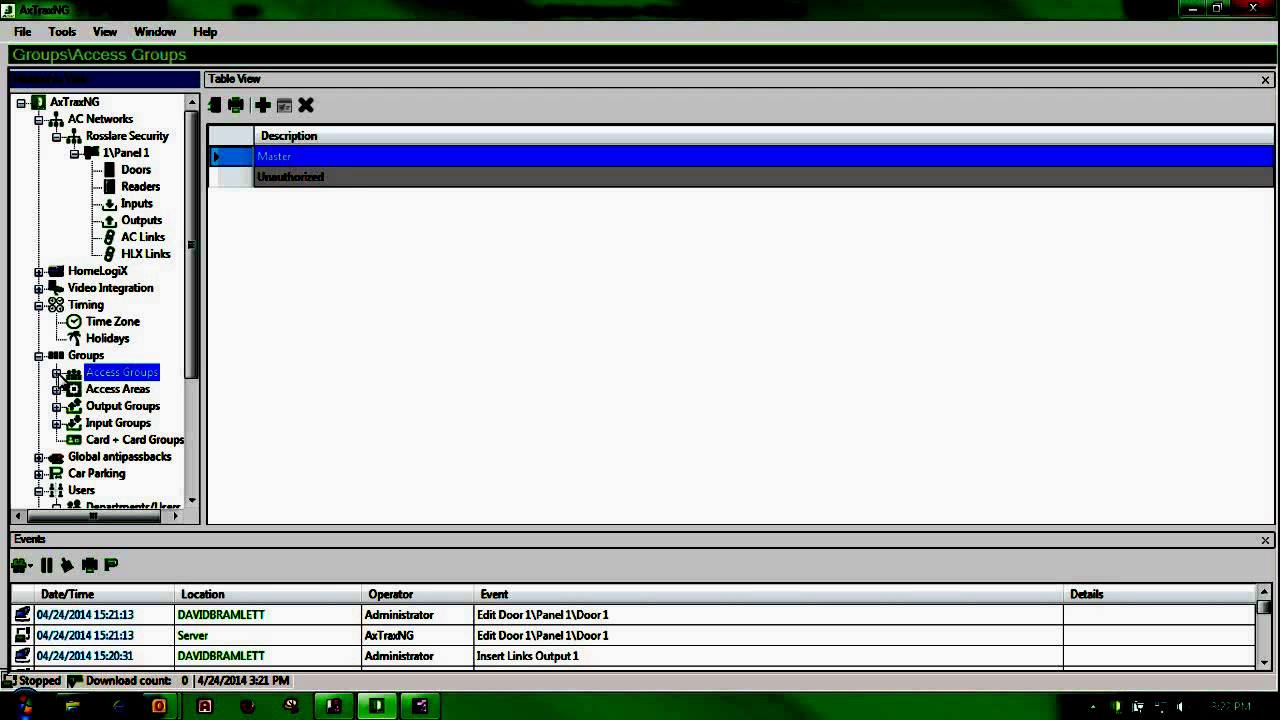
{"action": "left_click", "coordinate": [57, 373]}
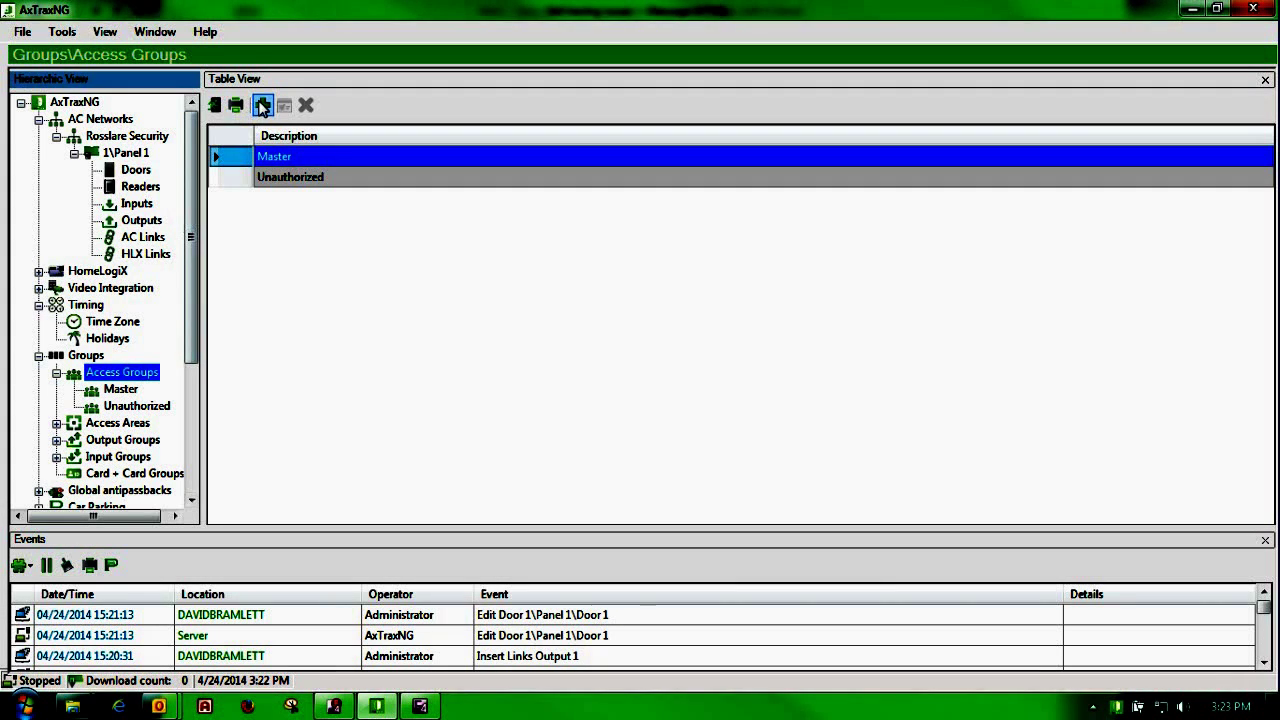
Step: Create the access group Test and start a new reader assignment for it
{"action": "left_click", "coordinate": [262, 107]}
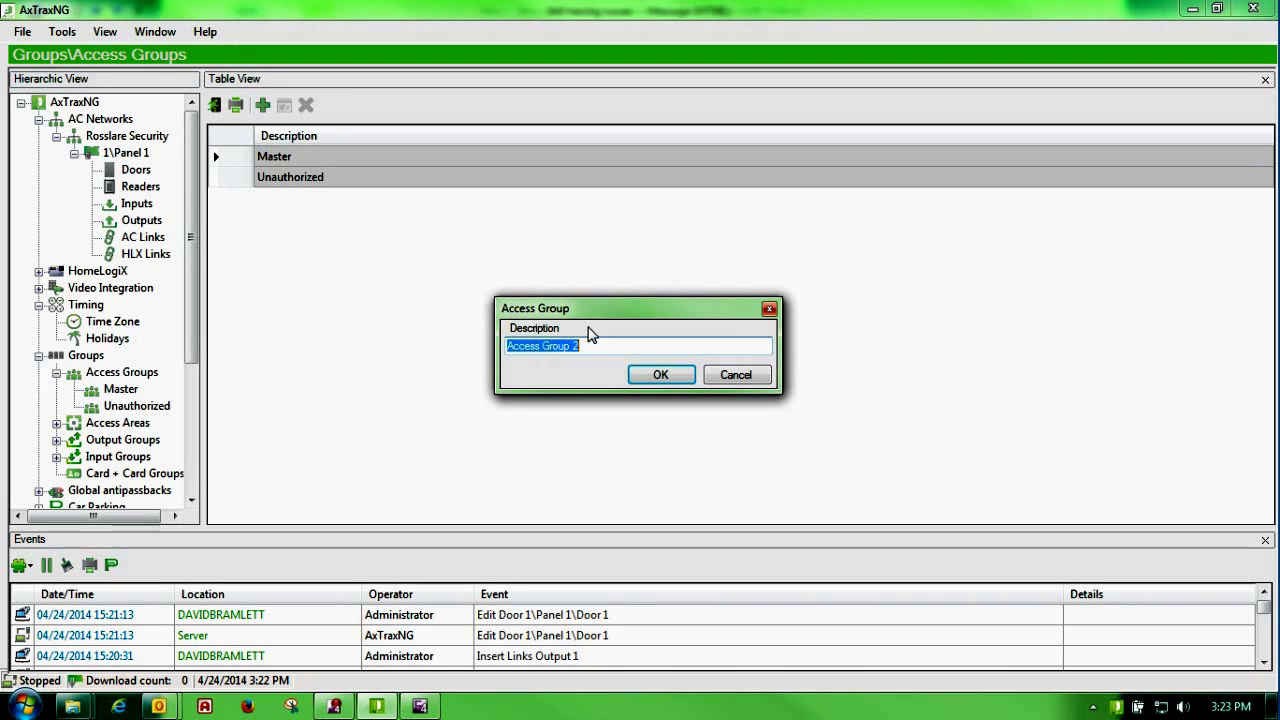
{"action": "type", "text": "Test"}
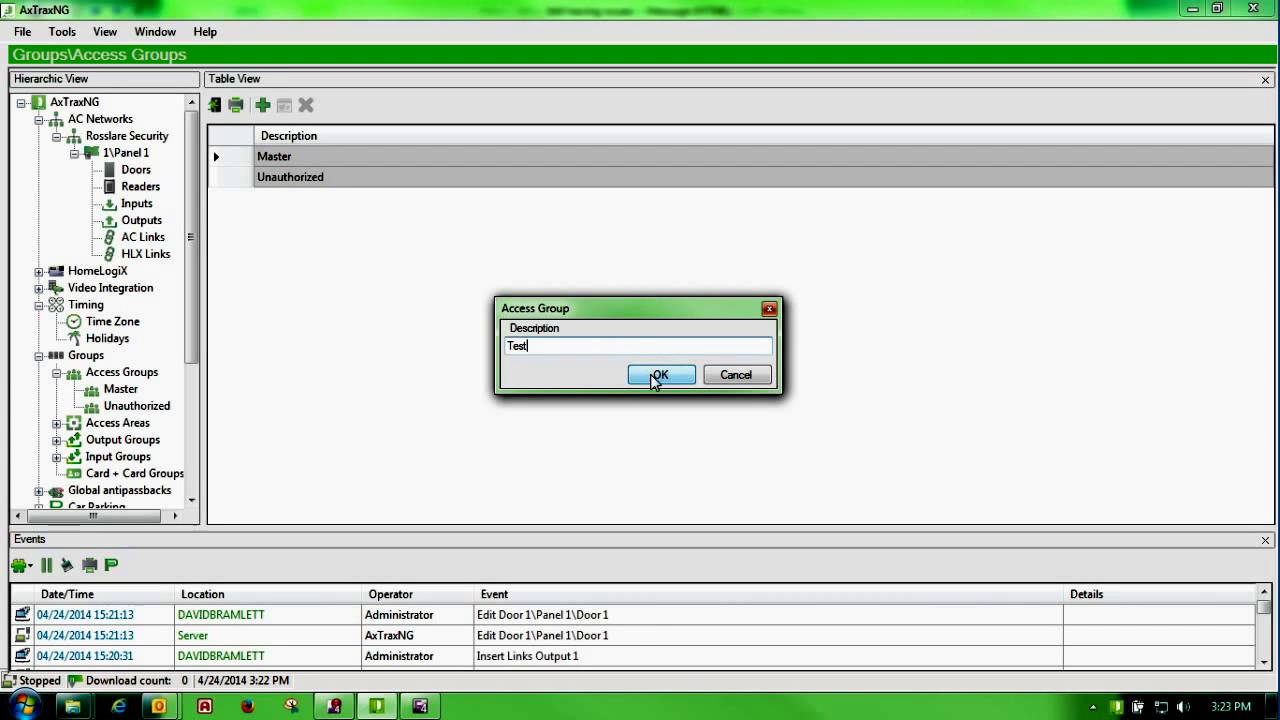
{"action": "left_click", "coordinate": [655, 378]}
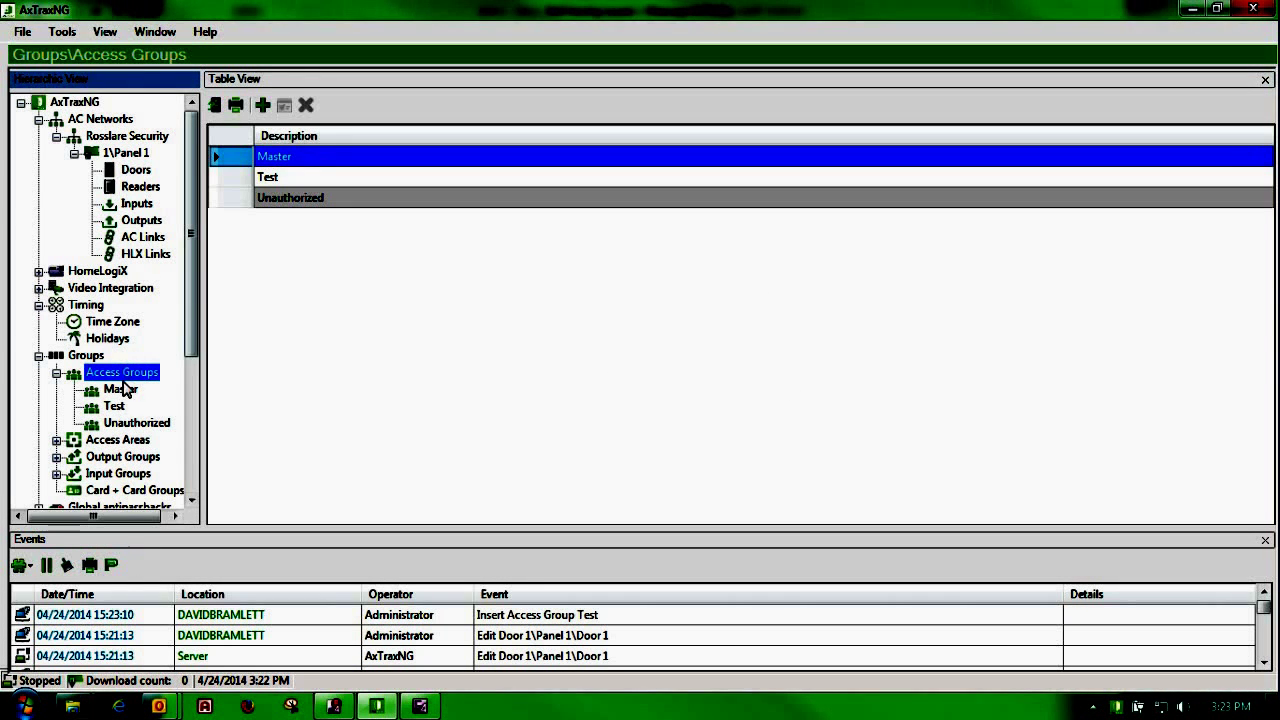
{"action": "left_click", "coordinate": [114, 407]}
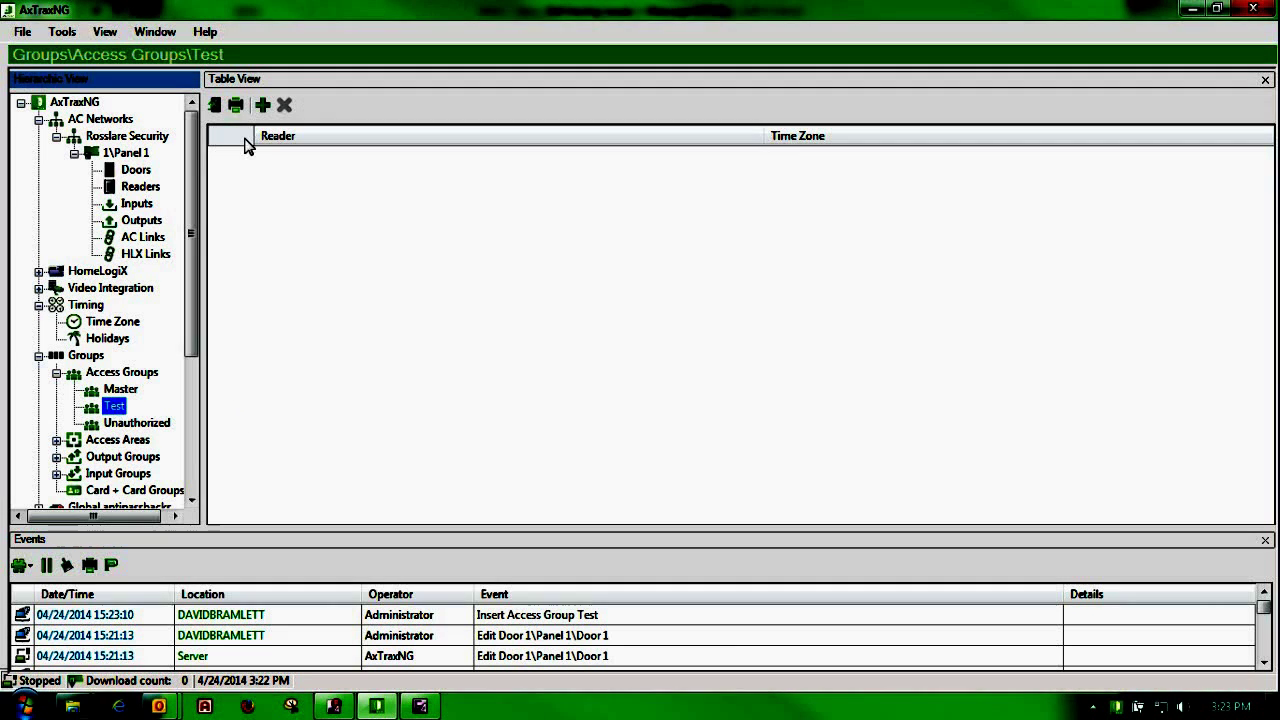
{"action": "left_click", "coordinate": [263, 104]}
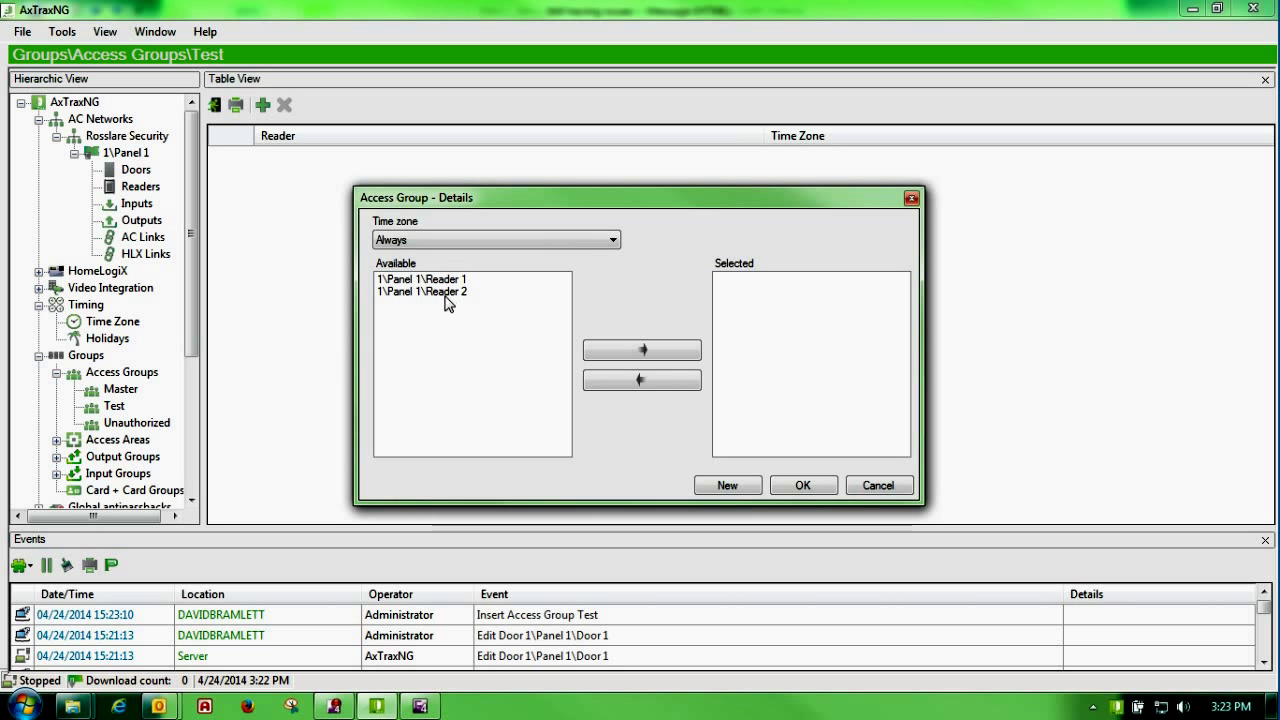
Step: Assign Panel 1 Reader 1 to the Test group with the Open Door time zone
{"action": "left_click", "coordinate": [445, 280]}
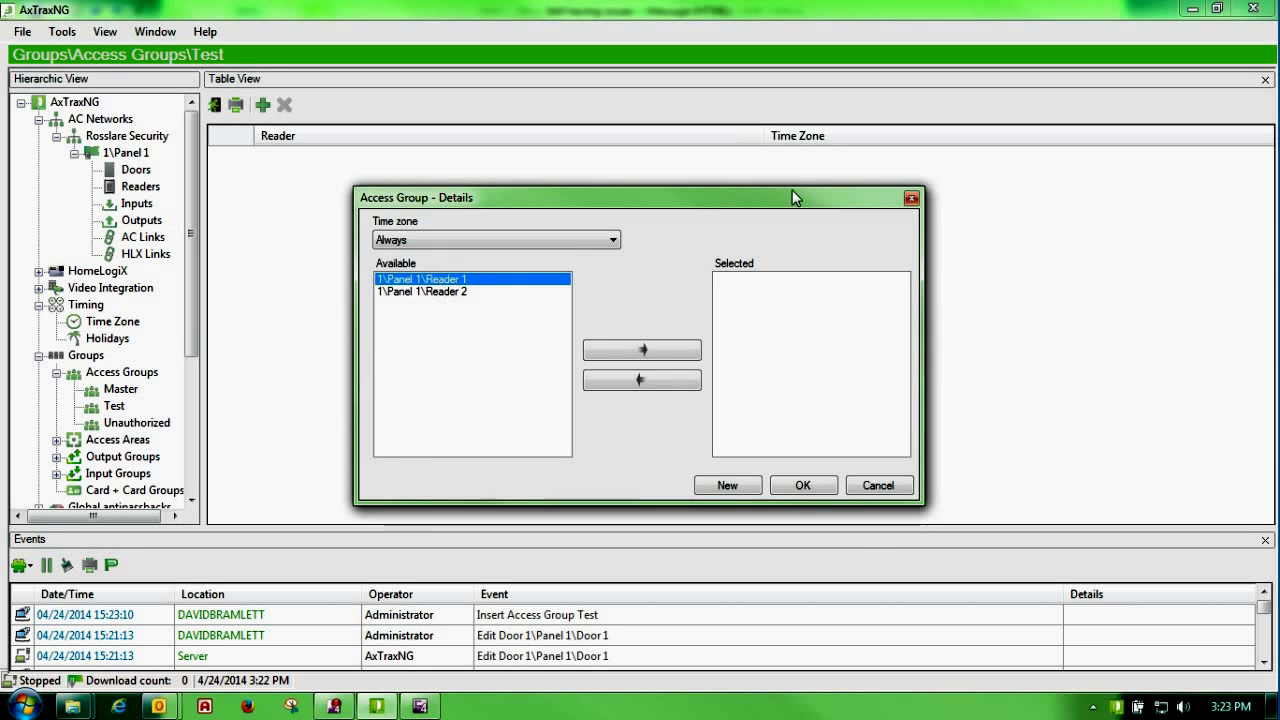
{"action": "left_click", "coordinate": [600, 358]}
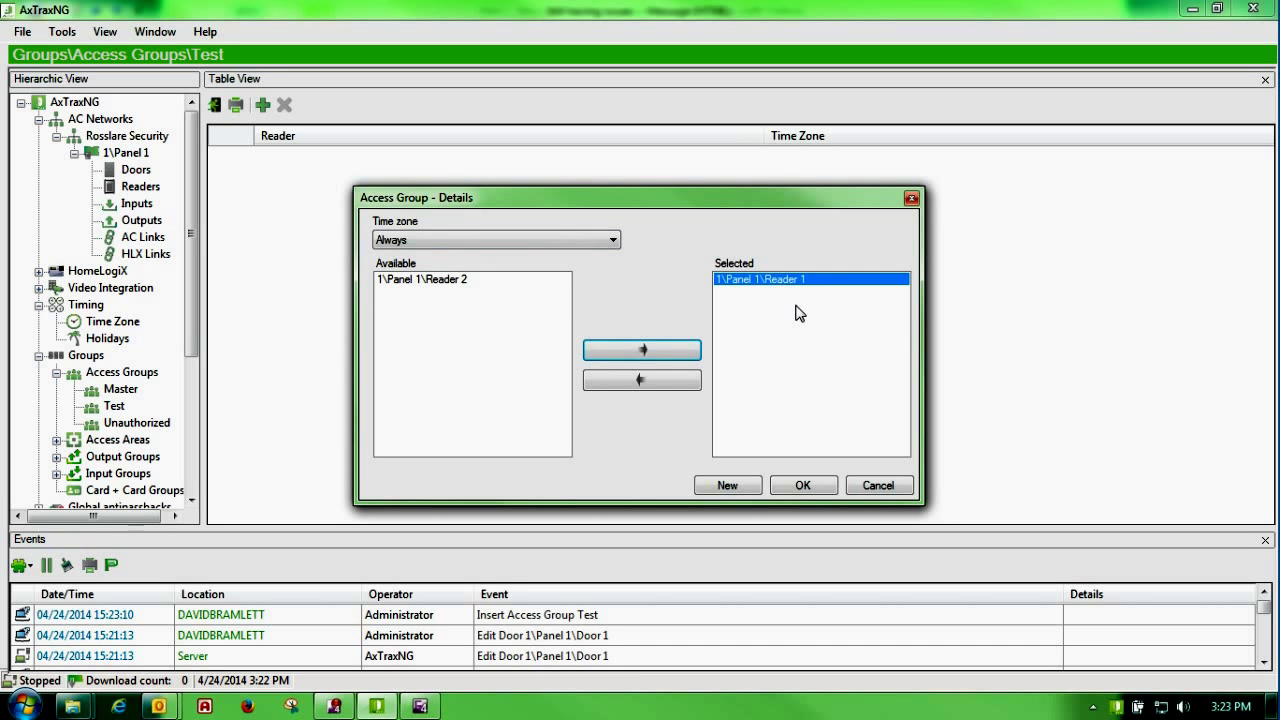
{"action": "left_click", "coordinate": [611, 239]}
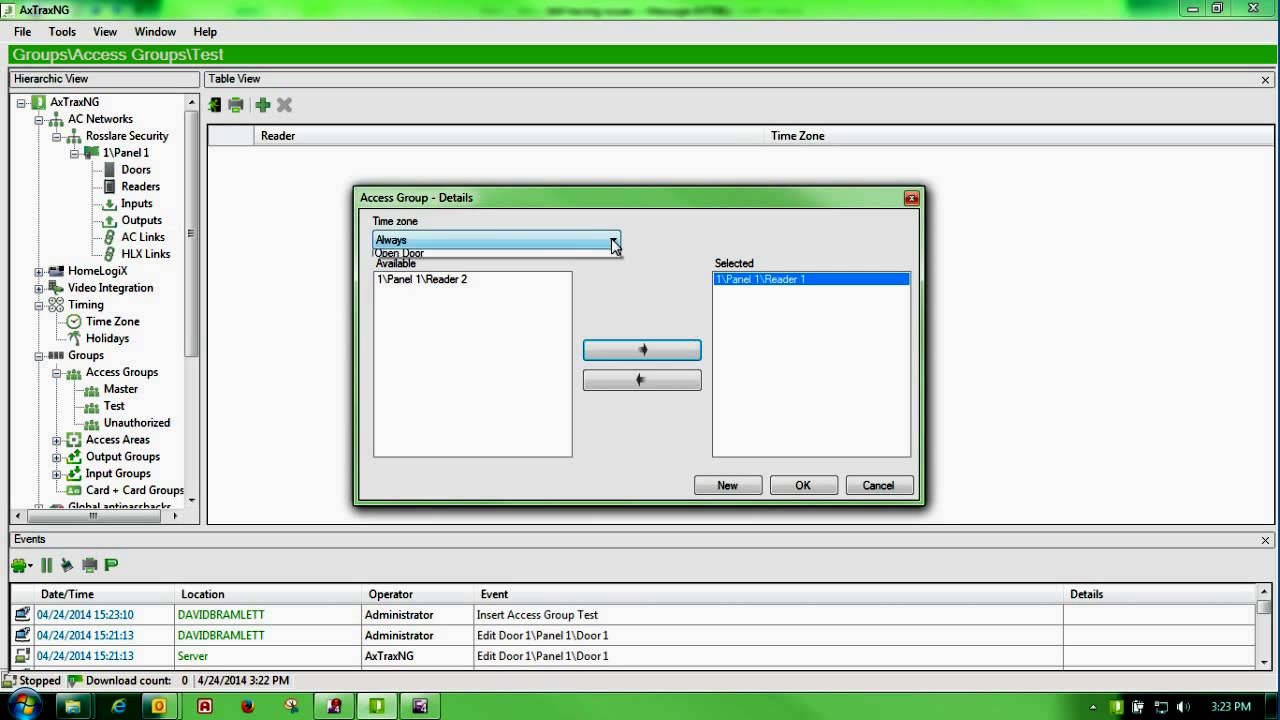
{"action": "left_click", "coordinate": [597, 270]}
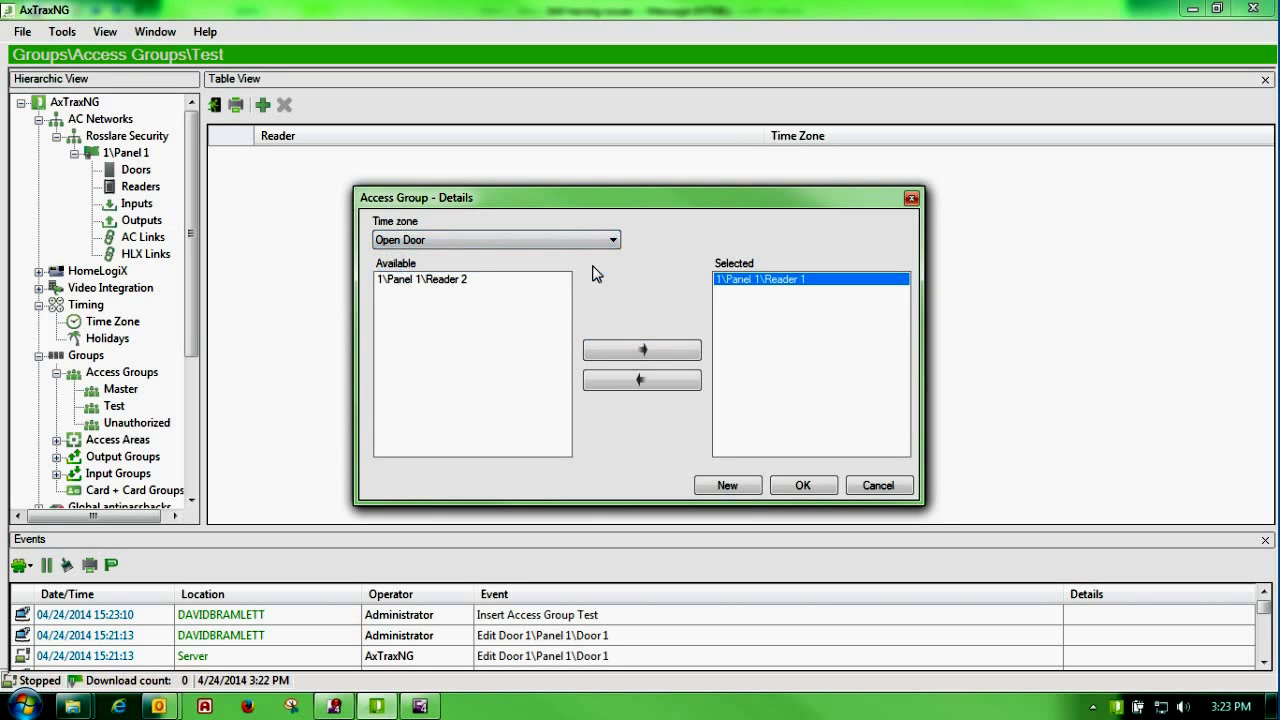
{"action": "left_click", "coordinate": [614, 241]}
{"action": "left_click", "coordinate": [590, 255]}
{"action": "left_click", "coordinate": [618, 239]}
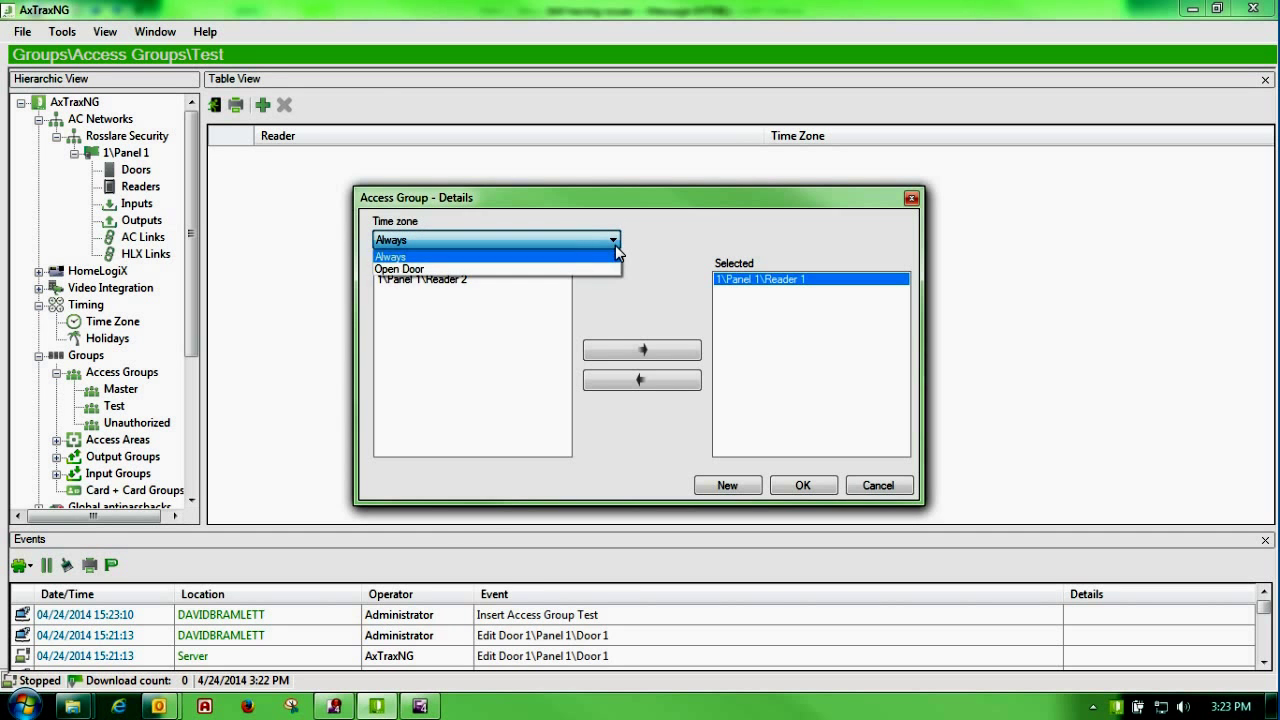
{"action": "left_click", "coordinate": [591, 268]}
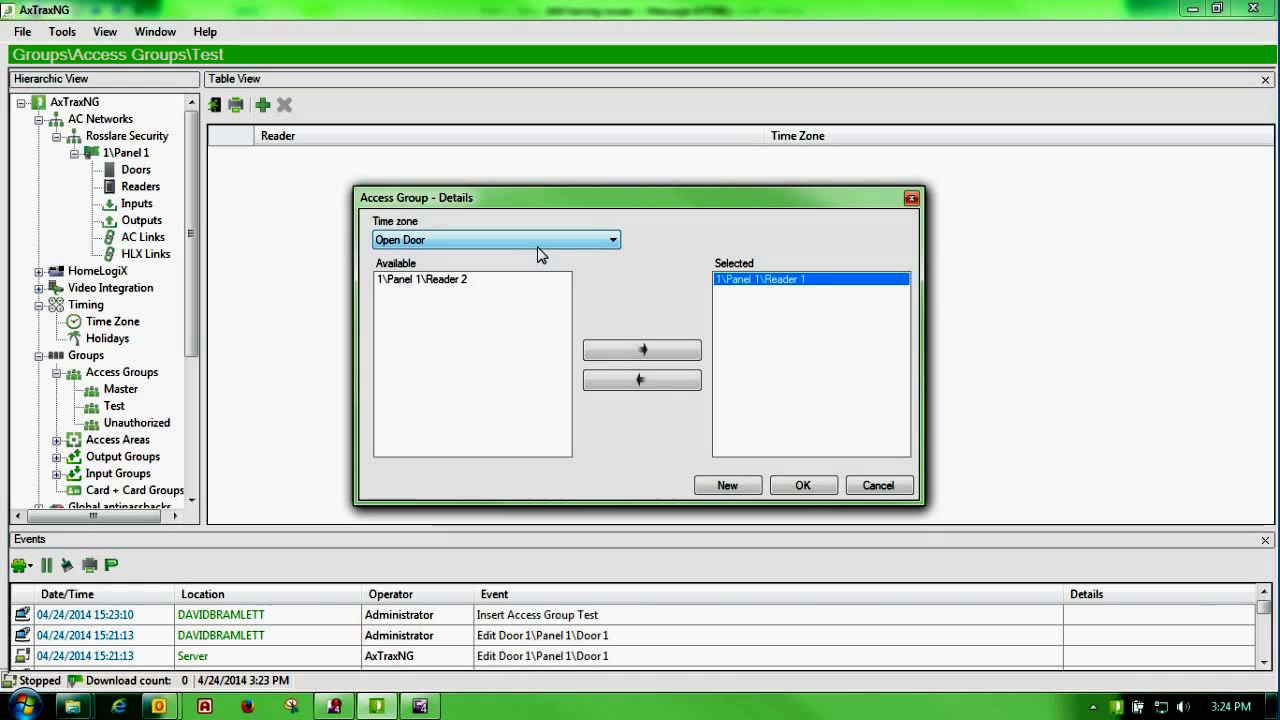
{"action": "left_click", "coordinate": [805, 487]}
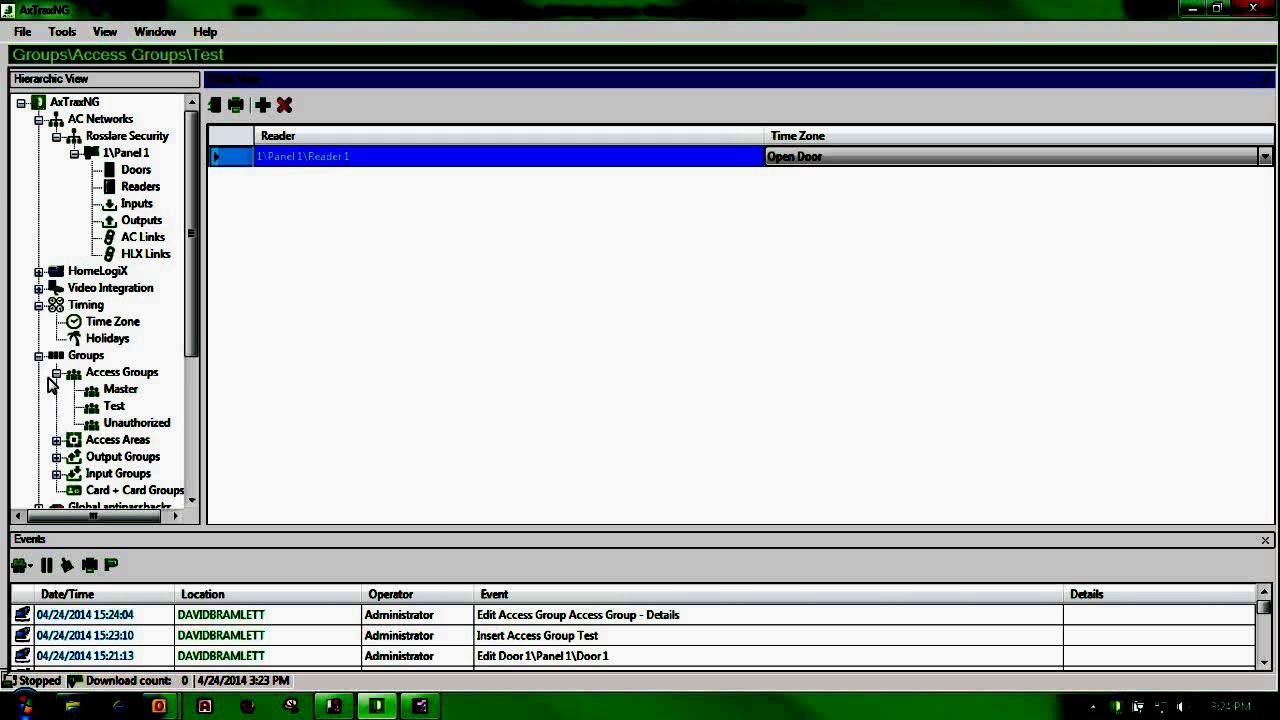
Step: Browse Access Groups and Access Areas under Groups, then go to Output Groups
{"action": "left_click", "coordinate": [58, 373]}
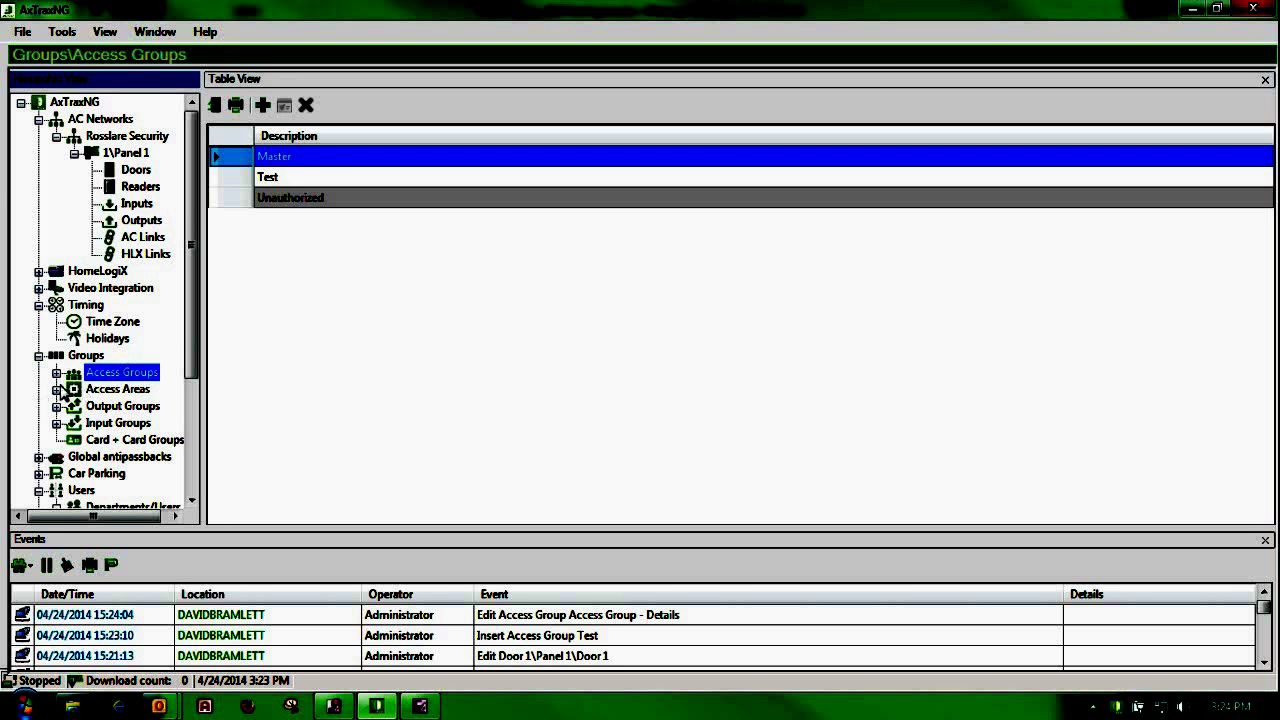
{"action": "left_click", "coordinate": [57, 390]}
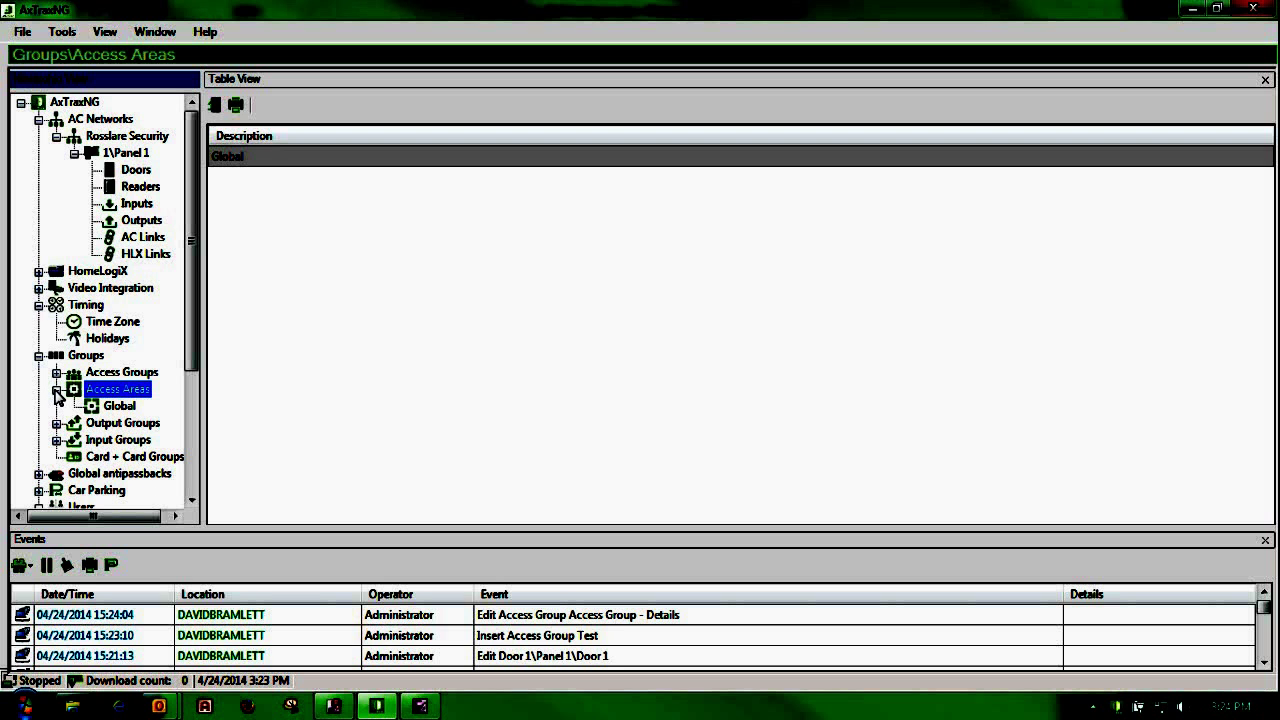
{"action": "left_click", "coordinate": [56, 390]}
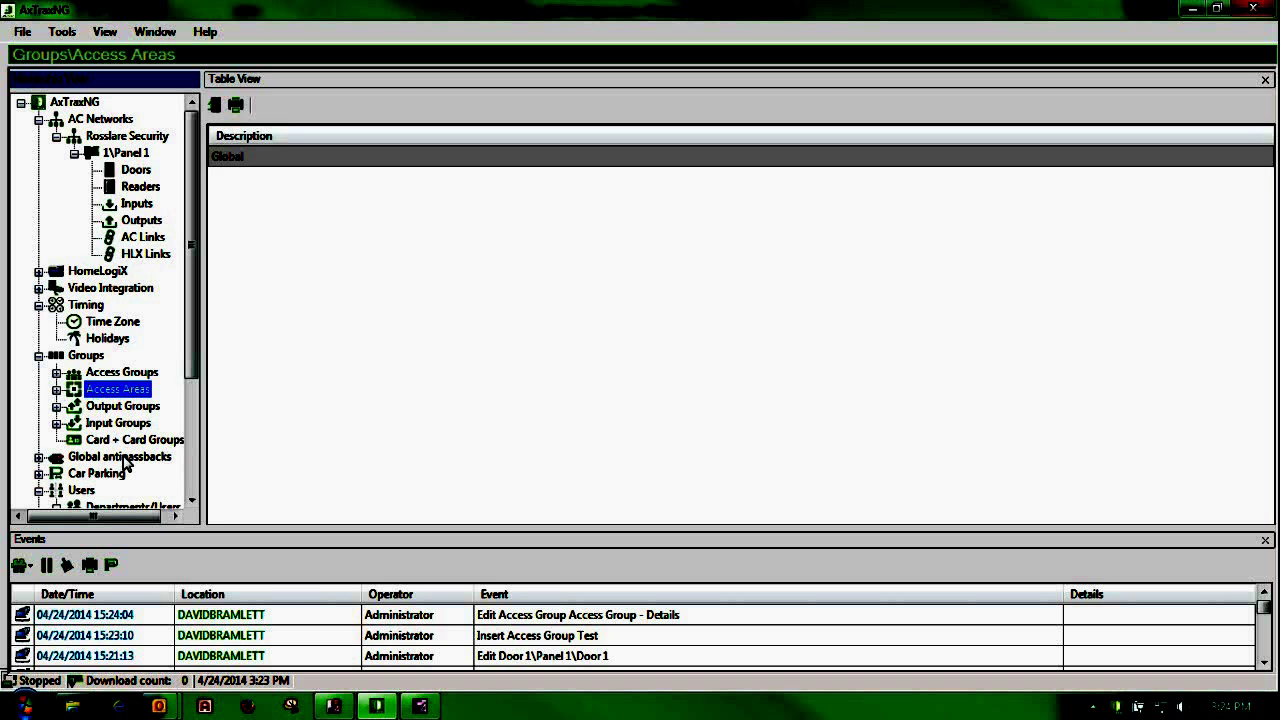
{"action": "left_click", "coordinate": [75, 406]}
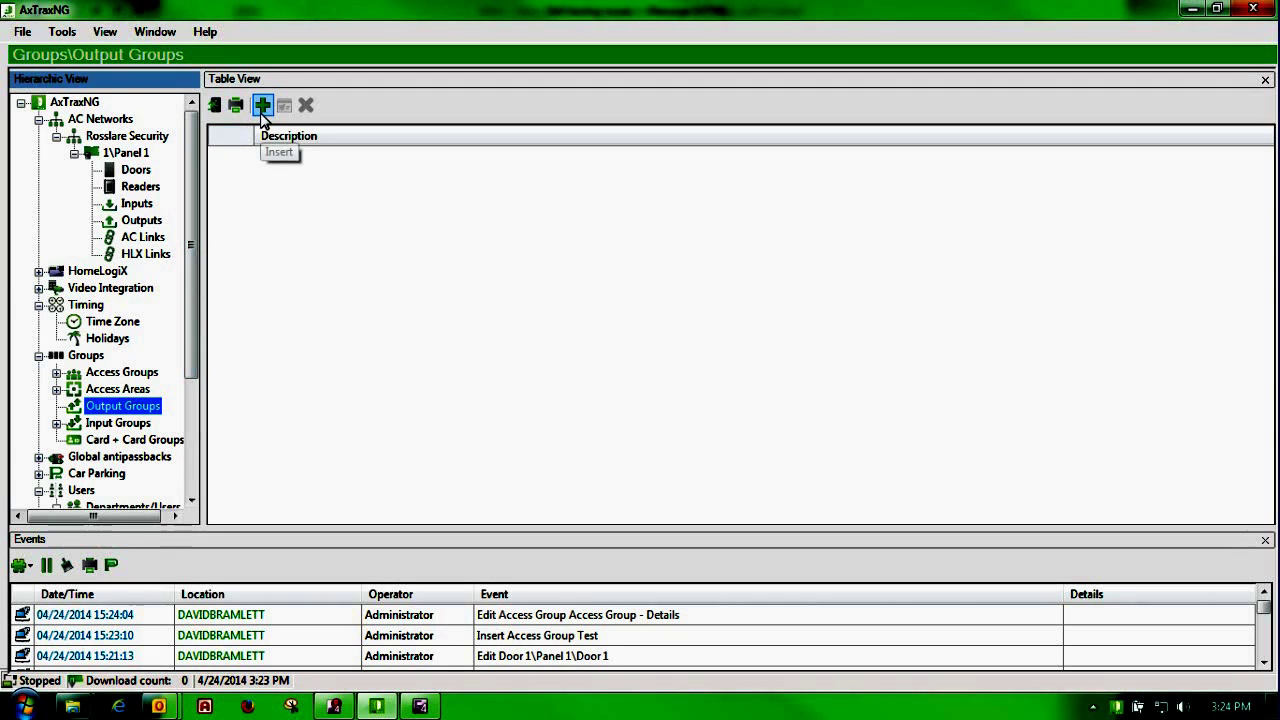
Step: Start a new output group containing Panel 1's Door 1, Output 1A, Door 2 and Output 2A
{"action": "left_click", "coordinate": [261, 106]}
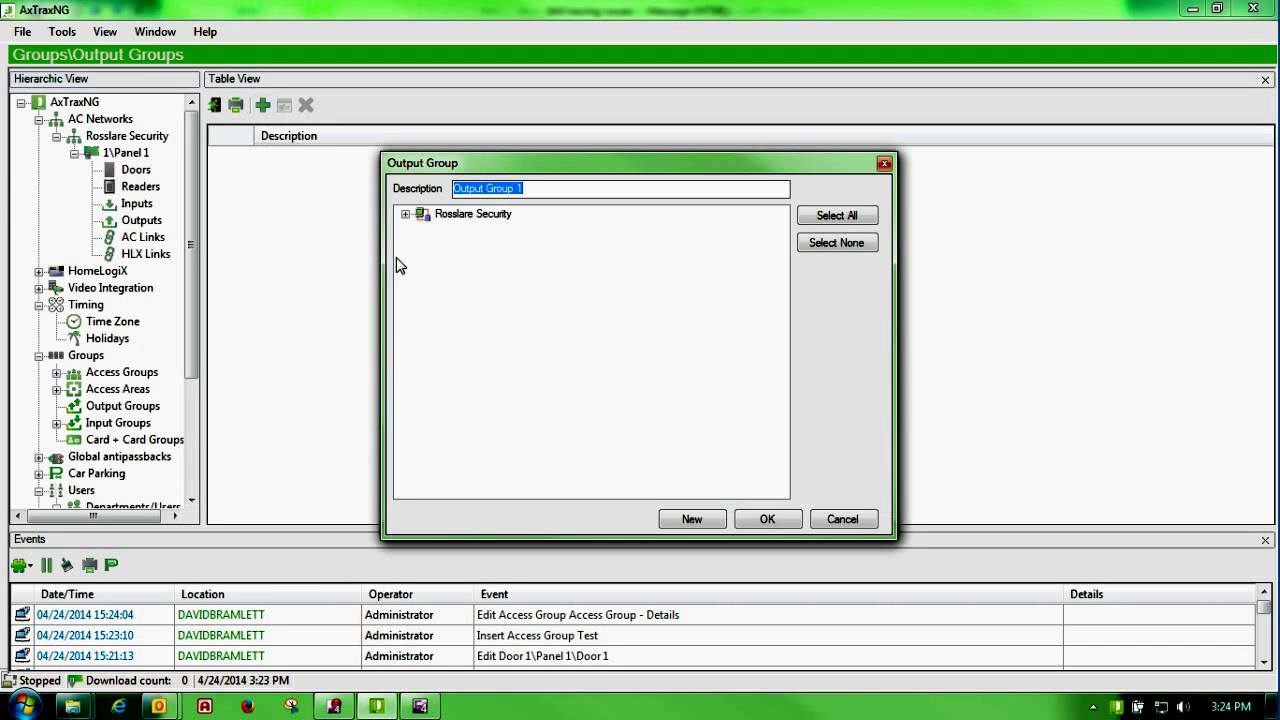
{"action": "left_click", "coordinate": [405, 214]}
{"action": "left_click", "coordinate": [423, 229]}
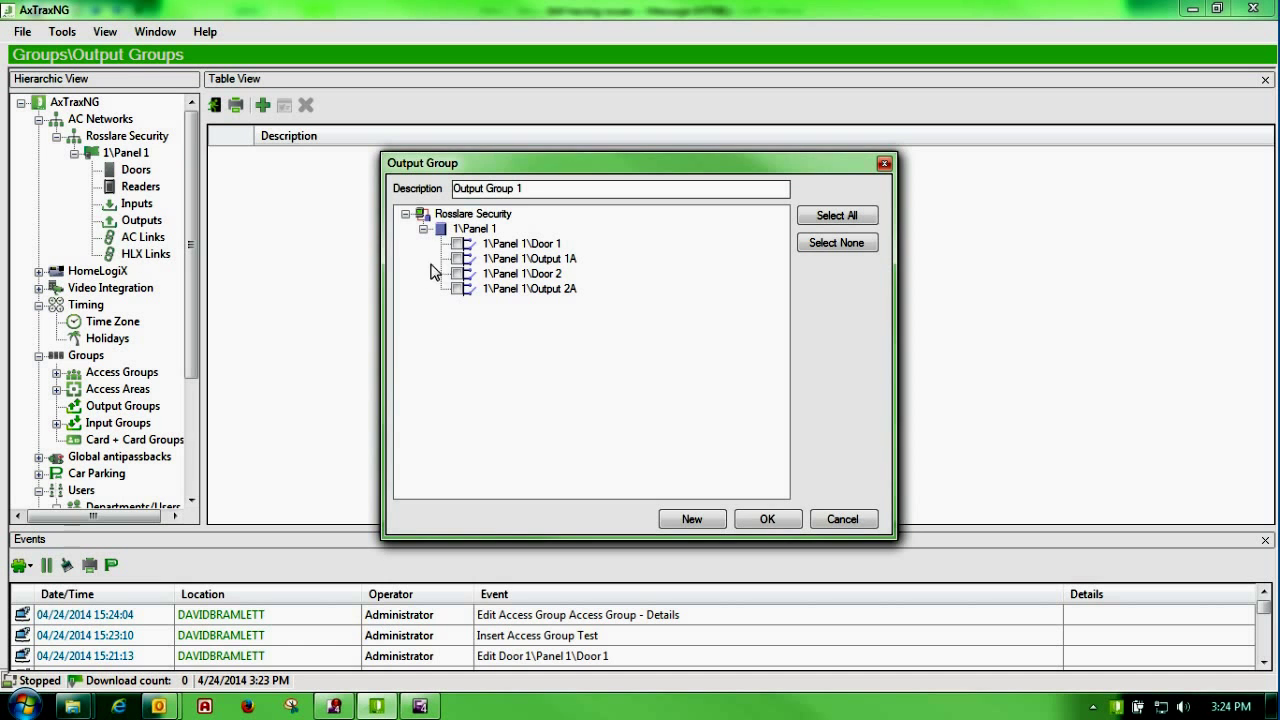
{"action": "left_click", "coordinate": [459, 259]}
{"action": "left_click", "coordinate": [458, 289]}
{"action": "left_click", "coordinate": [458, 274]}
{"action": "left_click", "coordinate": [458, 244]}
Step: Describe the output group as 'Elevator - Test' and save it
{"action": "left_click_drag", "start_coordinate": [540, 188], "coordinate": [492, 188]}
{"action": "left_click_drag", "start_coordinate": [385, 183], "coordinate": [318, 180]}
{"action": "type", "text": "Elevator - Test"}
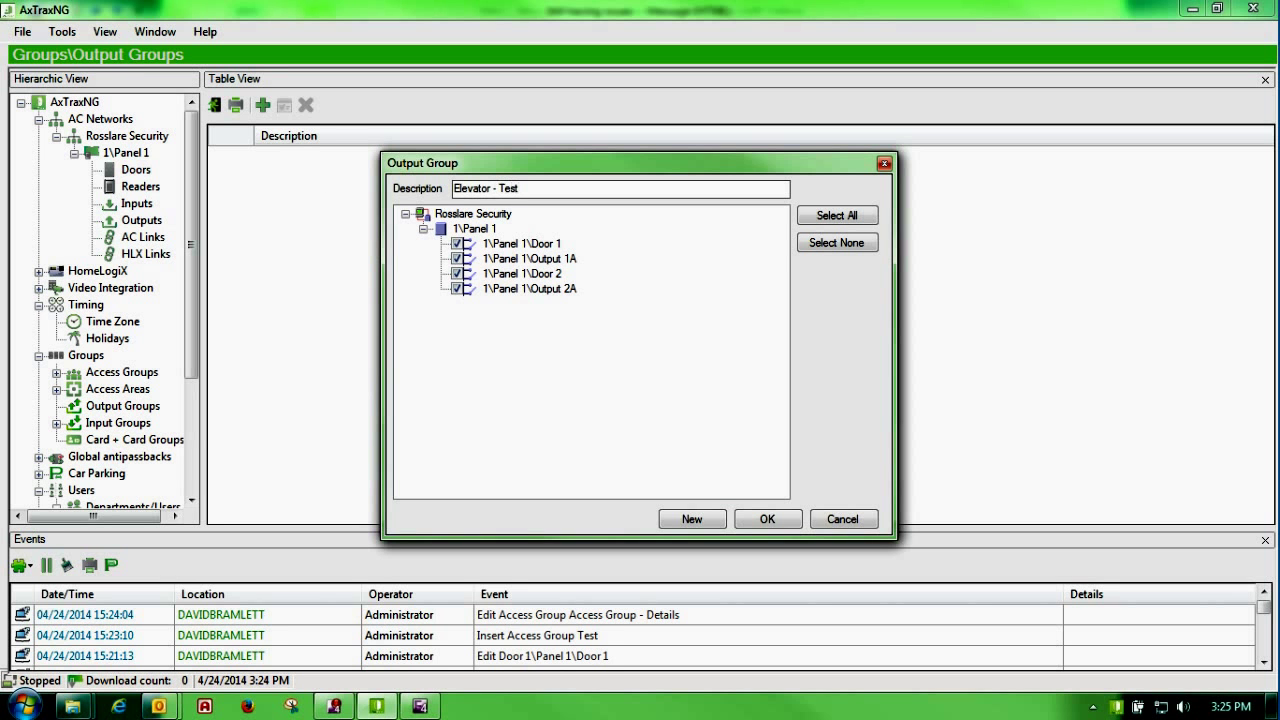
{"action": "left_click", "coordinate": [752, 522]}
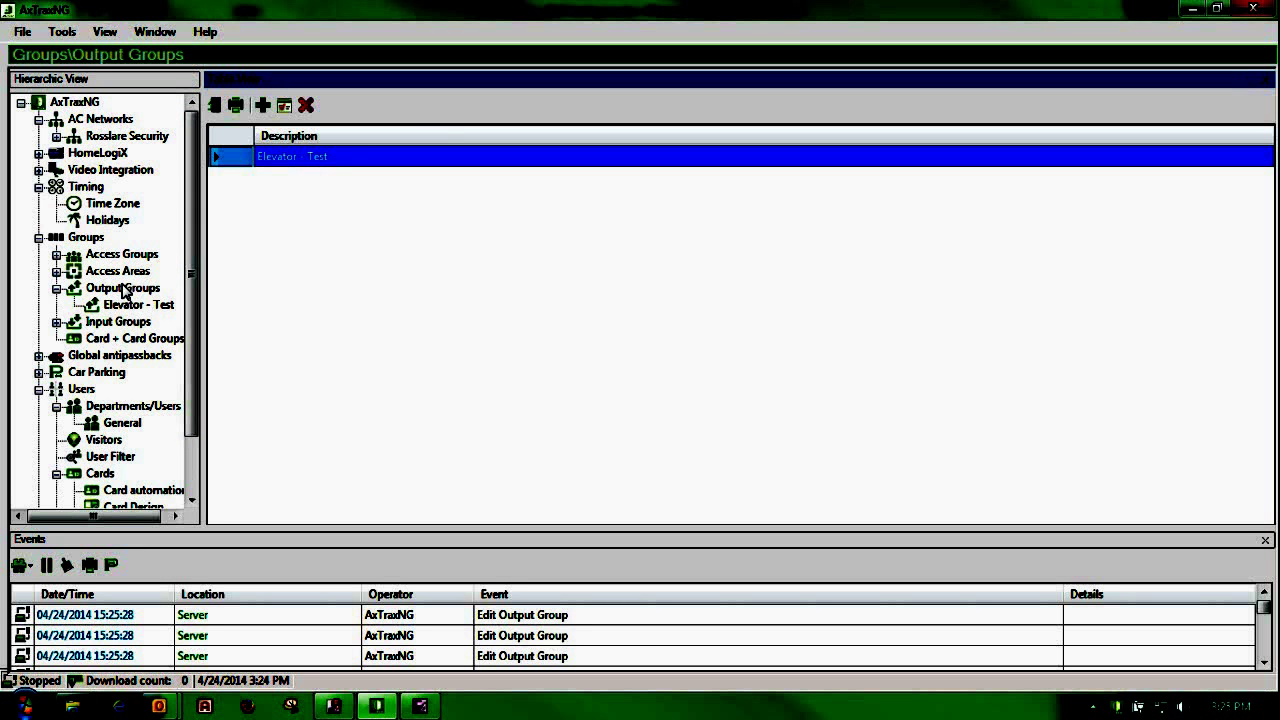
{"action": "left_click_drag", "start_coordinate": [191, 160], "coordinate": [195, 266]}
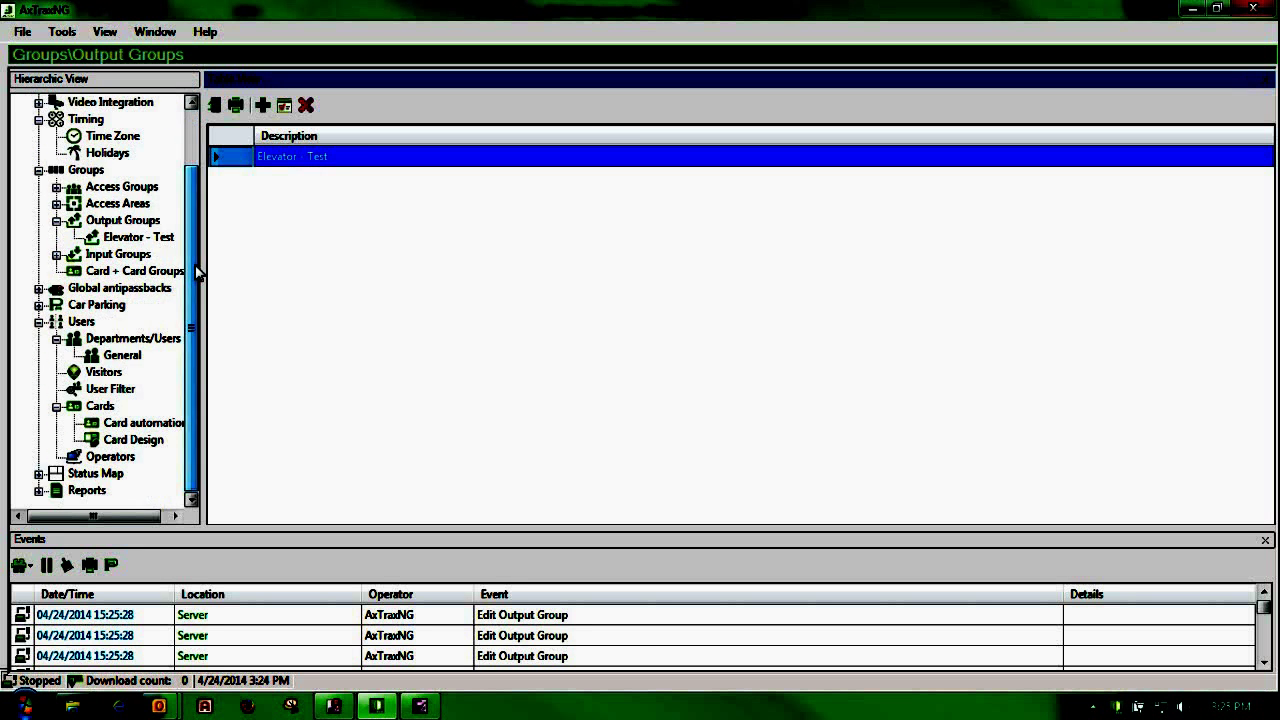
Step: Preview Panel 1's door inputs in a new input group, cancel it, and go to Card + Card Groups
{"action": "left_click", "coordinate": [62, 258]}
{"action": "left_click", "coordinate": [262, 105]}
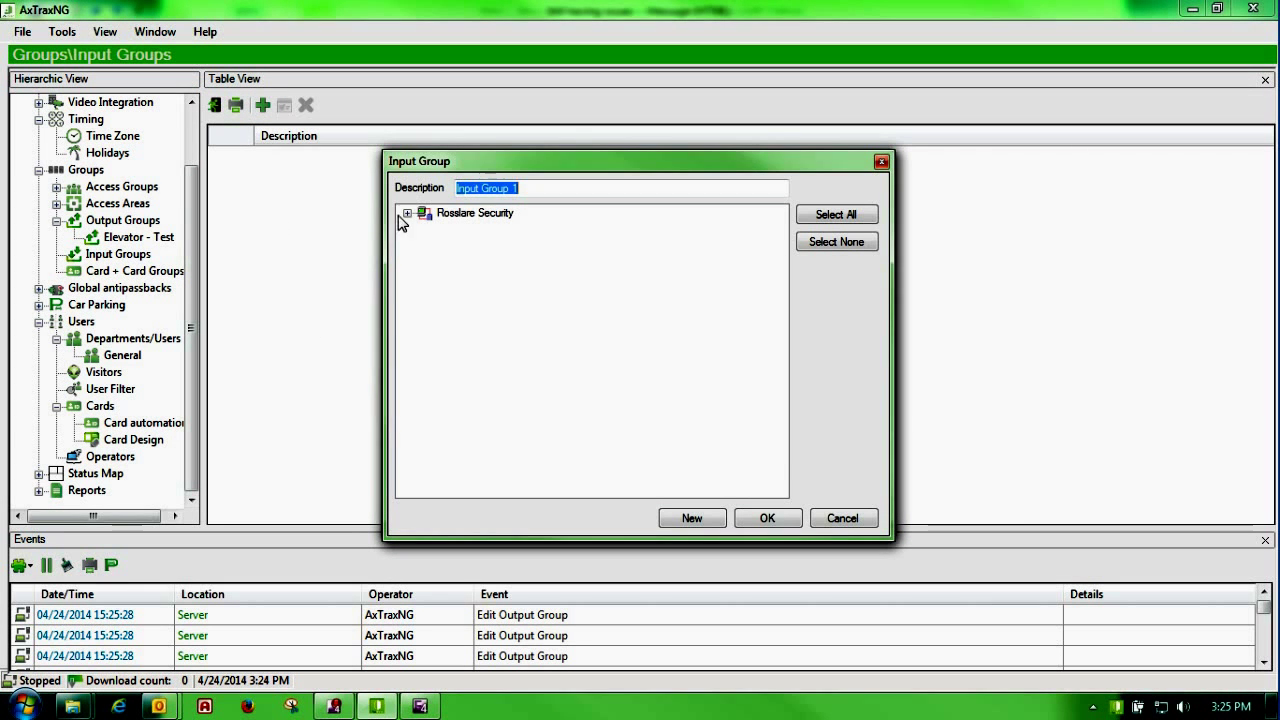
{"action": "left_click", "coordinate": [407, 213]}
{"action": "left_click", "coordinate": [424, 228]}
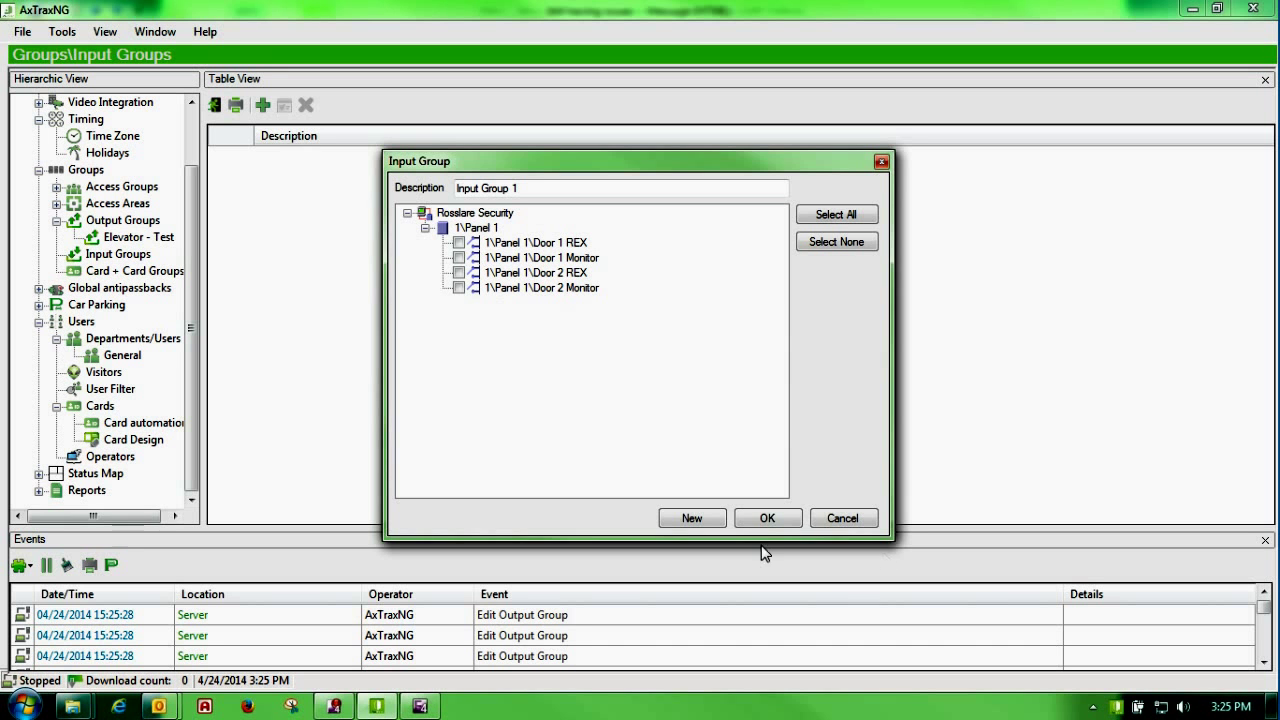
{"action": "left_click", "coordinate": [826, 520]}
{"action": "left_click", "coordinate": [125, 271]}
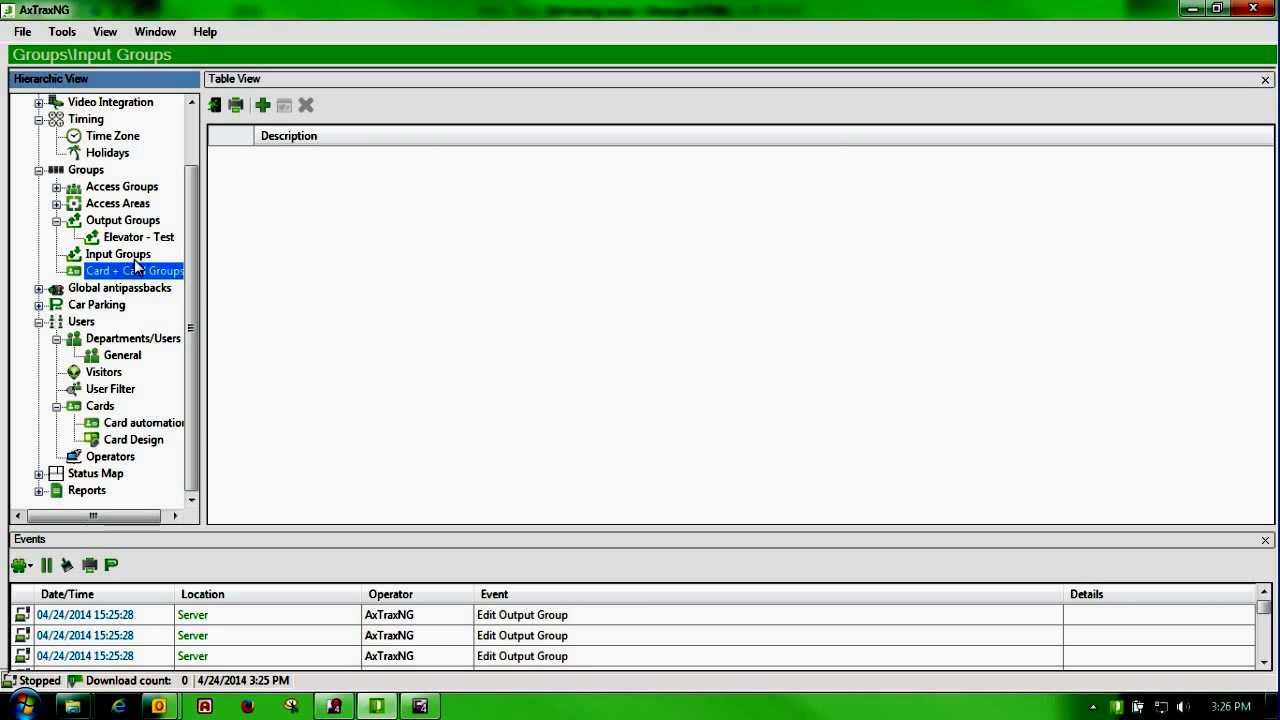
Step: Insert a Card + Card Group with the description 'Name' and confirm it
{"action": "left_click", "coordinate": [262, 105]}
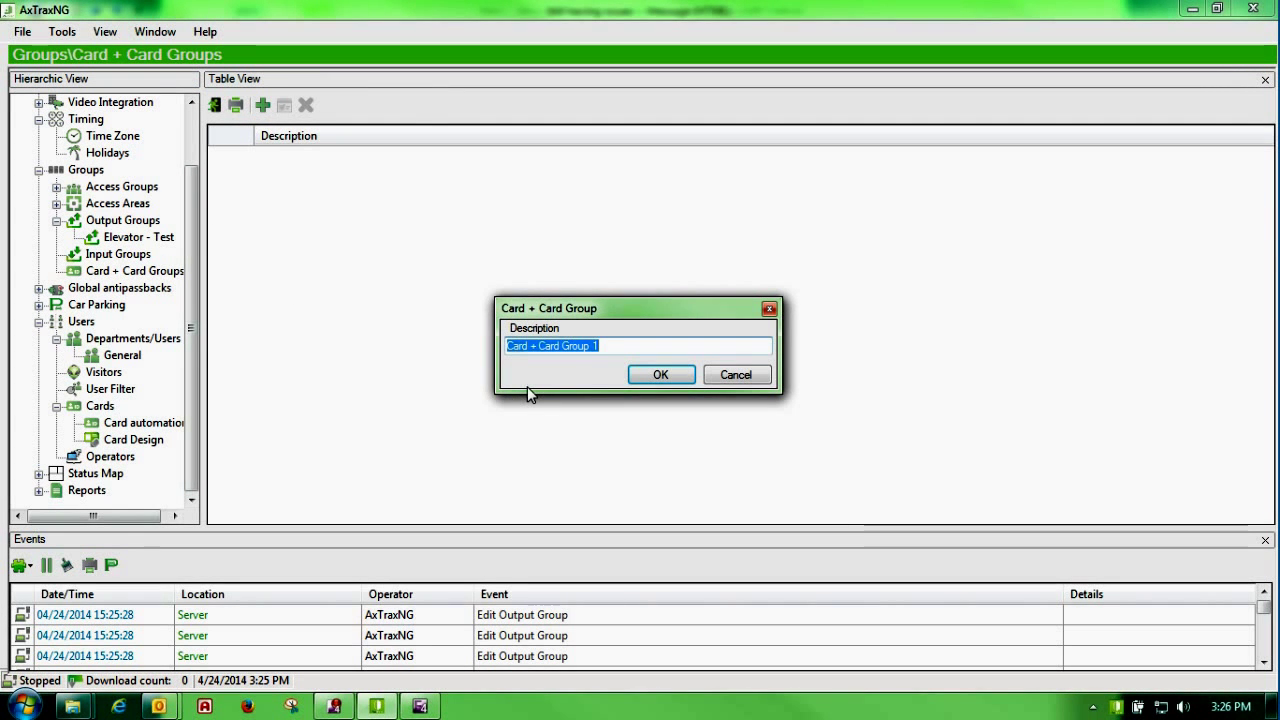
{"action": "type", "text": "Name"}
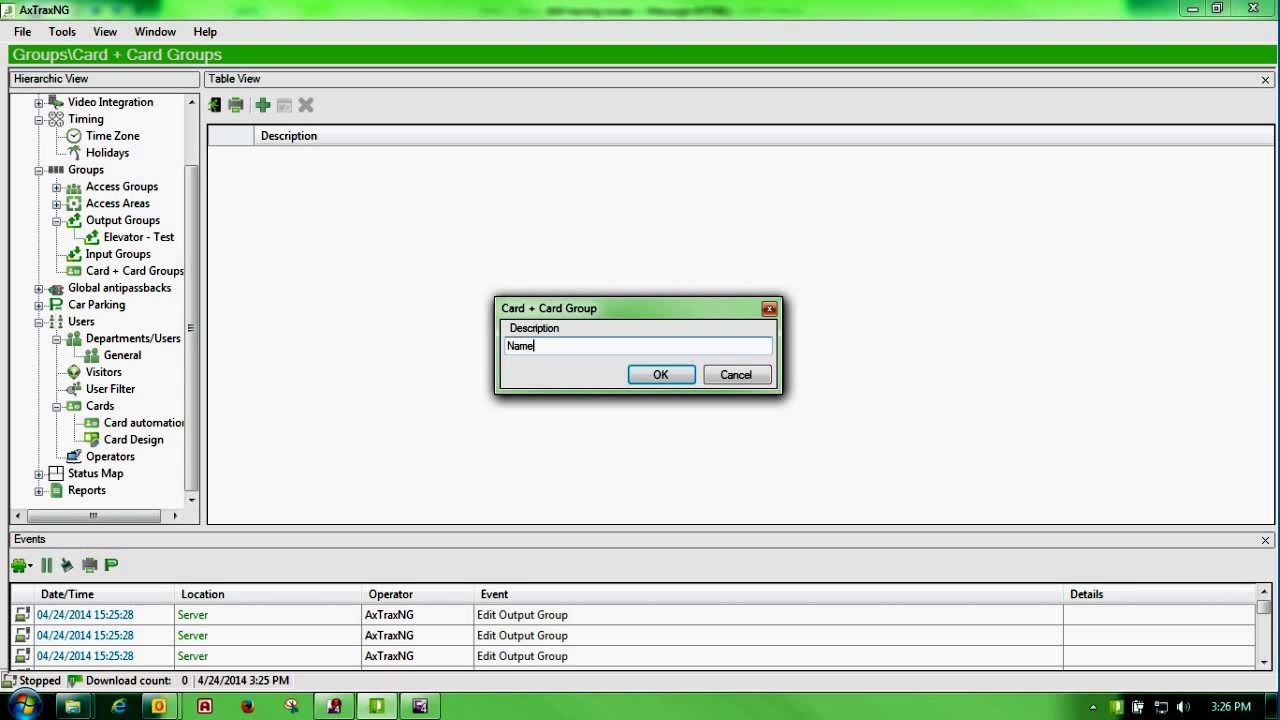
{"action": "left_click", "coordinate": [662, 374]}
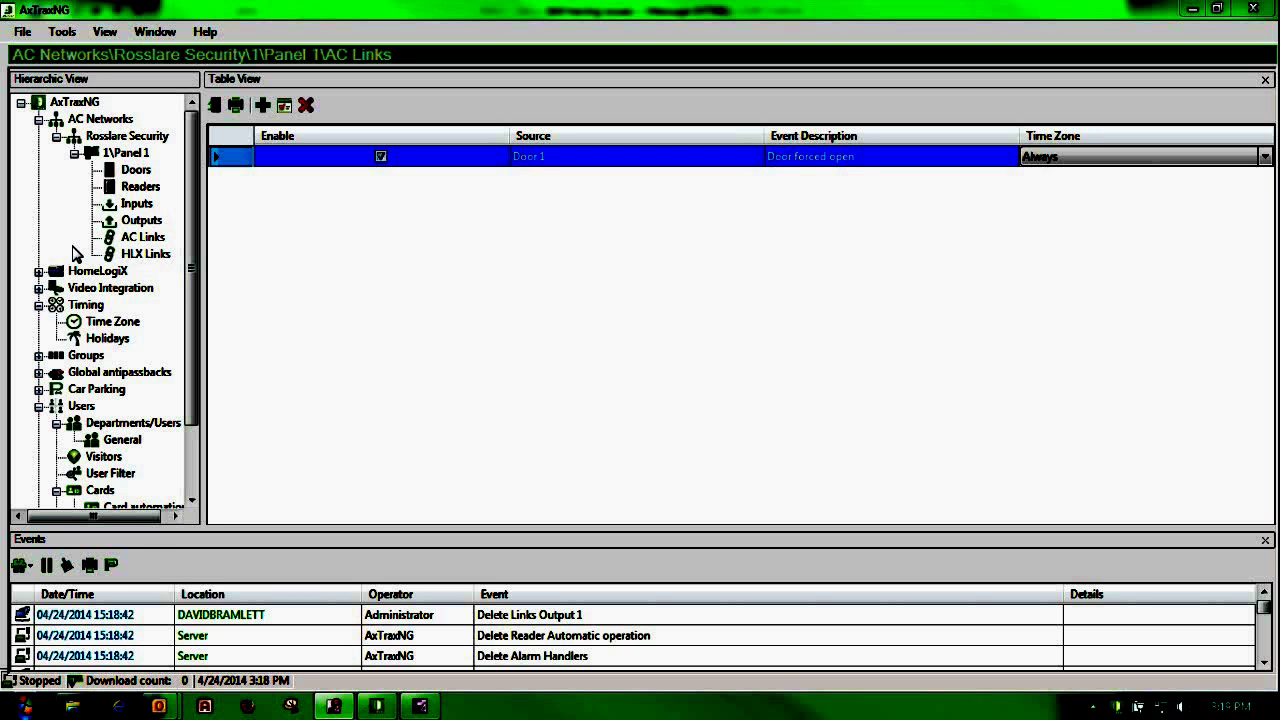
Step: After checking the time zones, start a new AC link with Door 1's Output 1 as source
{"action": "left_click", "coordinate": [113, 322]}
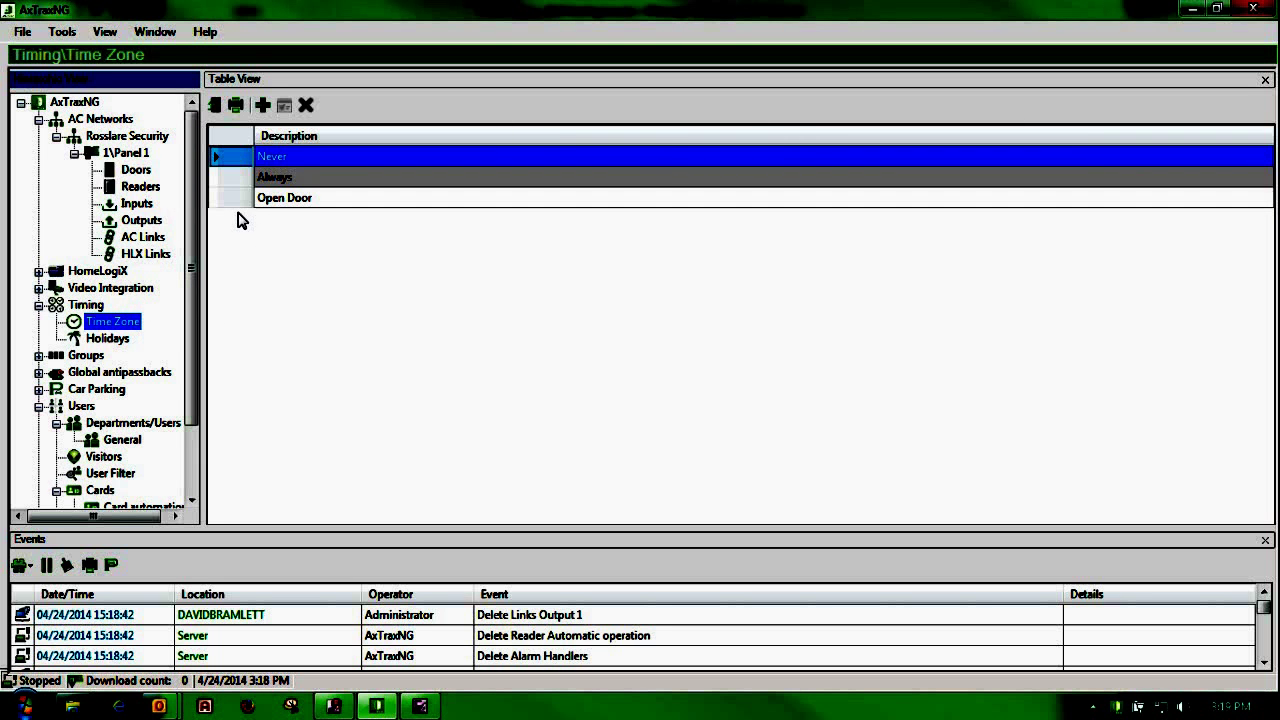
{"action": "left_click", "coordinate": [142, 238]}
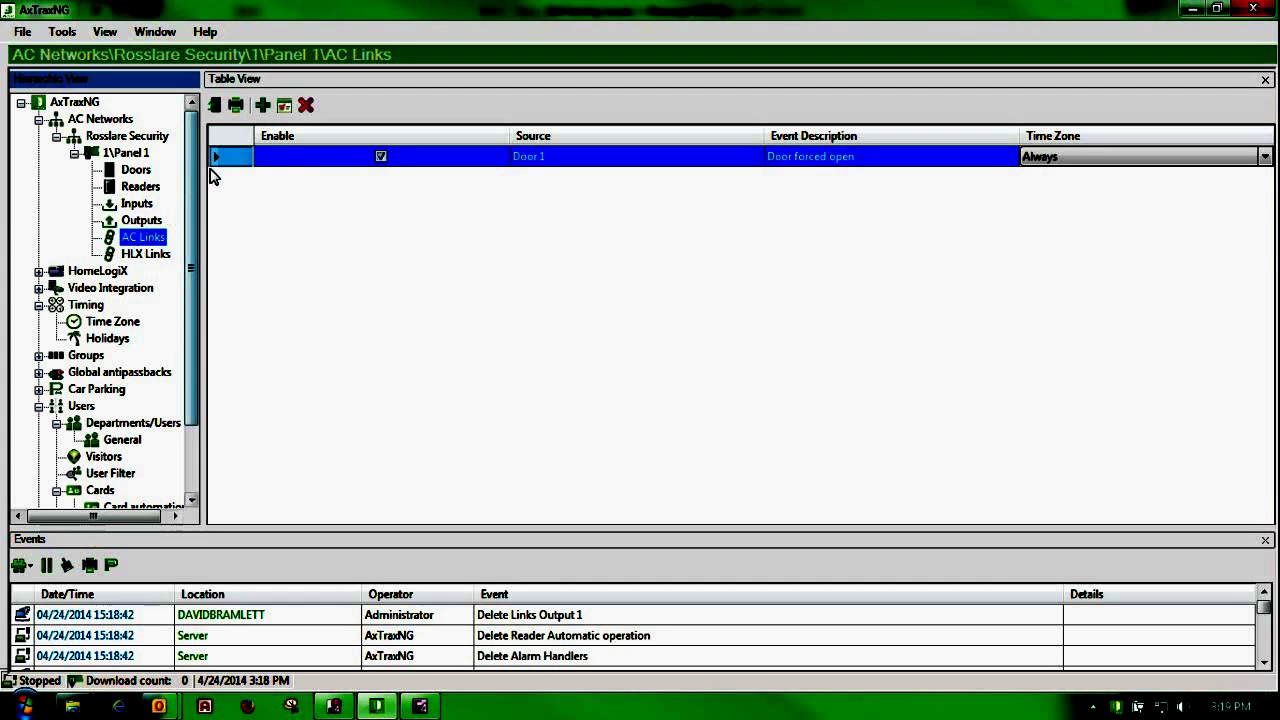
{"action": "left_click", "coordinate": [262, 107]}
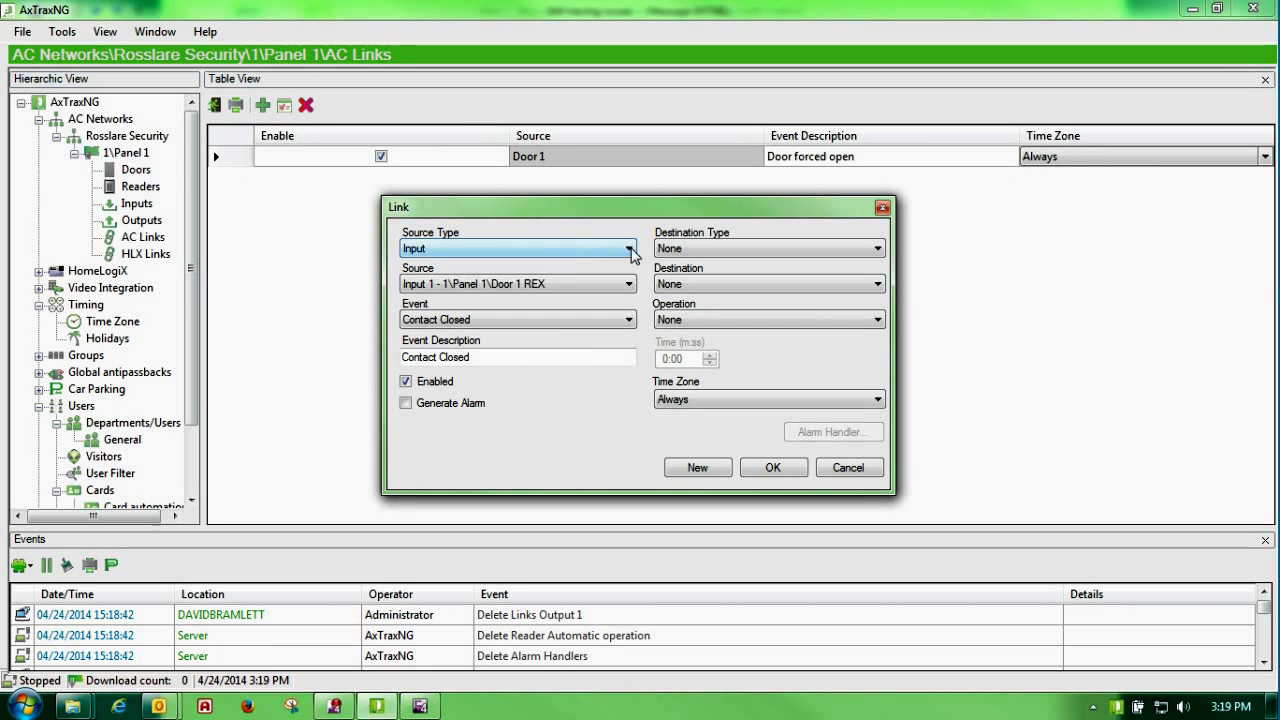
{"action": "left_click", "coordinate": [629, 249]}
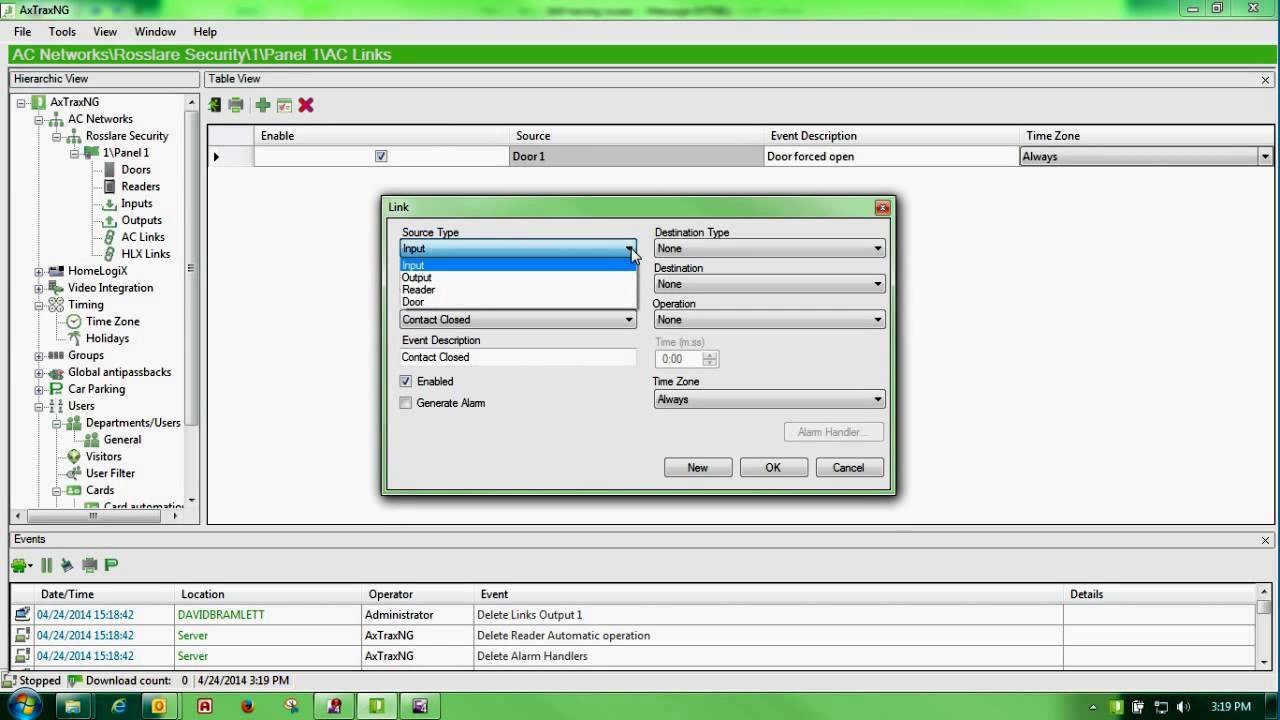
{"action": "left_click", "coordinate": [589, 281]}
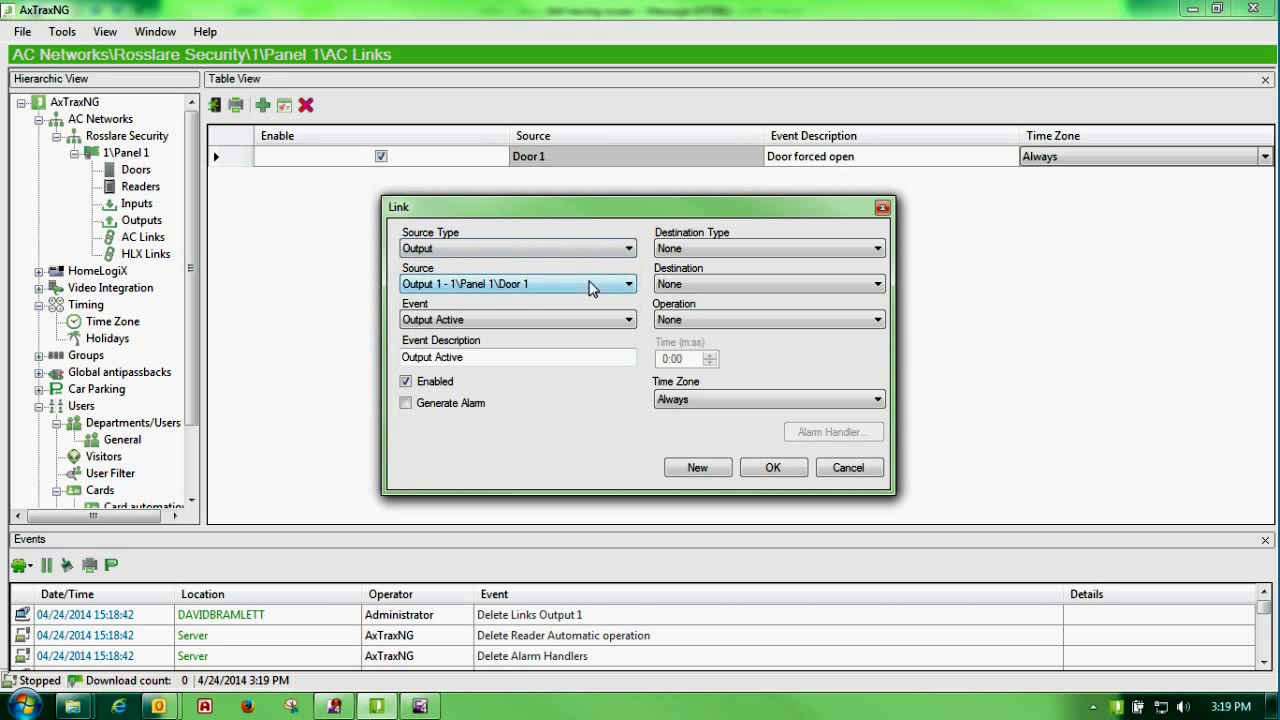
{"action": "left_click", "coordinate": [628, 285]}
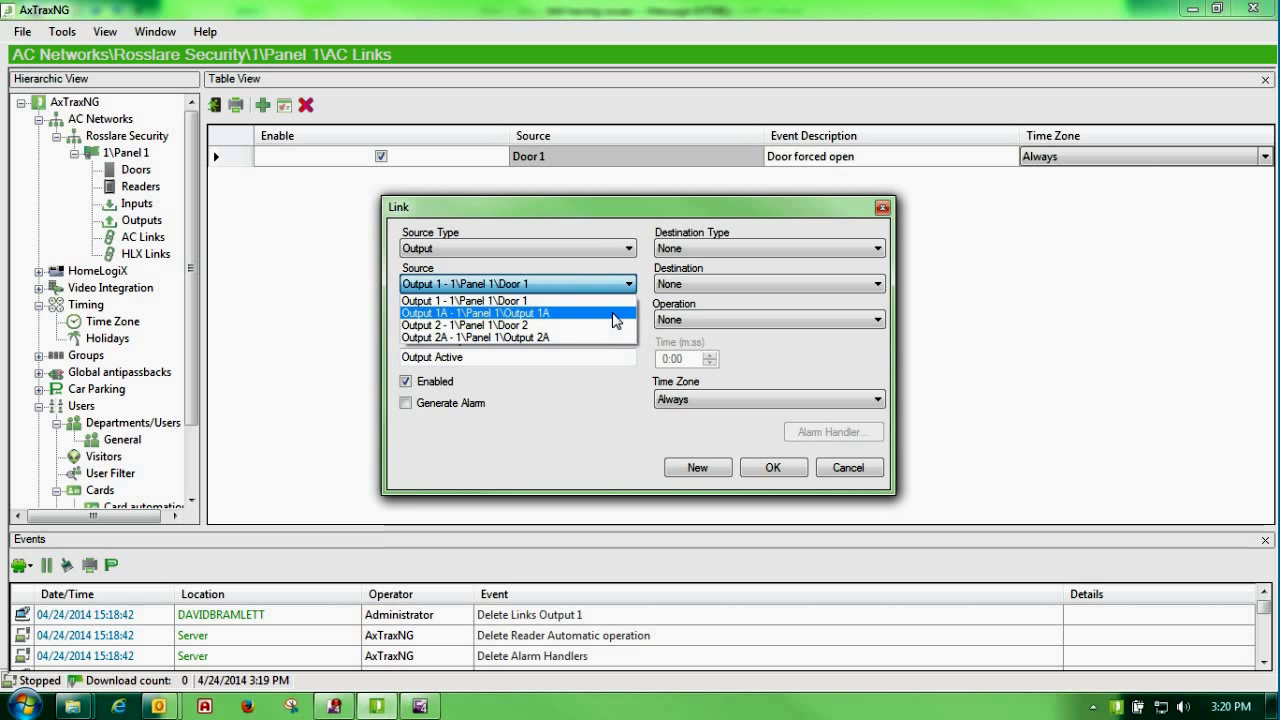
{"action": "left_click", "coordinate": [611, 302]}
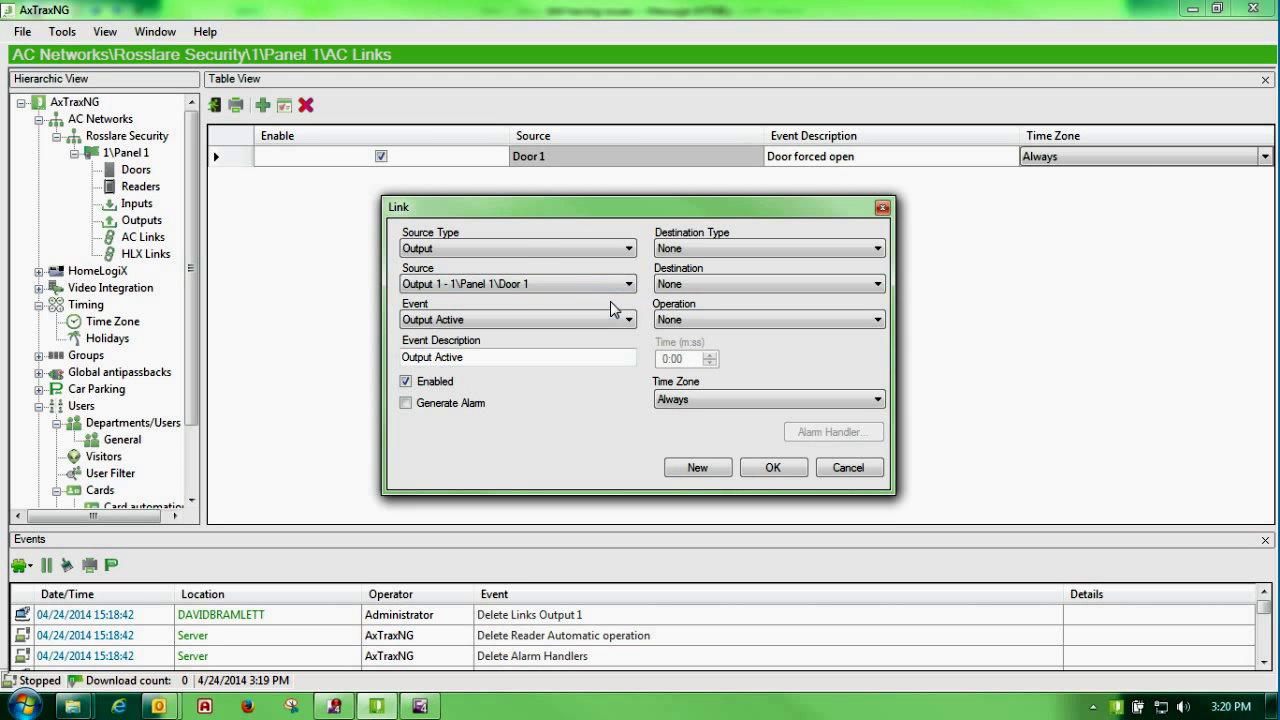
Step: Set event Automatic operation, destination Outputs, operation Follow, time zone Open Door, and save the link
{"action": "left_click", "coordinate": [628, 322]}
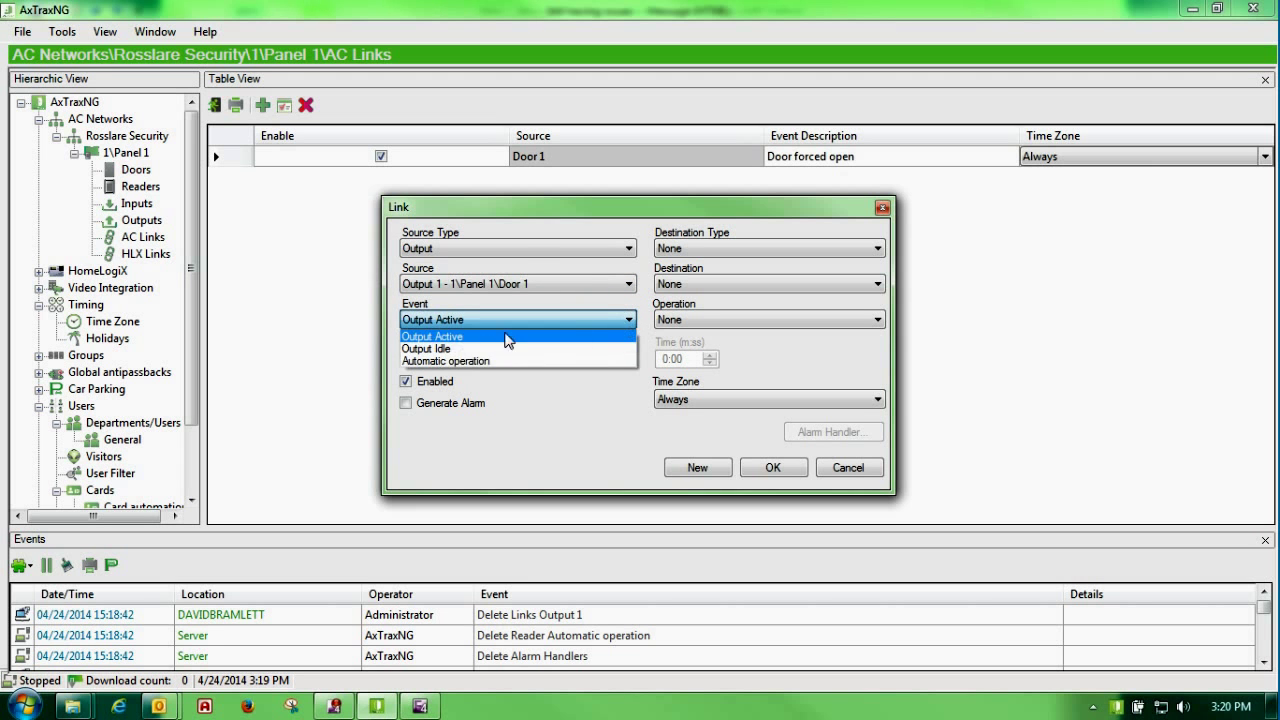
{"action": "left_click", "coordinate": [462, 360]}
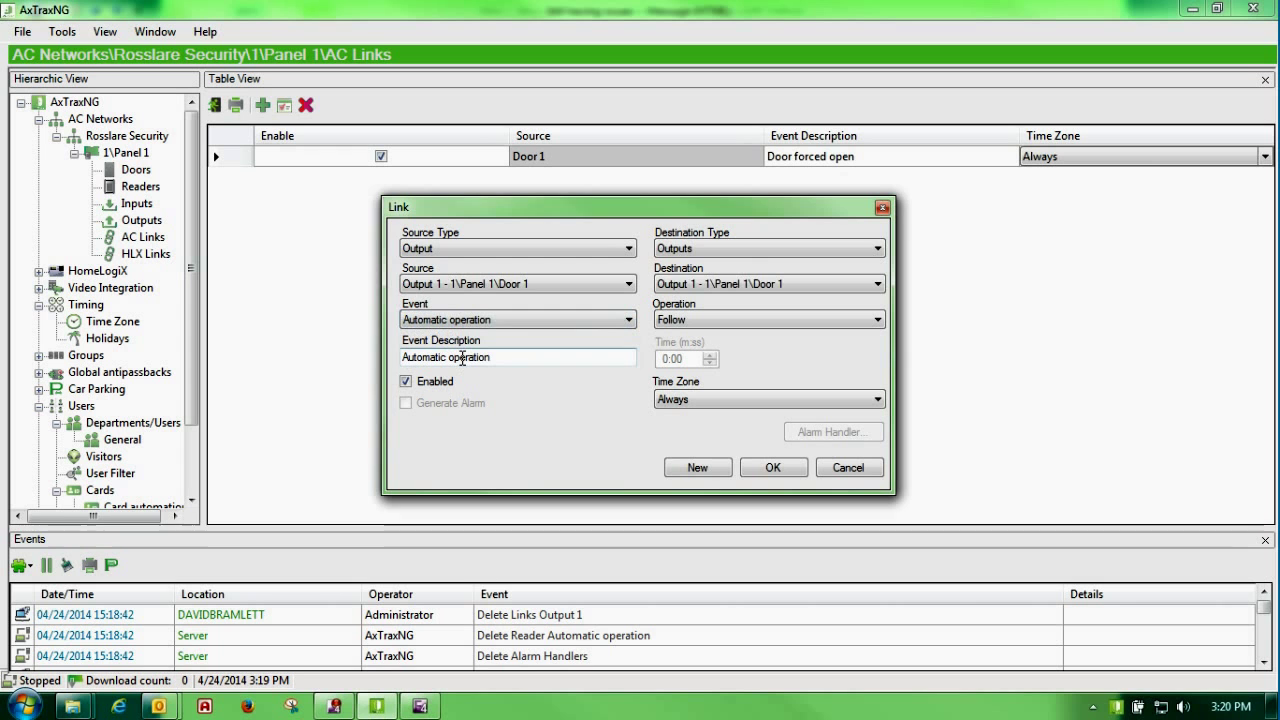
{"action": "left_click", "coordinate": [877, 248]}
{"action": "left_click", "coordinate": [877, 288]}
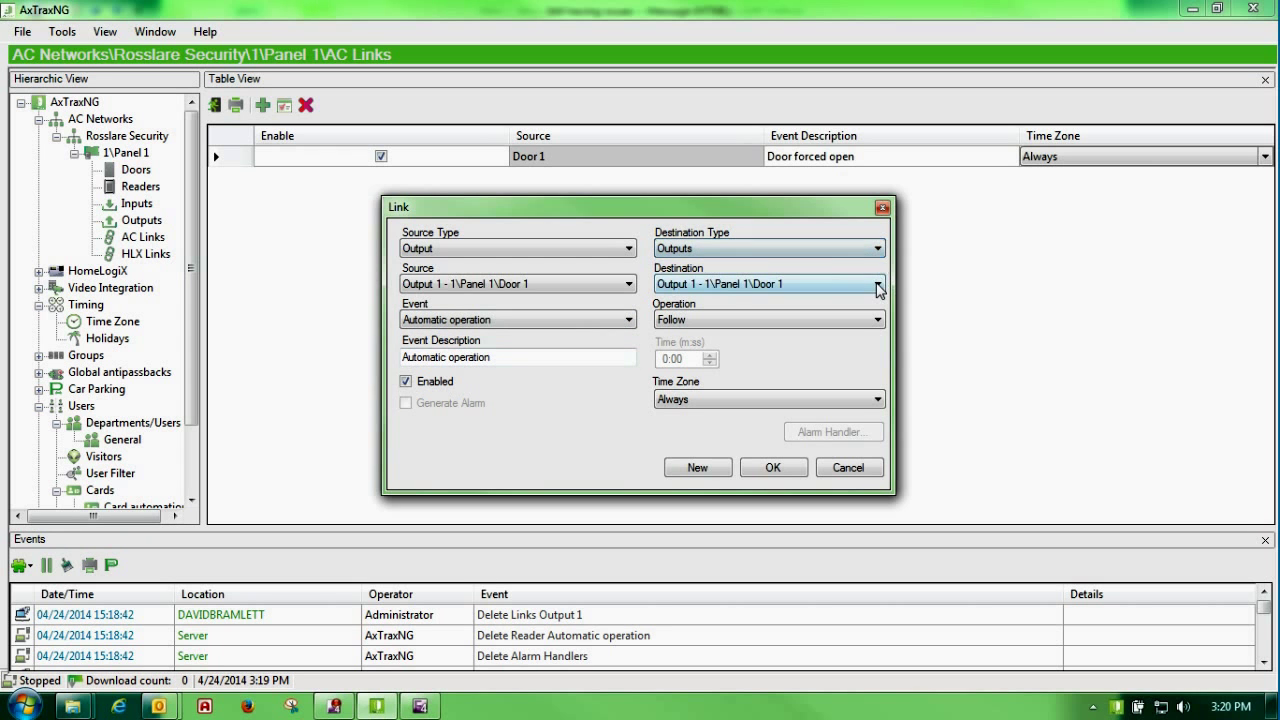
{"action": "left_click", "coordinate": [877, 320]}
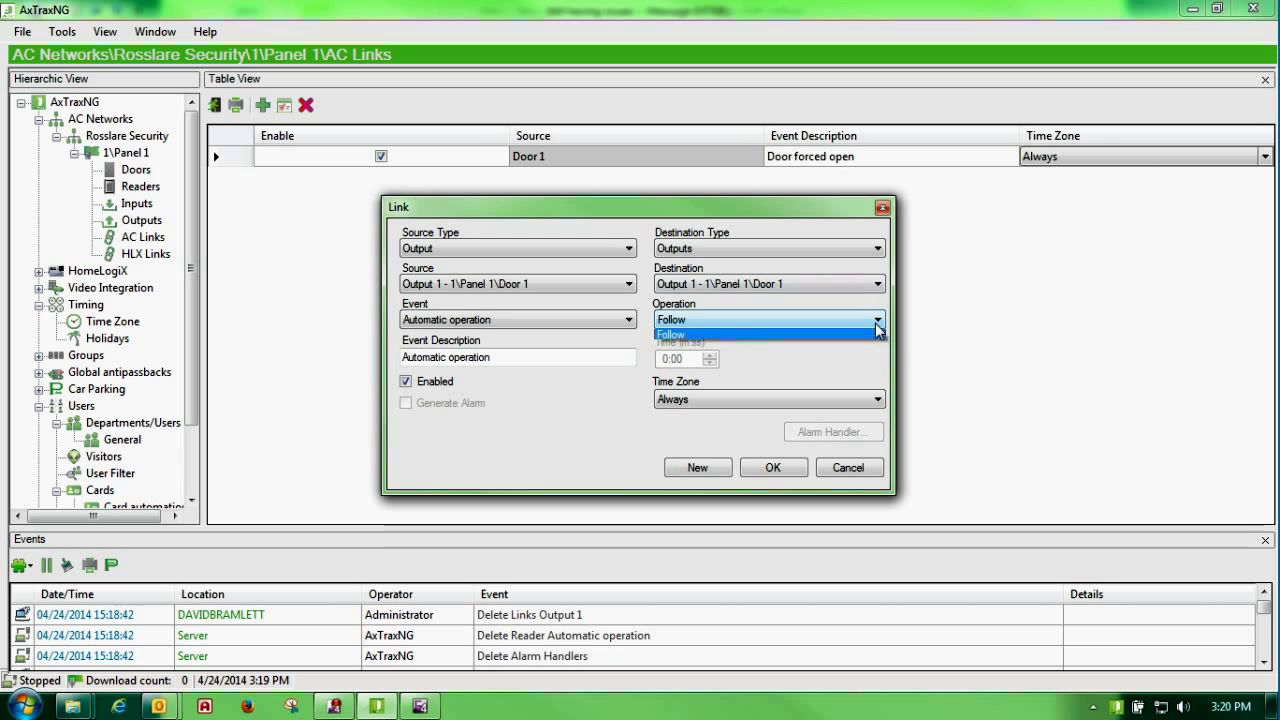
{"action": "left_click", "coordinate": [883, 397]}
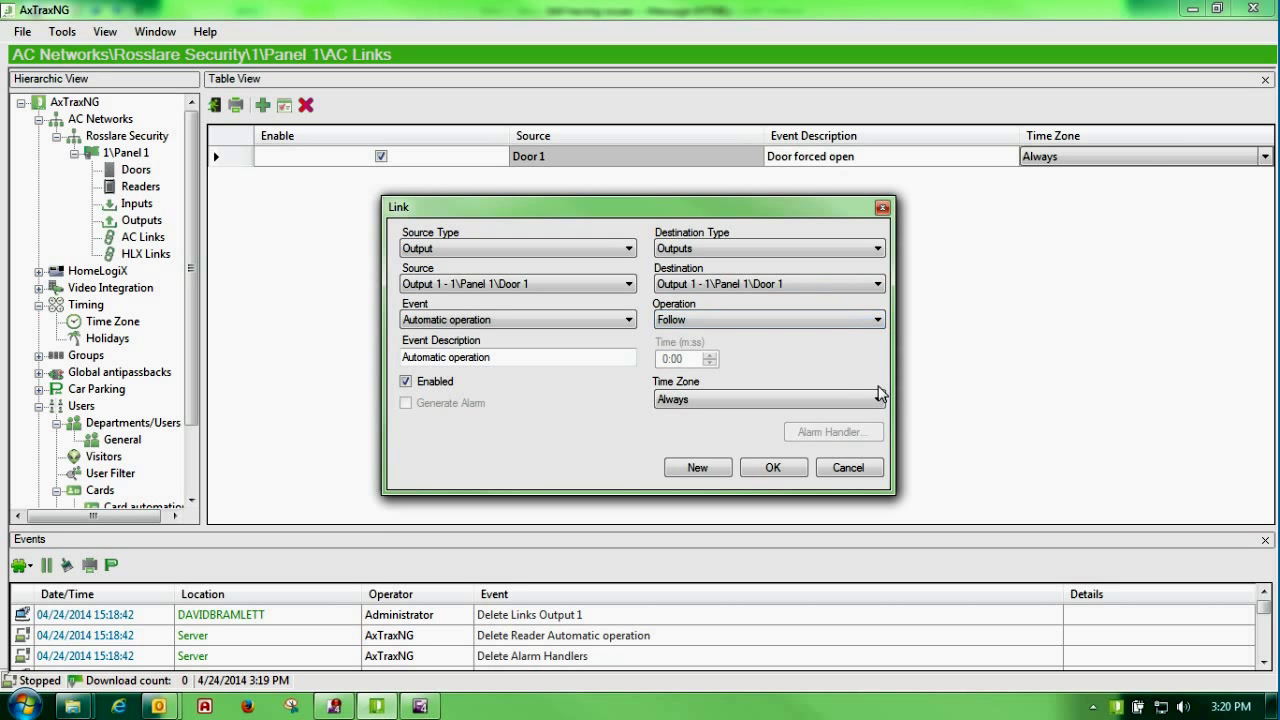
{"action": "left_click", "coordinate": [877, 401]}
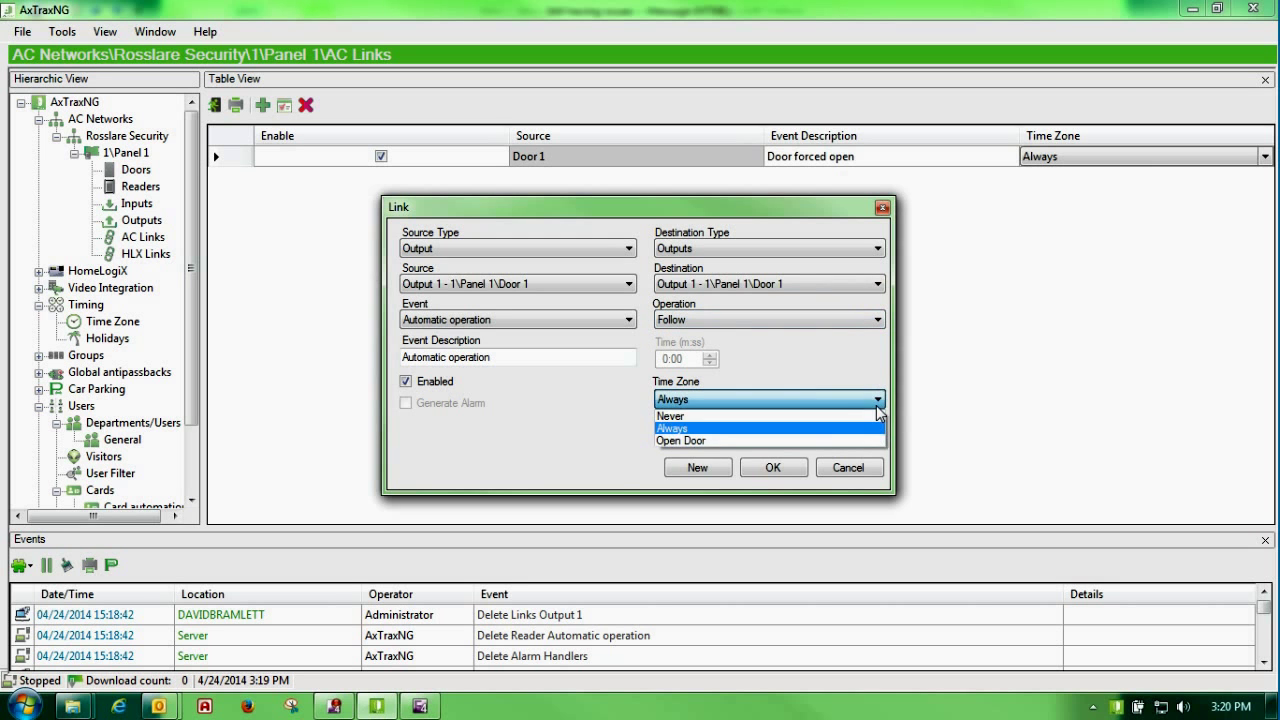
{"action": "left_click", "coordinate": [703, 441]}
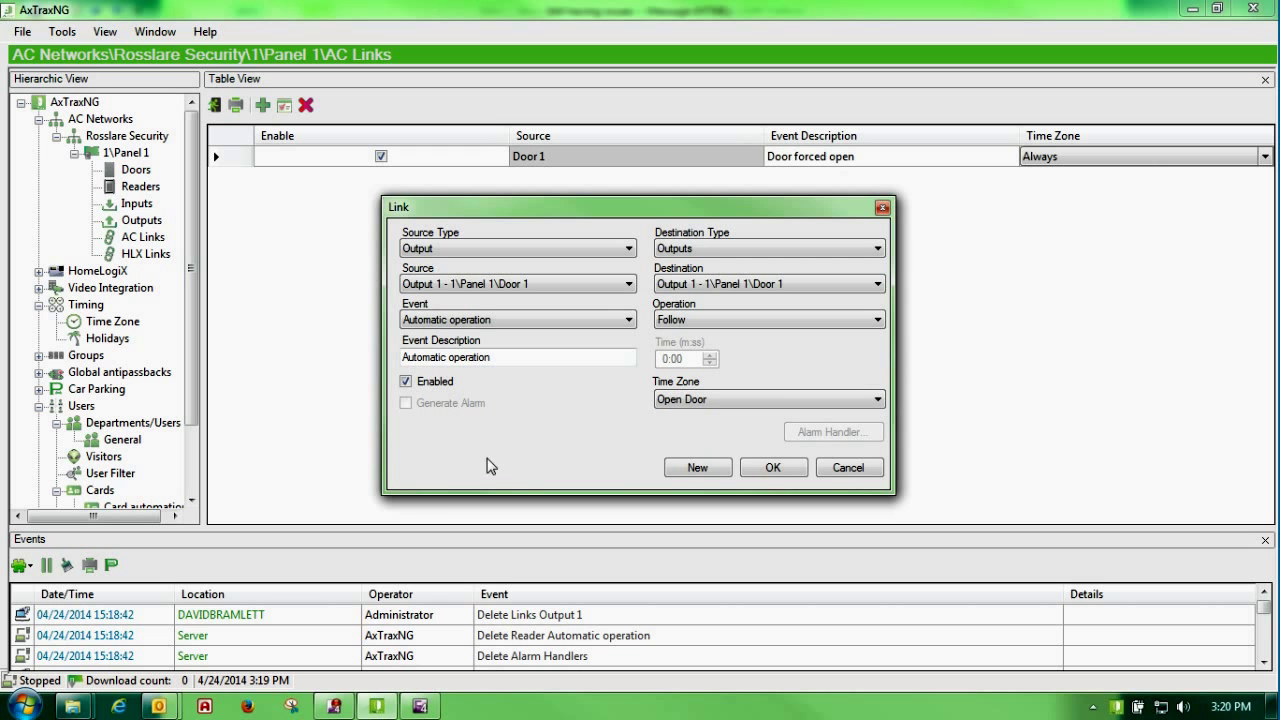
{"action": "left_click", "coordinate": [770, 467]}
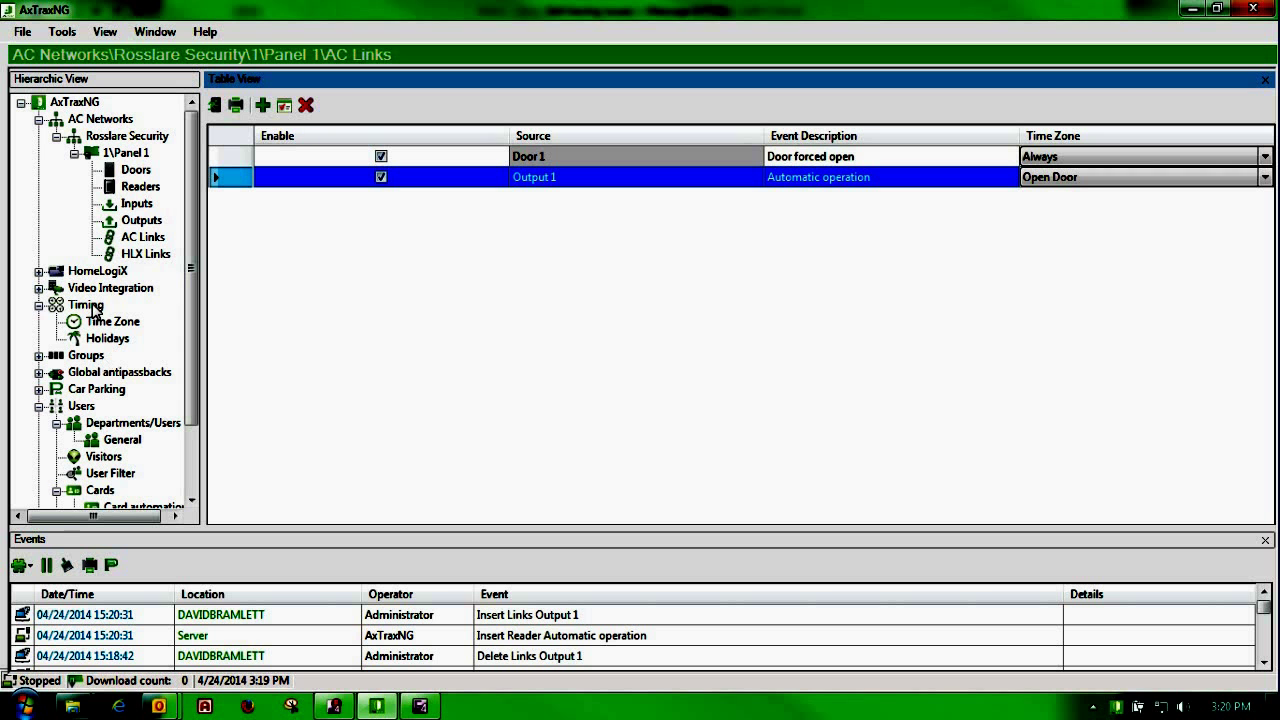
Step: Review Panel 1's device status and Reader 1's settings without changing anything
{"action": "left_click", "coordinate": [125, 153]}
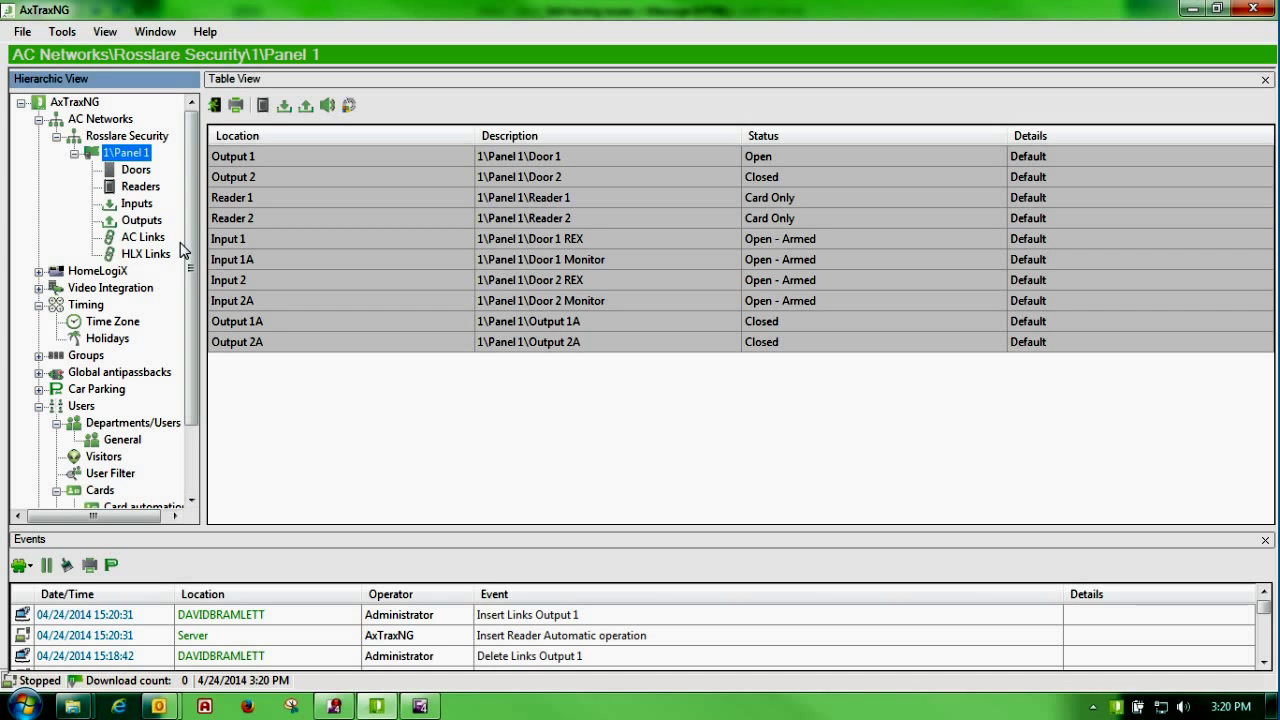
{"action": "left_click", "coordinate": [135, 186]}
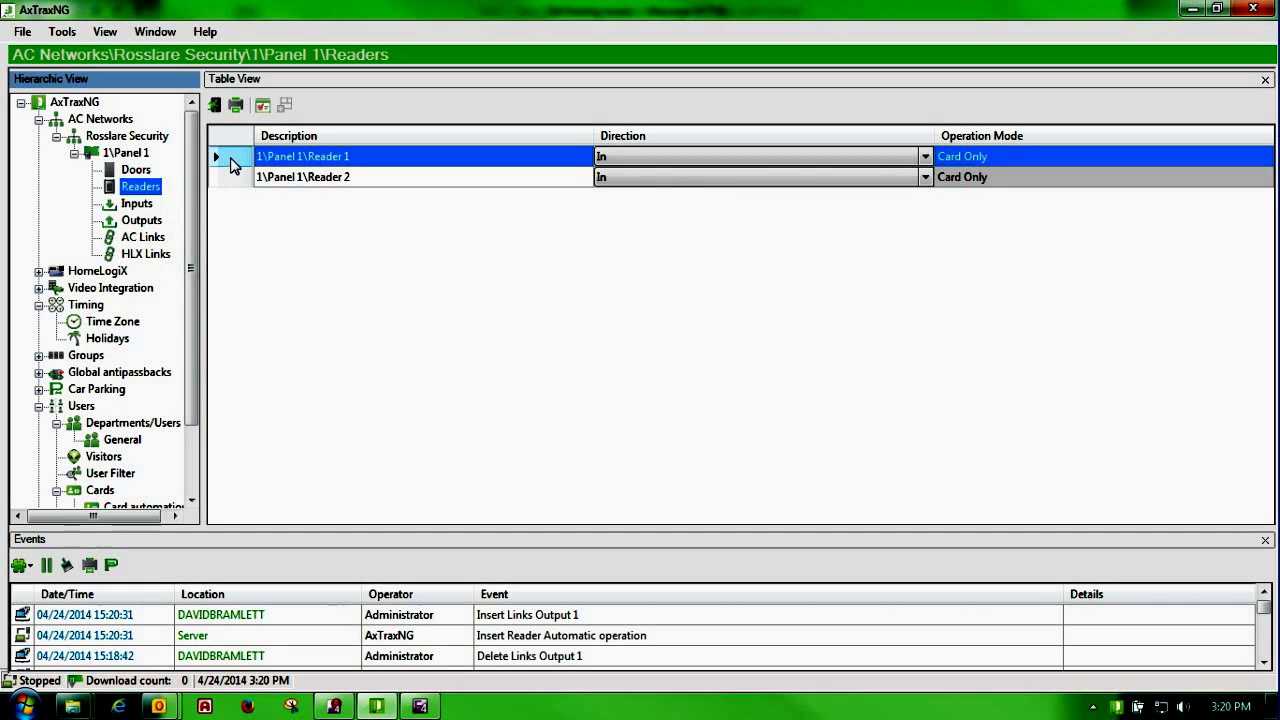
{"action": "double_click", "coordinate": [231, 165]}
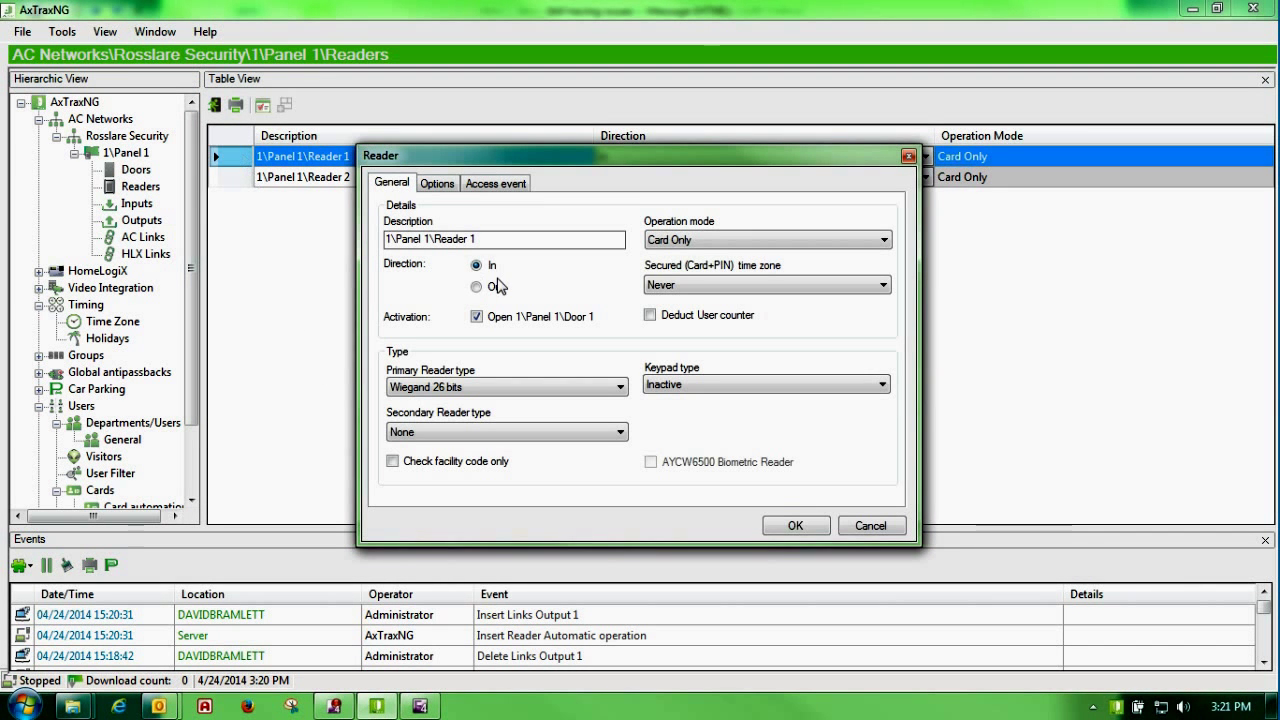
{"action": "left_click", "coordinate": [905, 529]}
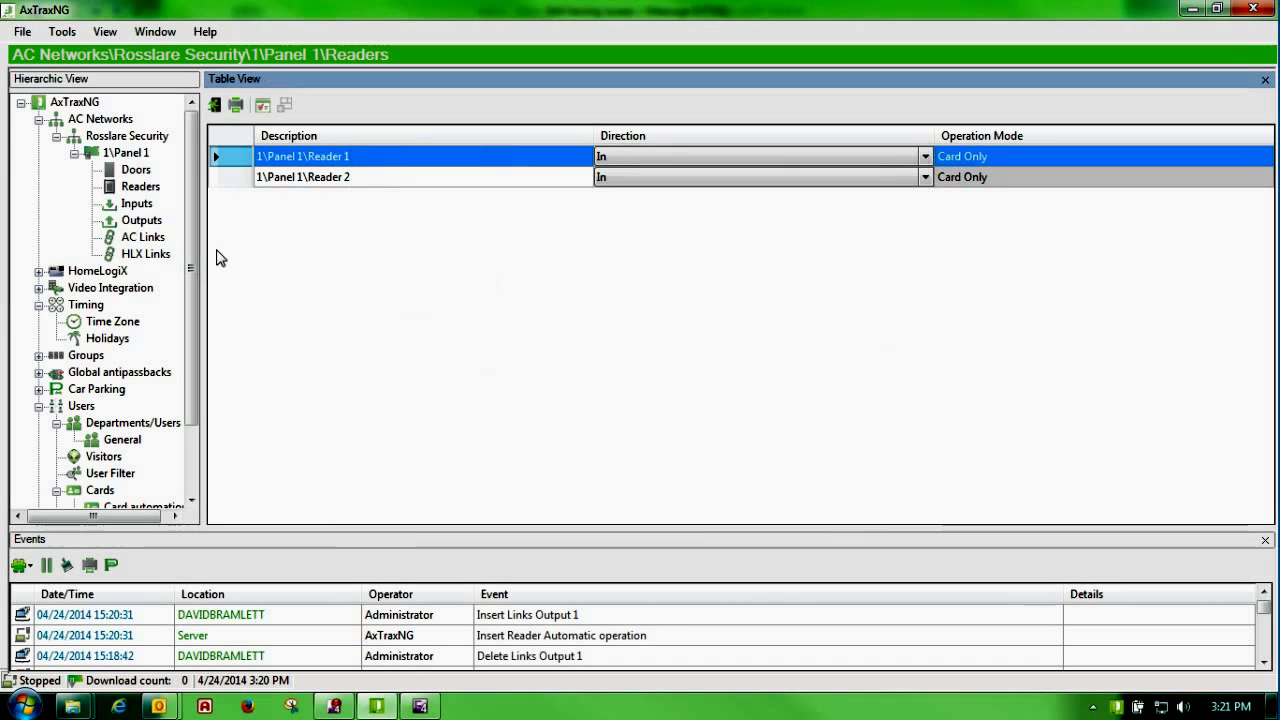
Step: Enable first person delay on automatic unlock in Door 1's settings and save
{"action": "left_click", "coordinate": [140, 171]}
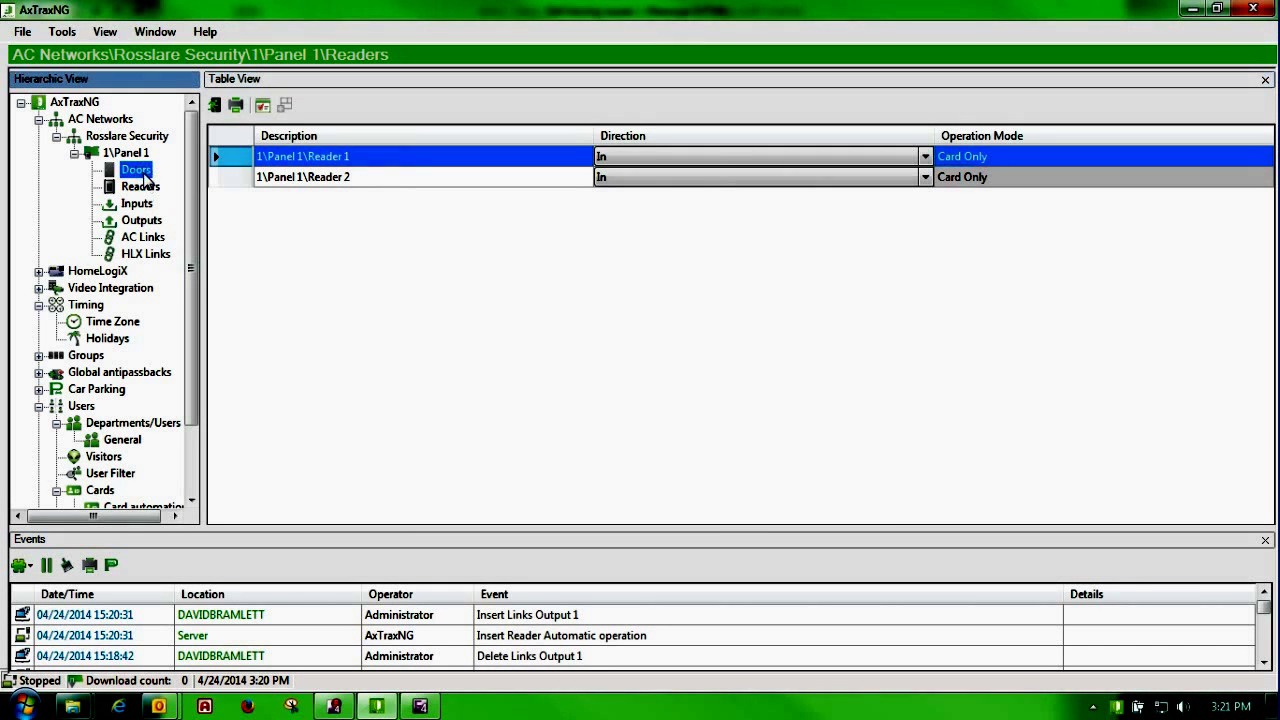
{"action": "double_click", "coordinate": [232, 162]}
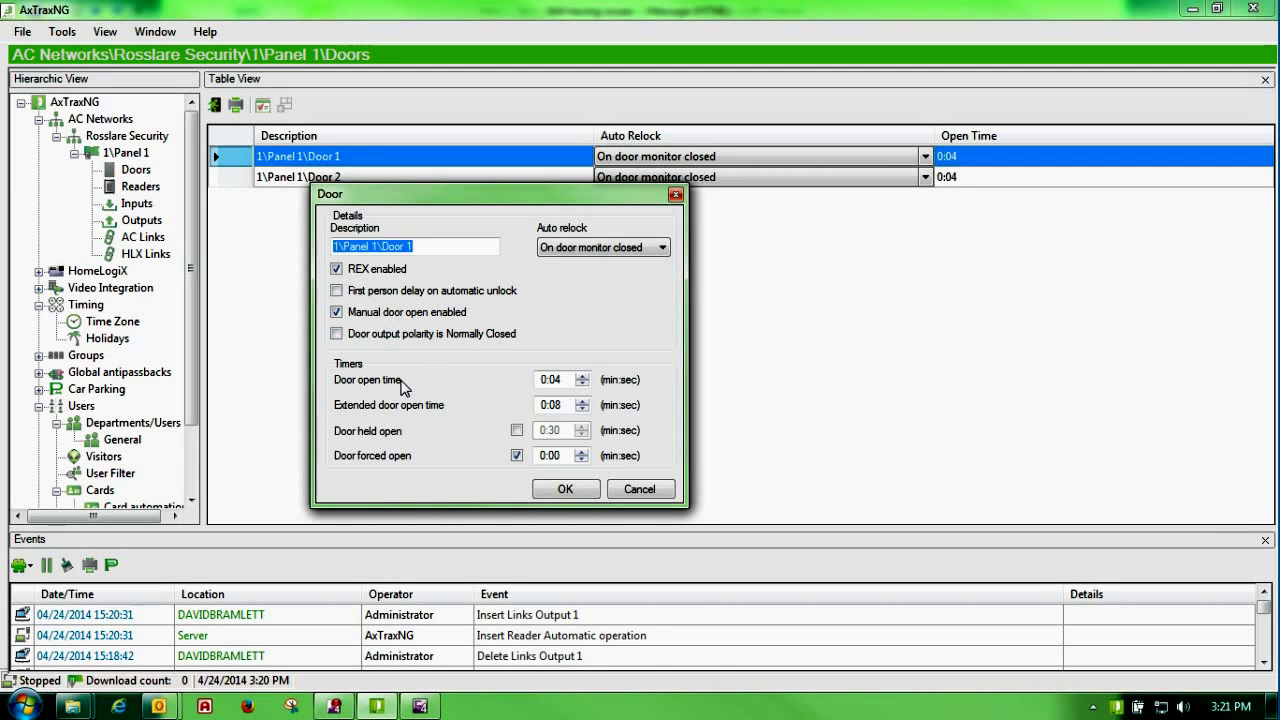
{"action": "left_click", "coordinate": [355, 291]}
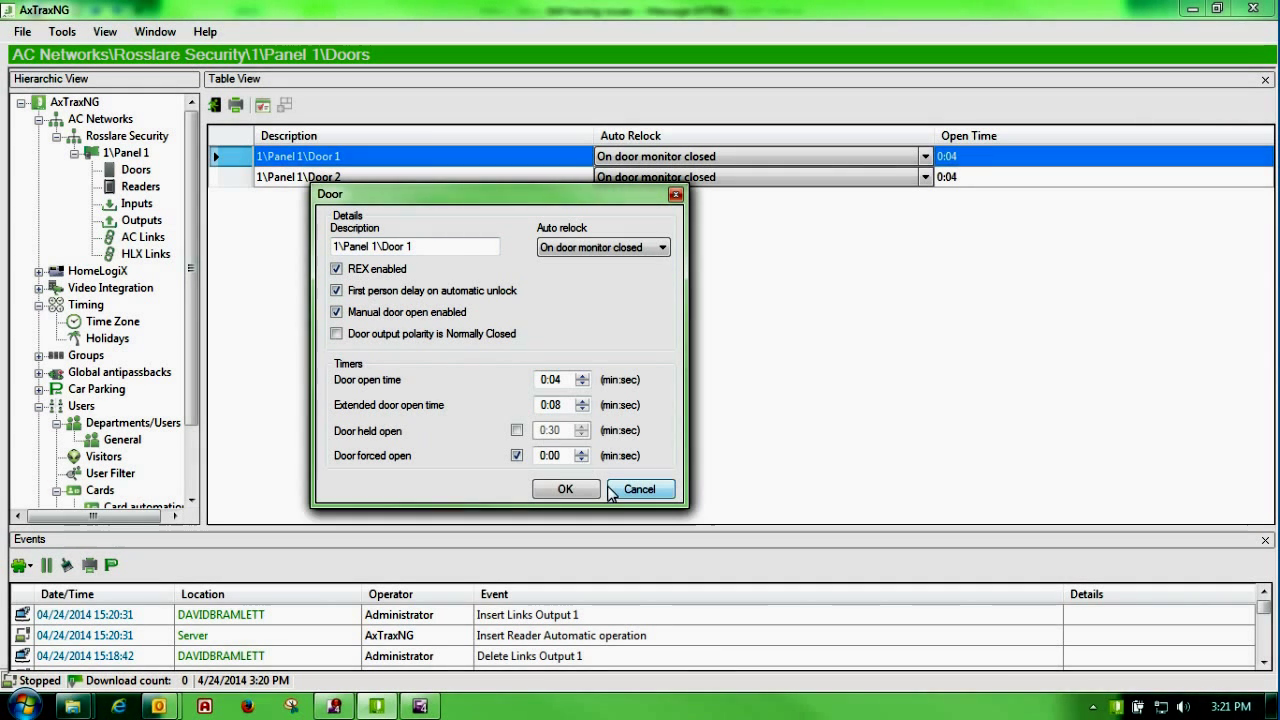
{"action": "left_click", "coordinate": [565, 489]}
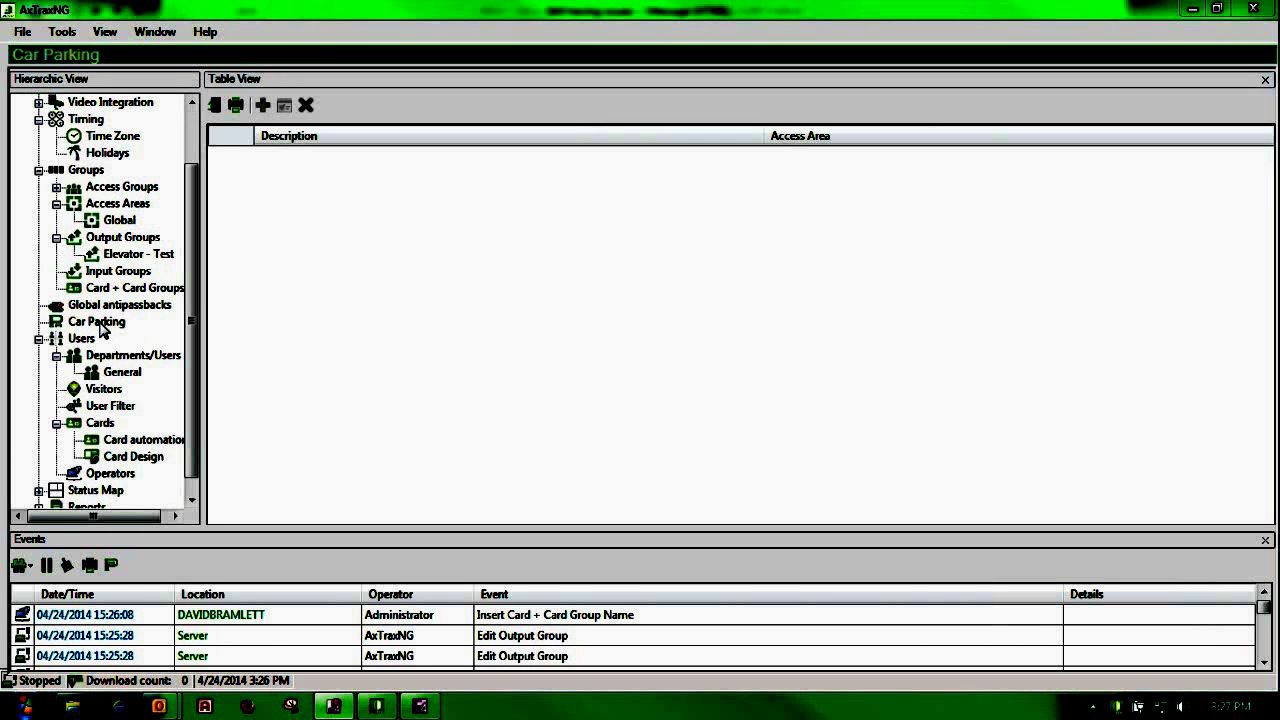
Step: Look at the Car Parking section, then show the empty Global access areas list
{"action": "left_click", "coordinate": [99, 324]}
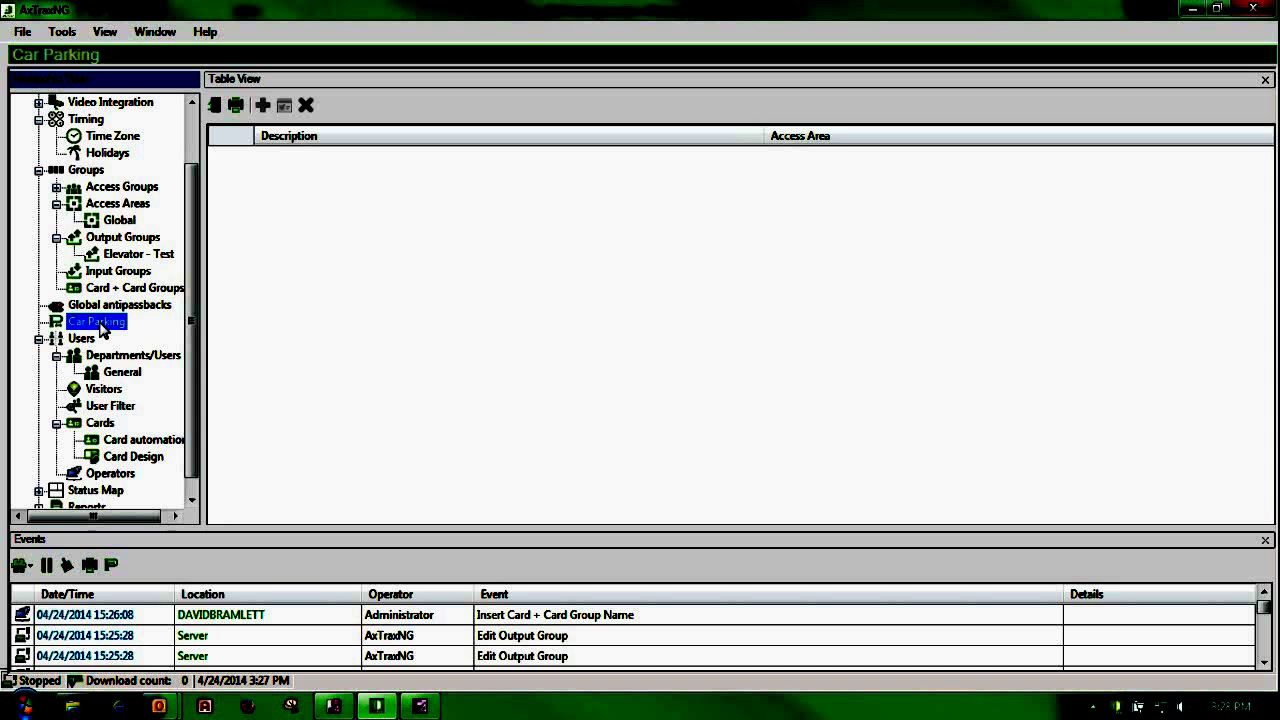
{"action": "left_click", "coordinate": [116, 224]}
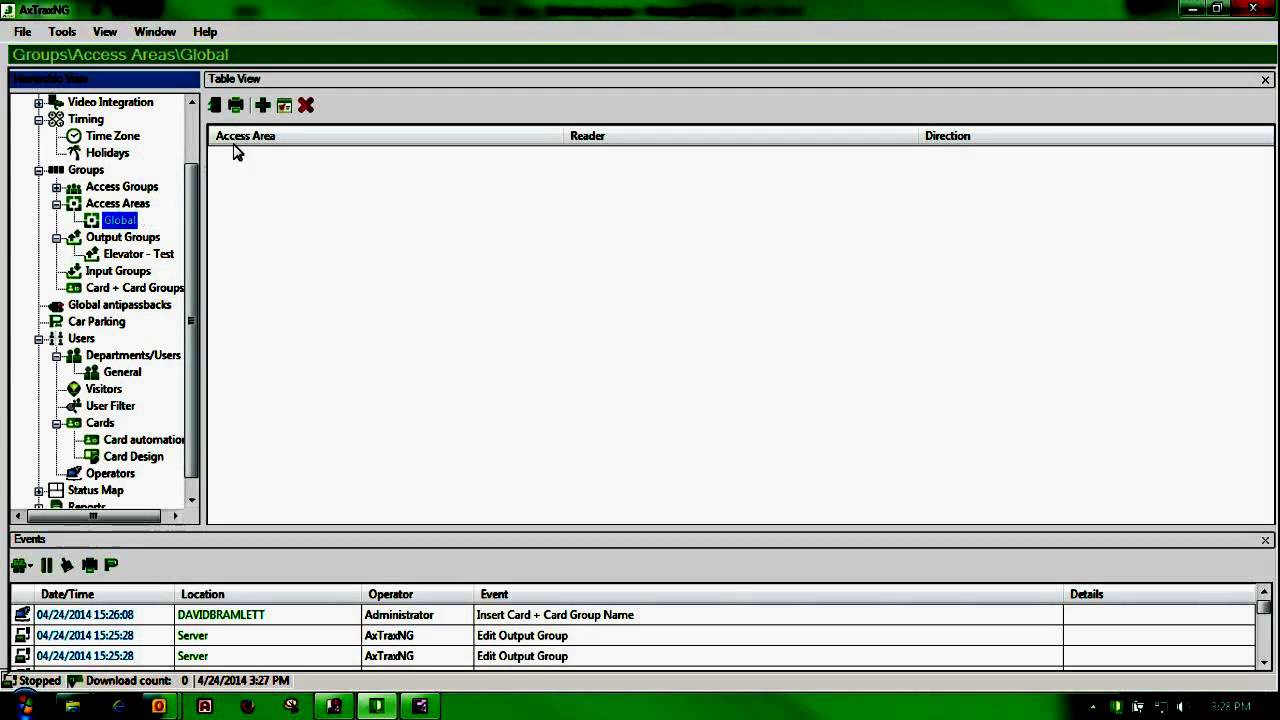
Step: Create Access Area 1.1 with Reader 1 as entry and Reader 2 as exit reader
{"action": "left_click", "coordinate": [262, 105]}
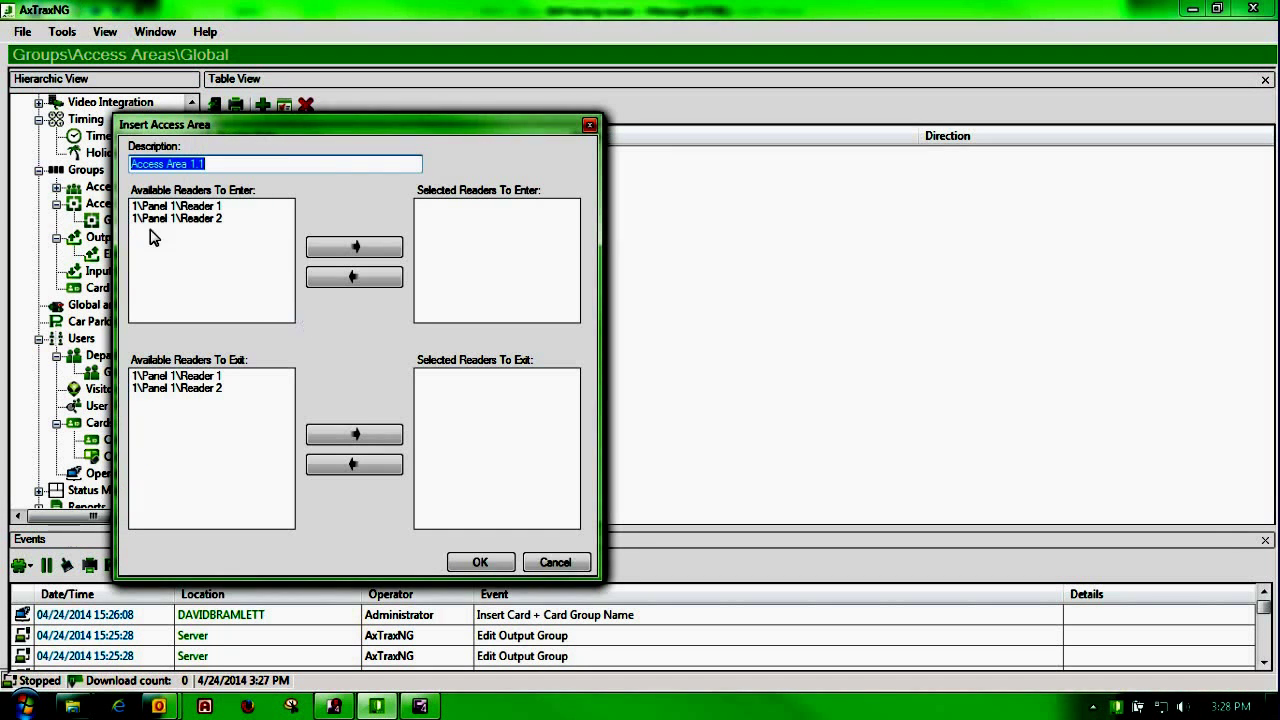
{"action": "left_click", "coordinate": [183, 207]}
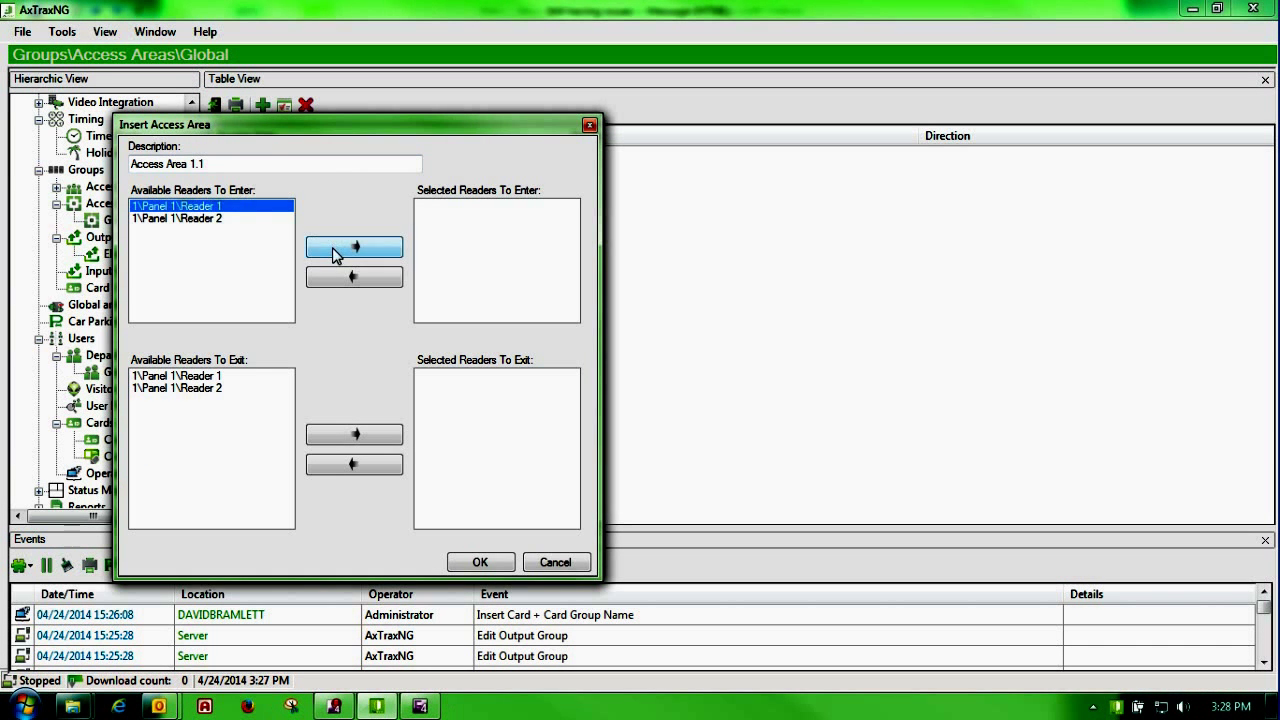
{"action": "left_click", "coordinate": [341, 250]}
{"action": "left_click", "coordinate": [222, 377]}
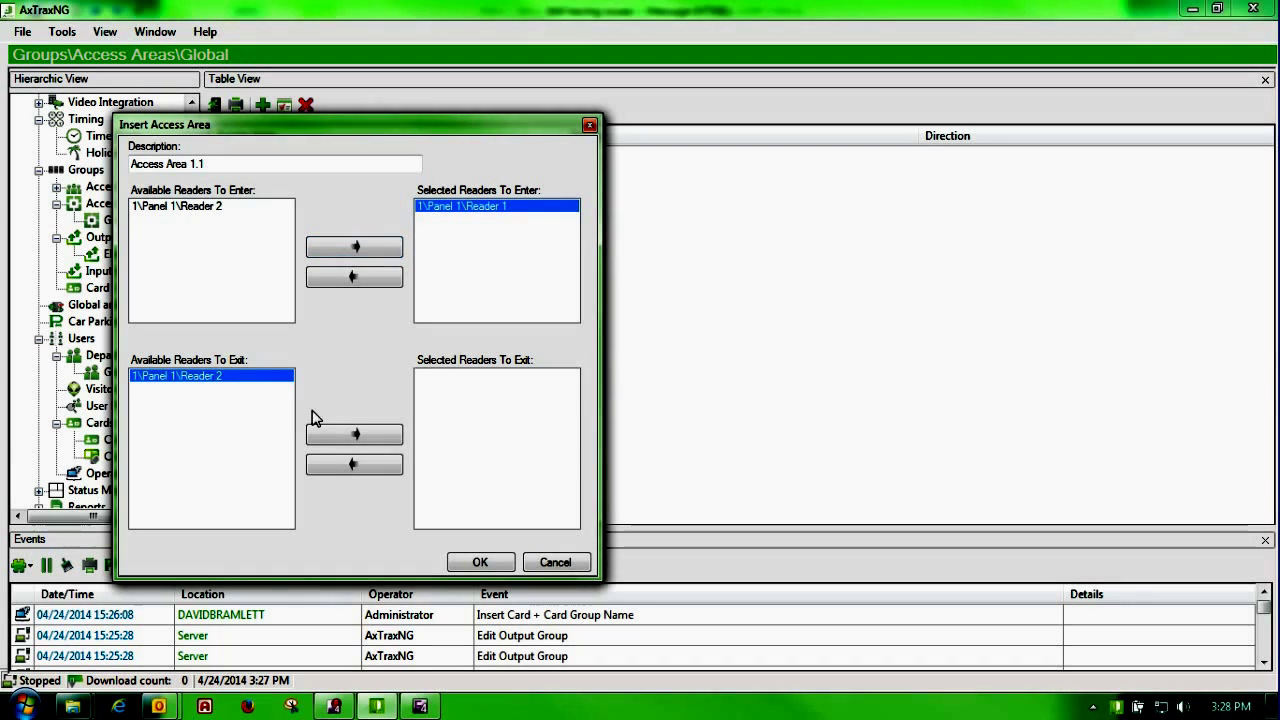
{"action": "left_click", "coordinate": [336, 435]}
{"action": "left_click", "coordinate": [481, 562]}
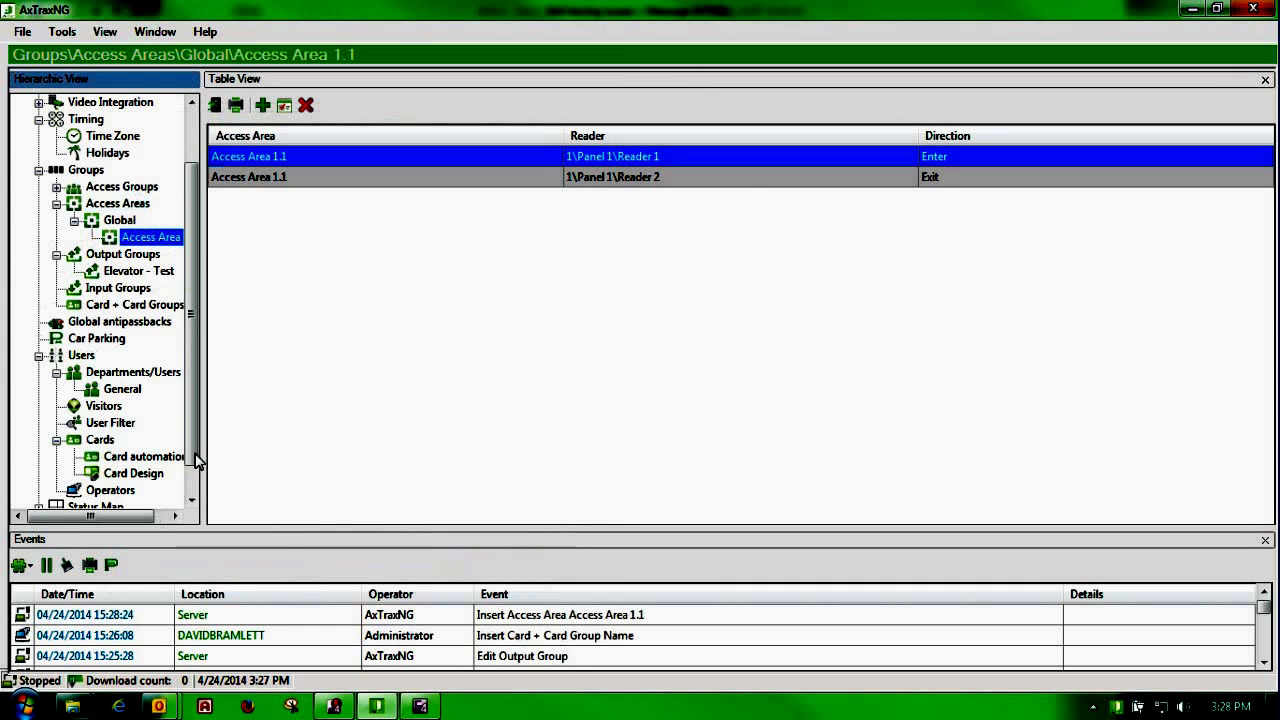
Step: Add car park 'Test Park 1' on Access Area 1.1 with a maximum counter of 10
{"action": "left_click", "coordinate": [102, 344]}
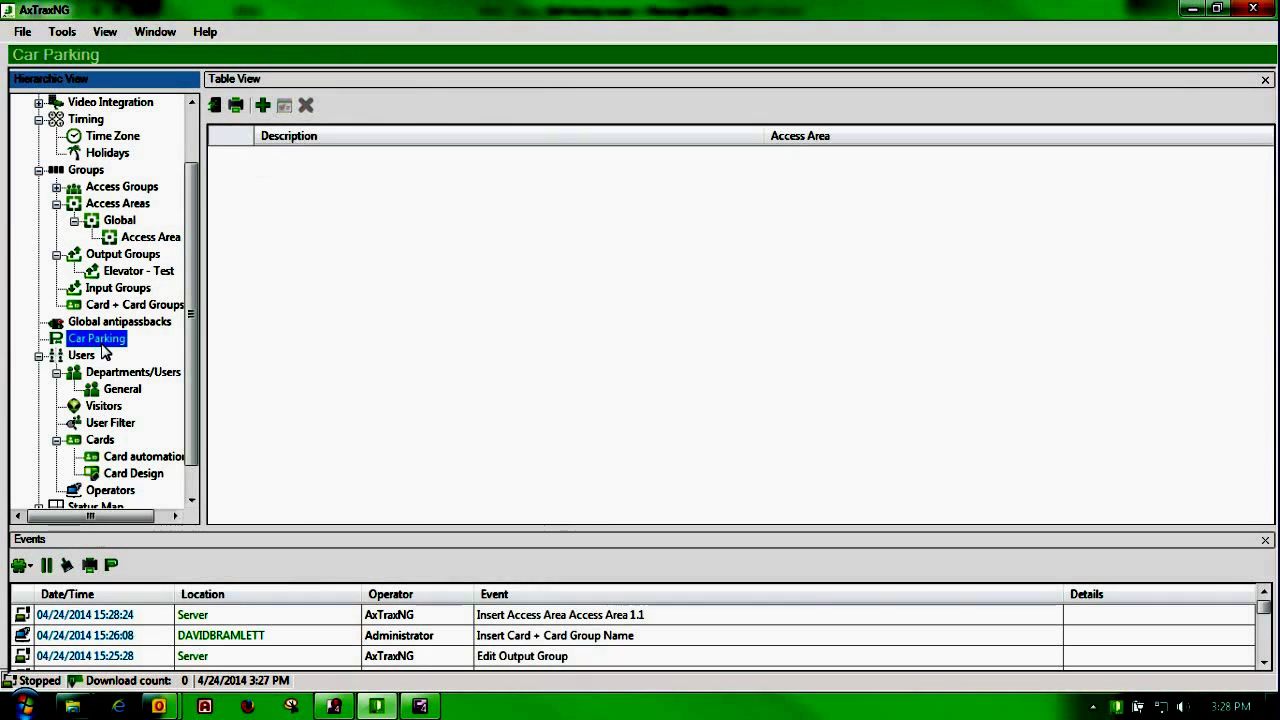
{"action": "left_click", "coordinate": [260, 107]}
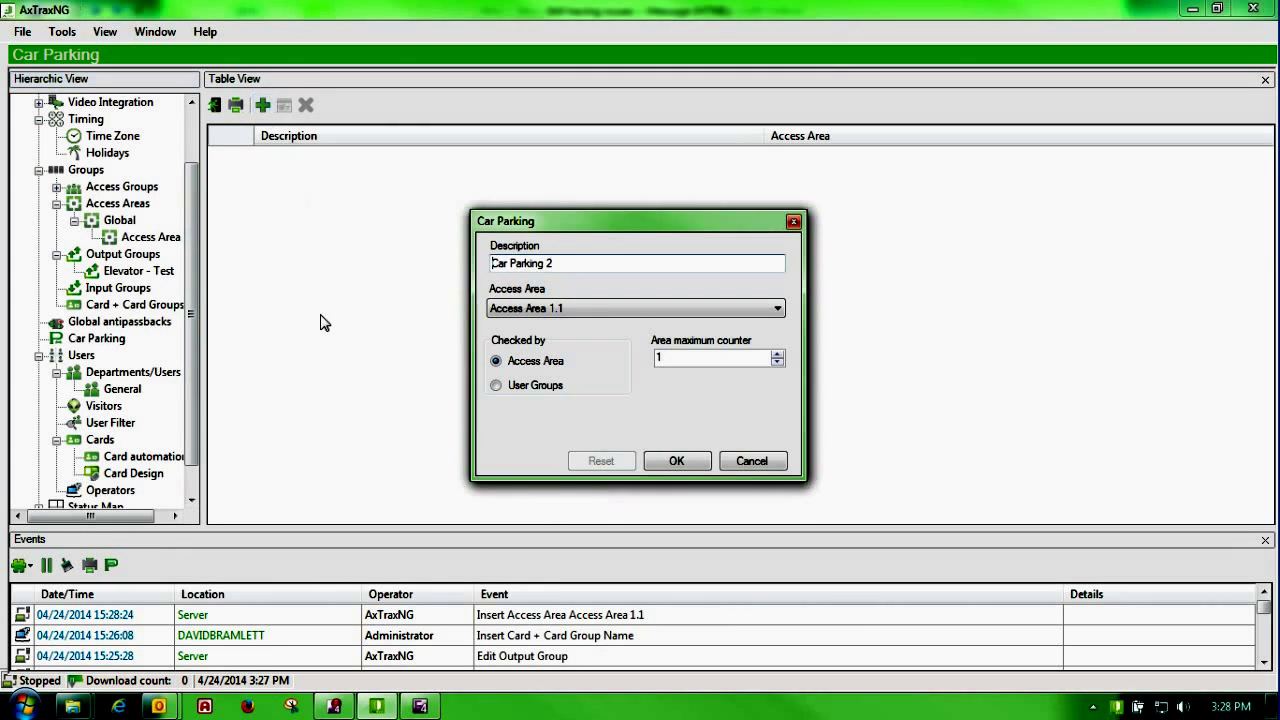
{"action": "left_click_drag", "start_coordinate": [580, 266], "coordinate": [489, 264]}
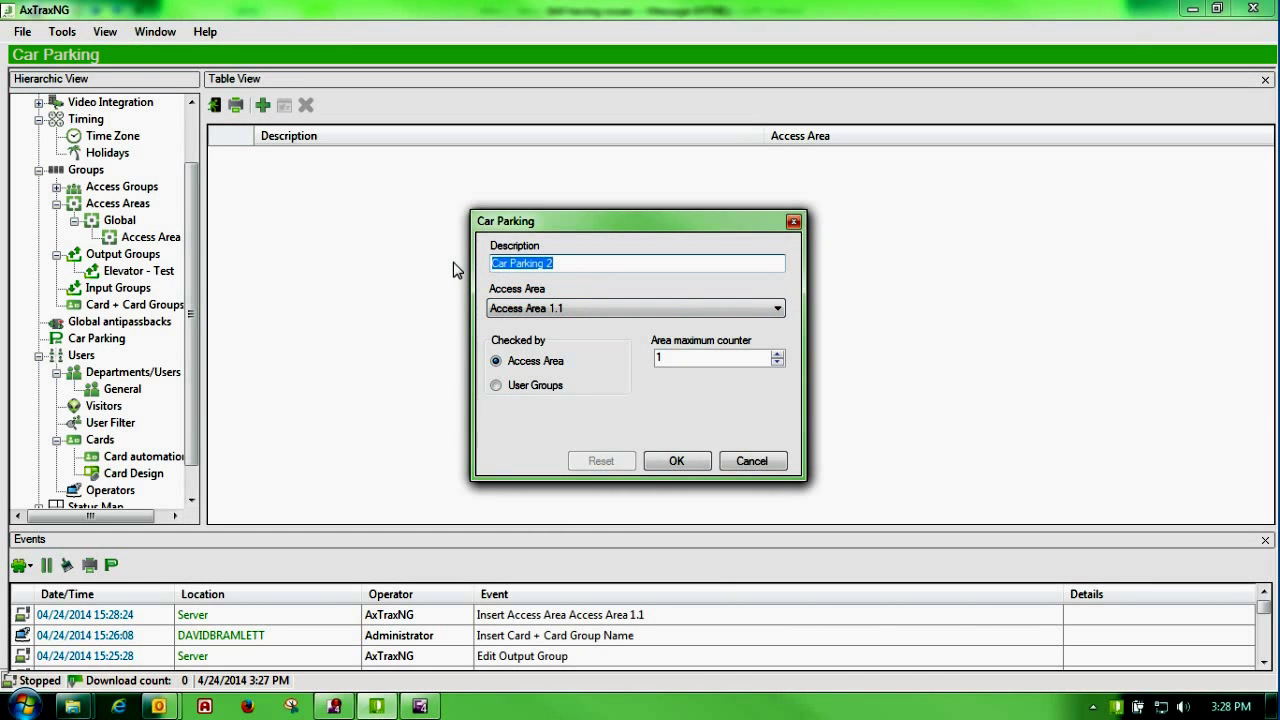
{"action": "type", "text": "Test PArk 1"}
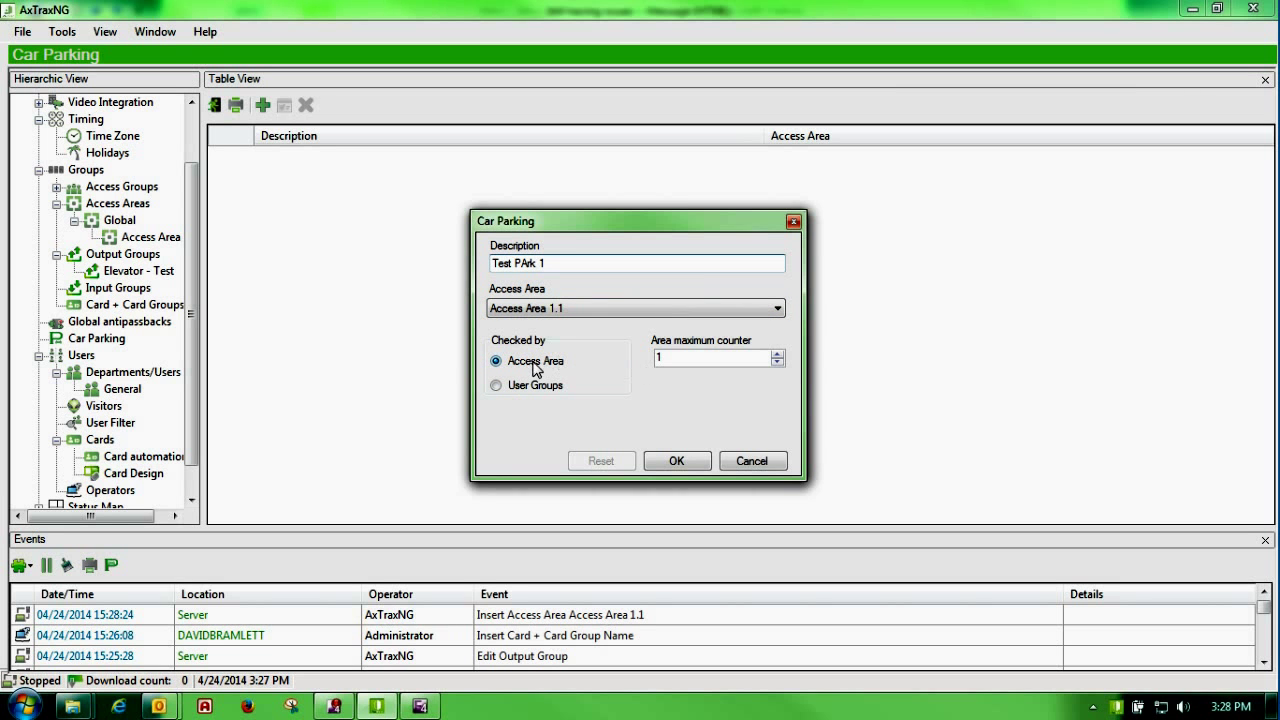
{"action": "double_click", "coordinate": [661, 356]}
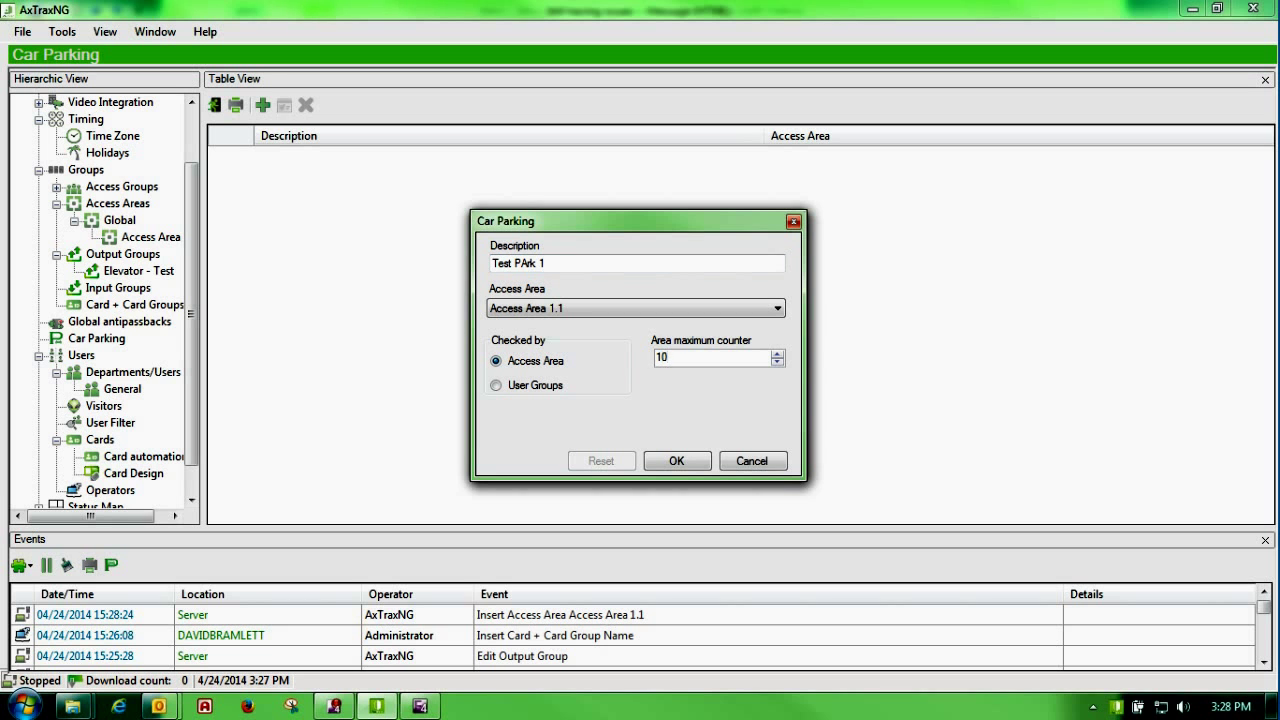
{"action": "left_click", "coordinate": [520, 263]}
{"action": "type", "text": "a"}
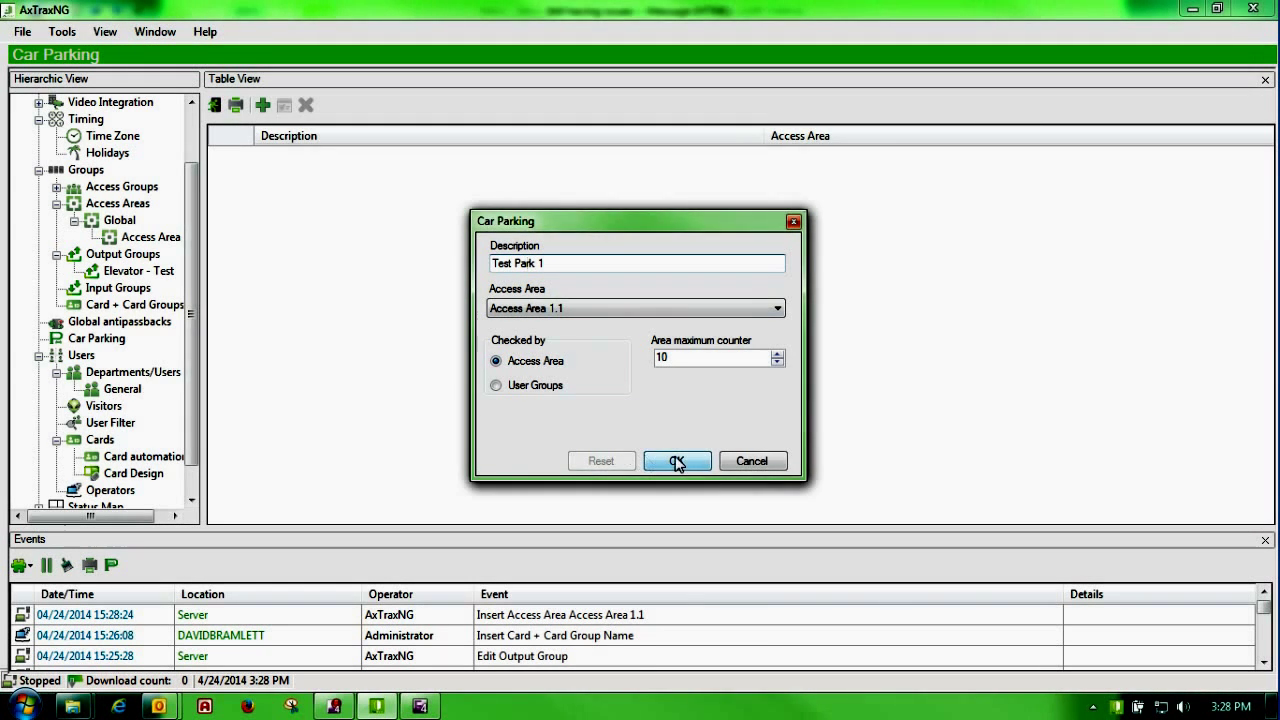
{"action": "left_click", "coordinate": [677, 461]}
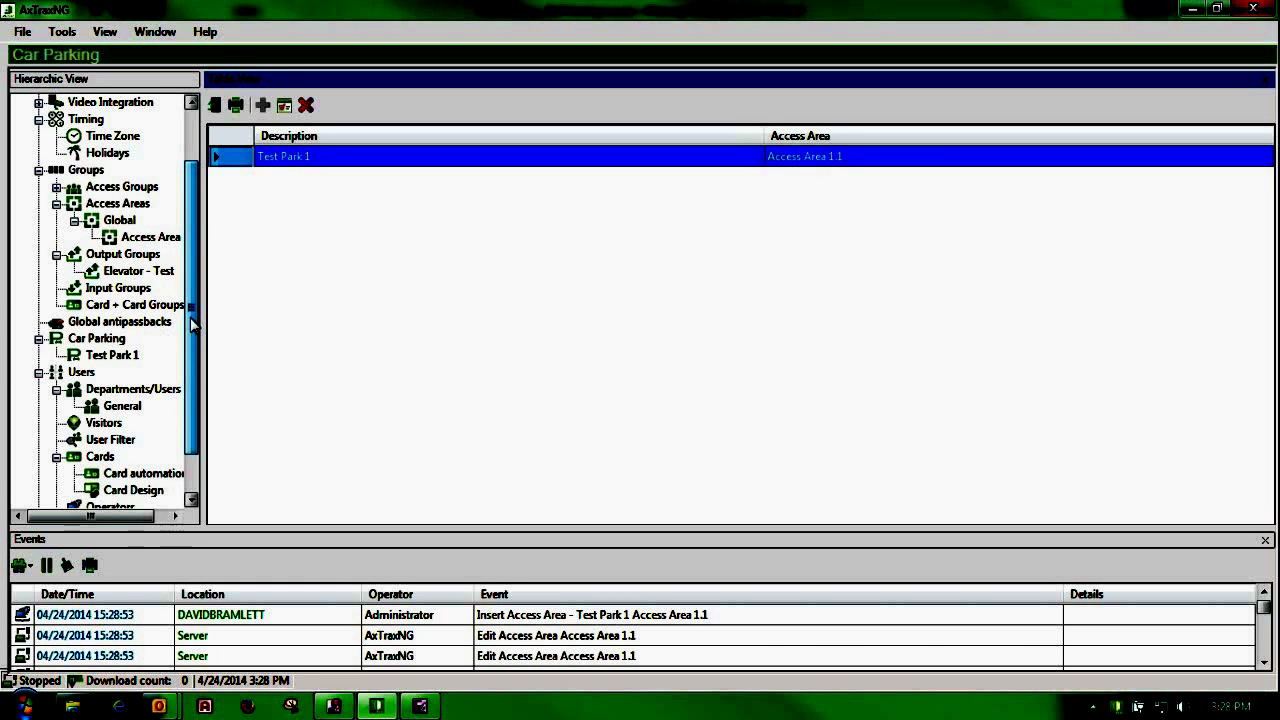
{"action": "scroll", "coordinate": [192, 322], "scroll_direction": "down", "scroll_amount": 1}
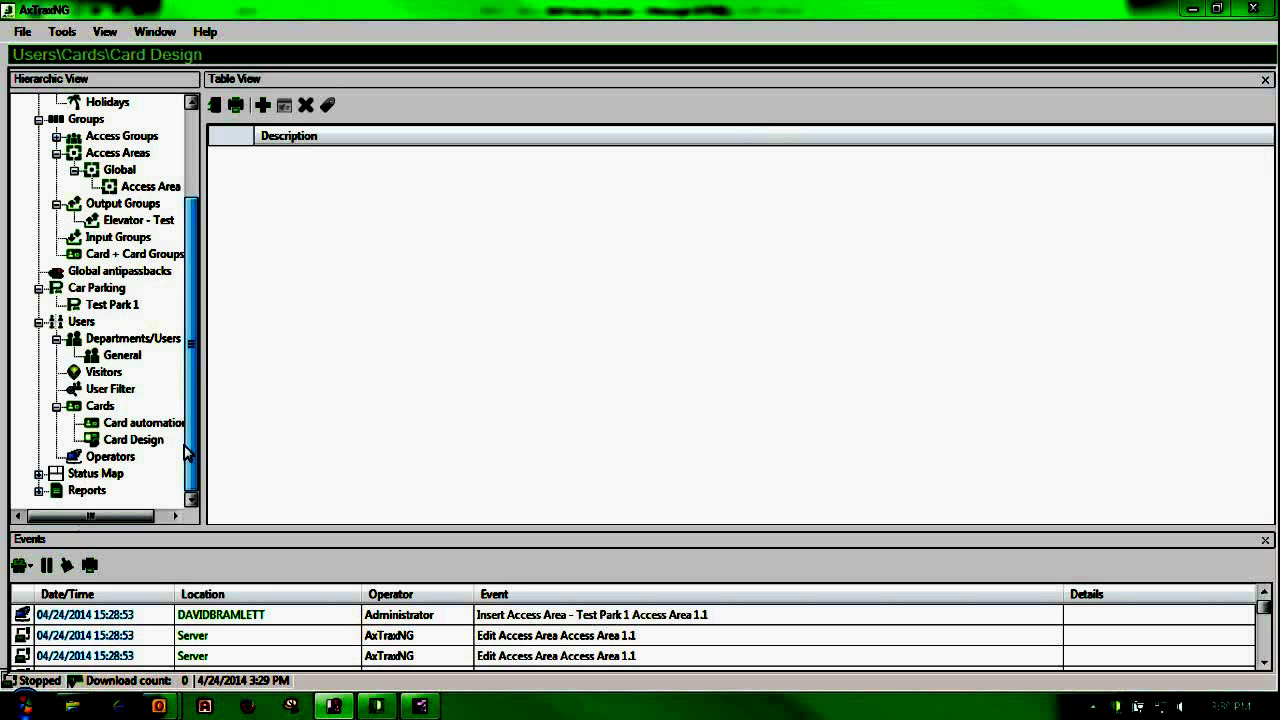
Step: Show the empty Card Design table under Users > Cards
{"action": "left_click", "coordinate": [133, 442]}
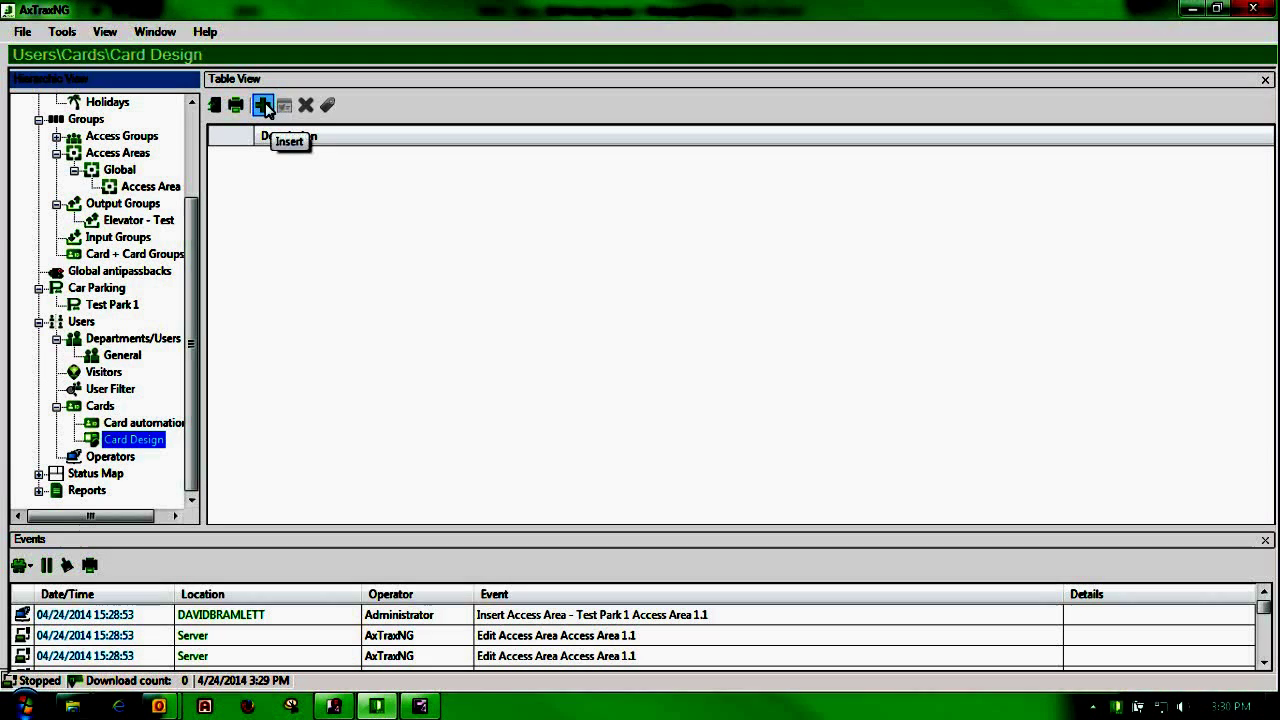
Step: Start a new card design named 'Test 1' in portrait orientation
{"action": "left_click", "coordinate": [263, 106]}
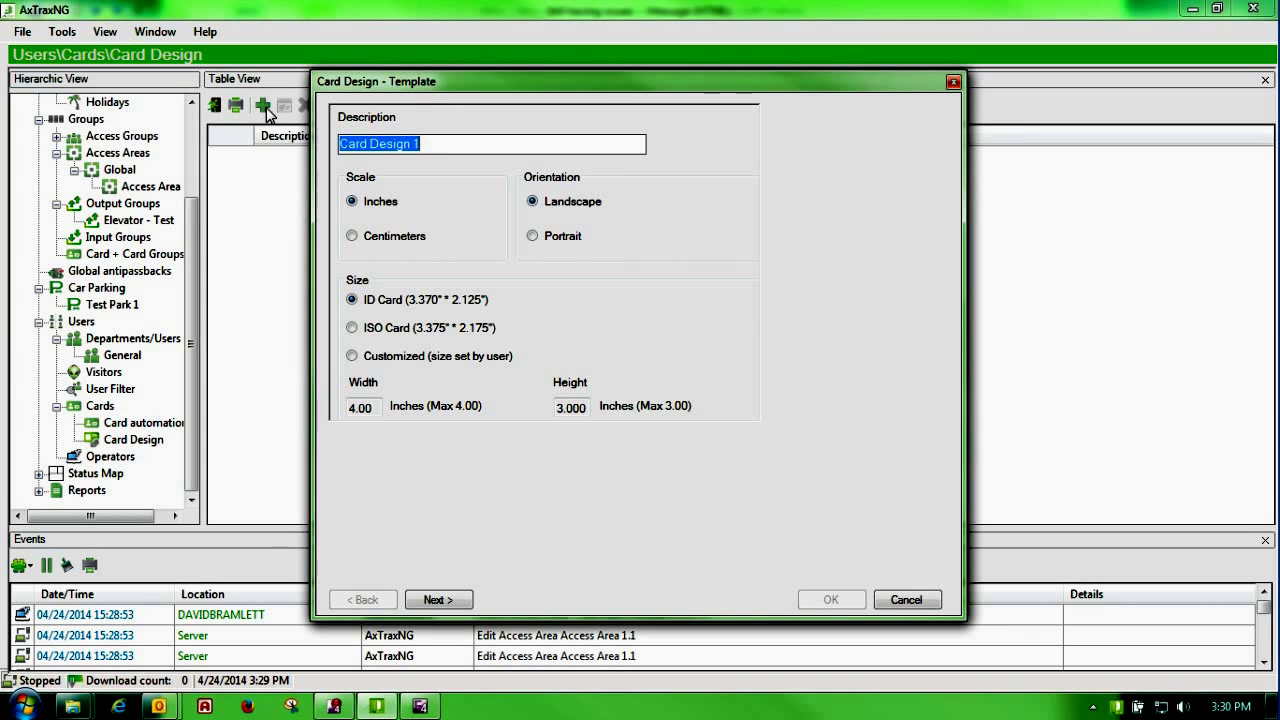
{"action": "type", "text": "Te"}
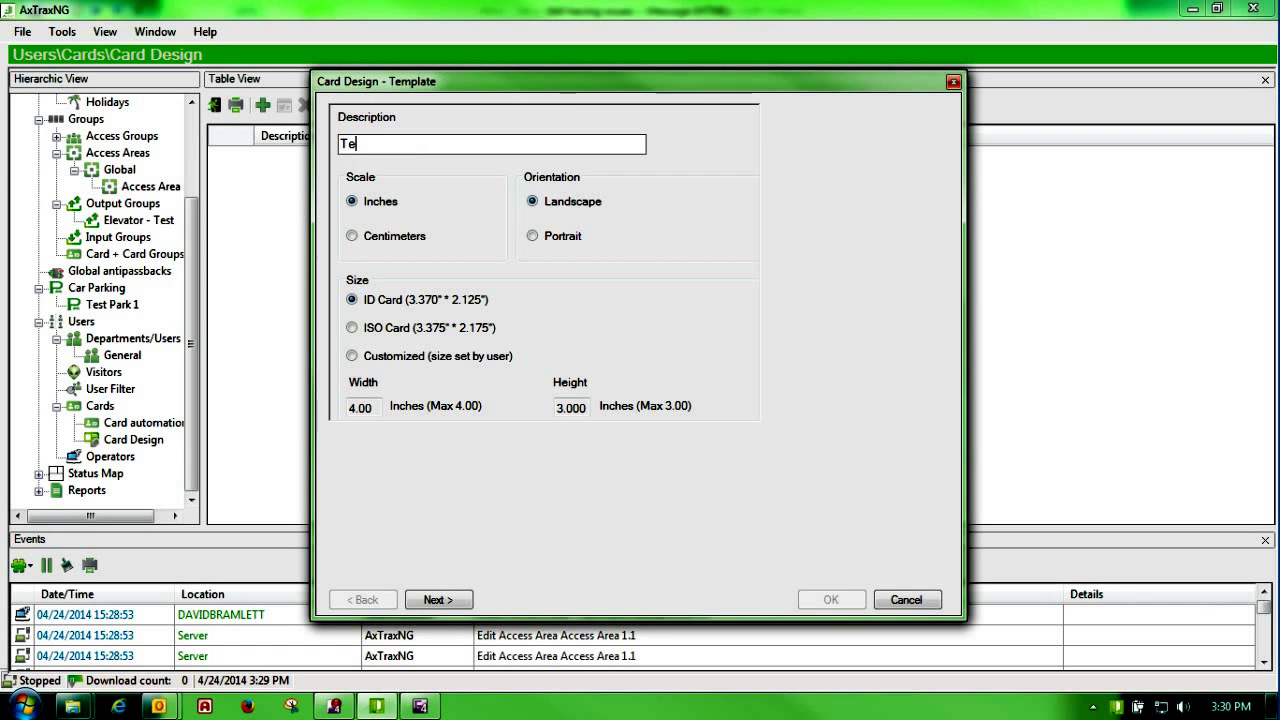
{"action": "type", "text": "st 1"}
{"action": "left_click", "coordinate": [533, 237]}
{"action": "left_click", "coordinate": [435, 601]}
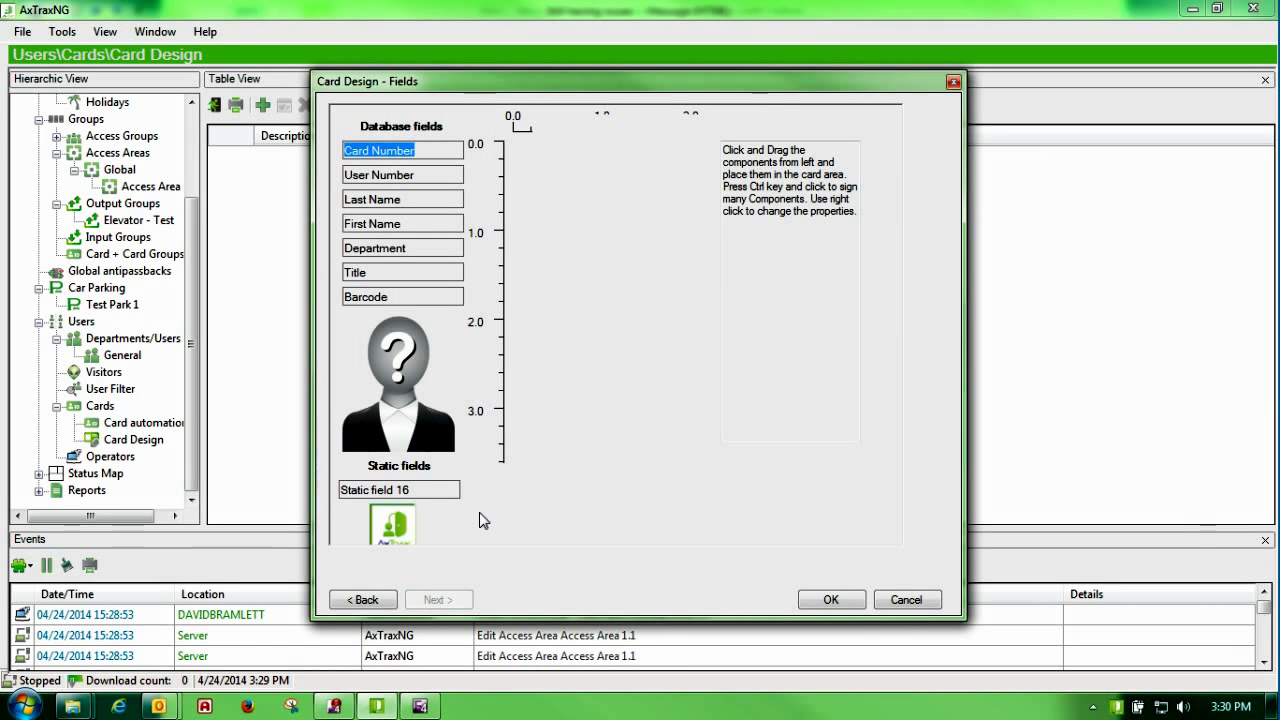
Step: Place Card Number, photo, Title and Department fields on the card and save the design
{"action": "left_click_drag", "start_coordinate": [448, 163], "coordinate": [621, 168]}
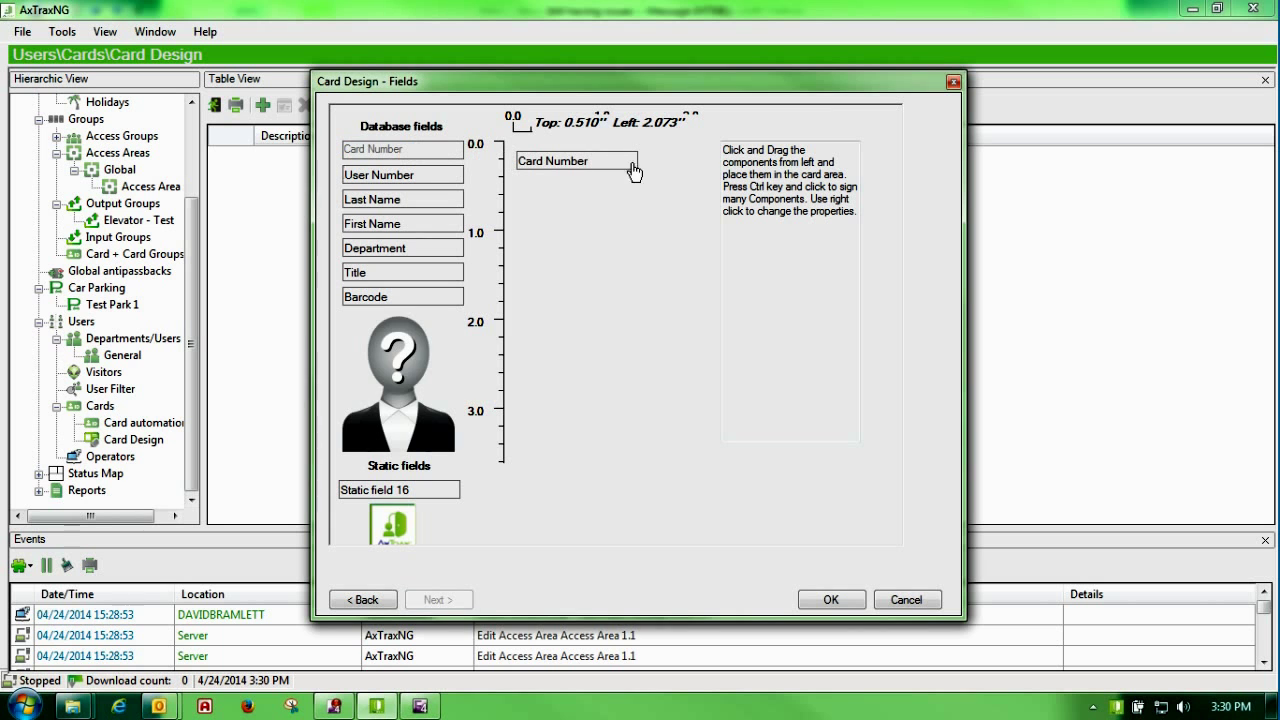
{"action": "left_click", "coordinate": [373, 366]}
{"action": "left_click_drag", "start_coordinate": [373, 366], "coordinate": [565, 350]}
{"action": "left_click_drag", "start_coordinate": [385, 274], "coordinate": [560, 192]}
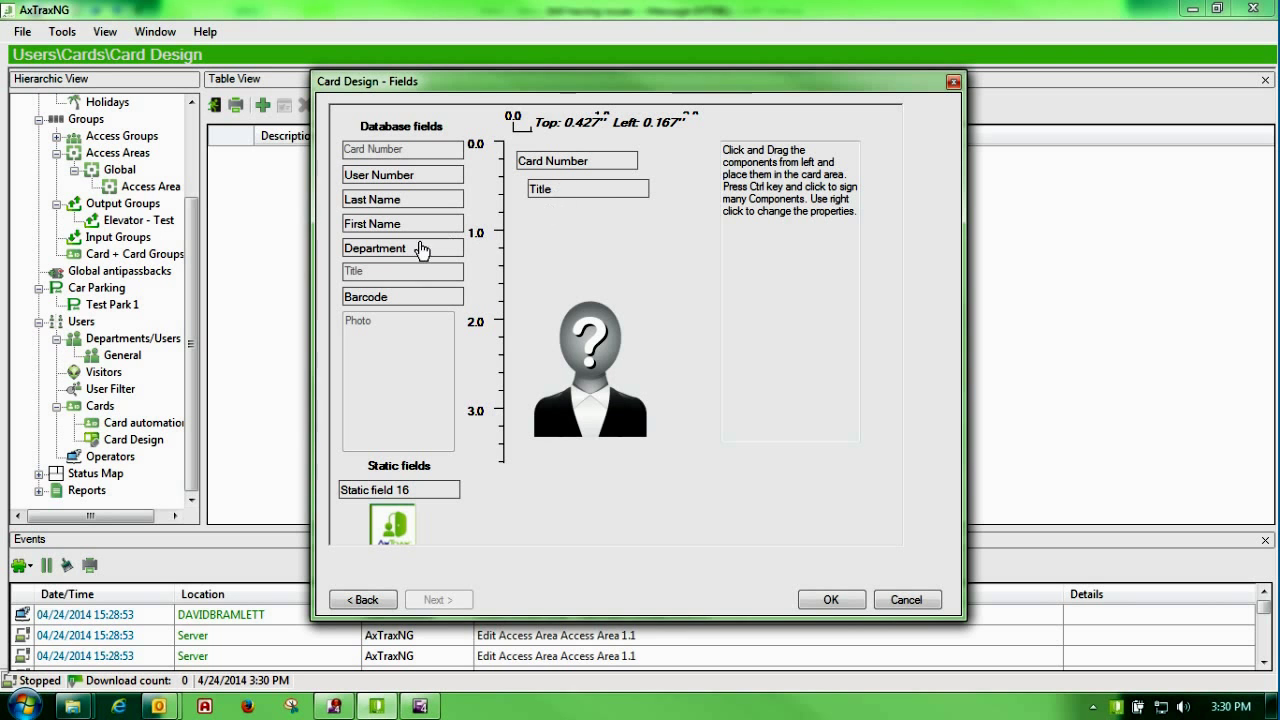
{"action": "left_click_drag", "start_coordinate": [415, 249], "coordinate": [598, 224]}
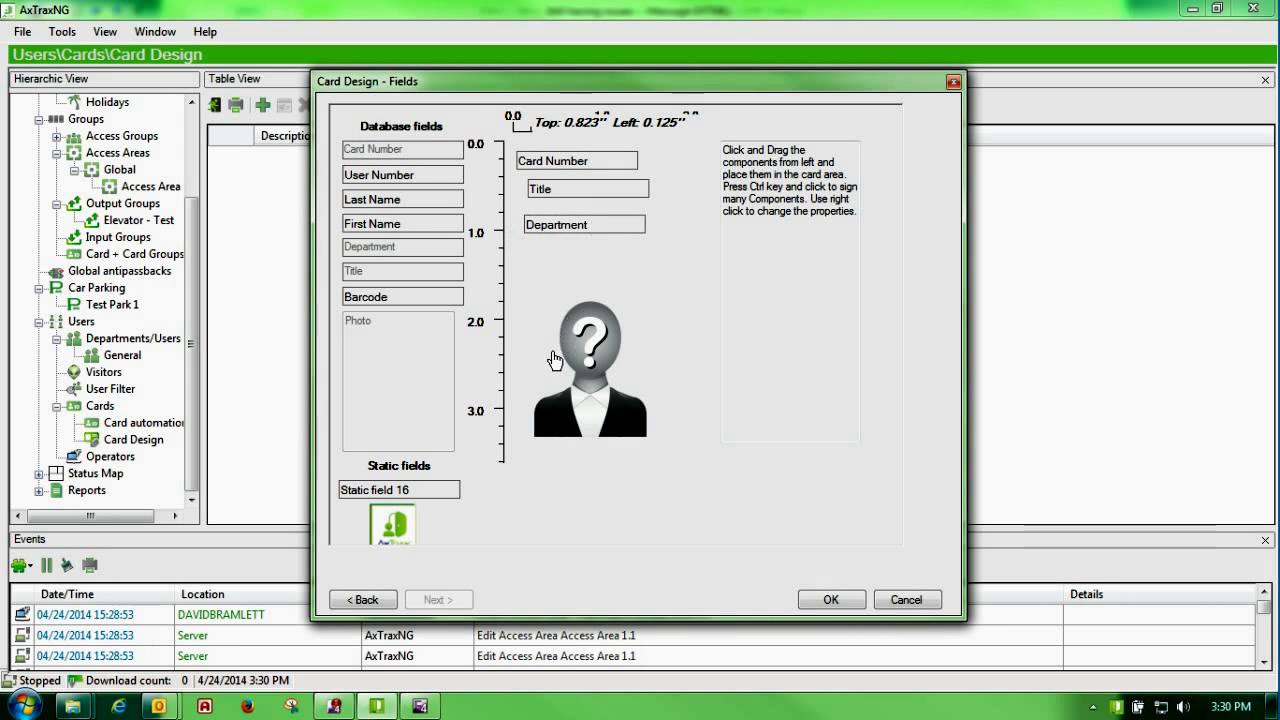
{"action": "left_click", "coordinate": [826, 602]}
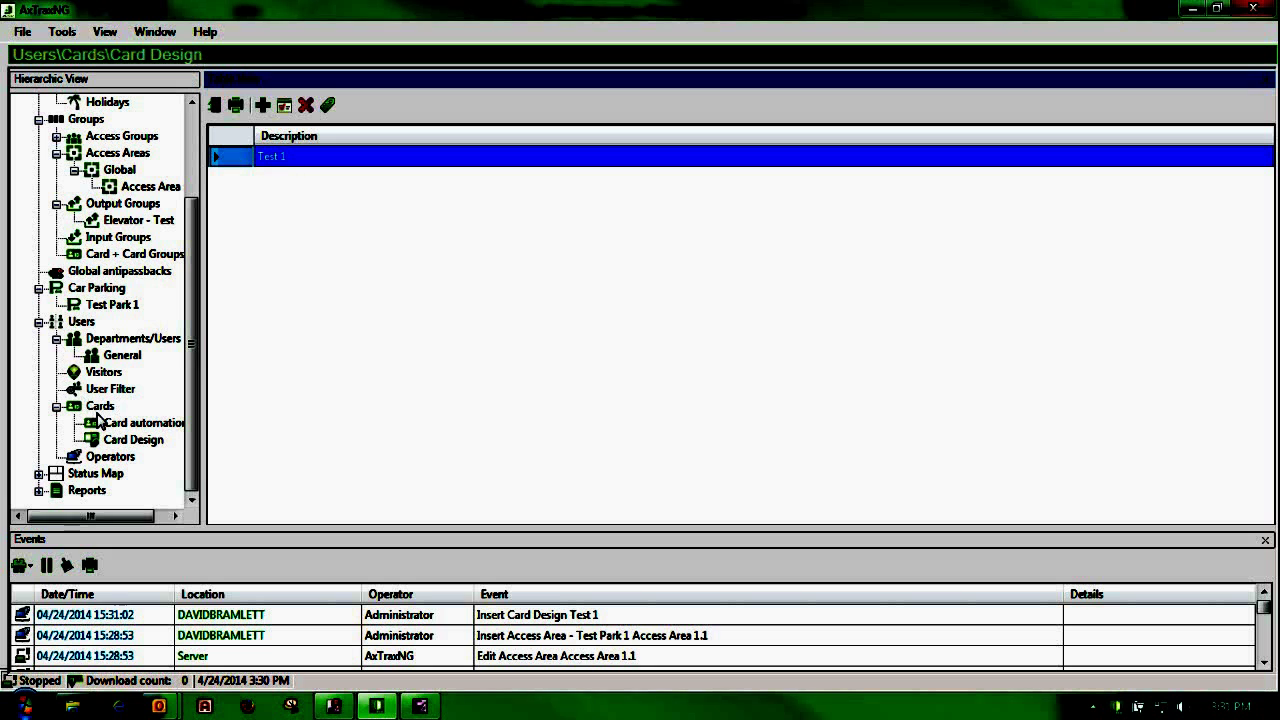
Step: Start printing cards for the General department users using the Test 1 card layout
{"action": "left_click", "coordinate": [110, 359]}
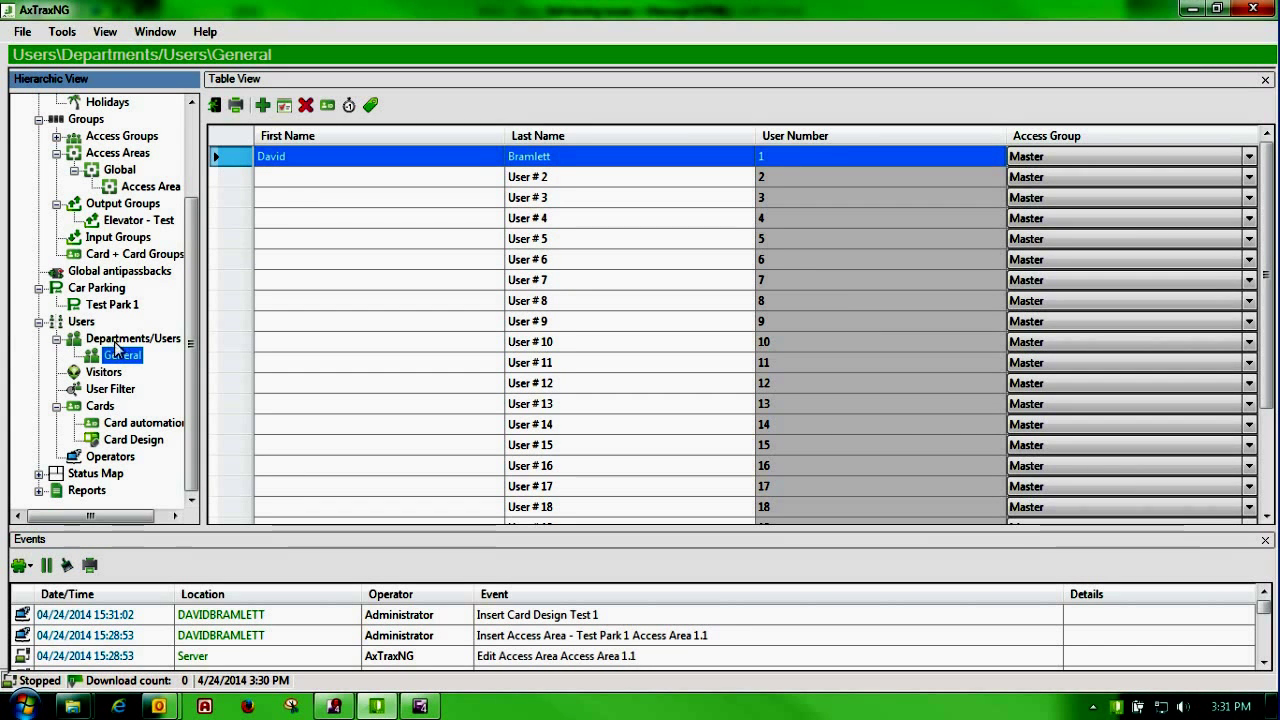
{"action": "left_click", "coordinate": [373, 109]}
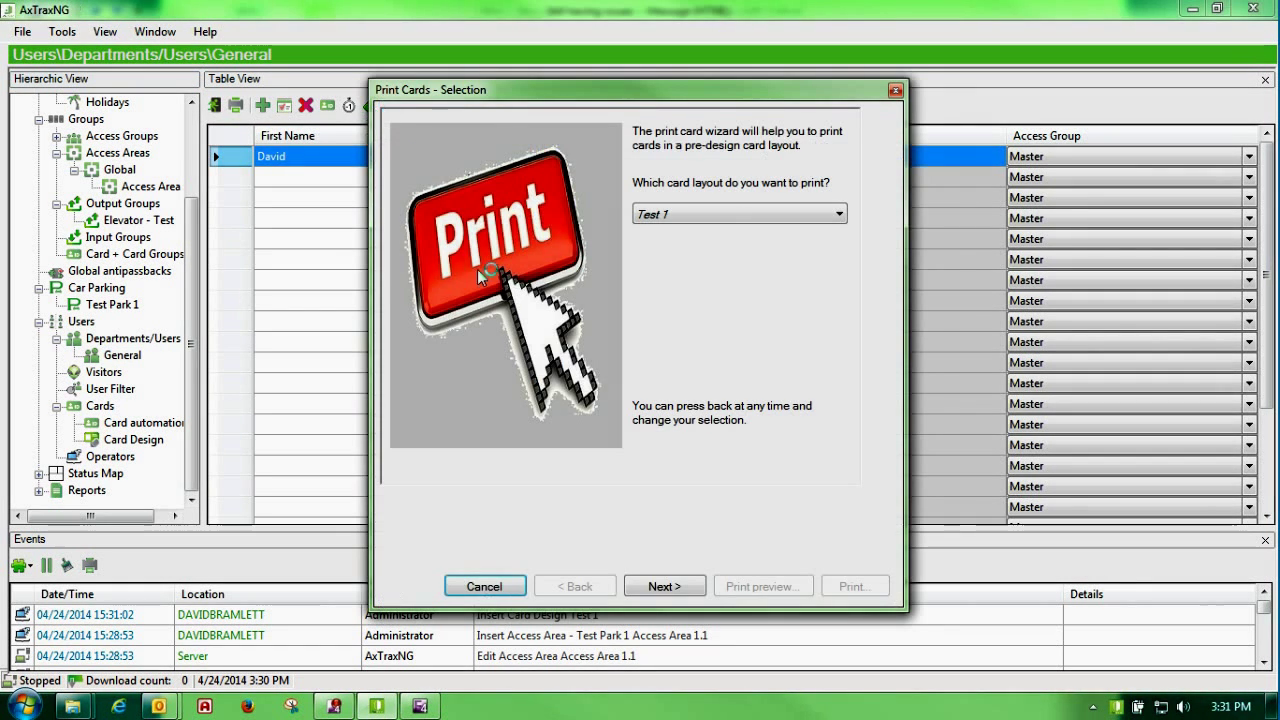
{"action": "left_click", "coordinate": [840, 213]}
{"action": "left_click", "coordinate": [829, 231]}
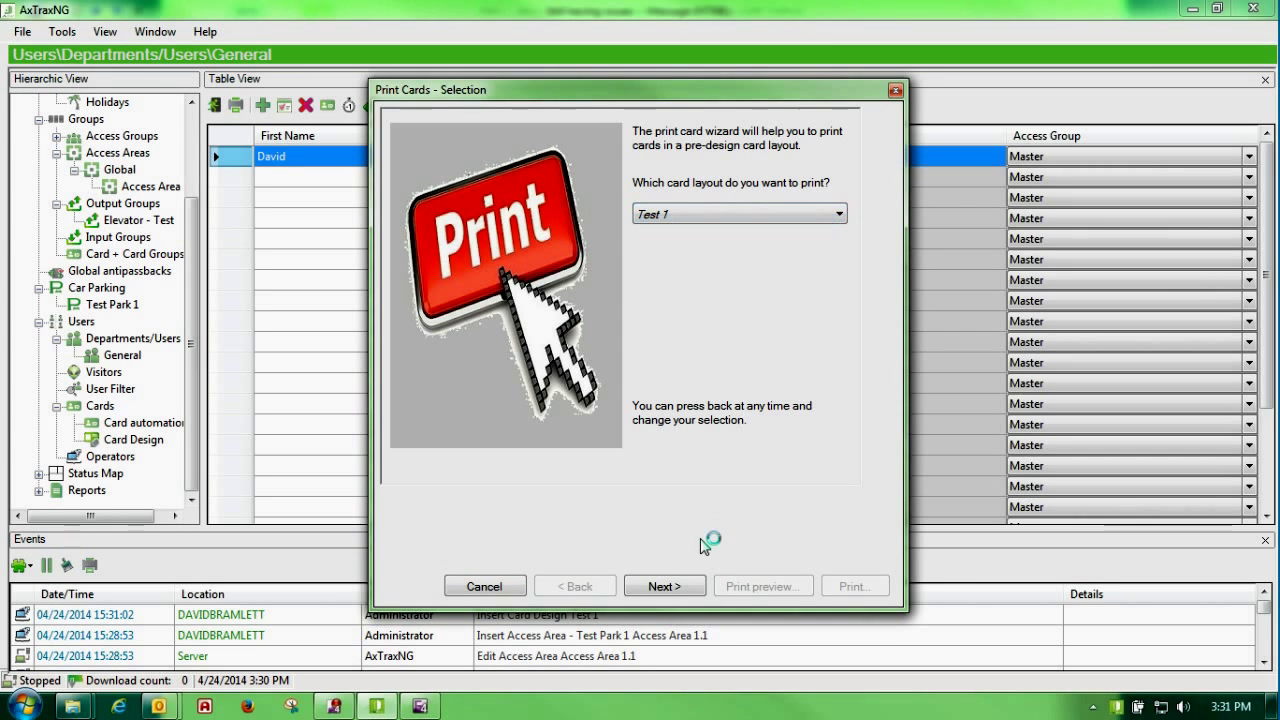
{"action": "left_click", "coordinate": [672, 586]}
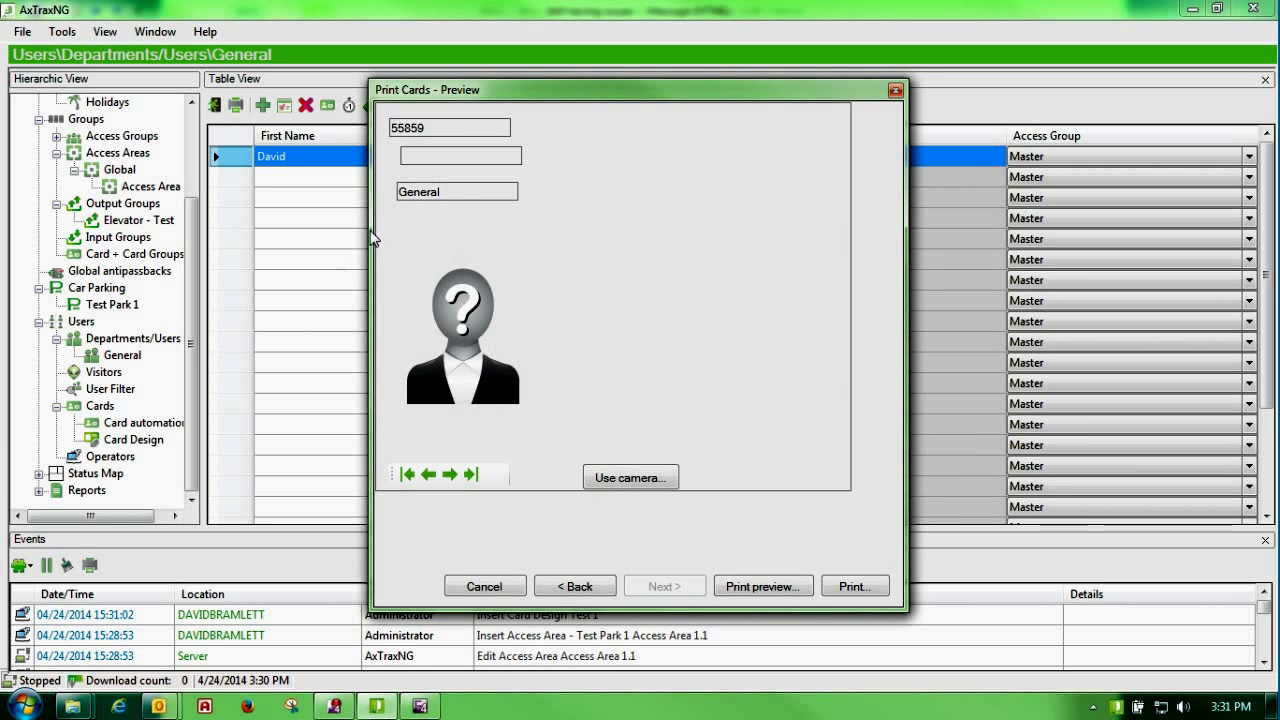
Step: Preview the card full-size, then cancel printing and close the card print preview
{"action": "left_click", "coordinate": [733, 589]}
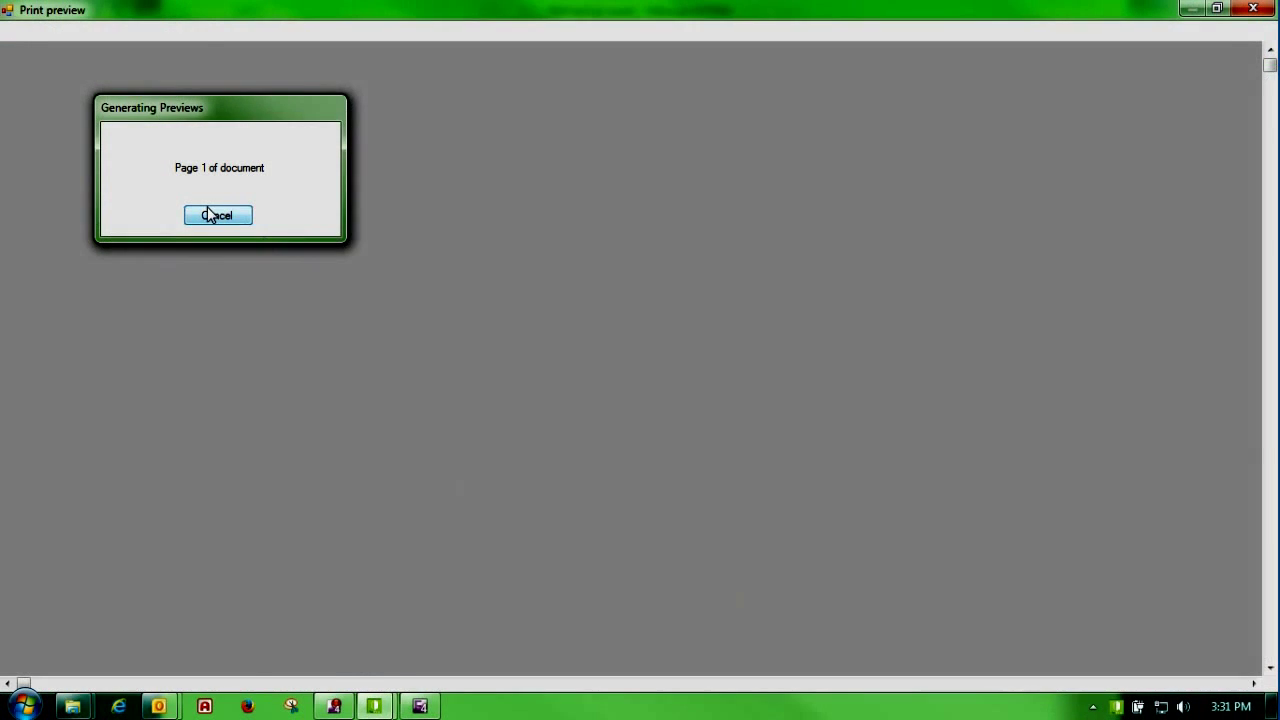
{"action": "left_click", "coordinate": [220, 215]}
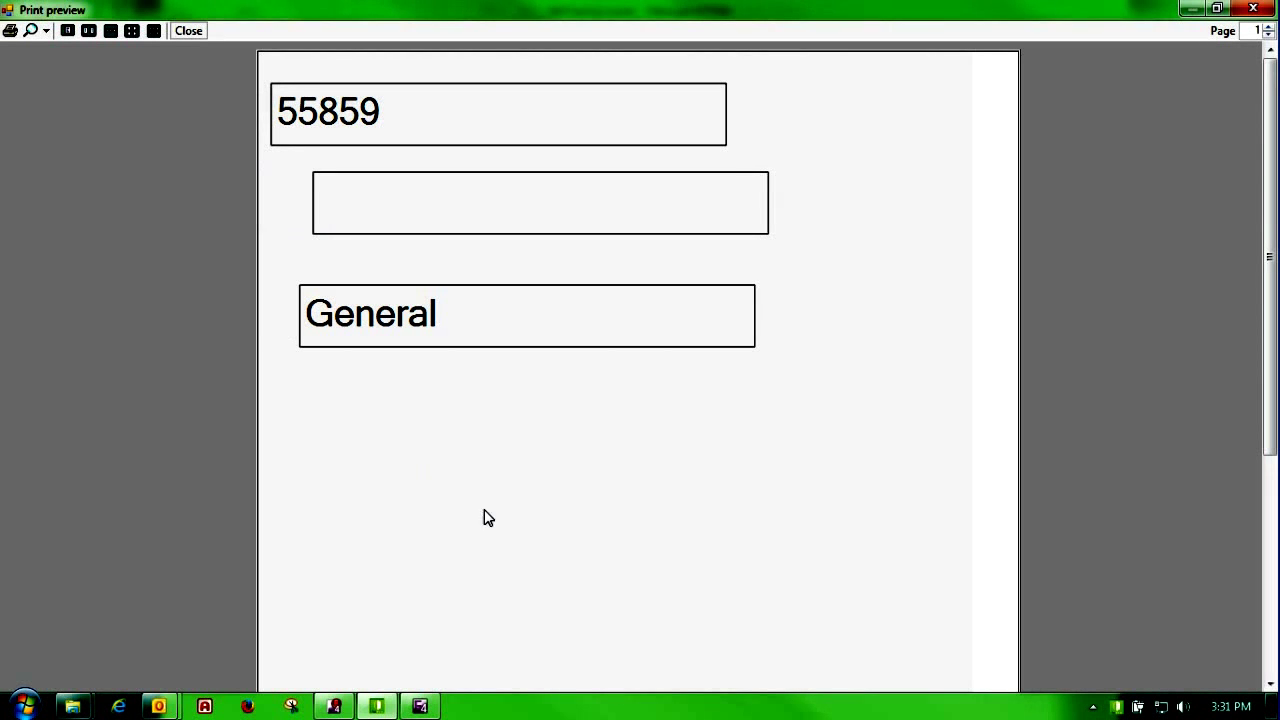
{"action": "mouse_move", "coordinate": [1267, 195]}
{"action": "left_mouse_down"}
{"action": "mouse_move", "coordinate": [1269, 443]}
{"action": "mouse_move", "coordinate": [1270, 212]}
{"action": "left_mouse_up"}
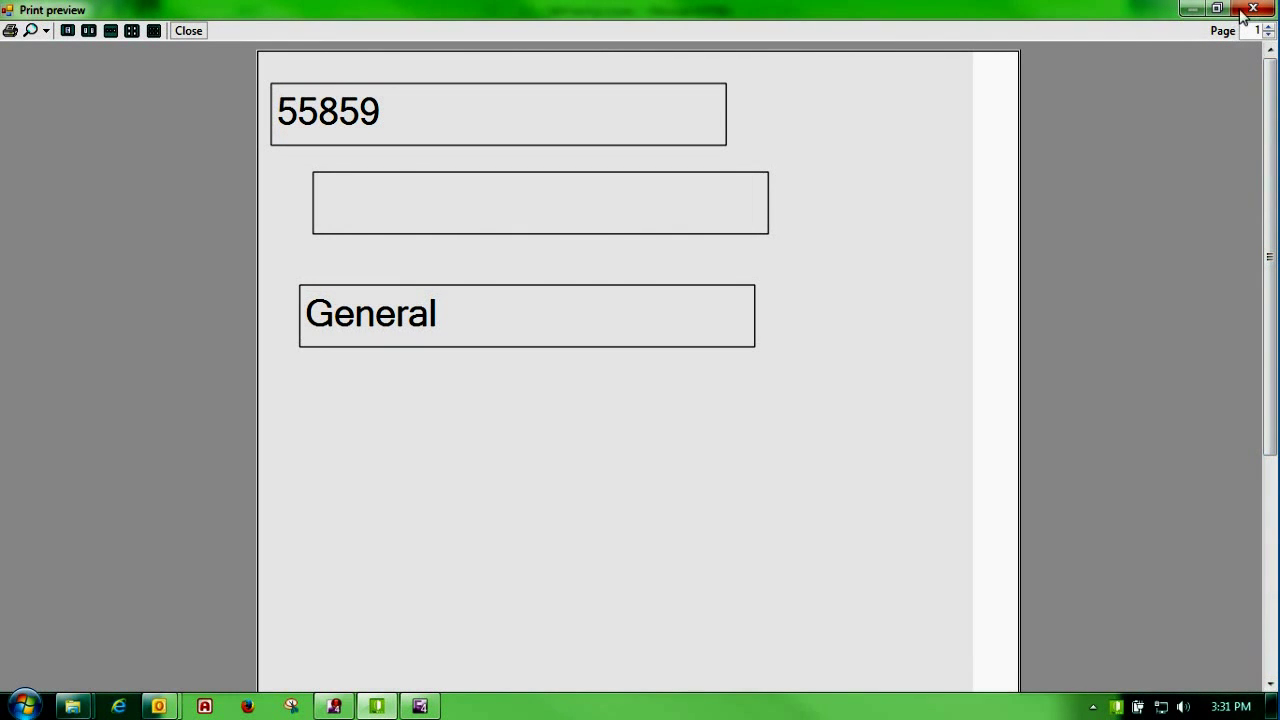
{"action": "left_click", "coordinate": [1250, 10]}
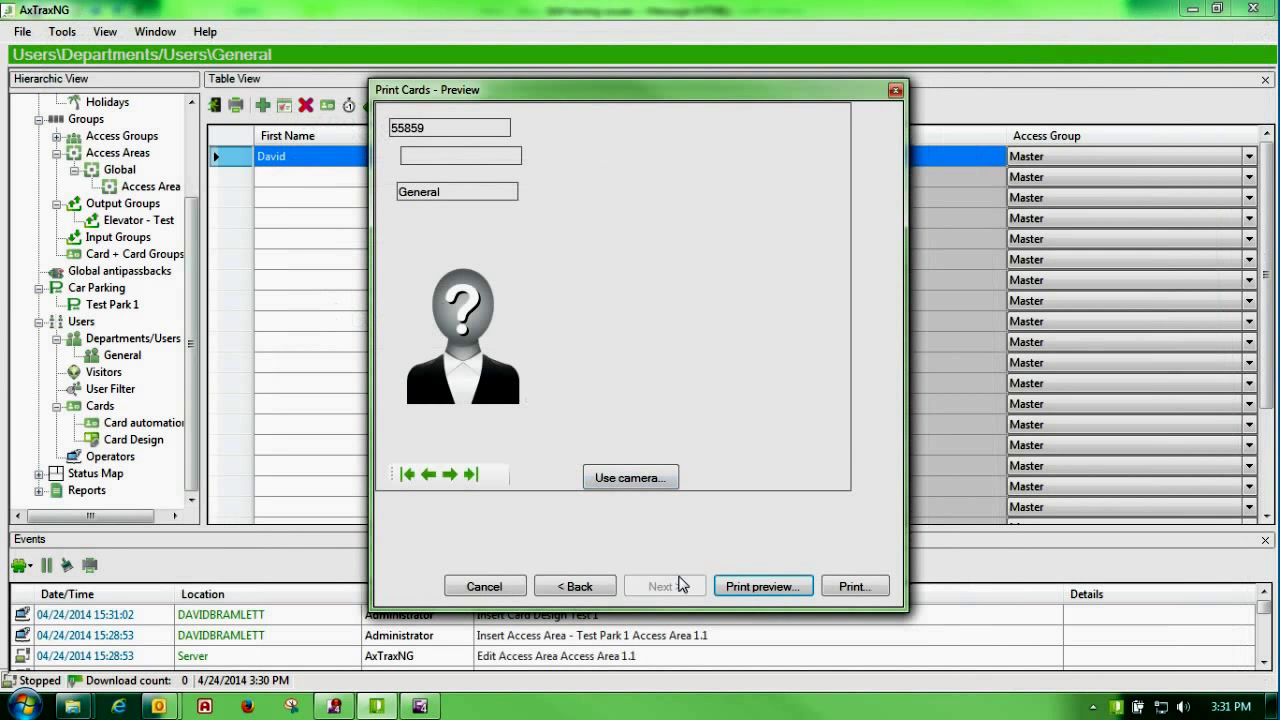
{"action": "left_click", "coordinate": [852, 588]}
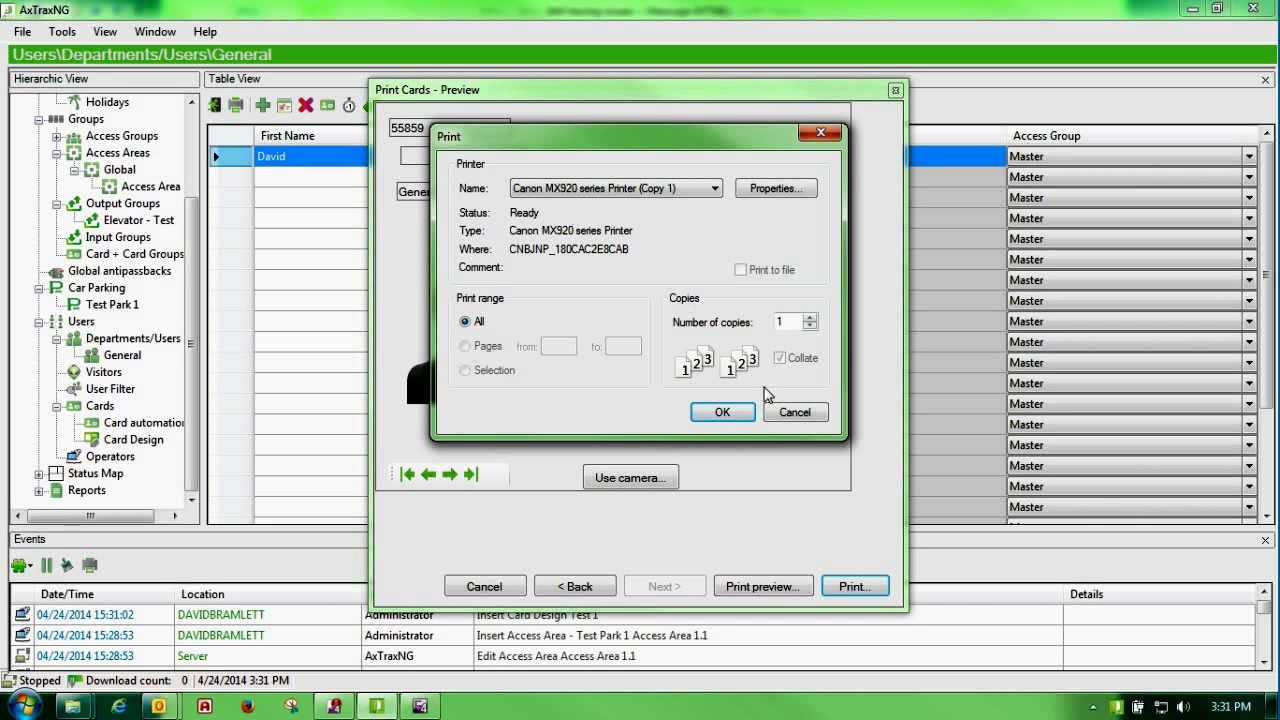
{"action": "left_click", "coordinate": [790, 411]}
{"action": "left_click", "coordinate": [895, 91]}
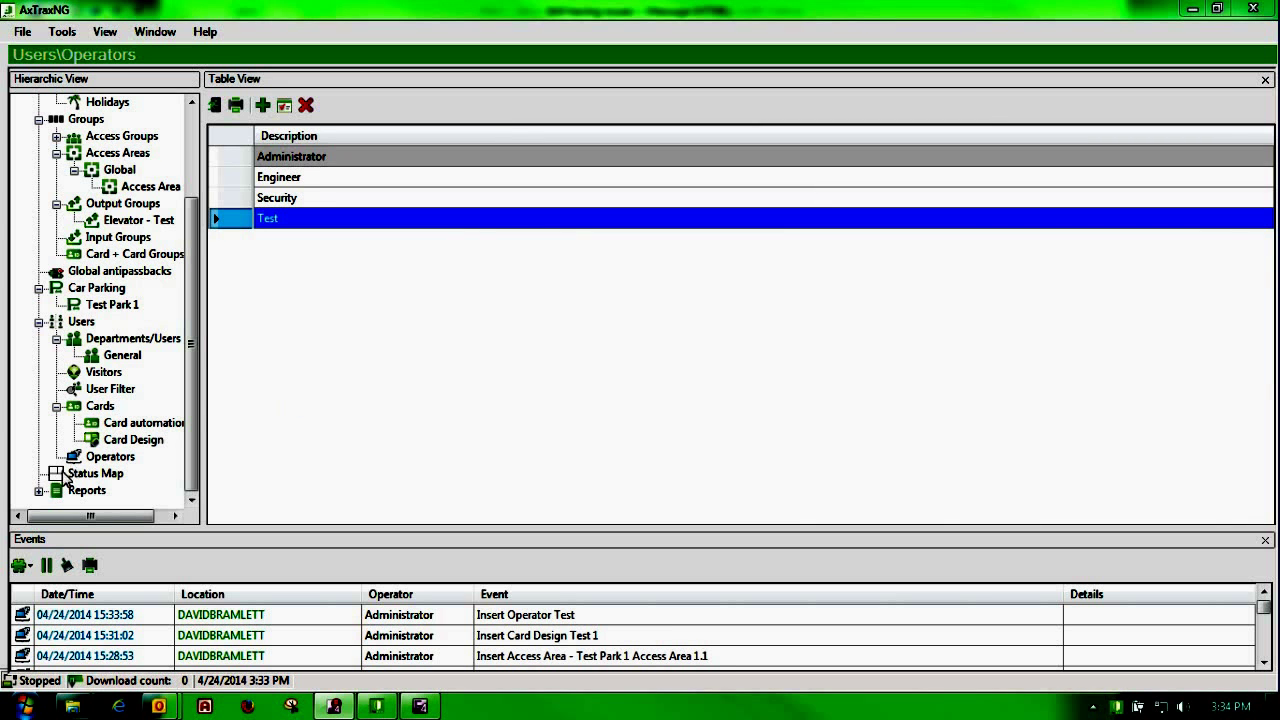
Step: Show the empty Status Map page from the Hierarchic View tree
{"action": "left_click", "coordinate": [95, 474]}
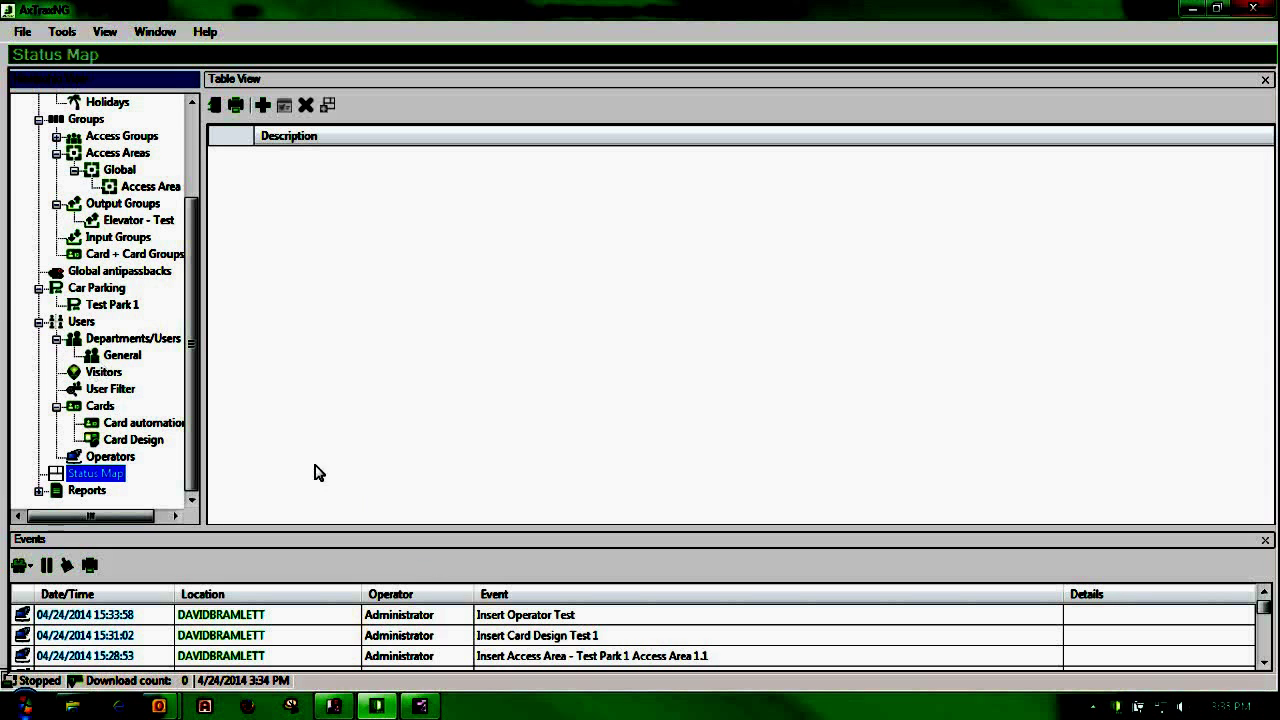
Step: Insert a new status map and rename it 'Test 1'
{"action": "left_click", "coordinate": [262, 106]}
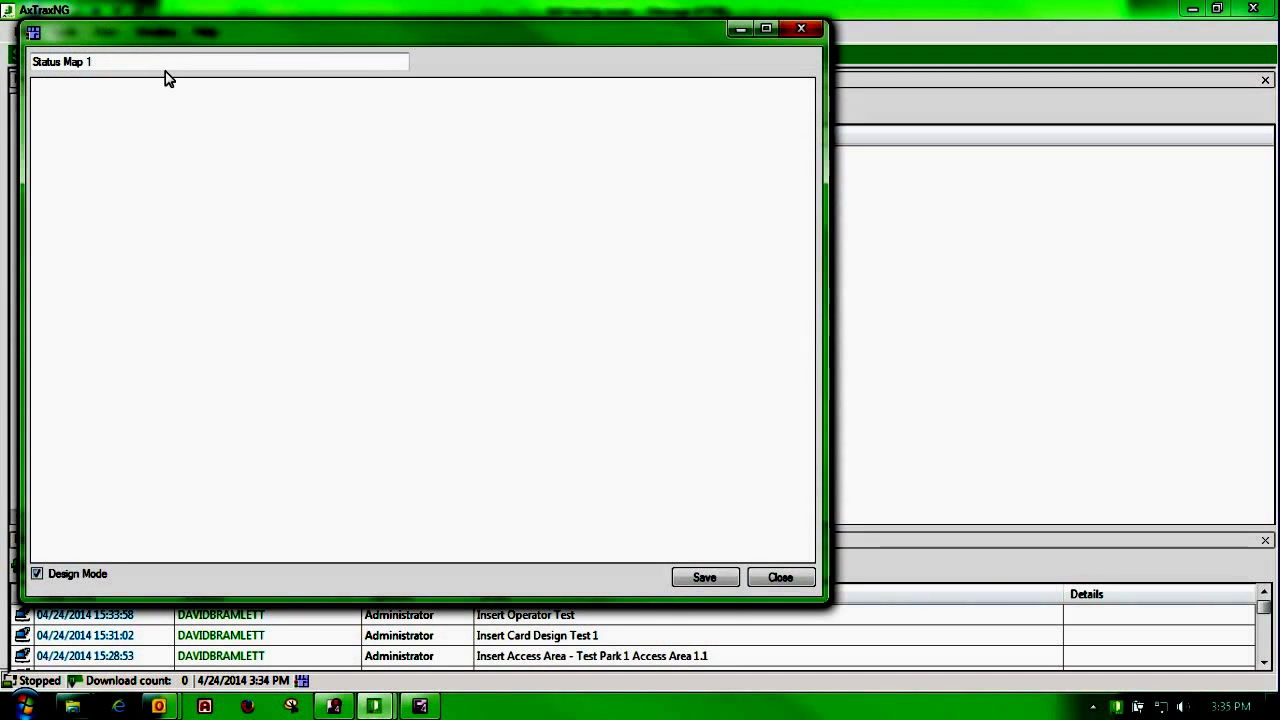
{"action": "left_click_drag", "start_coordinate": [114, 57], "coordinate": [3, 56]}
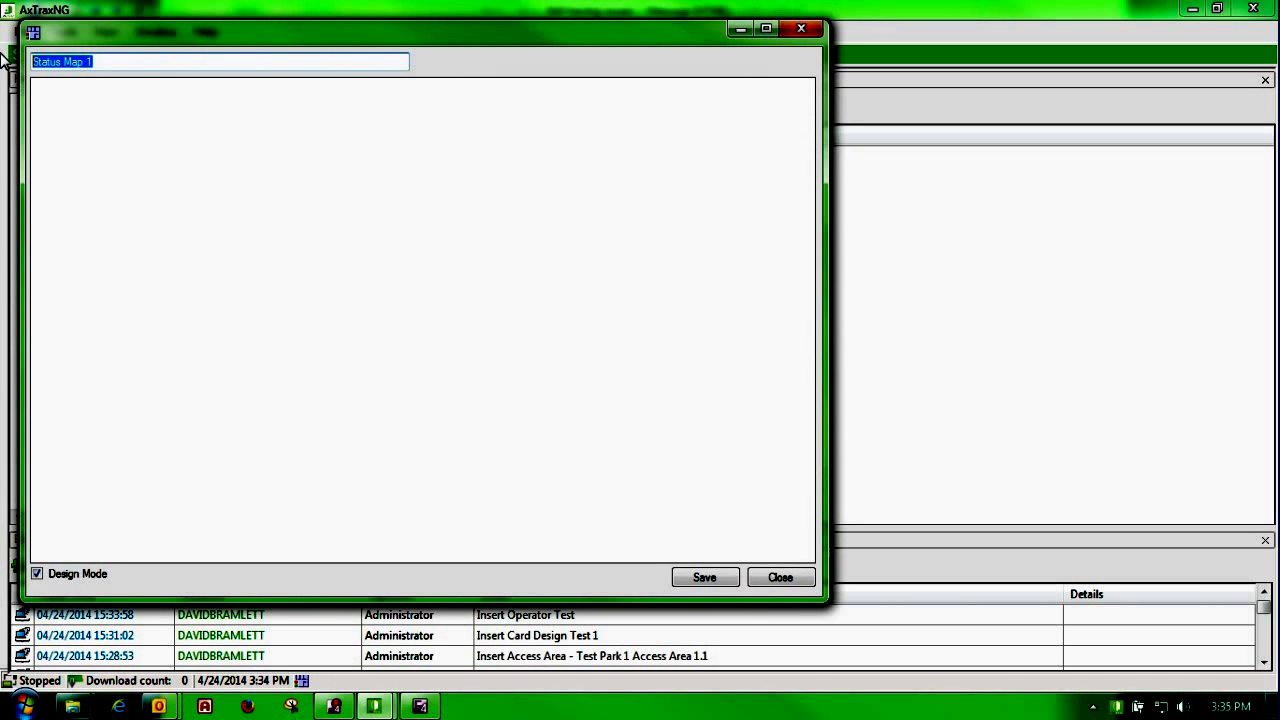
{"action": "type", "text": "Test"}
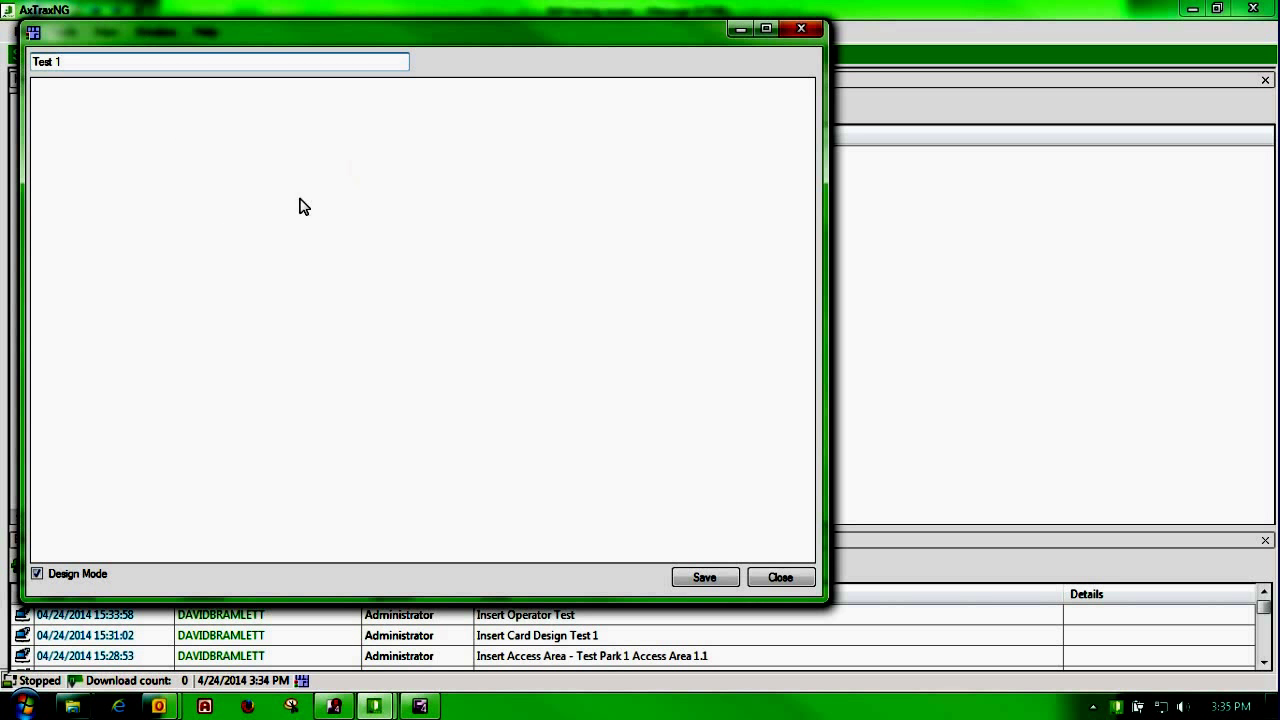
Step: Set the GIF picture quad_map1 from Desktop\Rosslare as the map background and save the map
{"action": "right_click", "coordinate": [268, 168]}
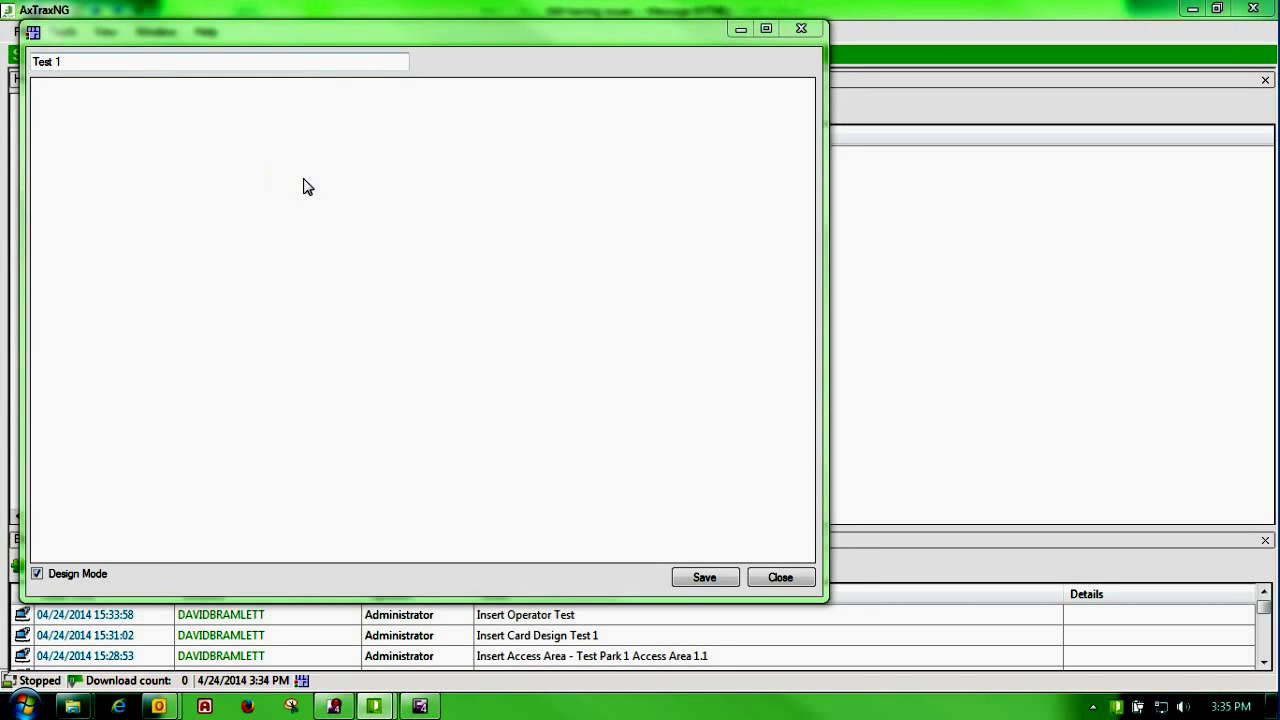
{"action": "left_click", "coordinate": [305, 182]}
{"action": "left_click", "coordinate": [90, 176]}
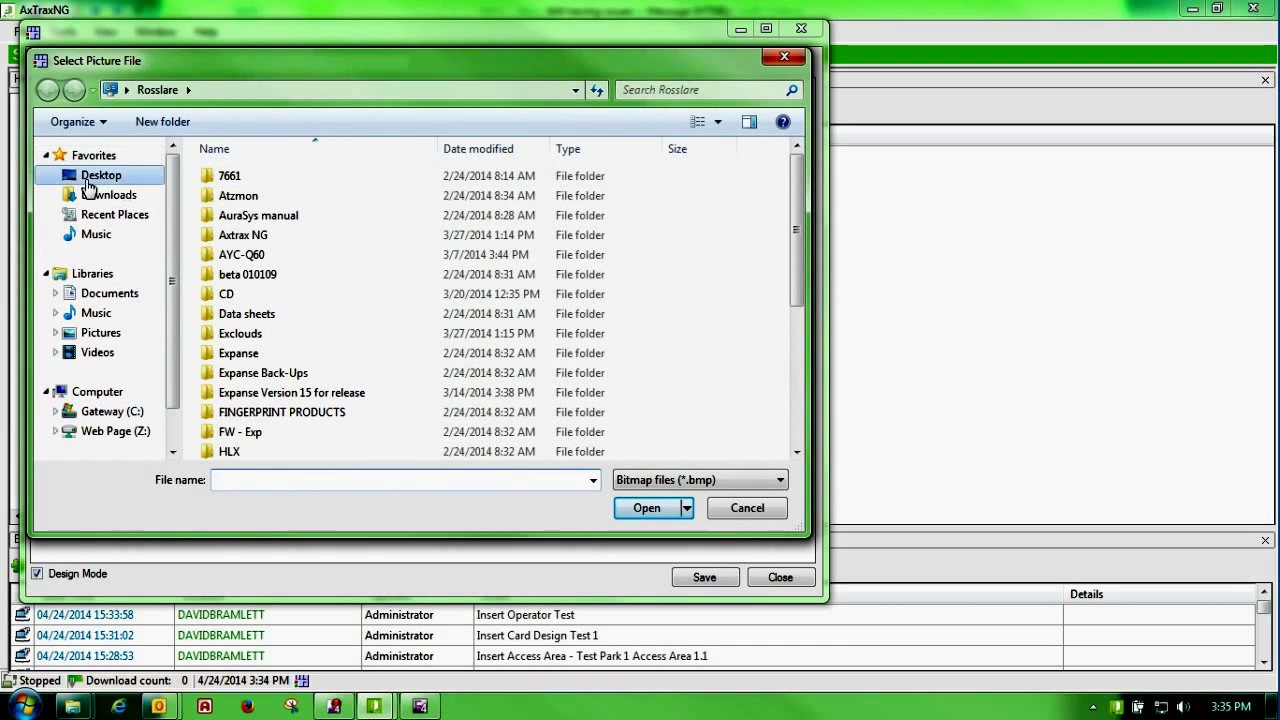
{"action": "double_click", "coordinate": [460, 260]}
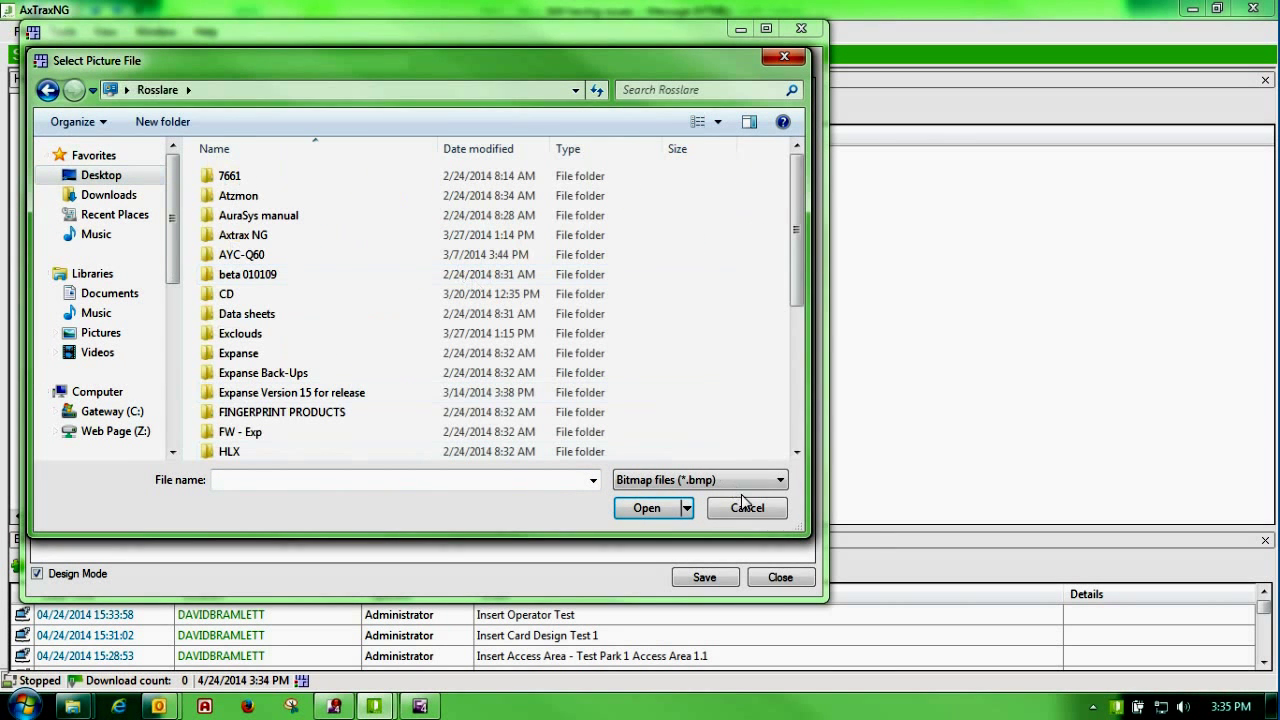
{"action": "left_click", "coordinate": [781, 481]}
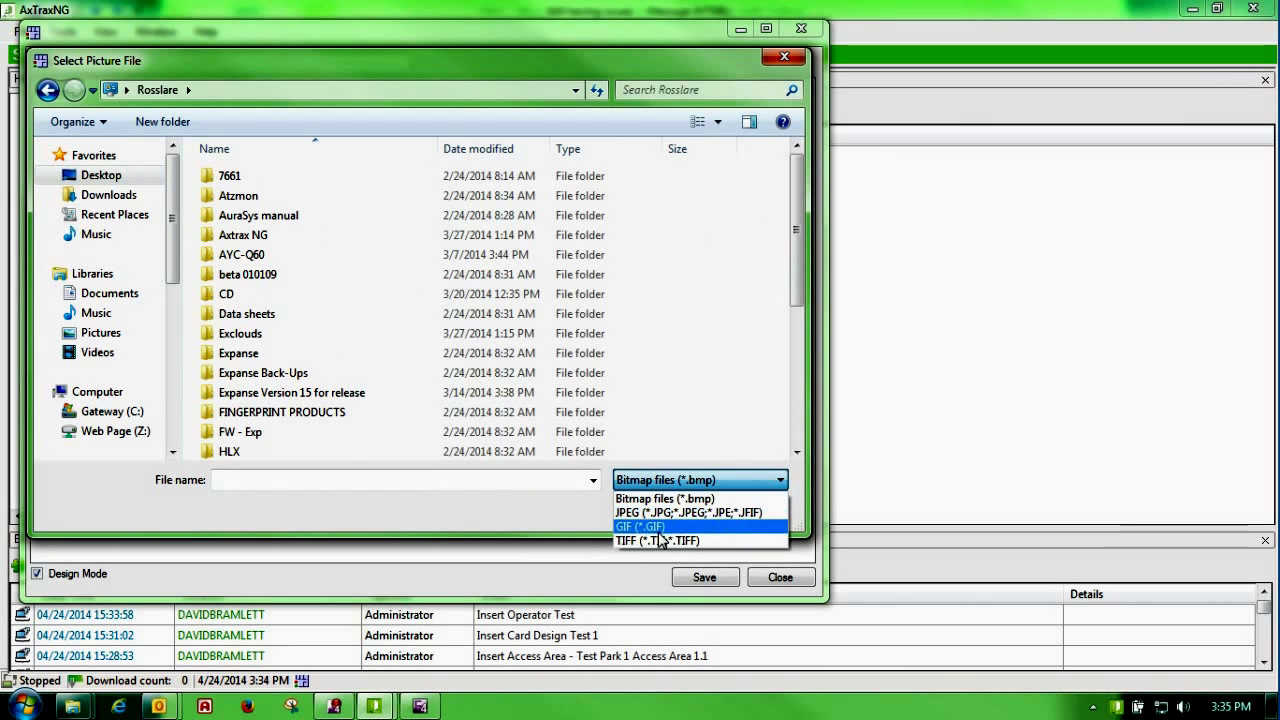
{"action": "left_click", "coordinate": [665, 525]}
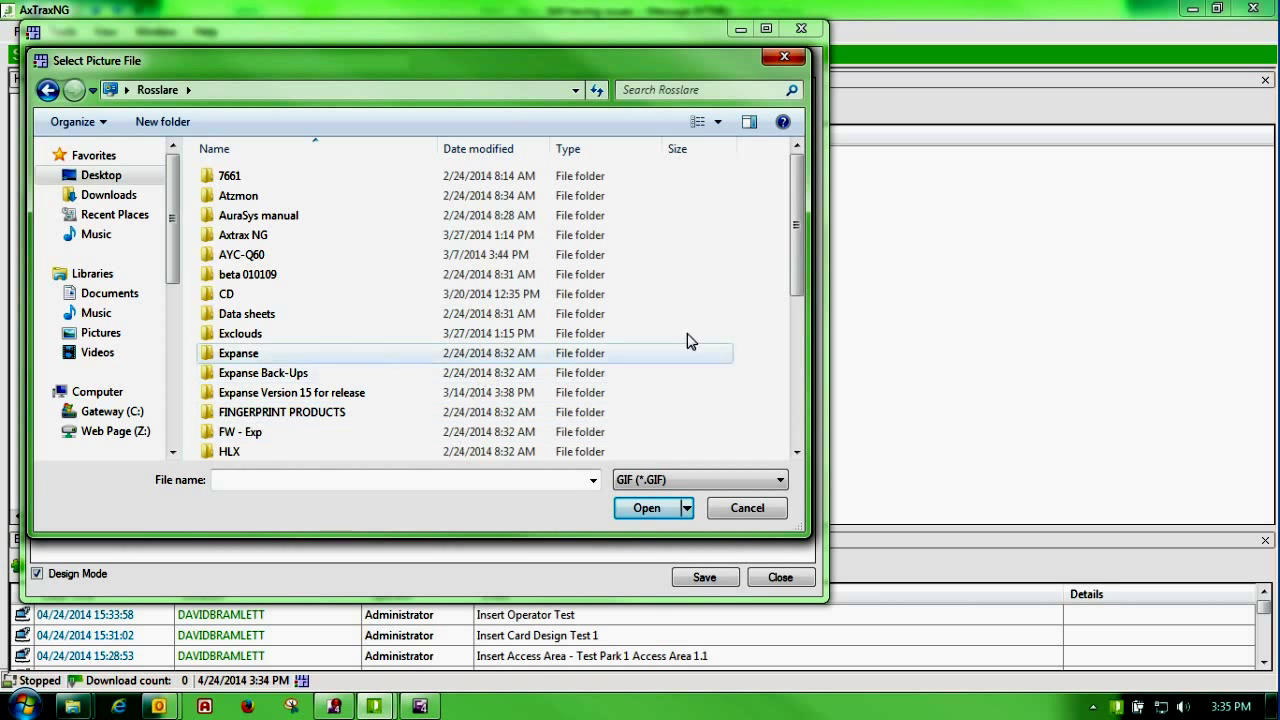
{"action": "left_click_drag", "start_coordinate": [796, 267], "coordinate": [797, 410]}
{"action": "left_click", "coordinate": [268, 451]}
{"action": "double_click", "coordinate": [270, 451]}
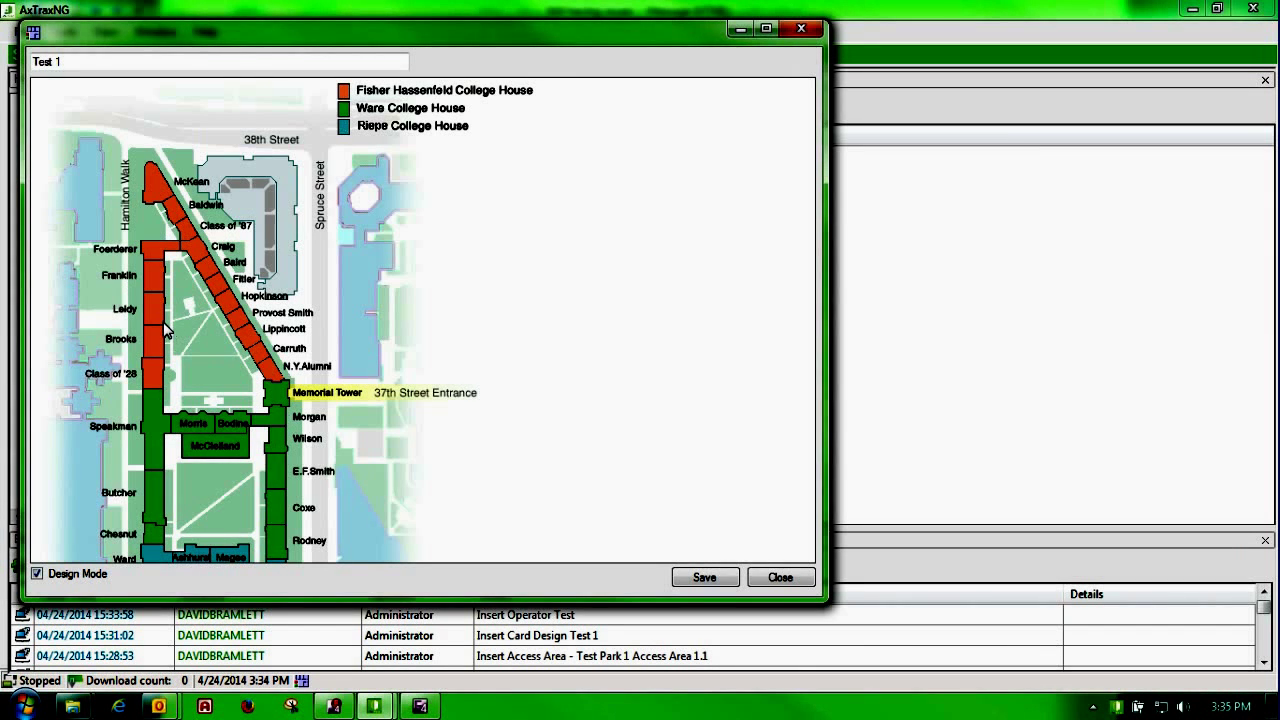
{"action": "left_click", "coordinate": [683, 577]}
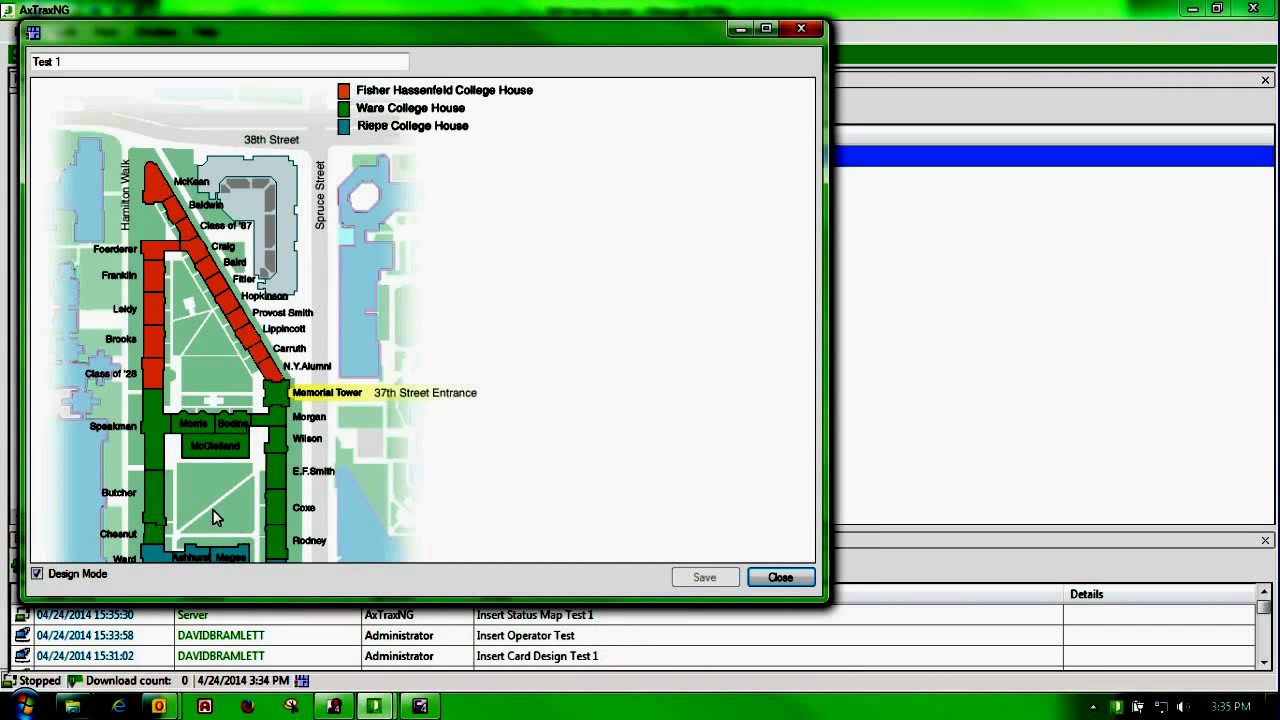
{"action": "left_click", "coordinate": [737, 29]}
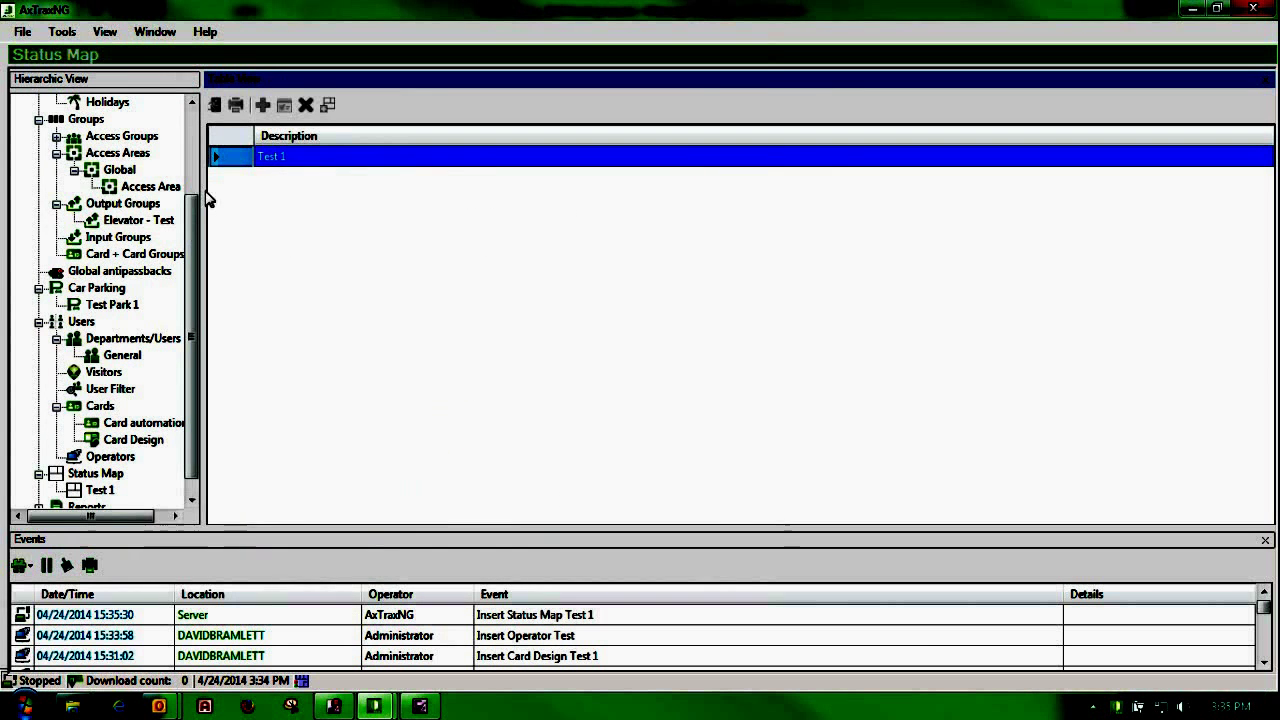
Step: List Panel 1's readers under Rosslare Security and add them to the status map
{"action": "scroll", "coordinate": [110, 250], "scroll_direction": "up", "scroll_amount": 3}
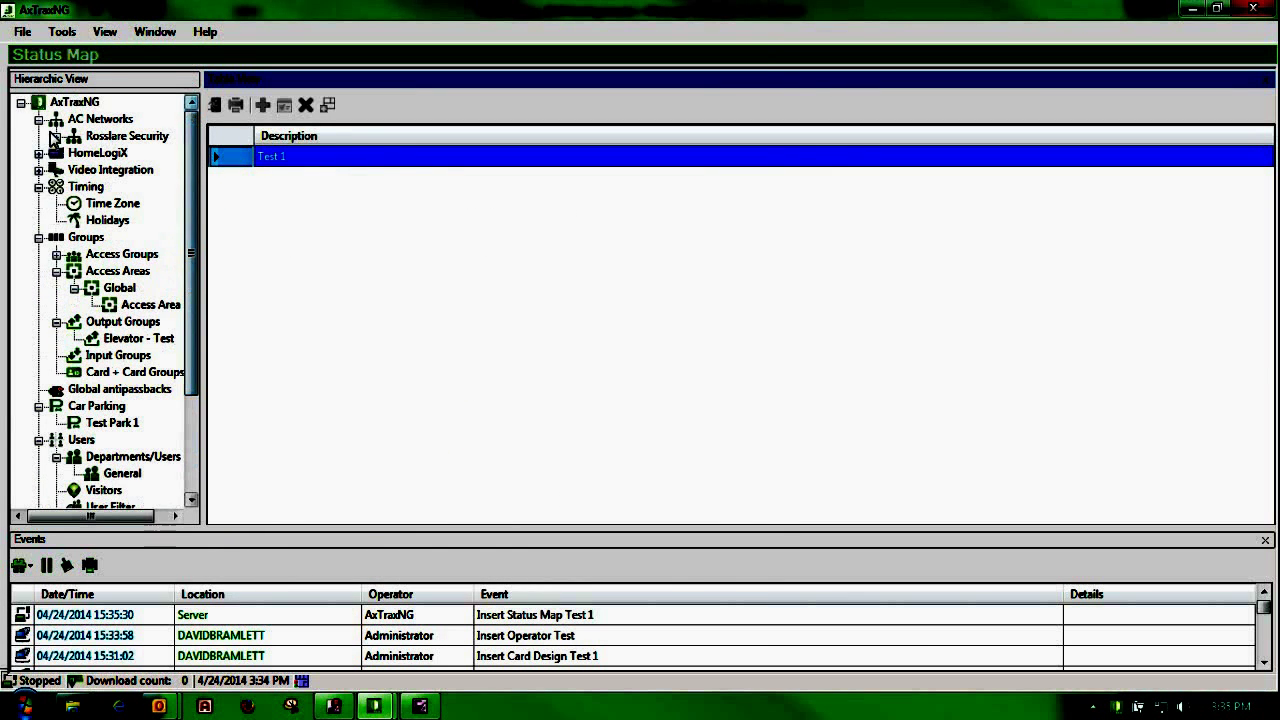
{"action": "left_click", "coordinate": [56, 136]}
{"action": "left_click", "coordinate": [74, 153]}
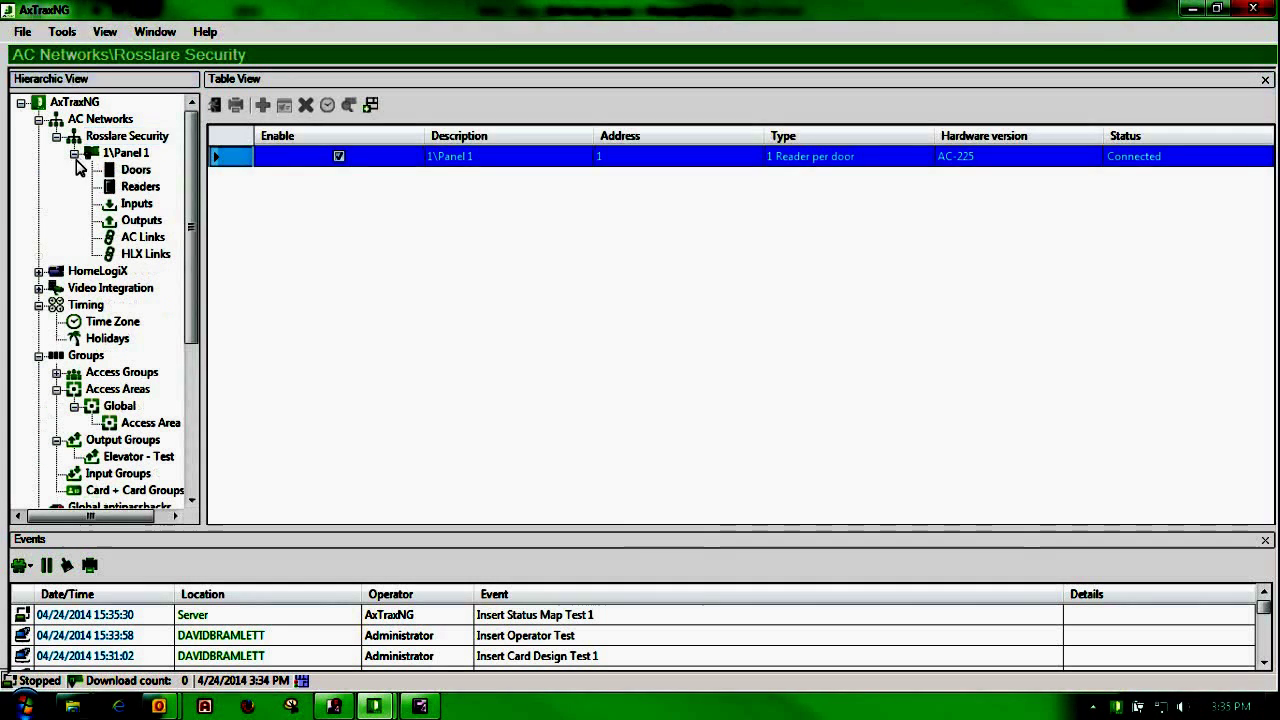
{"action": "left_click", "coordinate": [138, 187]}
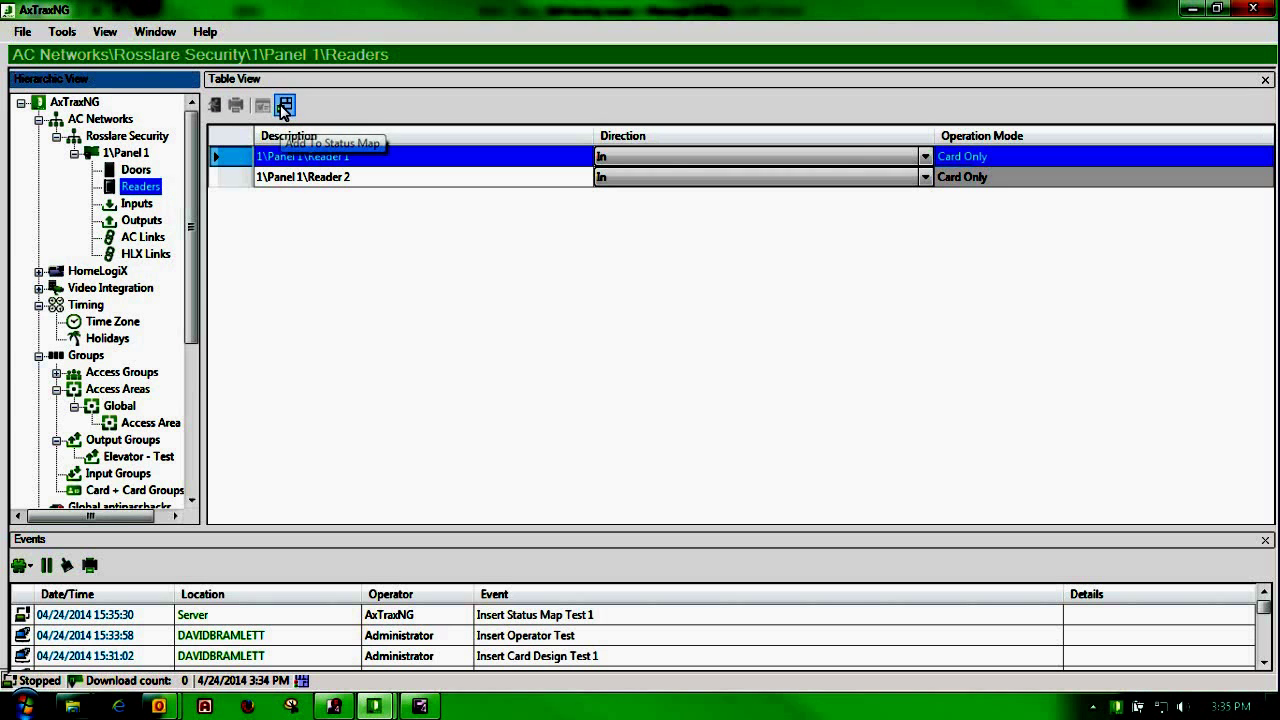
{"action": "left_click", "coordinate": [232, 184]}
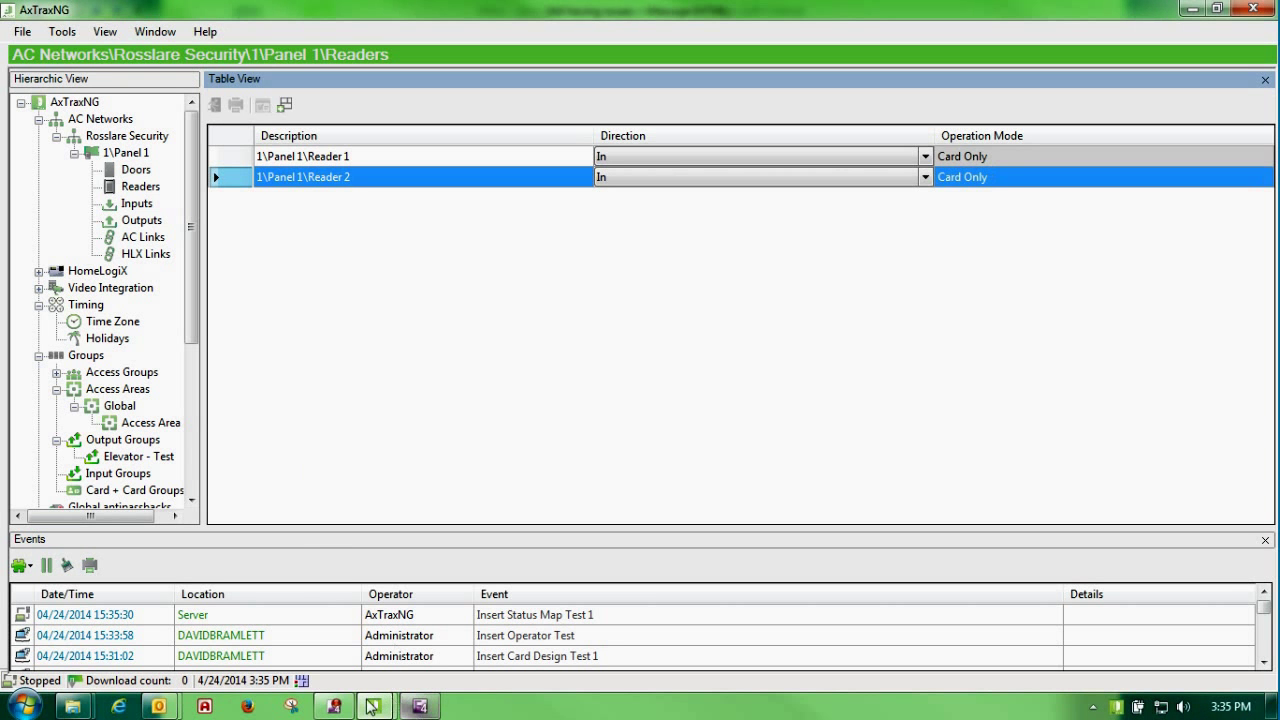
{"action": "left_click", "coordinate": [420, 707]}
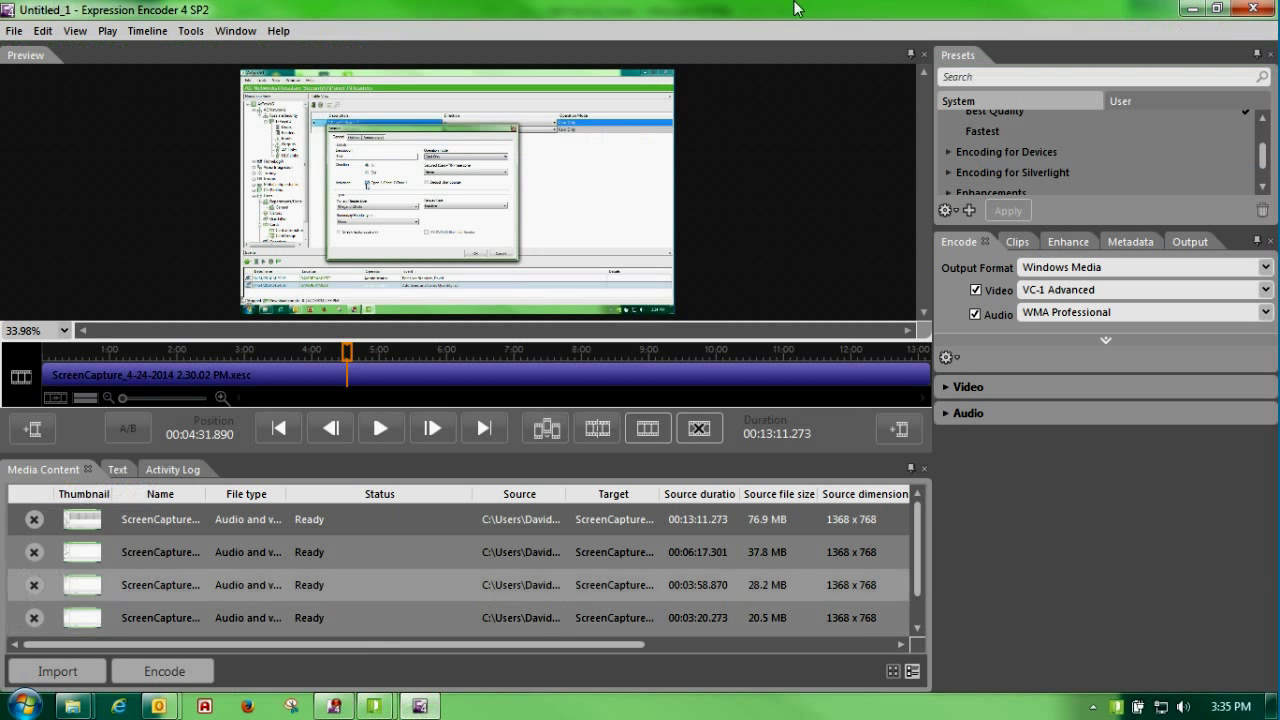
Step: Bring back the Test 1 map and drag Reader 2 beside Wilson and Reader 1 beside Fitler
{"action": "left_click", "coordinate": [1193, 9]}
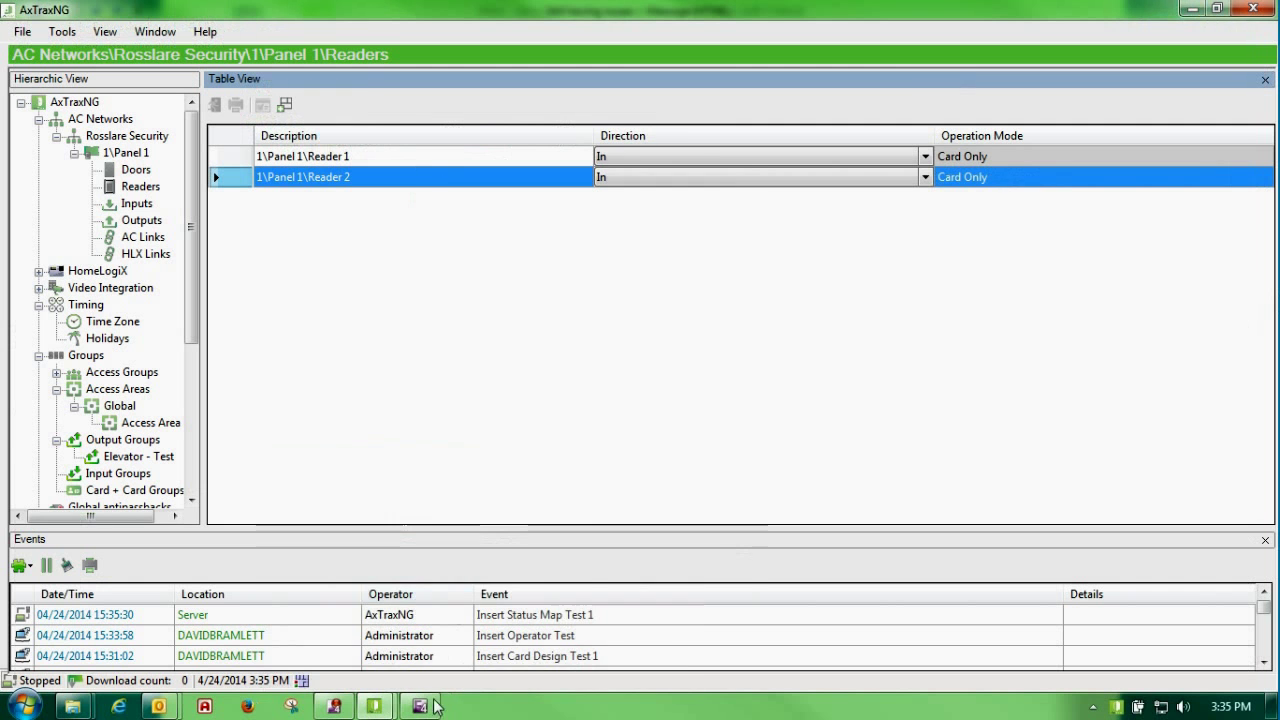
{"action": "mouse_move", "coordinate": [385, 693]}
{"action": "left_click", "coordinate": [516, 592]}
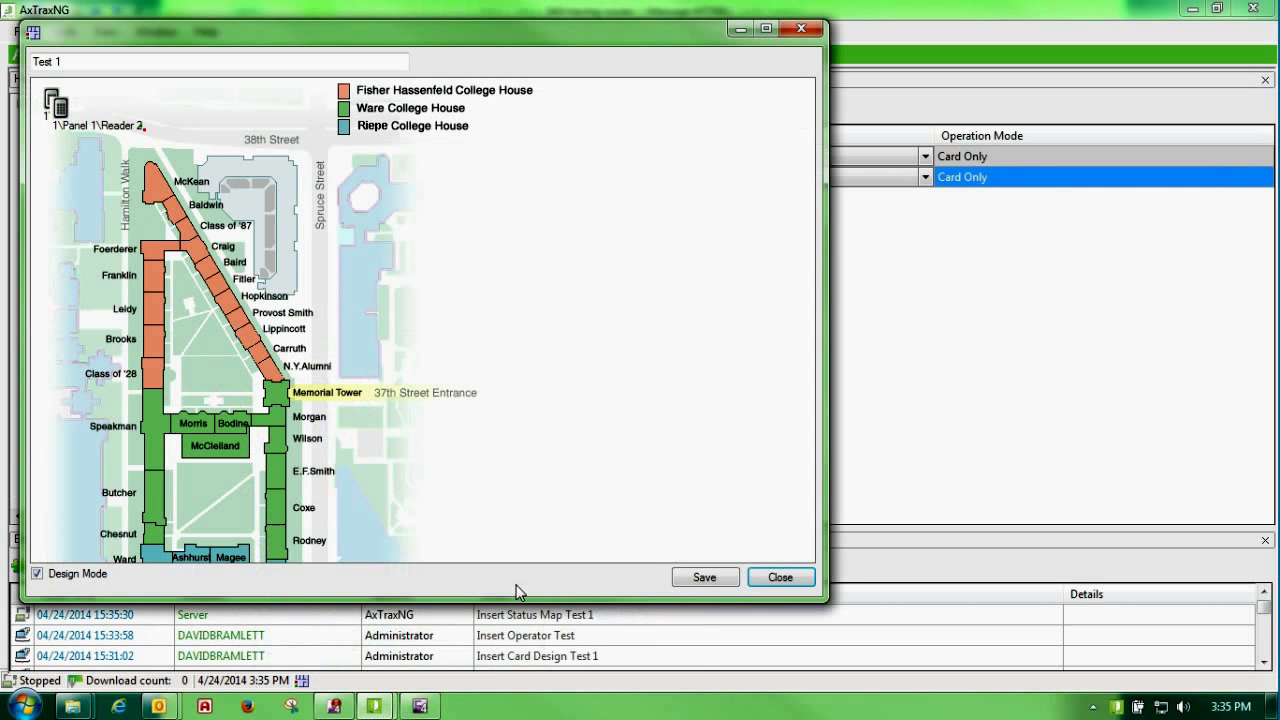
{"action": "left_click_drag", "start_coordinate": [72, 122], "coordinate": [333, 438]}
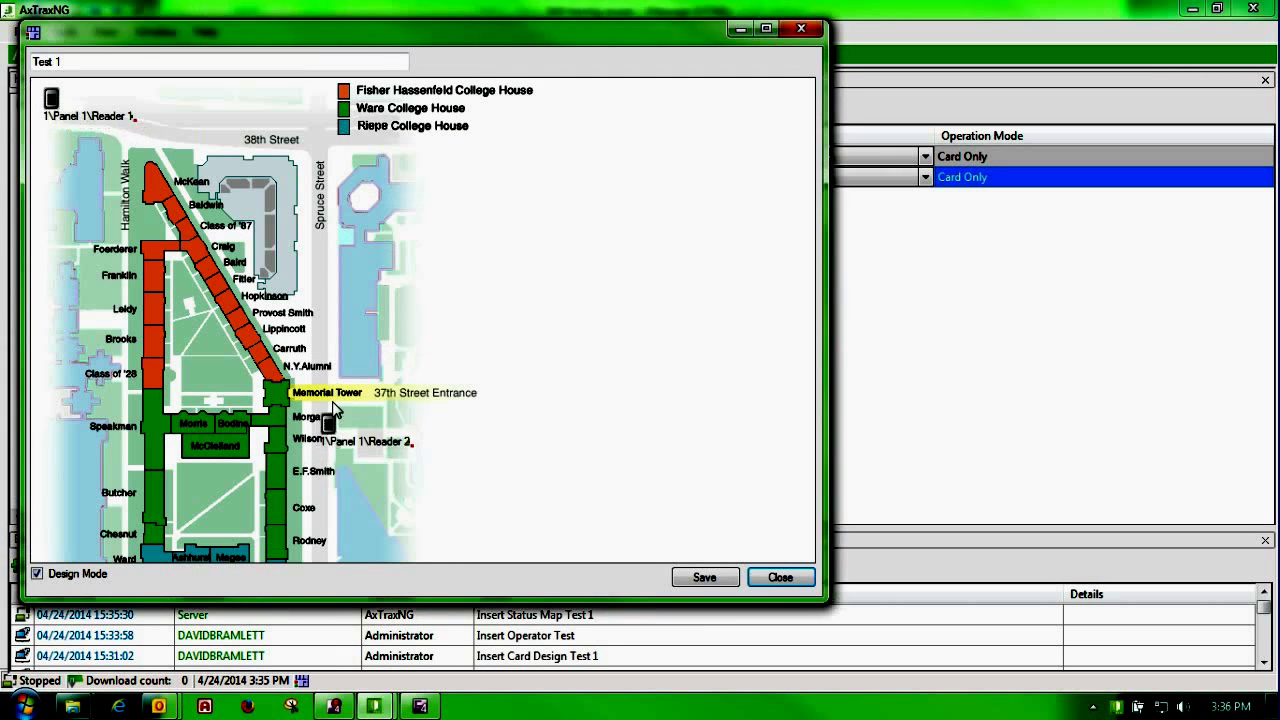
{"action": "left_click_drag", "start_coordinate": [51, 99], "coordinate": [292, 272]}
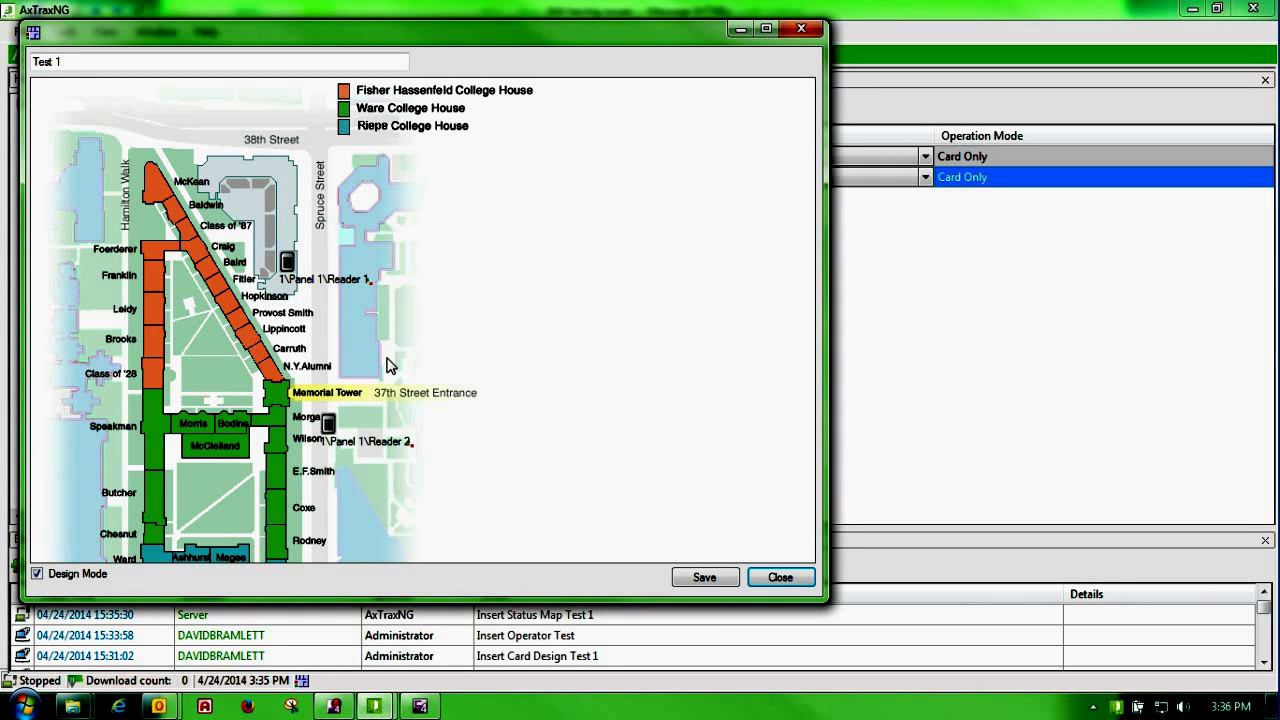
Step: Confirm the Show On Map settings for Reader 1 and Reader 2, then turn off Design Mode
{"action": "right_click", "coordinate": [288, 263]}
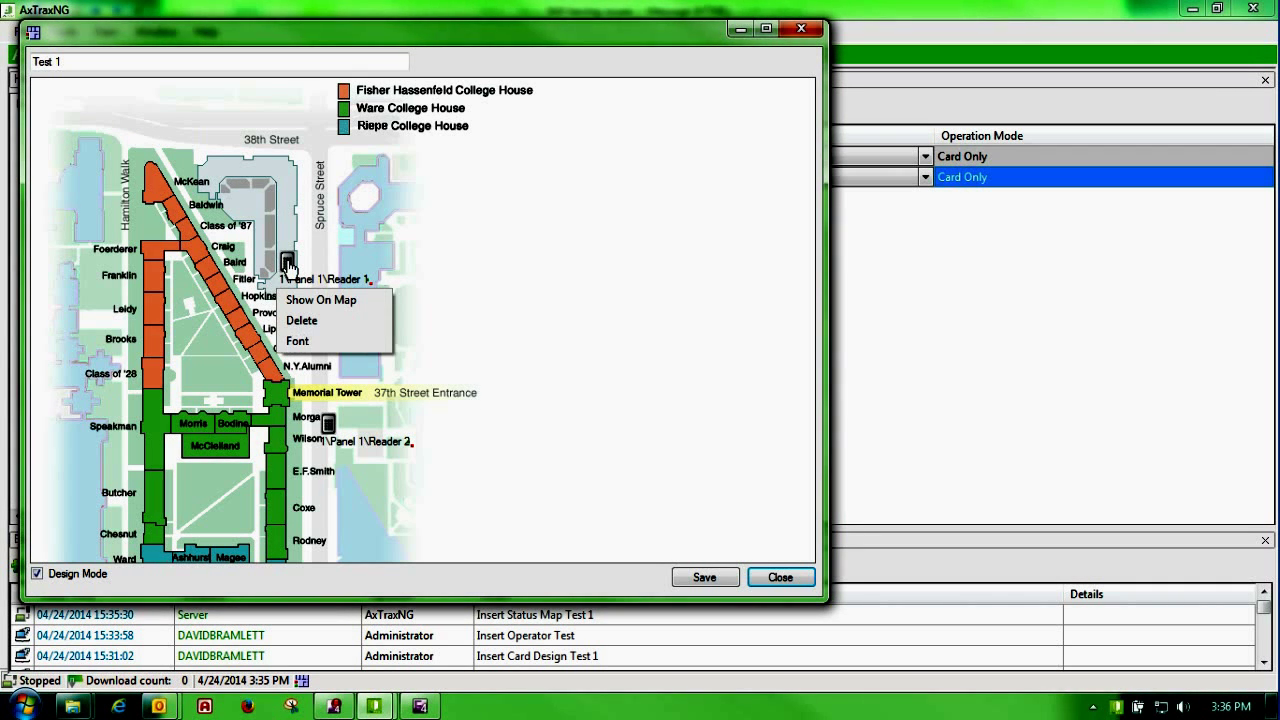
{"action": "left_click", "coordinate": [295, 300]}
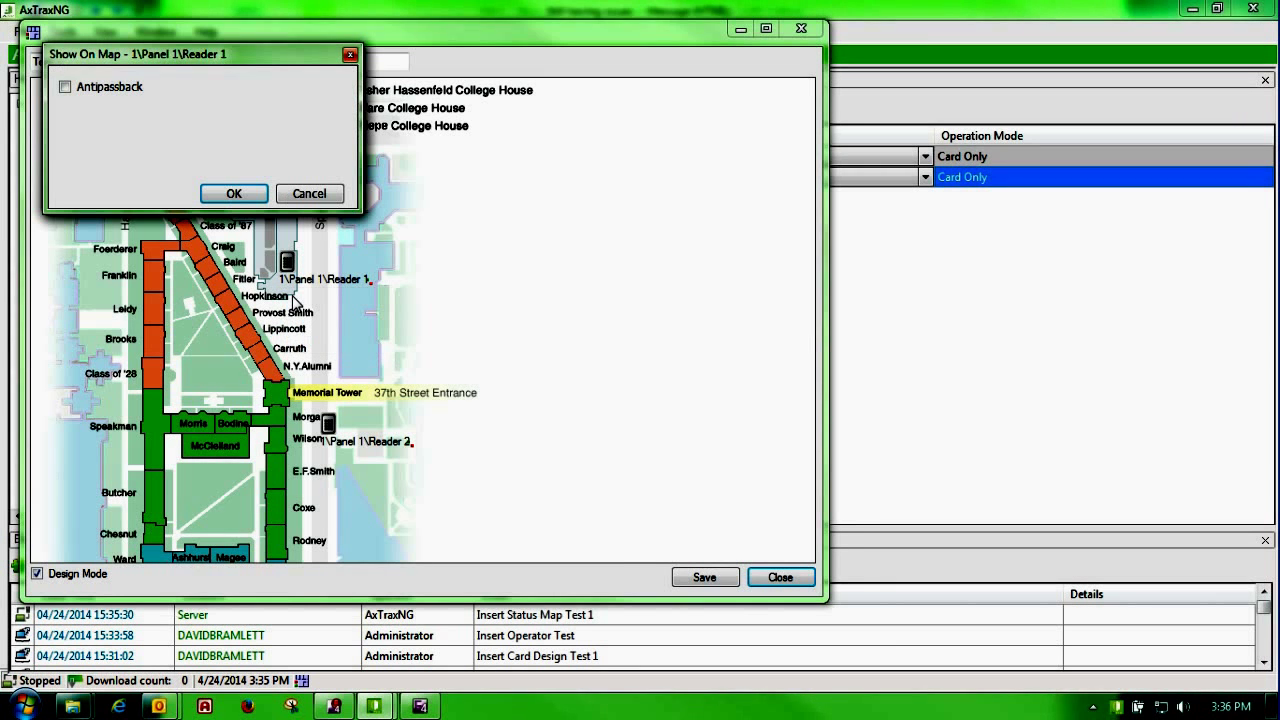
{"action": "left_click", "coordinate": [248, 196]}
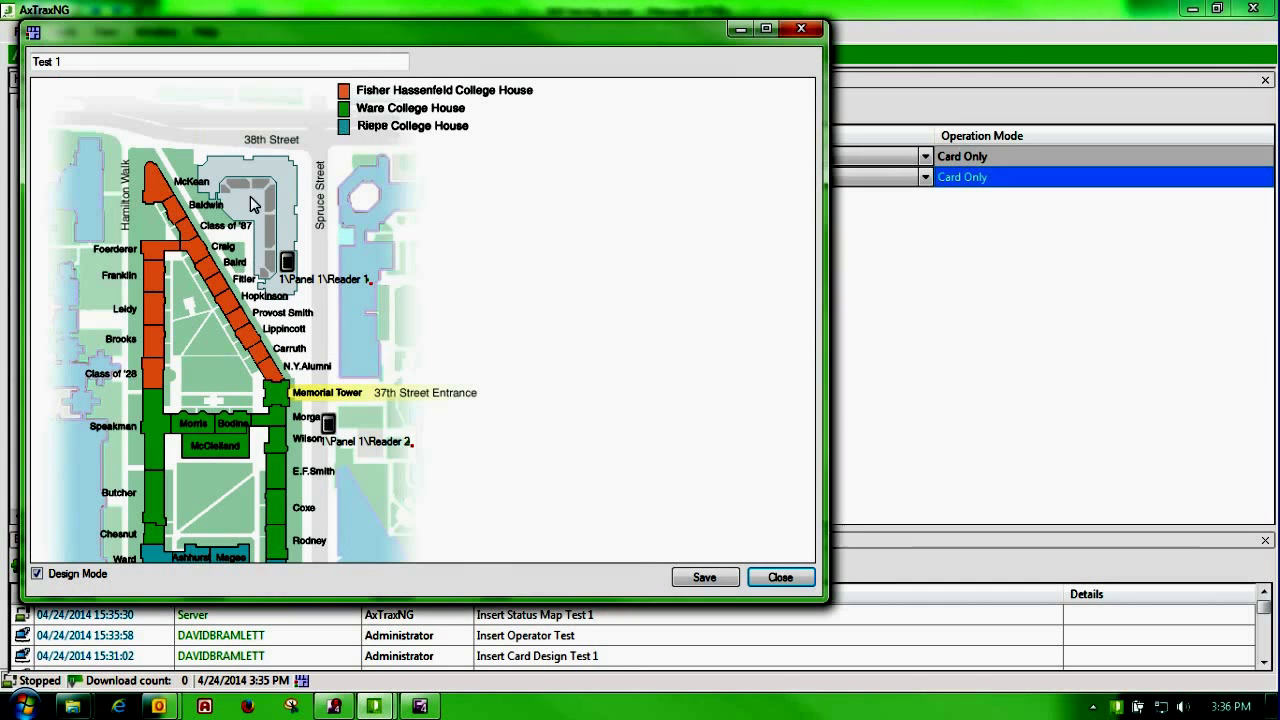
{"action": "right_click", "coordinate": [330, 428]}
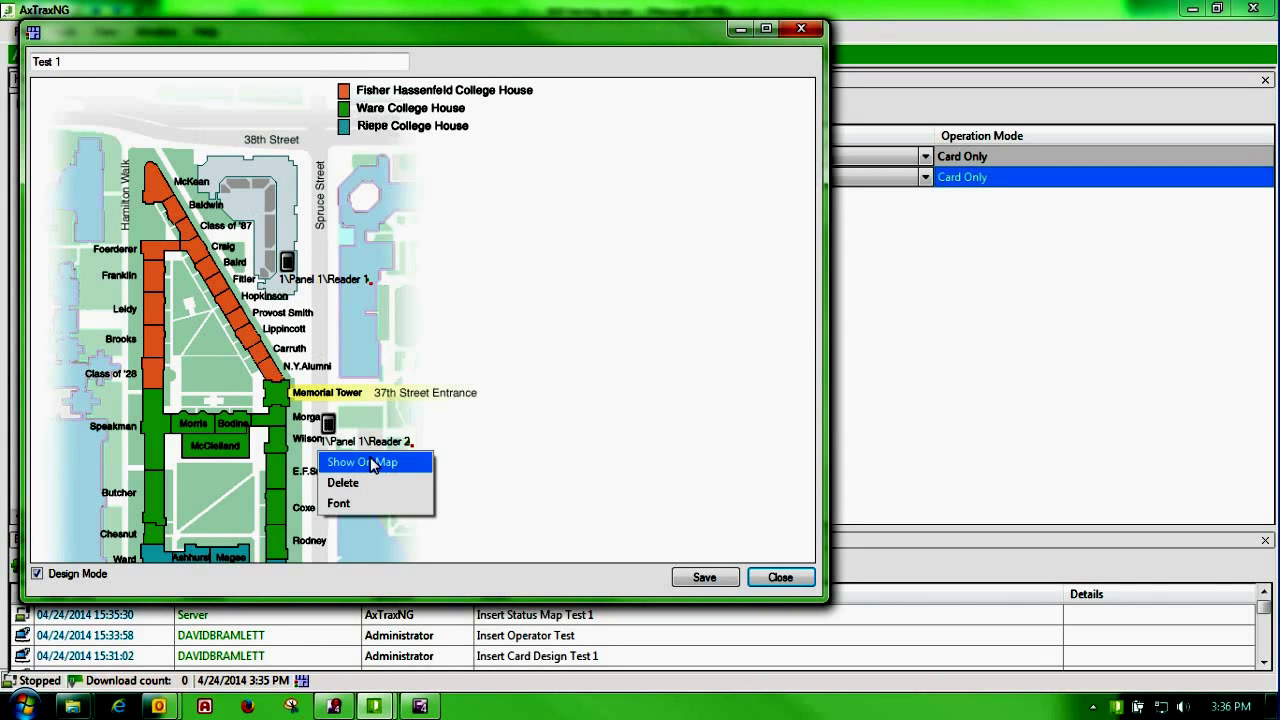
{"action": "left_click", "coordinate": [376, 452]}
{"action": "left_click", "coordinate": [254, 217]}
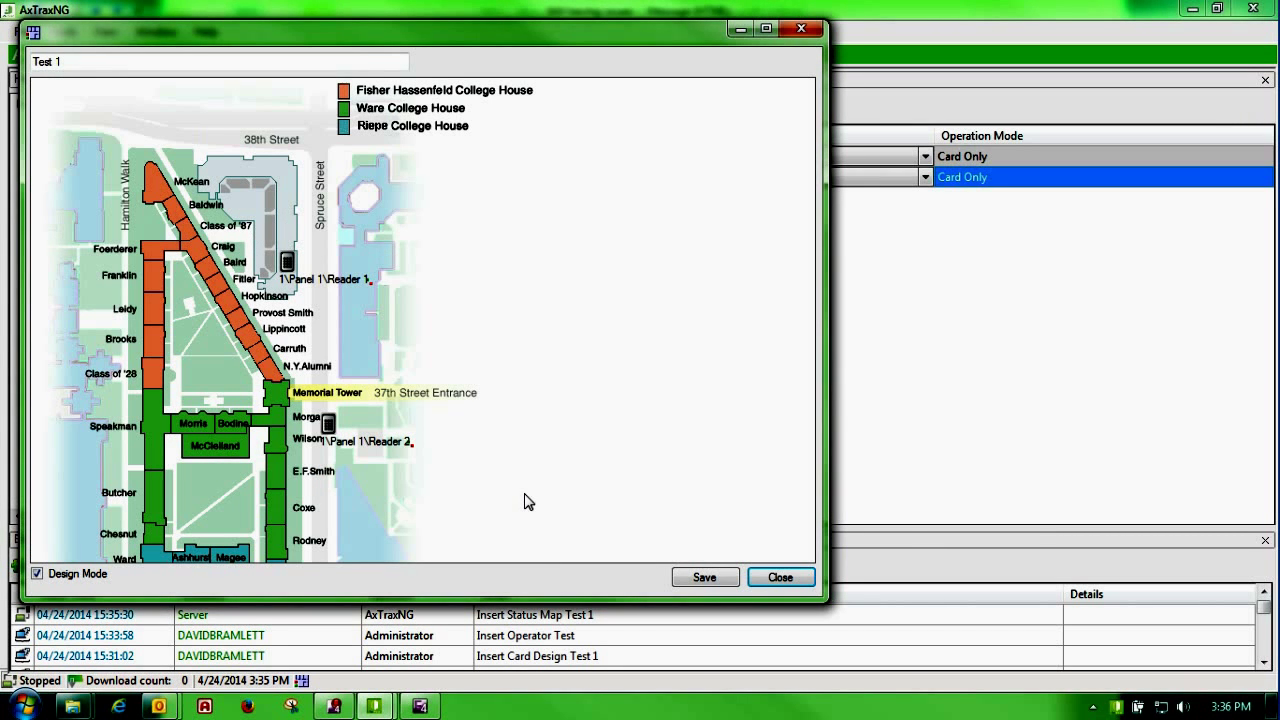
{"action": "left_click", "coordinate": [80, 578]}
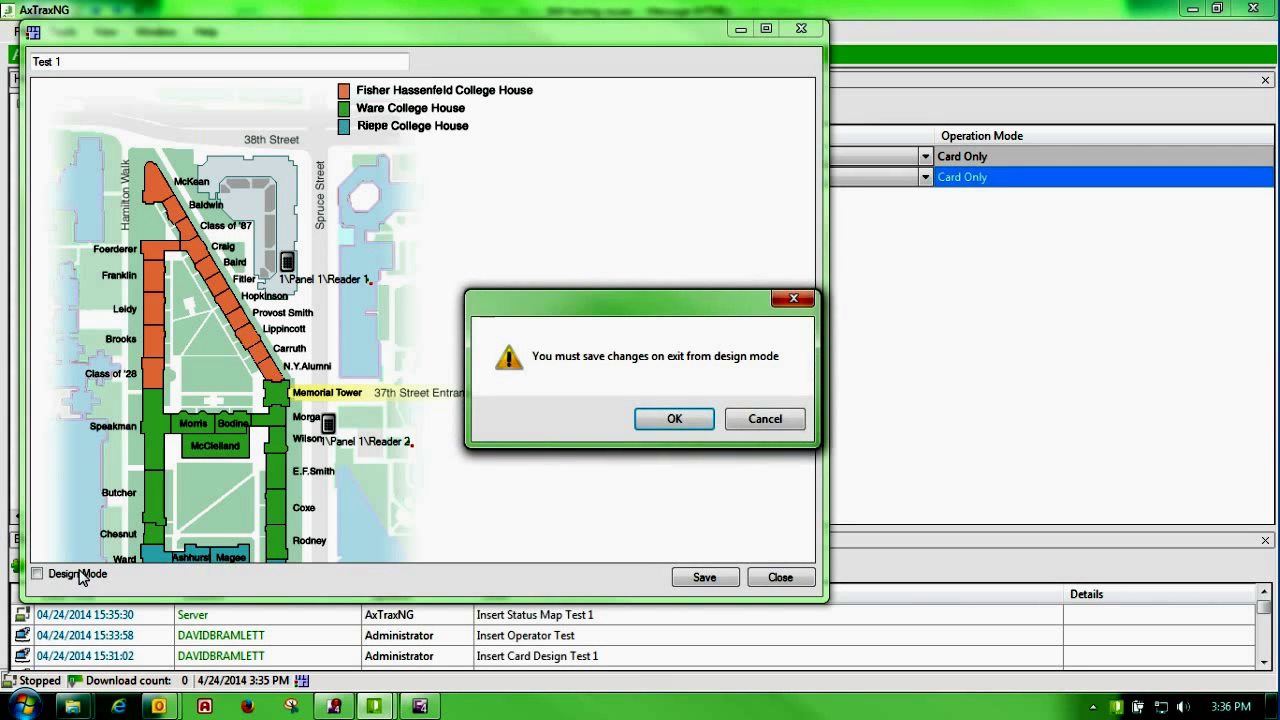
Step: Save the map changes when leaving design mode and move the map window aside to reveal the tree
{"action": "left_click", "coordinate": [661, 420]}
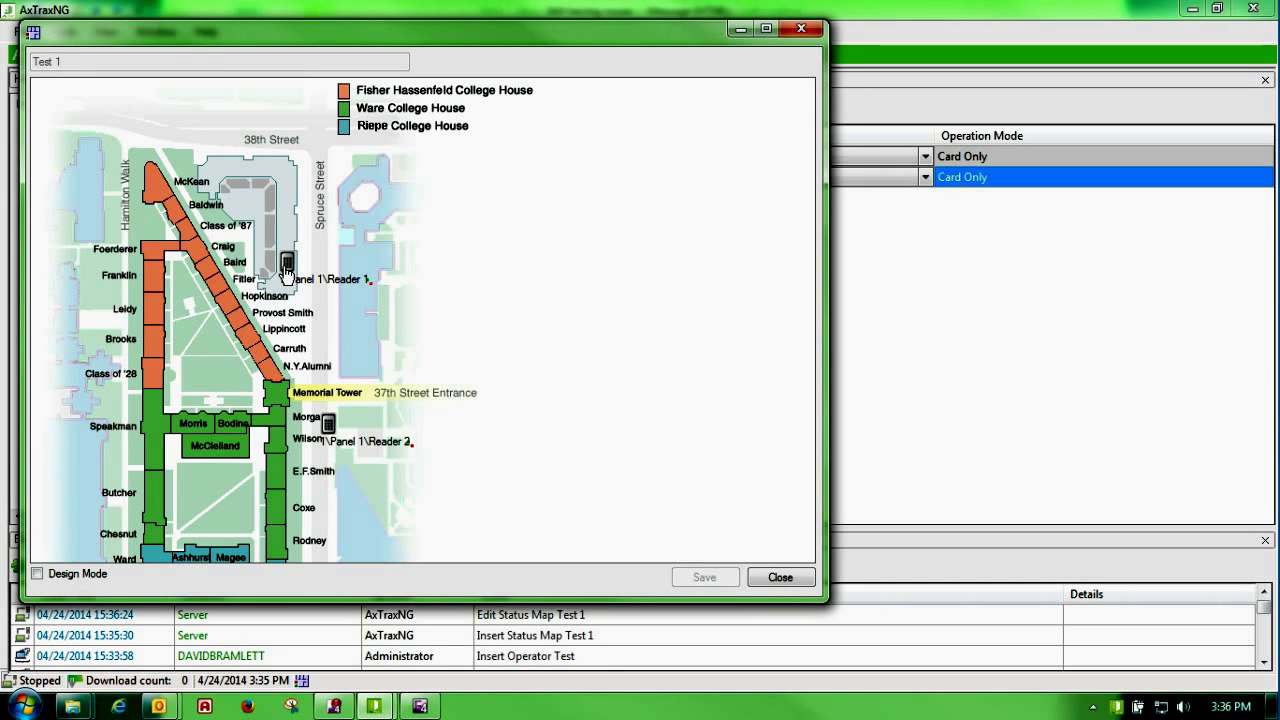
{"action": "left_click_drag", "start_coordinate": [227, 45], "coordinate": [446, 65]}
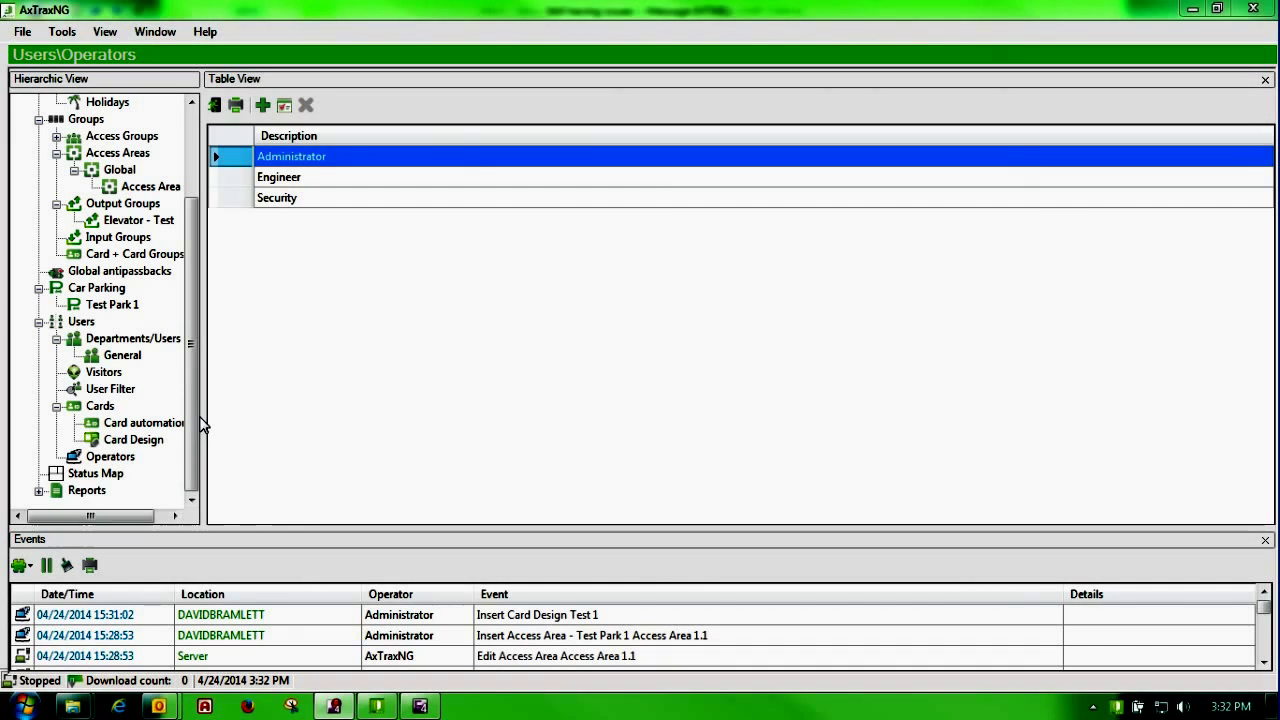
Step: Open the Operators list and view the Administrator's properties without changing anything
{"action": "left_click", "coordinate": [128, 458]}
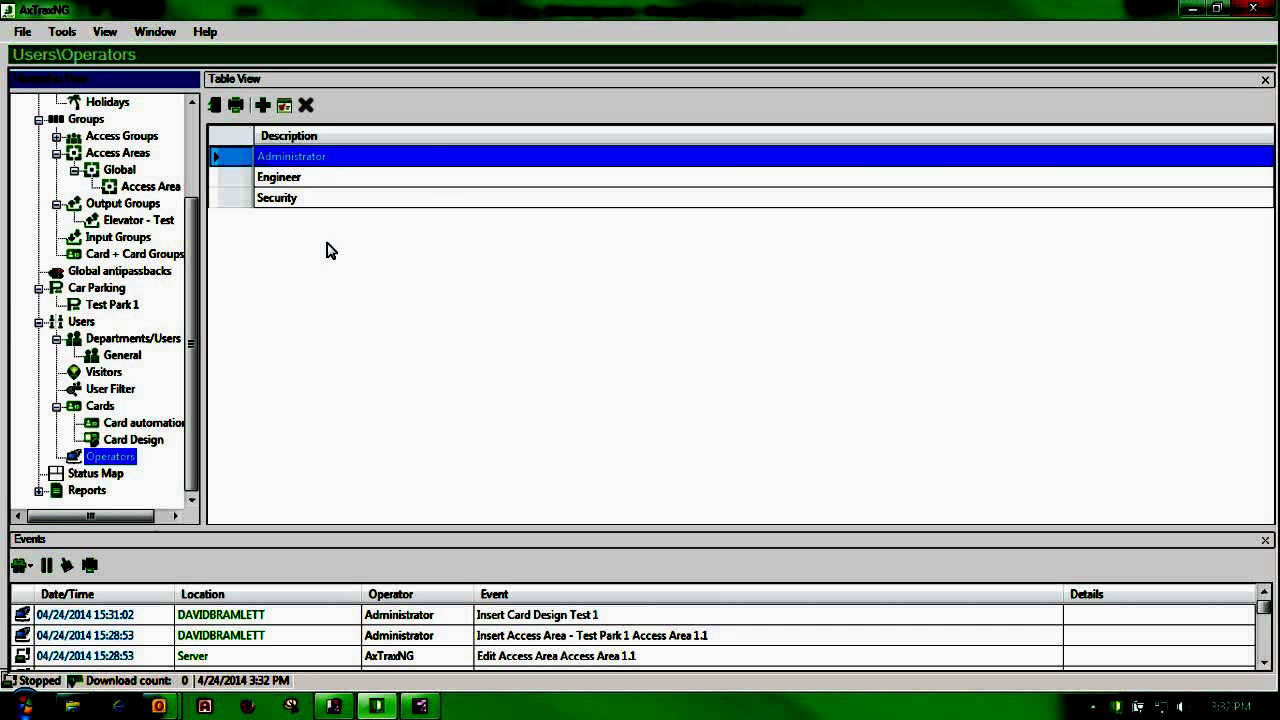
{"action": "left_click", "coordinate": [285, 107]}
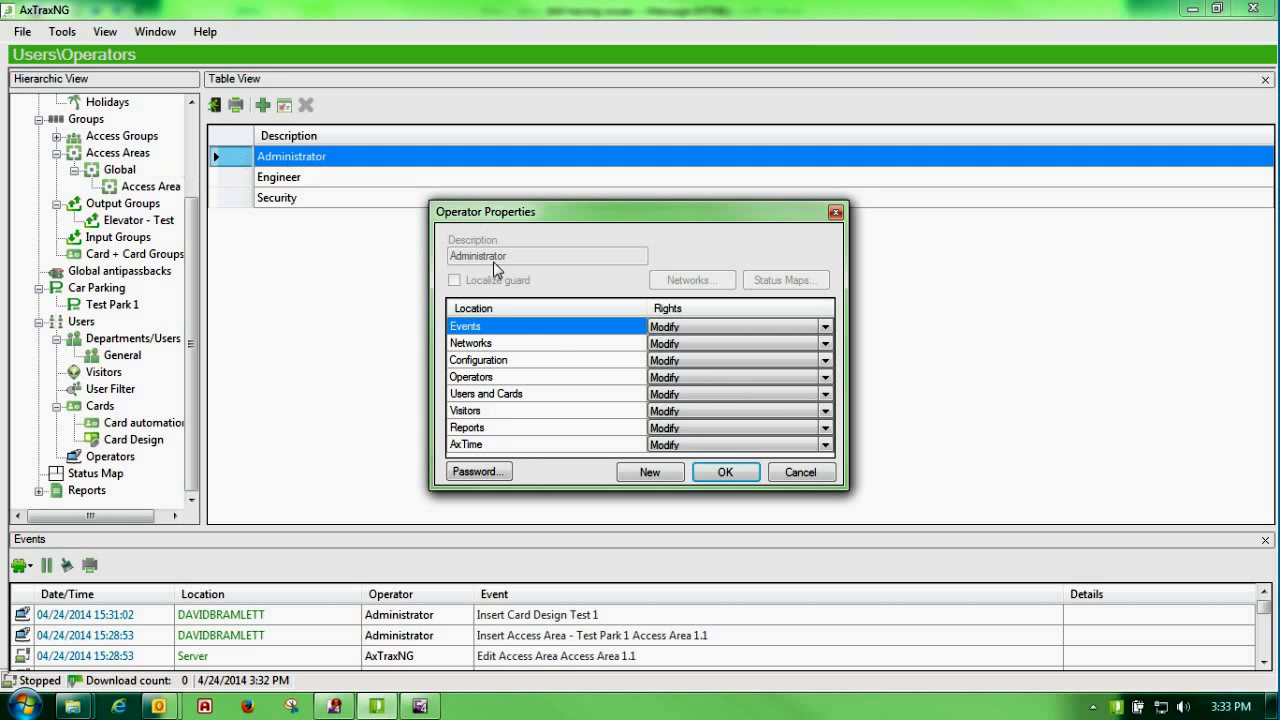
{"action": "left_click", "coordinate": [806, 476]}
Step: Add operator Test with Read rights on every area except AxTime, which gets None
{"action": "left_click", "coordinate": [263, 104]}
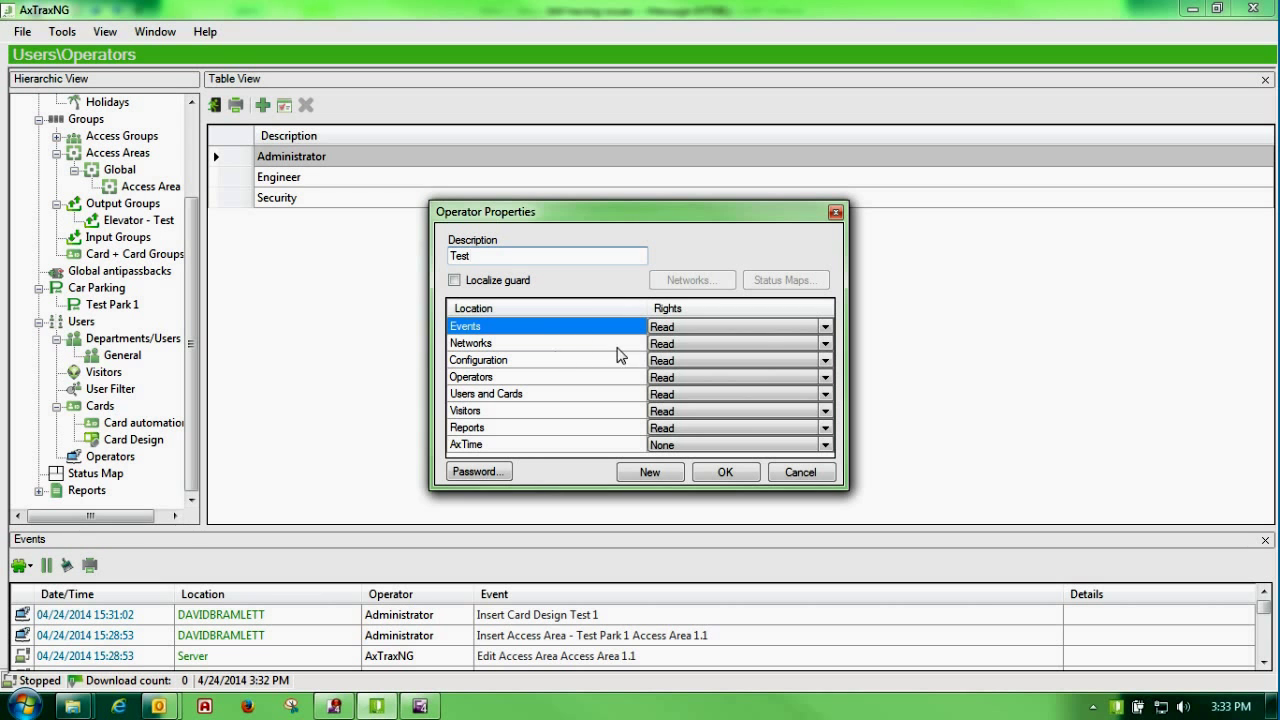
{"action": "left_click", "coordinate": [826, 329]}
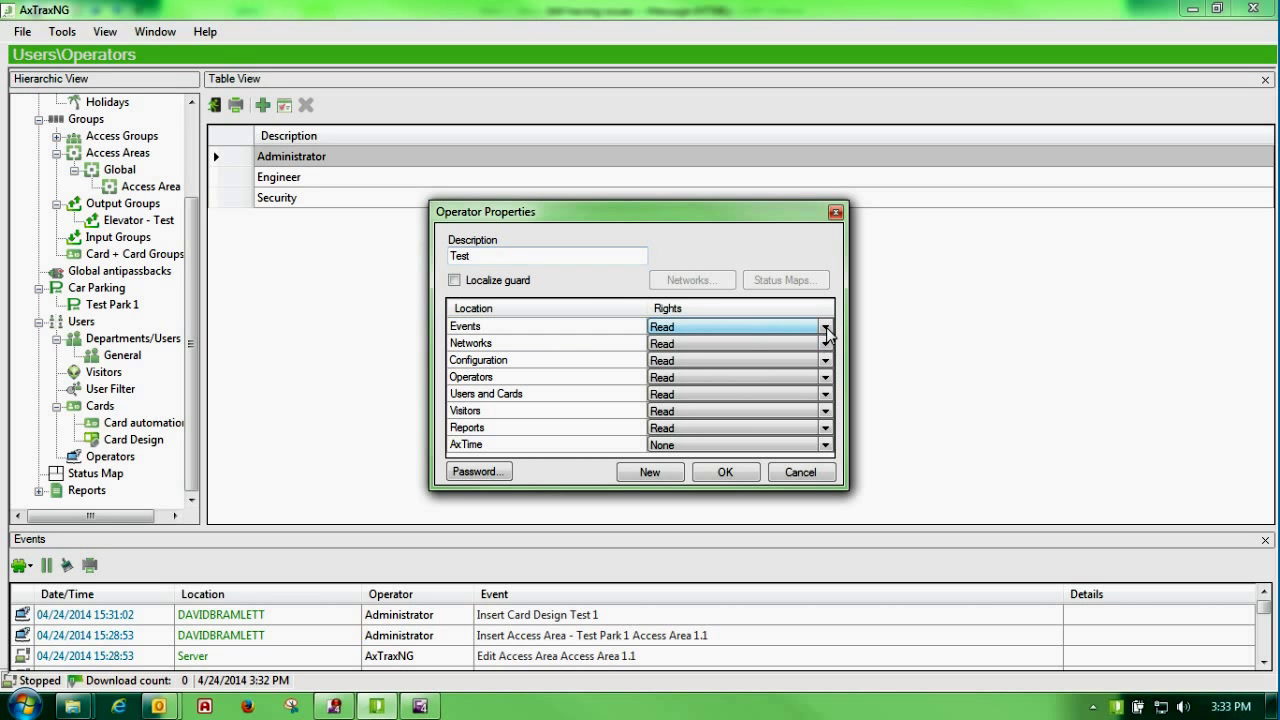
{"action": "left_click", "coordinate": [827, 329]}
{"action": "left_click", "coordinate": [827, 329]}
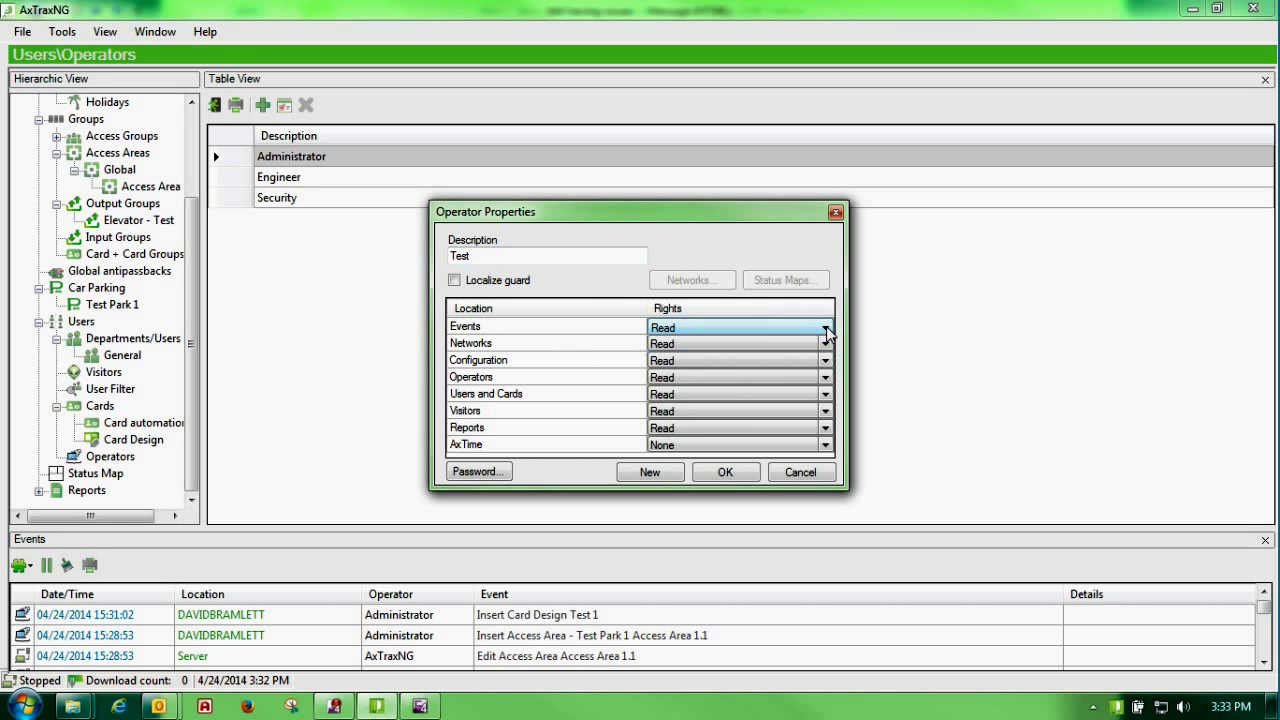
{"action": "left_click", "coordinate": [827, 329]}
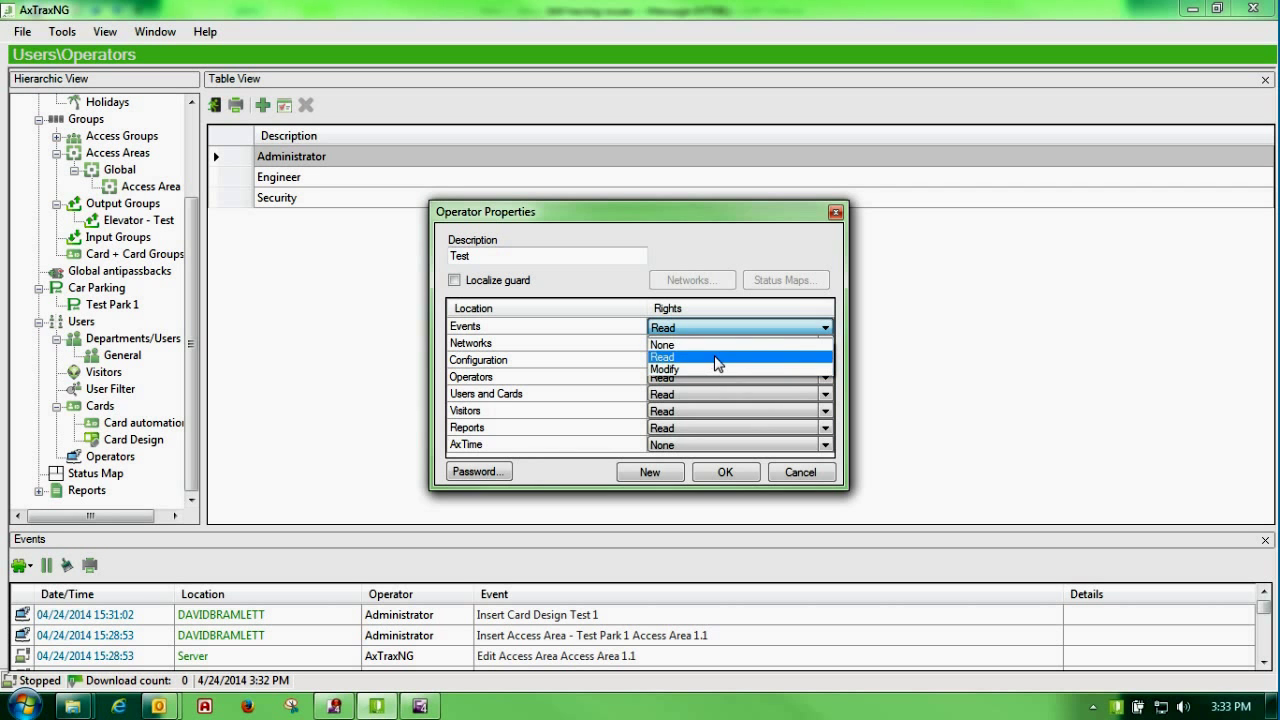
{"action": "left_click", "coordinate": [716, 364]}
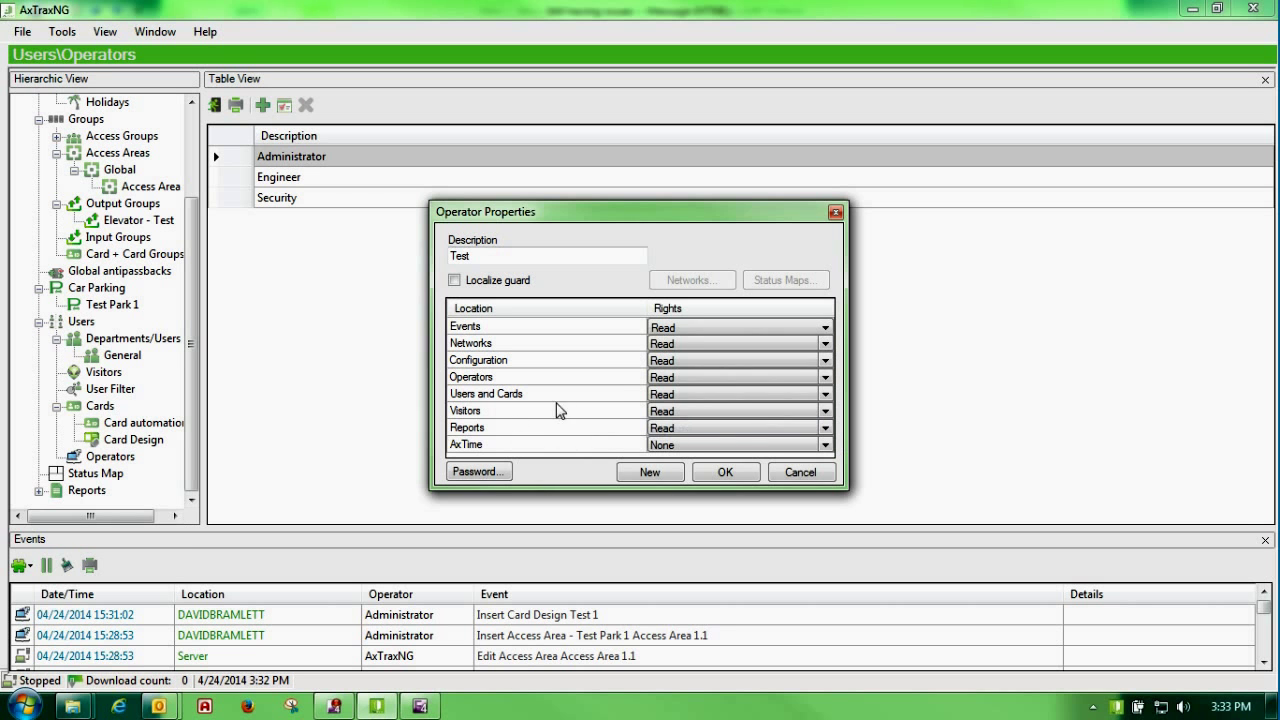
{"action": "left_click", "coordinate": [479, 471]}
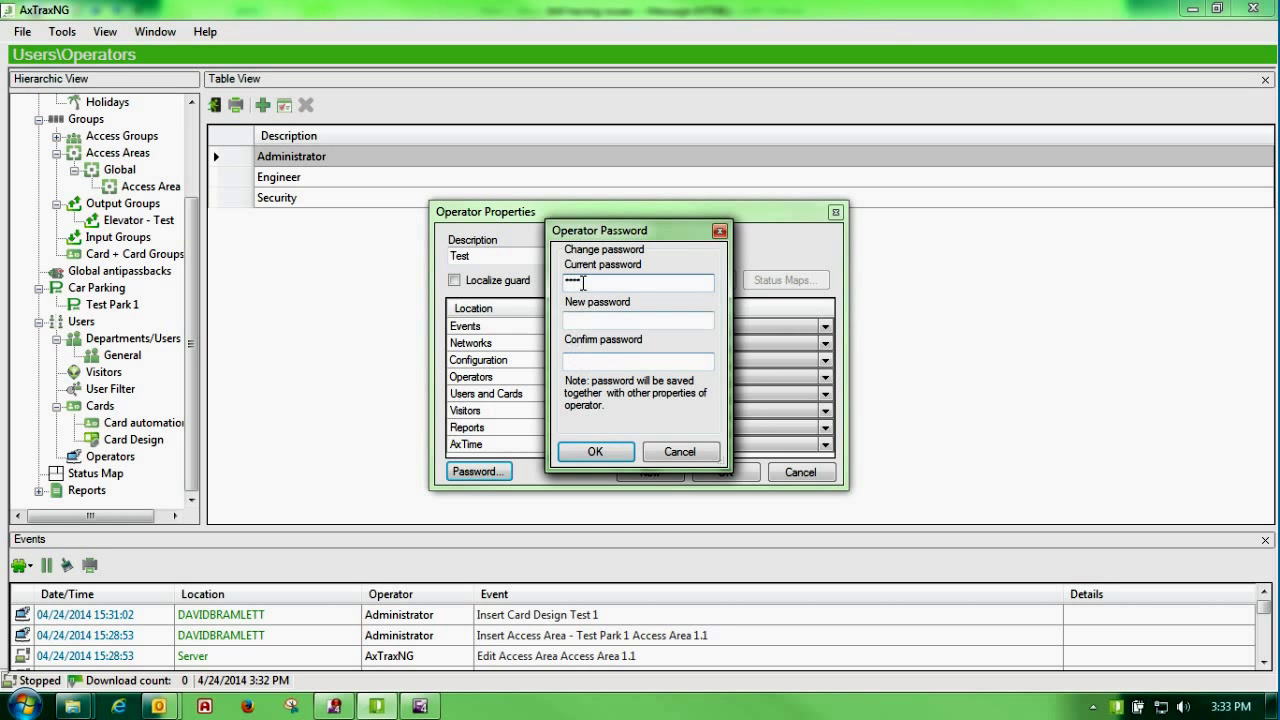
Step: Enter and confirm a new password for operator Test, then save the new operator
{"action": "left_click_drag", "start_coordinate": [585, 283], "coordinate": [562, 285]}
{"action": "type", "text": "*"}
{"action": "left_click", "coordinate": [582, 319]}
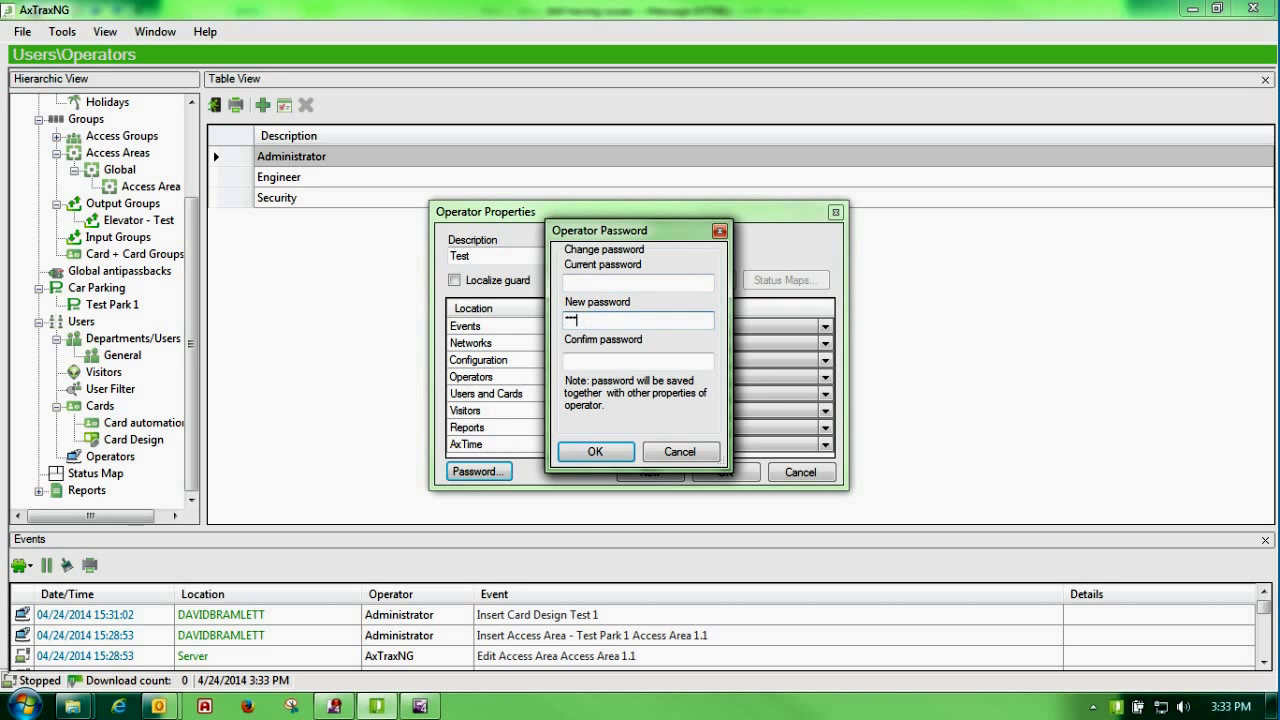
{"action": "left_click", "coordinate": [581, 362]}
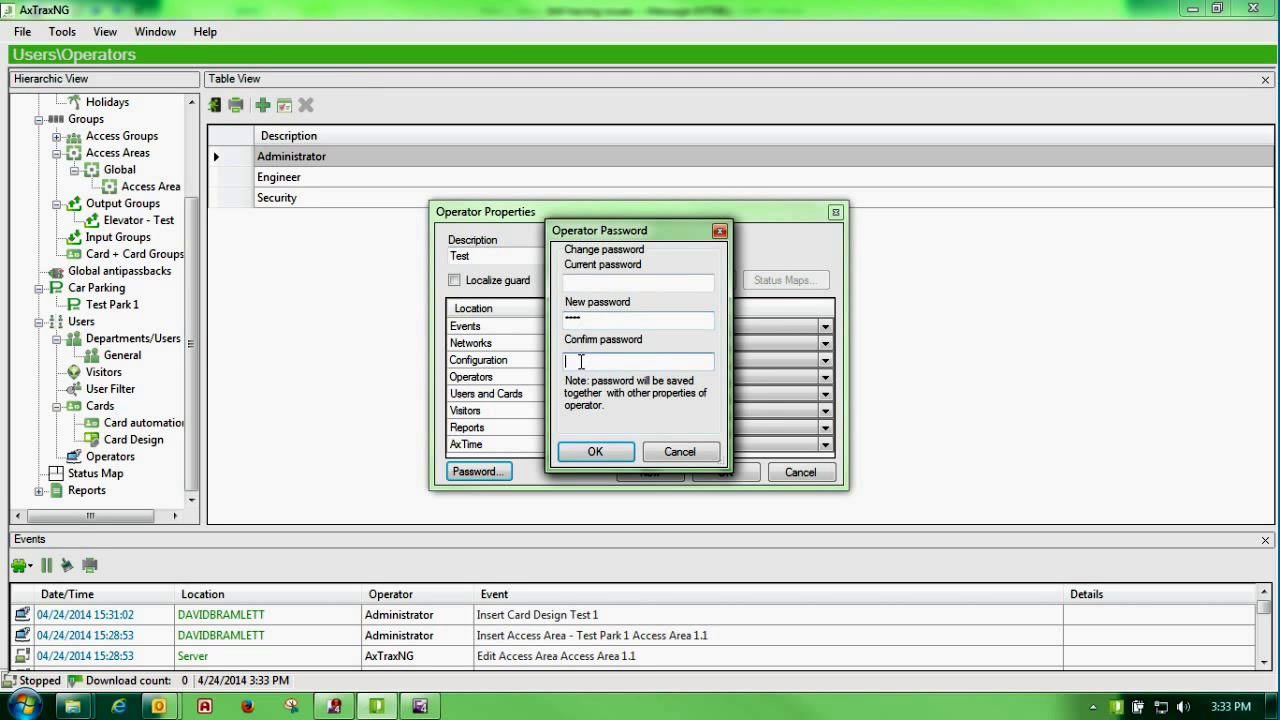
{"action": "left_click", "coordinate": [592, 451]}
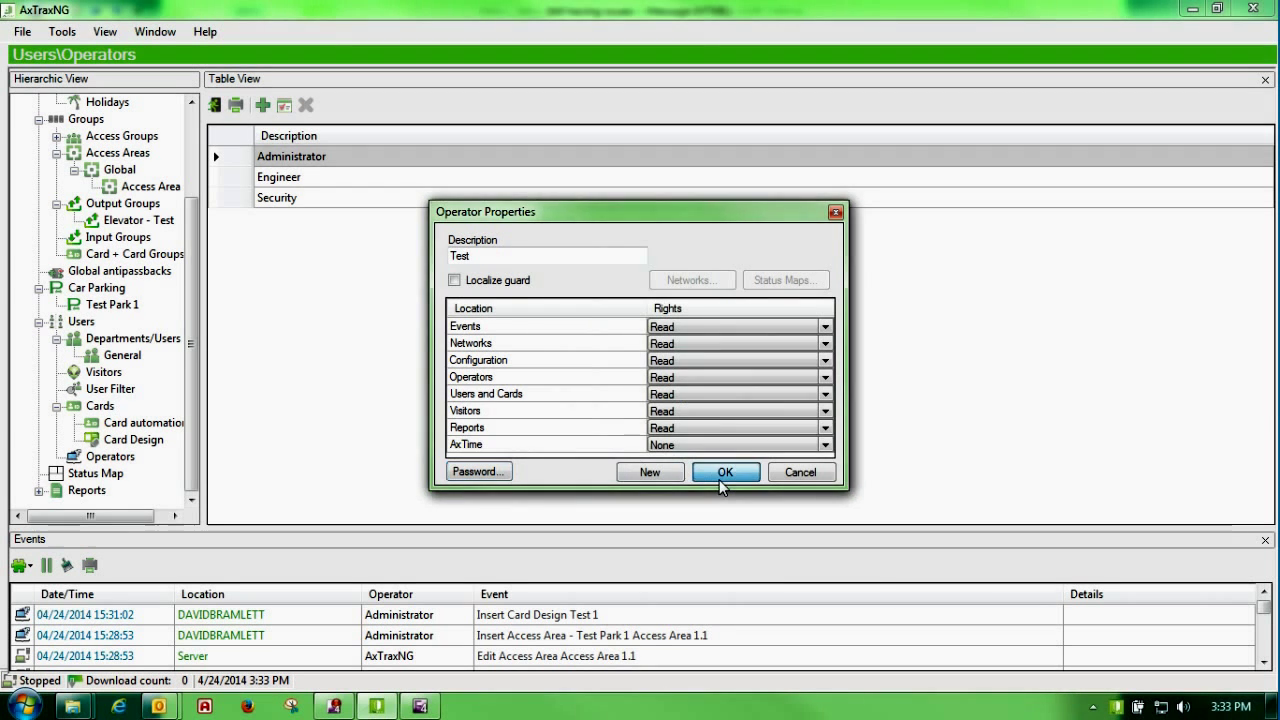
{"action": "left_click", "coordinate": [722, 474]}
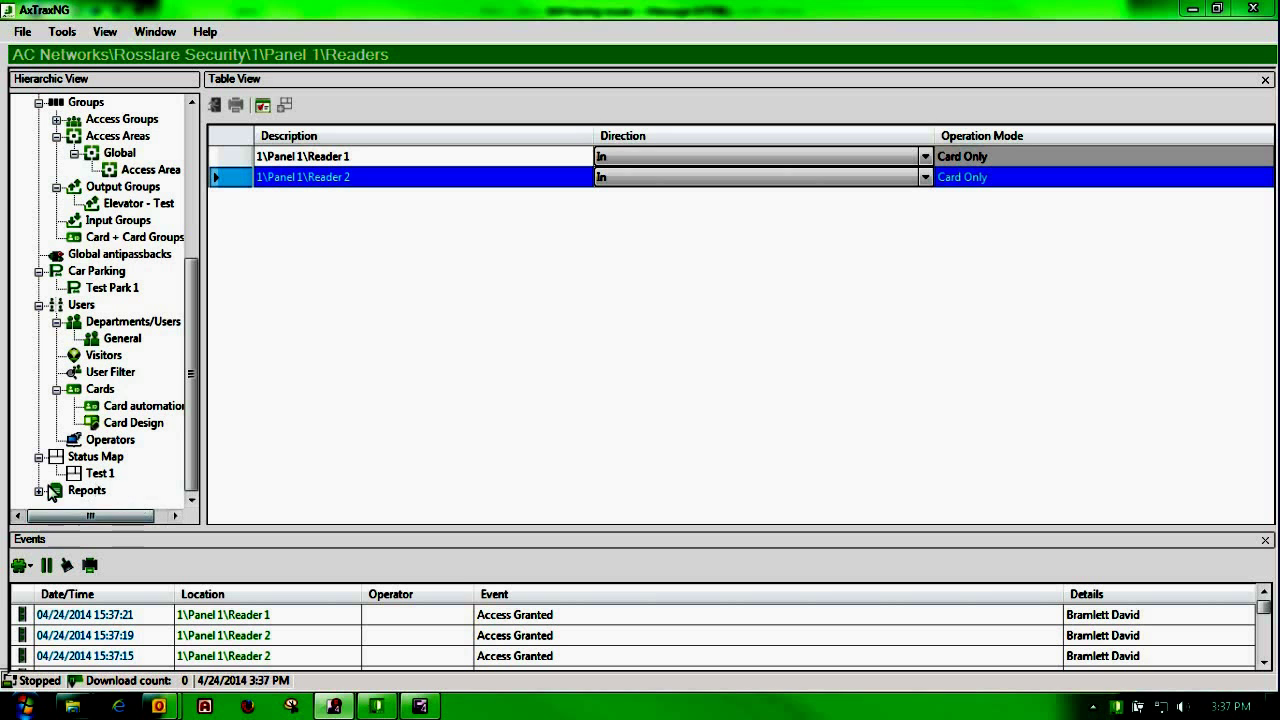
Step: Under Reports > Immediate, generate and preview 'Who's been in today?', then select Last known position
{"action": "left_click_drag", "start_coordinate": [196, 412], "coordinate": [185, 475]}
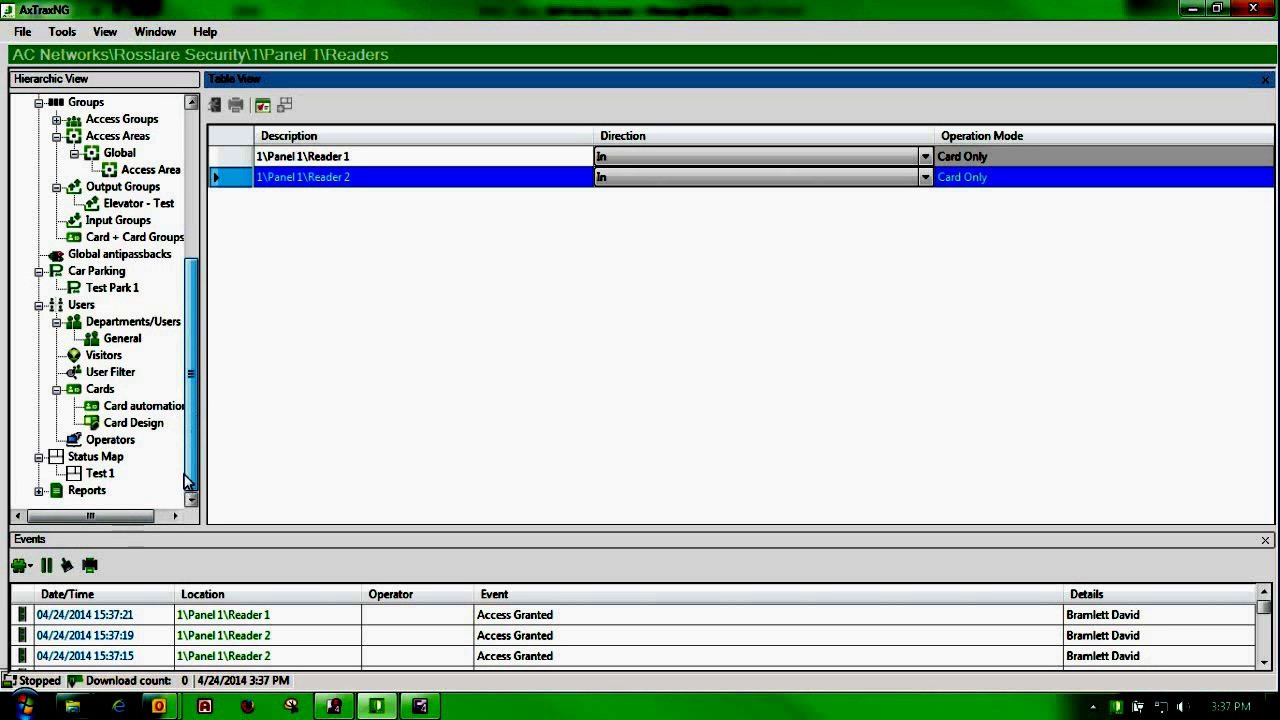
{"action": "left_click", "coordinate": [39, 491]}
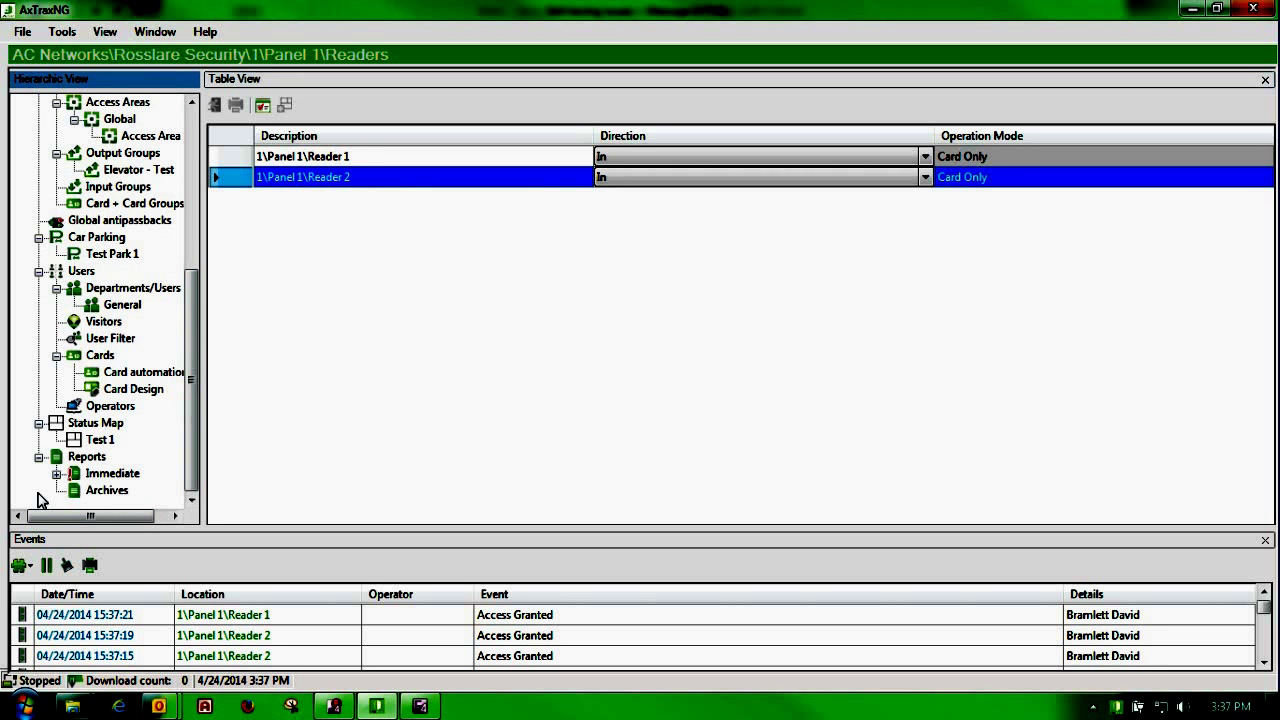
{"action": "left_click", "coordinate": [98, 480]}
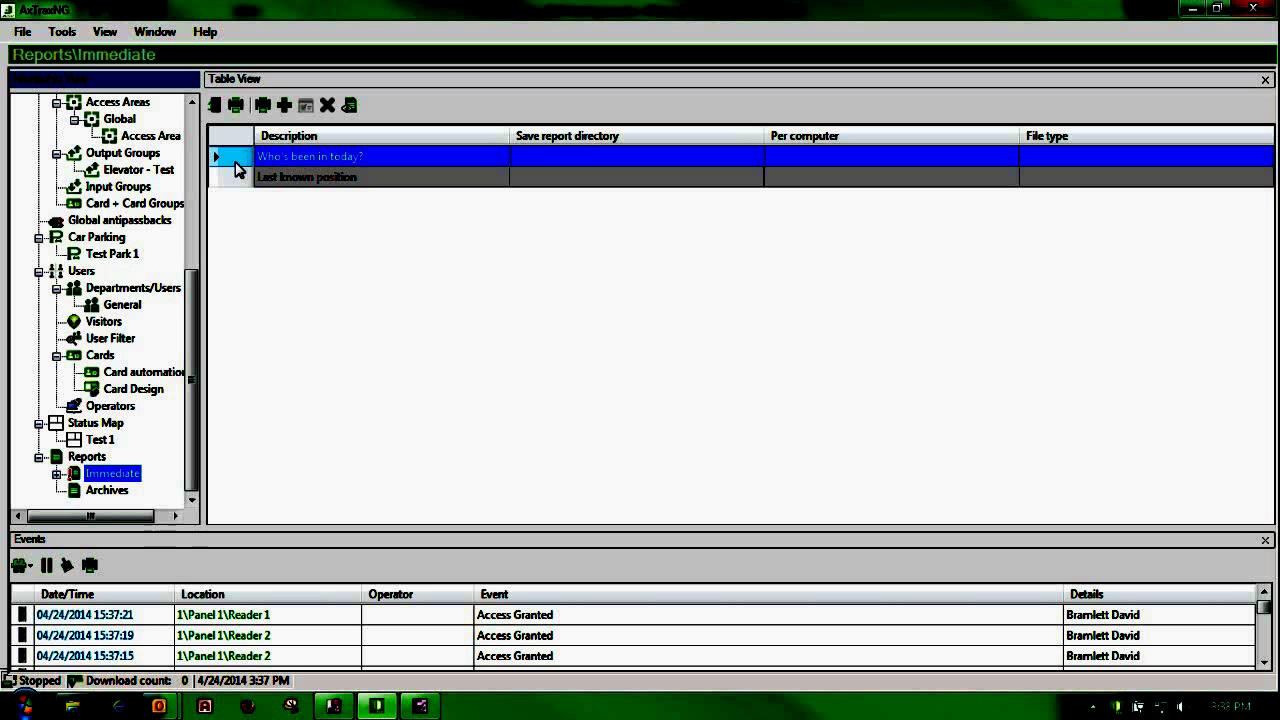
{"action": "left_click", "coordinate": [352, 106]}
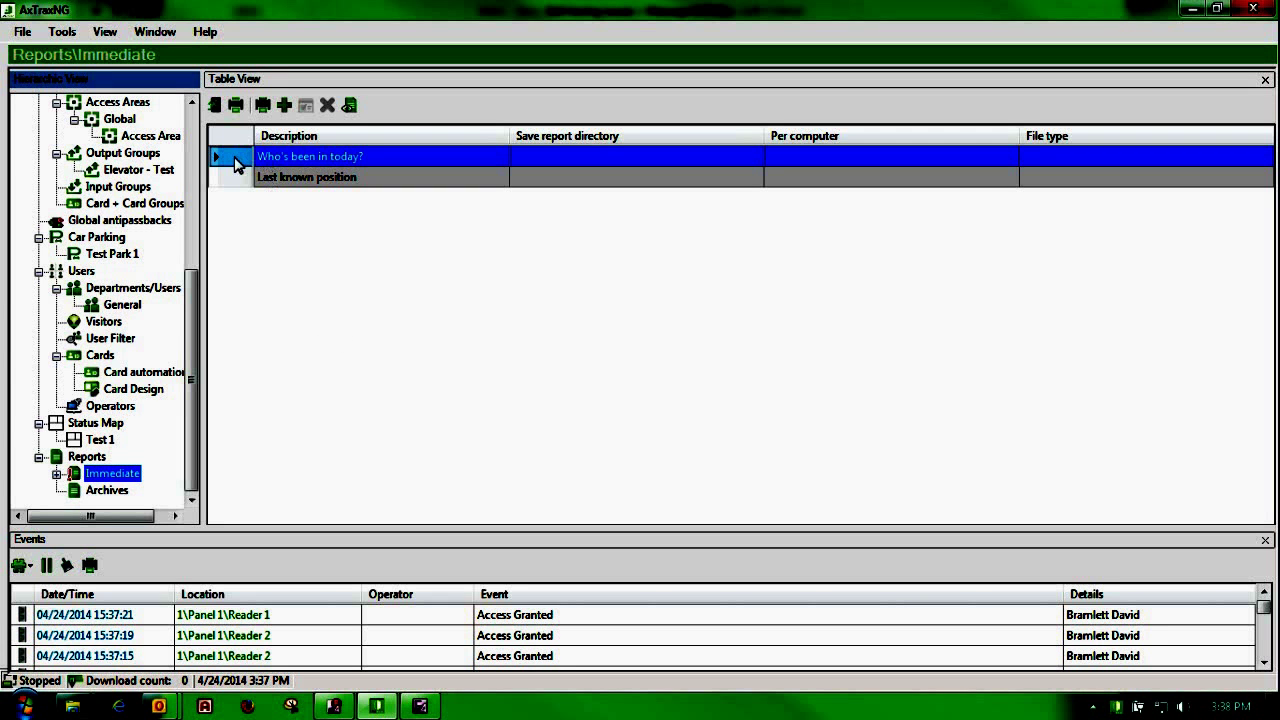
{"action": "double_click", "coordinate": [236, 163]}
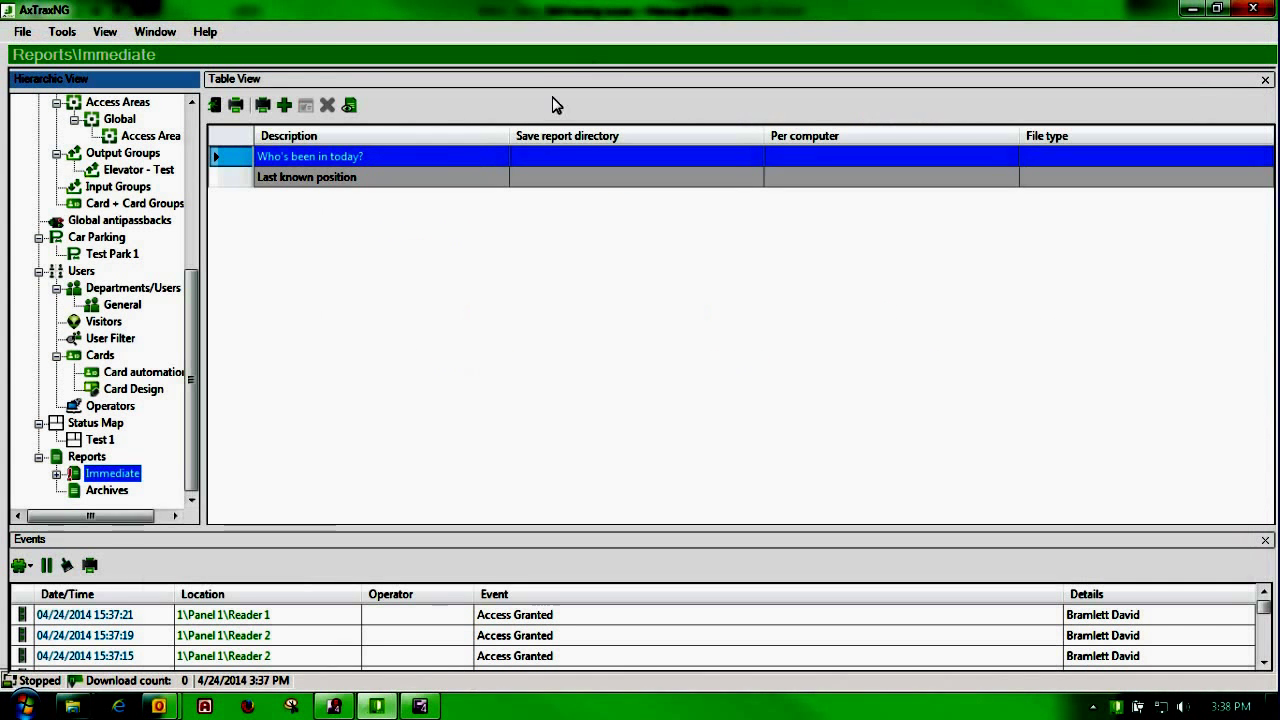
{"action": "left_click", "coordinate": [230, 177]}
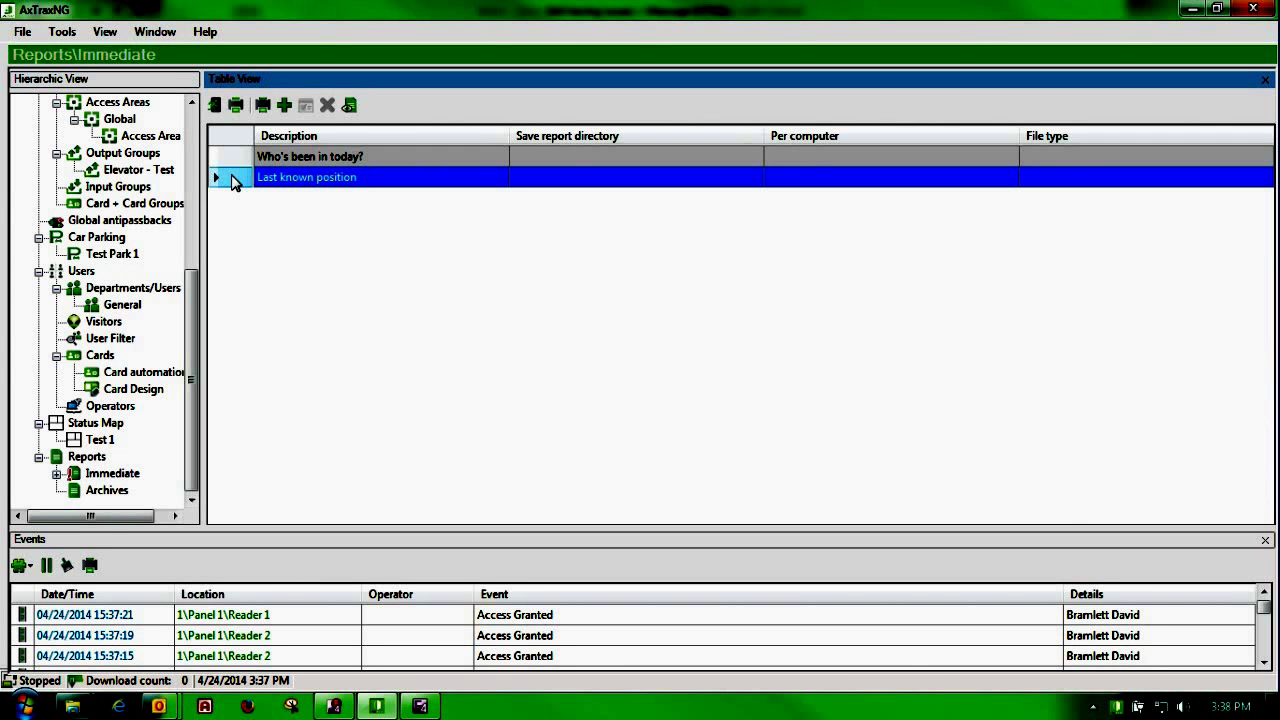
Step: Preview the Last known position report, close it, and switch to the Archives reports list
{"action": "left_click", "coordinate": [349, 104]}
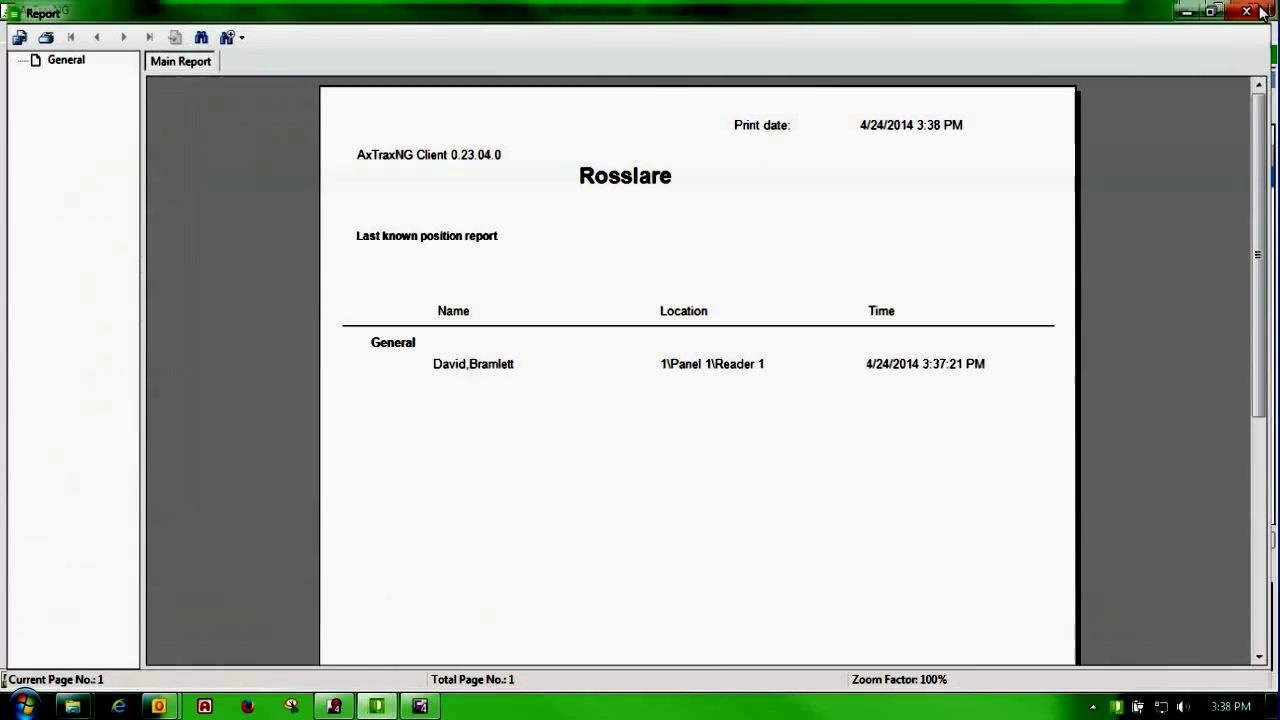
{"action": "left_click", "coordinate": [1260, 10]}
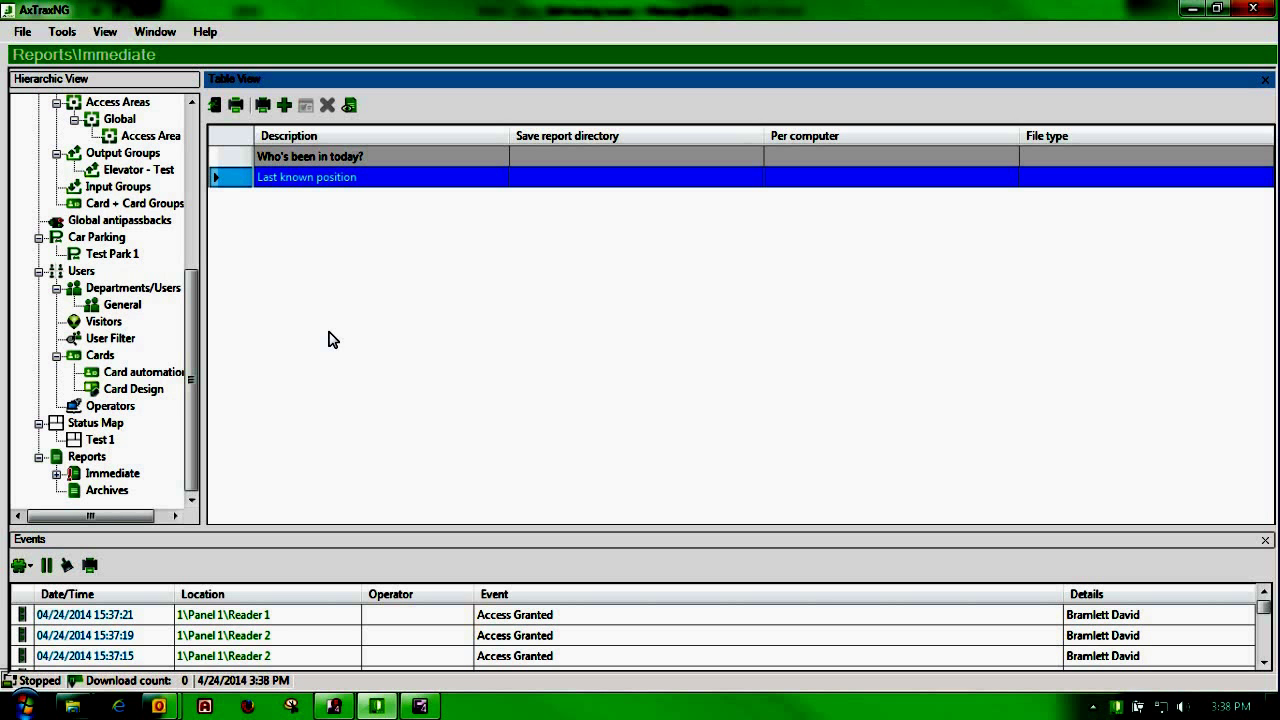
{"action": "left_click", "coordinate": [115, 492]}
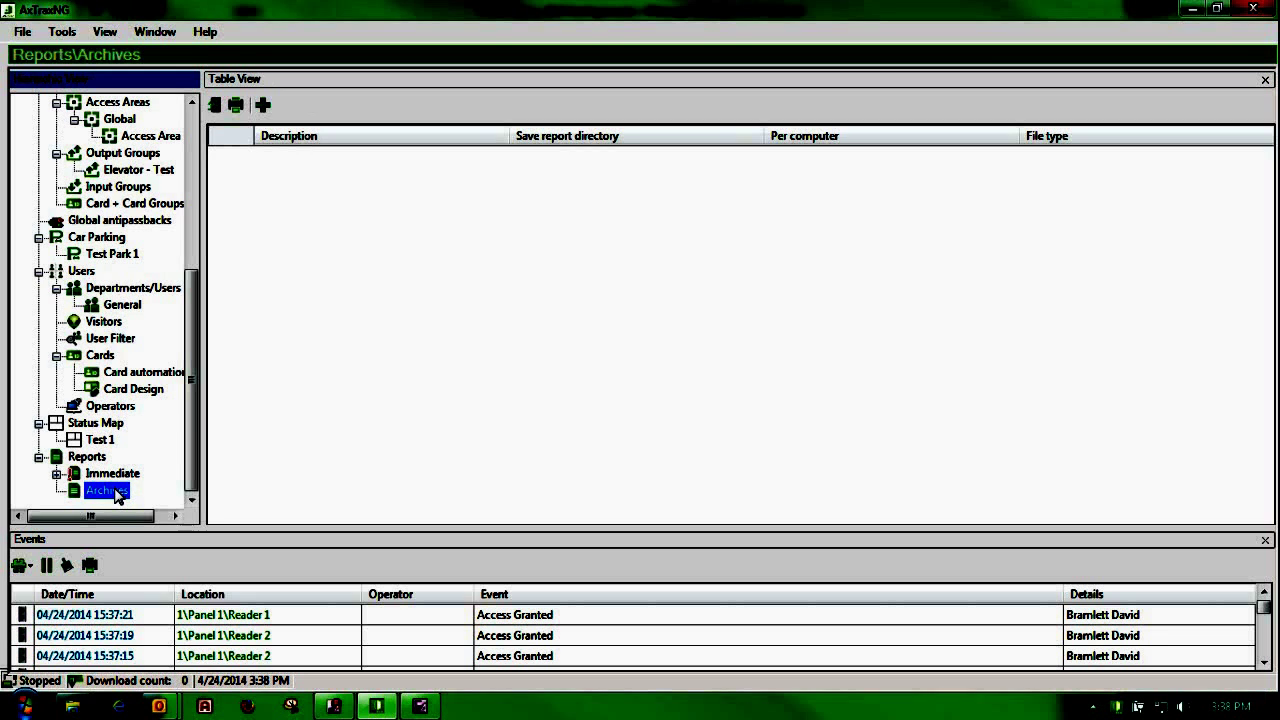
Step: Insert a new archived report, keeping Panels events report as the type and Attendance report chosen
{"action": "left_click", "coordinate": [263, 106]}
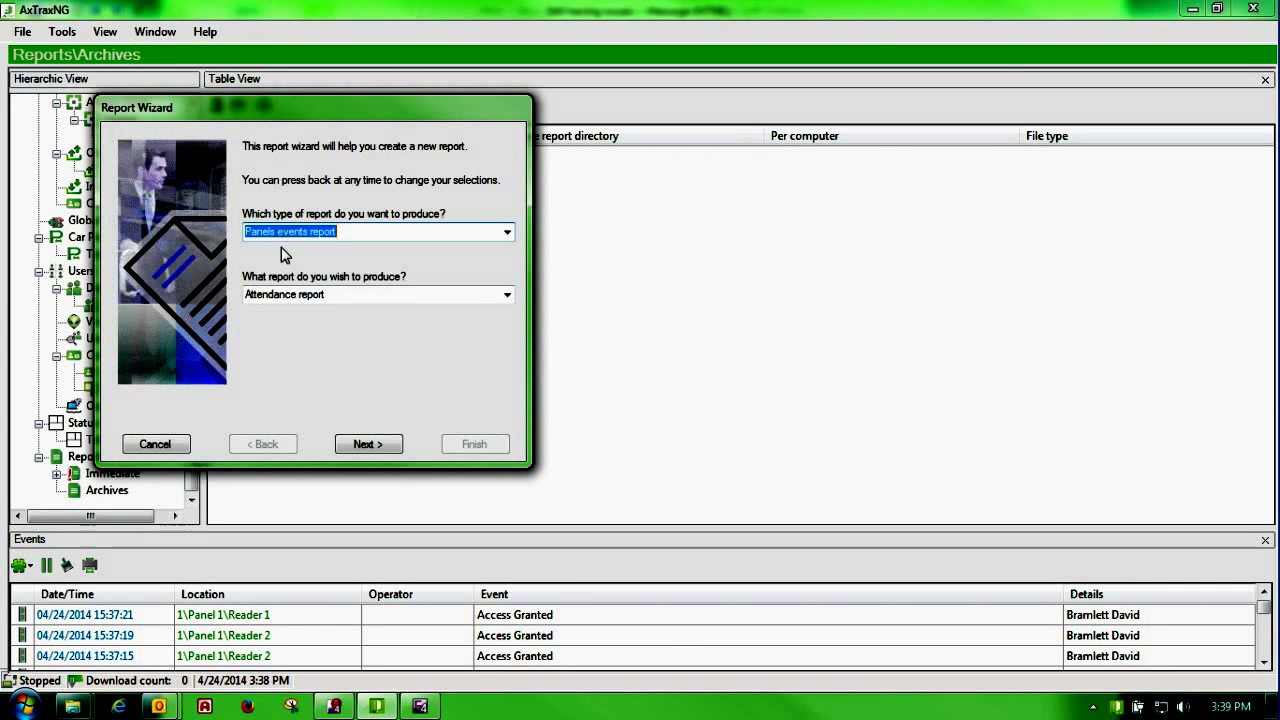
{"action": "left_click_drag", "start_coordinate": [302, 111], "coordinate": [464, 162]}
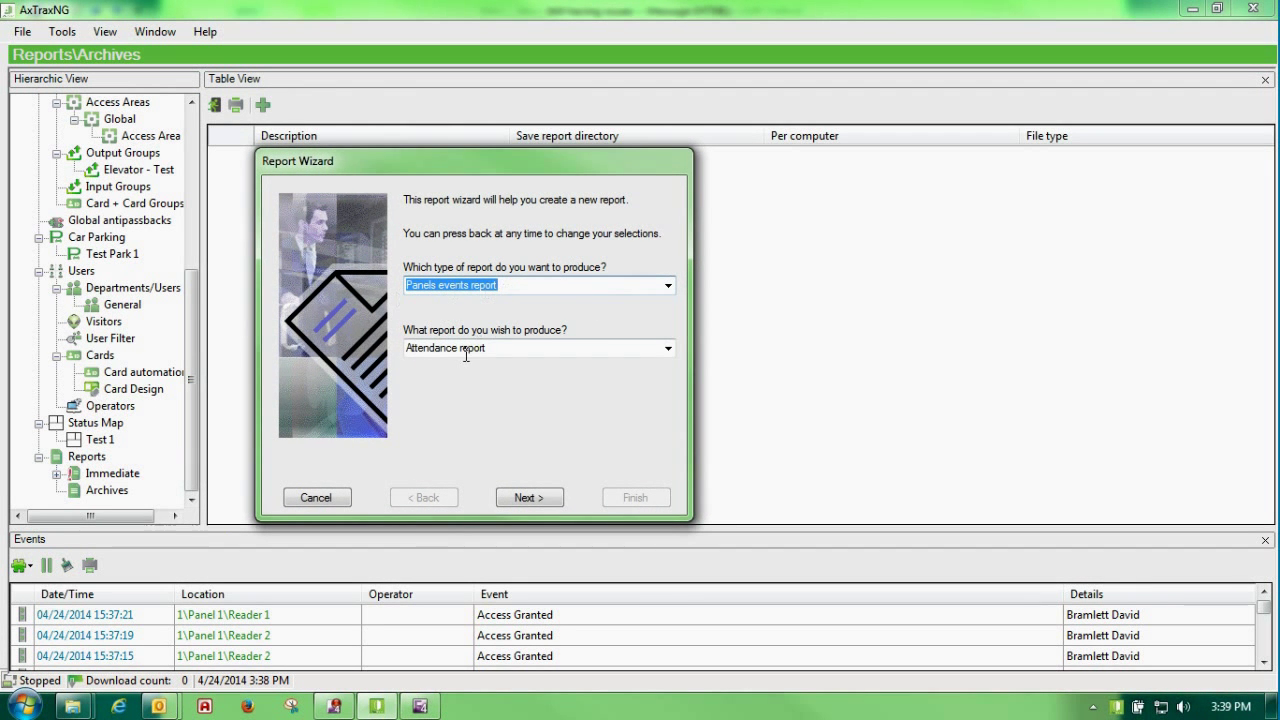
{"action": "left_click", "coordinate": [667, 350]}
{"action": "left_click", "coordinate": [666, 351]}
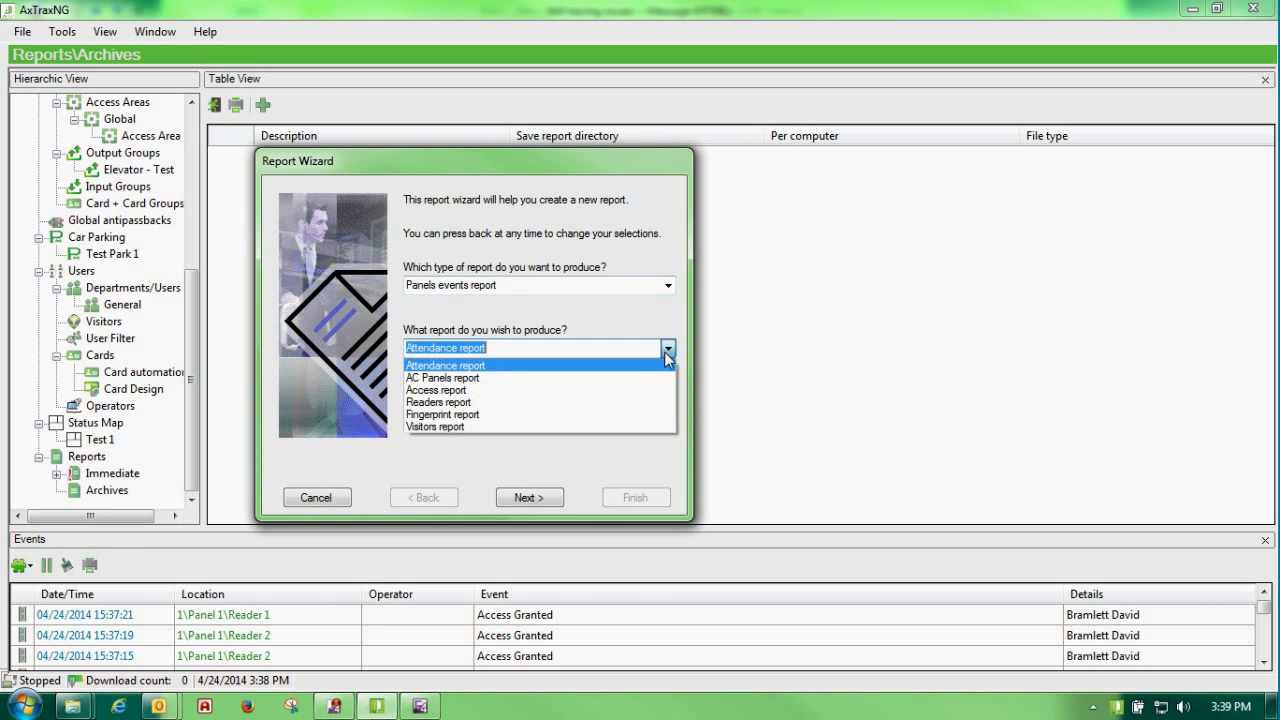
{"action": "left_click", "coordinate": [630, 366]}
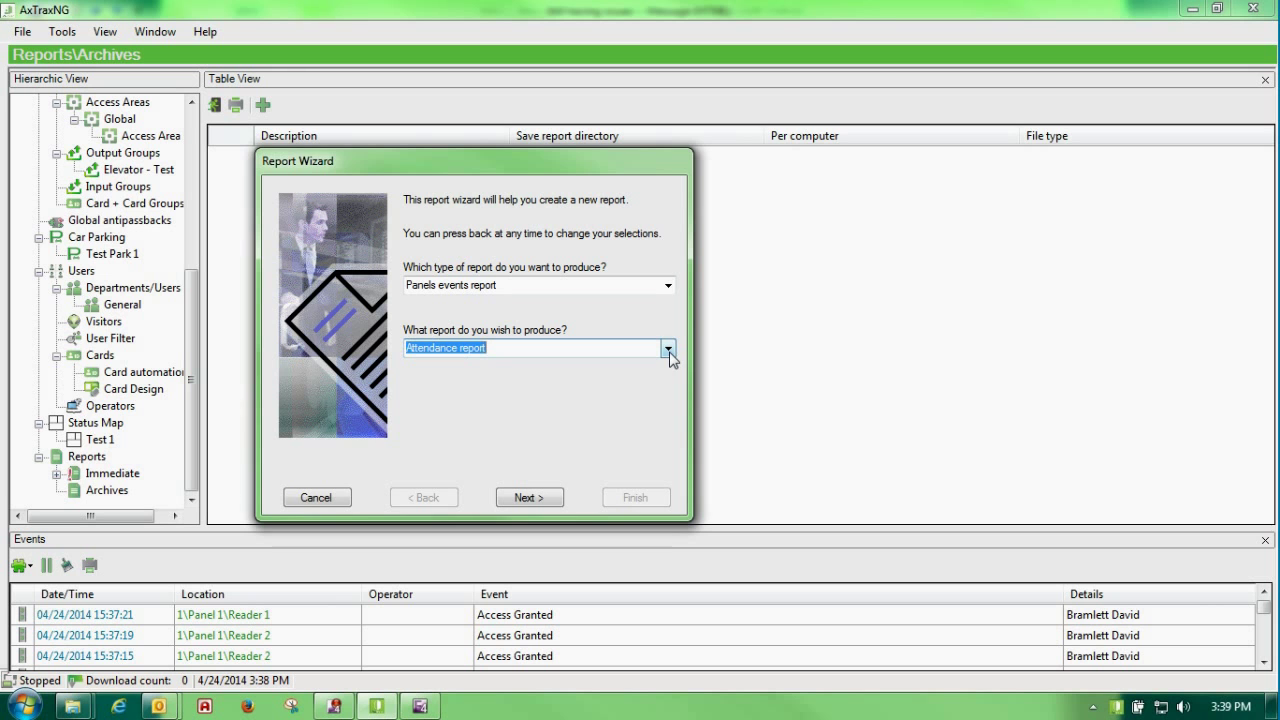
Step: Choose Access report as the report kind and add the one user to report on
{"action": "left_click", "coordinate": [667, 349]}
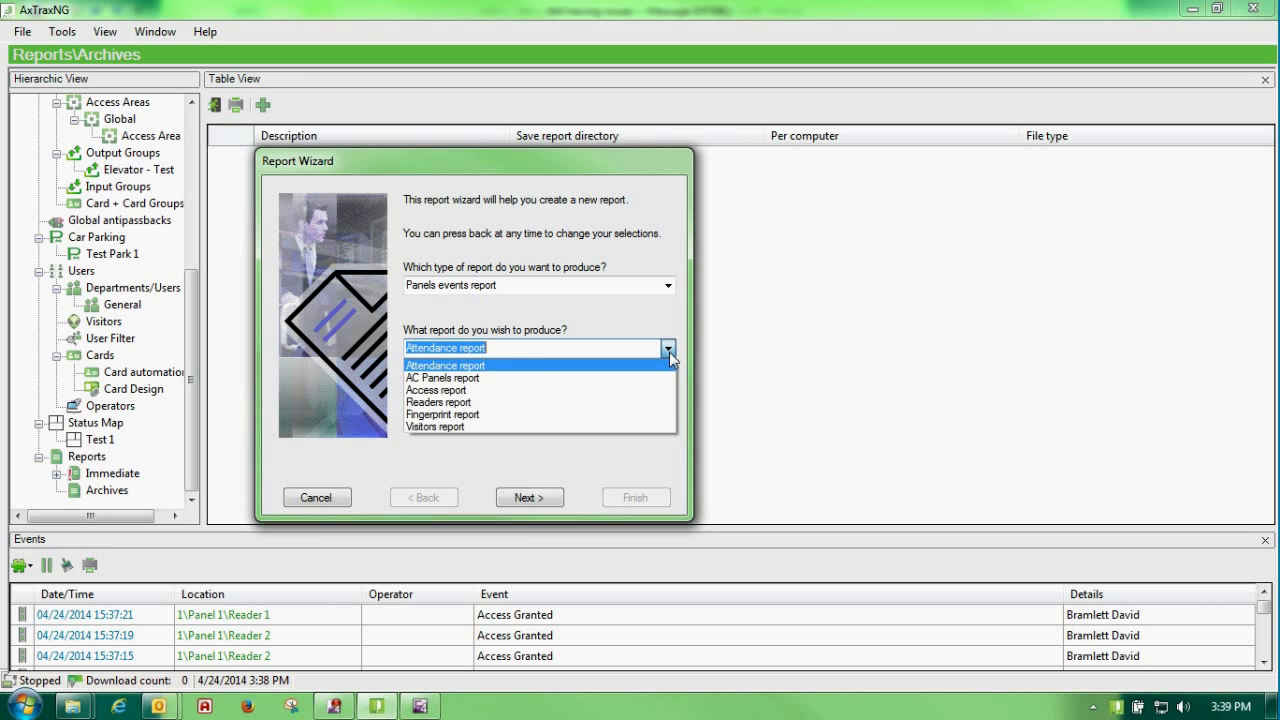
{"action": "left_click", "coordinate": [604, 390]}
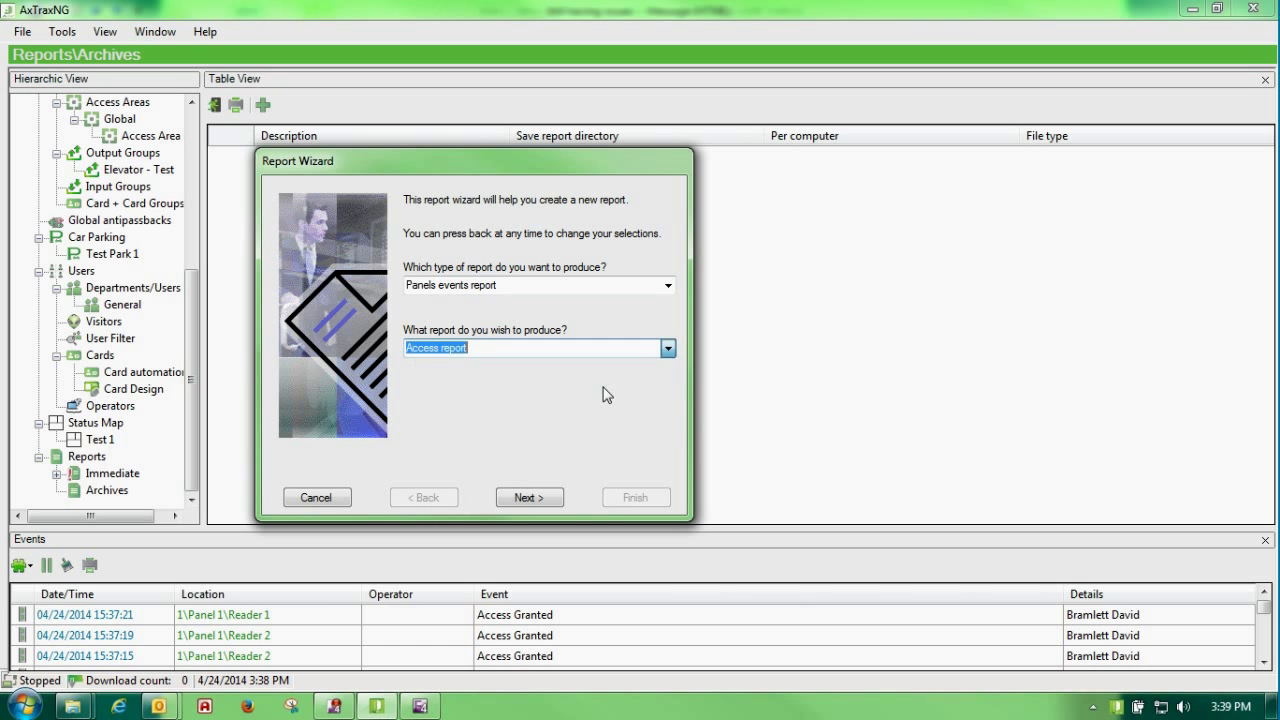
{"action": "left_click", "coordinate": [531, 505]}
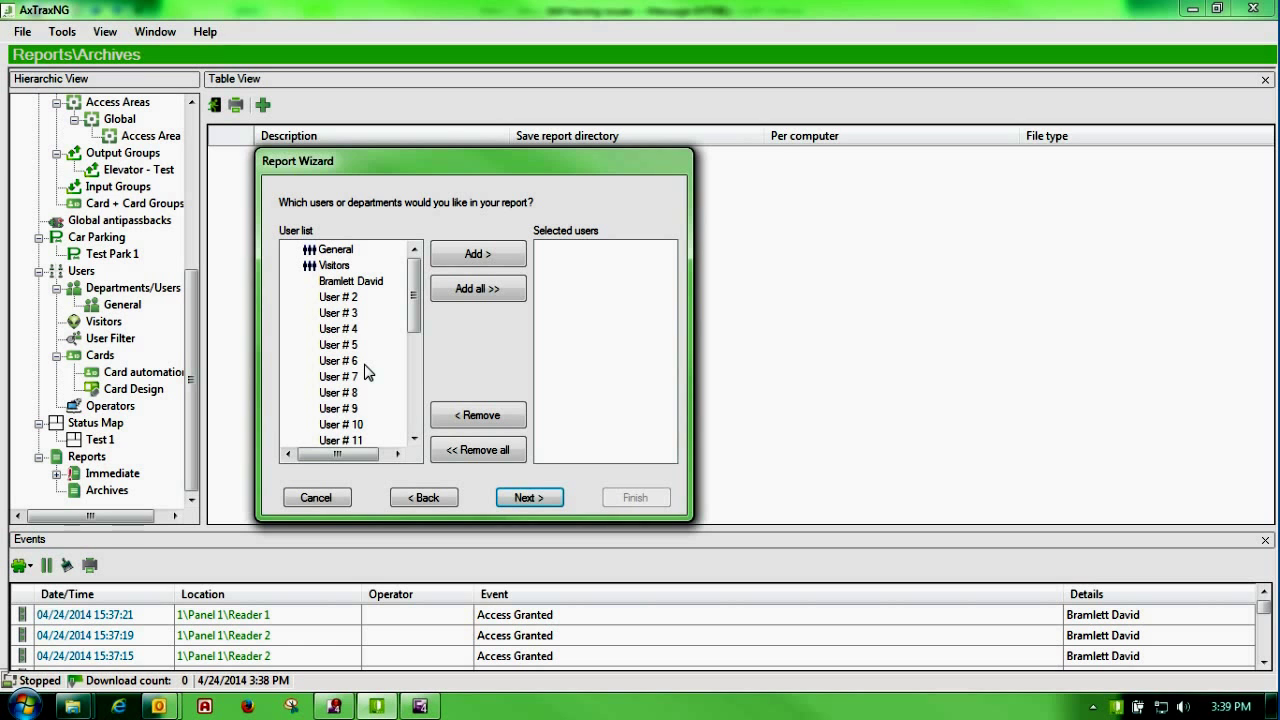
{"action": "mouse_move", "coordinate": [413, 281]}
{"action": "left_mouse_down"}
{"action": "mouse_move", "coordinate": [415, 400]}
{"action": "mouse_move", "coordinate": [416, 262]}
{"action": "left_mouse_up"}
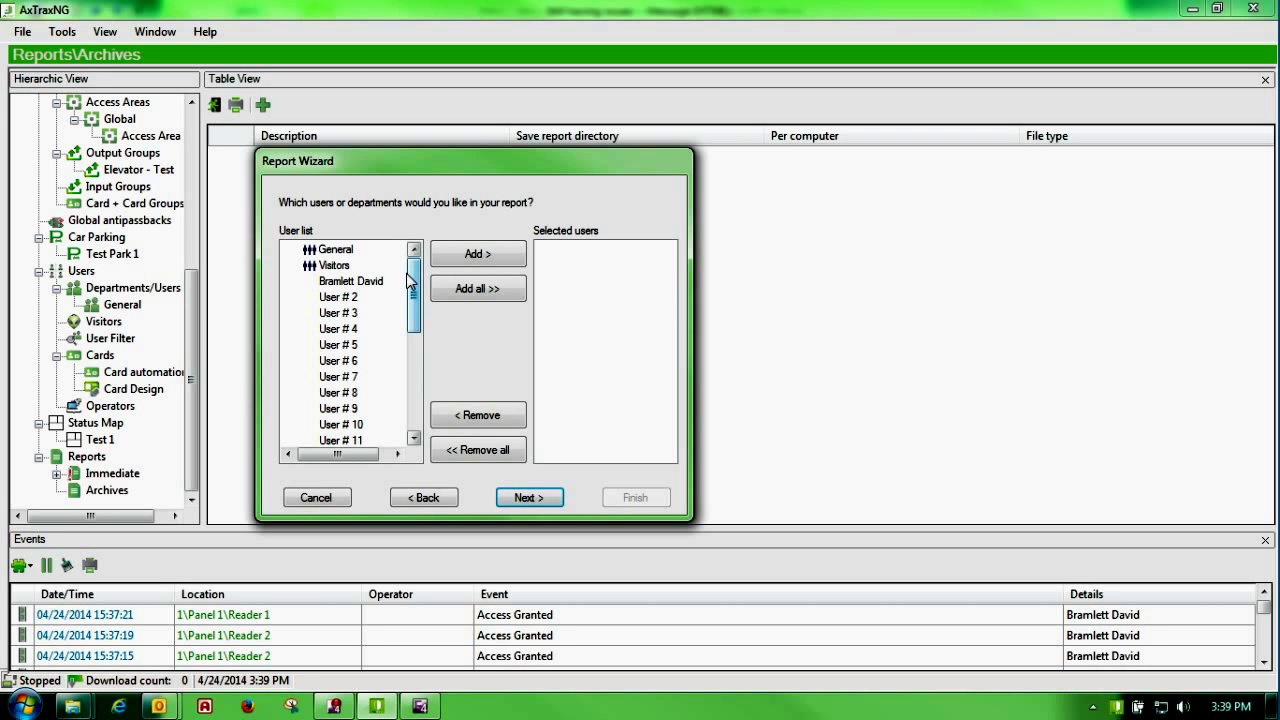
{"action": "left_click", "coordinate": [352, 282]}
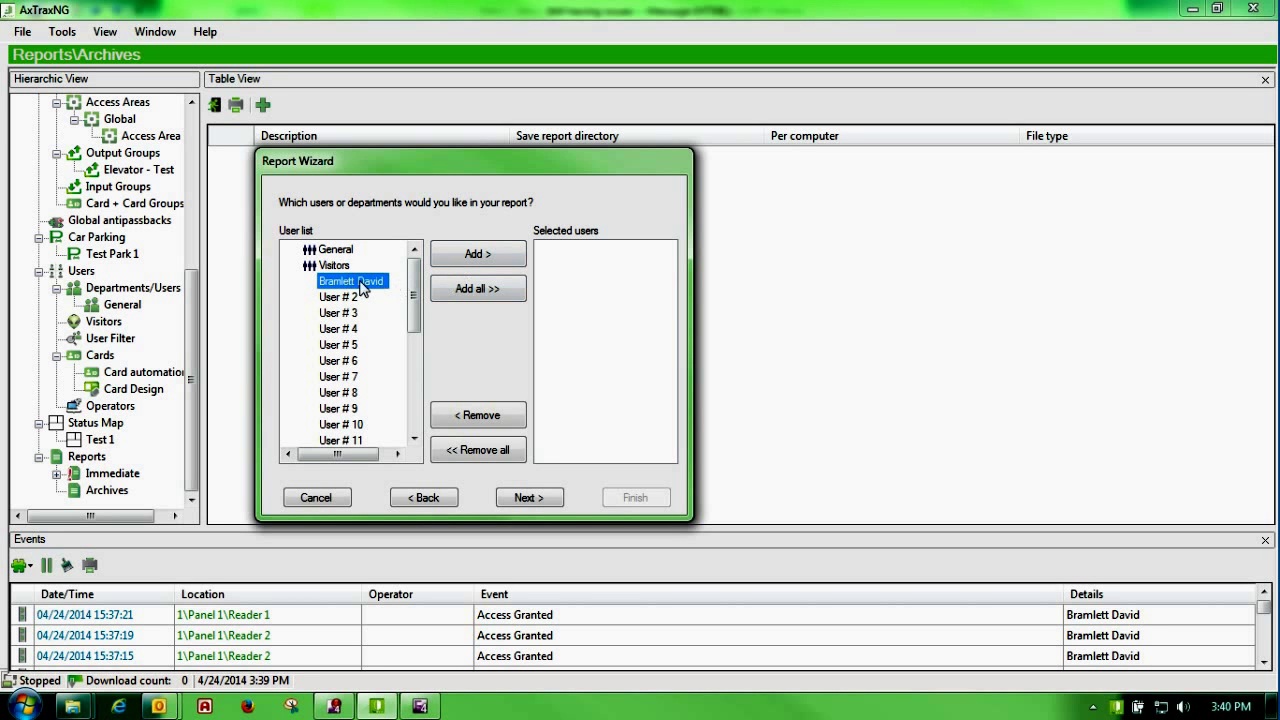
{"action": "left_click", "coordinate": [483, 256]}
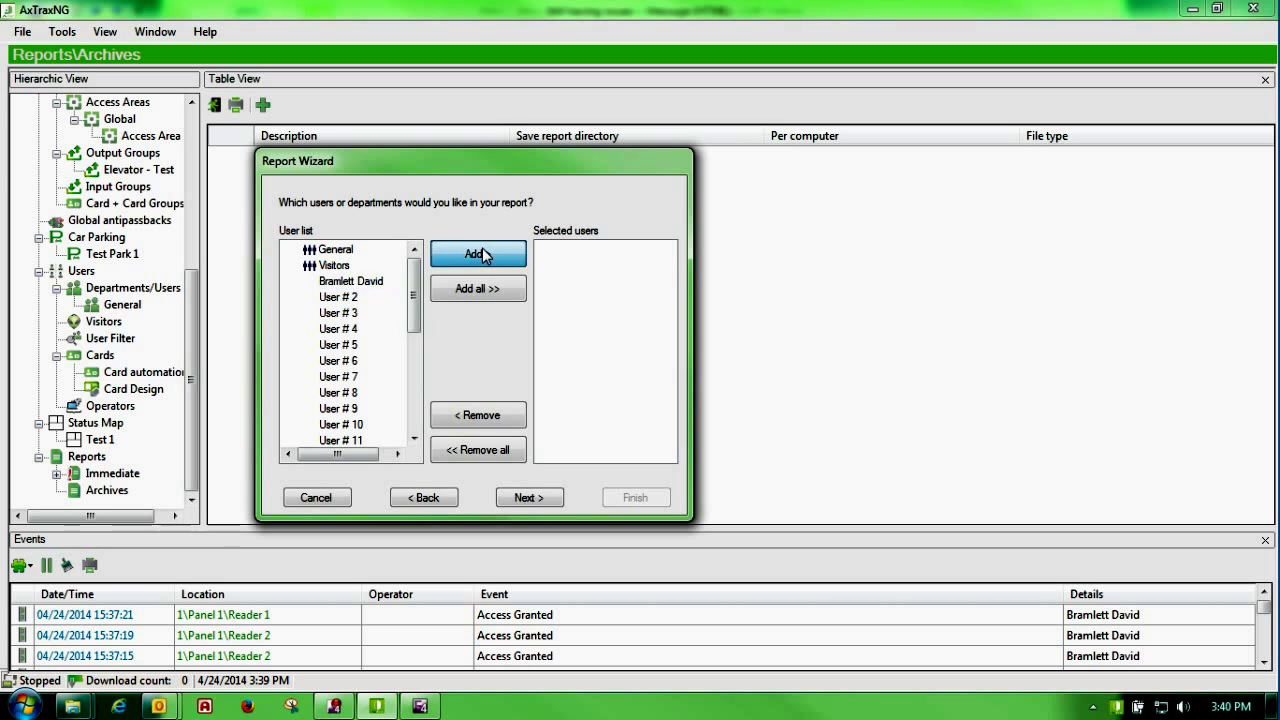
{"action": "left_click", "coordinate": [527, 498]}
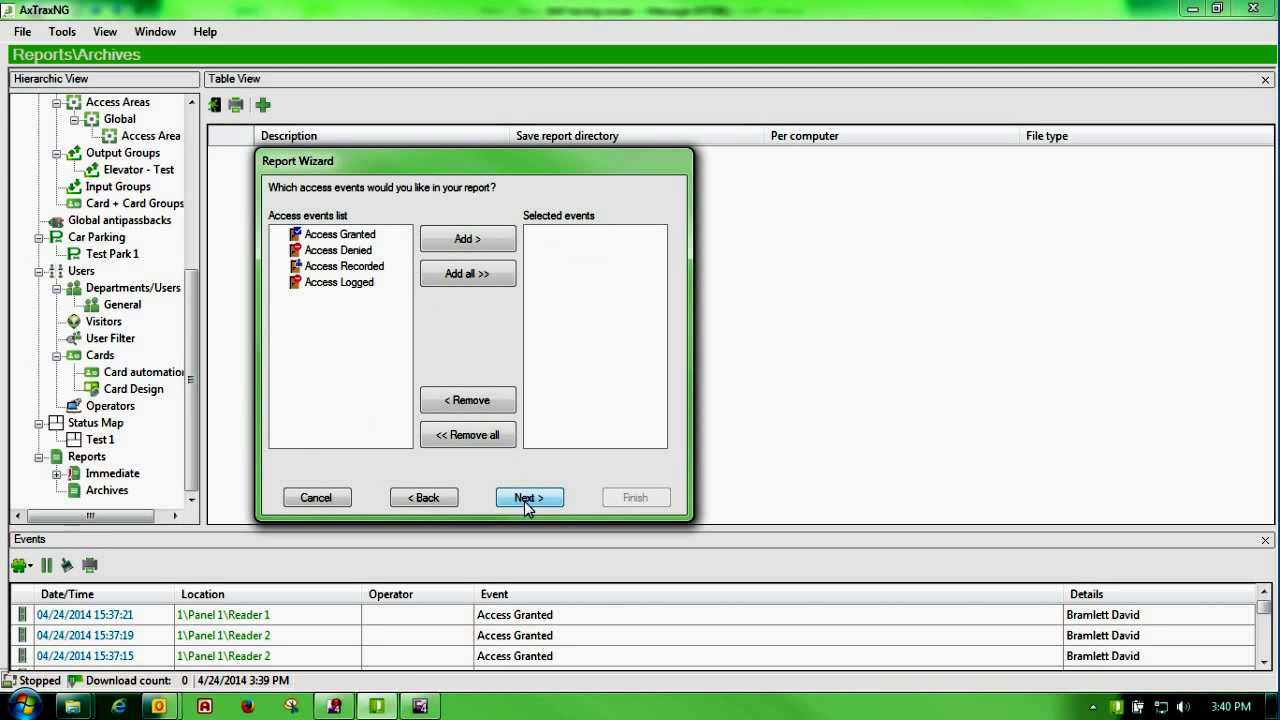
Step: Include Access Granted events, keep HTML format and the last 7 days, and finish
{"action": "left_click", "coordinate": [340, 234]}
{"action": "left_click", "coordinate": [456, 244]}
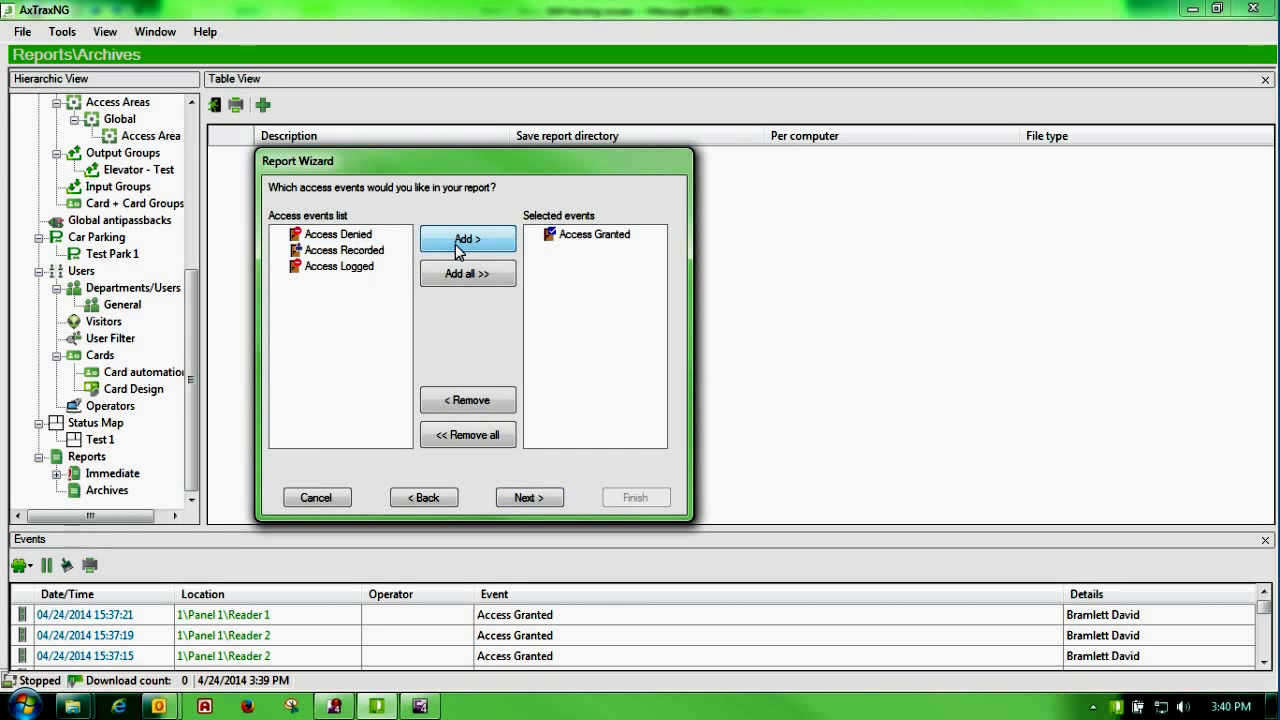
{"action": "left_click", "coordinate": [527, 498]}
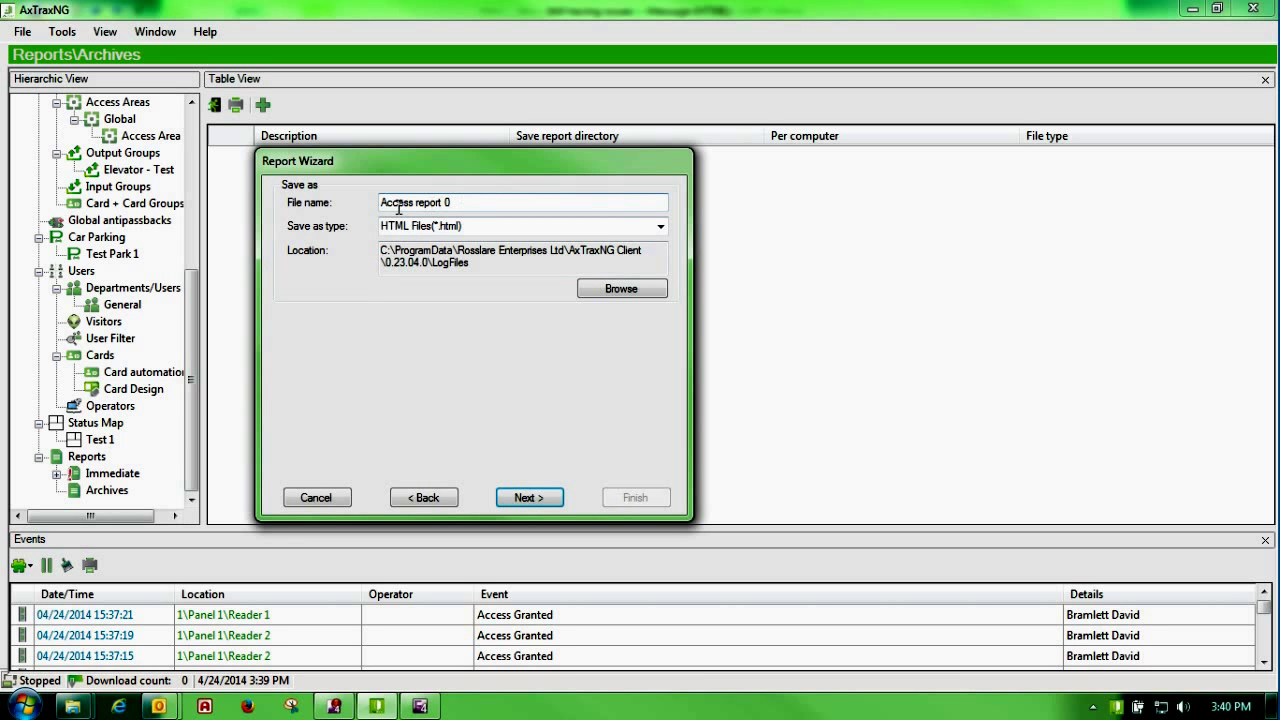
{"action": "left_click", "coordinate": [660, 226]}
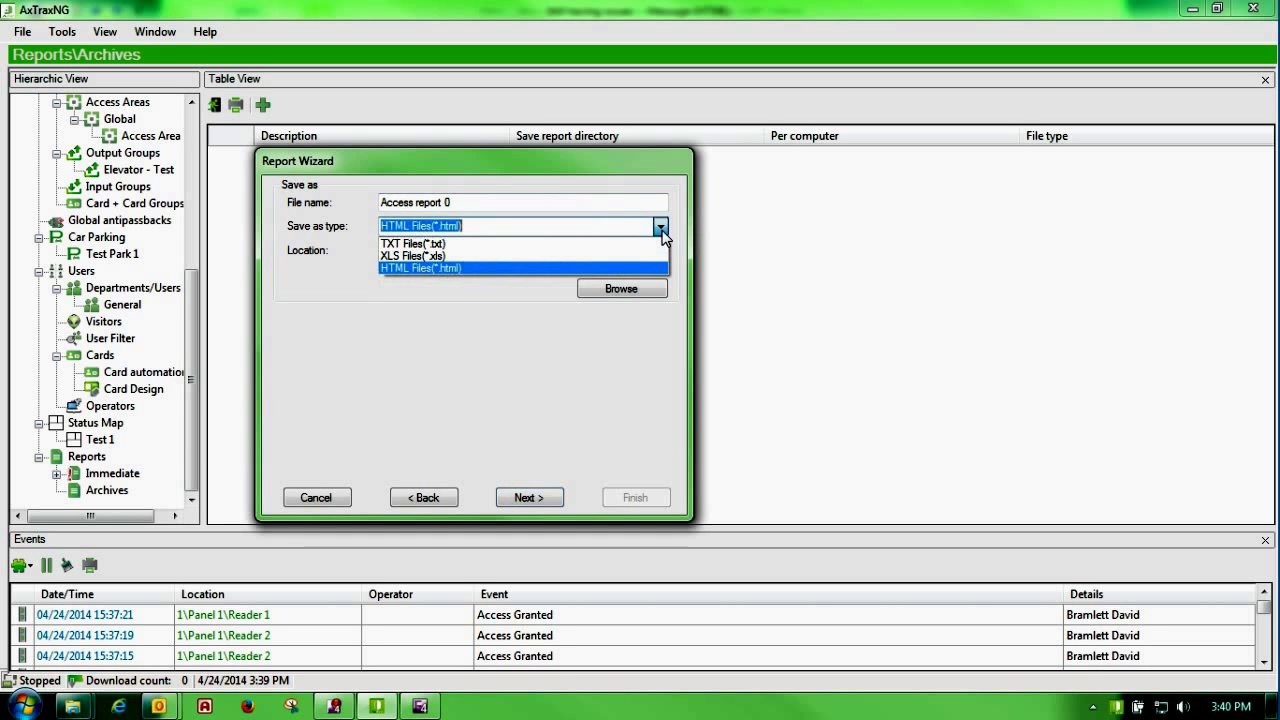
{"action": "left_click", "coordinate": [650, 268]}
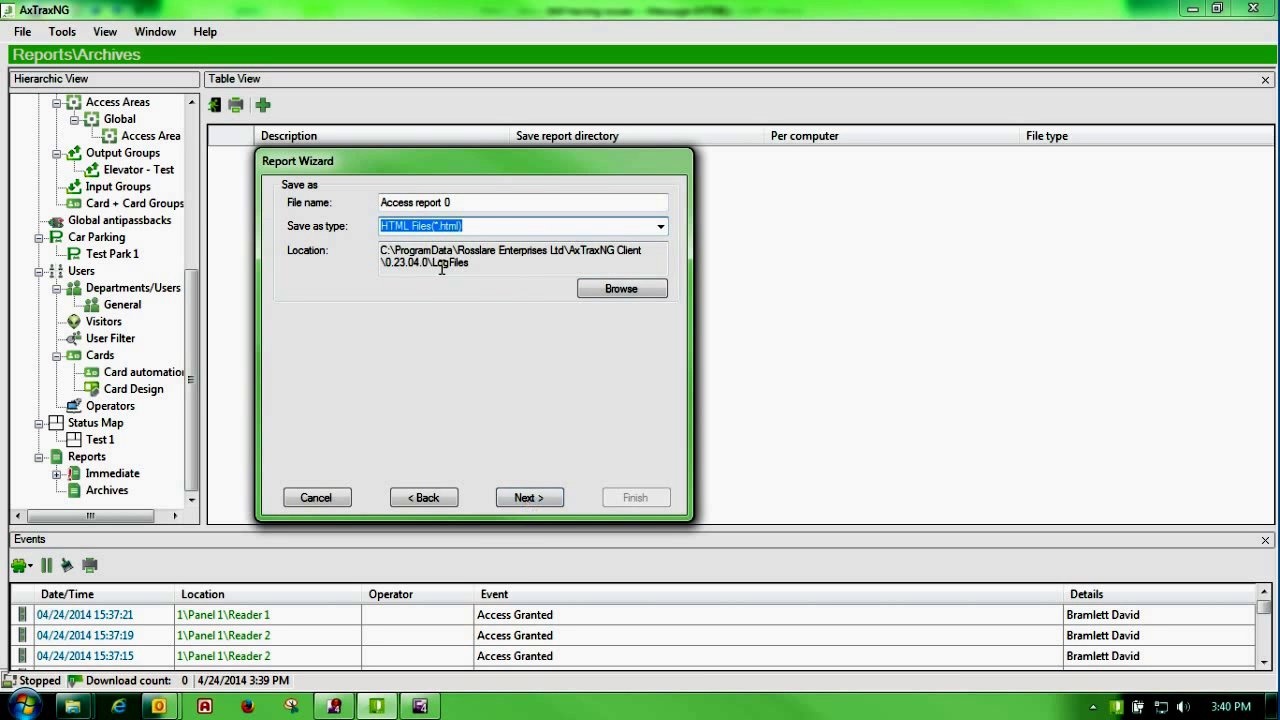
{"action": "left_click", "coordinate": [516, 498]}
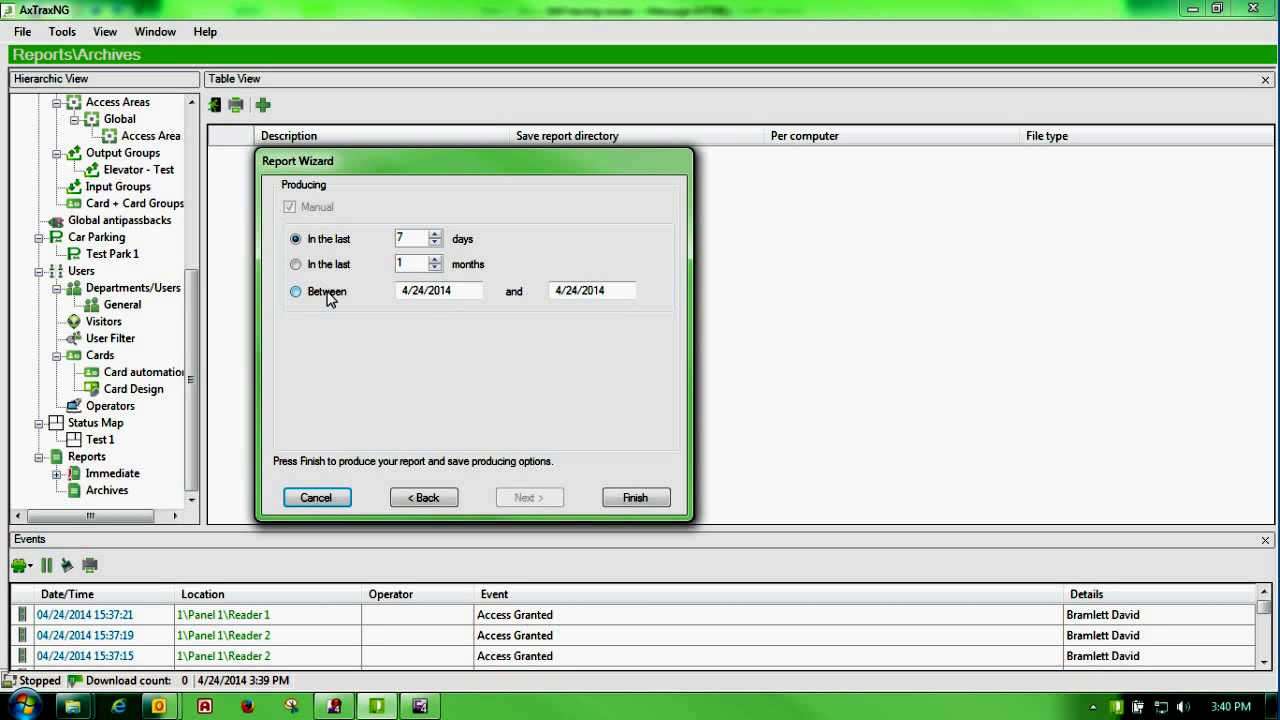
{"action": "left_click", "coordinate": [632, 499]}
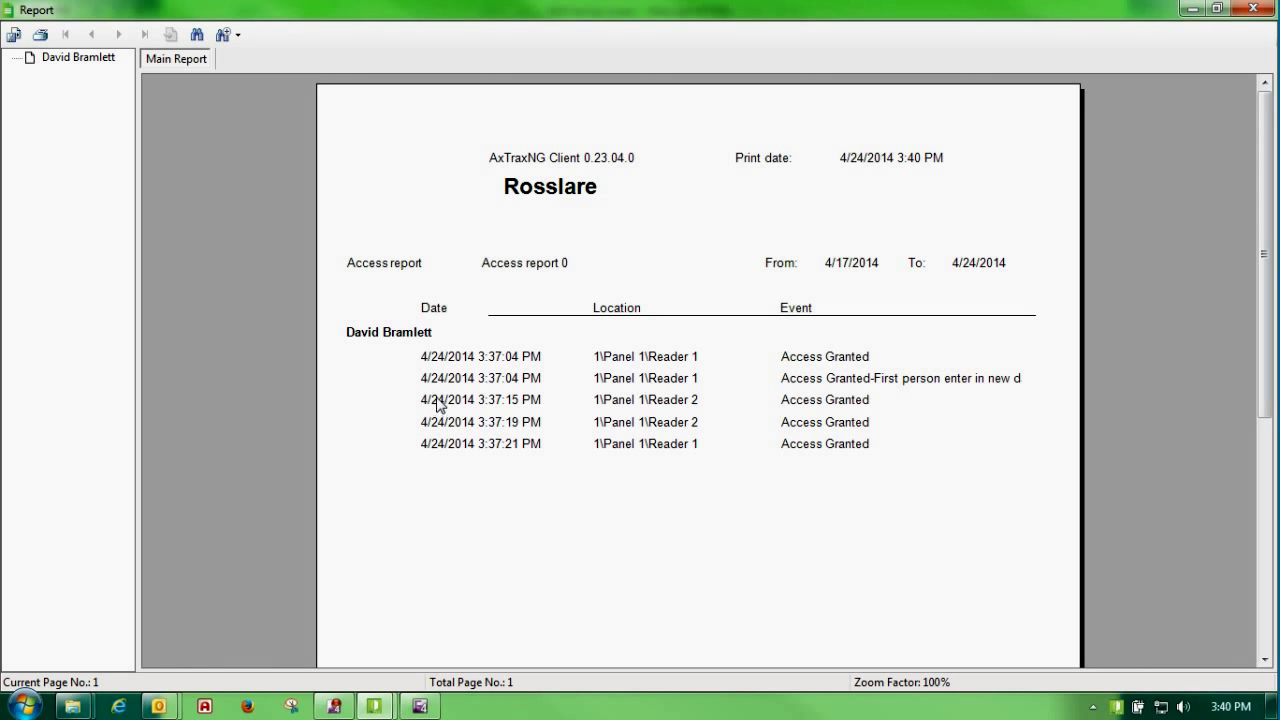
Step: Close Access report 0 after reviewing its five Access Granted events
{"action": "left_click", "coordinate": [1252, 9]}
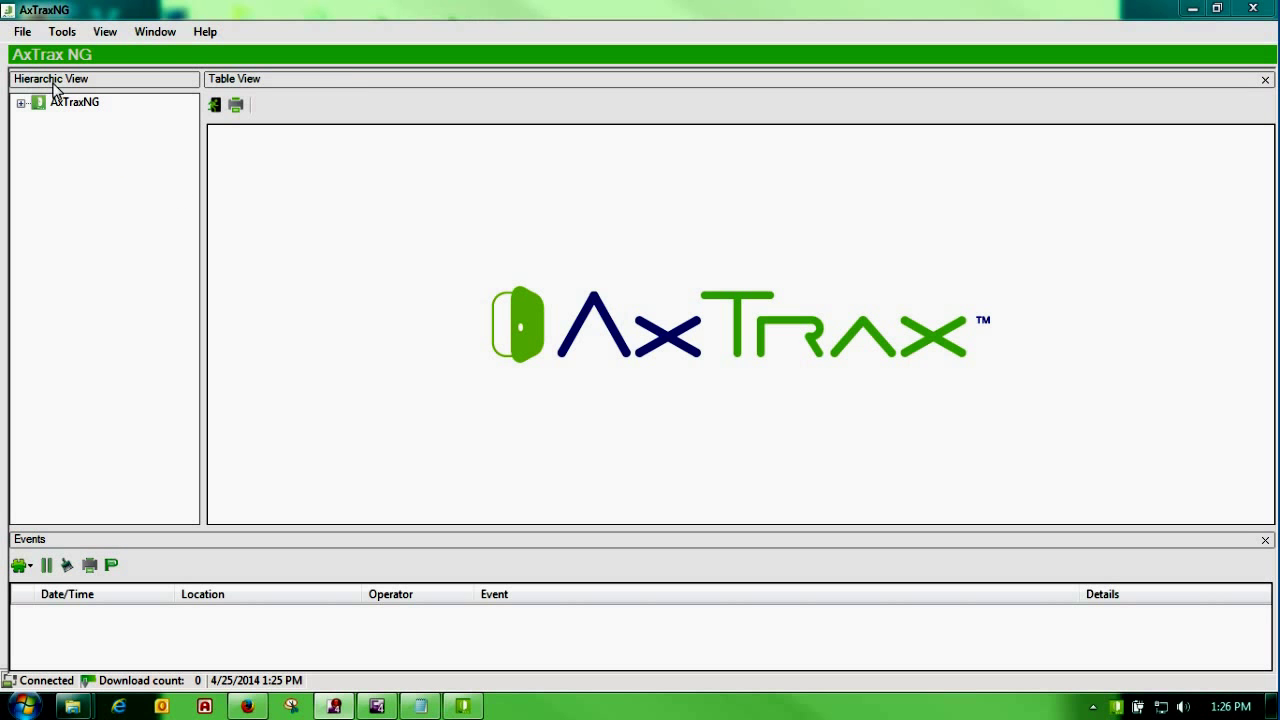
Step: Back up the database to the Desktop folder and accept the application closing
{"action": "left_click", "coordinate": [62, 31]}
{"action": "left_click", "coordinate": [90, 47]}
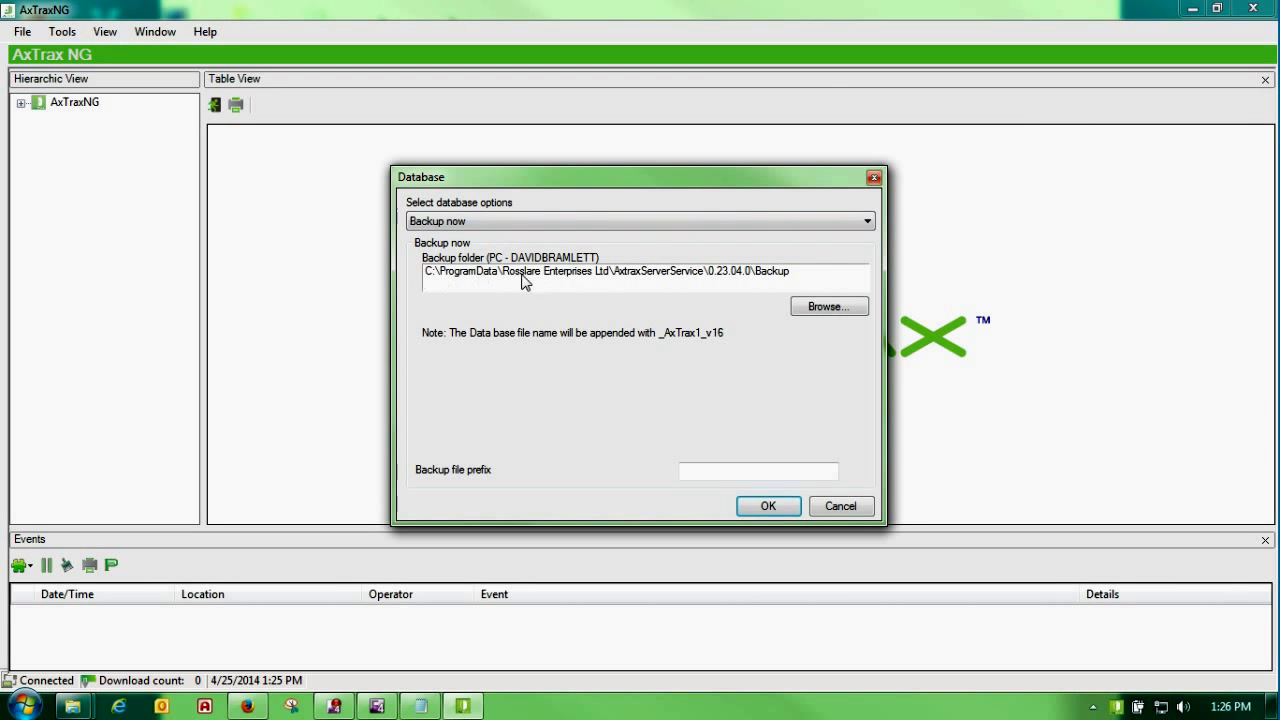
{"action": "left_click", "coordinate": [820, 308]}
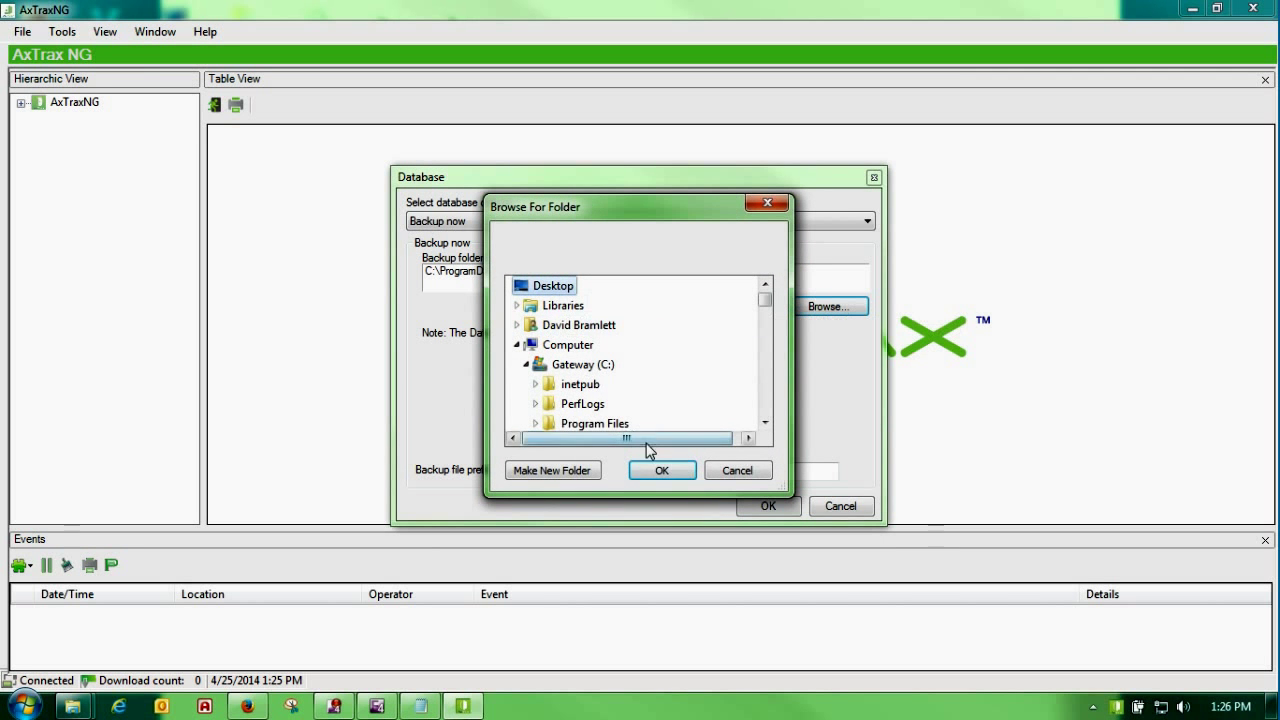
{"action": "left_click", "coordinate": [655, 470]}
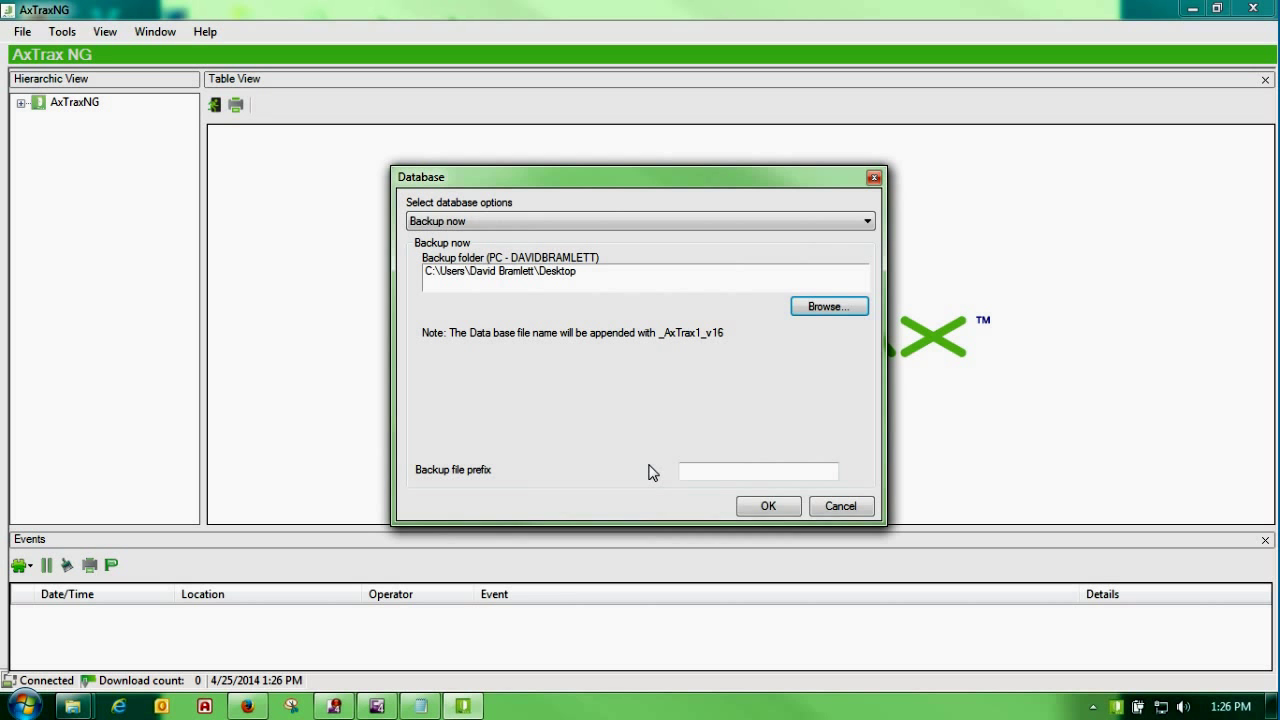
{"action": "left_click", "coordinate": [742, 506]}
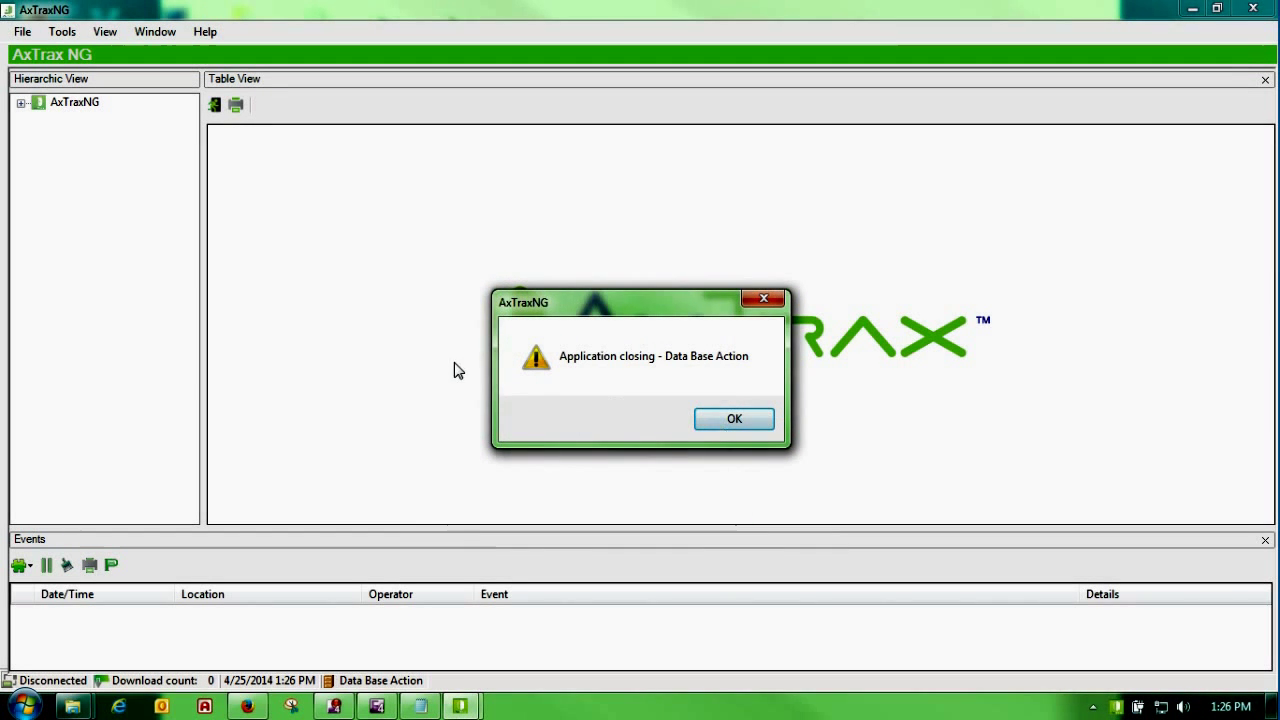
{"action": "left_click", "coordinate": [736, 421]}
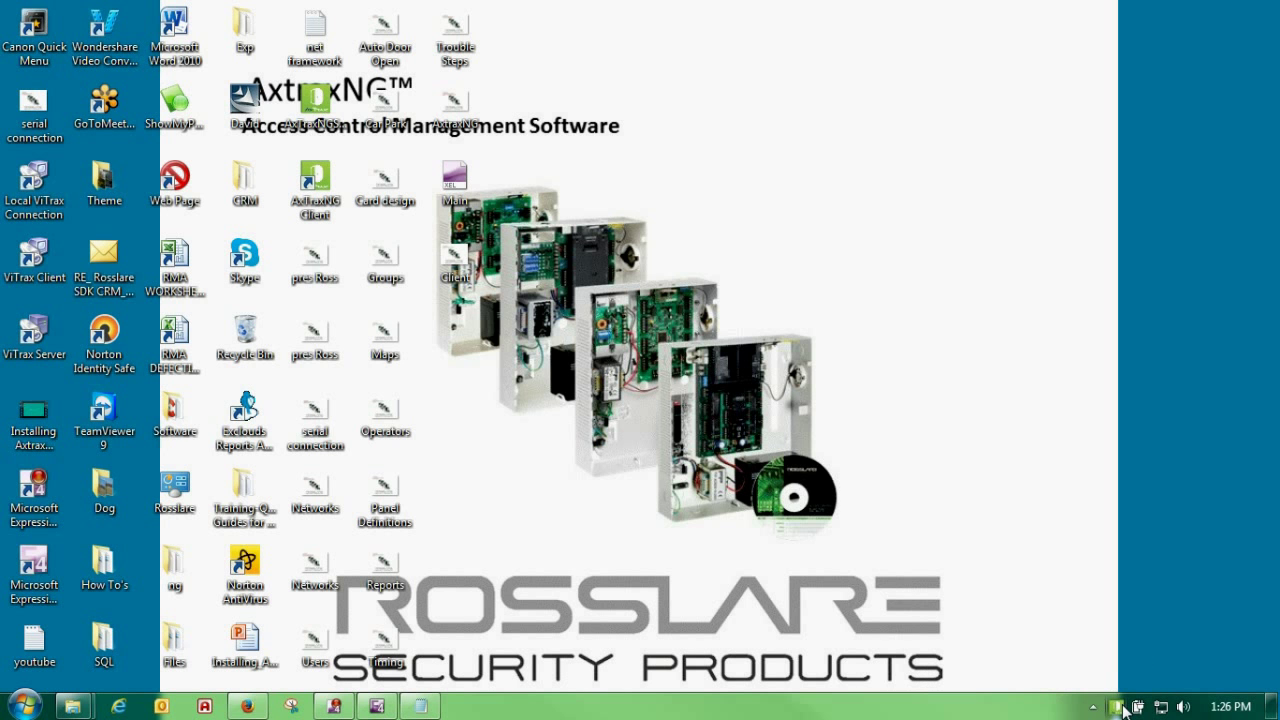
{"action": "double_click", "coordinate": [1118, 707]}
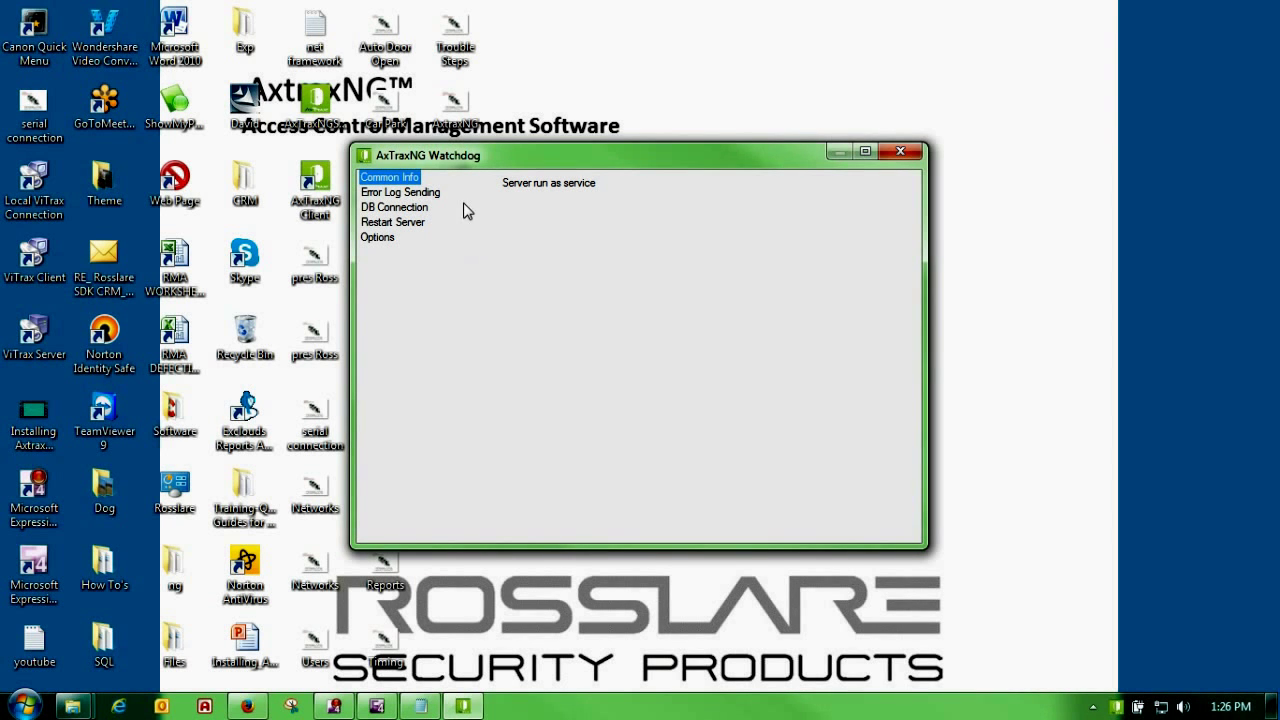
{"action": "left_click_drag", "start_coordinate": [483, 160], "coordinate": [639, 161]}
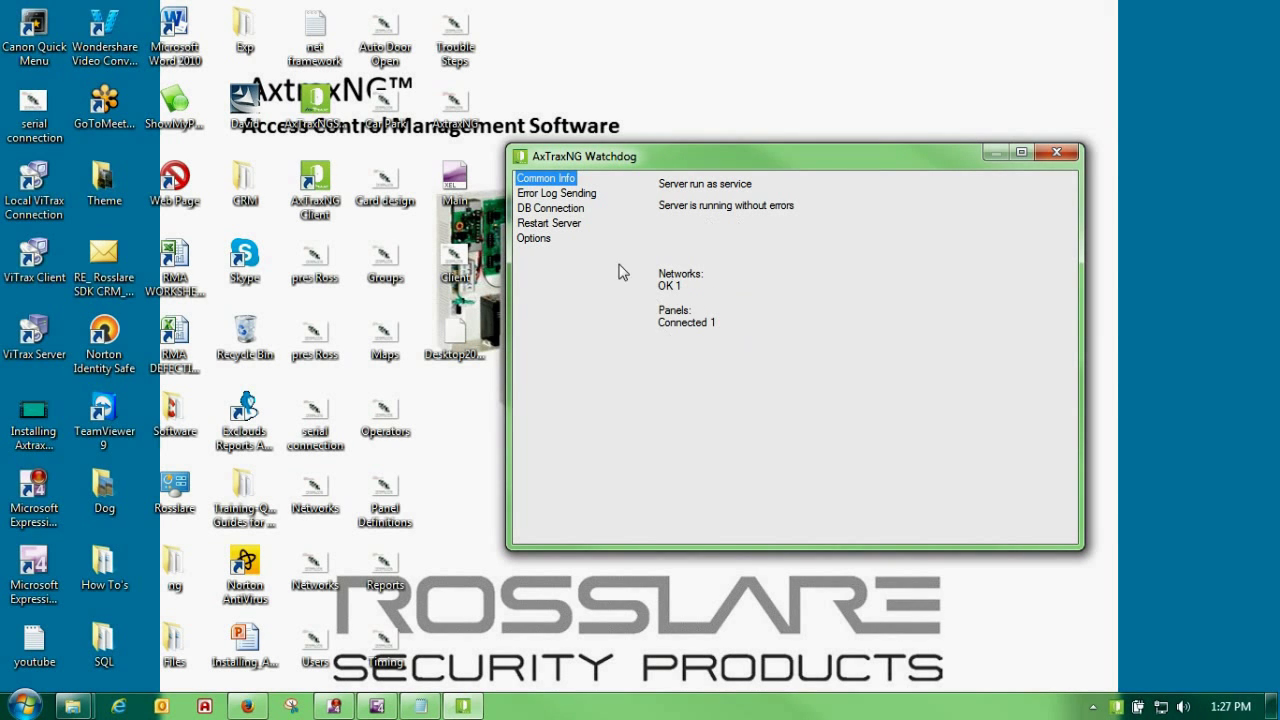
{"action": "left_click", "coordinate": [1056, 152]}
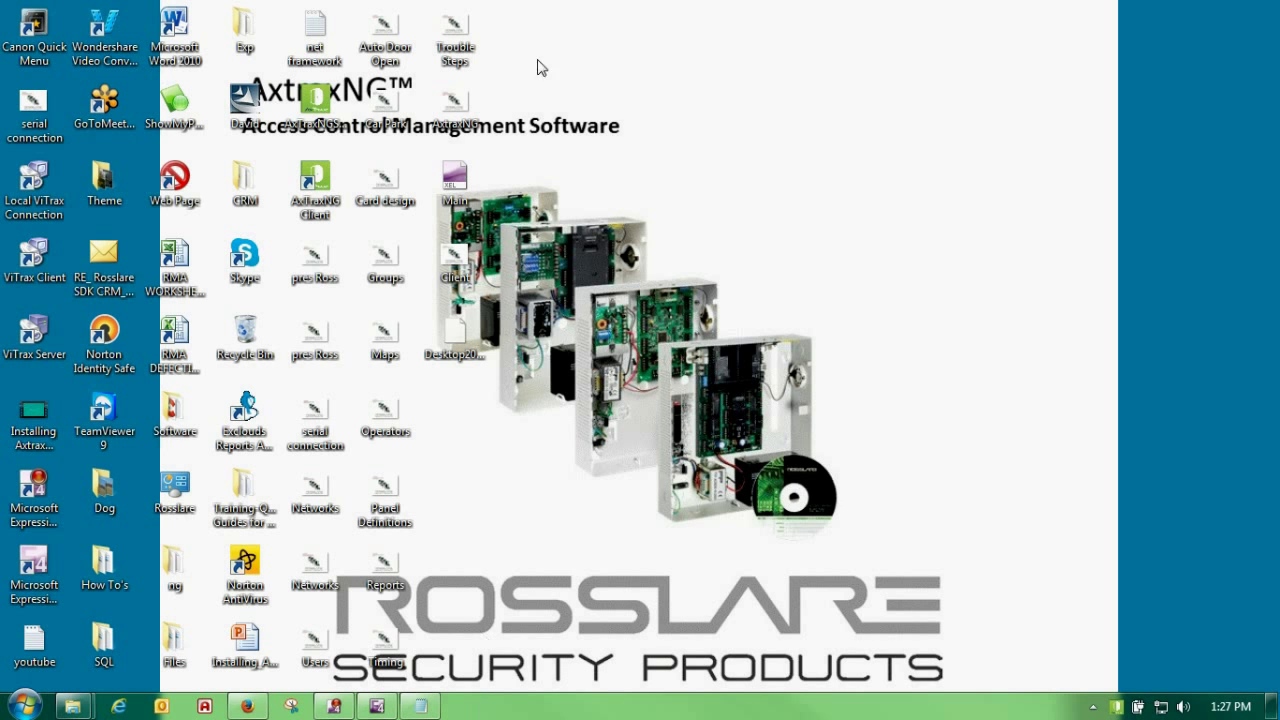
{"action": "right_click", "coordinate": [500, 709]}
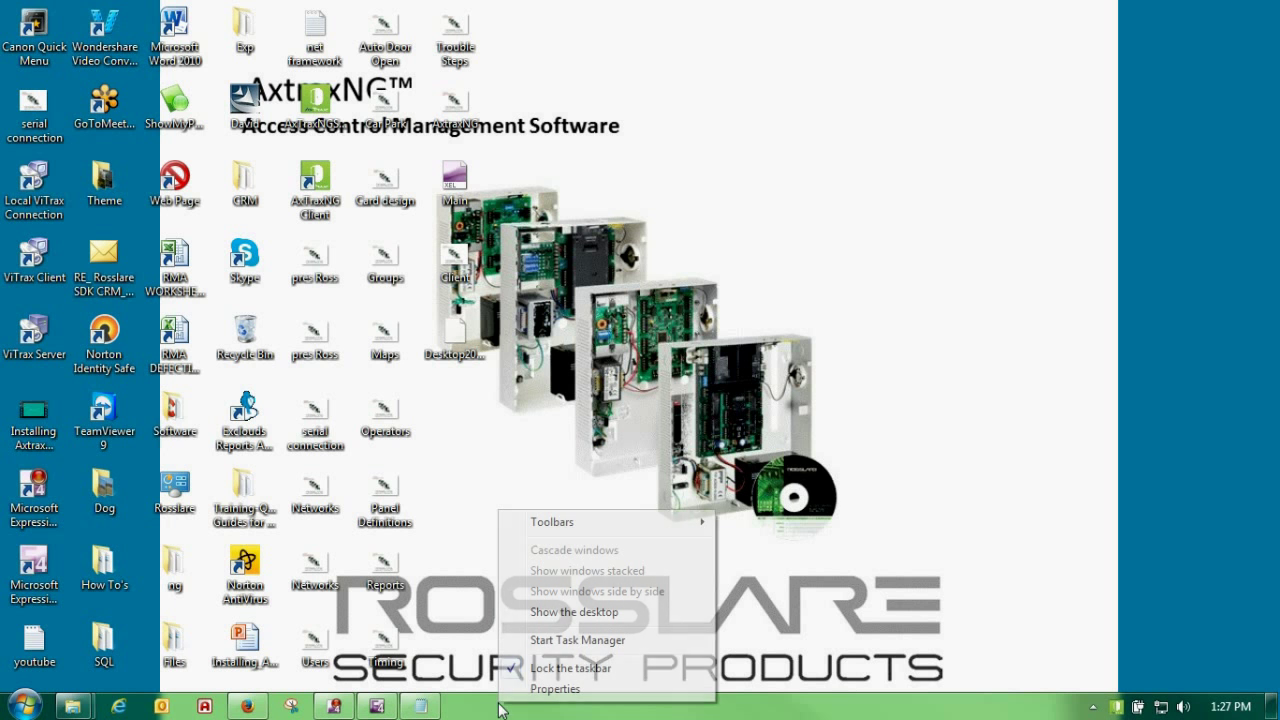
{"action": "left_click", "coordinate": [532, 641]}
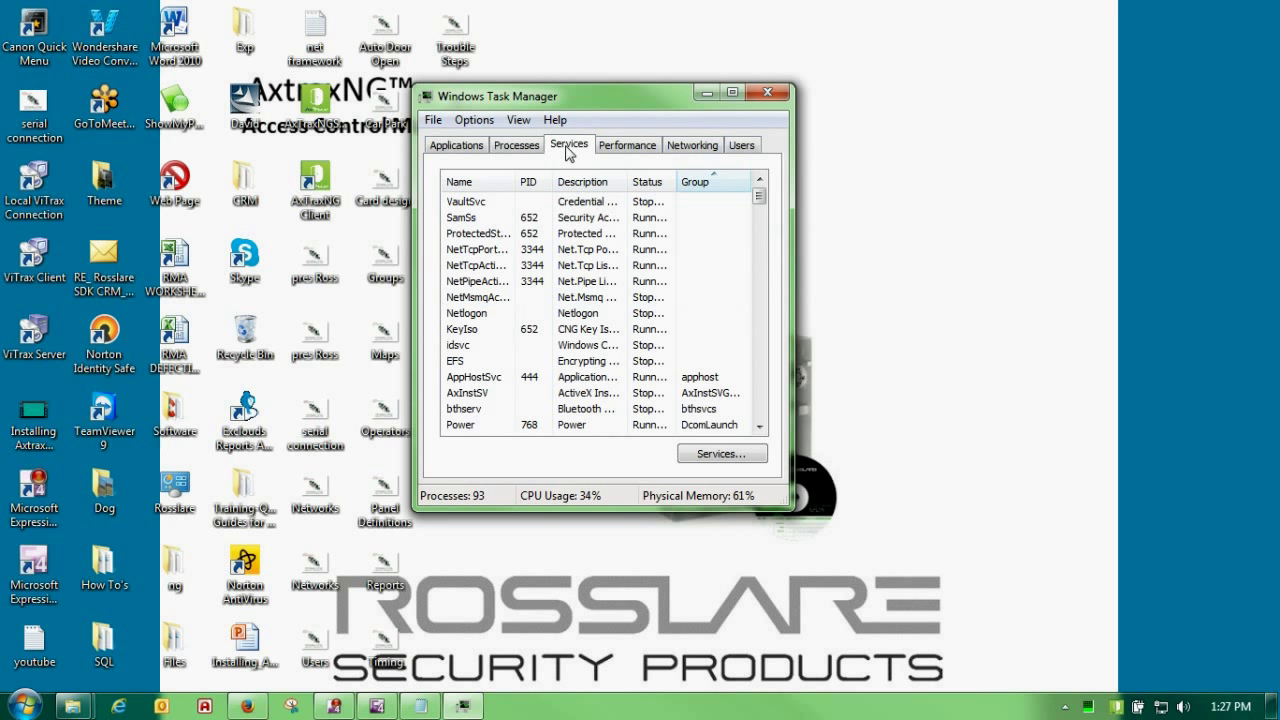
{"action": "left_click", "coordinate": [705, 455]}
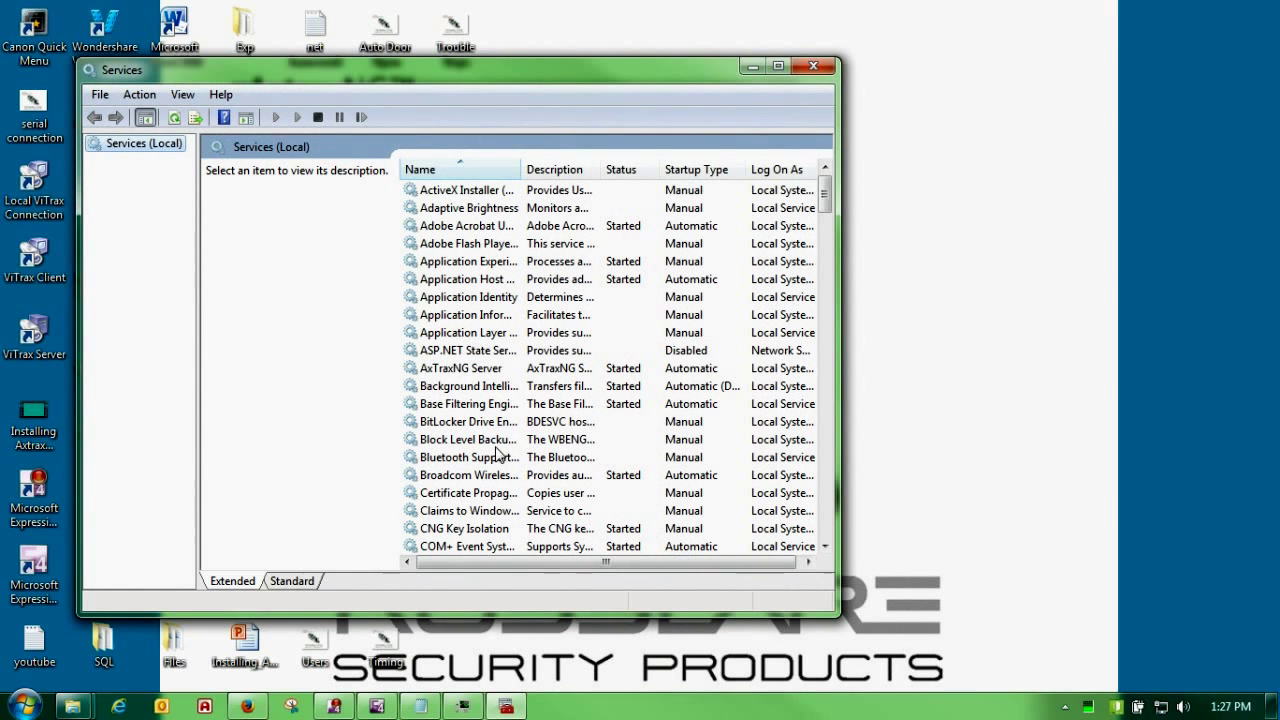
{"action": "left_click", "coordinate": [456, 422]}
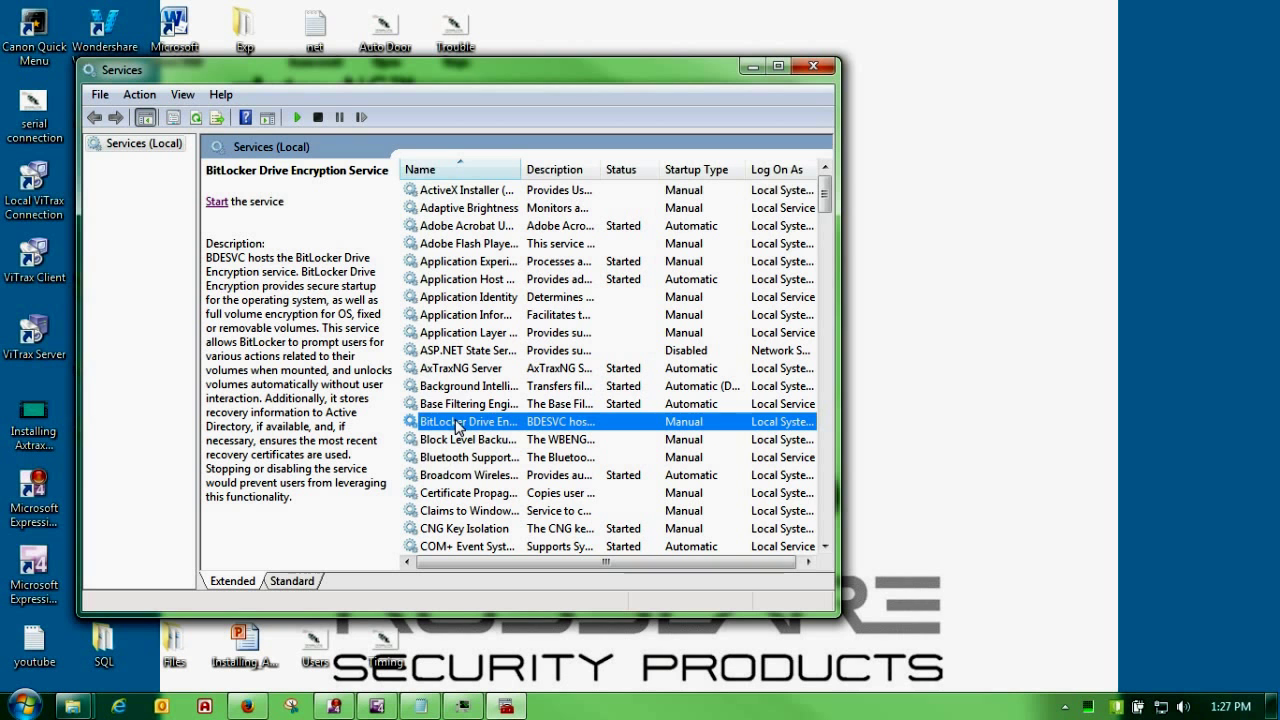
{"action": "key", "text": "s"}
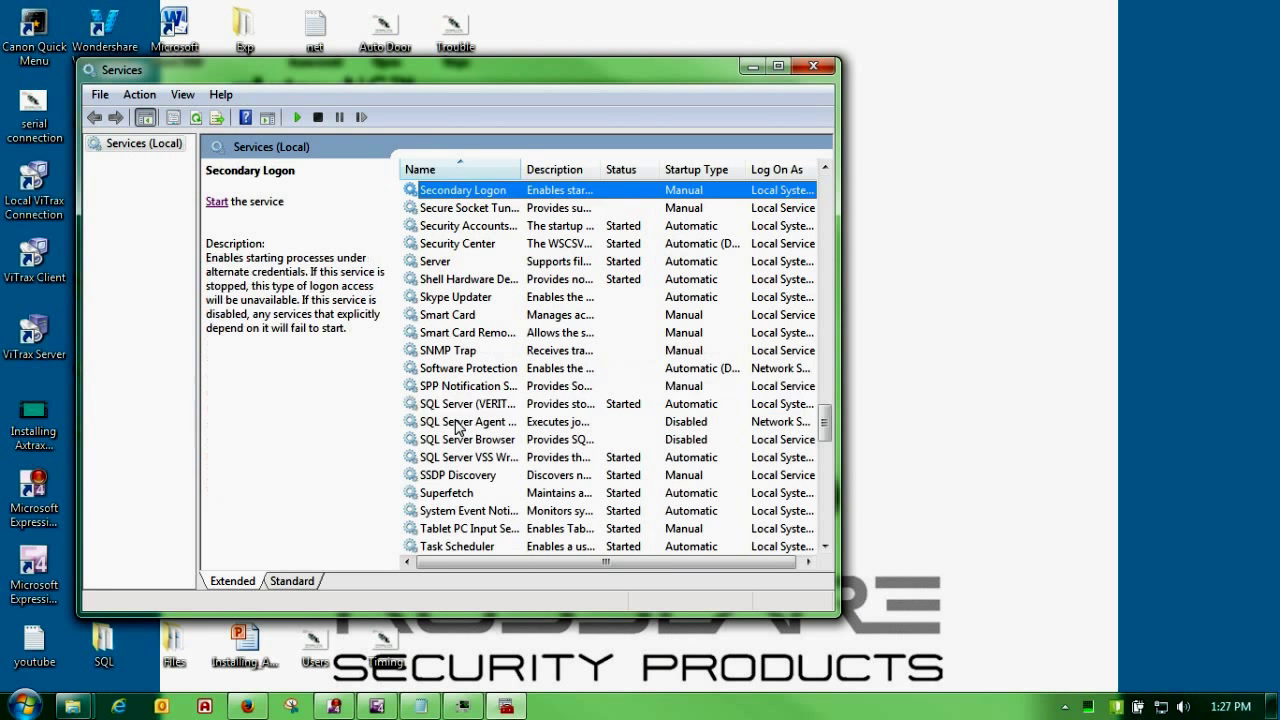
{"action": "key", "text": "q"}
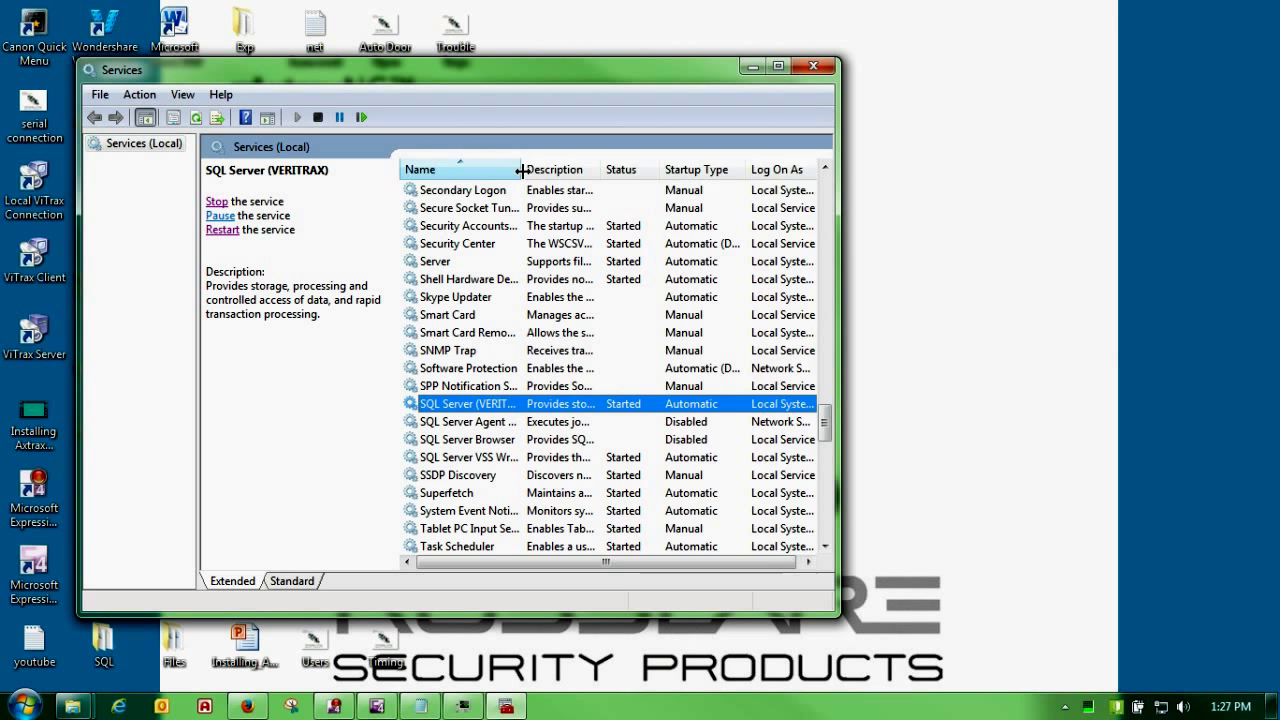
{"action": "left_click_drag", "start_coordinate": [522, 171], "coordinate": [574, 171]}
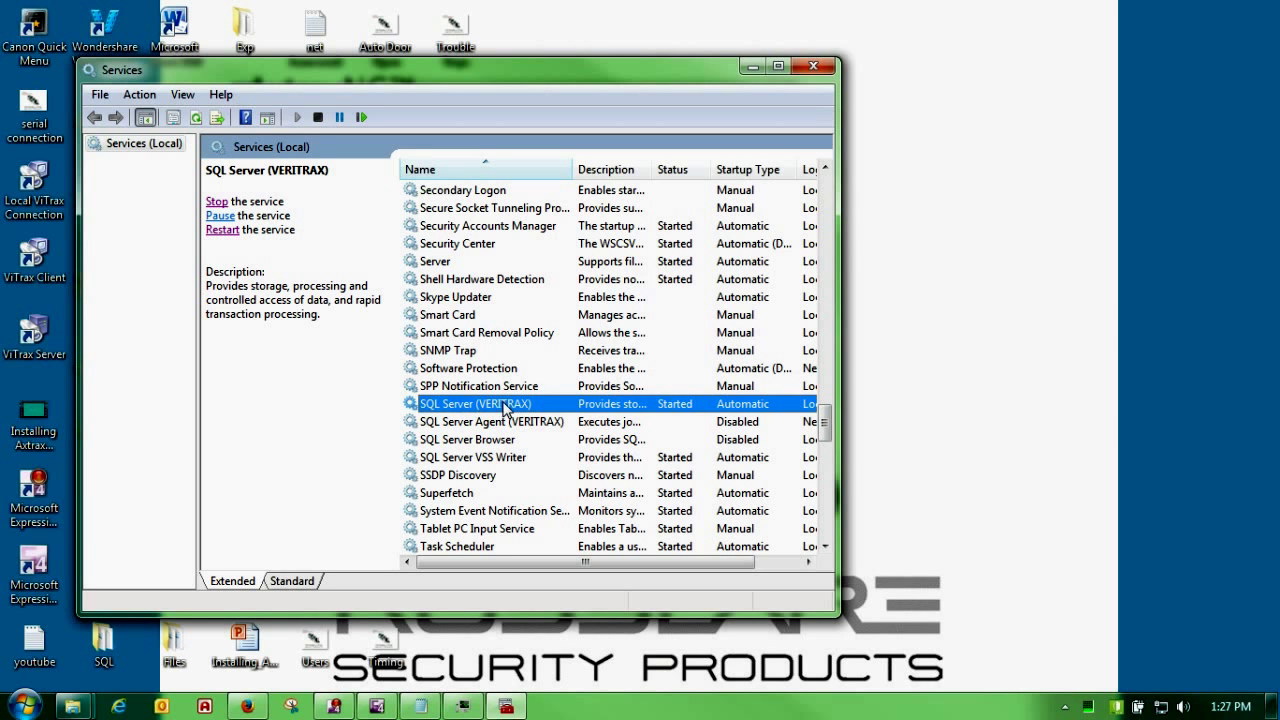
{"action": "double_click", "coordinate": [512, 406]}
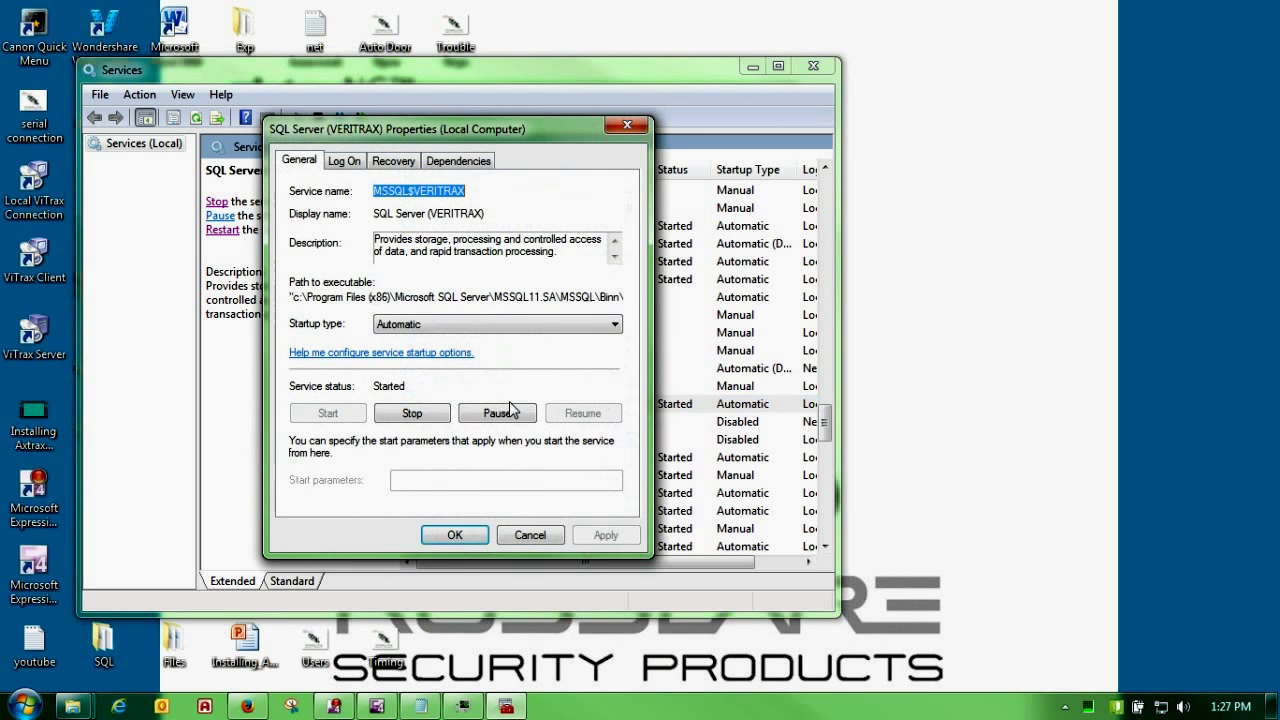
{"action": "left_click", "coordinate": [350, 163]}
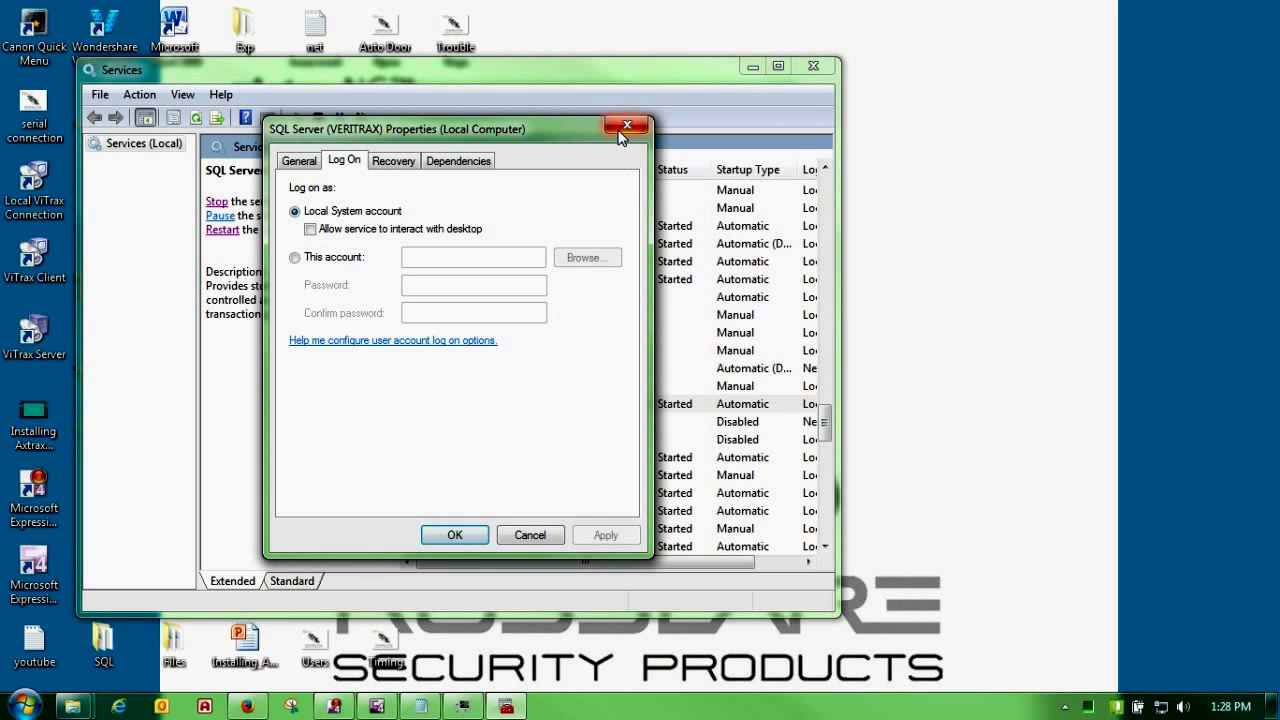
{"action": "left_click", "coordinate": [520, 537]}
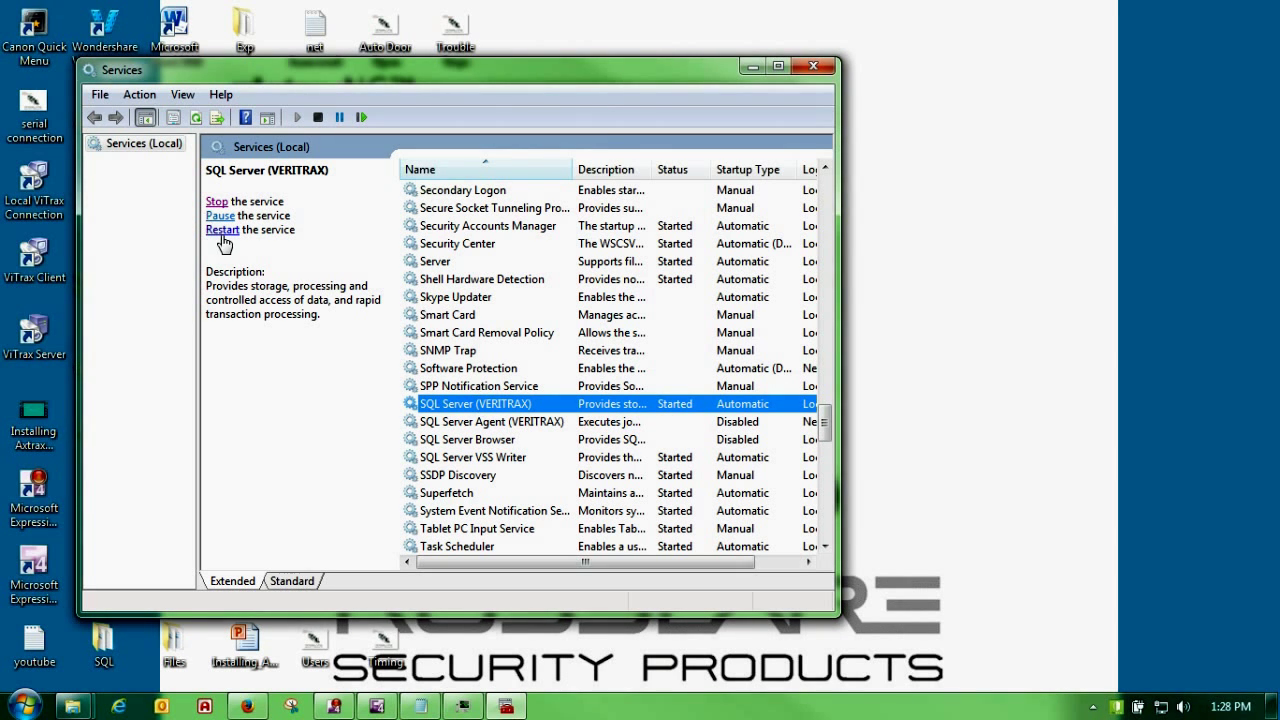
{"action": "left_click", "coordinate": [823, 69]}
{"action": "left_click", "coordinate": [771, 98]}
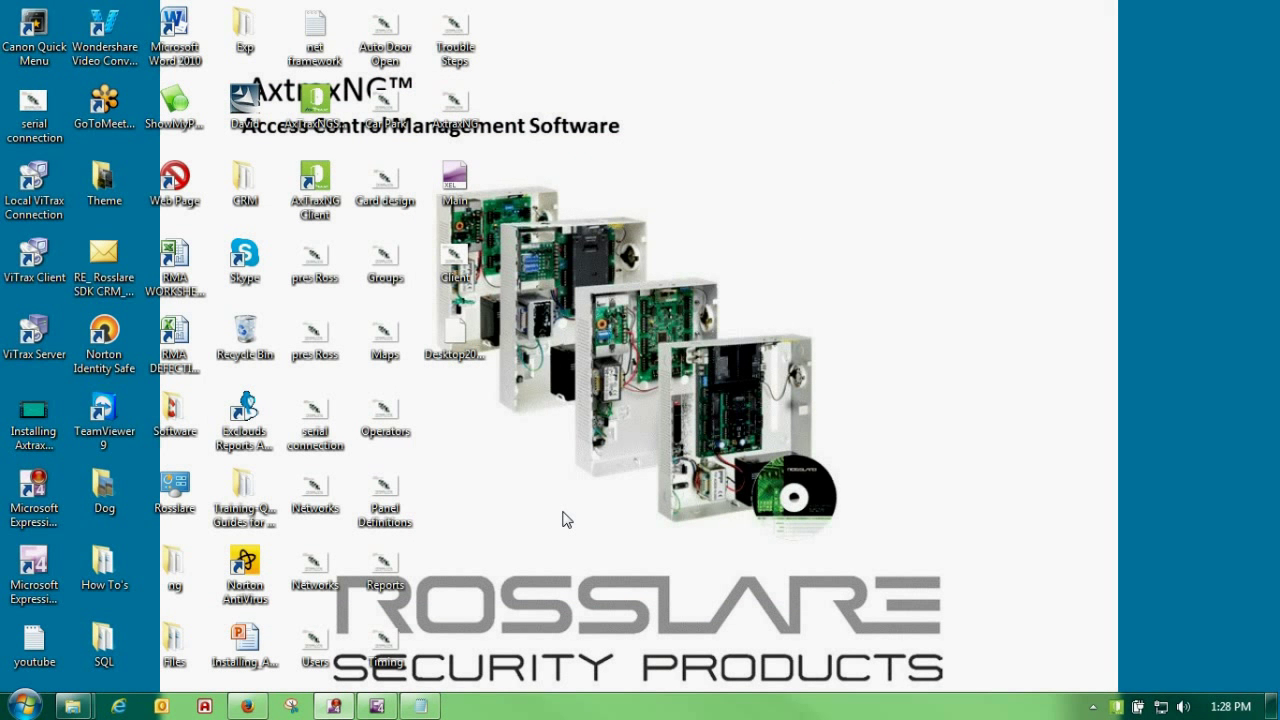
Step: Launch the AxTraxNG Client and log on as administrator with the operator password
{"action": "double_click", "coordinate": [330, 182]}
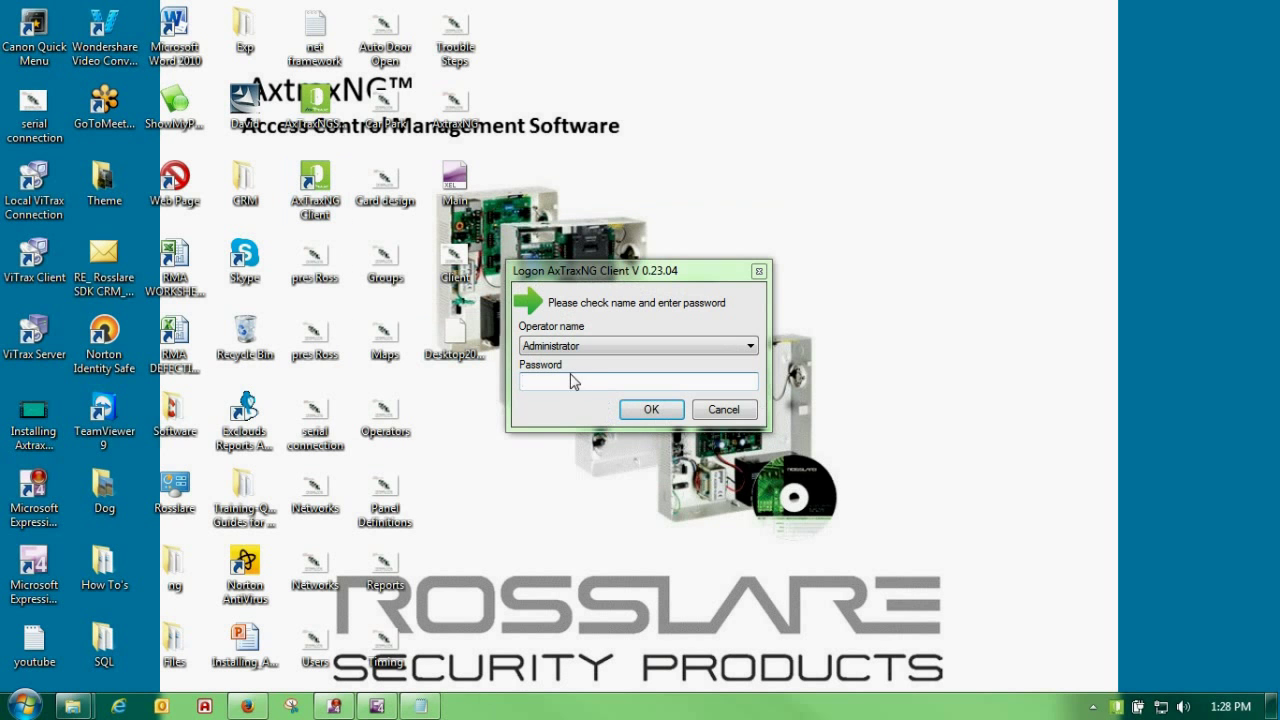
{"action": "left_click", "coordinate": [532, 387]}
{"action": "type", "text": "***"}
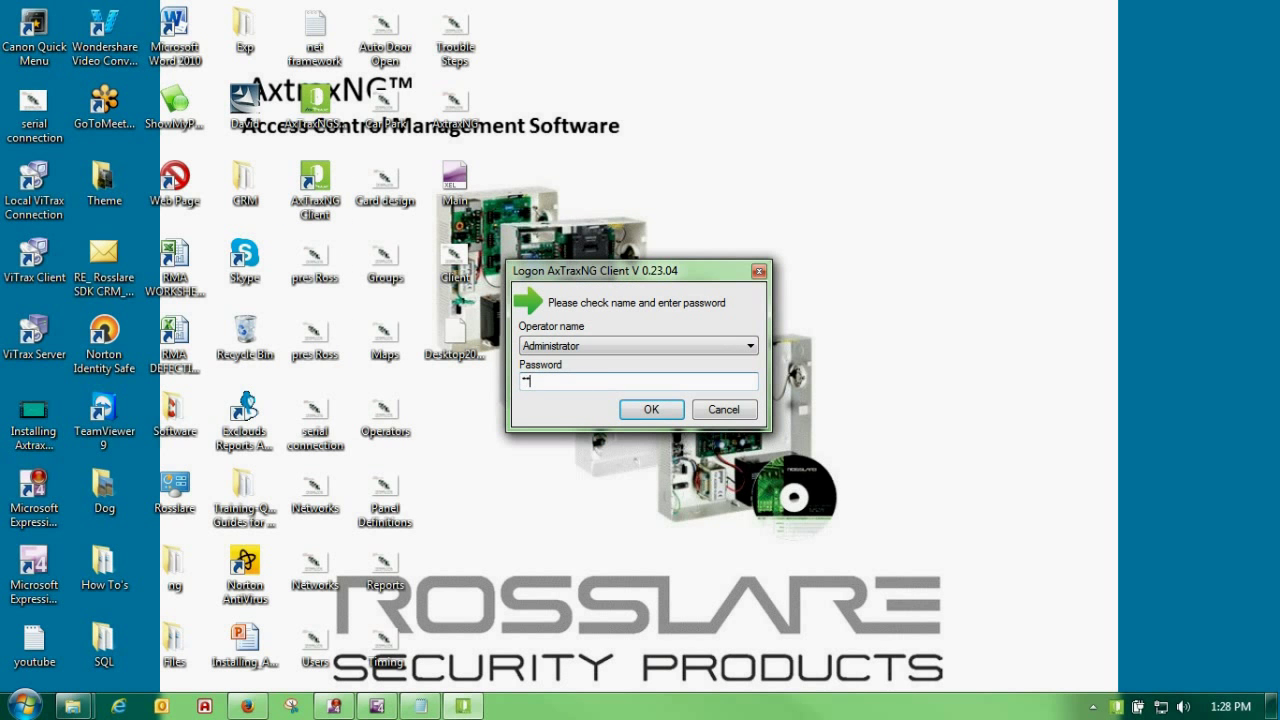
{"action": "key", "text": "Return"}
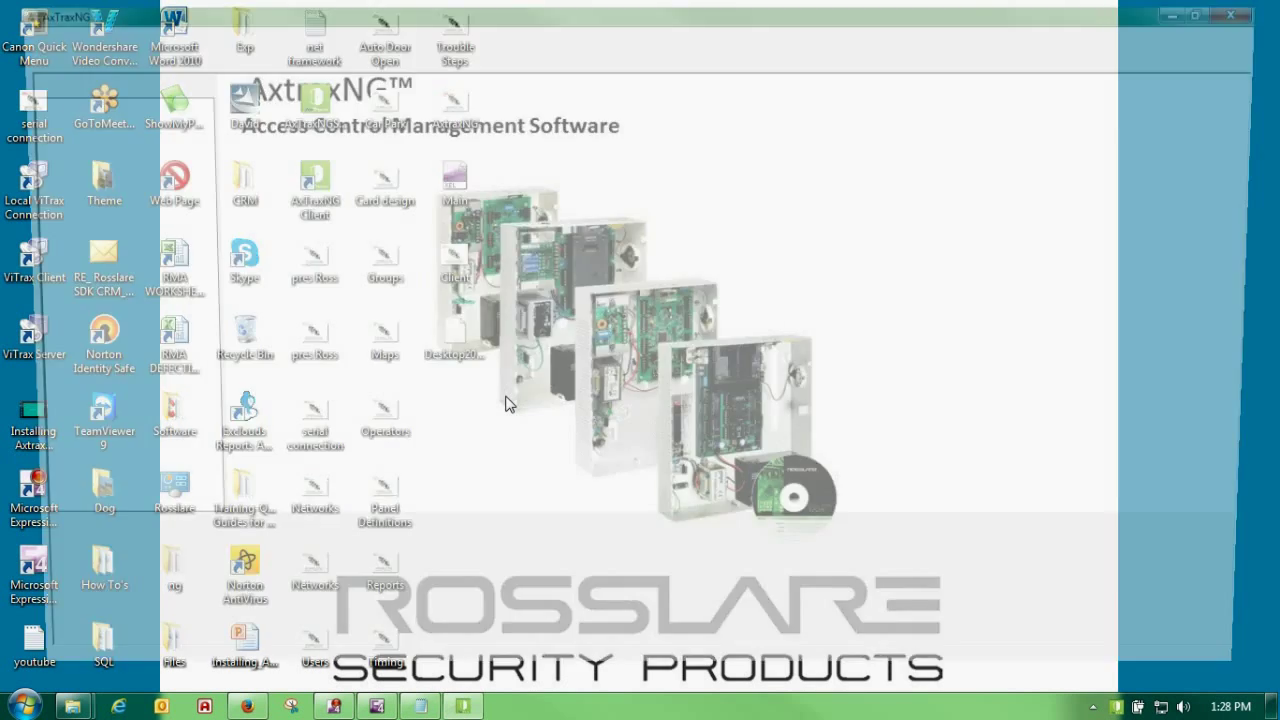